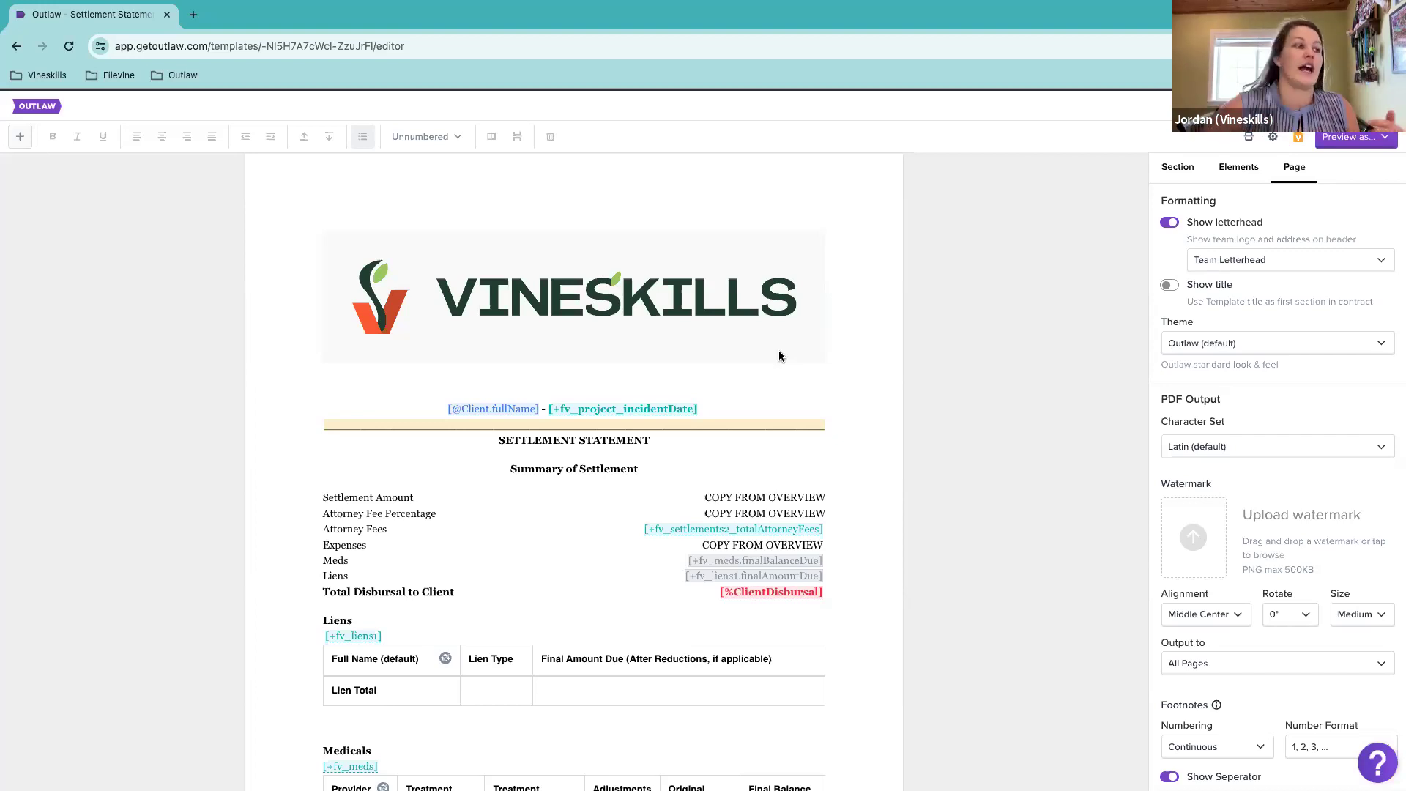
Step: Examine the full formula of the ClientDisbursal calculated variable in the Summary of Settlement, leaving it unchanged
click(771, 592)
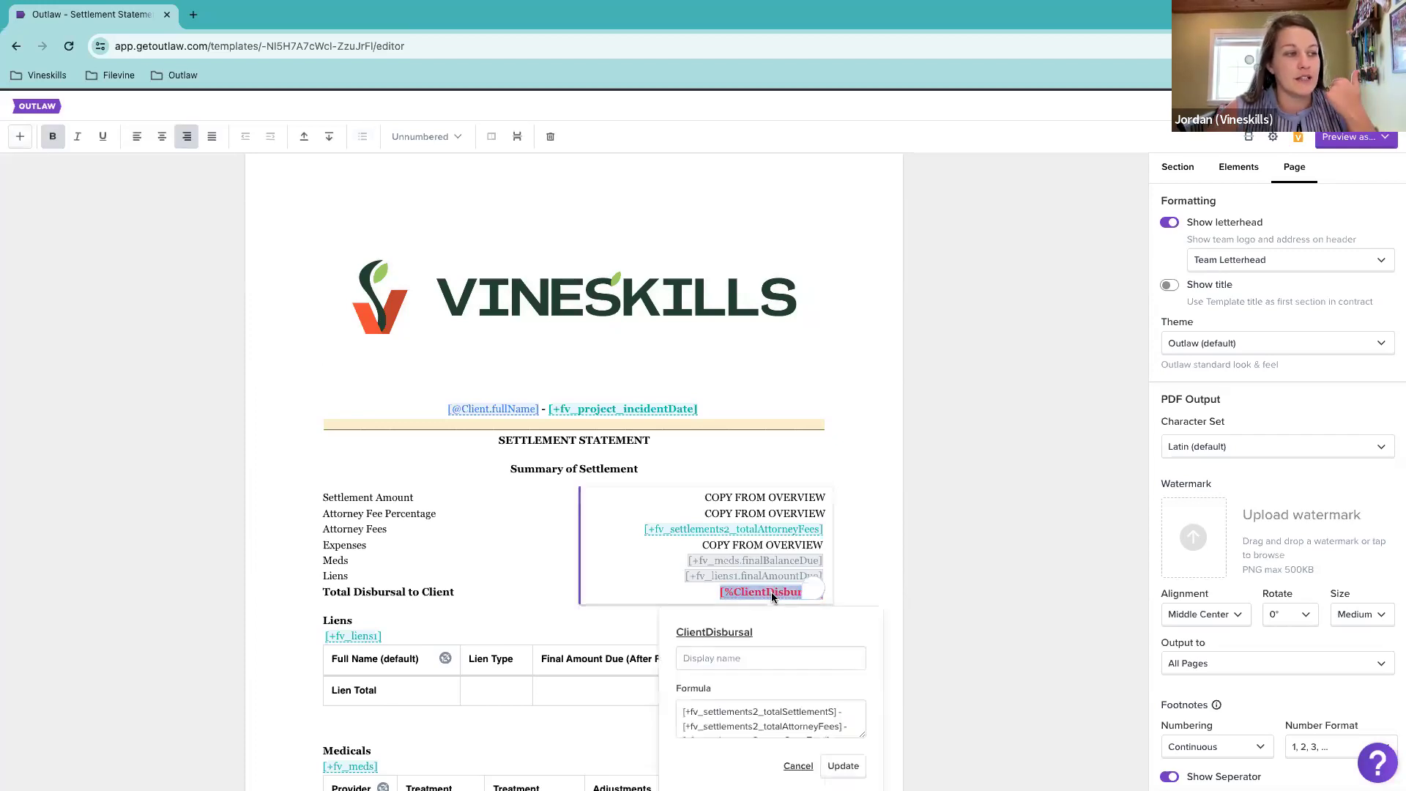
scroll(771, 591, down, 1)
scroll(787, 655, down, 2)
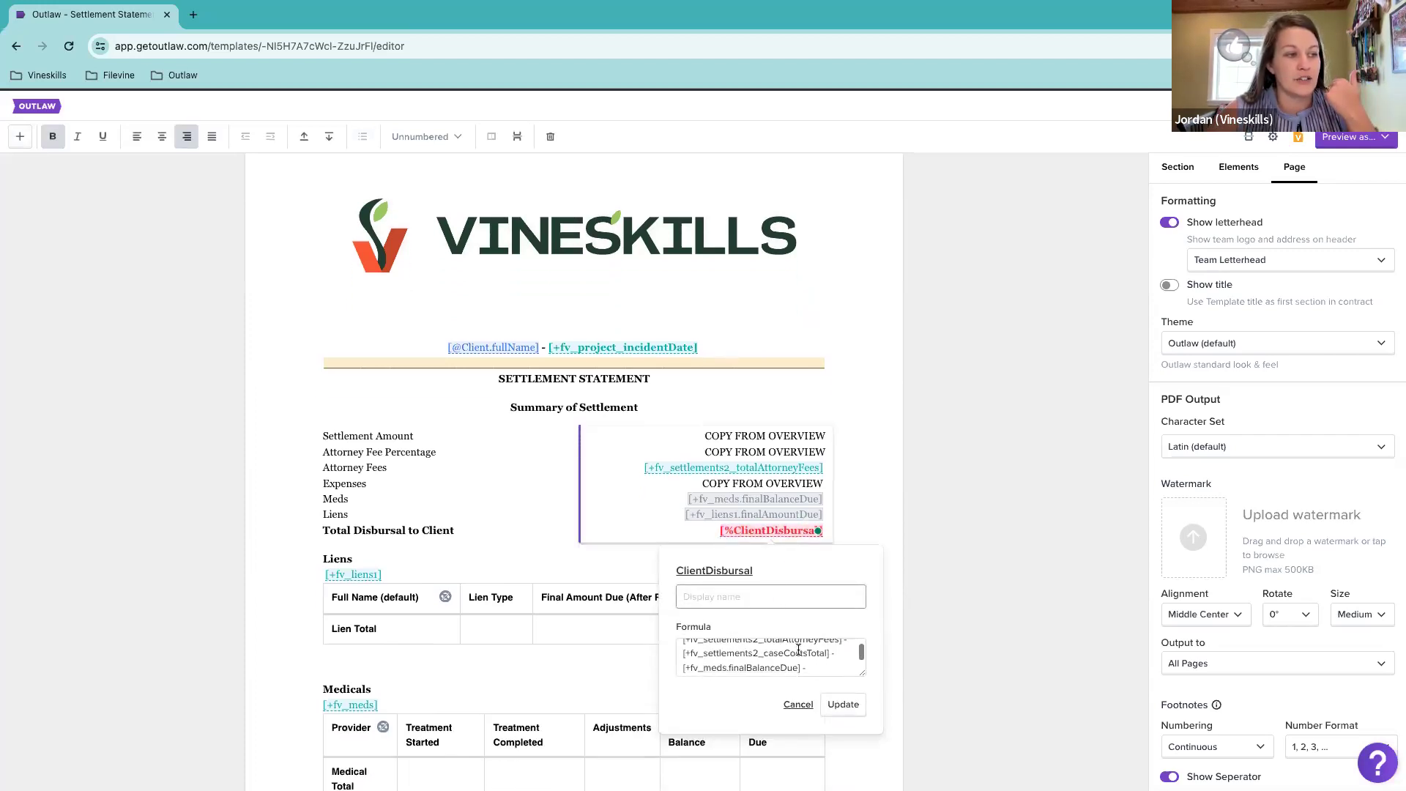
drag(865, 675, 1059, 705)
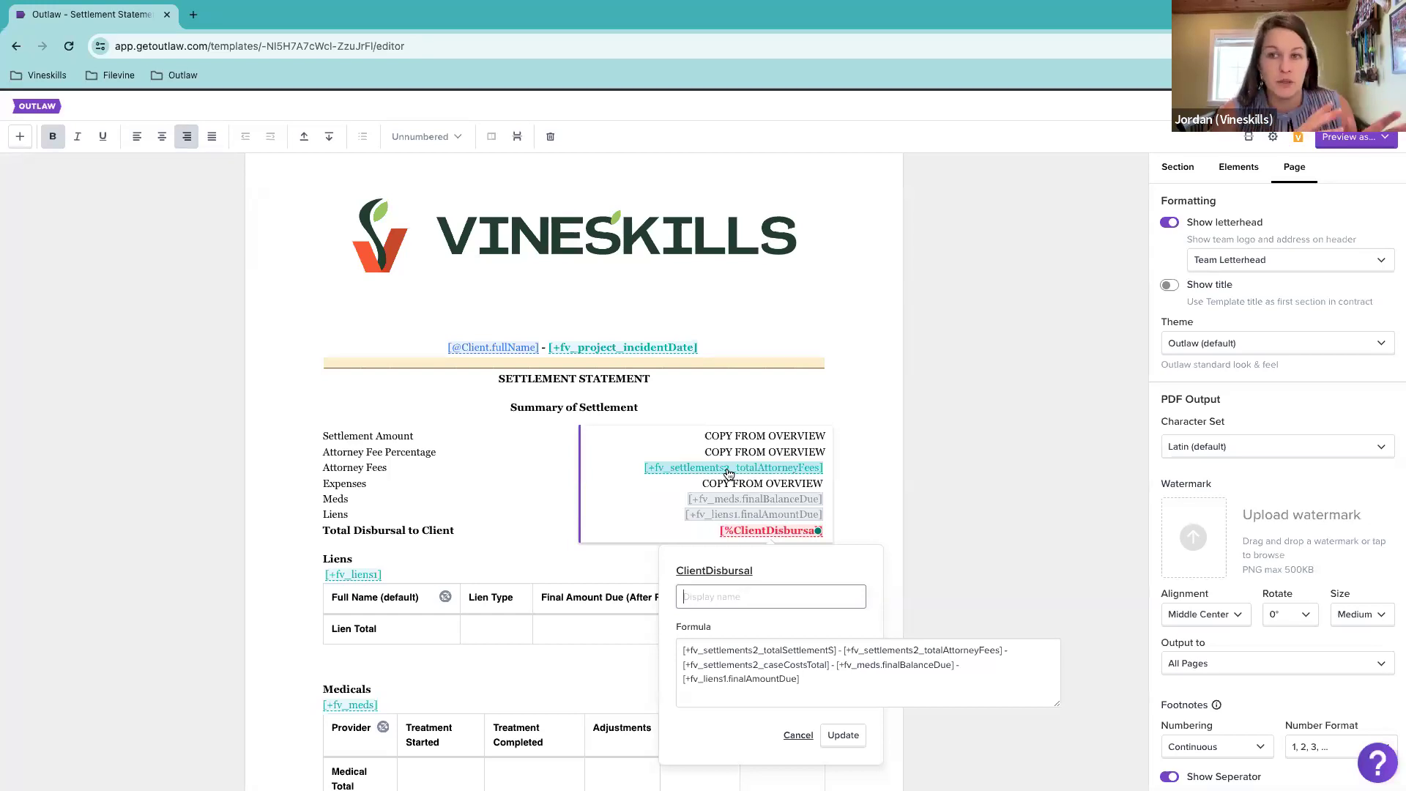
scroll(732, 472, down, 1)
click(842, 459)
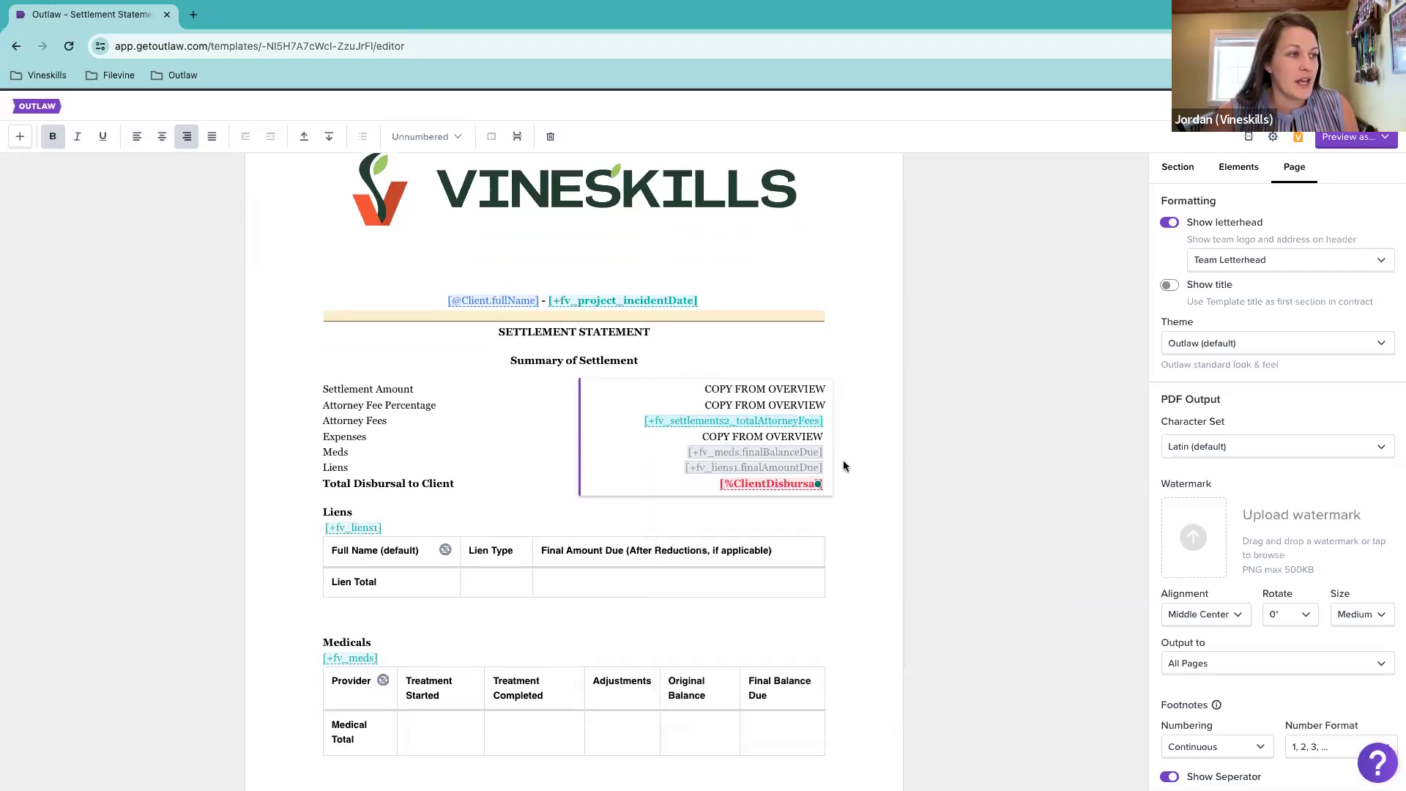
scroll(817, 527, down, 3)
scroll(817, 528, down, 1)
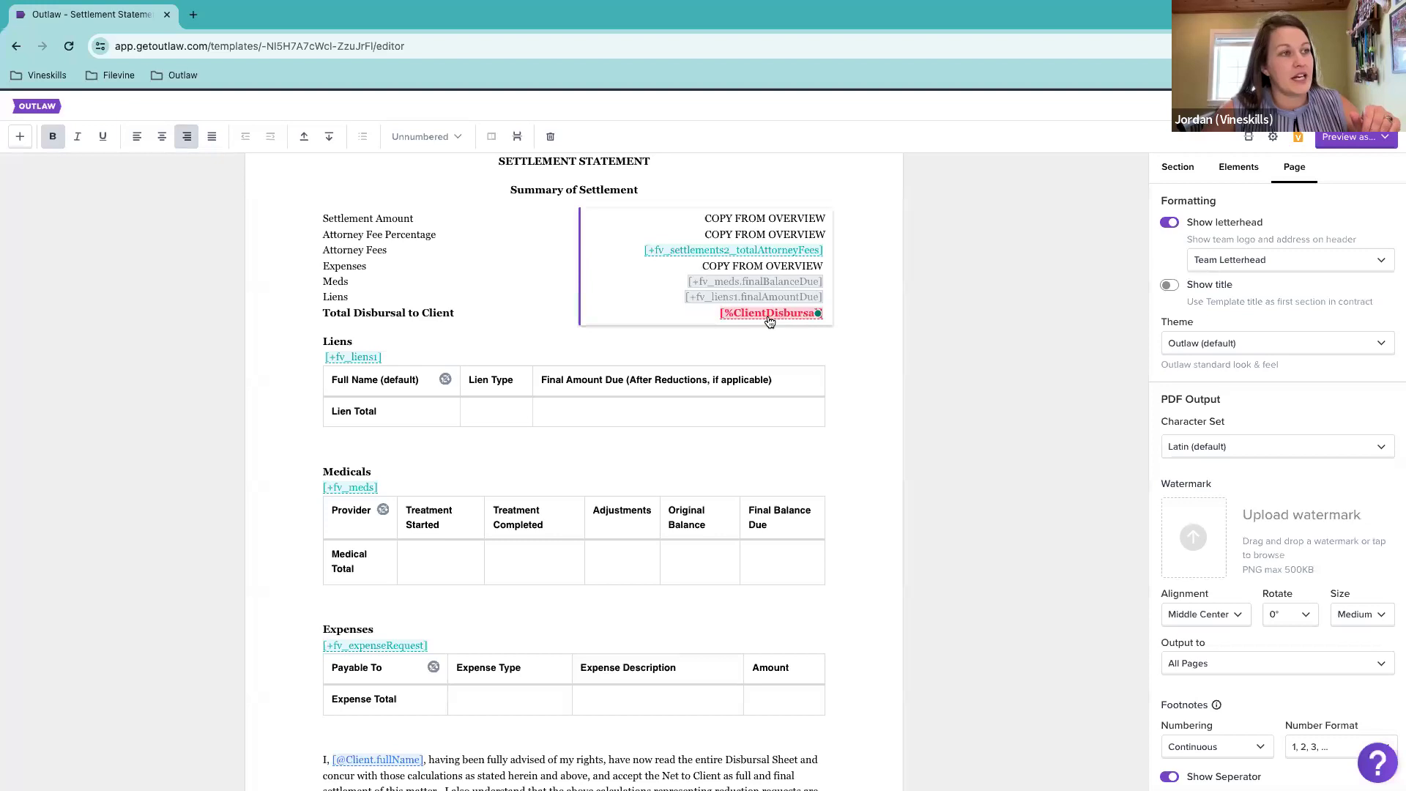
click(738, 314)
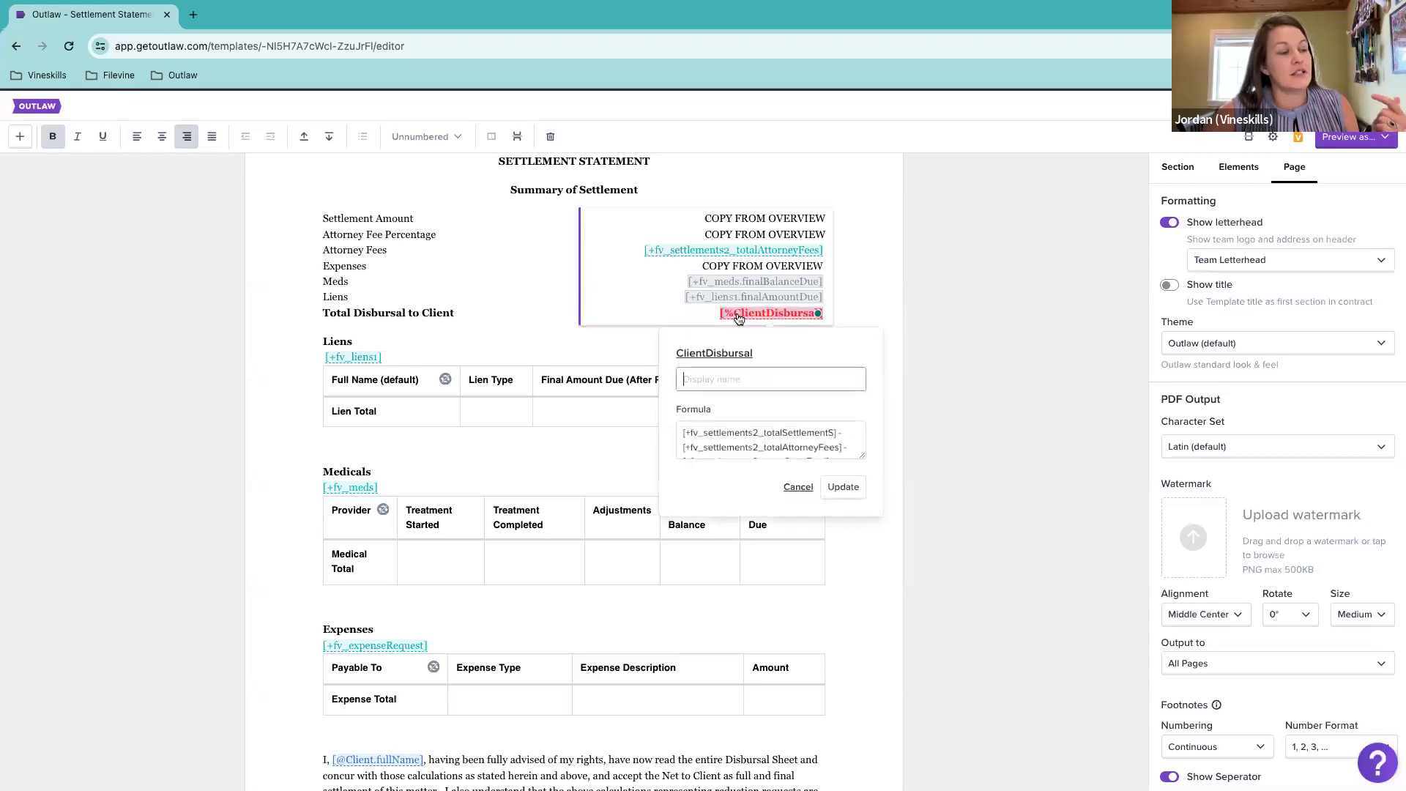
drag(864, 455, 1006, 505)
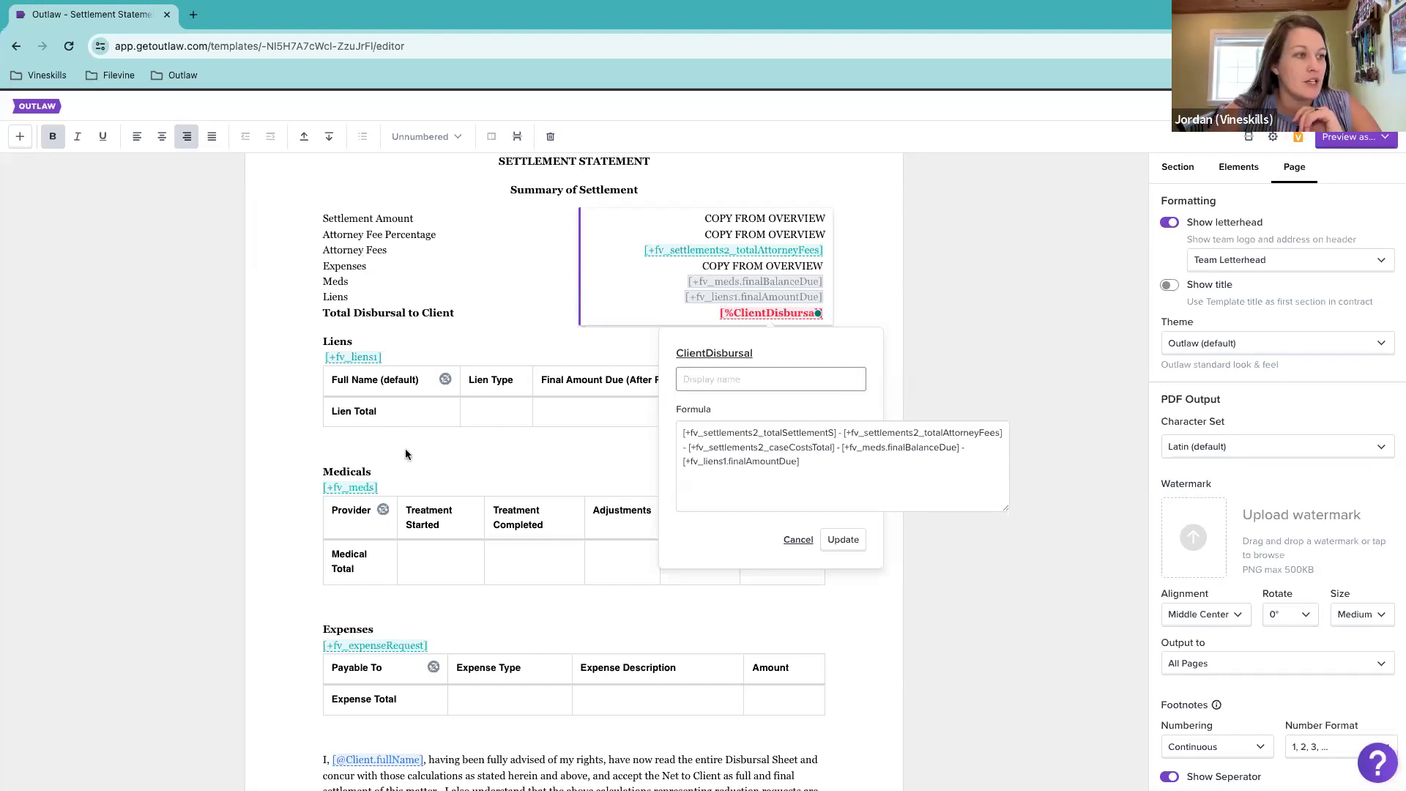
click(797, 540)
Step: Show the contract overview and bring its settlement amount, fee and expense fields into view
drag(704, 218, 820, 222)
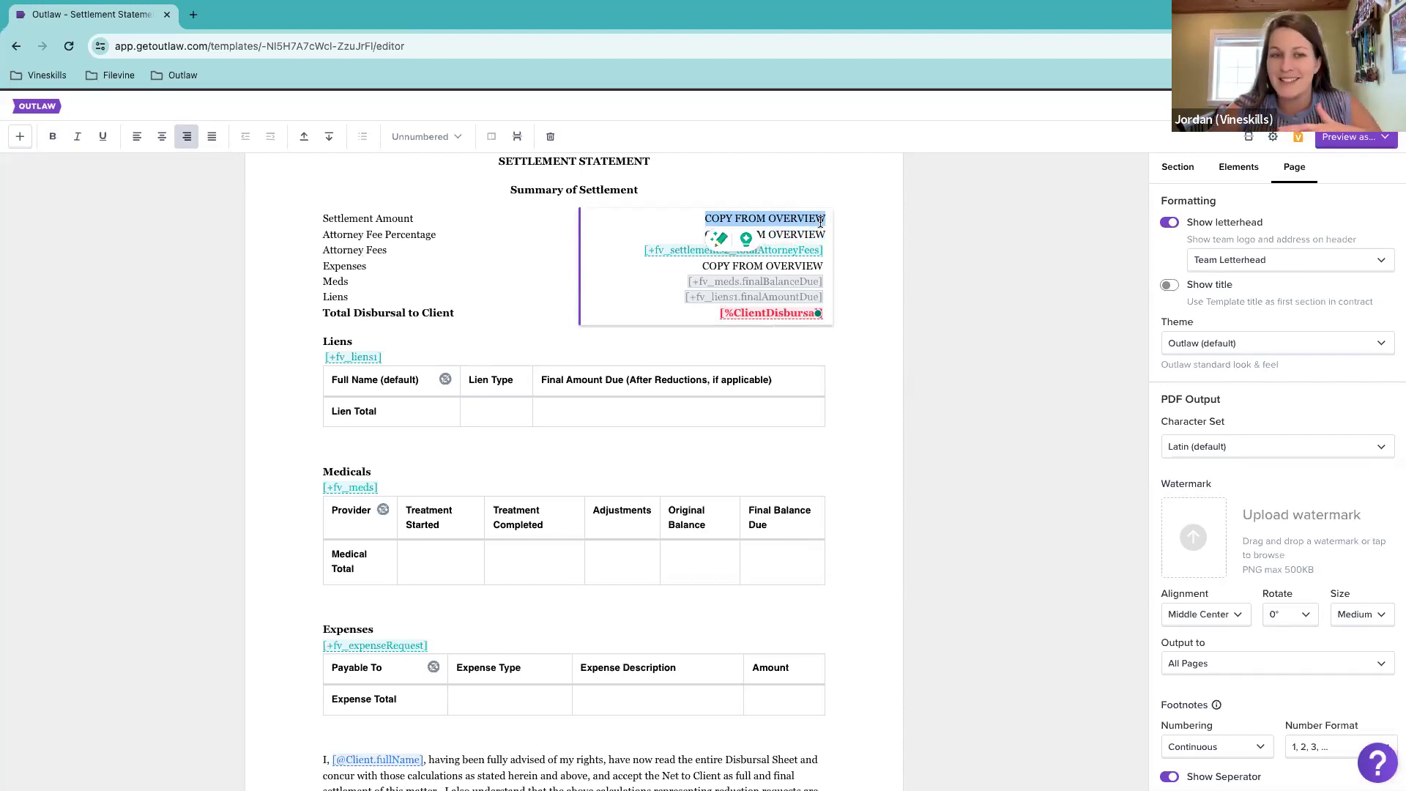
click(1249, 138)
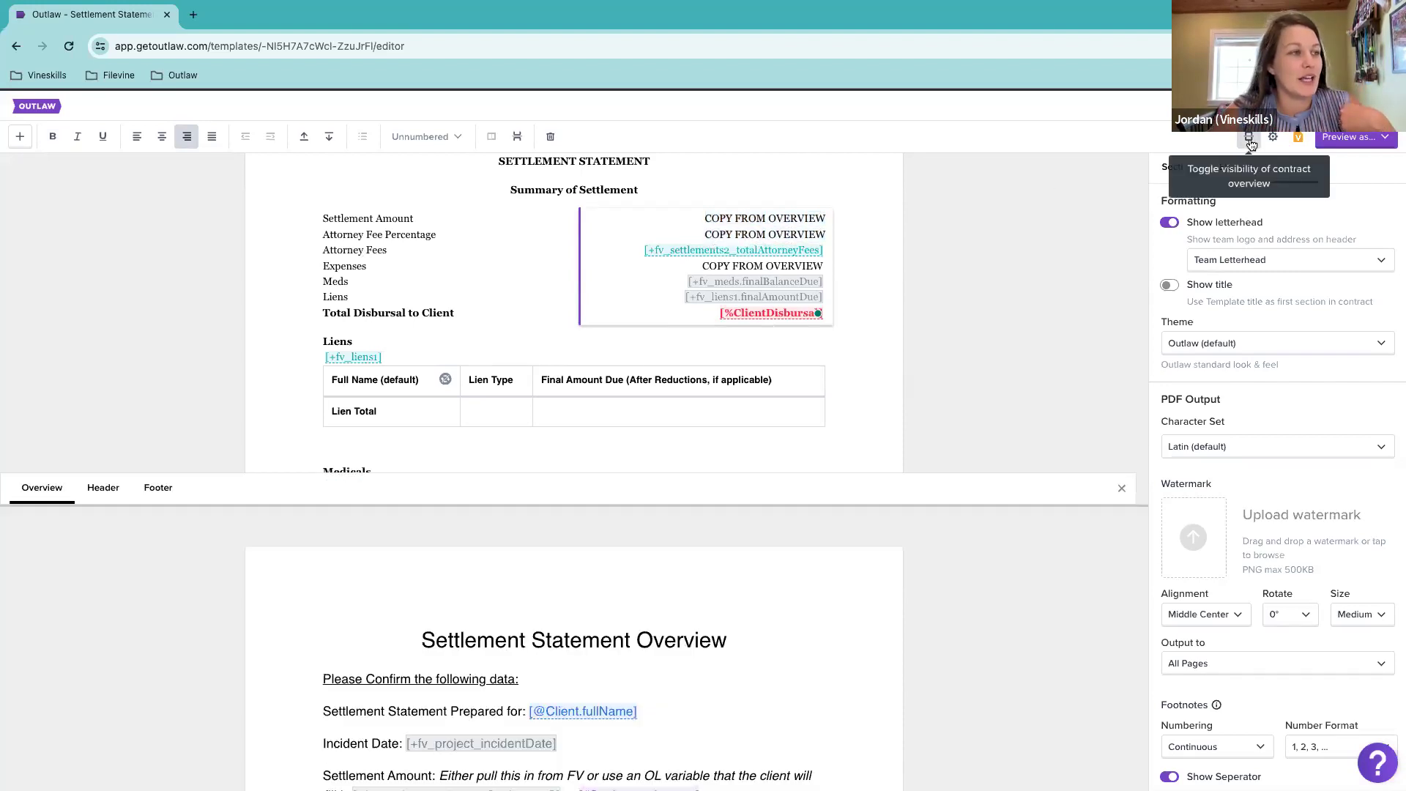
scroll(899, 617, down, 2)
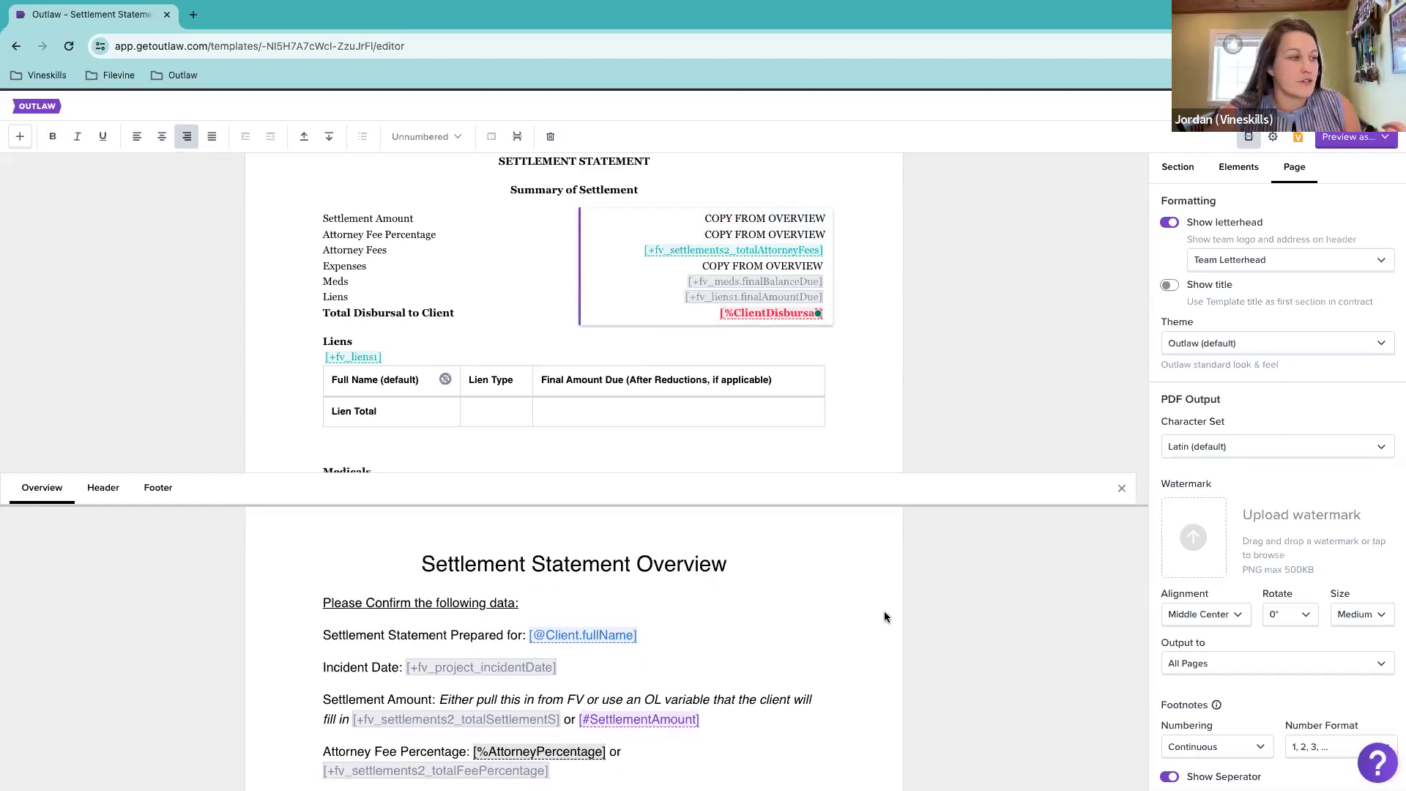
scroll(628, 687, down, 2)
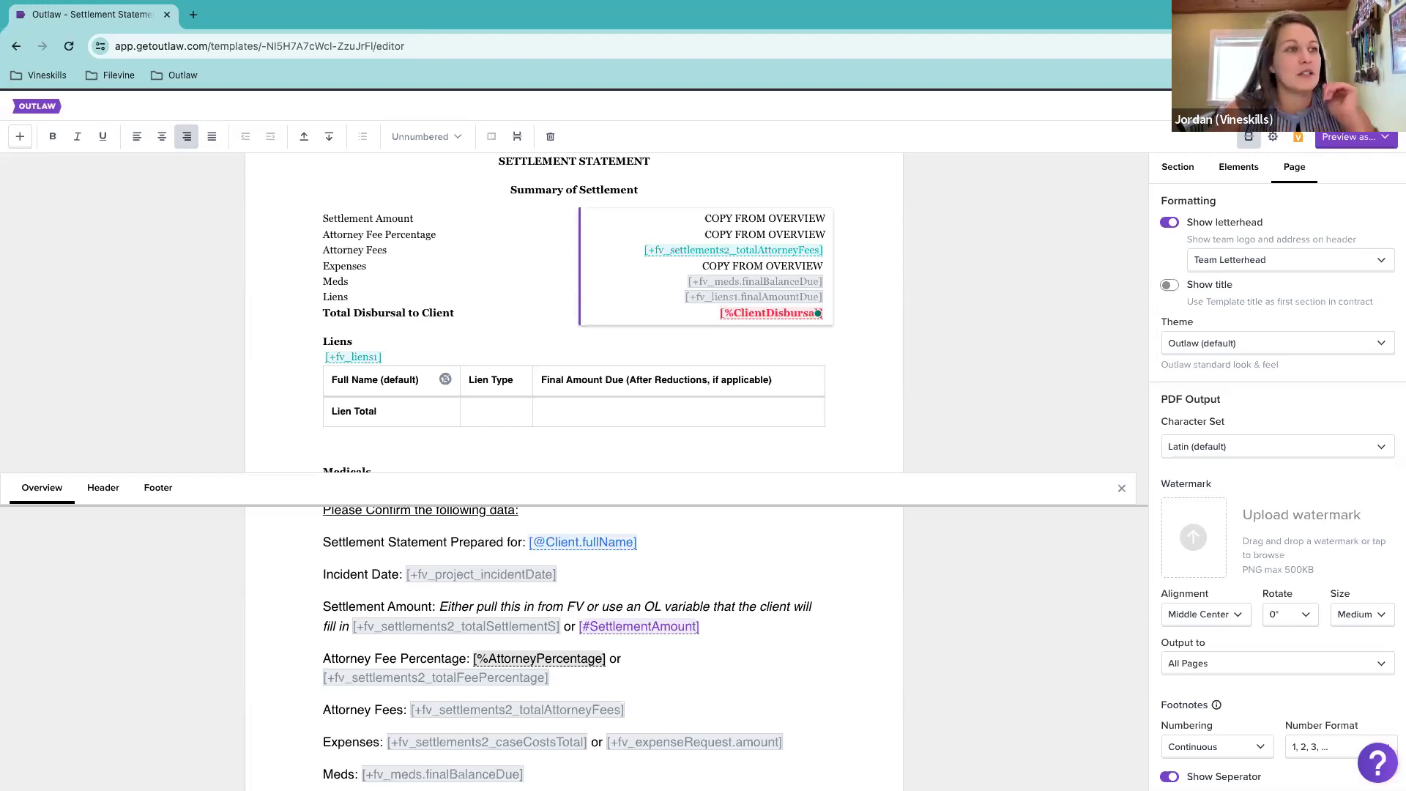
Step: Set the template's type to Settlement Calculator in the template settings and save the change
click(1273, 136)
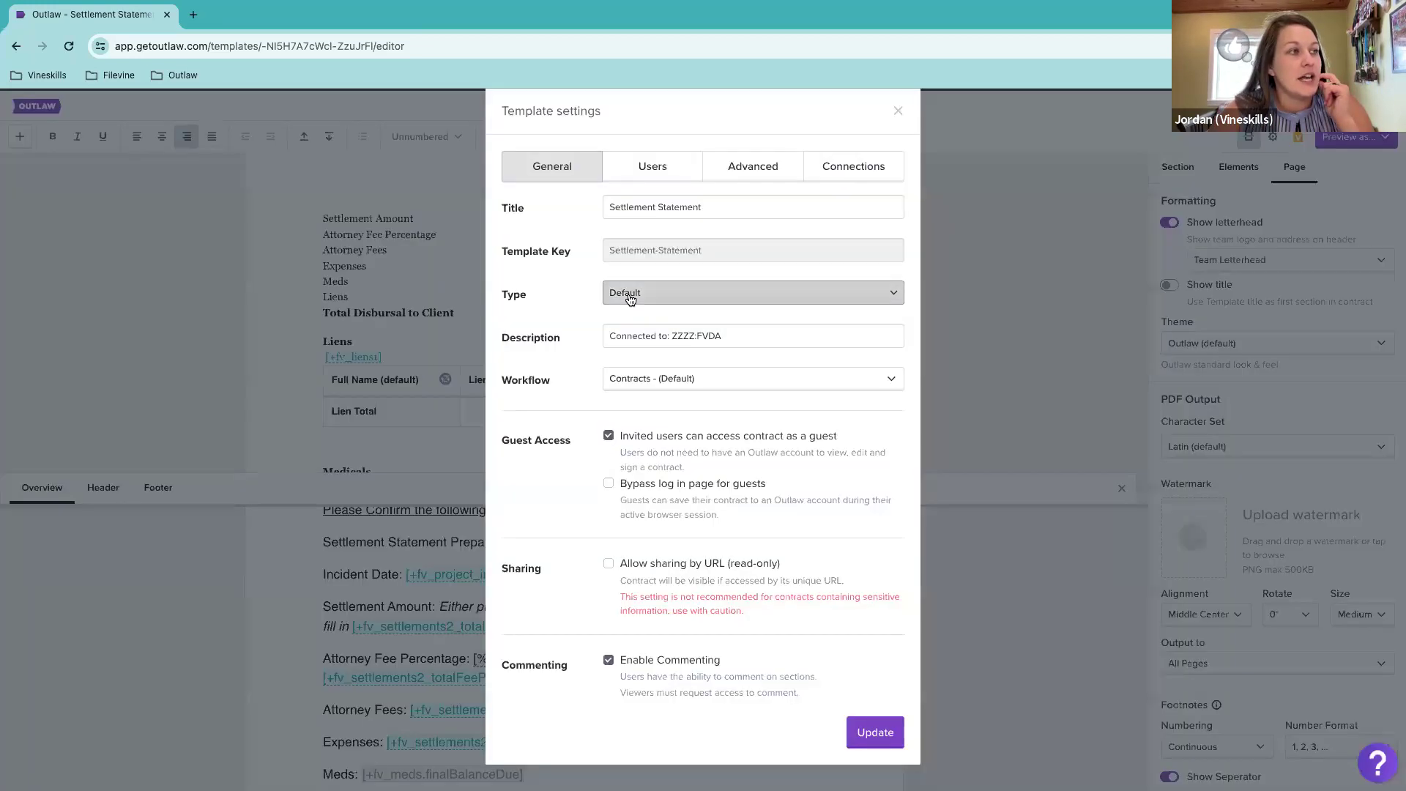
click(626, 293)
click(652, 378)
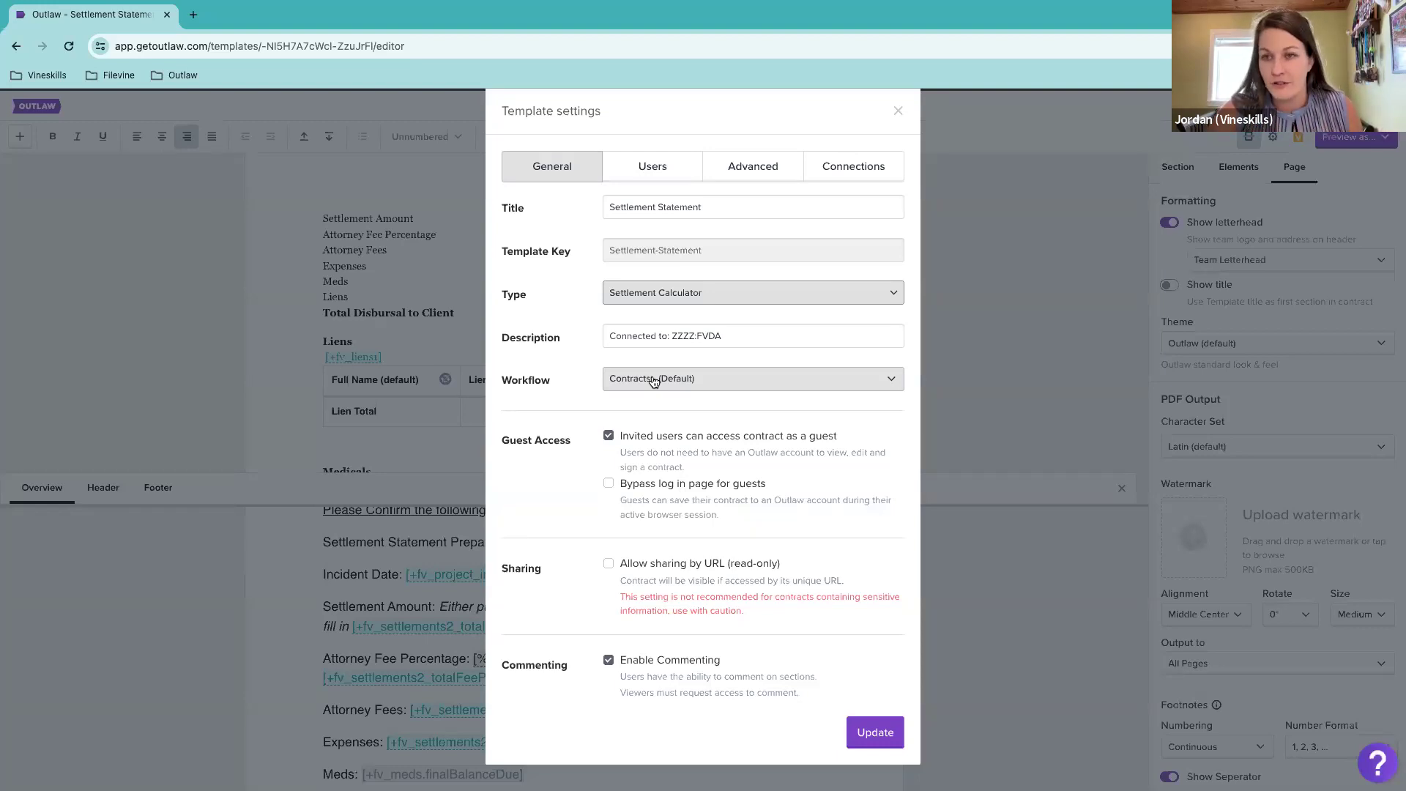
click(634, 293)
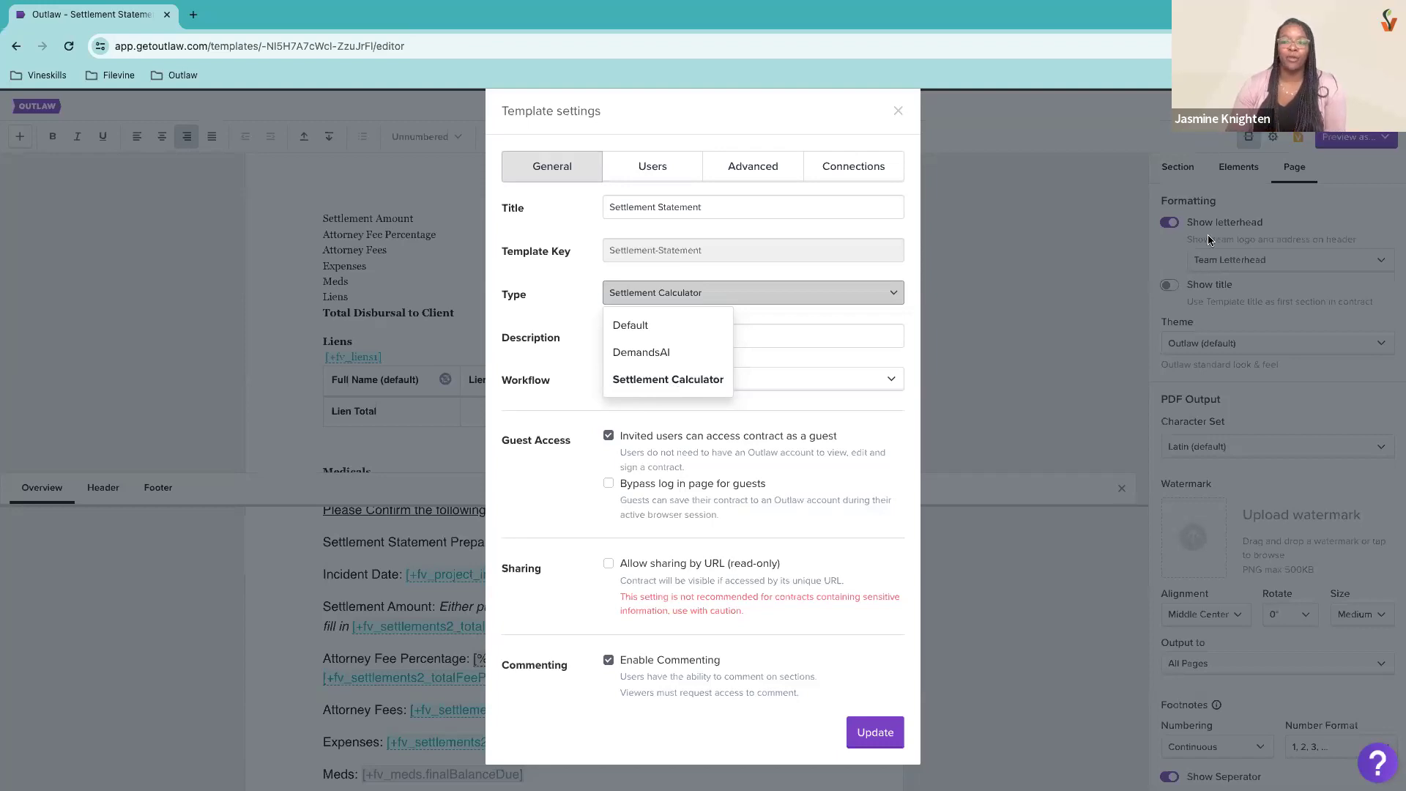
click(851, 719)
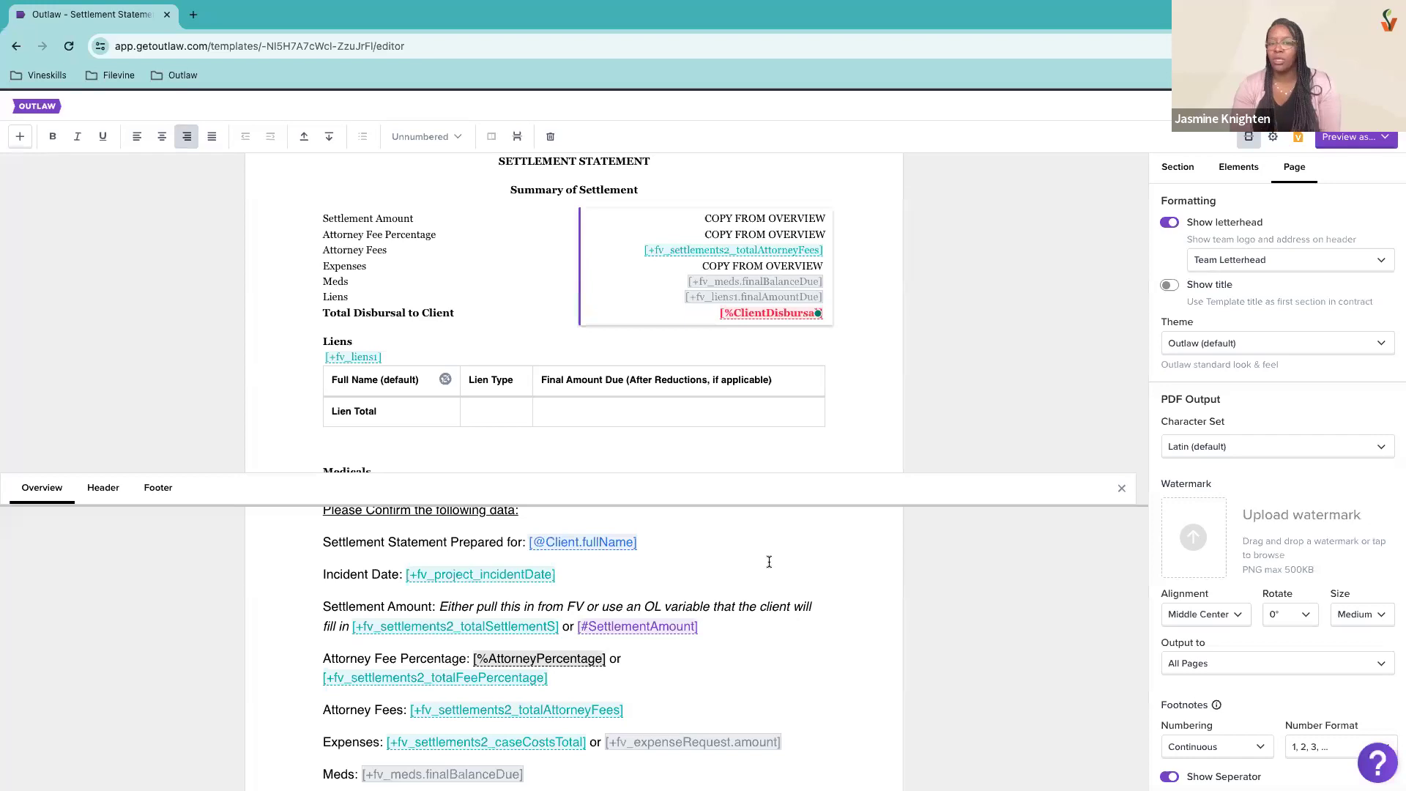
Step: Replace the Settlement Amount placeholder in the summary with [+fv_settlements2_totalSettlementS] copied from the overview
scroll(771, 564, up, 1)
scroll(772, 566, down, 2)
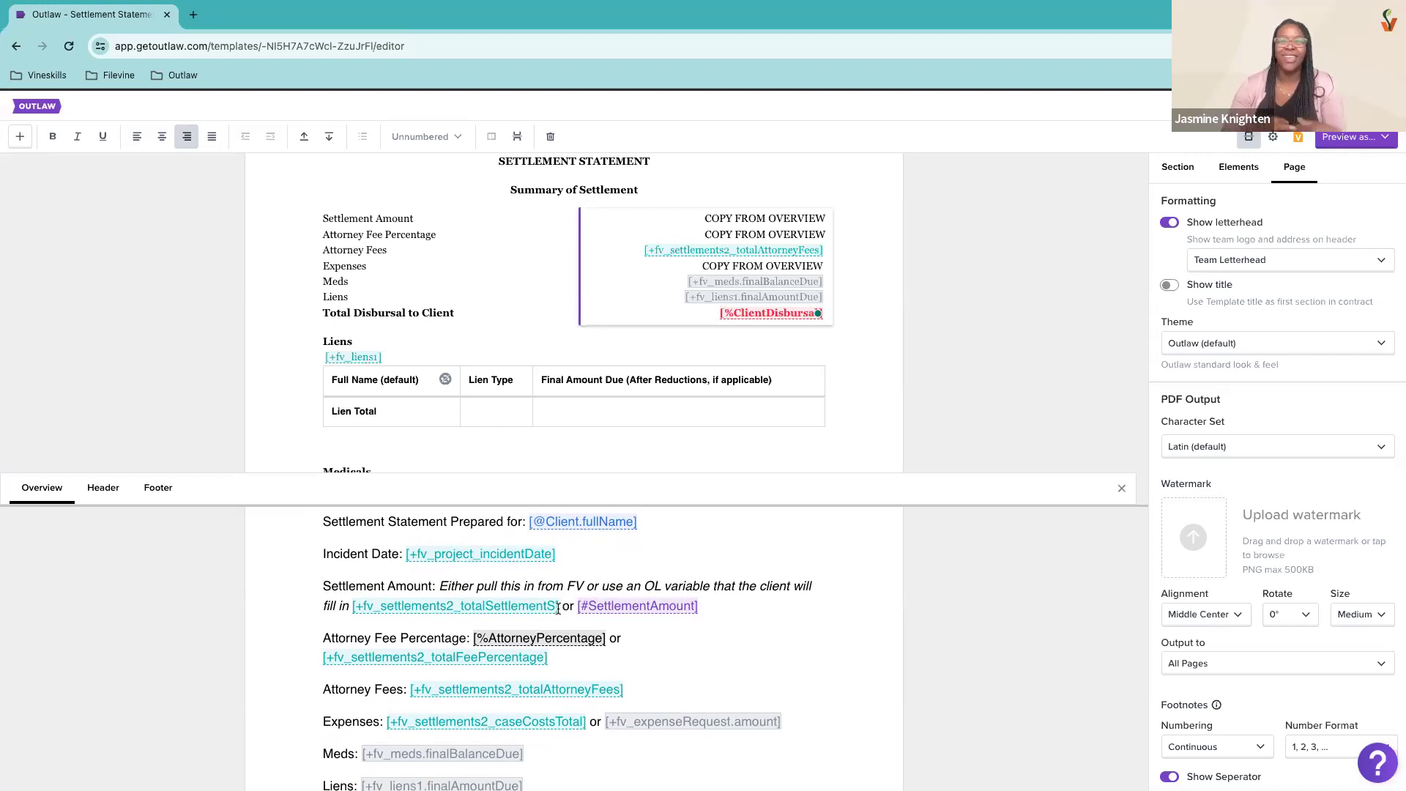
drag(558, 608, 353, 611)
key(ctrl+c)
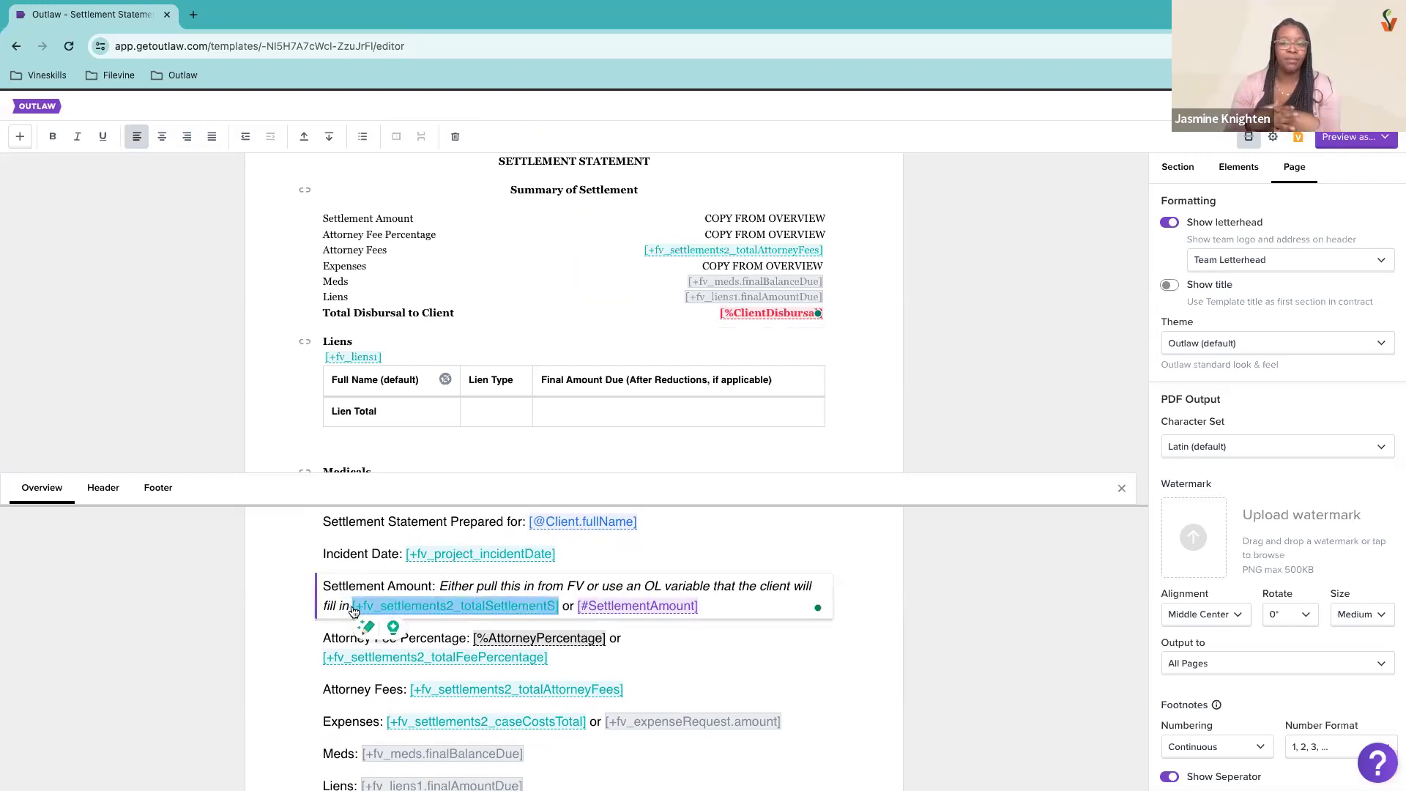
drag(700, 219, 850, 224)
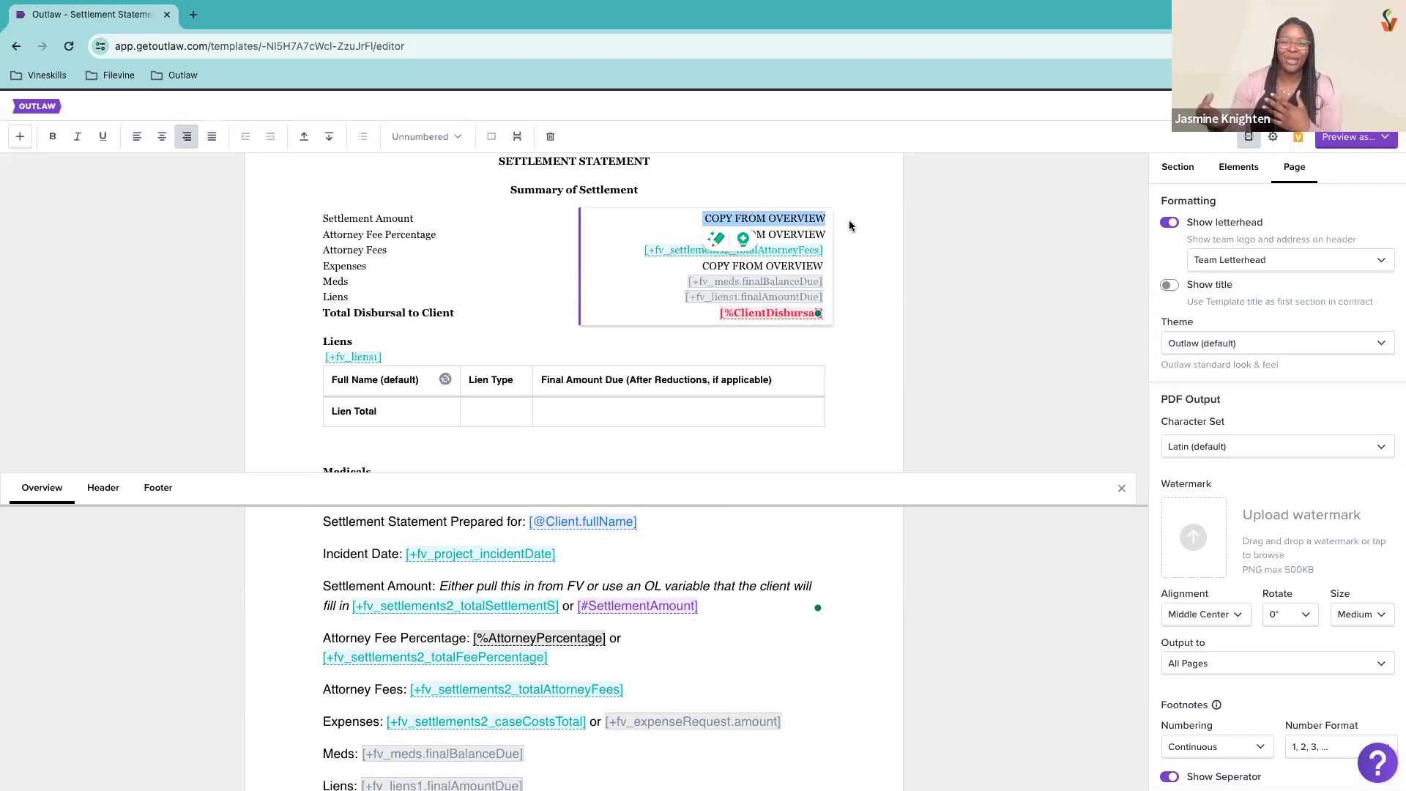
key(ctrl+v)
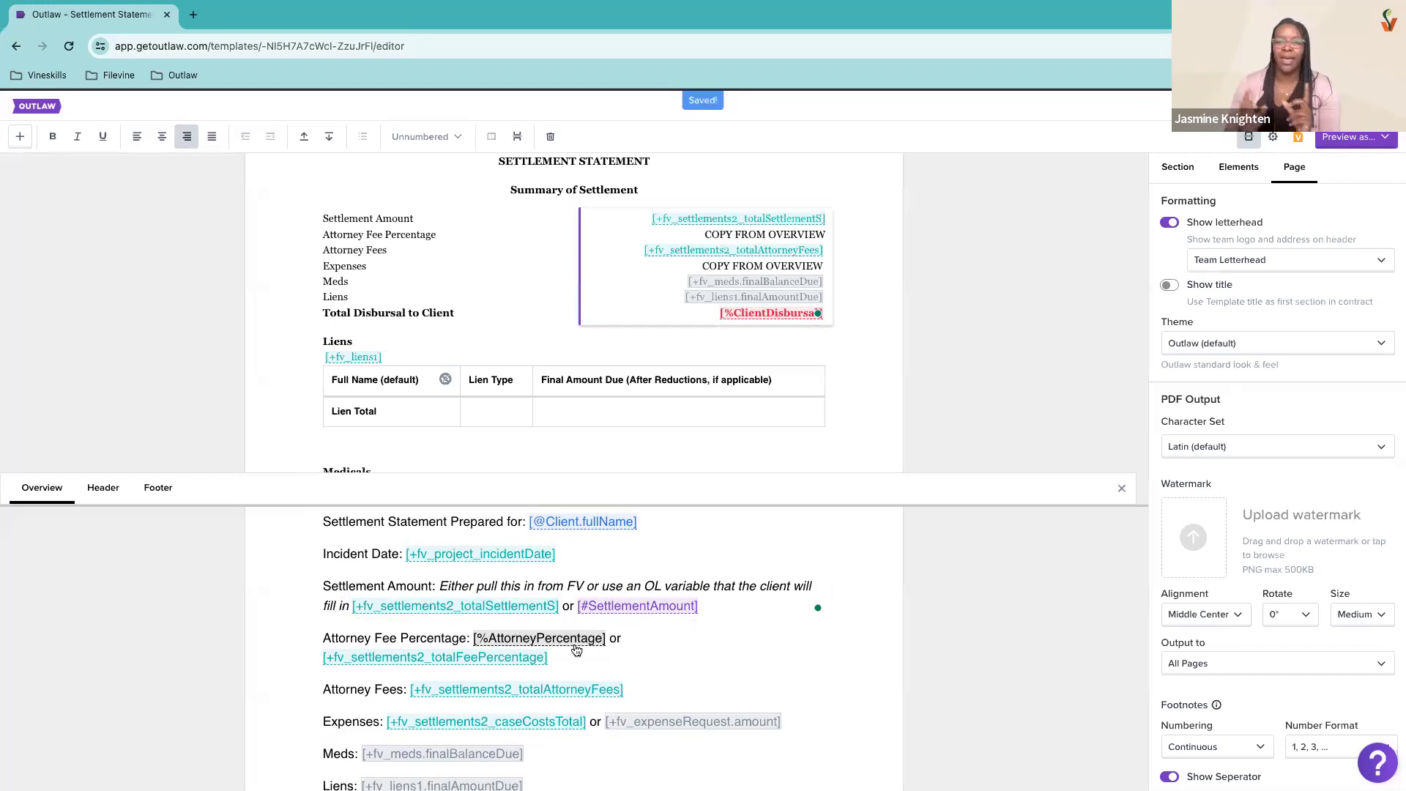
Step: Replace the Attorney Fee Percentage placeholder in the summary with [+fv_settlements2_totalFeePercentage] copied from the overview
drag(550, 657, 322, 663)
key(ctrl+c)
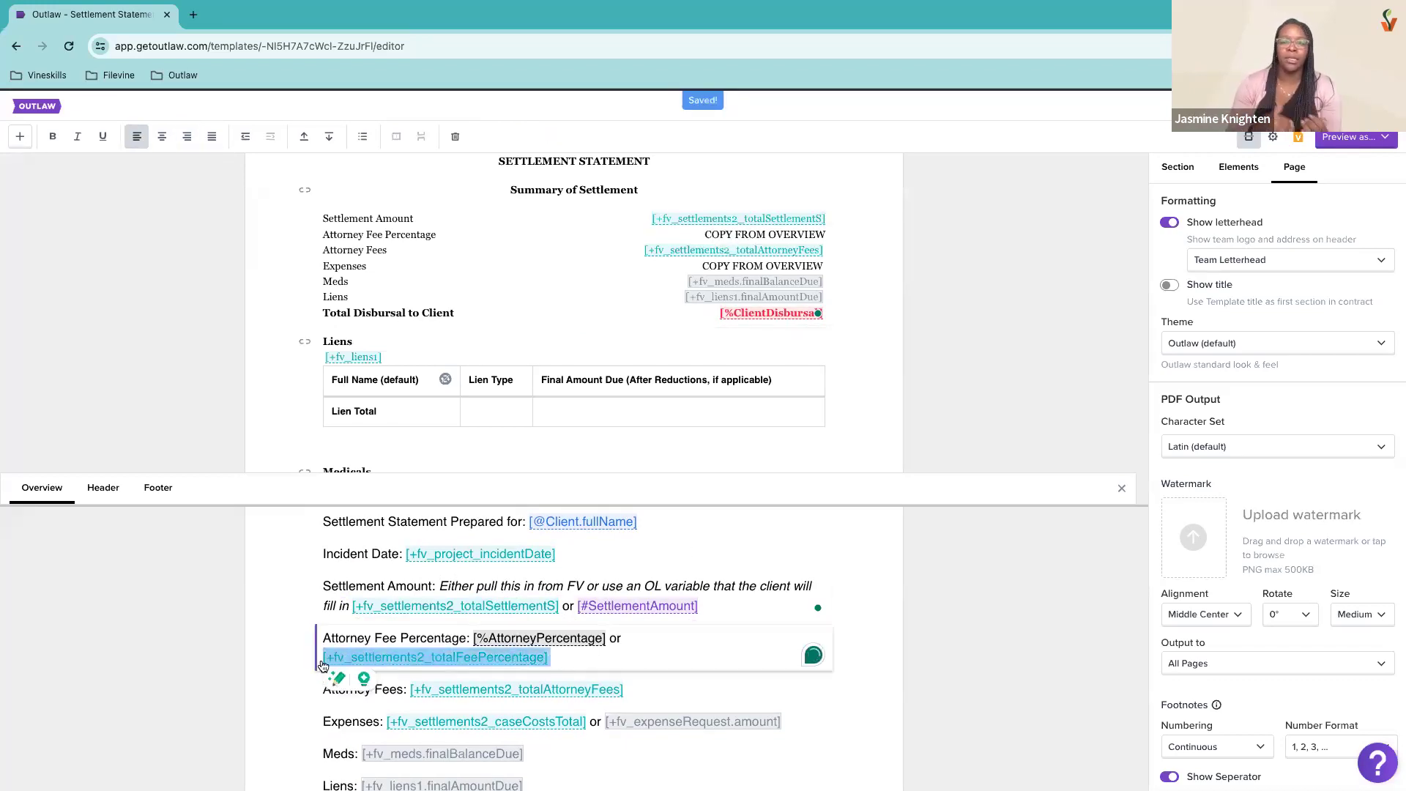
drag(701, 235, 850, 237)
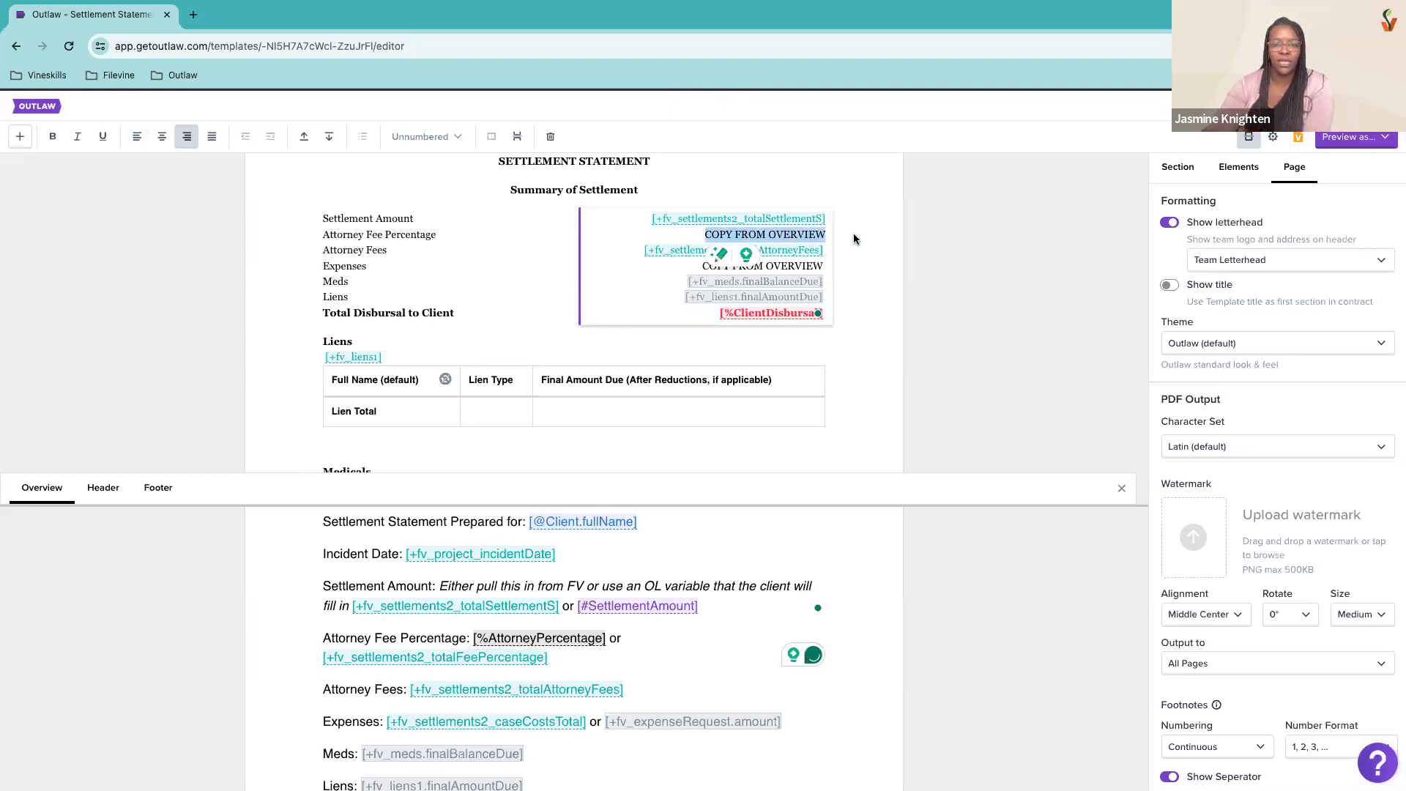
key(ctrl+v)
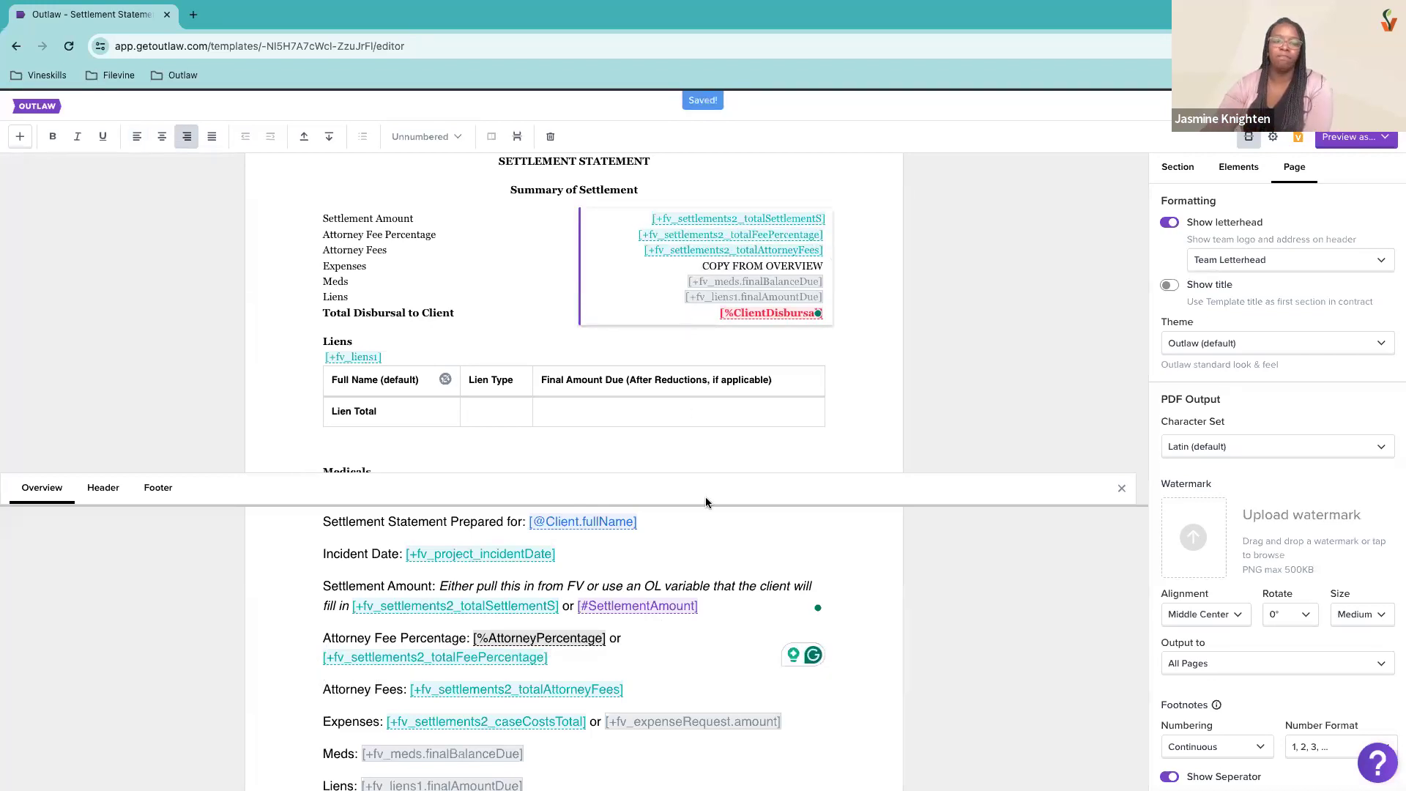
Step: Check the Expenses variables in the contract overview and hide the overview
scroll(644, 681, down, 1)
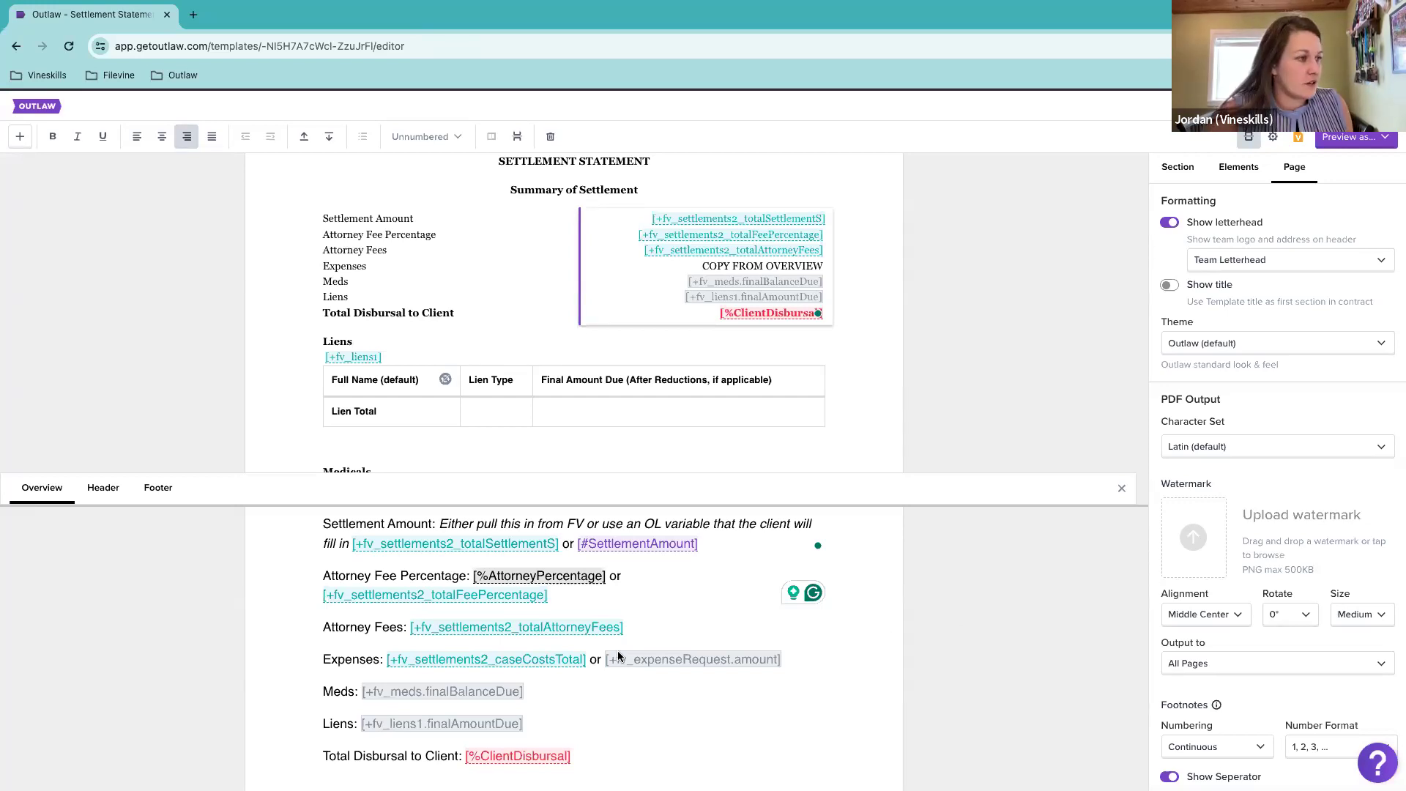
click(588, 663)
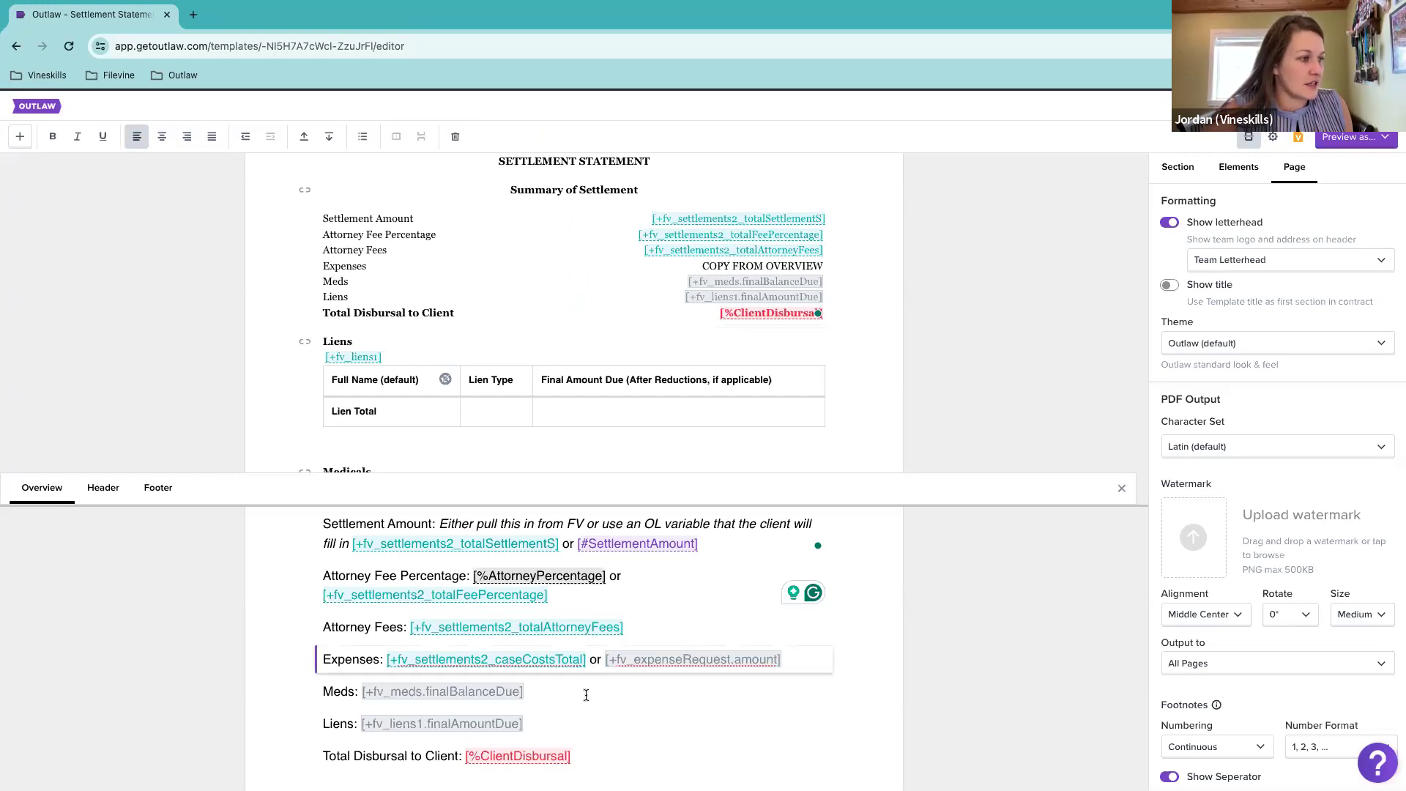
click(1249, 142)
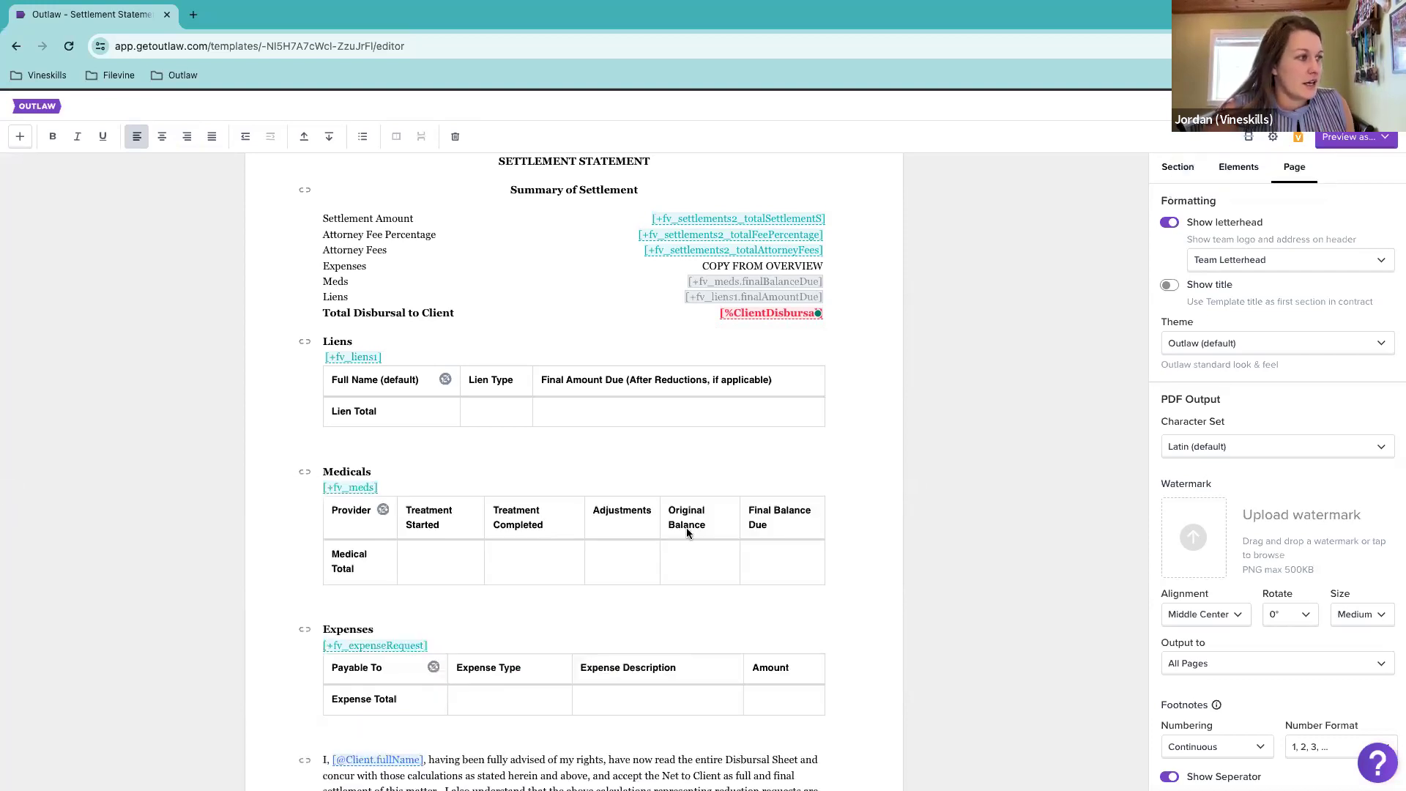
Step: Clear the COPY FROM OVERVIEW placeholder from the summary's Expenses line and check which variable types can be inserted there
scroll(687, 531, down, 1)
scroll(687, 533, down, 1)
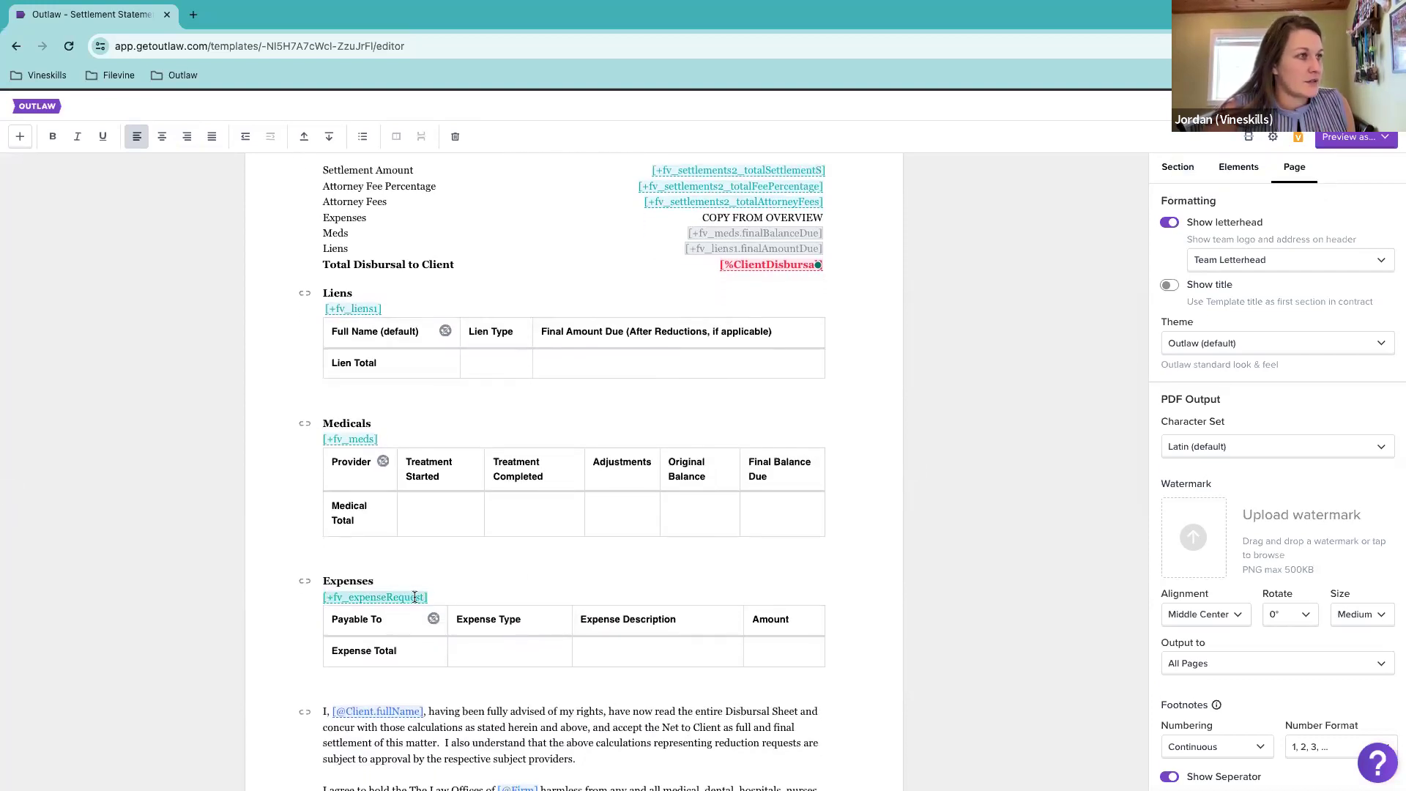
drag(702, 218, 828, 221)
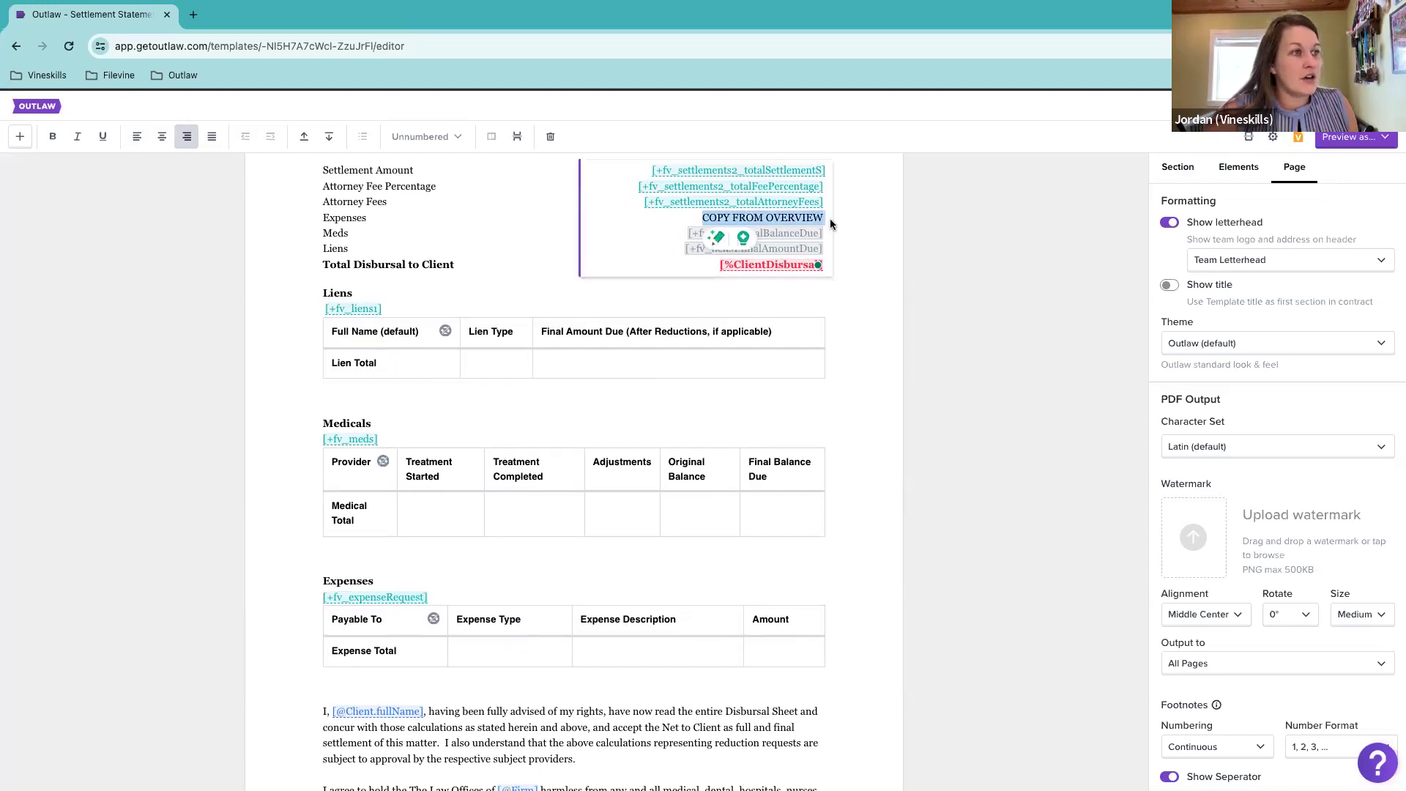
key(BackSpace)
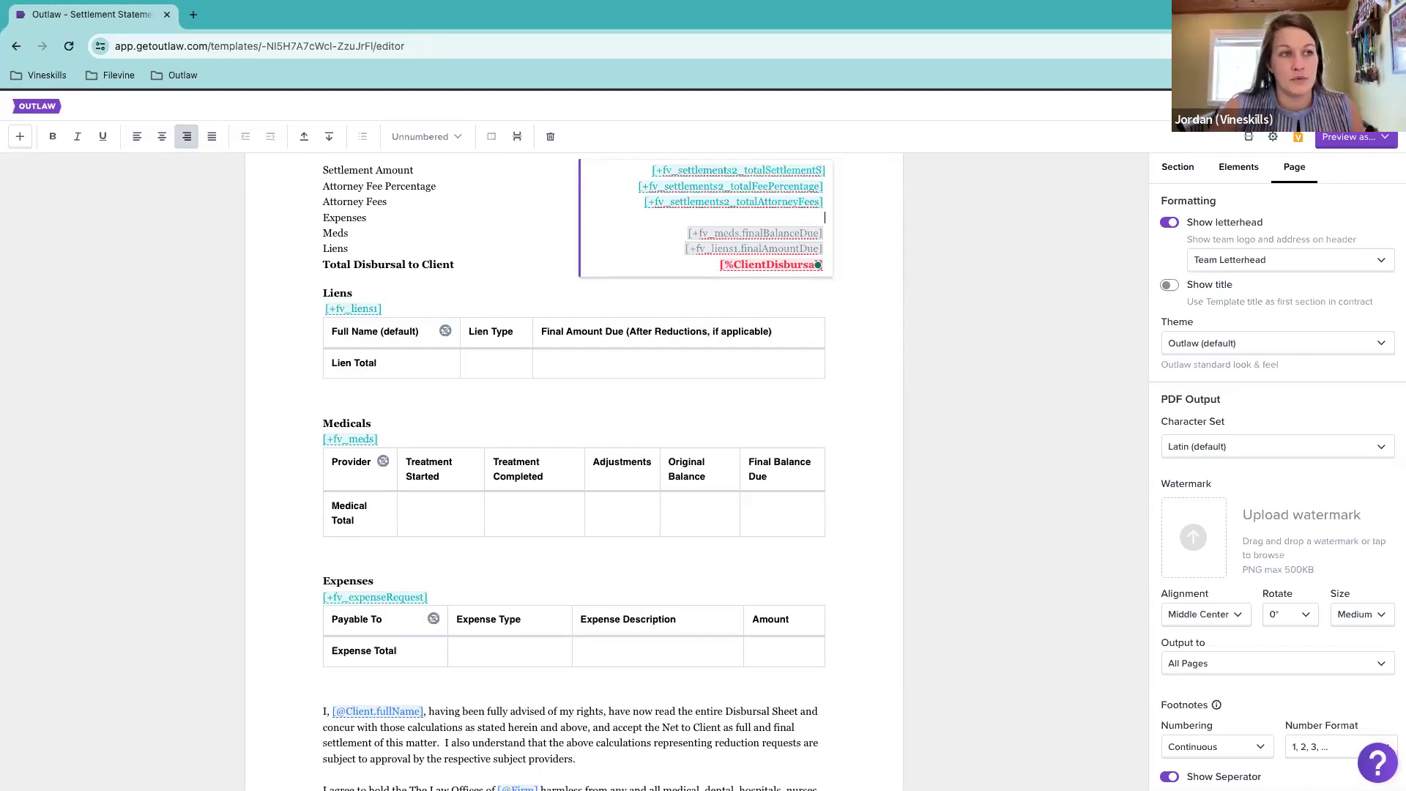
text([)
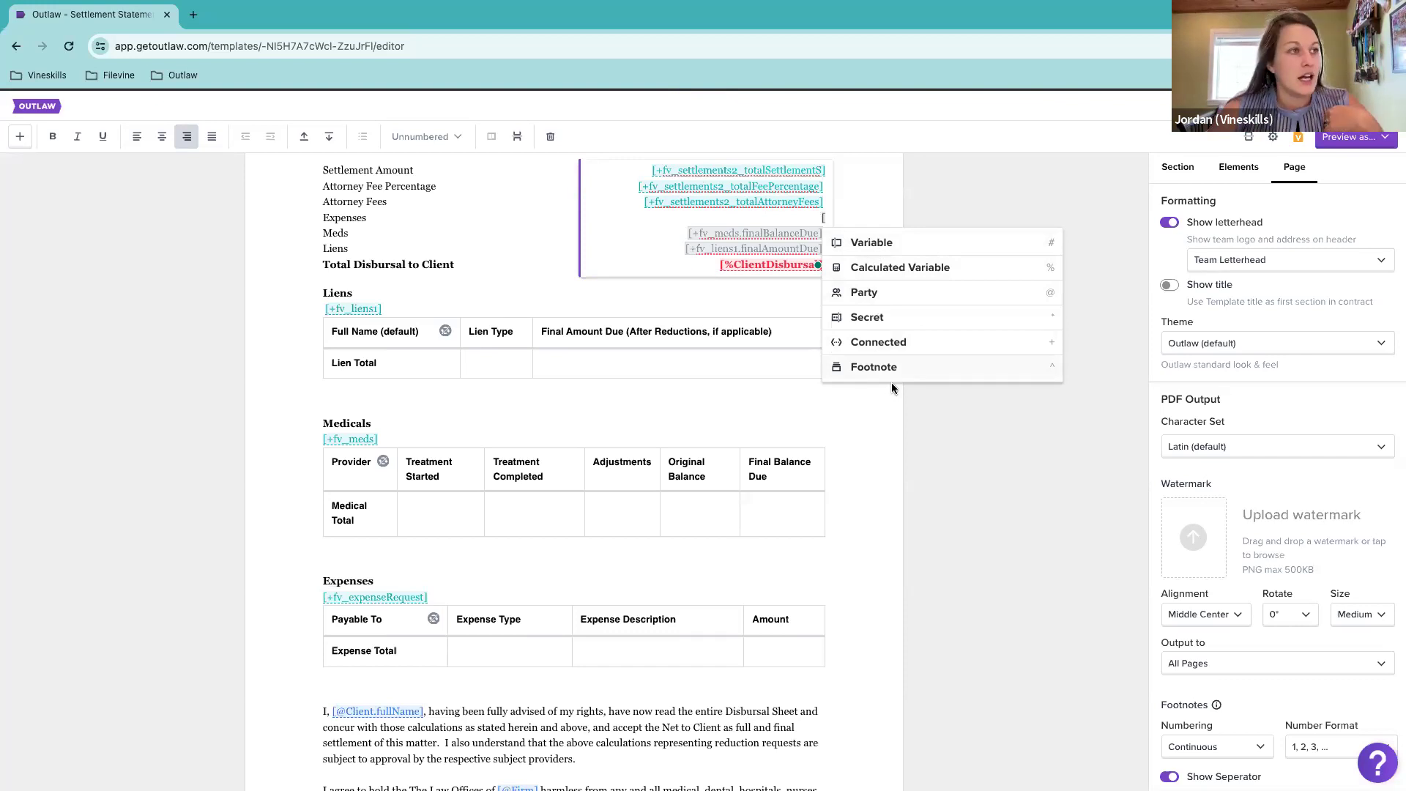
key(BackSpace)
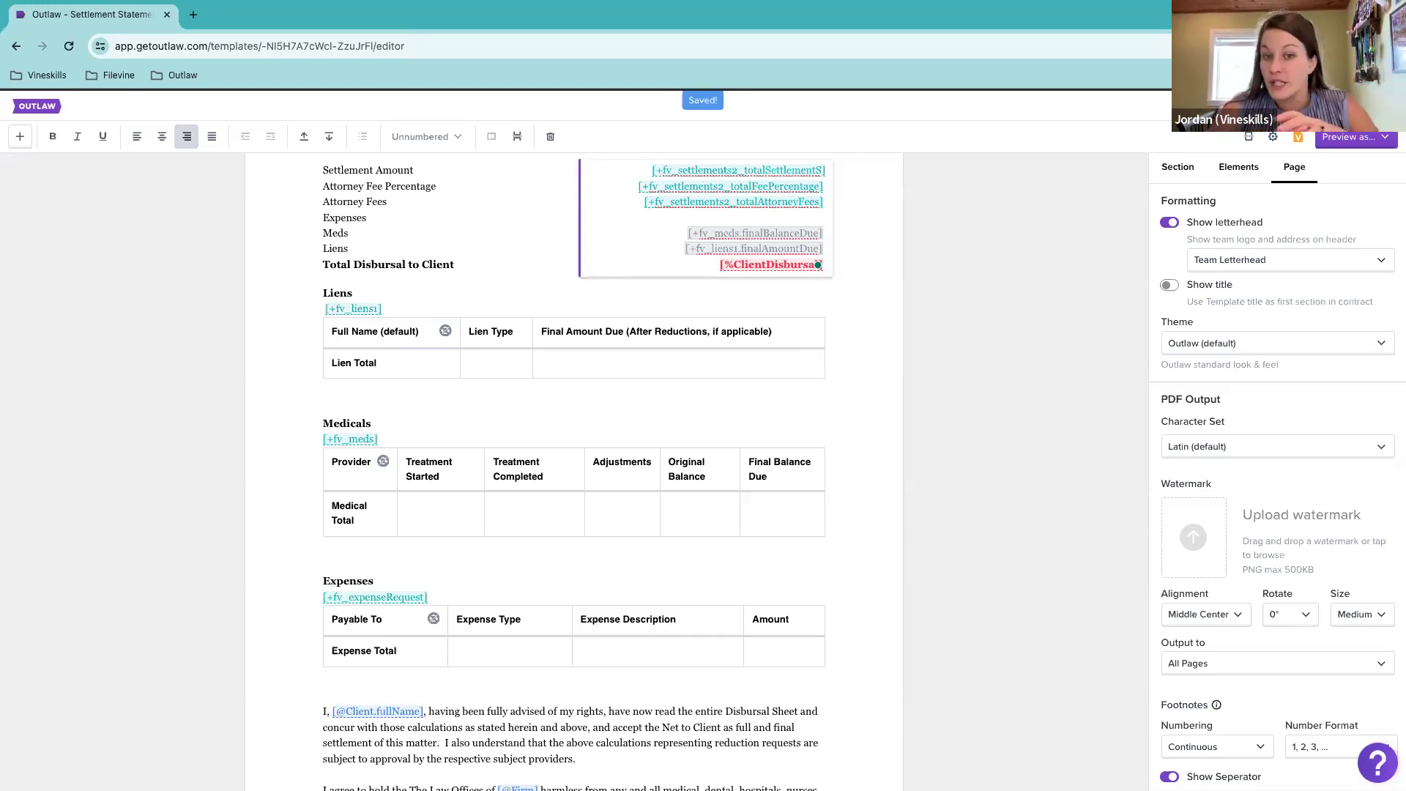
Step: Review the Filevine connection's project type and section name choices in the template settings, keeping Case Summary as the section
click(1274, 140)
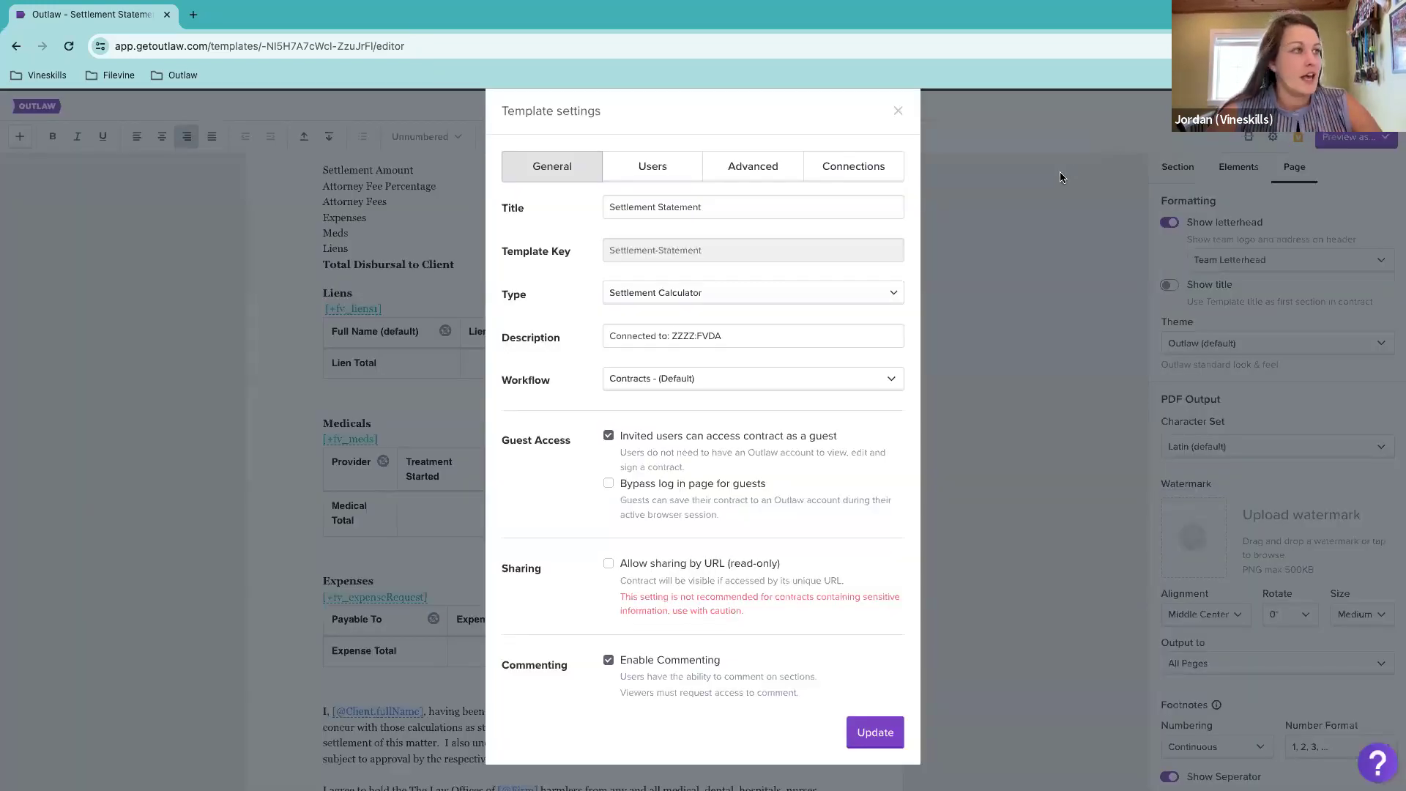
click(874, 178)
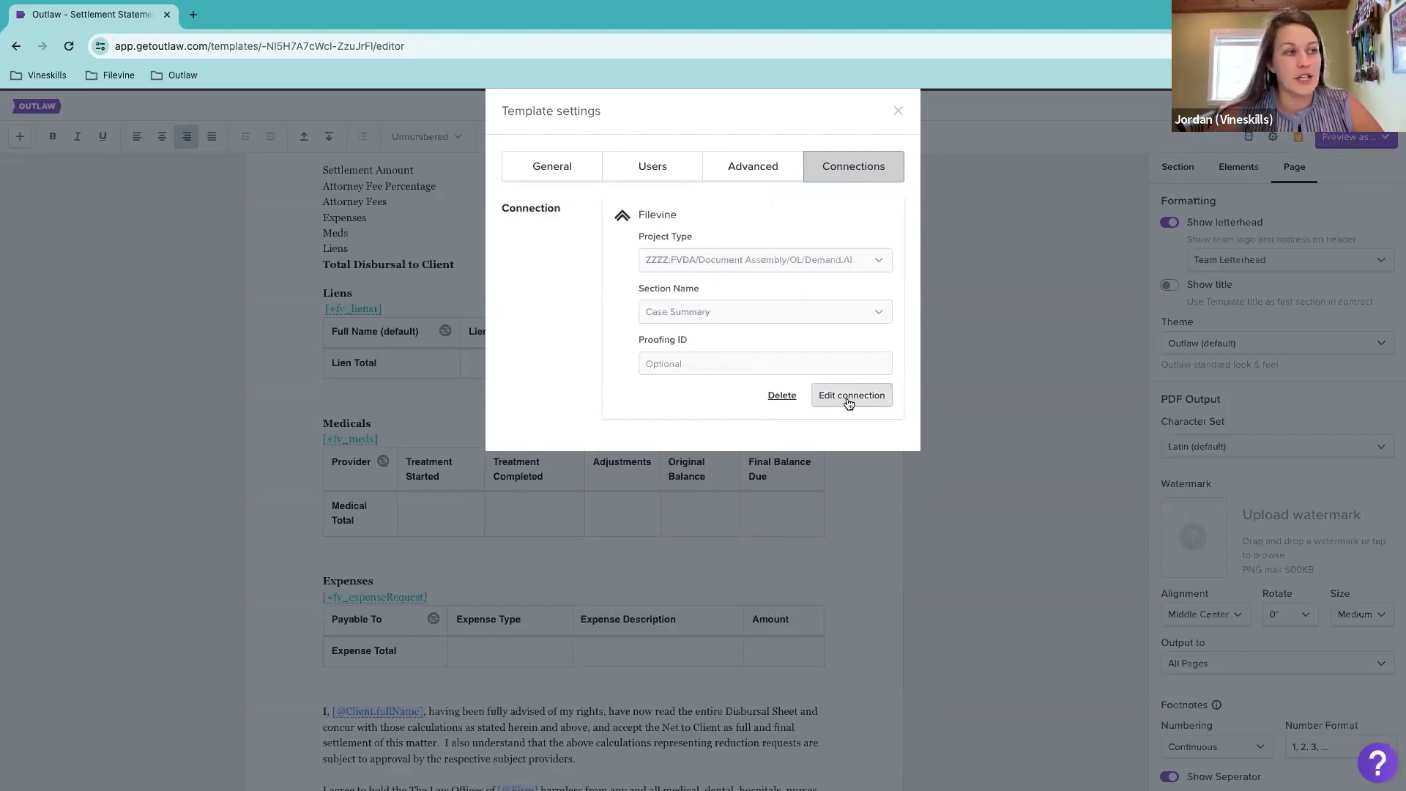
click(842, 397)
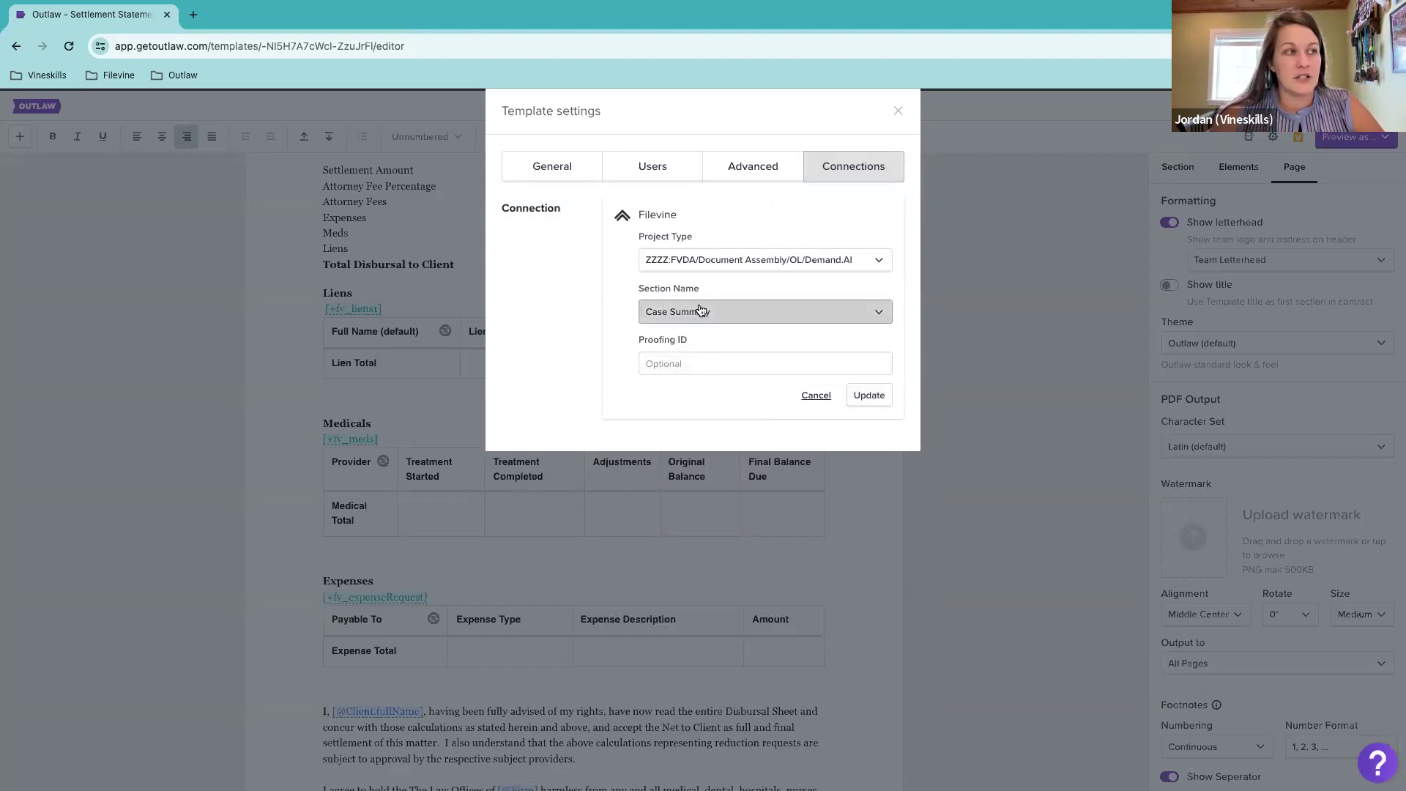
click(700, 311)
click(723, 287)
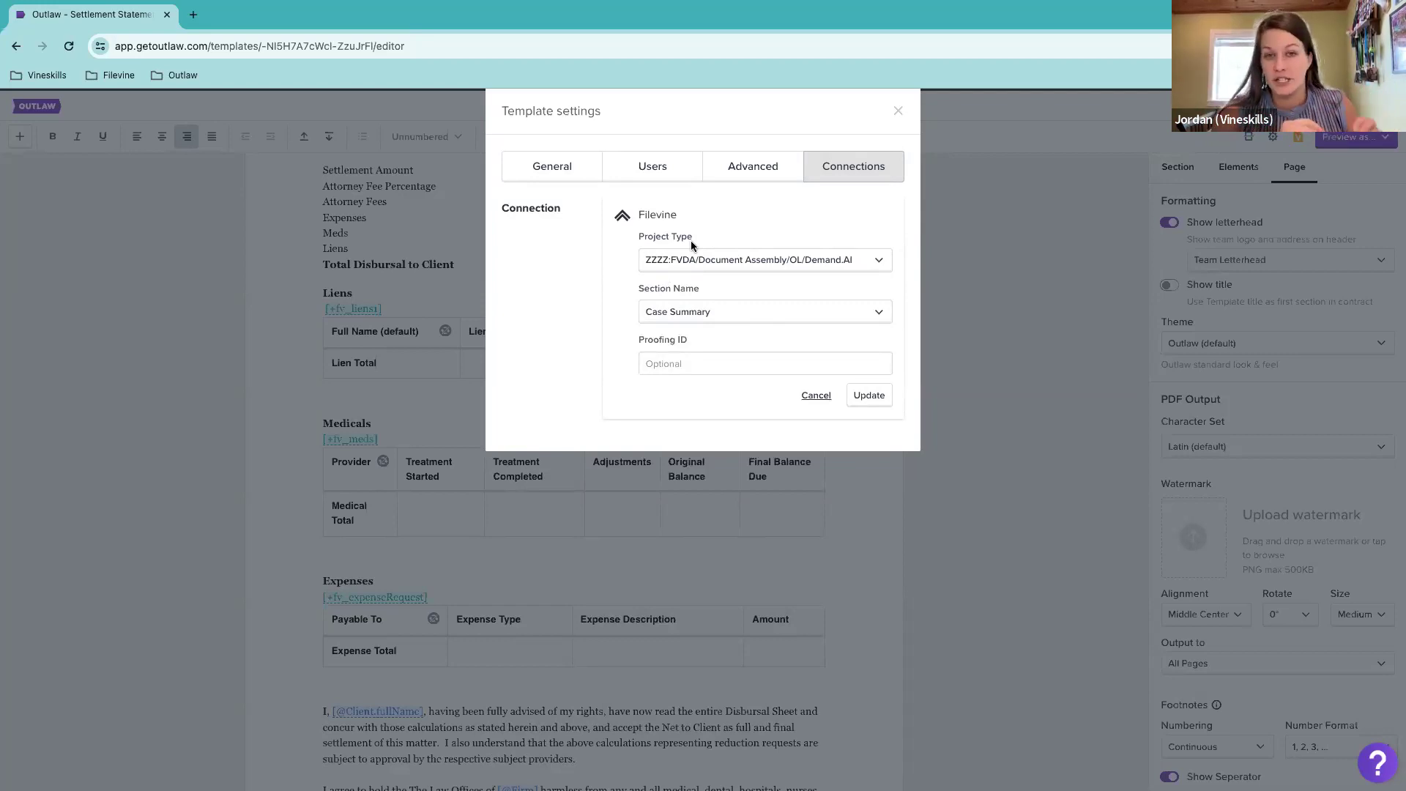
click(704, 262)
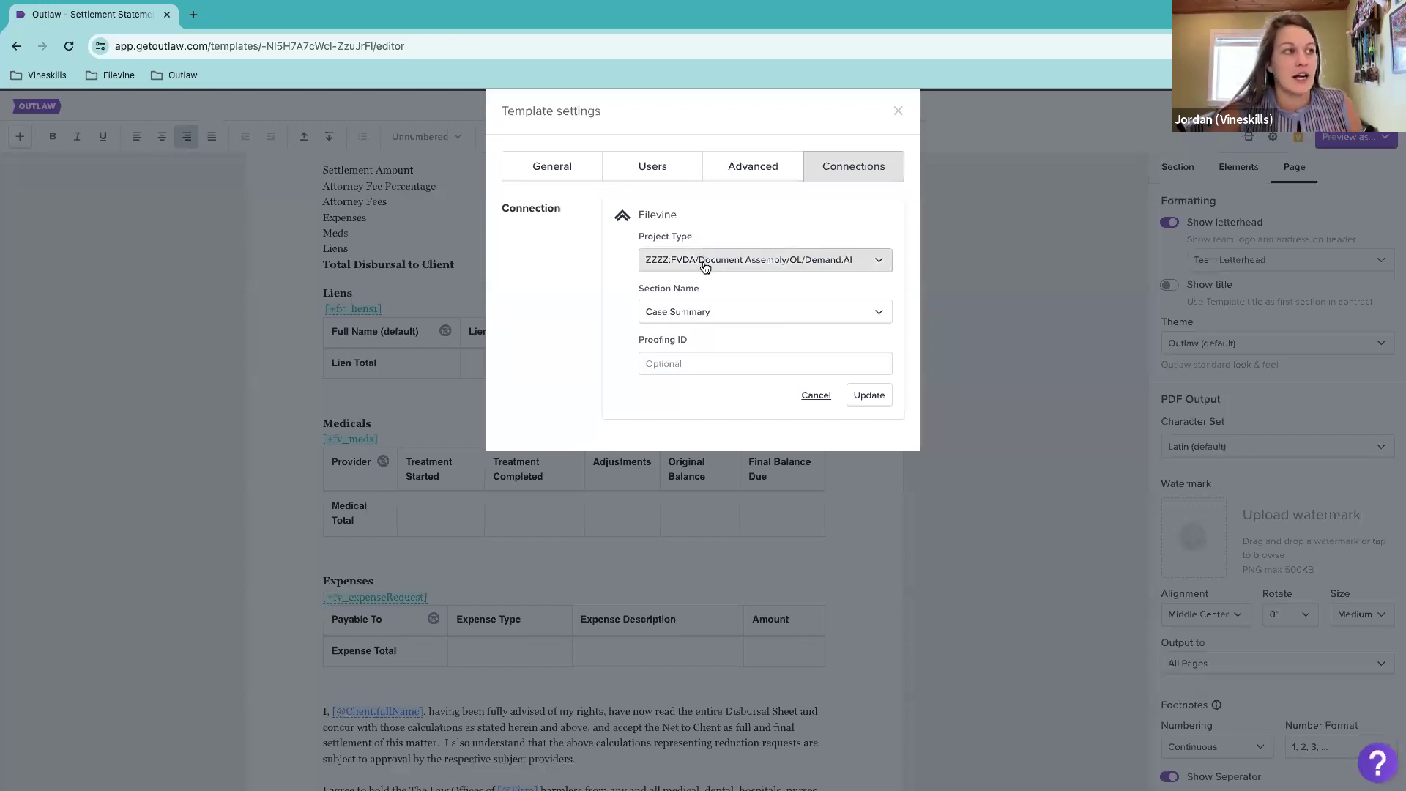
click(727, 223)
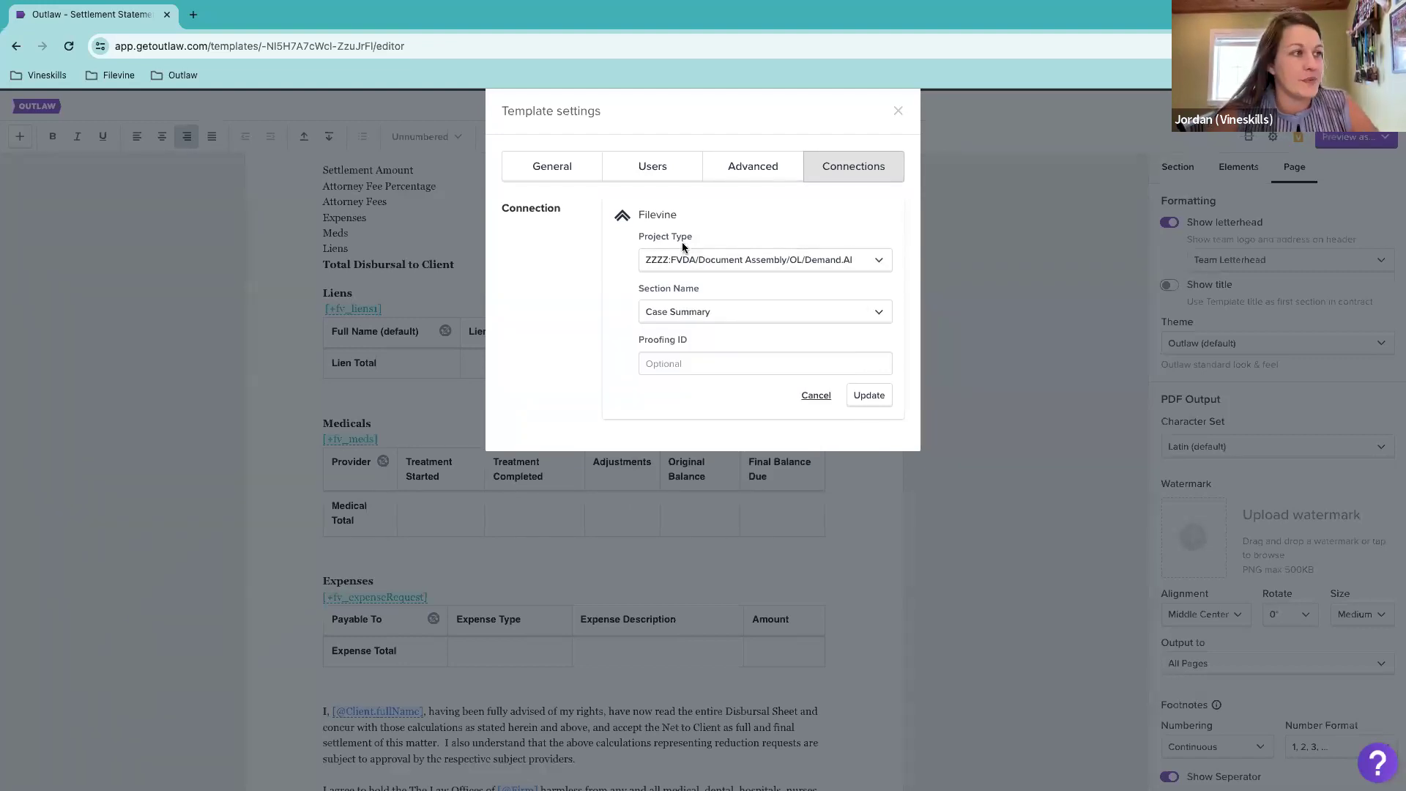
drag(639, 237, 692, 240)
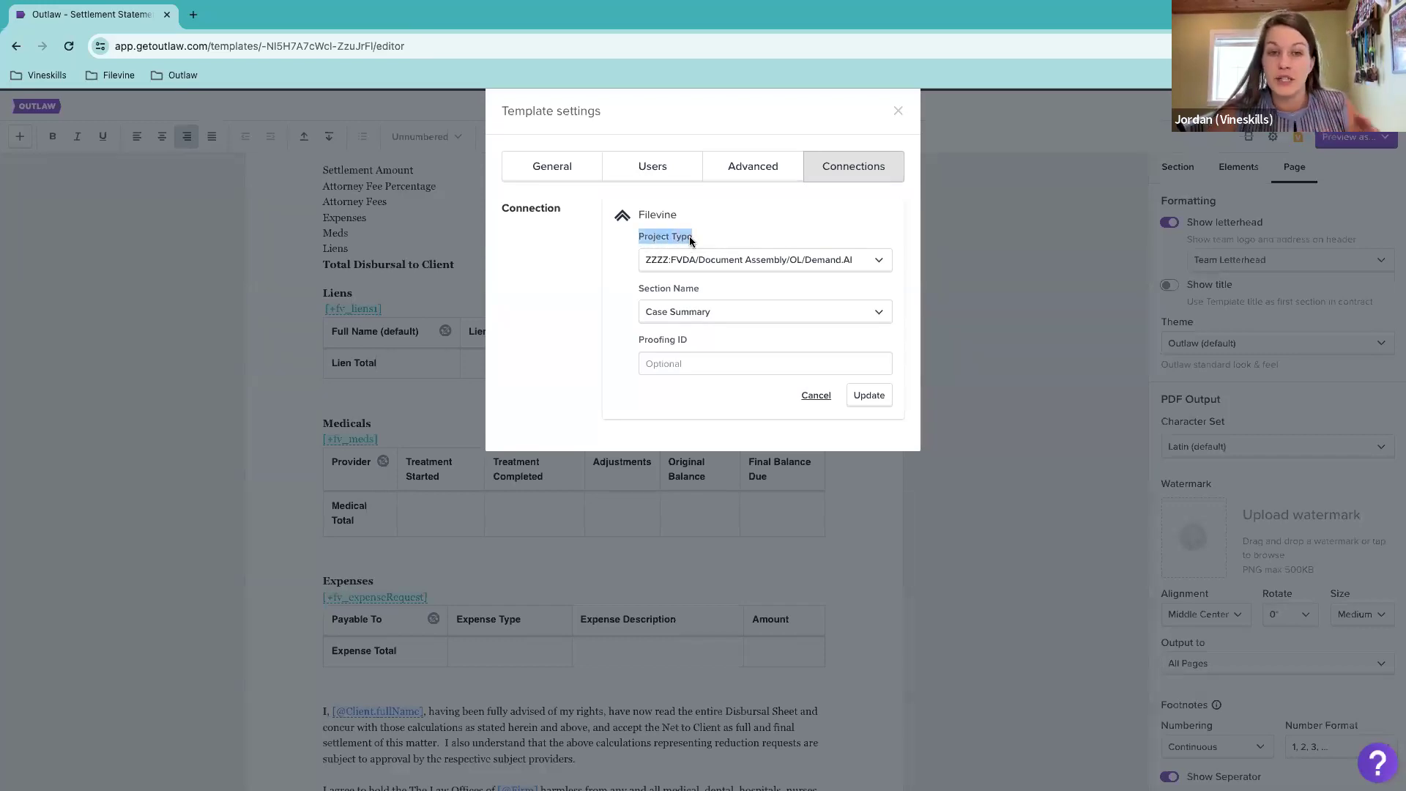
drag(637, 289, 708, 296)
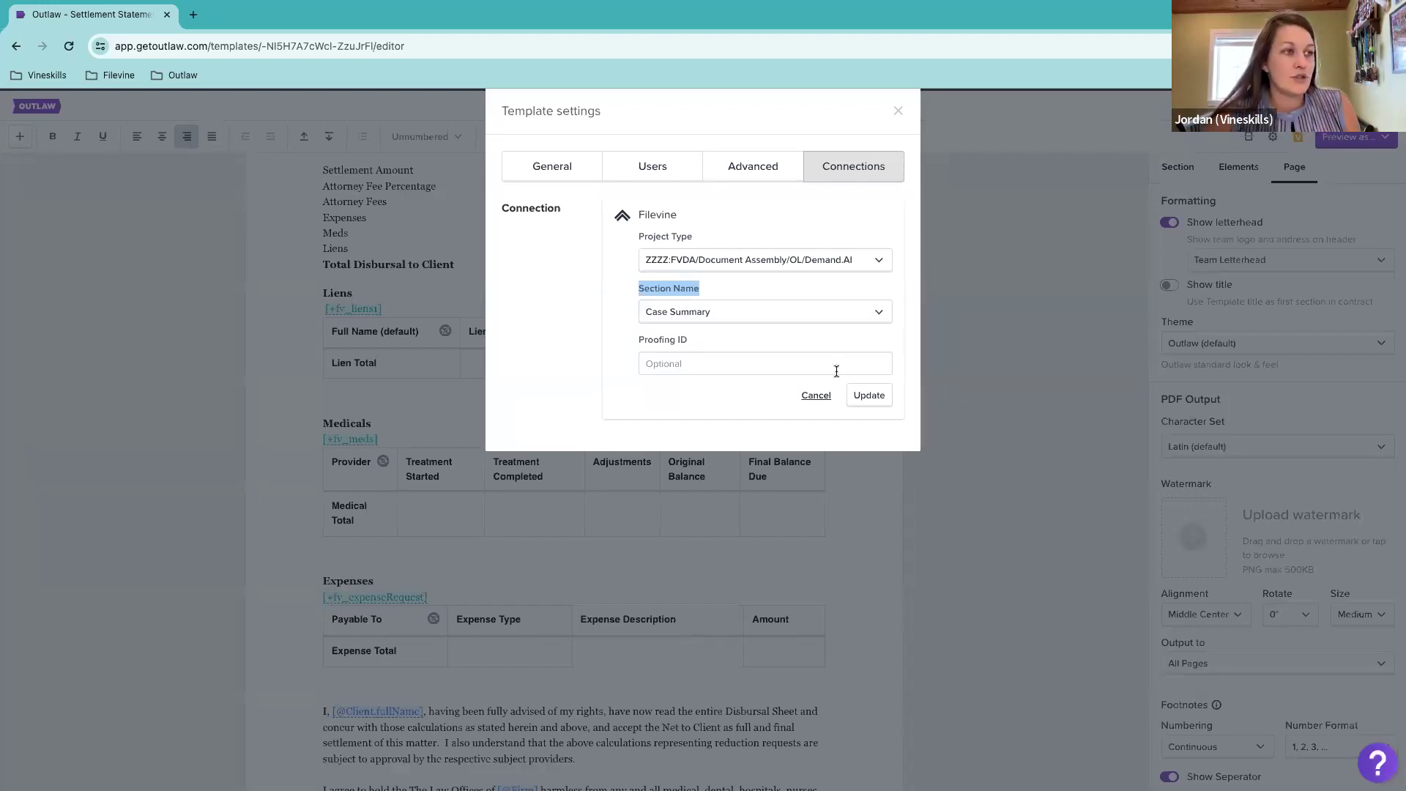
click(869, 396)
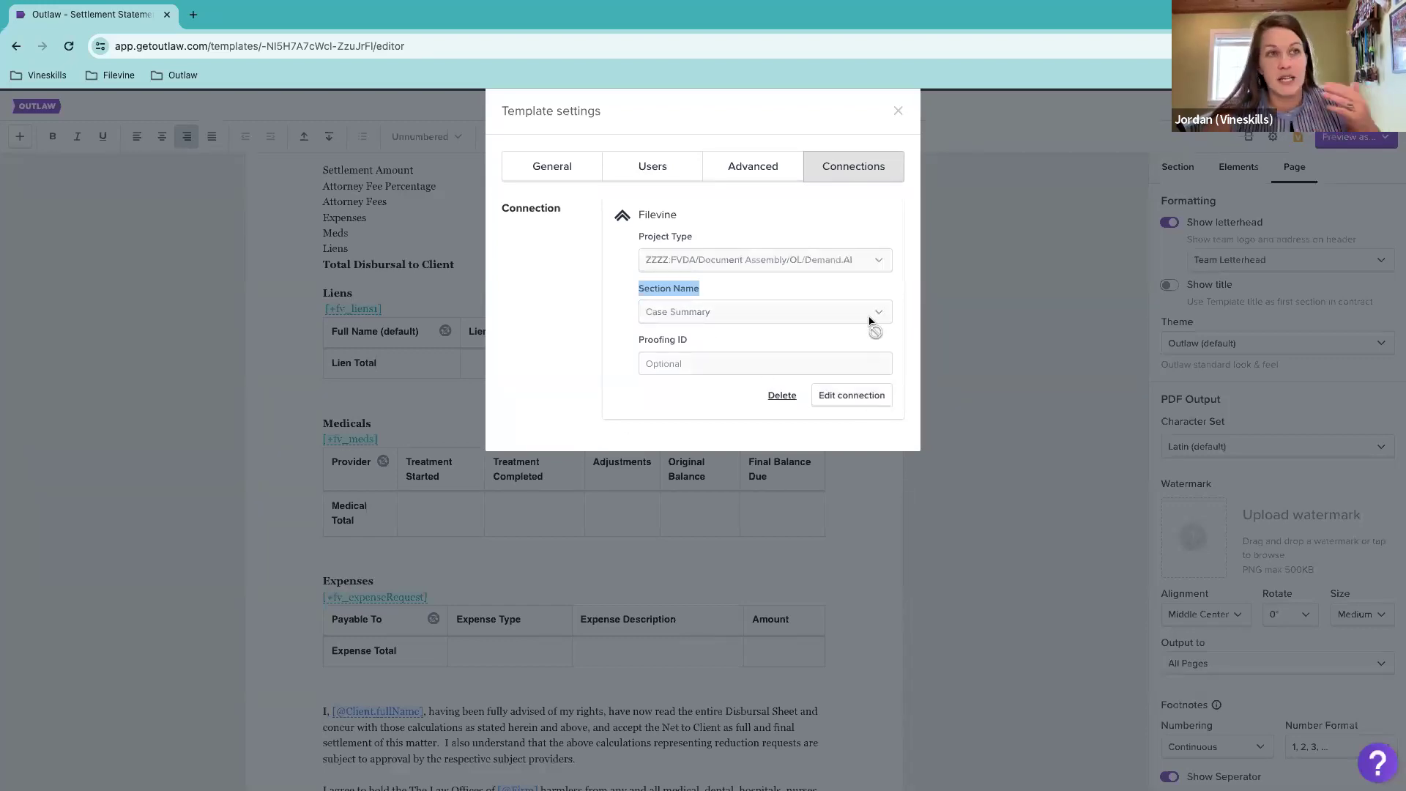
click(898, 110)
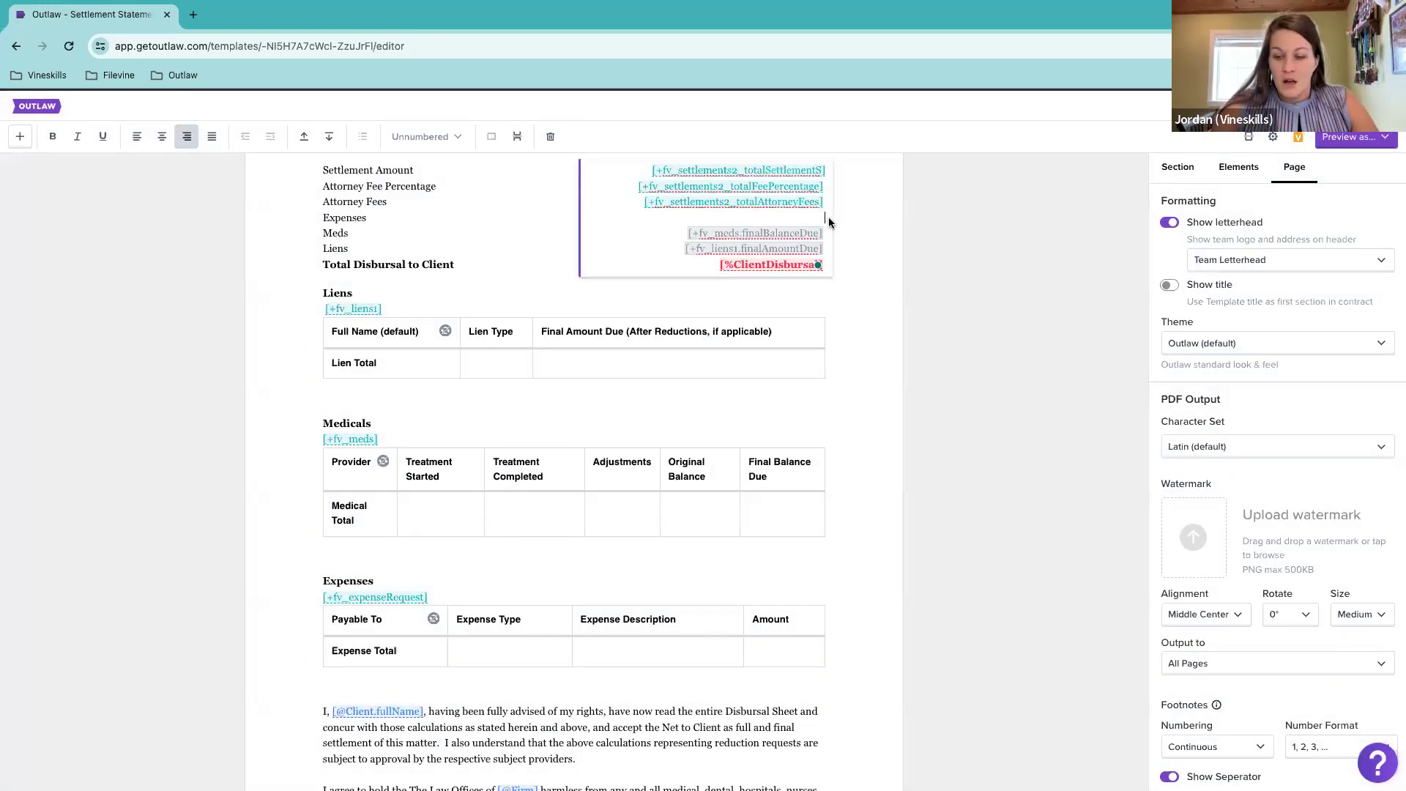
Step: Insert the connected Expense Request amount column total, [+fv_expenseRequest.amount], on the summary's Expenses line
click(828, 217)
text([)
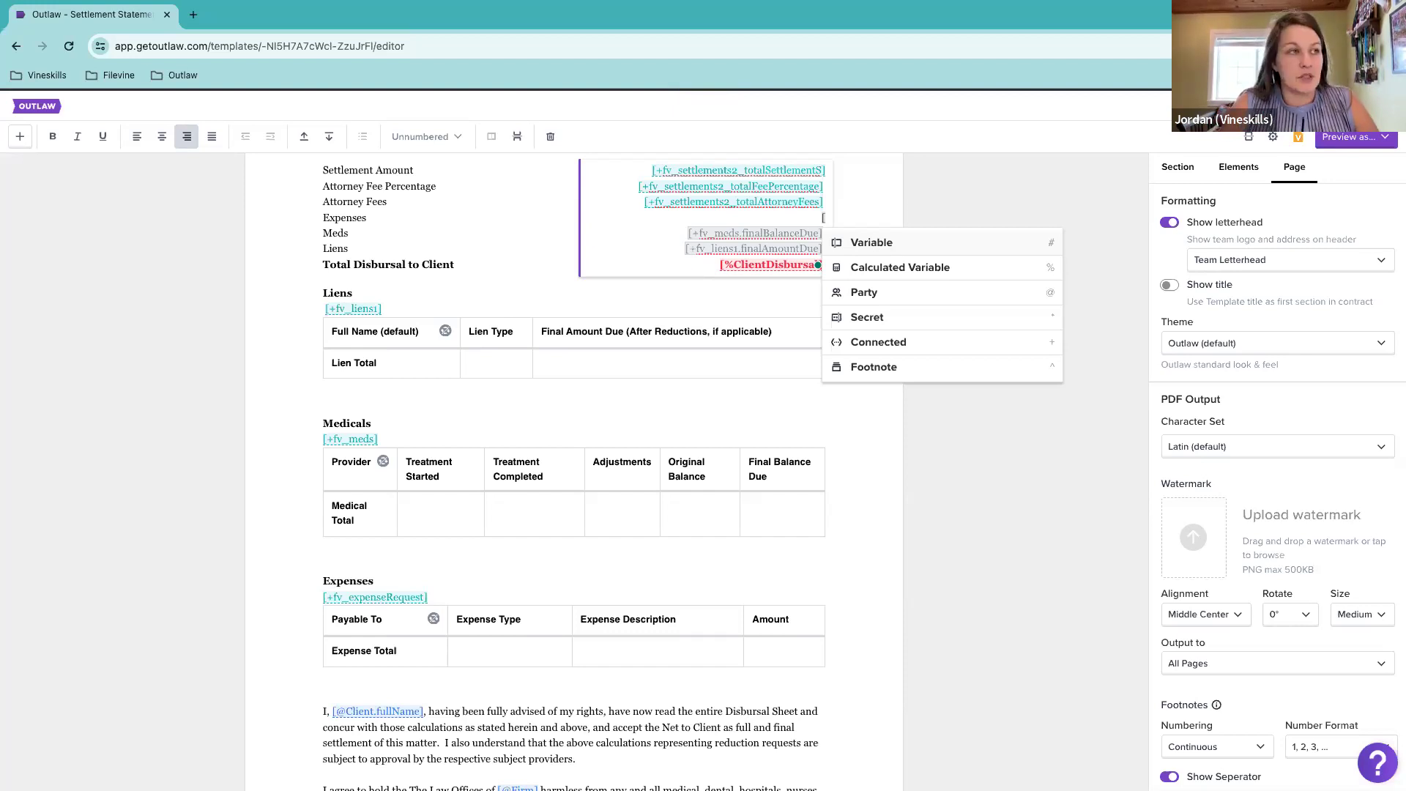
text(+)
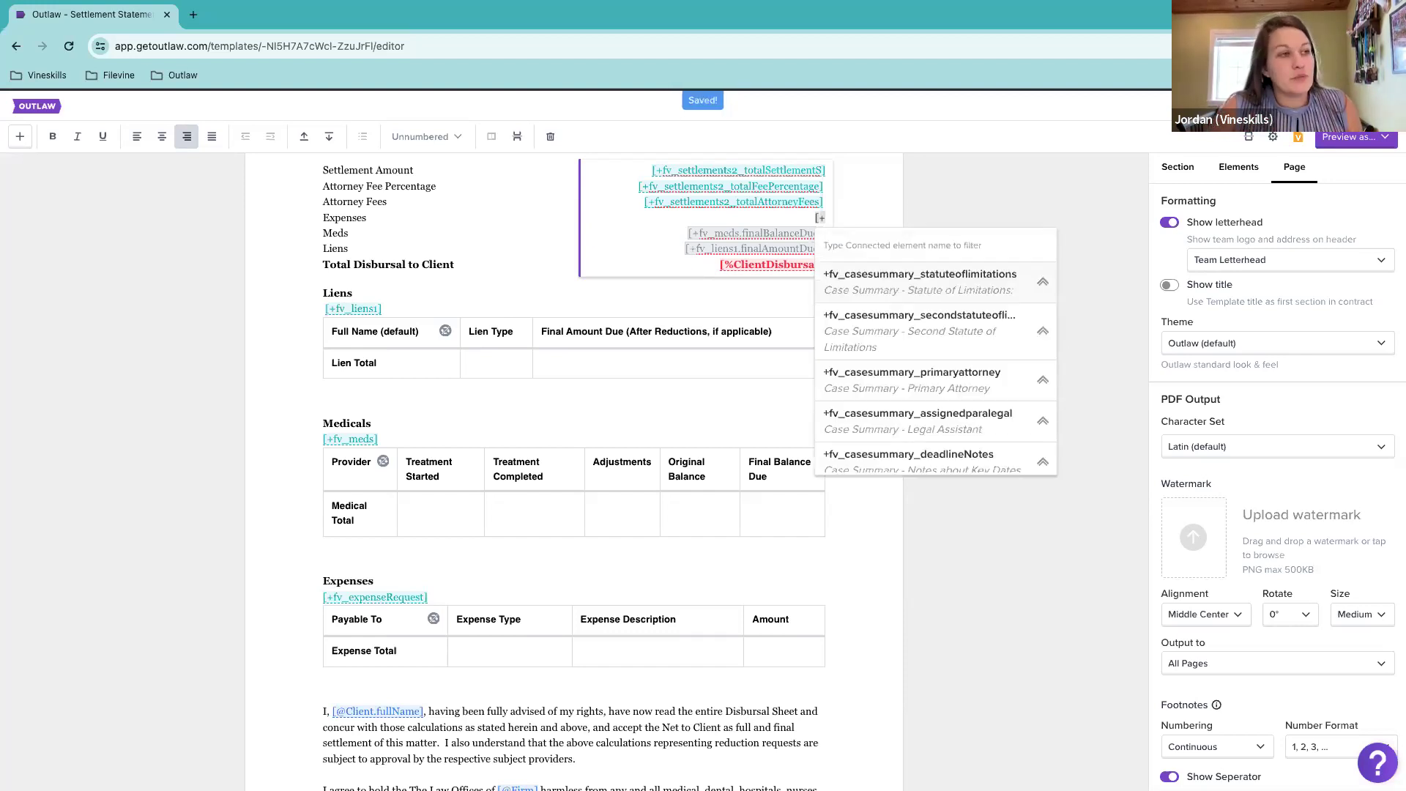
scroll(977, 357, down, 3)
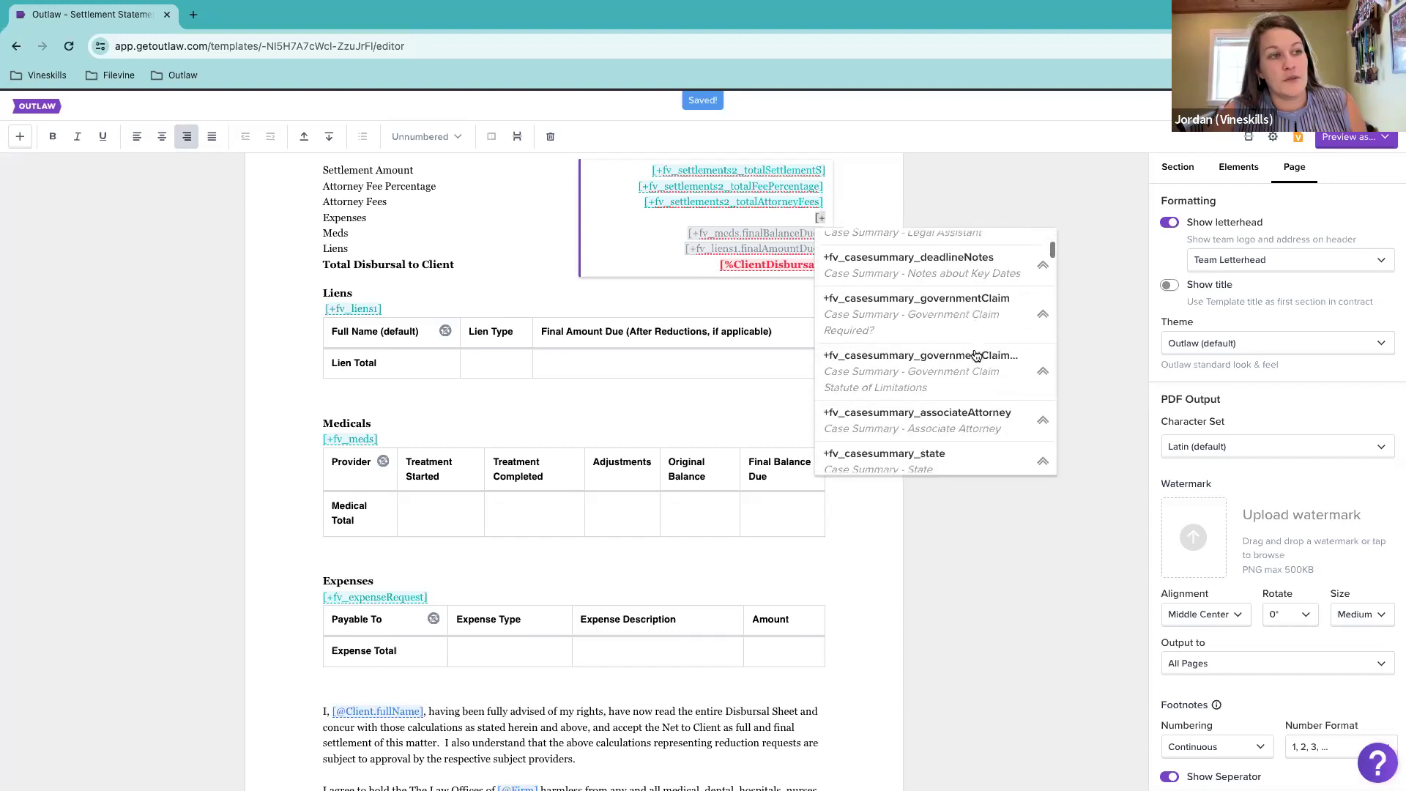
scroll(977, 356, down, 2)
scroll(977, 357, down, 1)
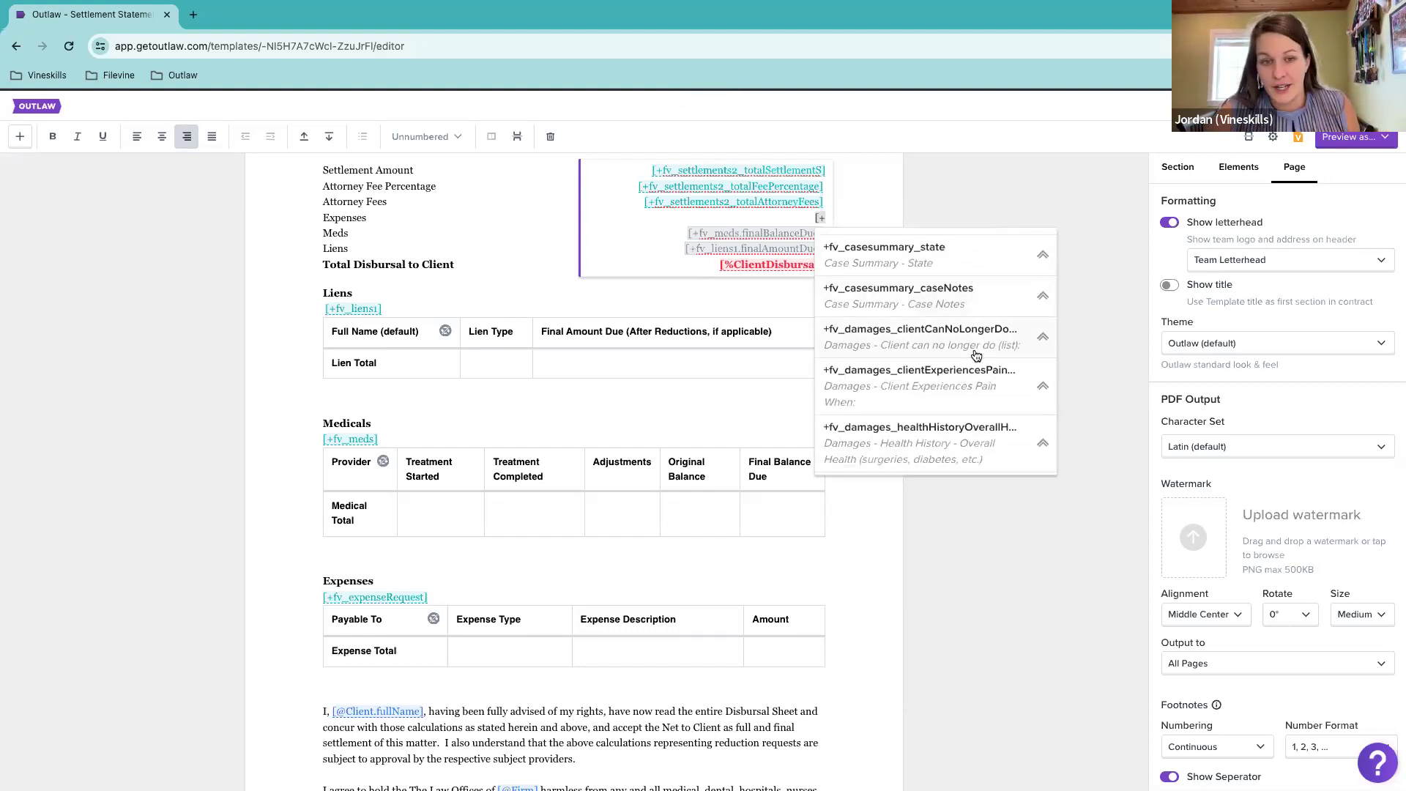
scroll(976, 355, down, 1)
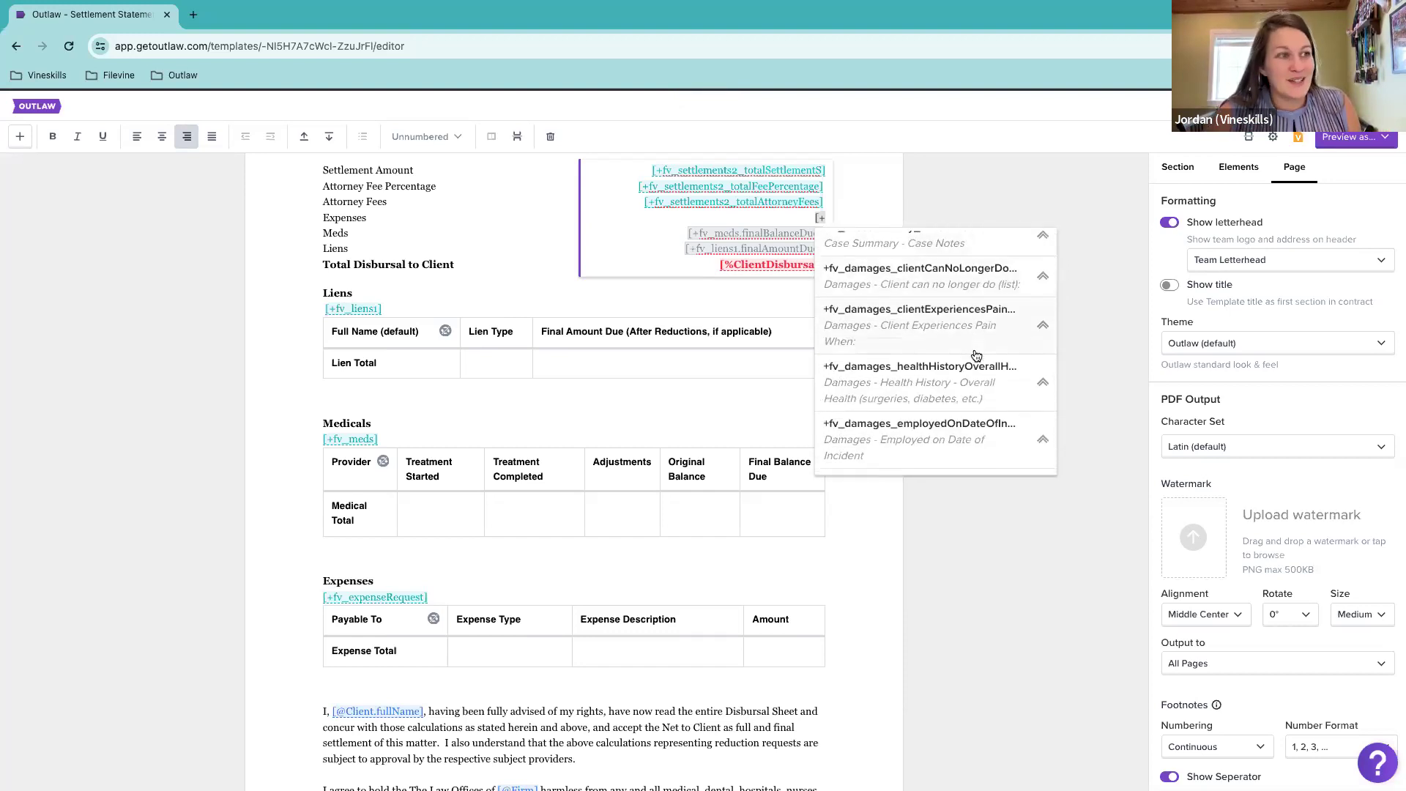
scroll(976, 355, down, 3)
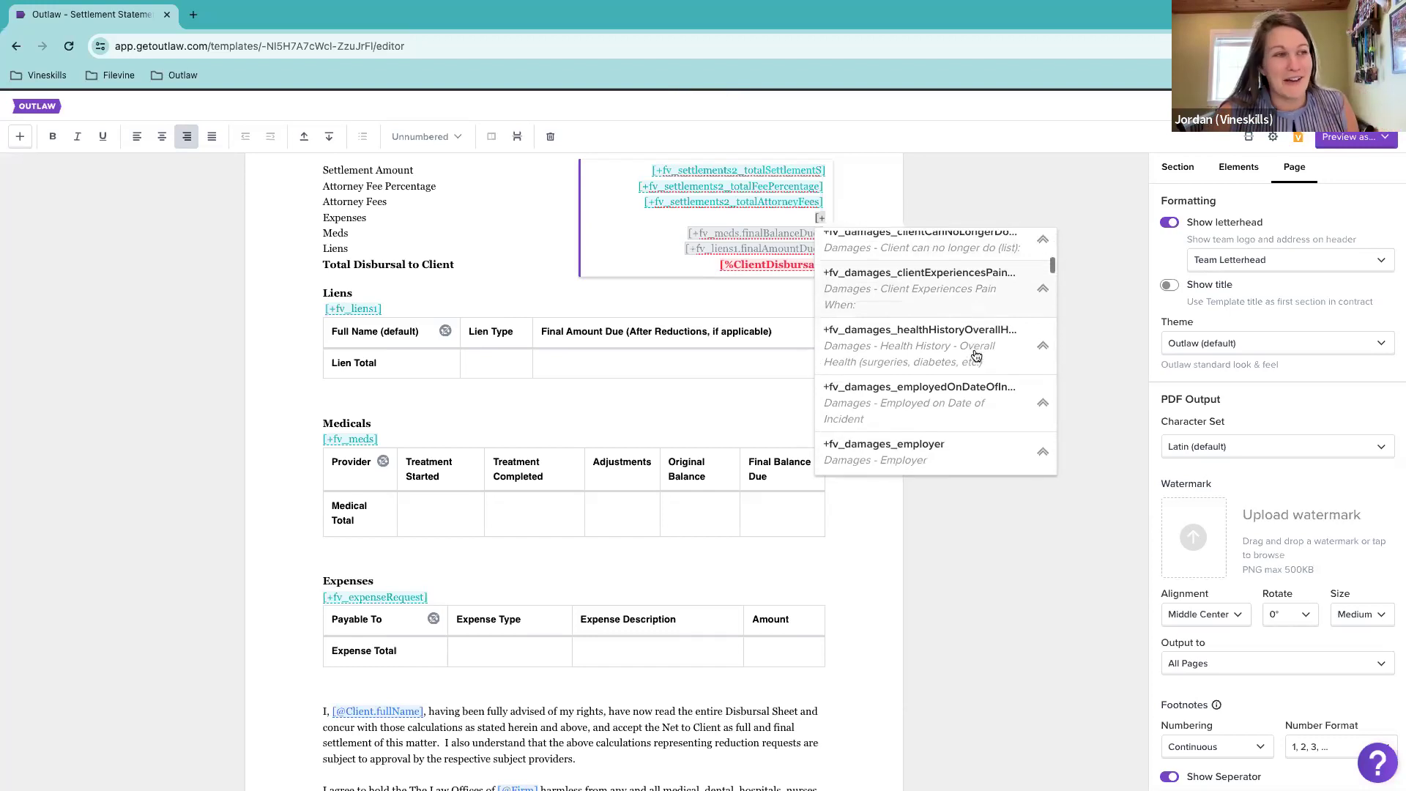
scroll(976, 355, up, 10)
scroll(976, 355, up, 2)
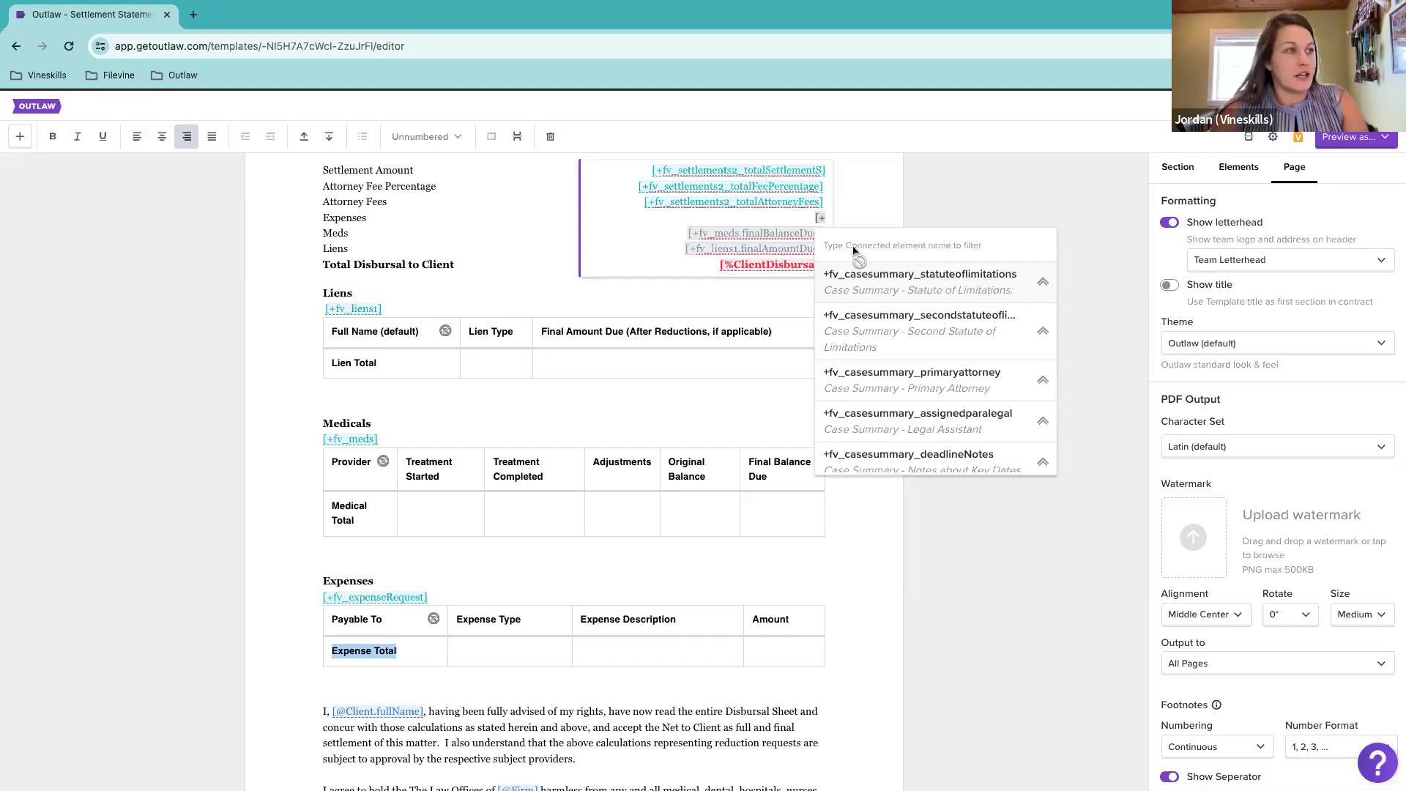
click(827, 222)
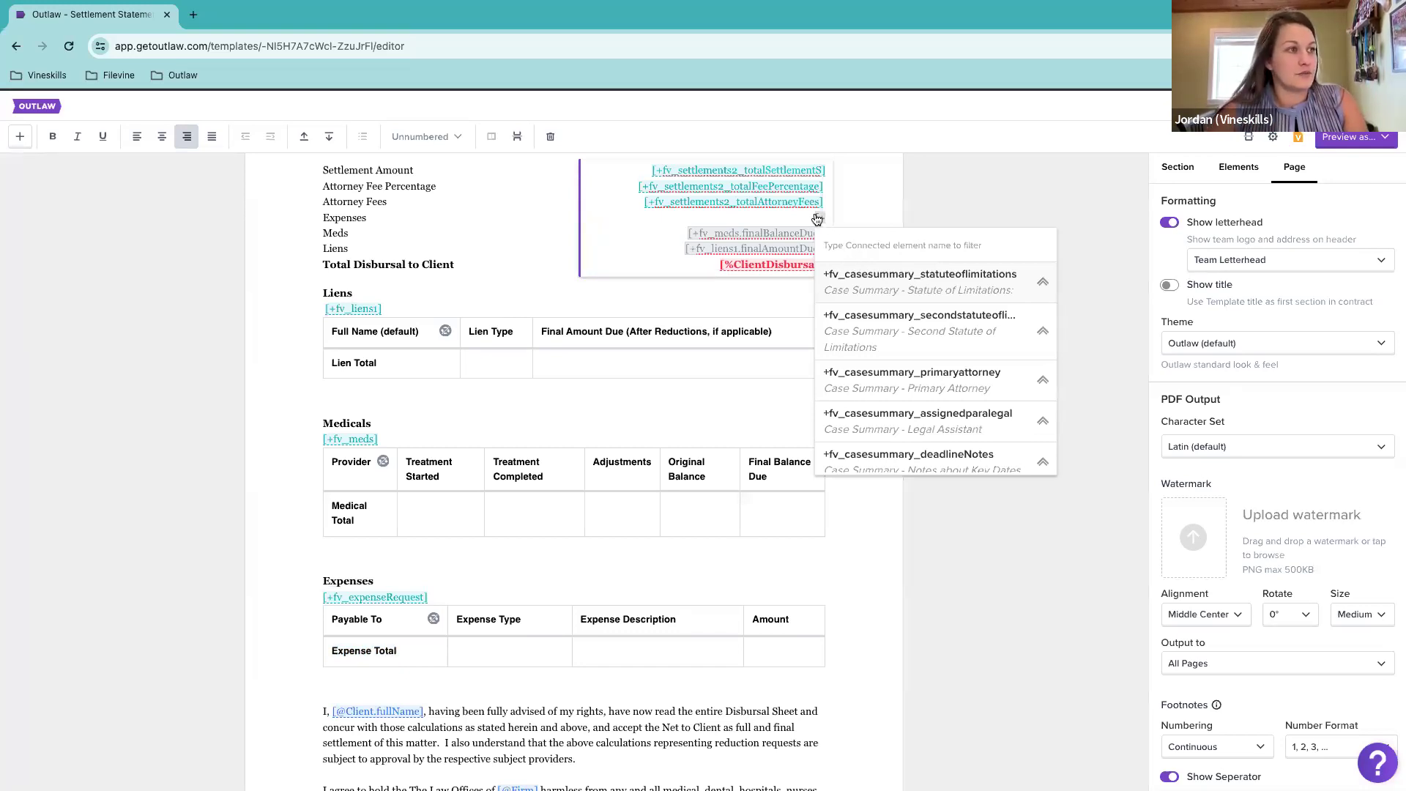
text(expen)
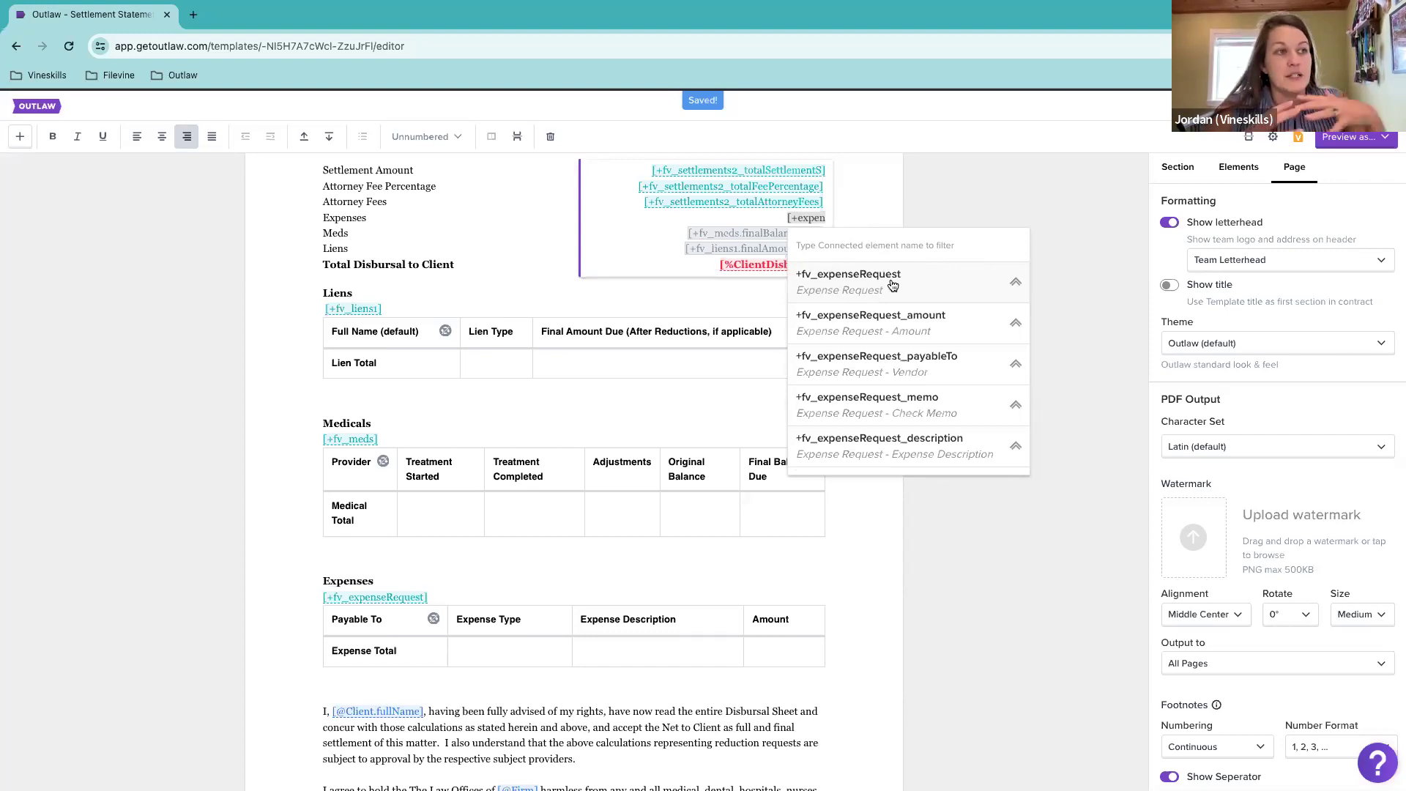
click(892, 285)
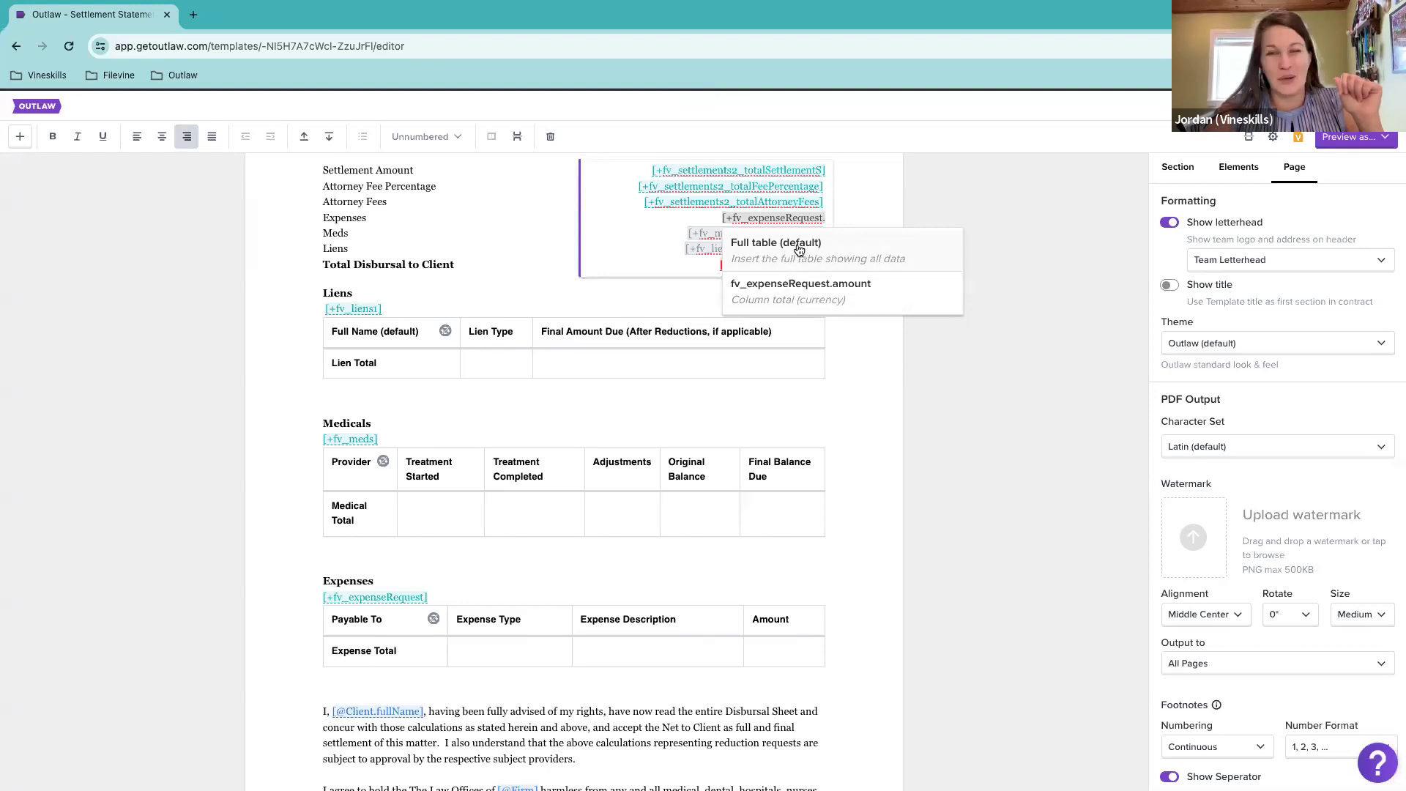
click(798, 289)
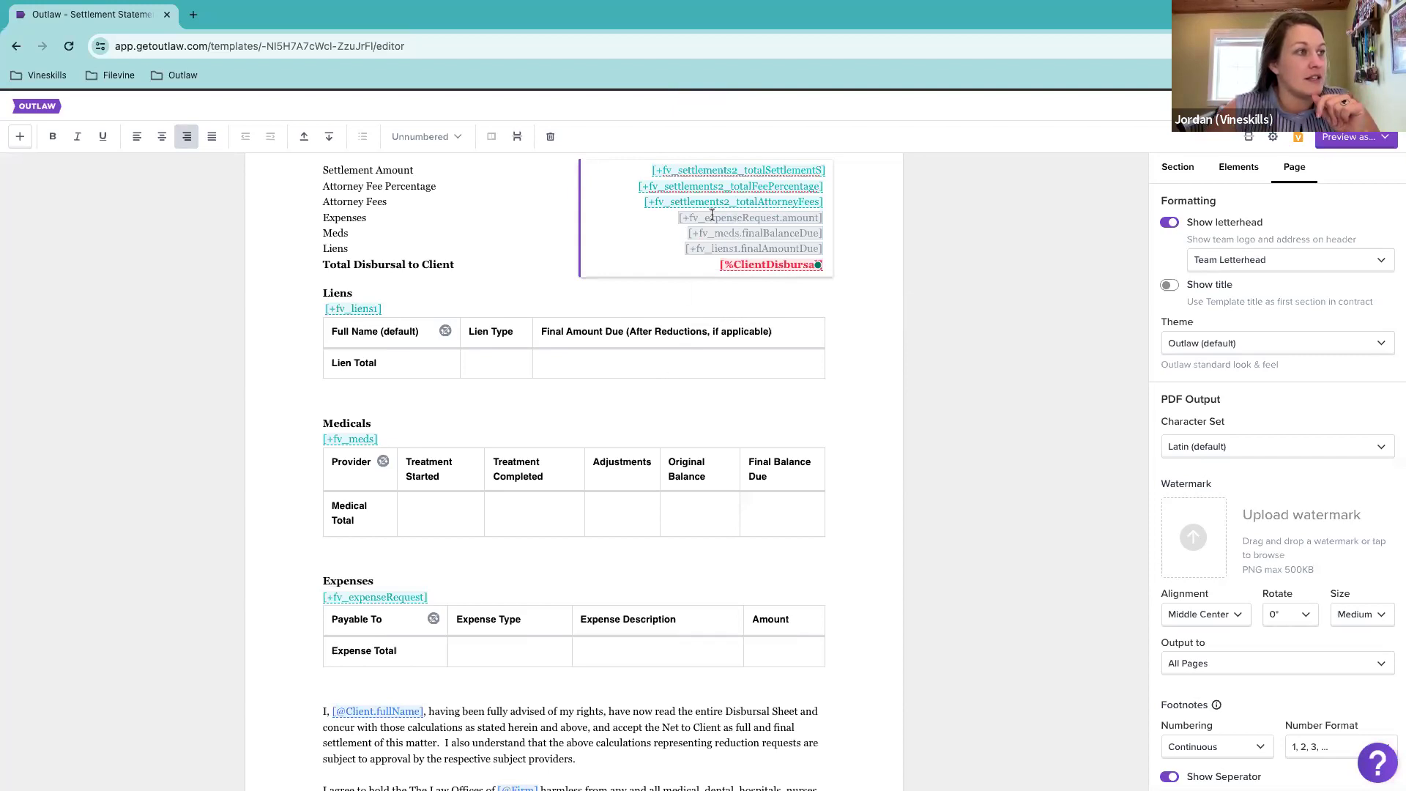
drag(686, 249, 817, 249)
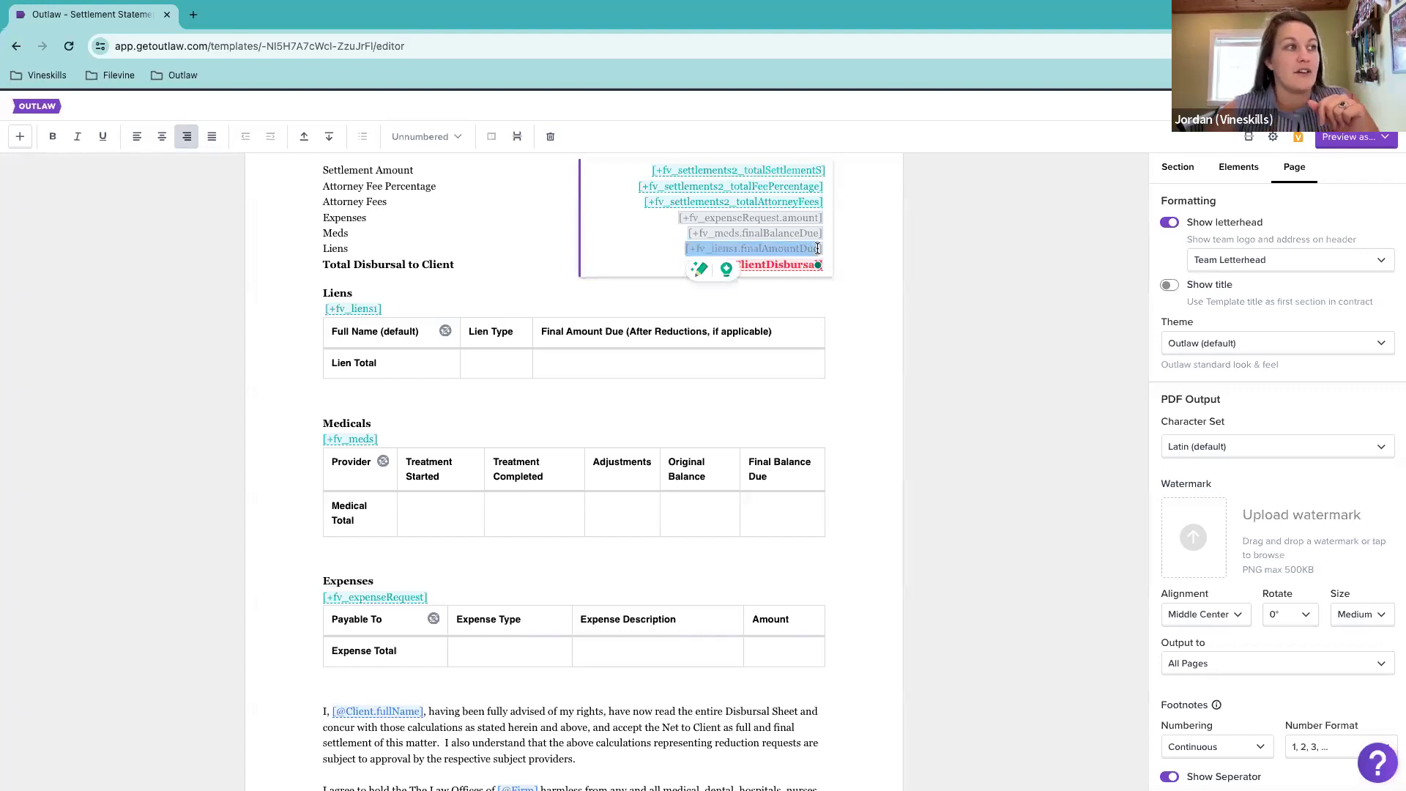
drag(650, 169, 812, 206)
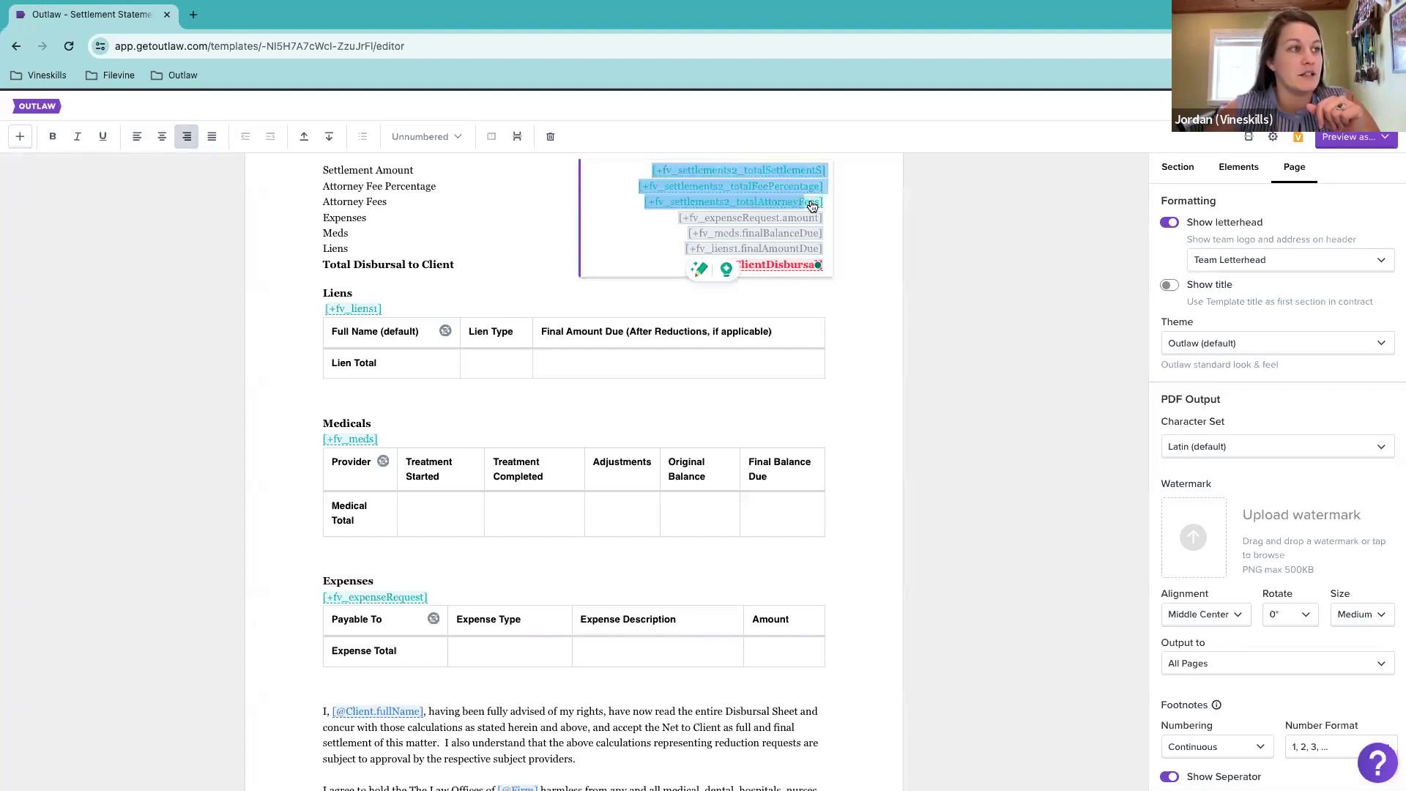
click(796, 313)
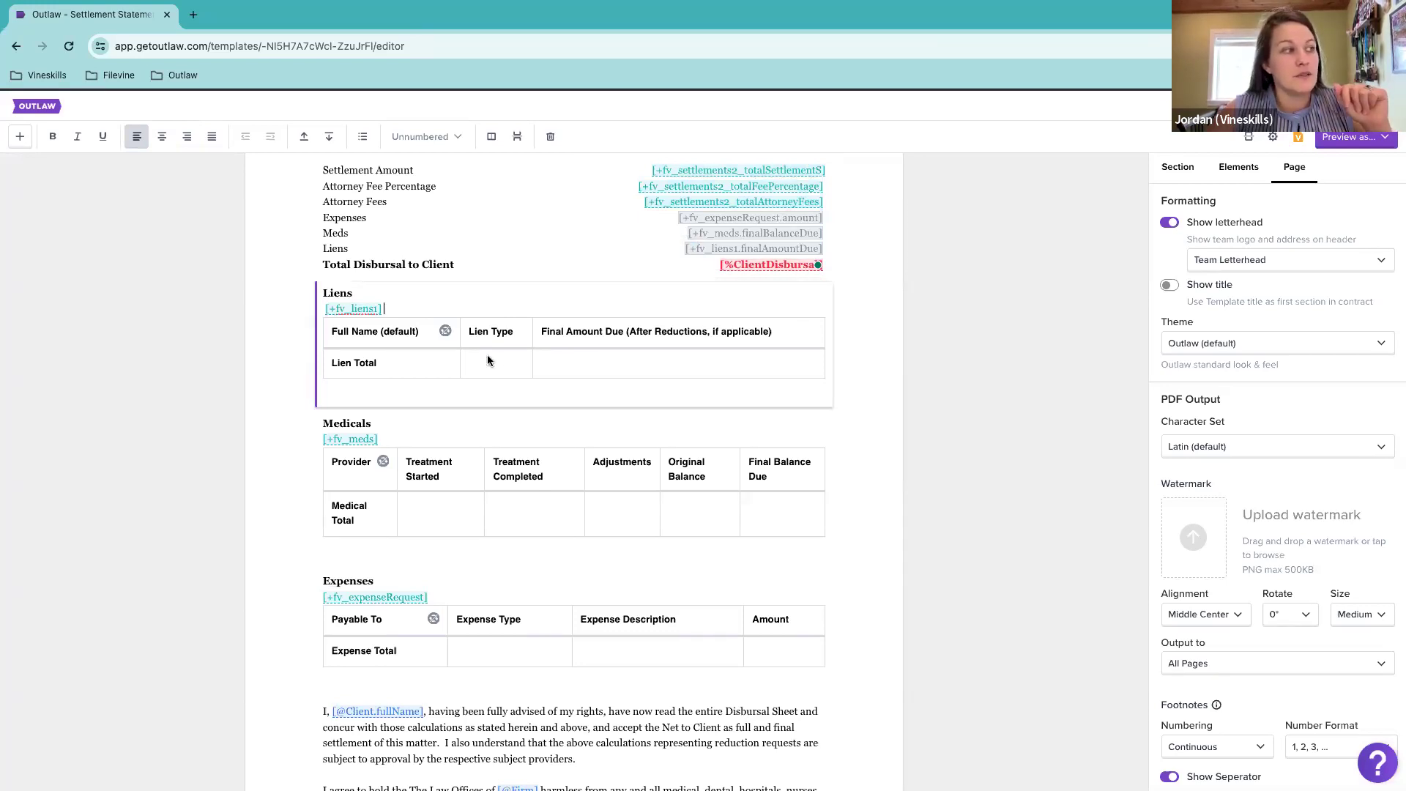
drag(361, 522, 333, 514)
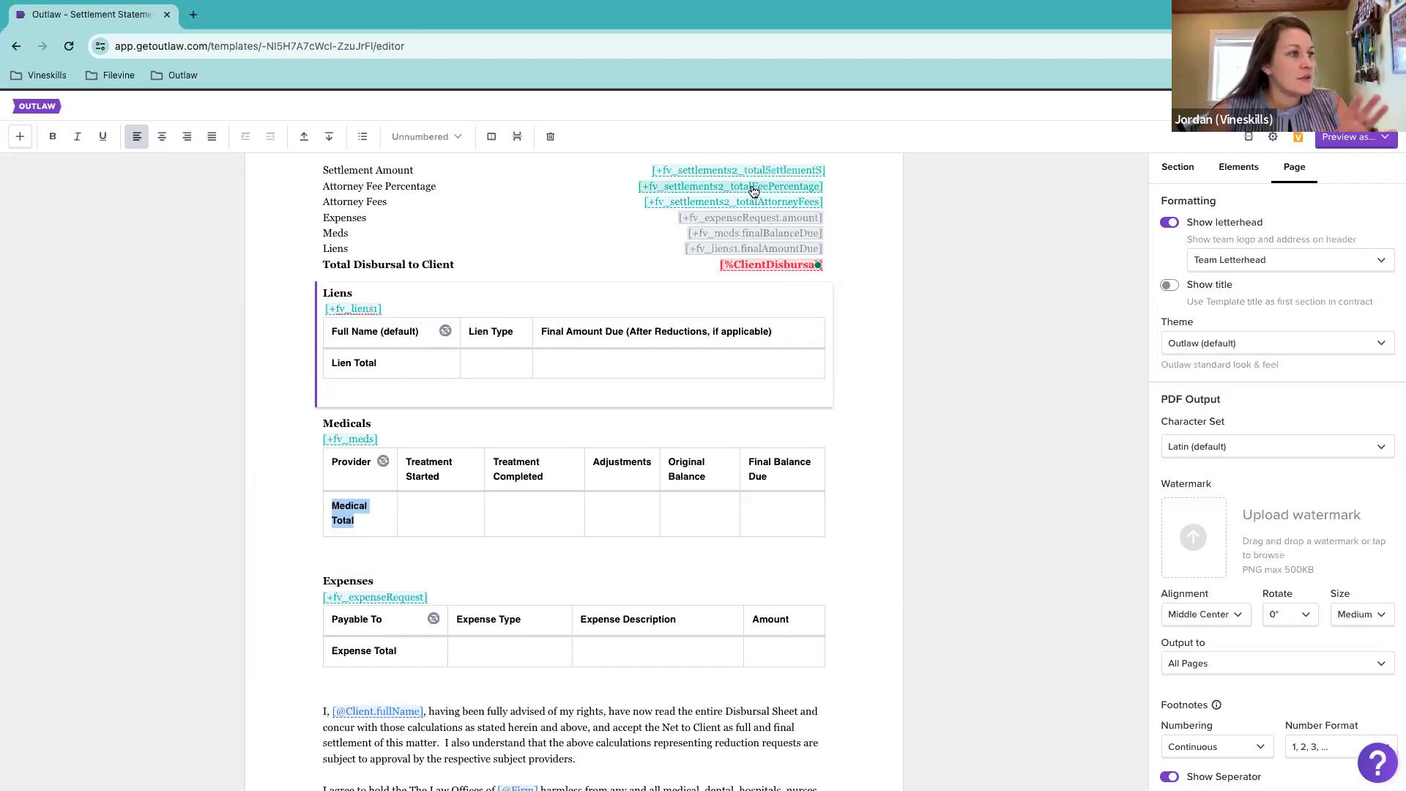
Step: Open the ClientDisbursal calculated variable on the Total Disbursal to Client line, enlarge its formula box and clear the existing formula
scroll(753, 190, up, 1)
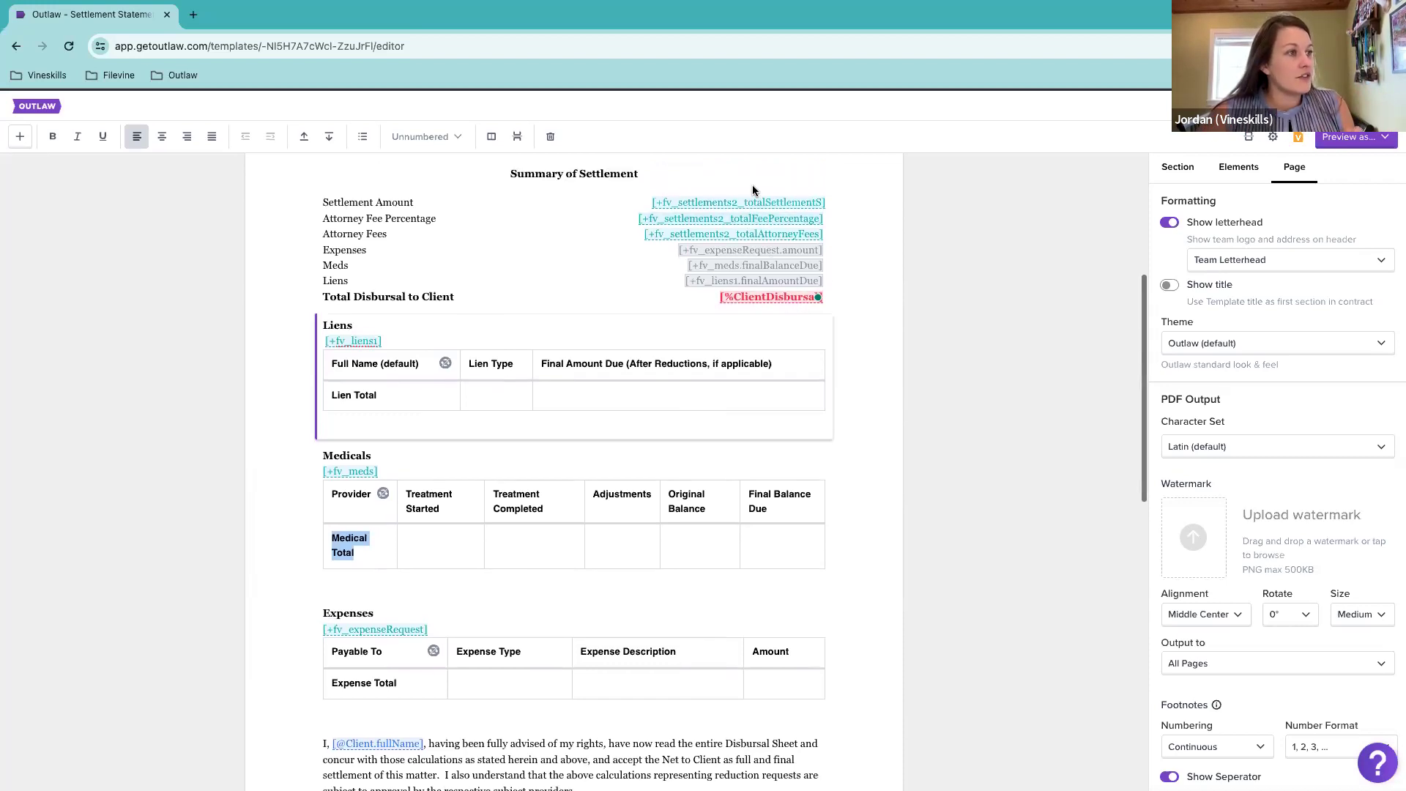
click(756, 299)
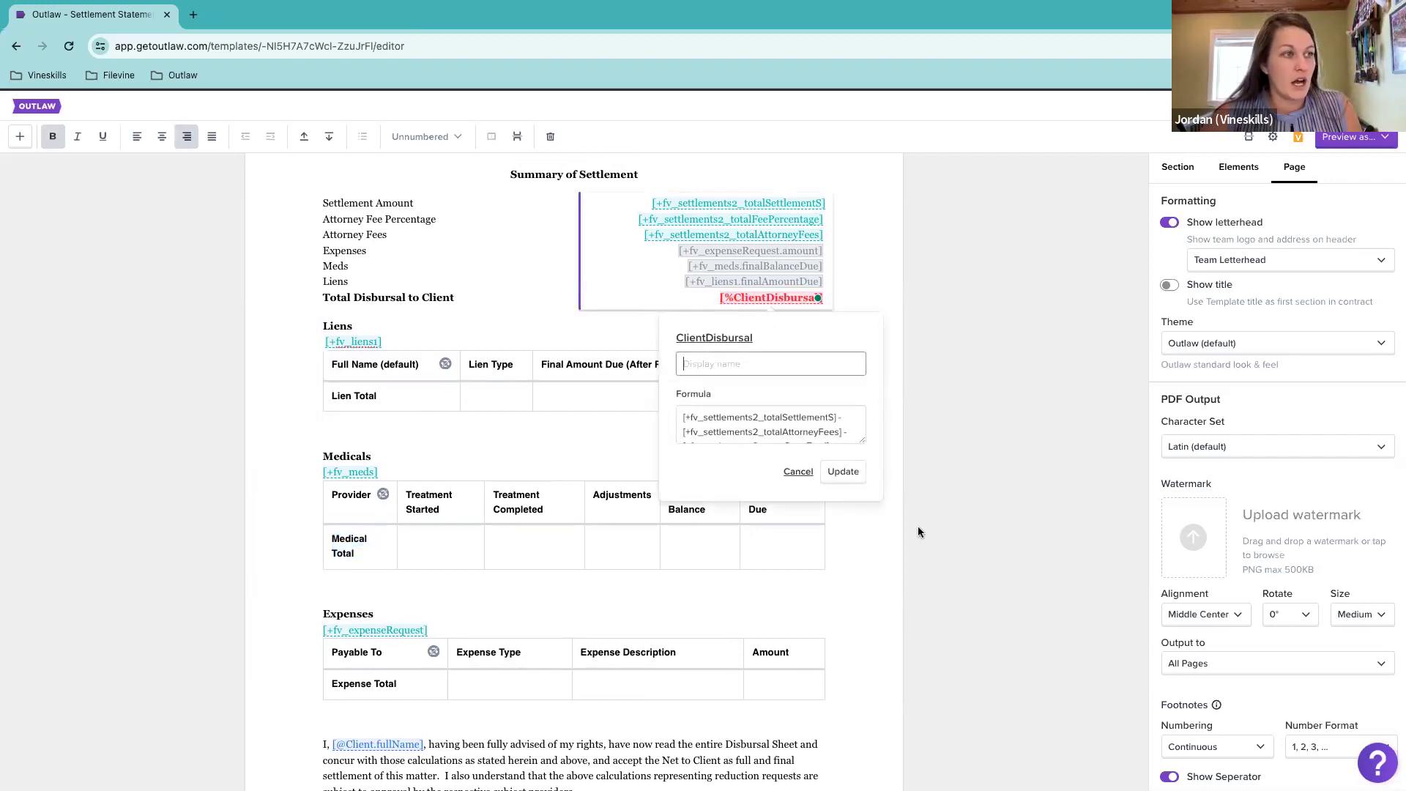
drag(864, 442, 1034, 533)
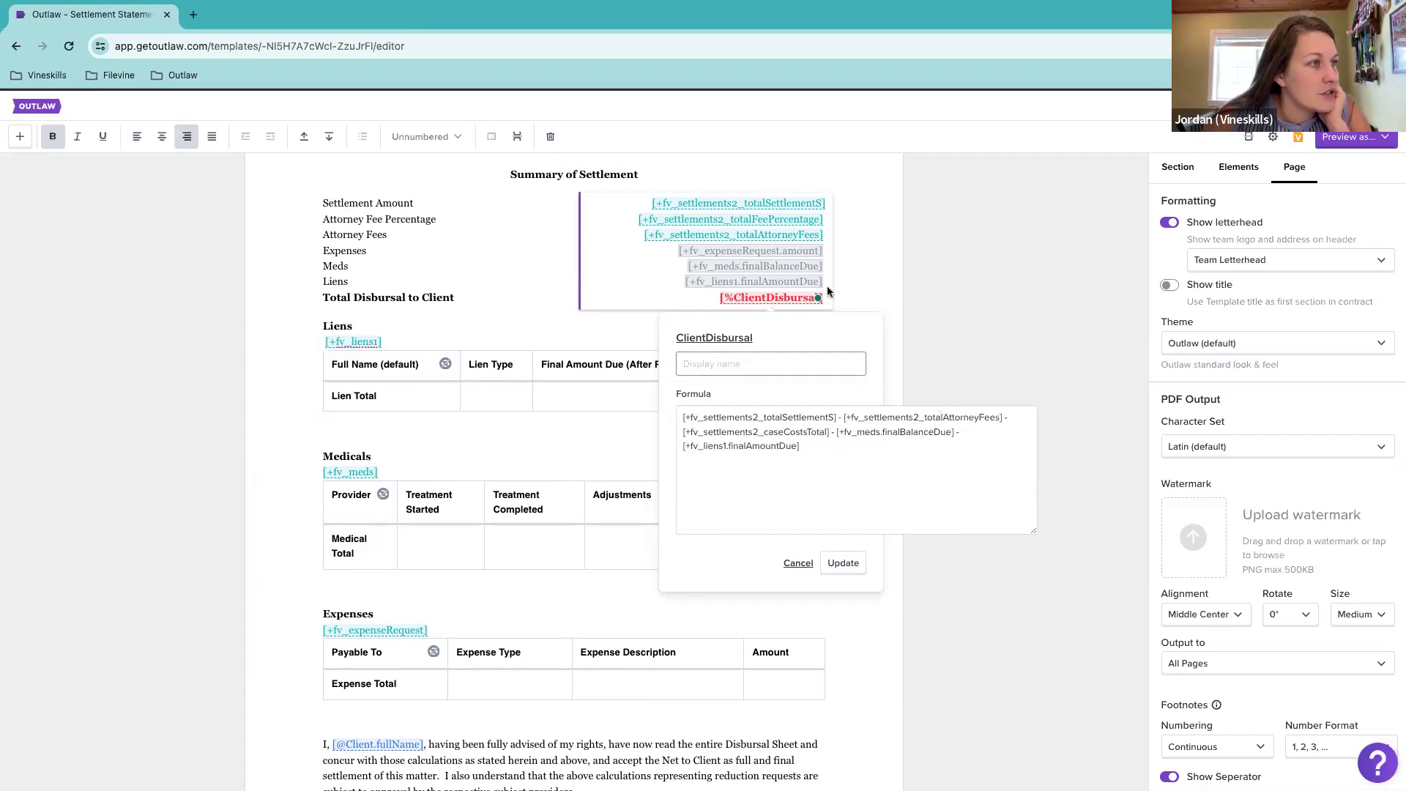
click(808, 446)
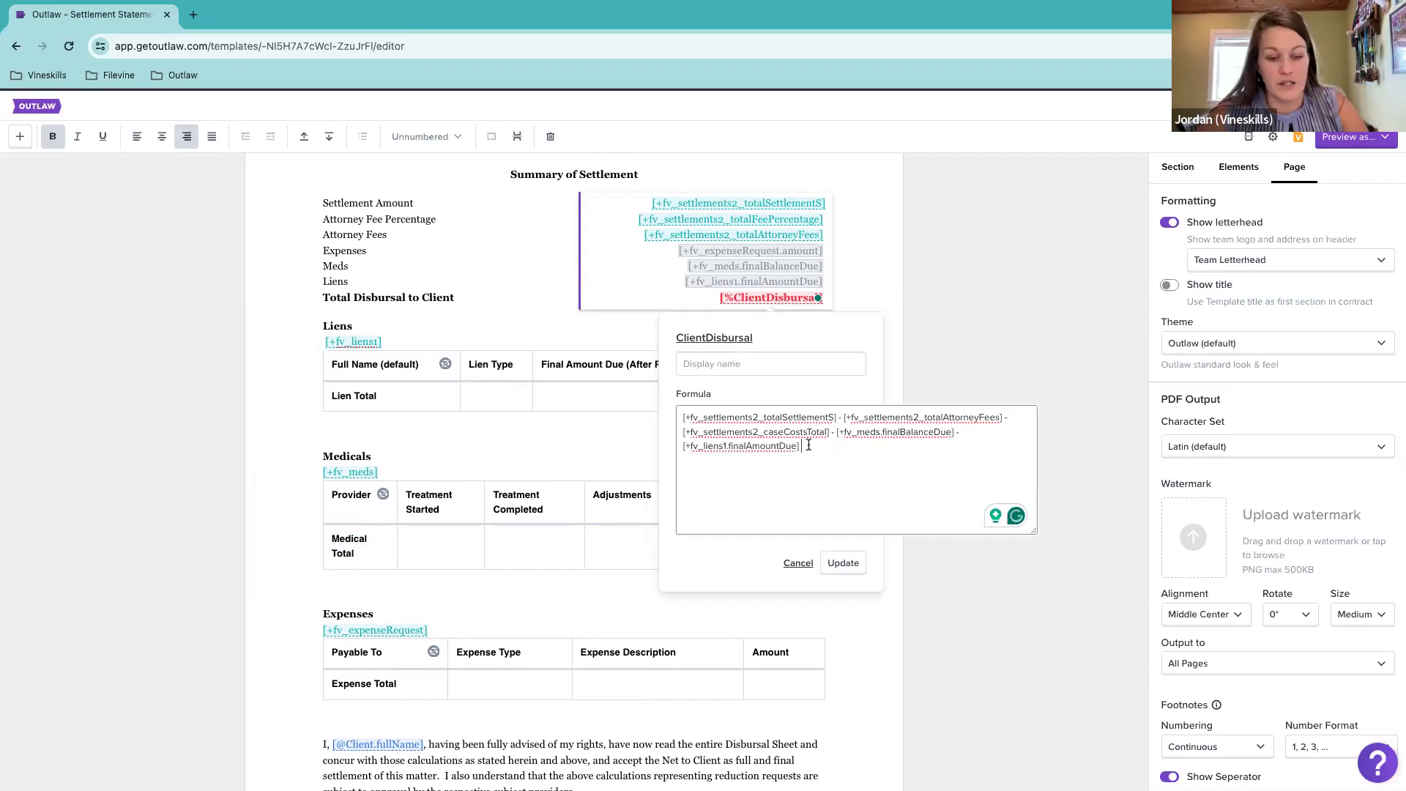
key(ctrl+a)
key(BackSpace)
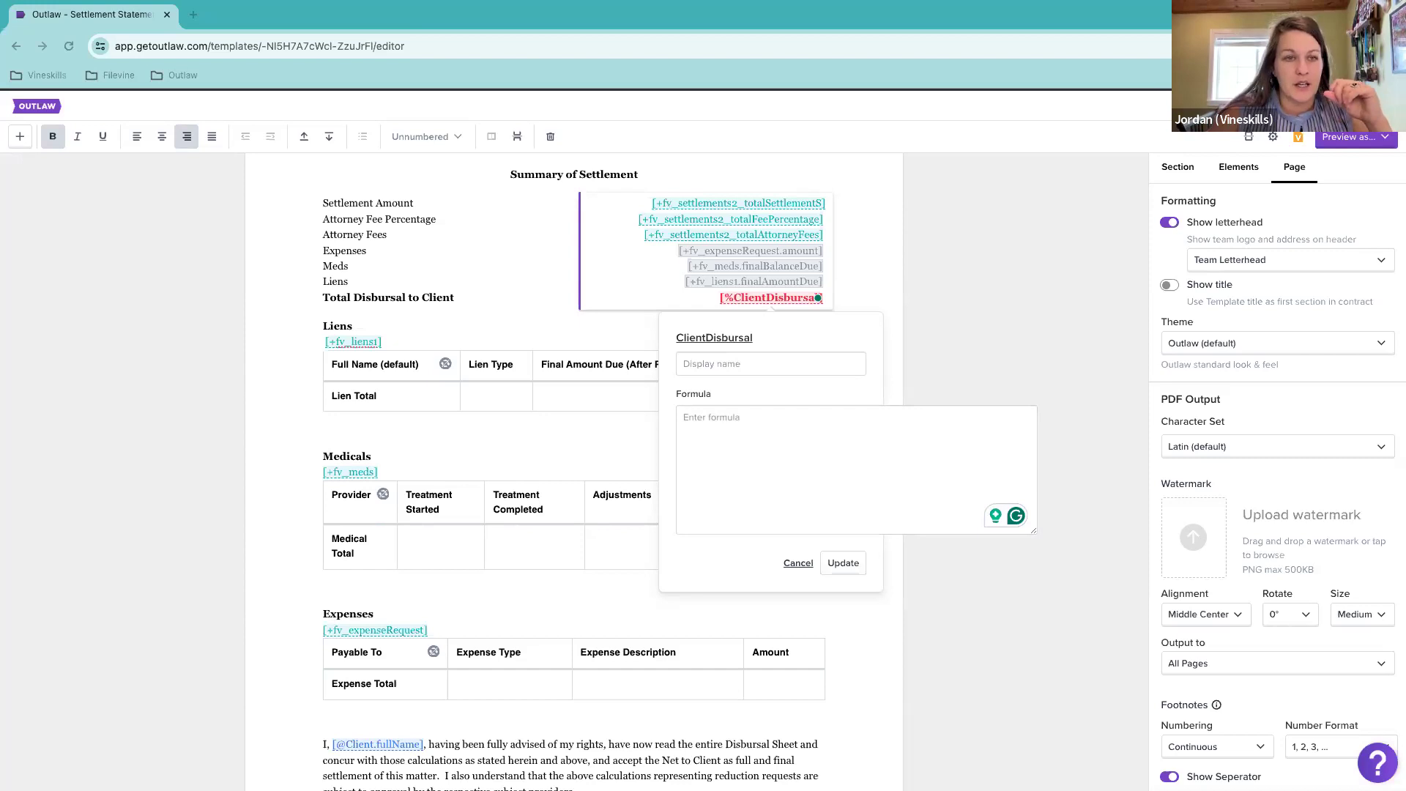
Step: Begin the ClientDisbursal formula with the connected total settlements variable, [+fv_settlements2_totalSettlementS], followed by a minus sign
click(746, 419)
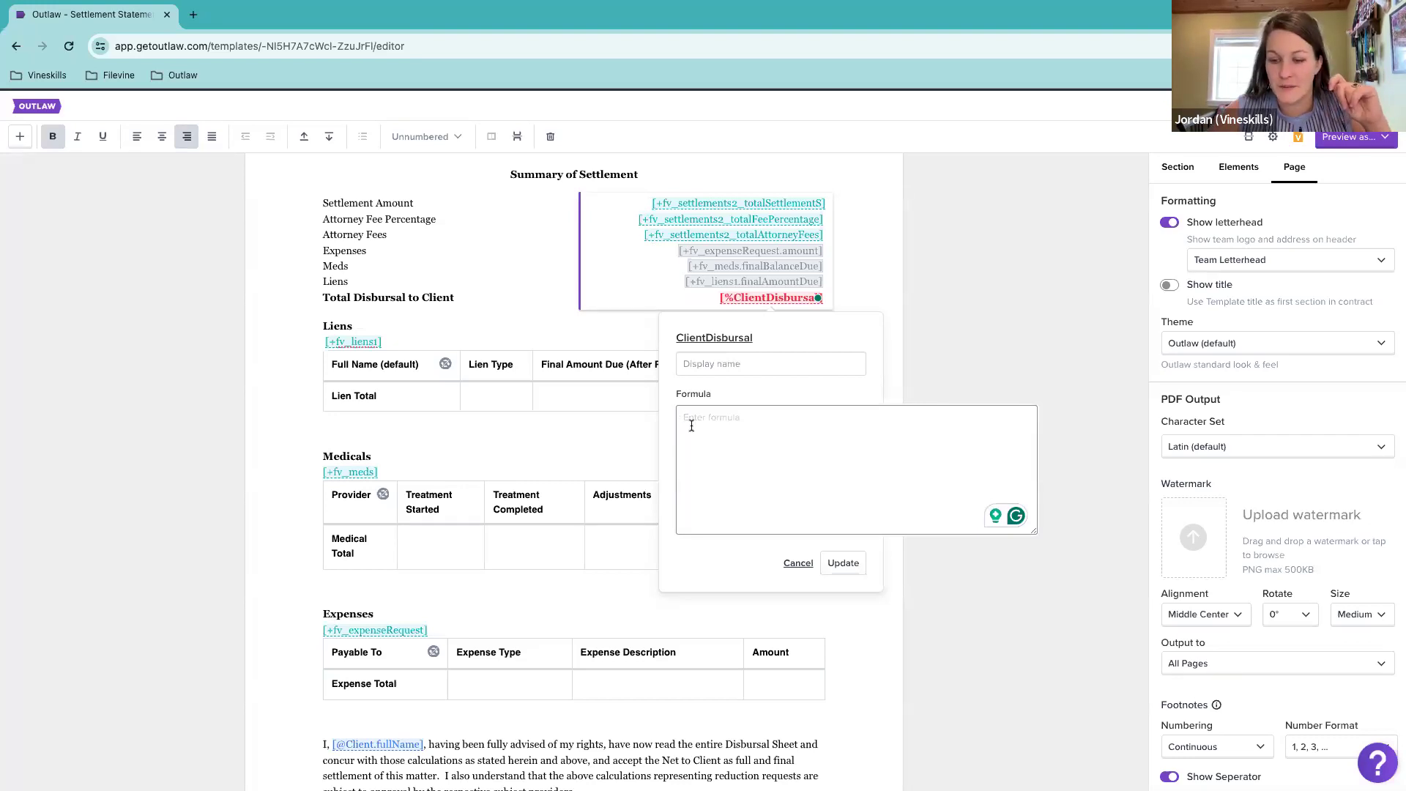
text([)
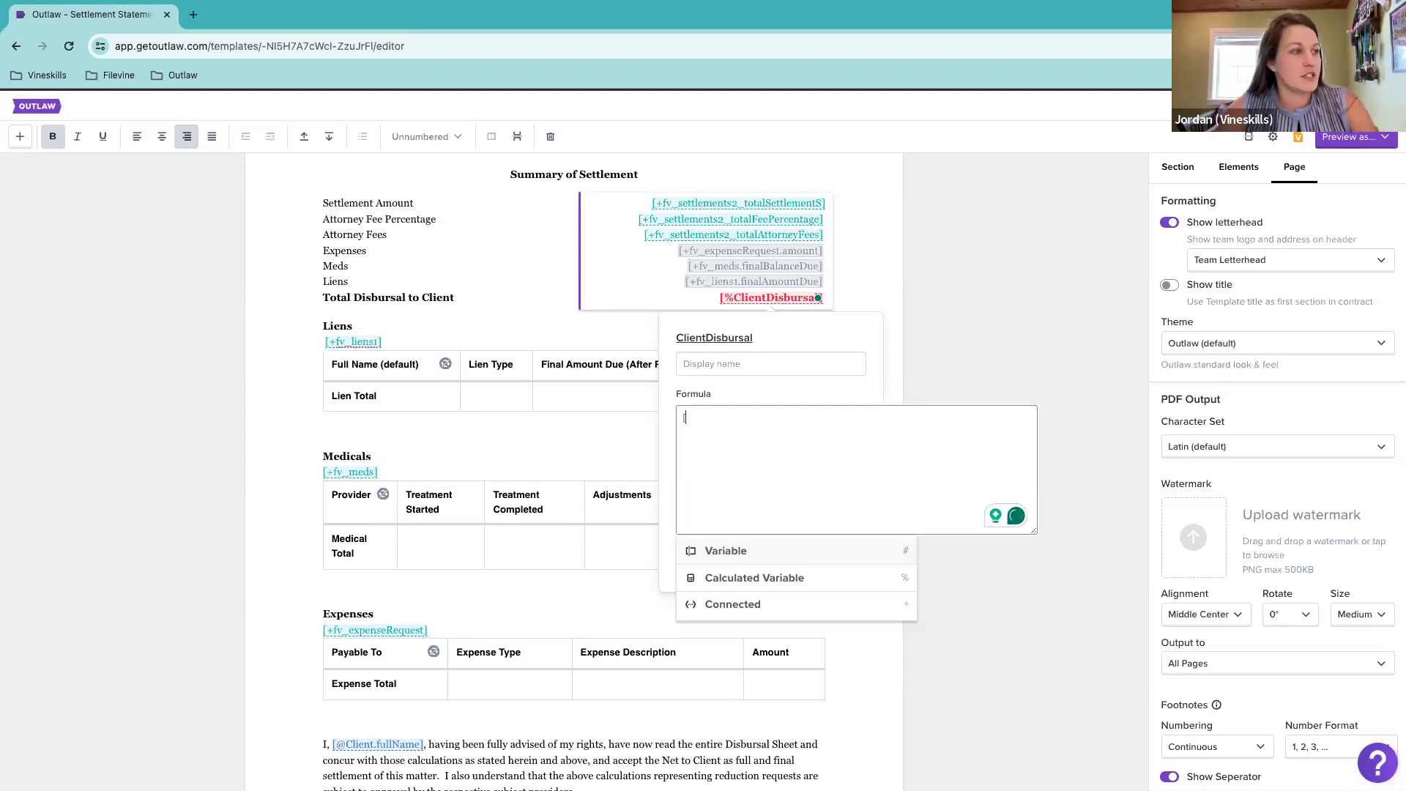
text(+total)
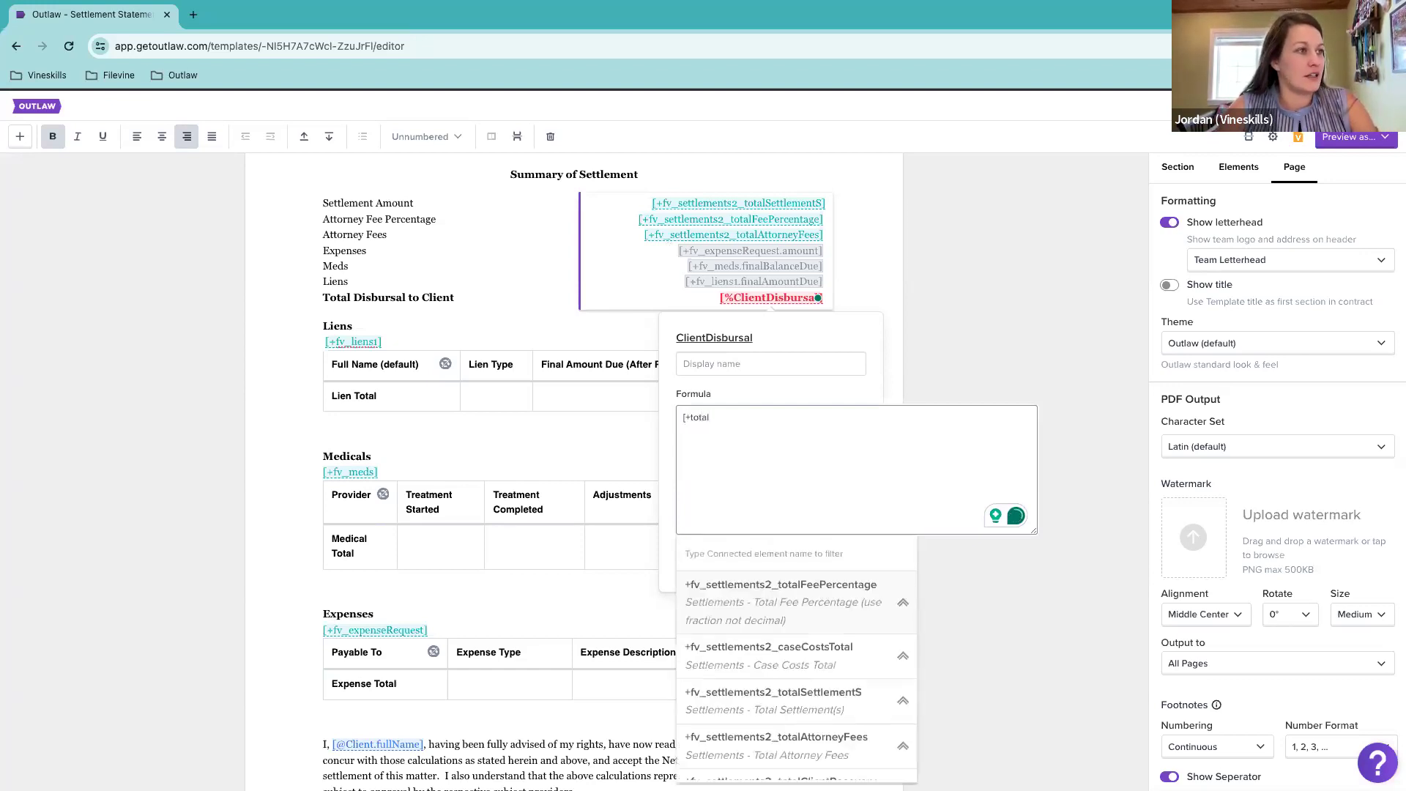
text(se)
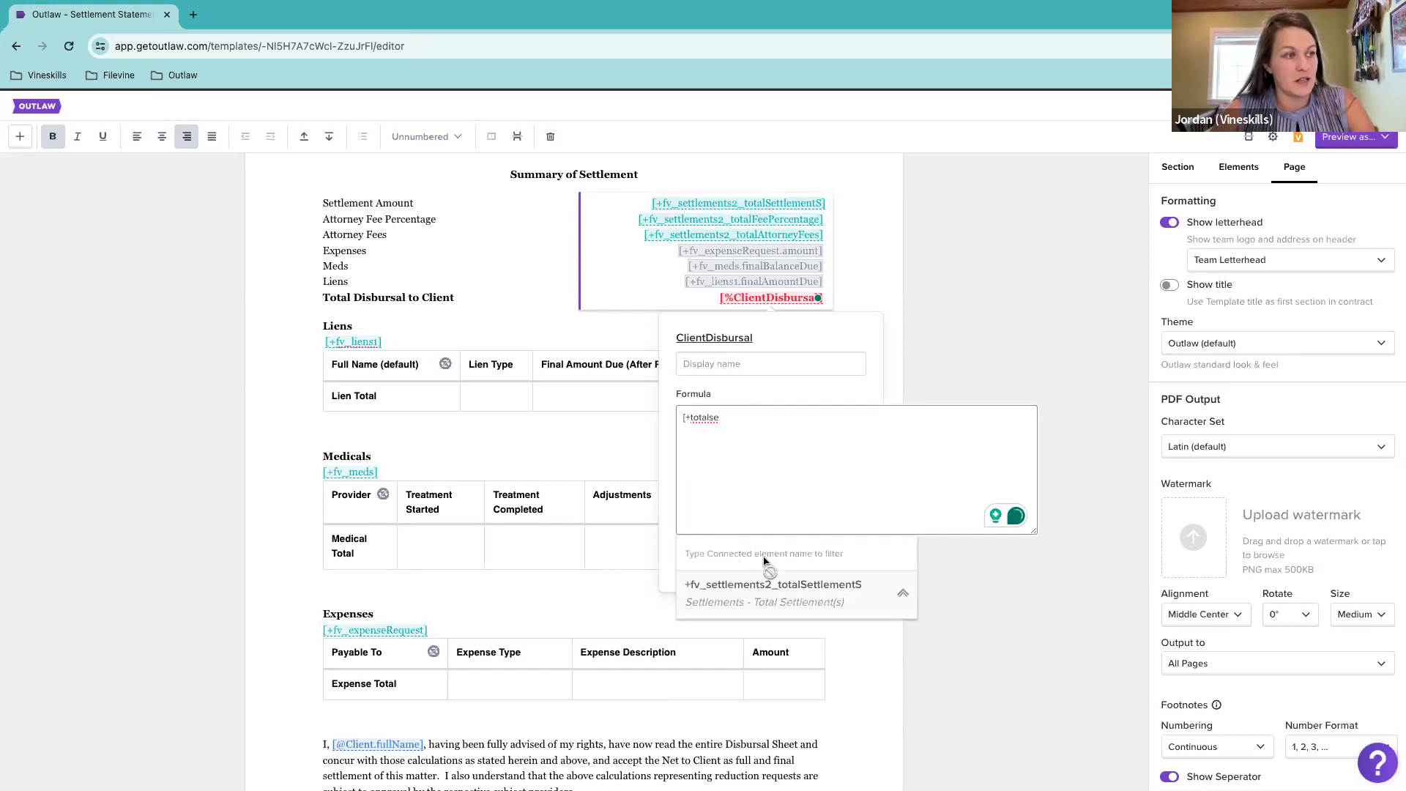
click(771, 588)
text(-)
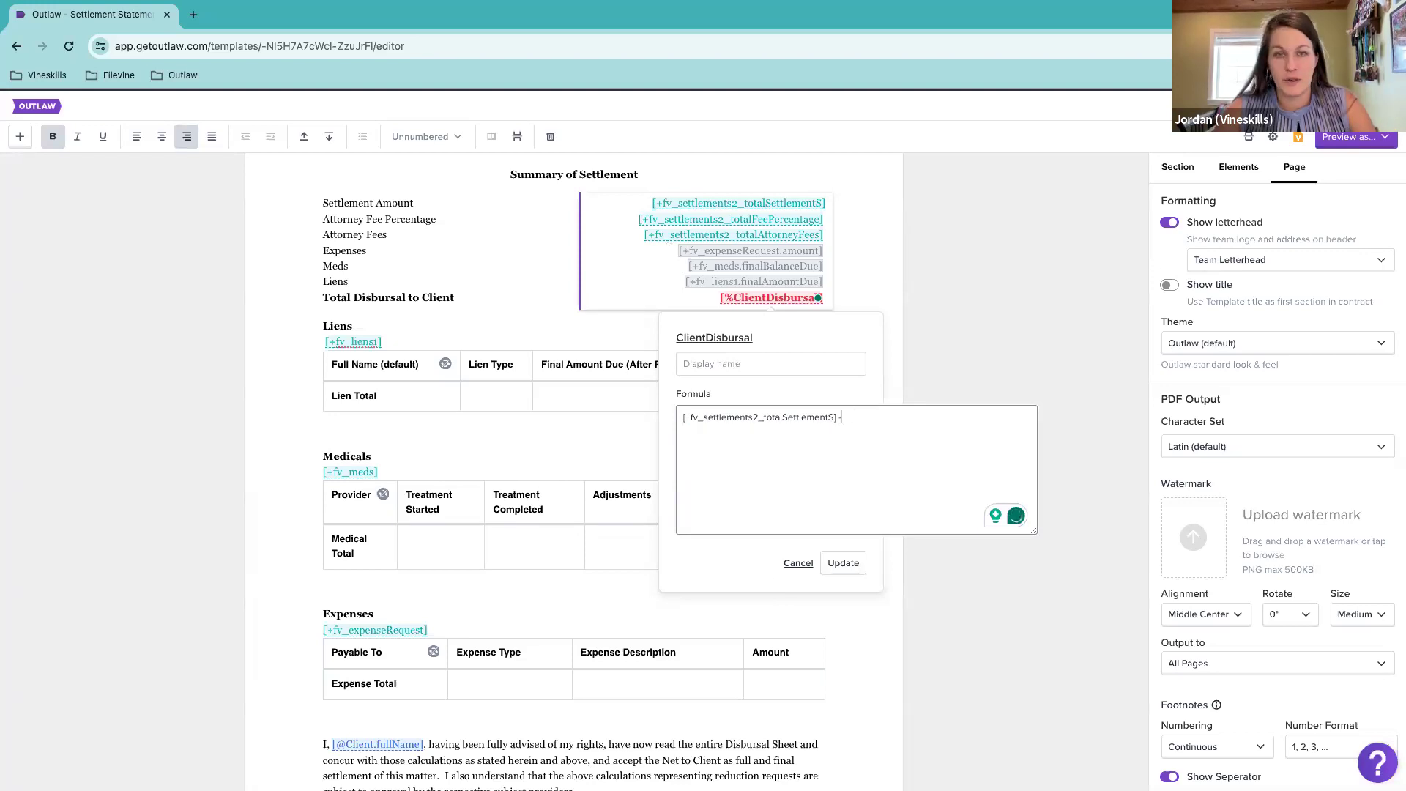
Step: Try the connected variable [+fv_settlements2_totalFeePercentage] as the formula's subtracted term, and remove it again
text( [)
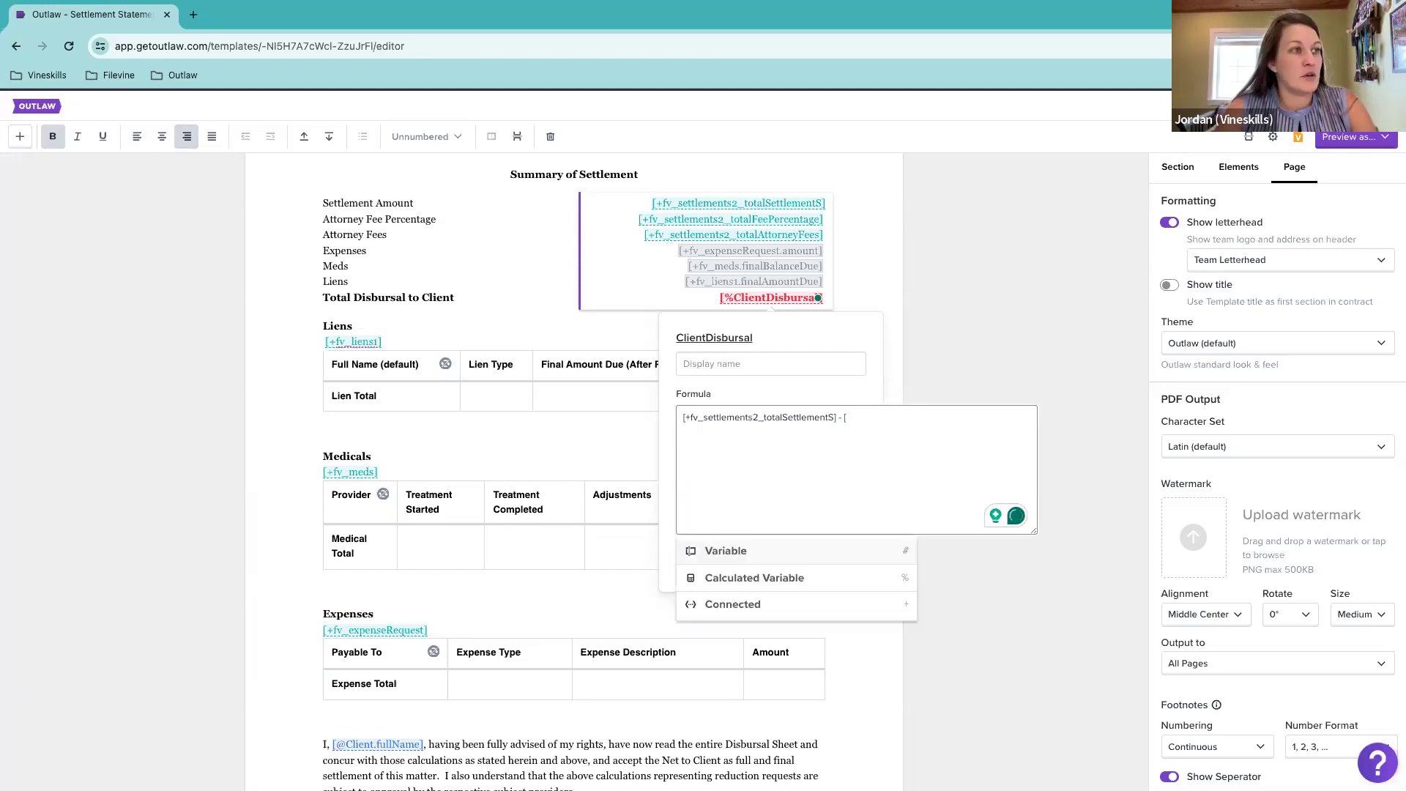
text(tota)
key(BackSpace)
key(BackSpace)
key(BackSpace)
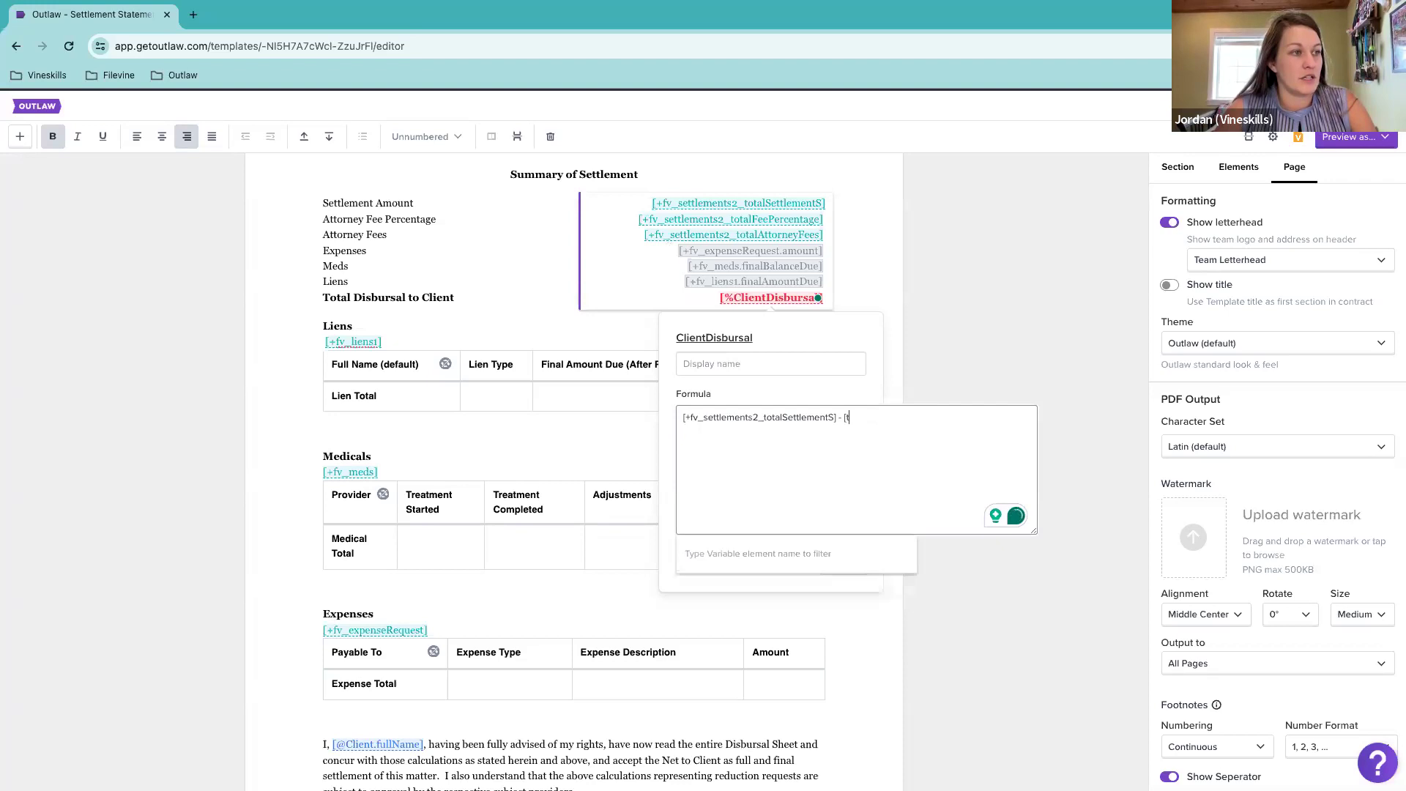
key(BackSpace)
text(+total)
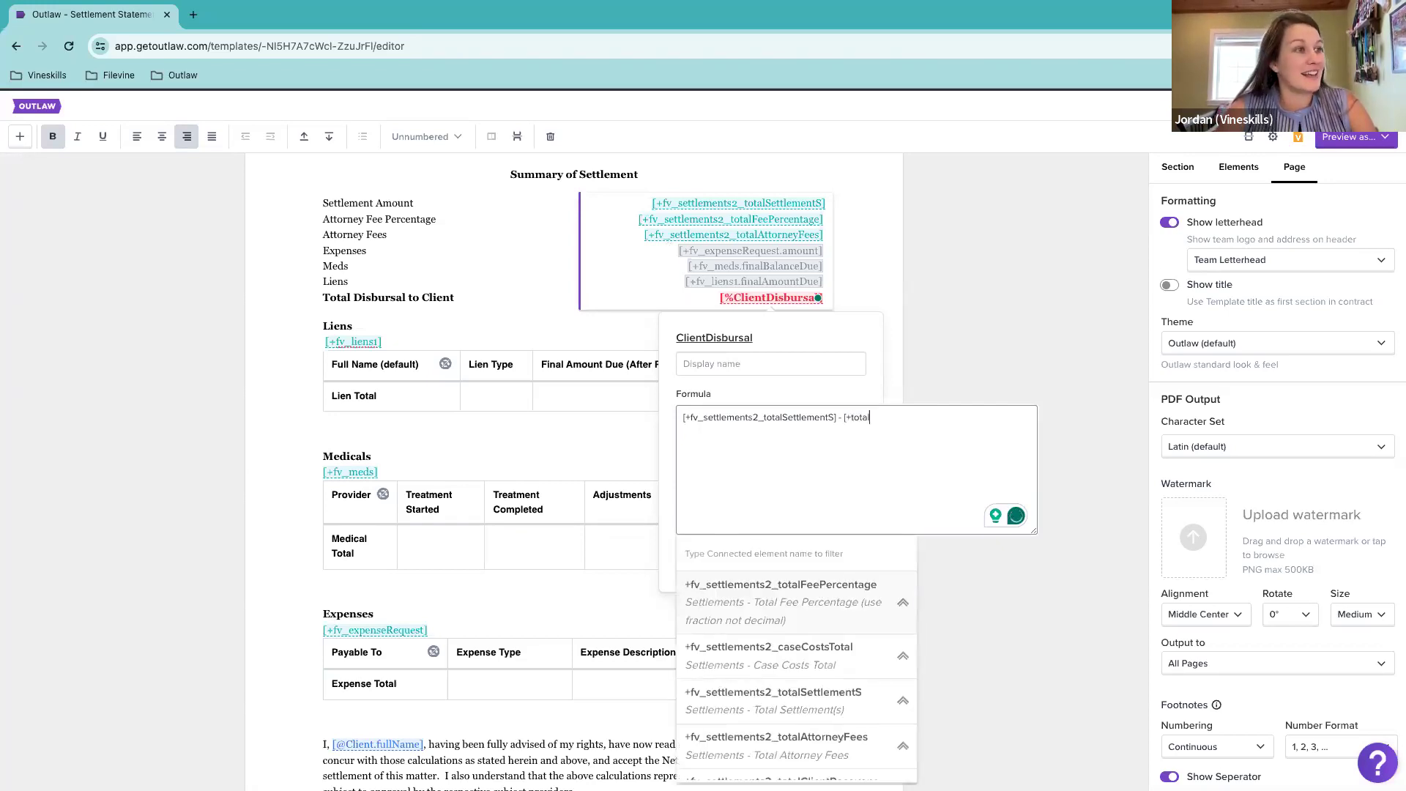
text(fee)
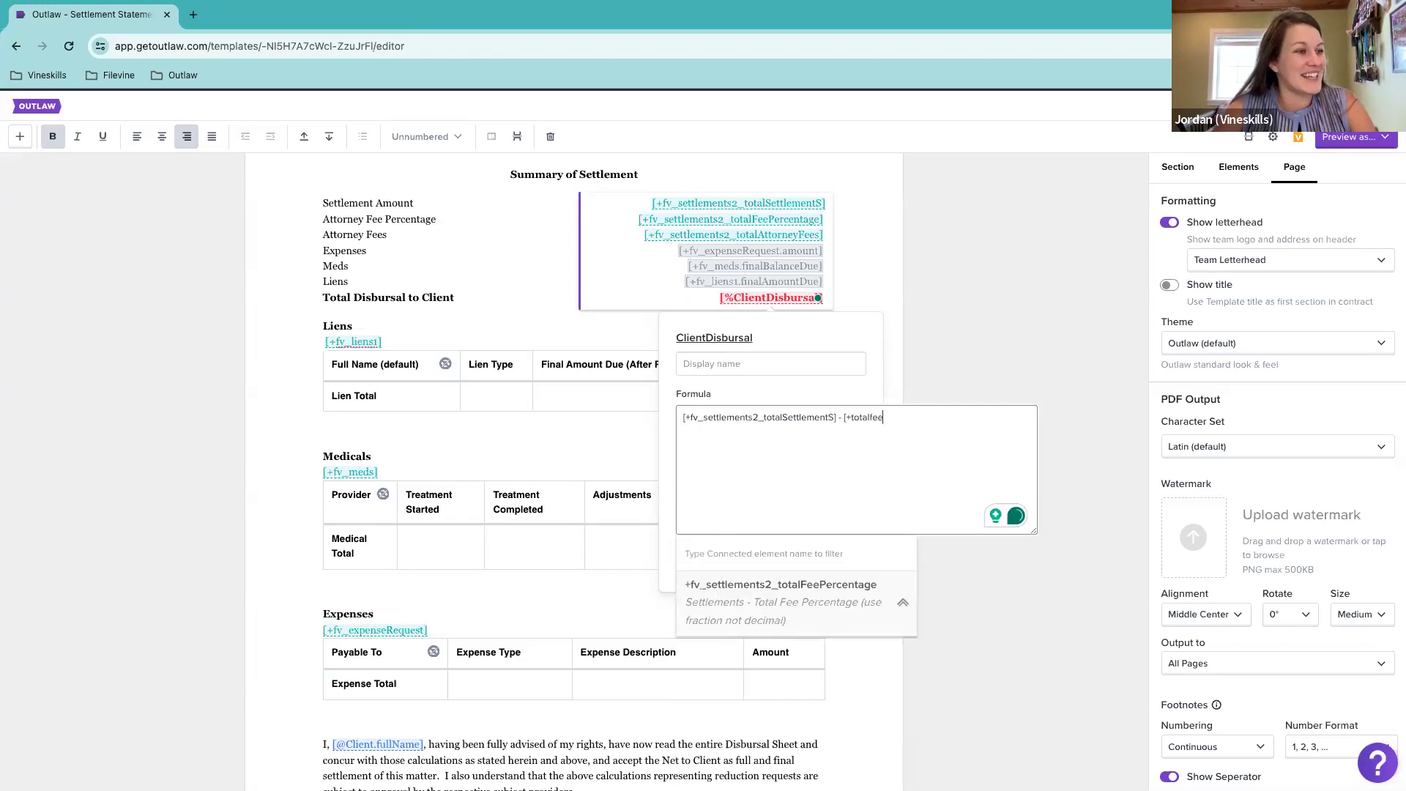
click(848, 612)
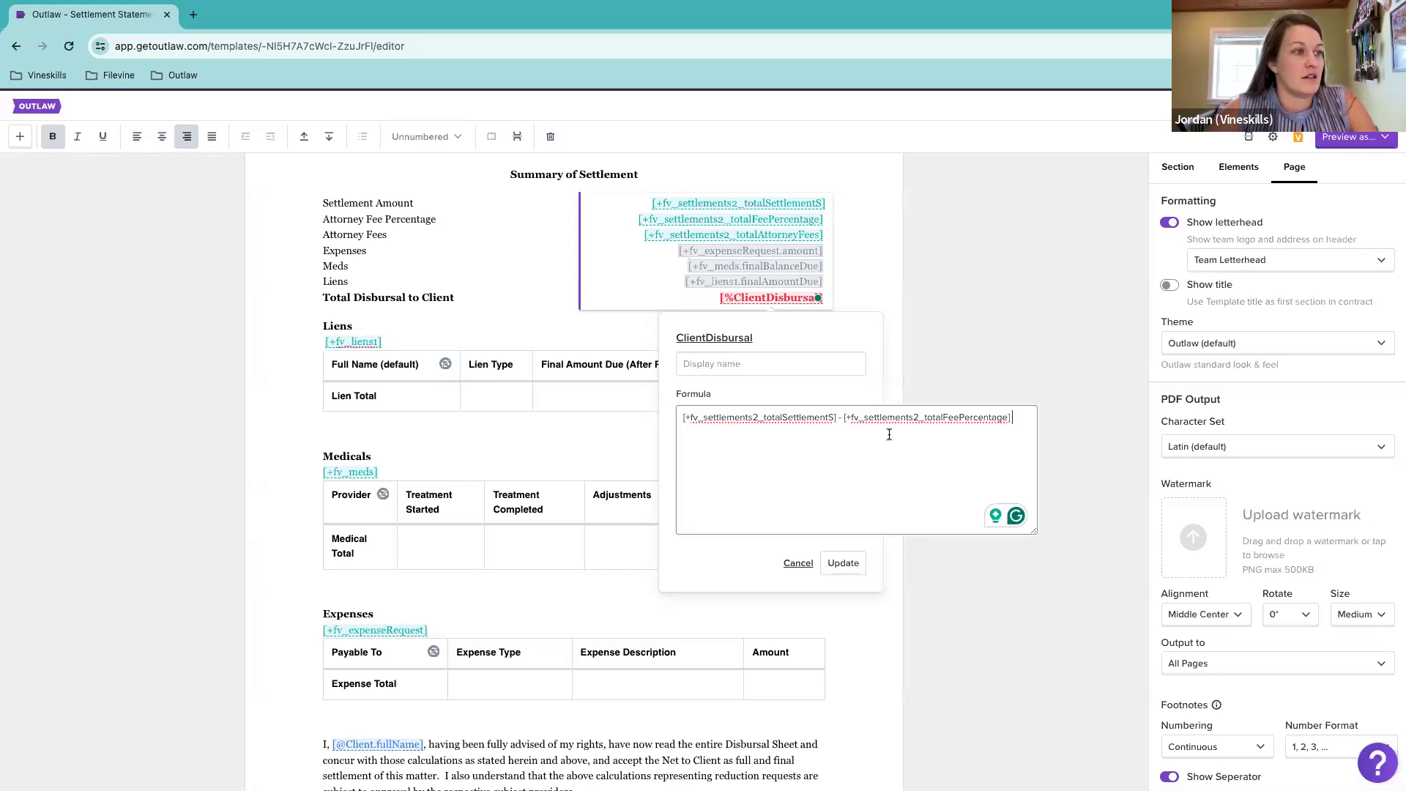
shift+click(847, 422)
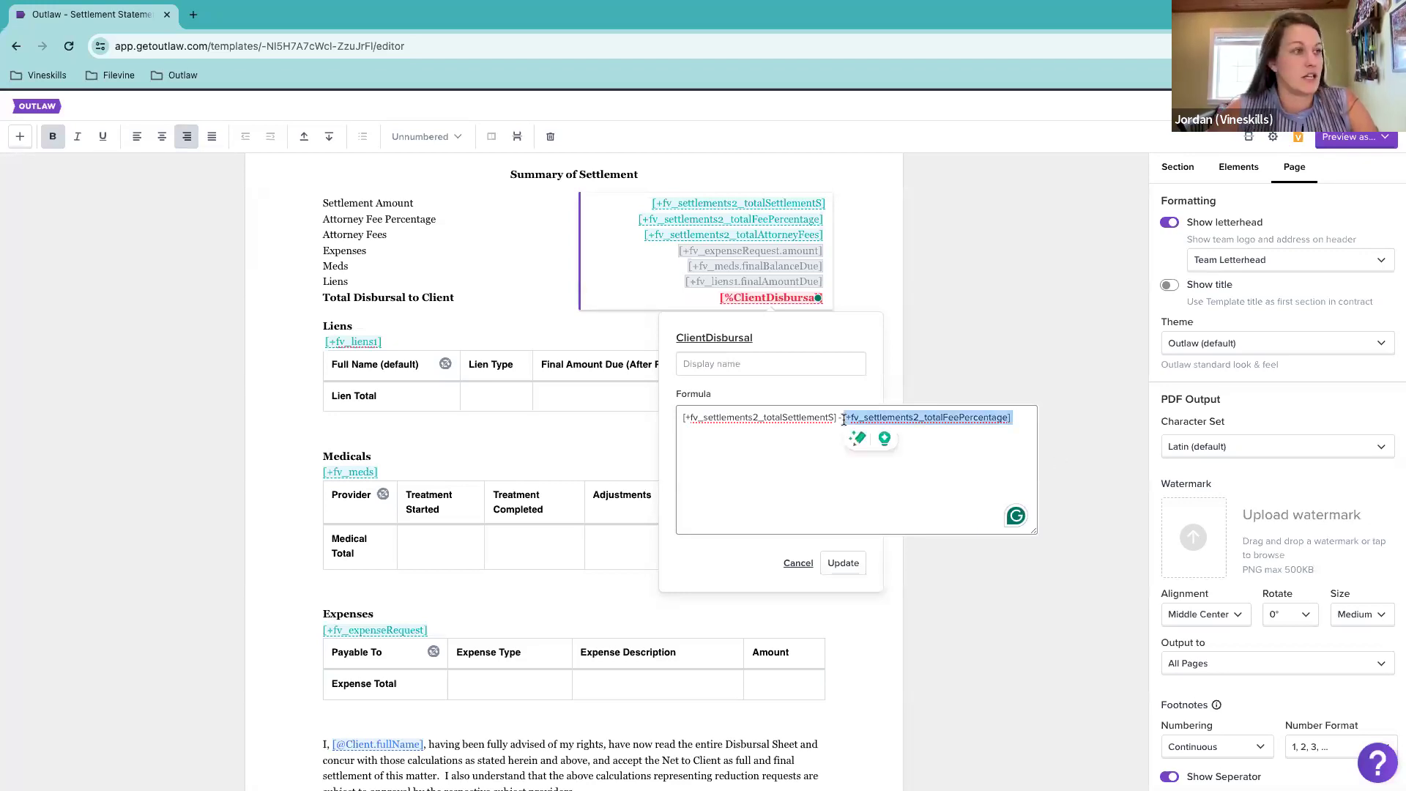
key(BackSpace)
Step: Try to subtract the connected attorney fees variable, [+fv_settlements2_totalAttorneyFees], and start another connected term in the ClientDisbursal formula
text([+)
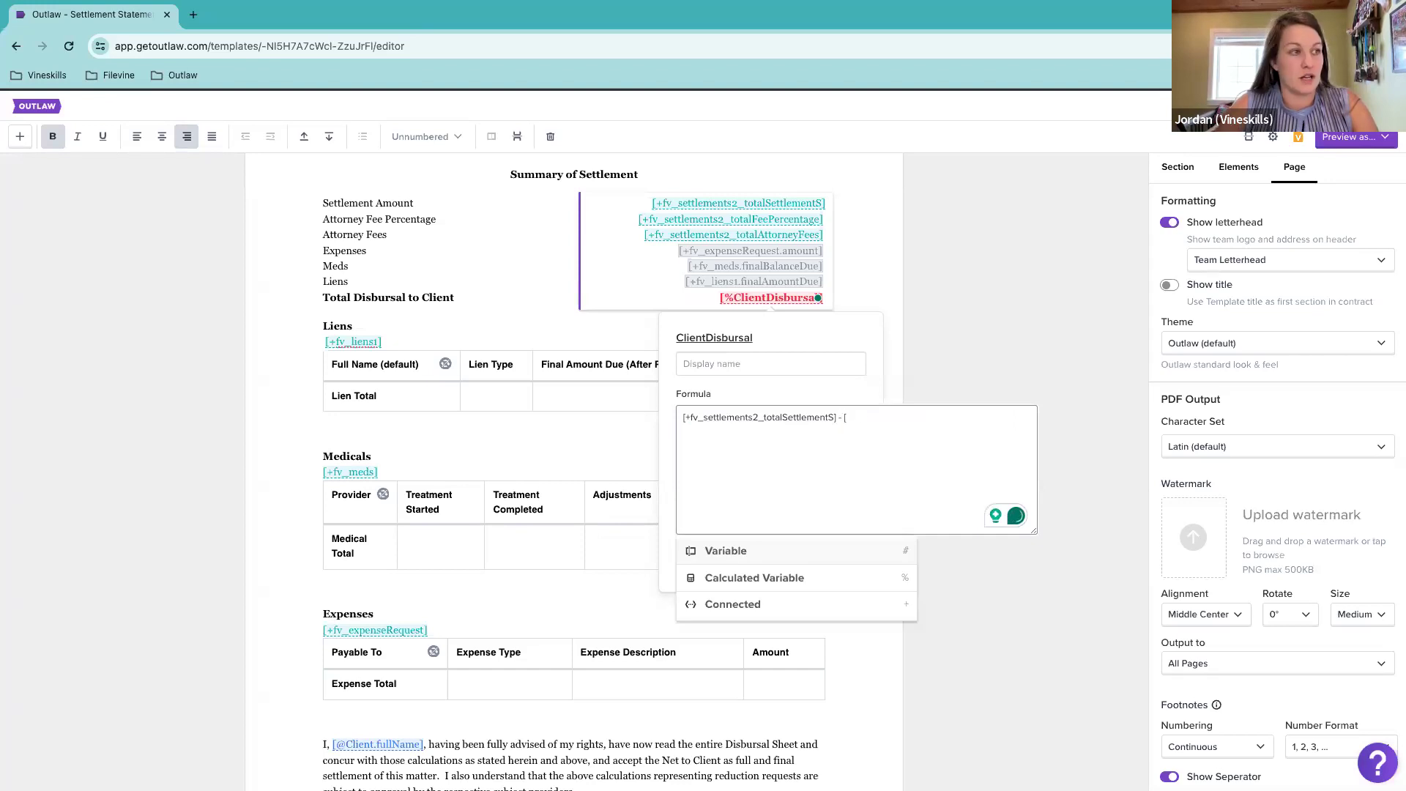
text(tota)
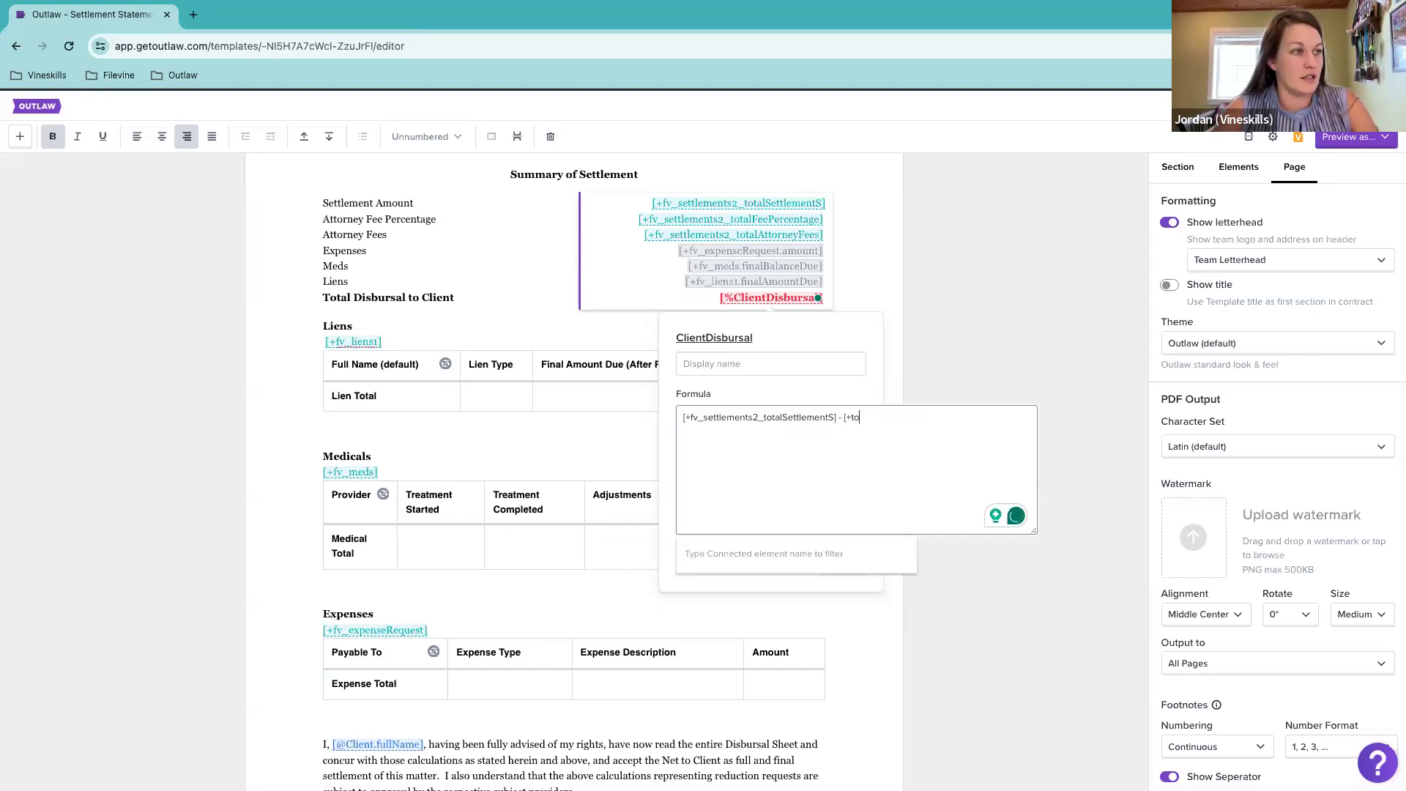
text(latt)
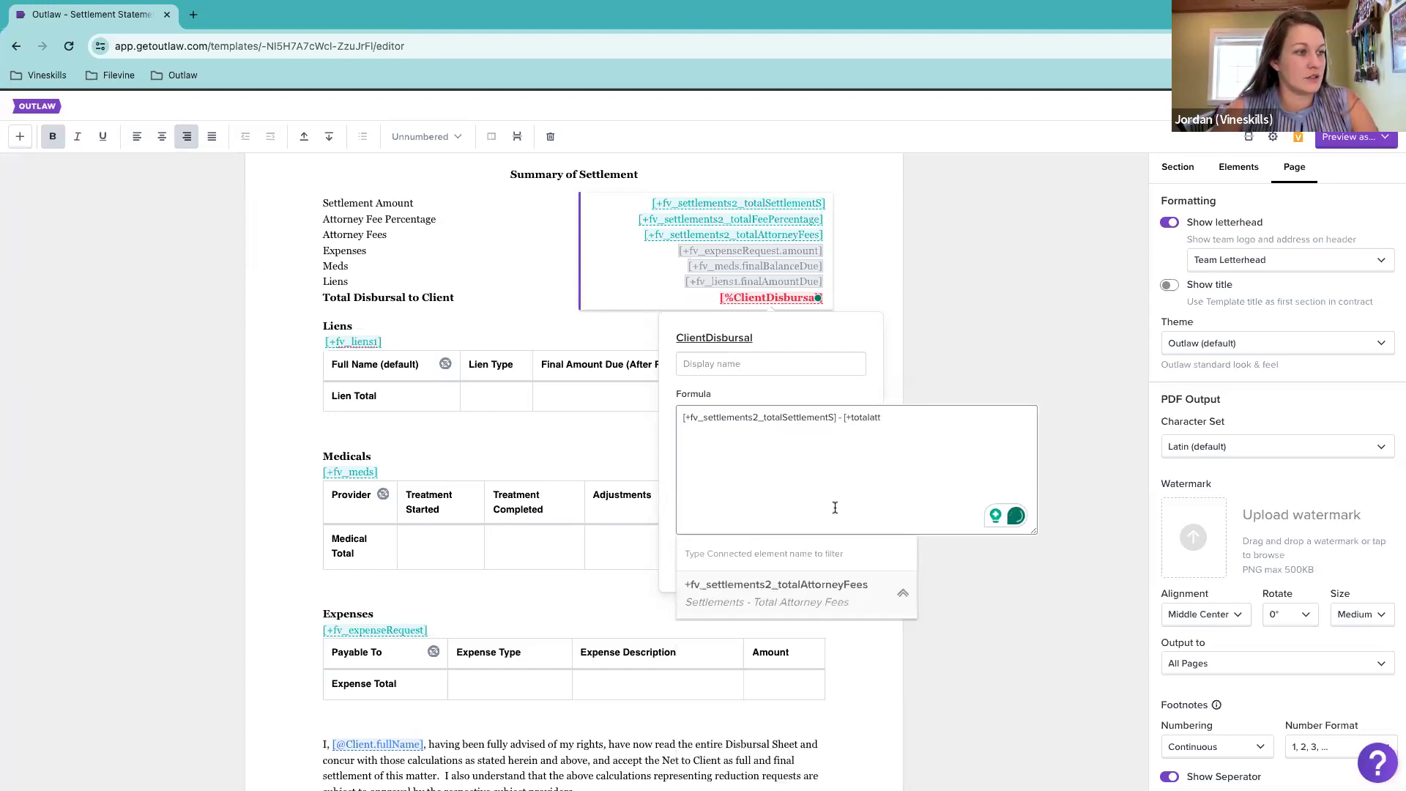
click(844, 590)
text(-)
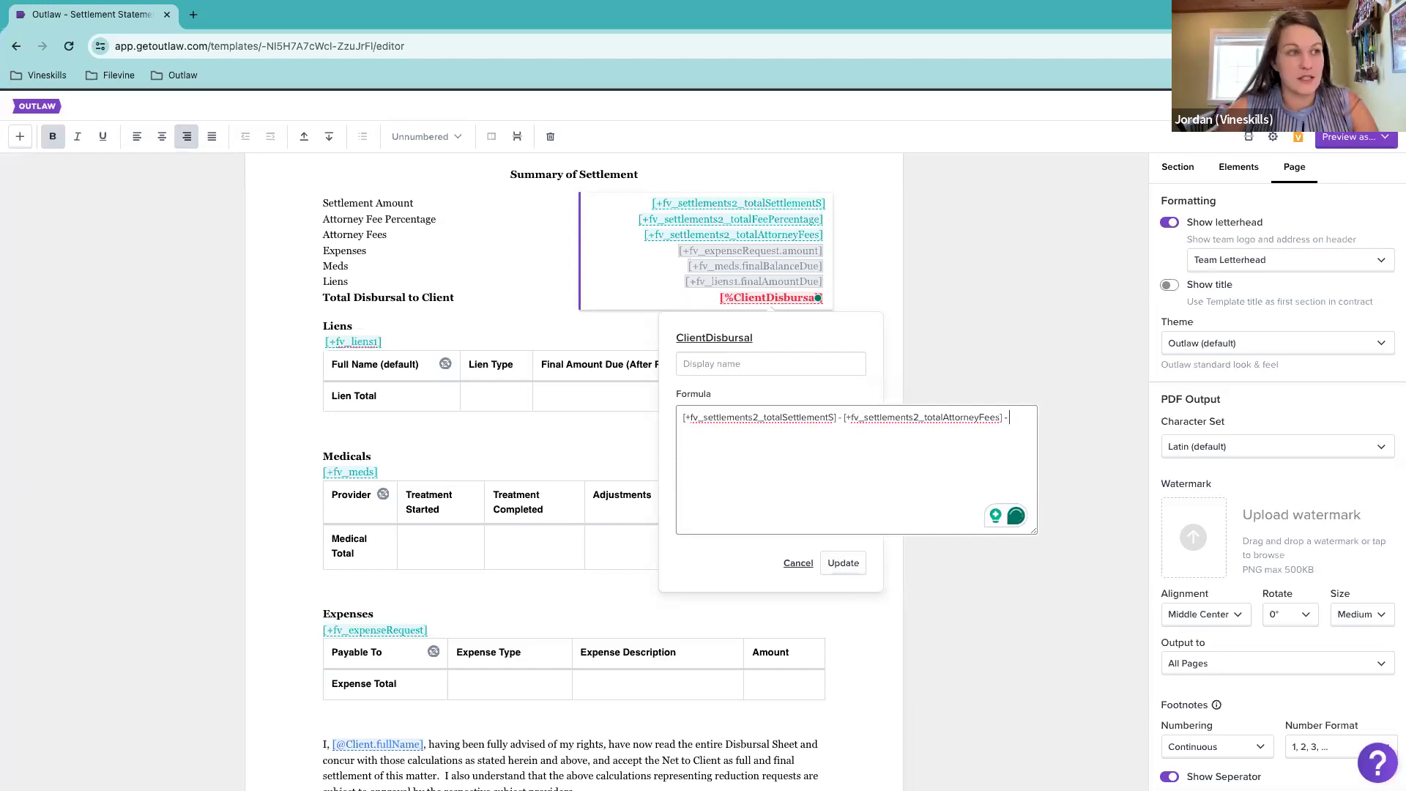
text( [)
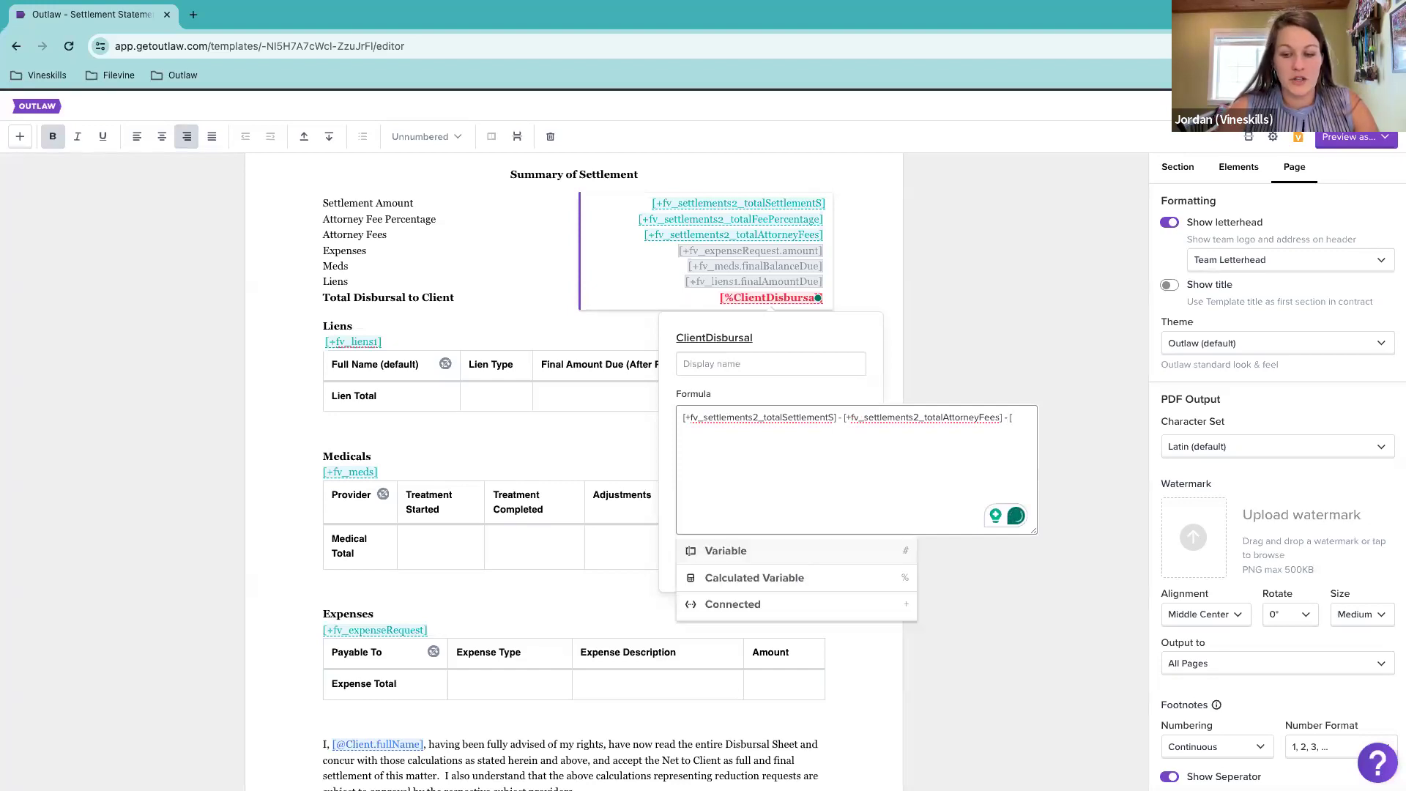
text(+)
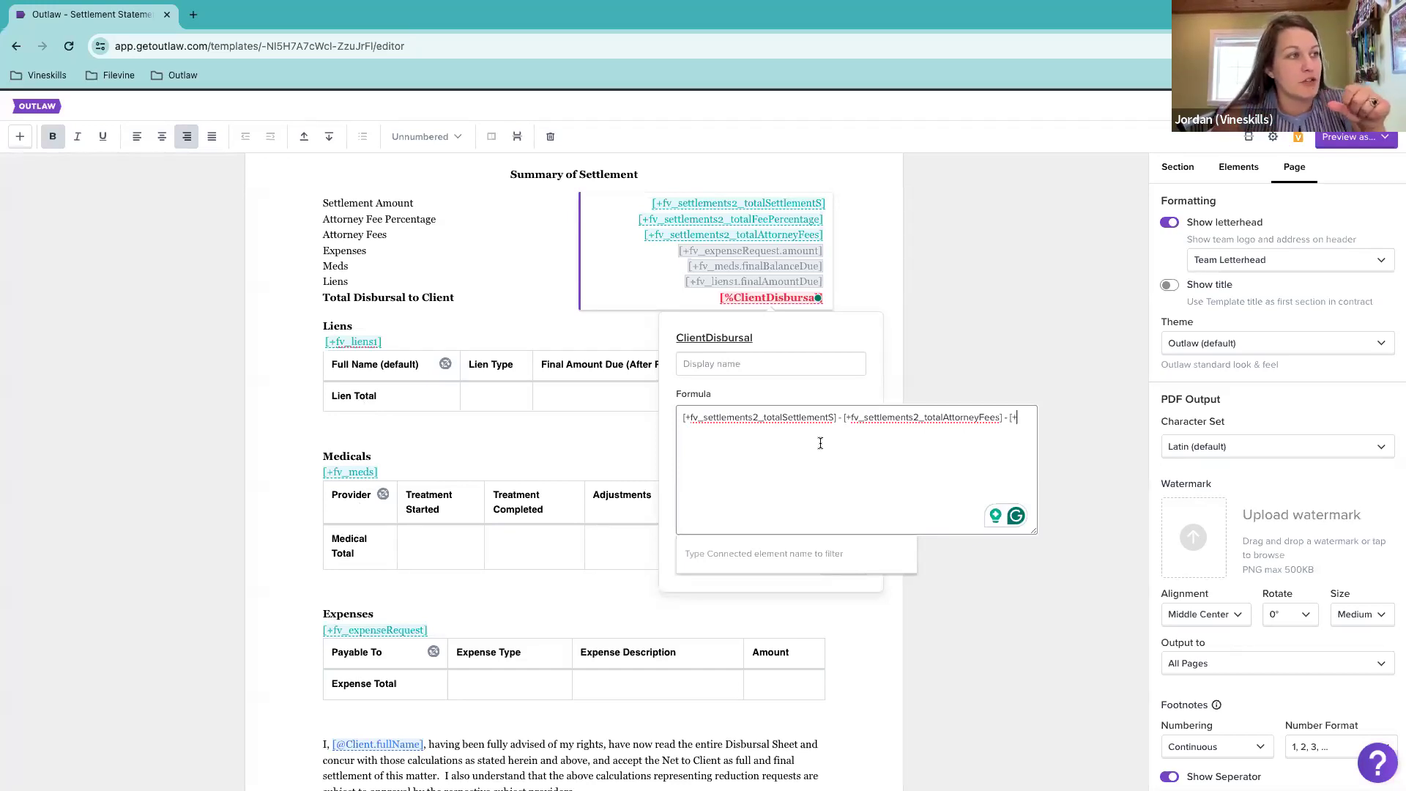
click(729, 237)
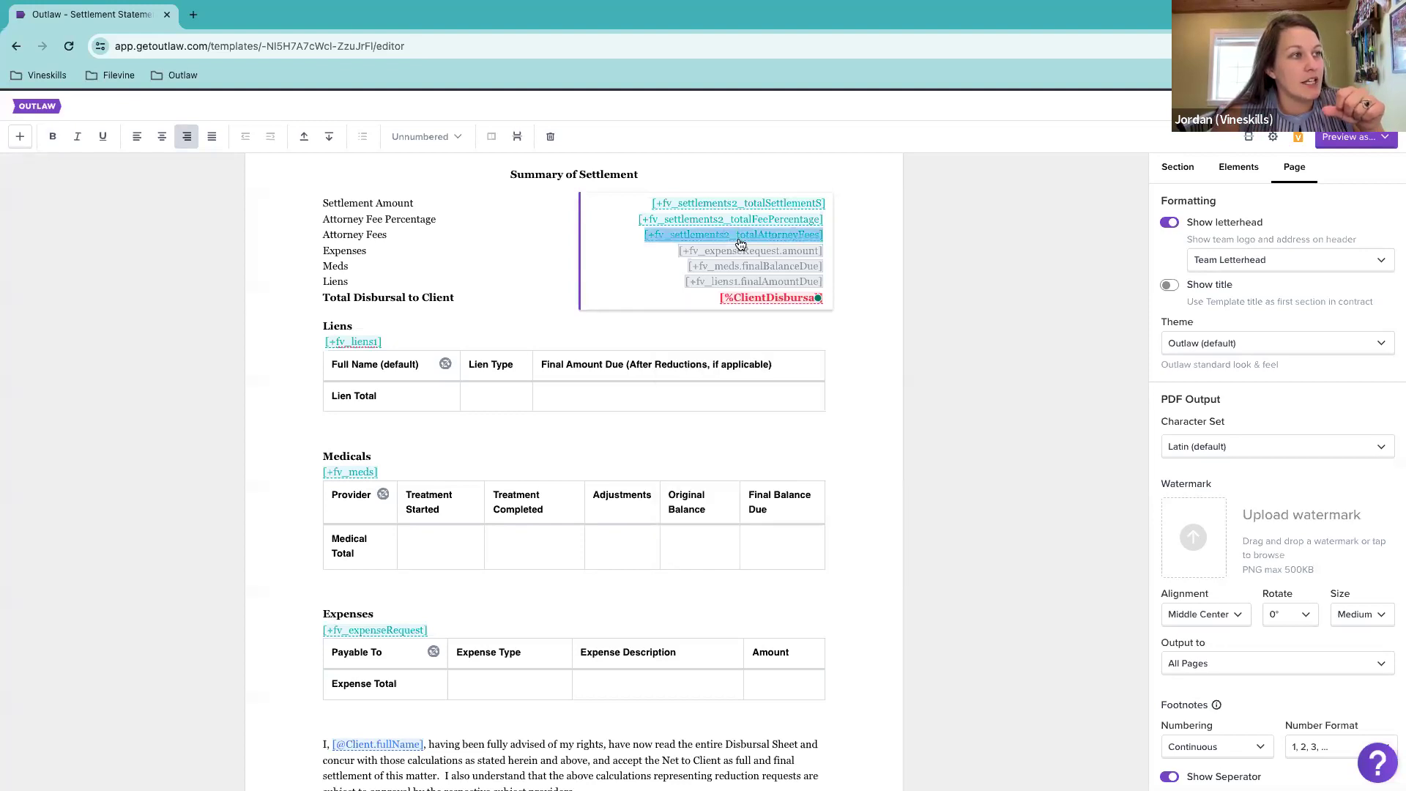
click(792, 304)
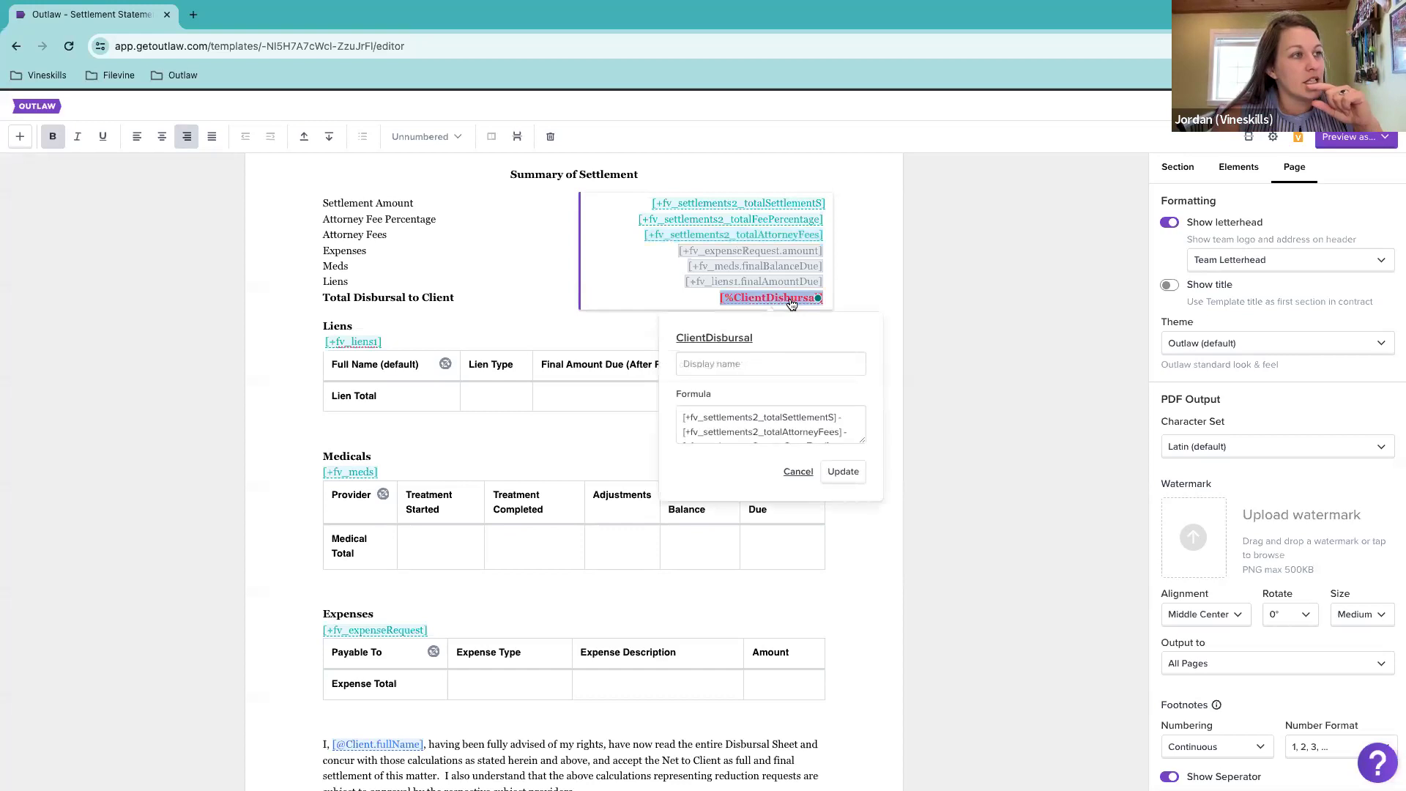
click(828, 426)
key(ctrl+a)
key(BackSpace)
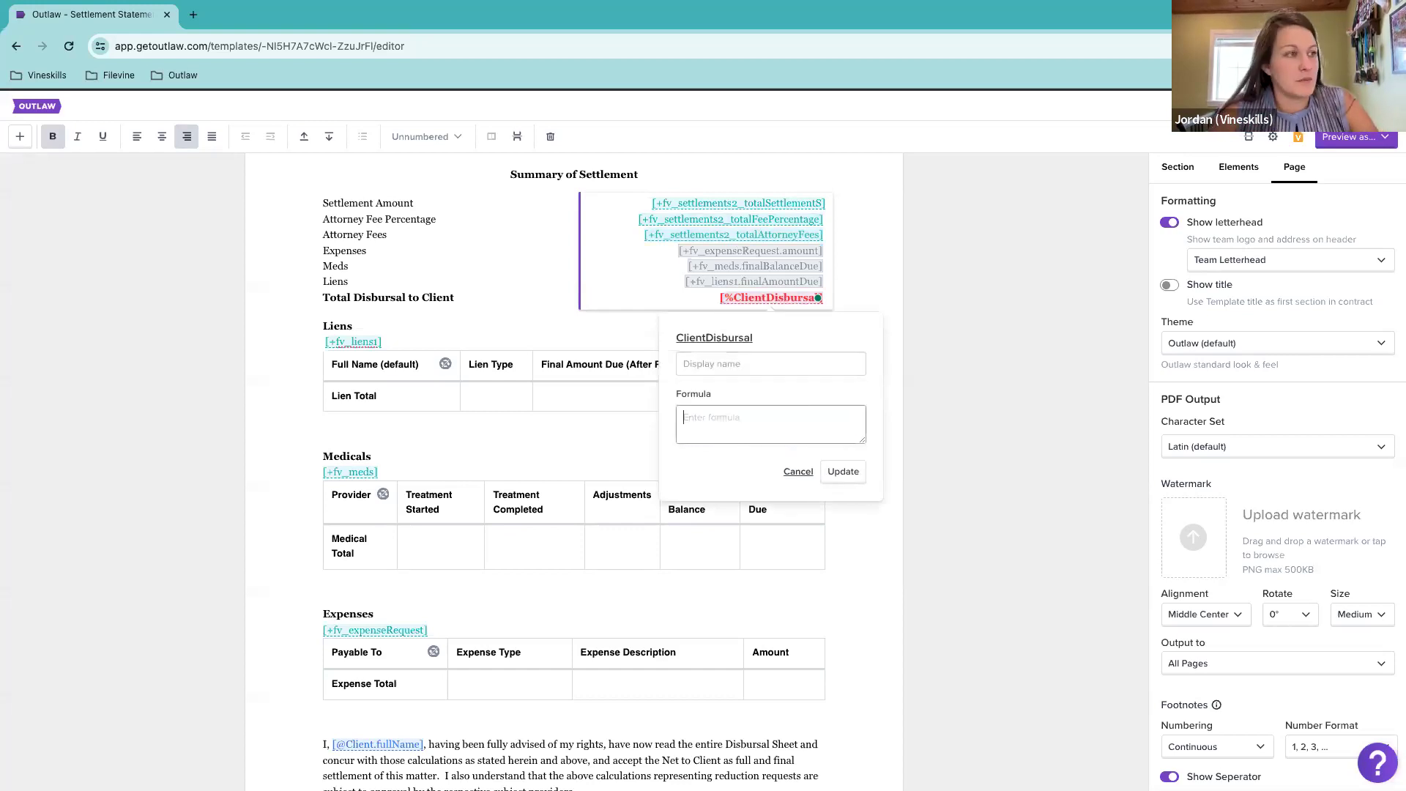
key(ctrl+z)
Step: Copy the connected variables of the summary's Settlement Amount, Attorney Fee Percentage and Attorney Fees lines
drag(649, 202, 823, 236)
key(ctrl+c)
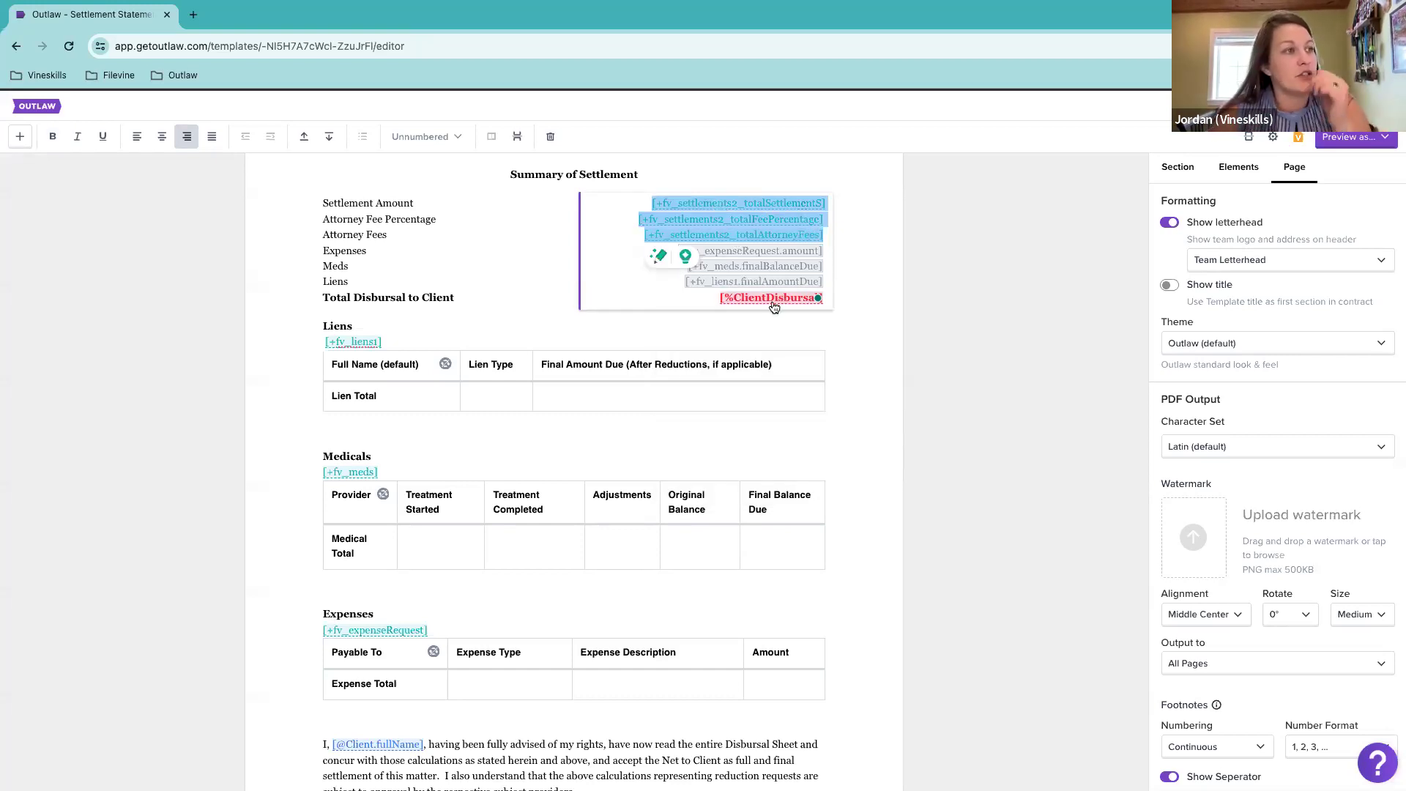
mouse_move(789, 252)
mouse_down()
mouse_move(771, 253)
mouse_move(796, 257)
mouse_up()
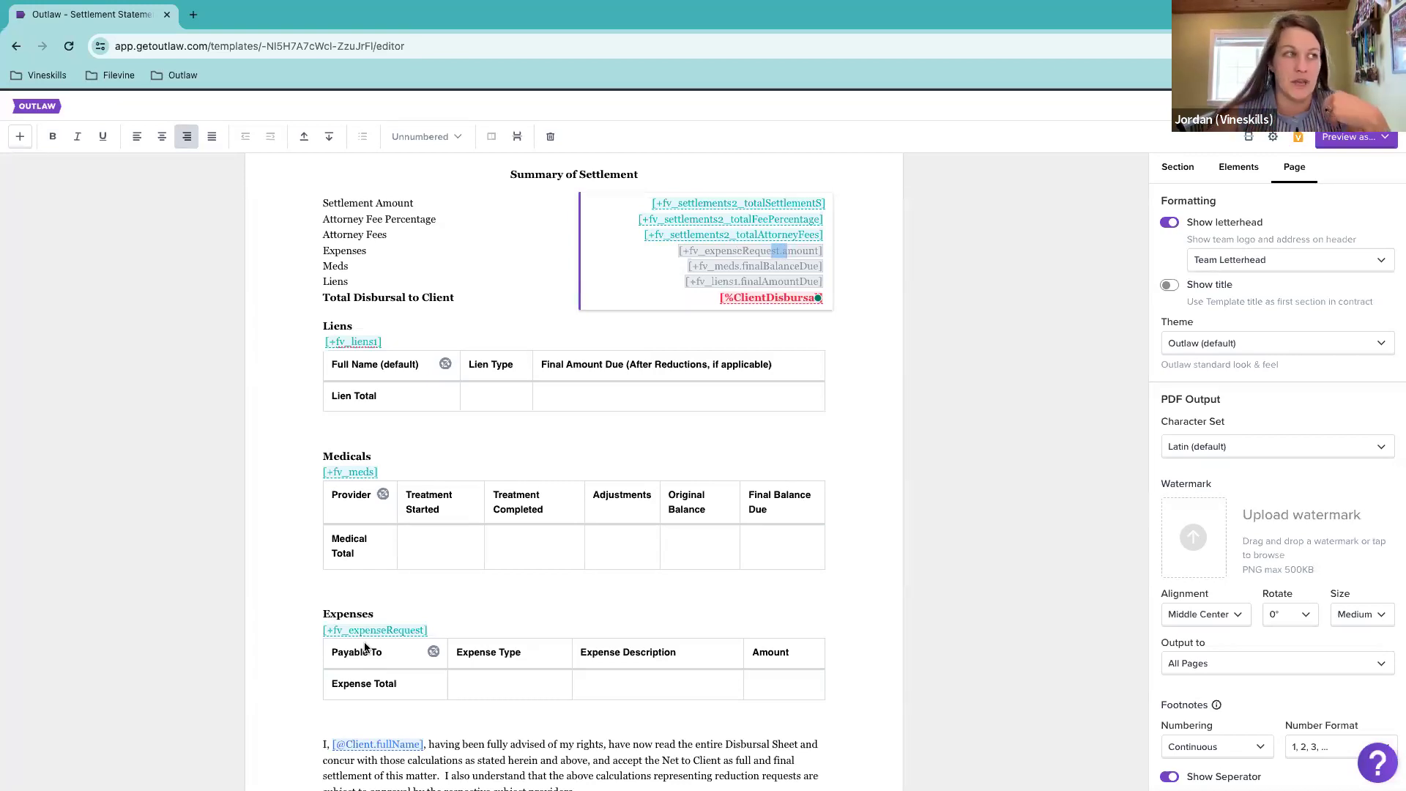
Step: Reopen the ClientDisbursal calculated variable, enlarge its formula box and replace the whole formula with the copied variables
click(785, 301)
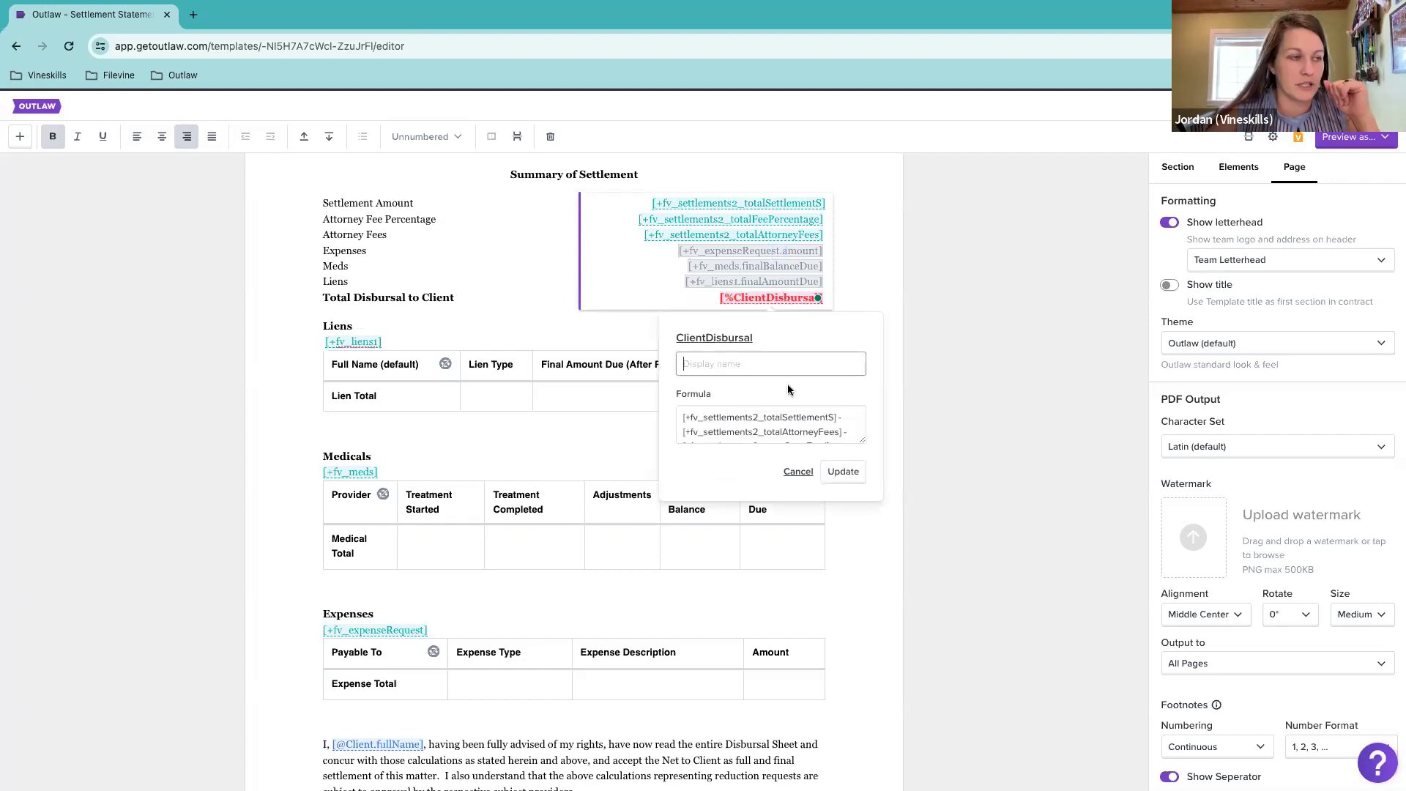
drag(863, 443, 1098, 513)
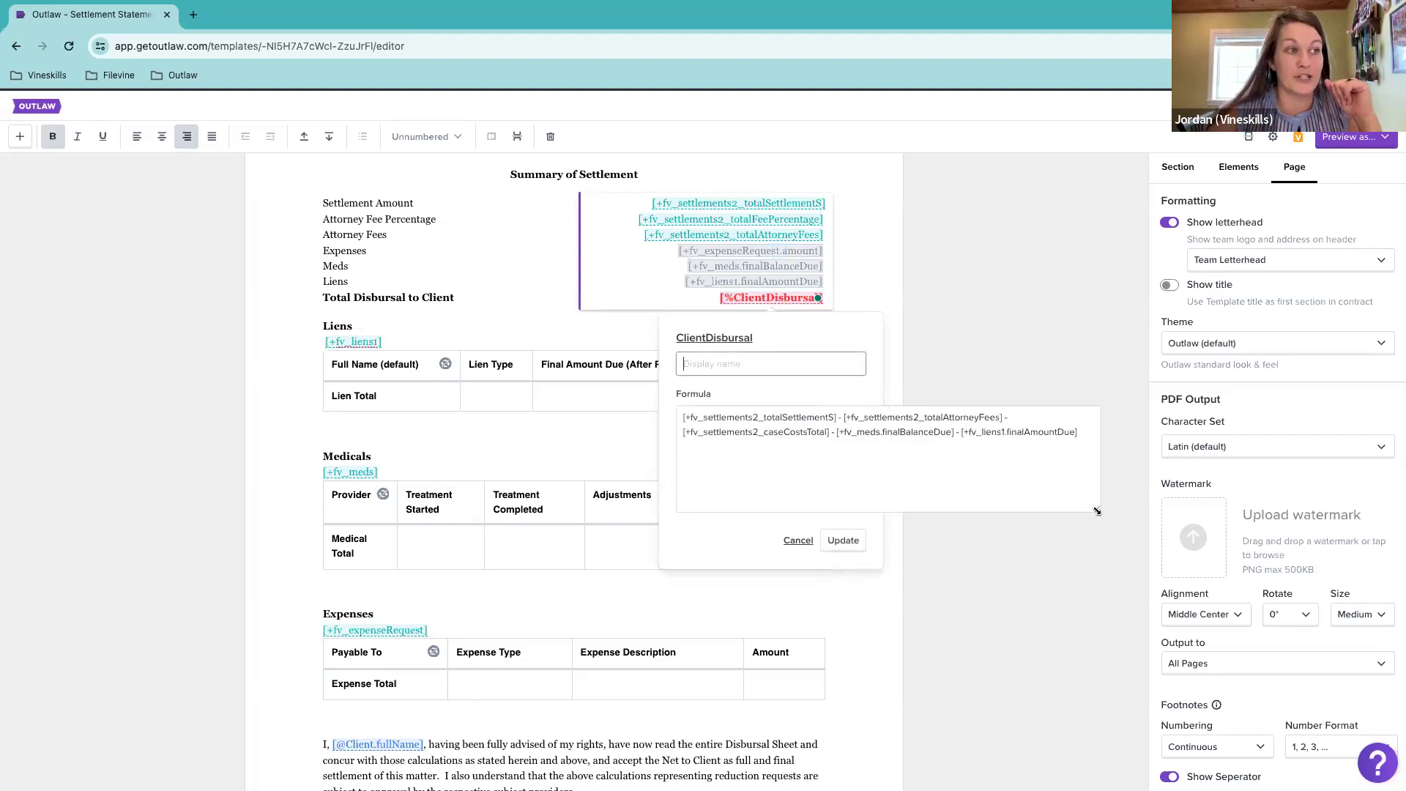
click(1086, 437)
key(ctrl+a)
key(BackSpace)
key(ctrl+v)
Step: Edit the pasted formula to [+fv_settlements2_totalSettlementS] - [+fv_settlements2_totalAttorneyFees], removing the fee percentage variable and the line breaks
click(856, 416)
text(-)
click(683, 430)
key(BackSpace)
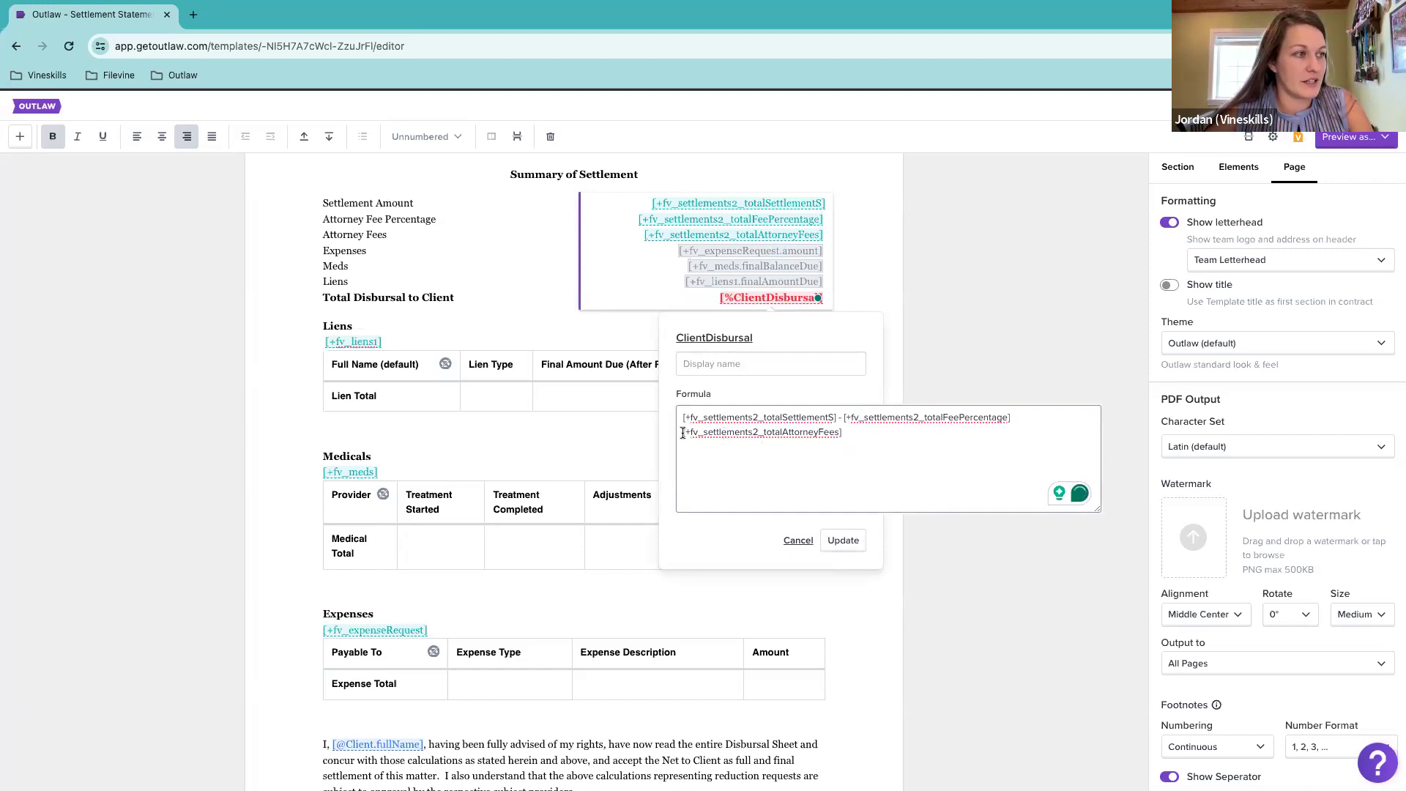
drag(1013, 417, 842, 419)
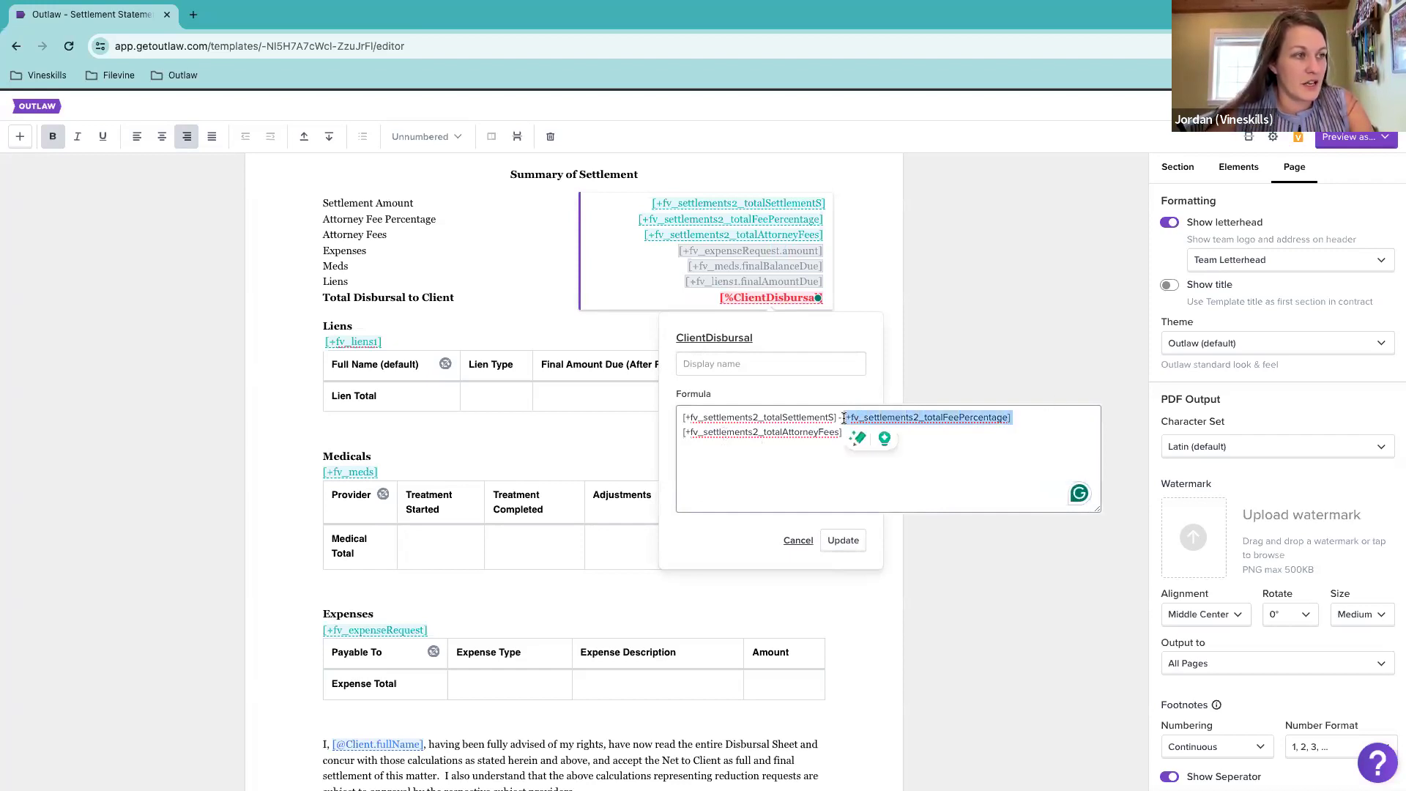
key(BackSpace)
click(681, 432)
key(BackSpace)
Step: Subtract the connected Expense Request amount column total, [+fv_expenseRequest.amount], in the ClientDisbursal formula
click(1006, 417)
text(- [+)
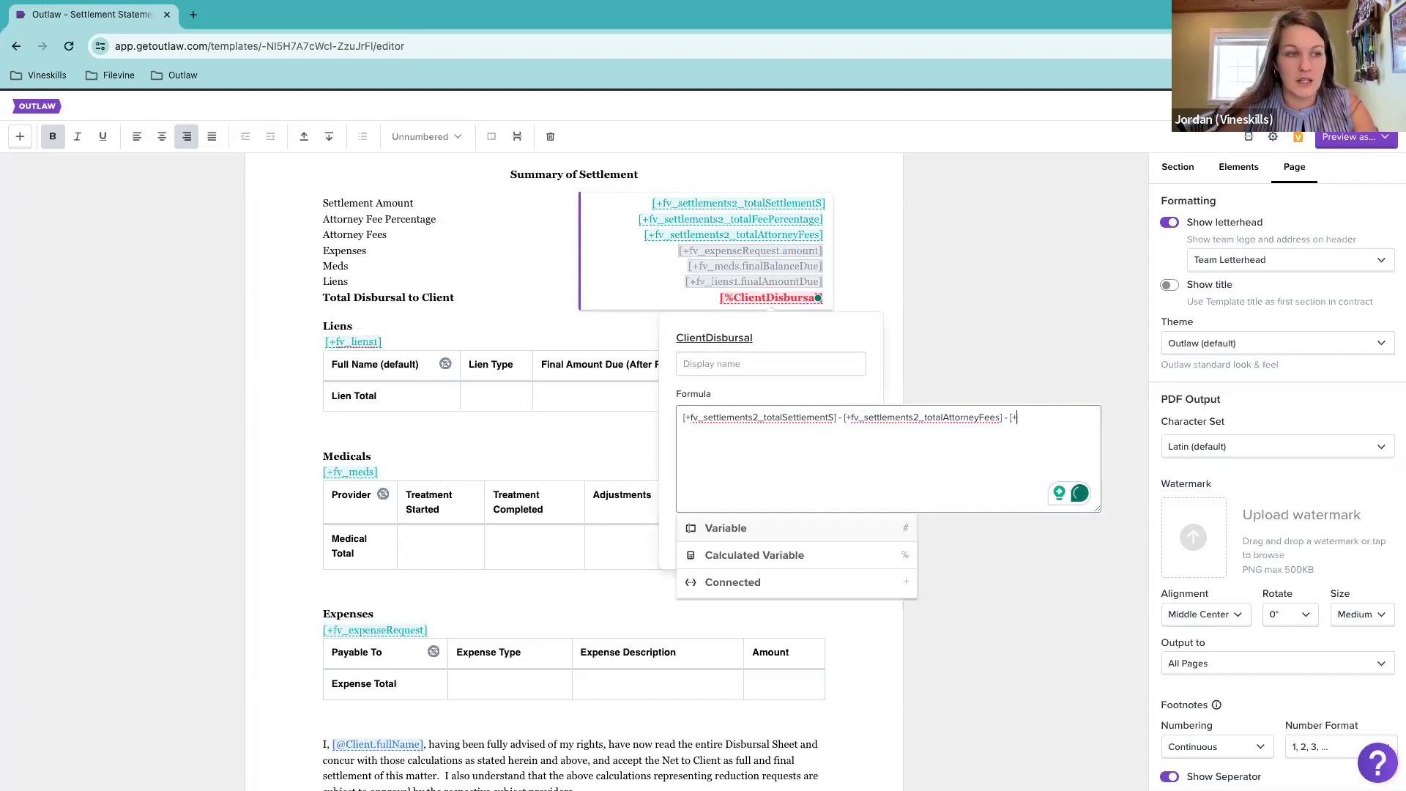
text(pense)
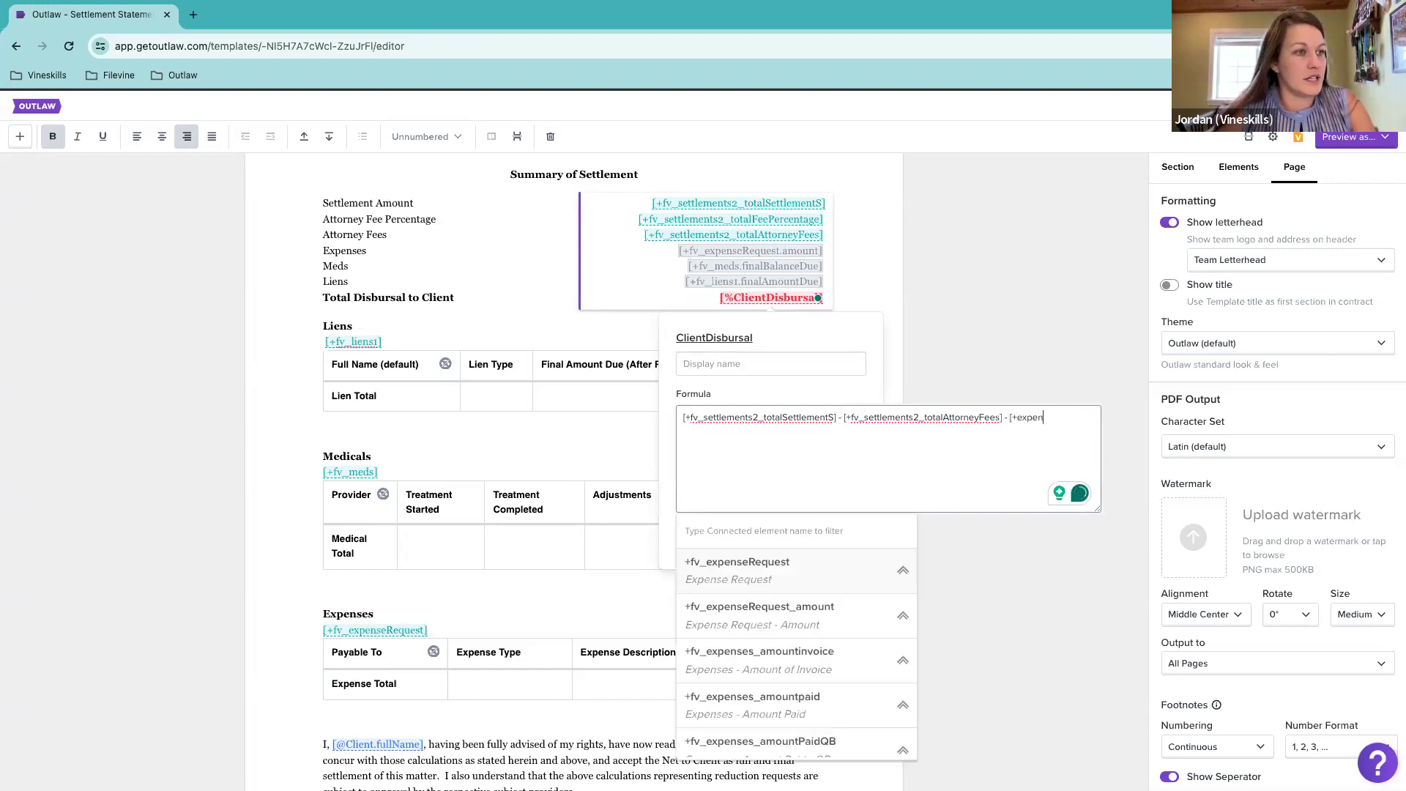
click(798, 580)
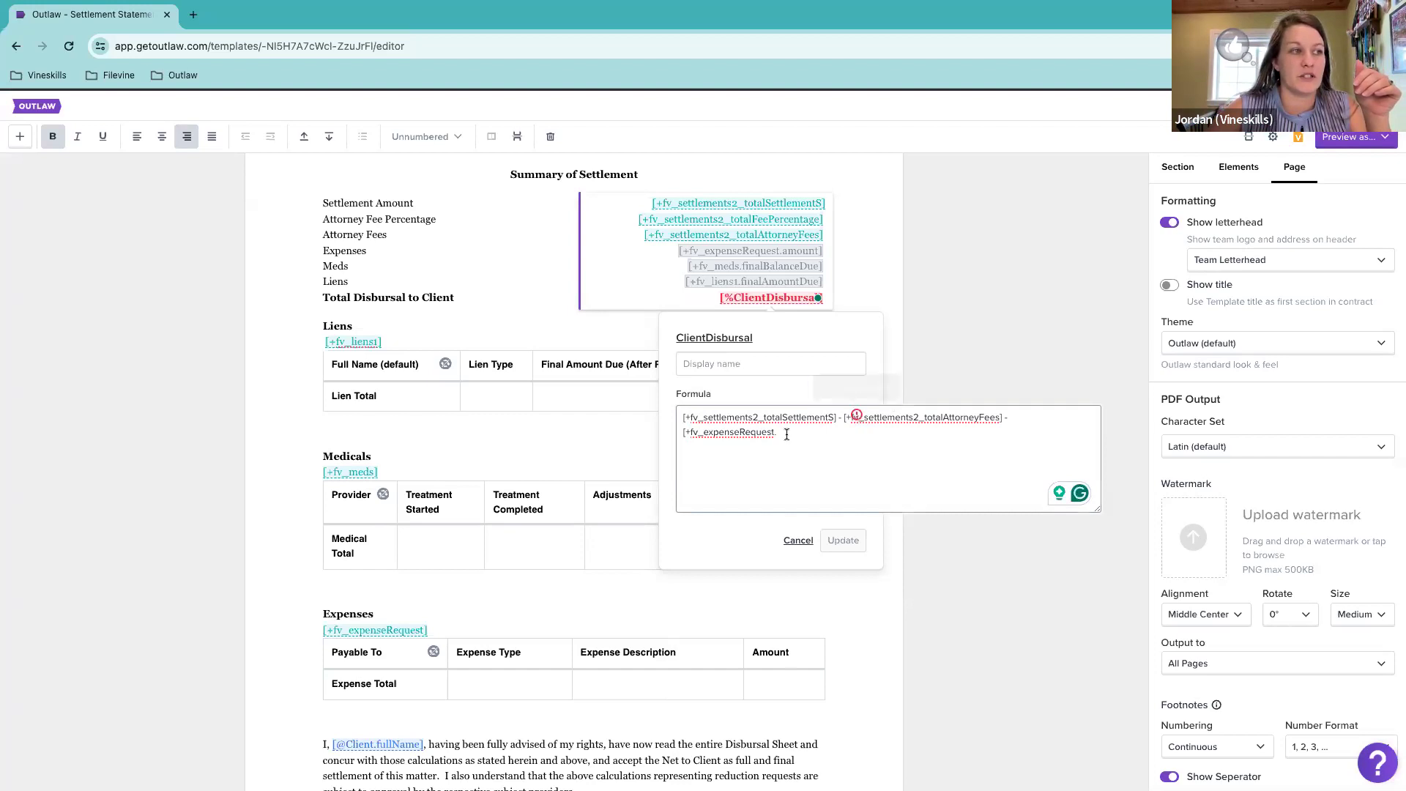
text(a)
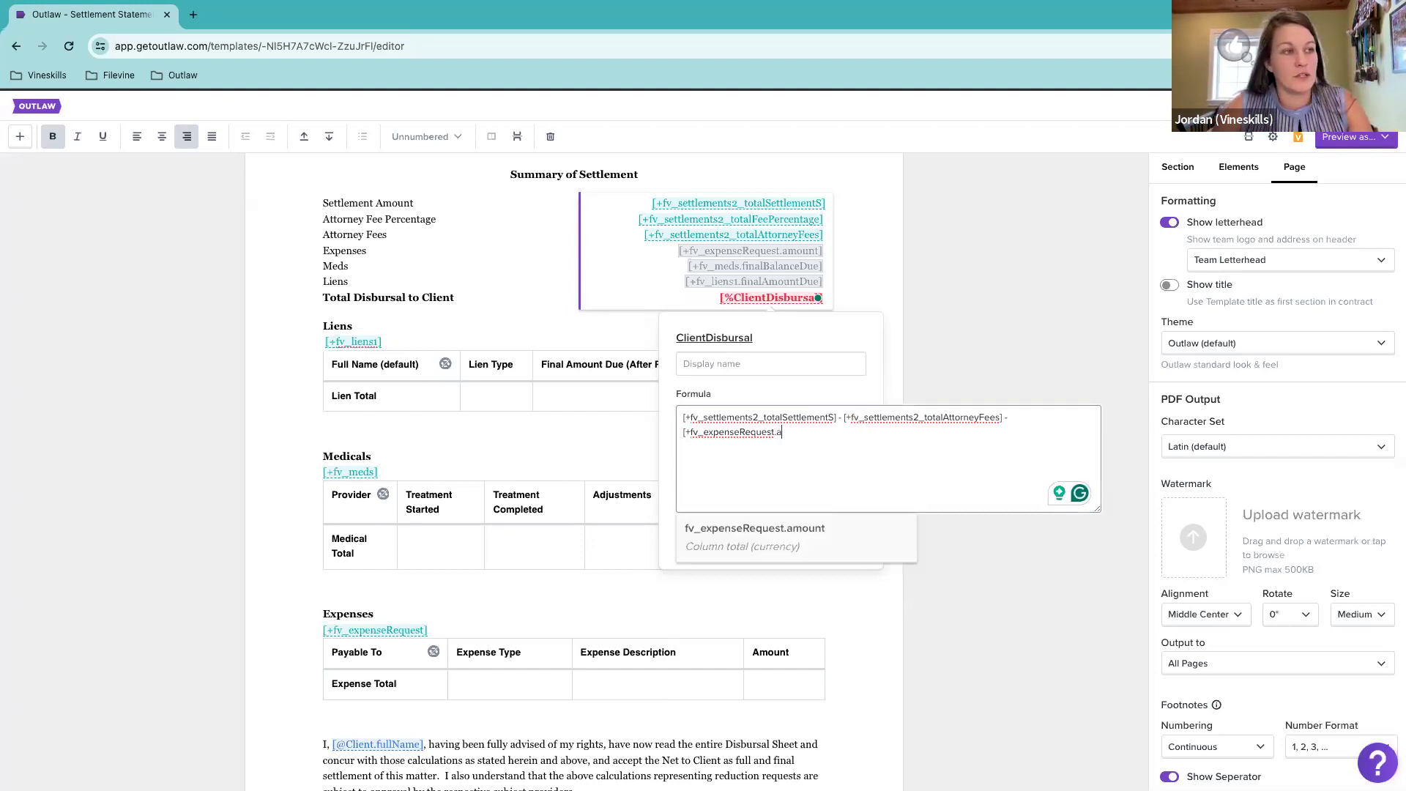
click(800, 545)
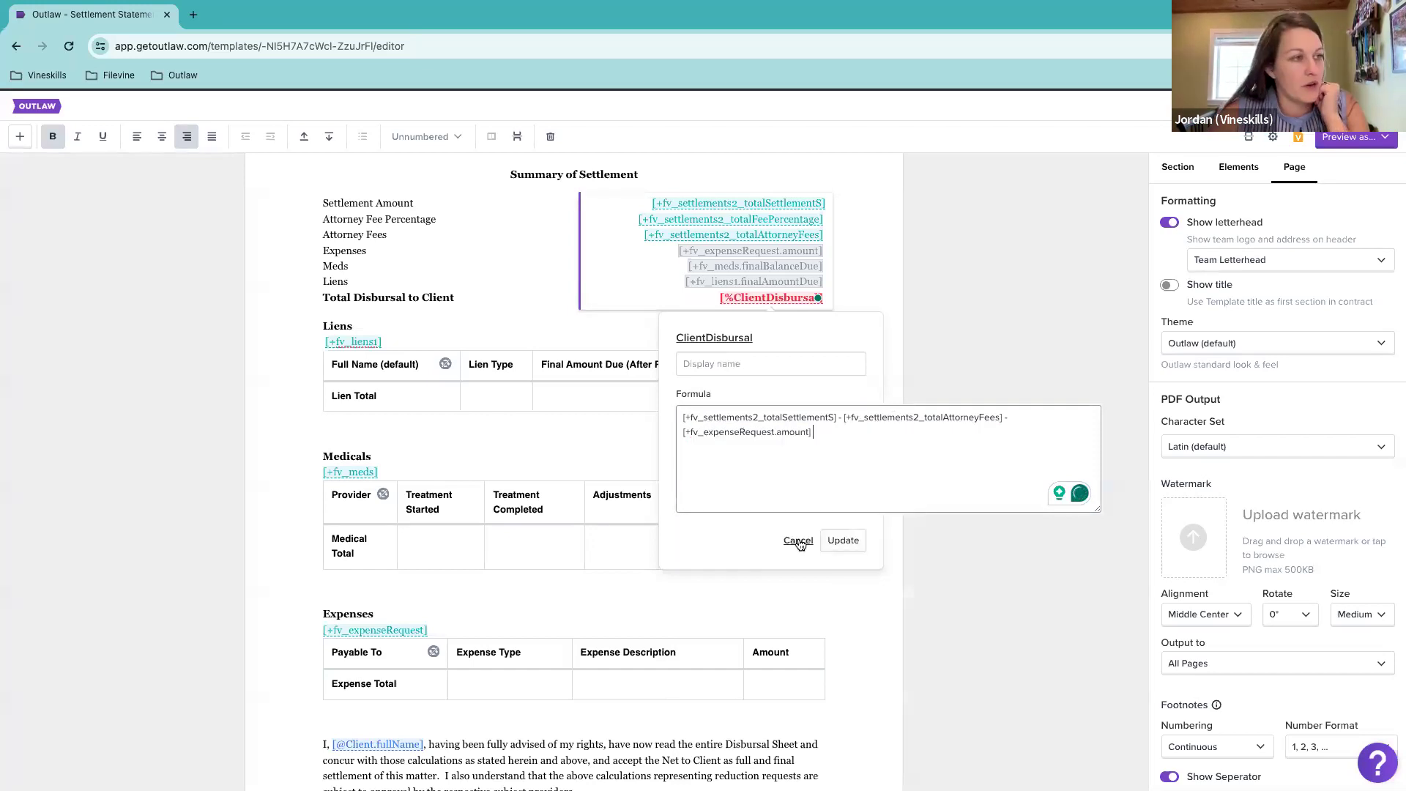
Step: Subtract the connected Meds final balance due column total, [+fv_meds.finalBalanceDue], in the ClientDisbursal formula
text(- )
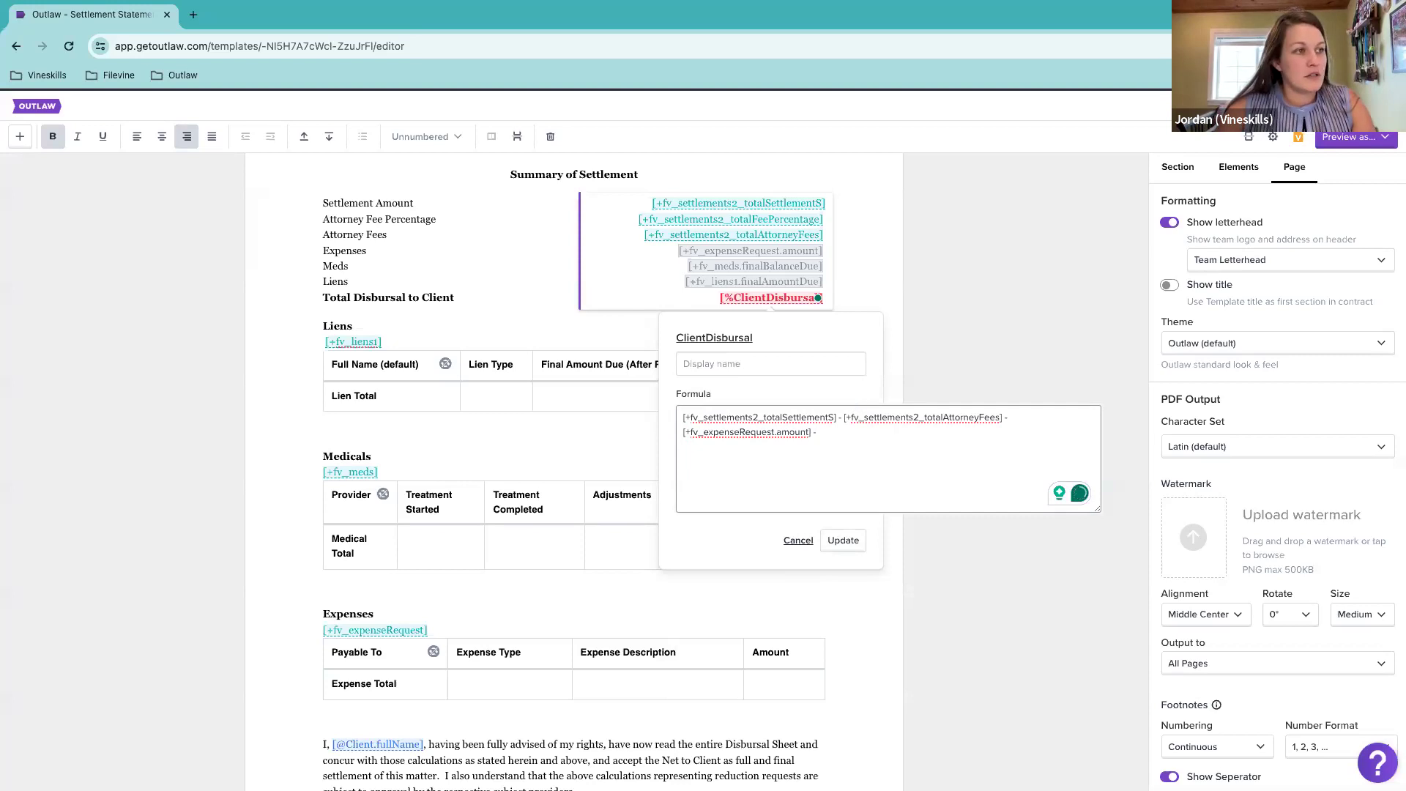
text([+meds)
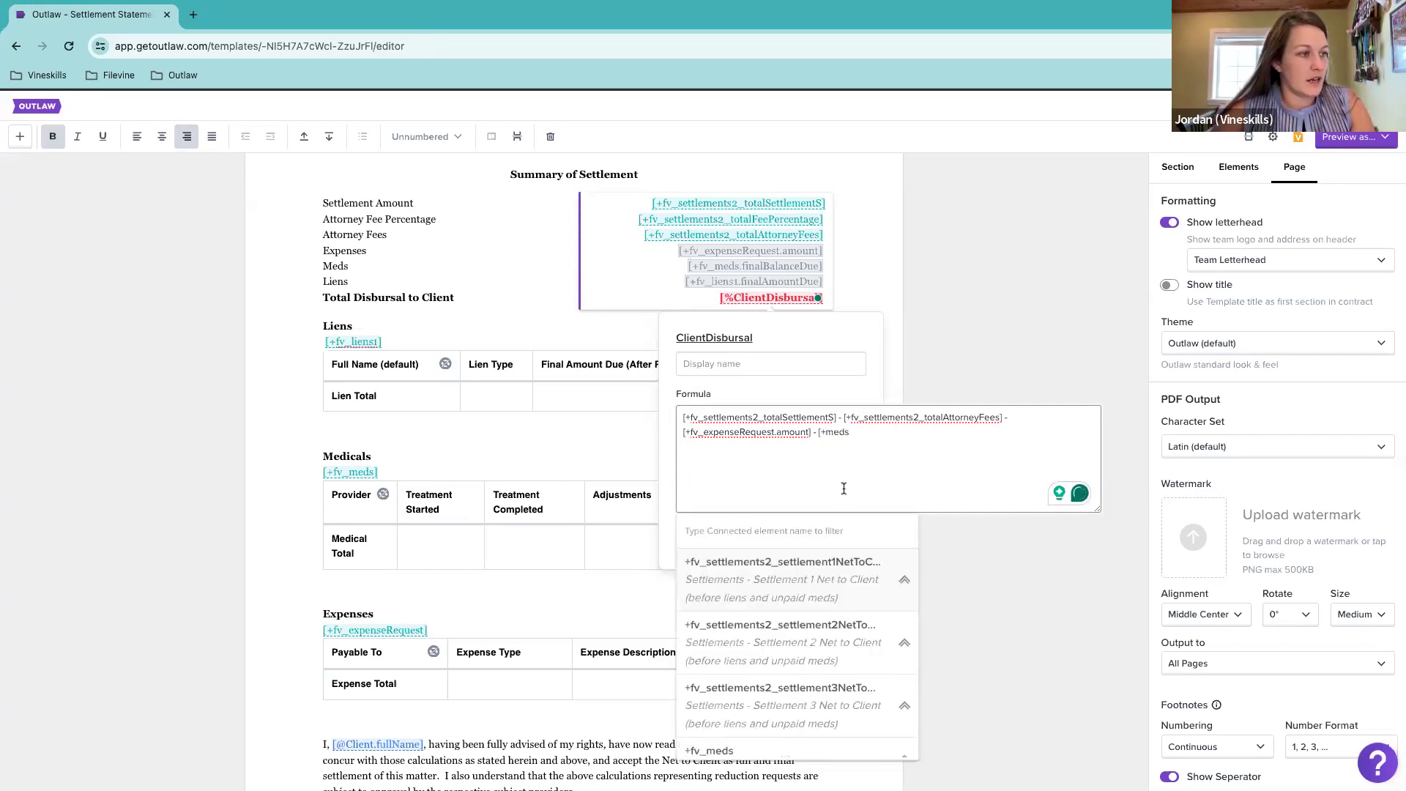
scroll(798, 673, down, 2)
click(797, 673)
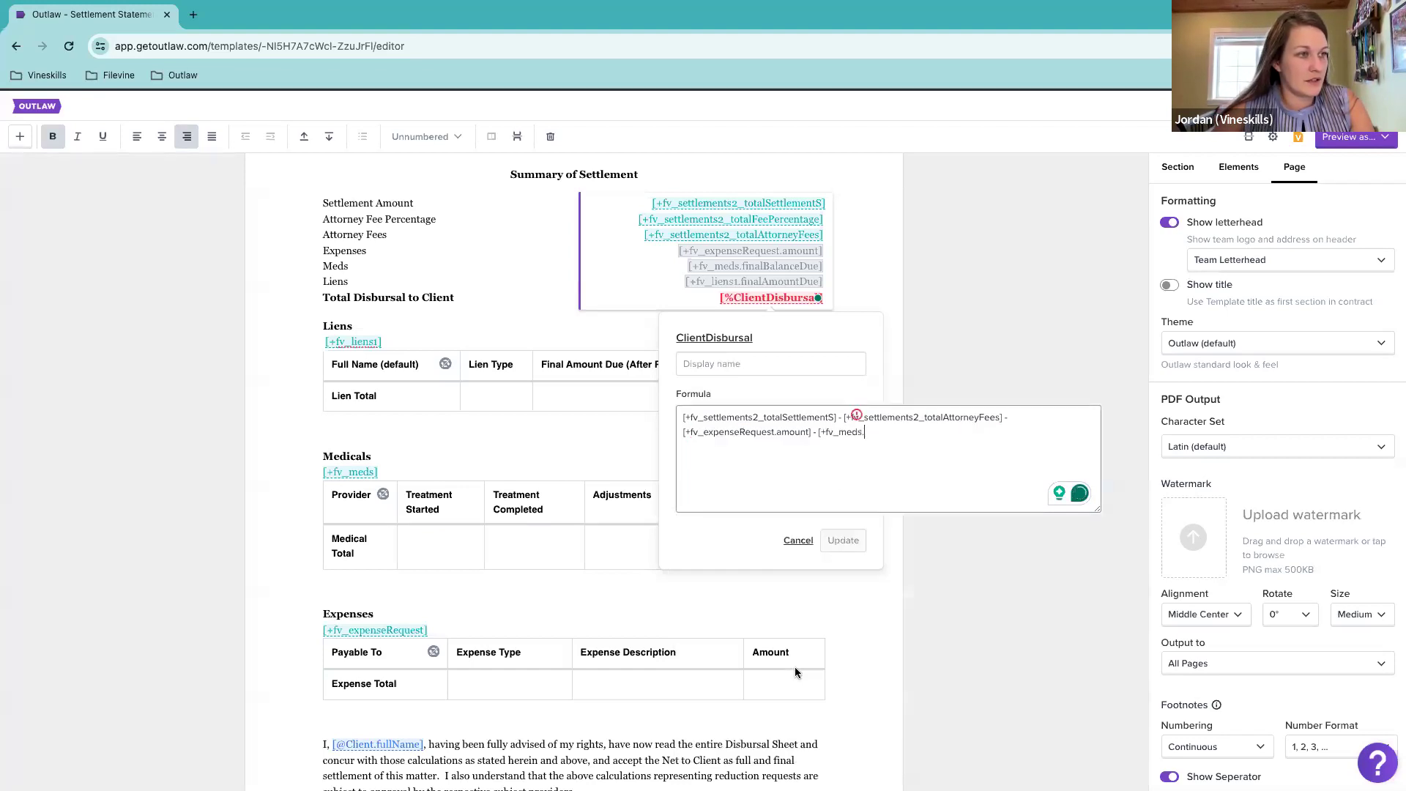
text(final)
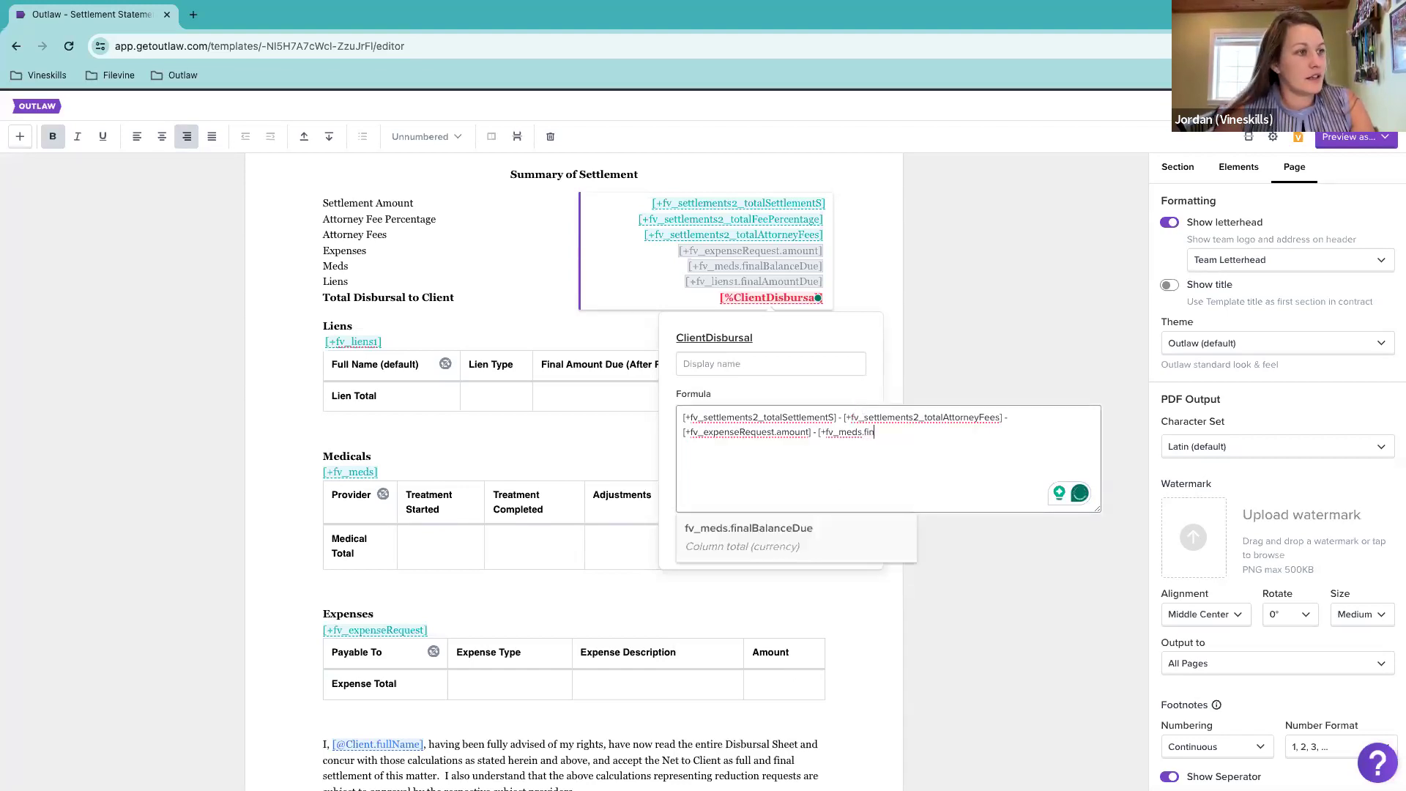
click(836, 539)
Step: Subtract the connected Liens column total, [+fv_liens1.finalAmountDue], and save the updated ClientDisbursal formula
text(- [+)
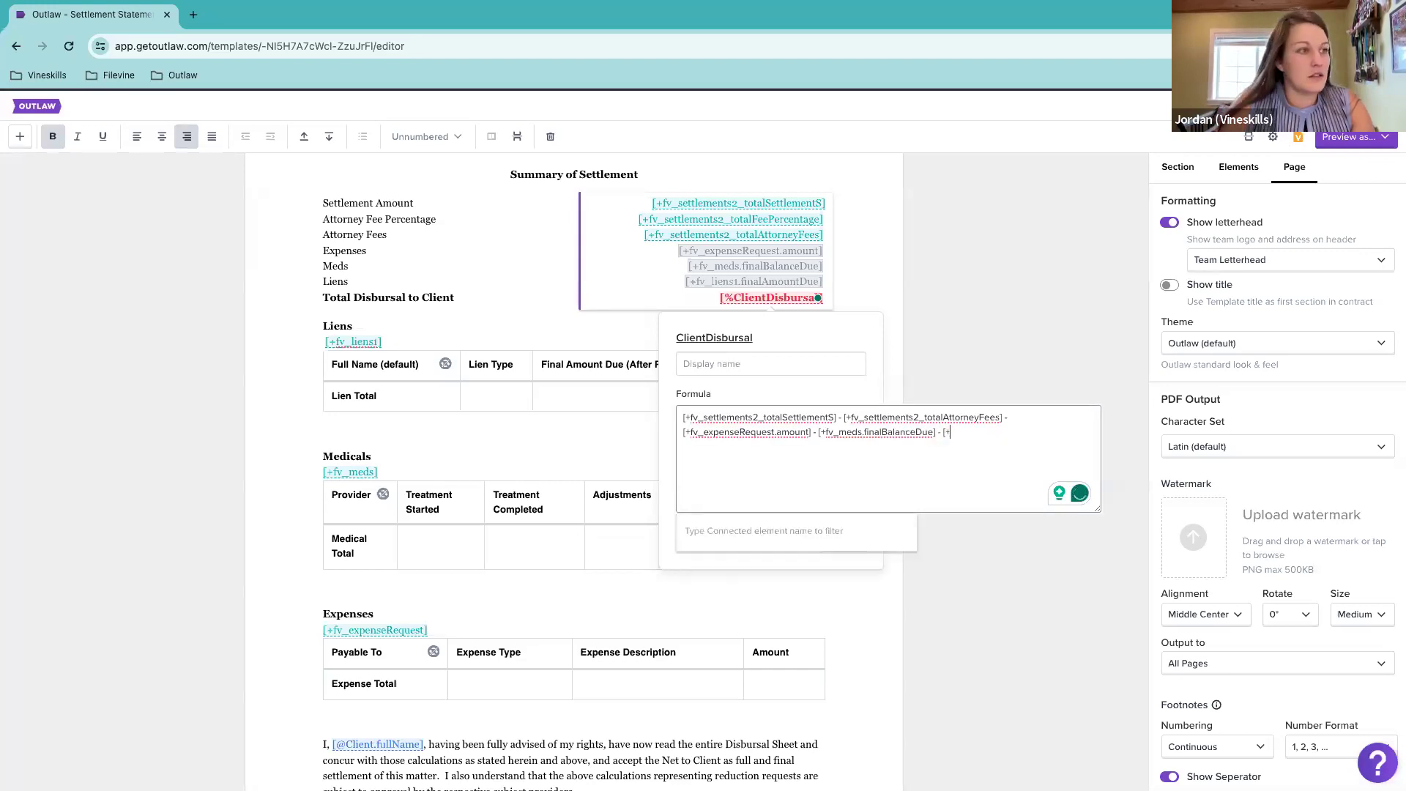
text(liens)
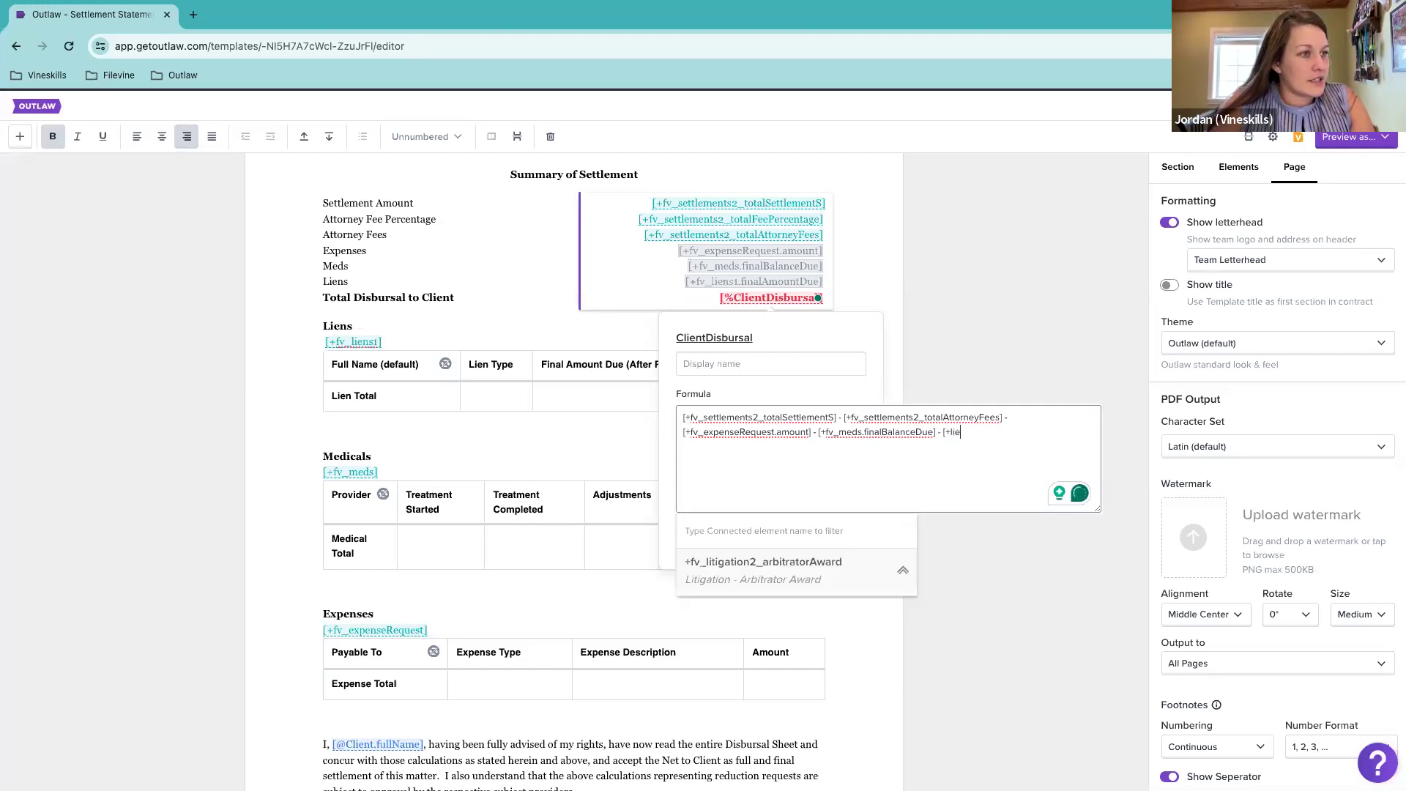
scroll(803, 746, down, 1)
scroll(803, 747, down, 2)
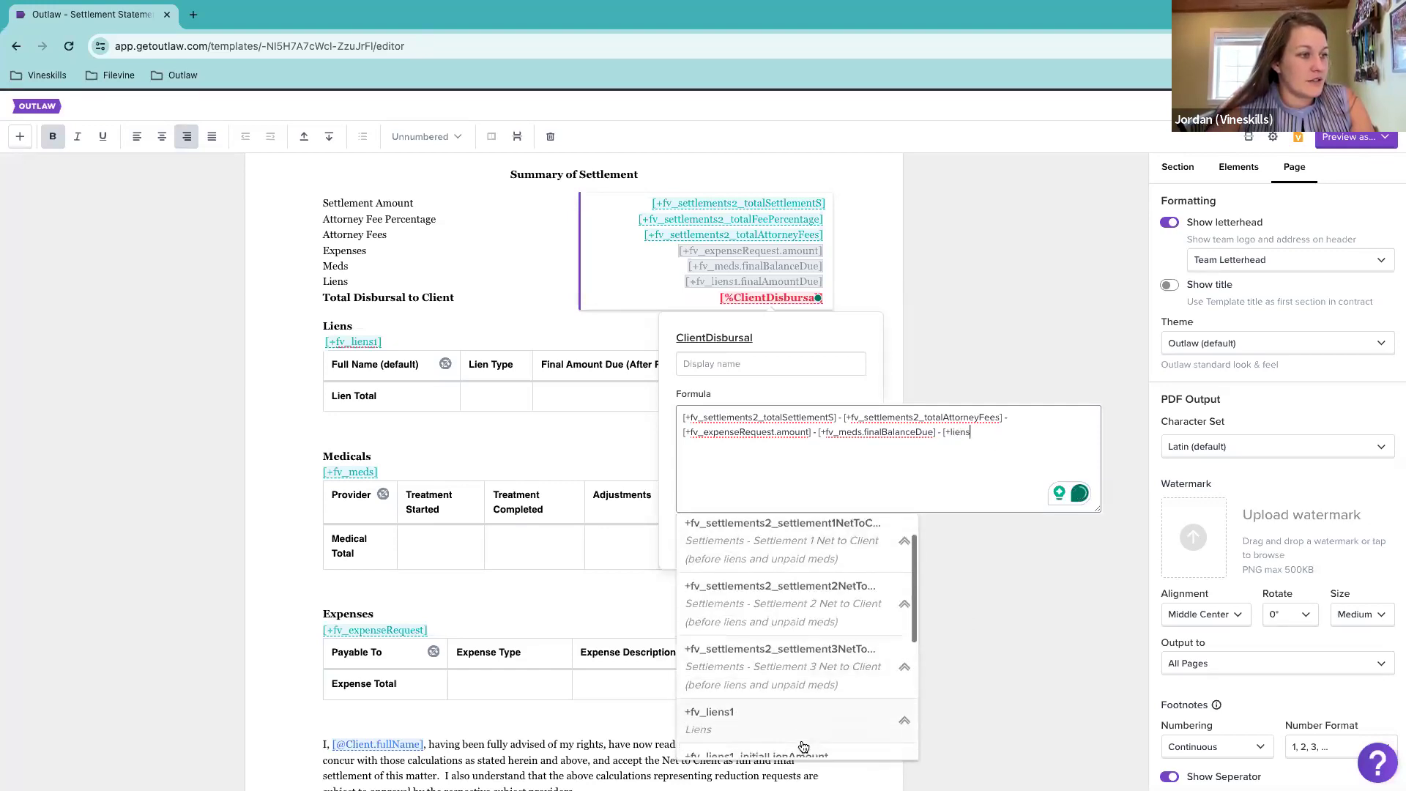
click(791, 709)
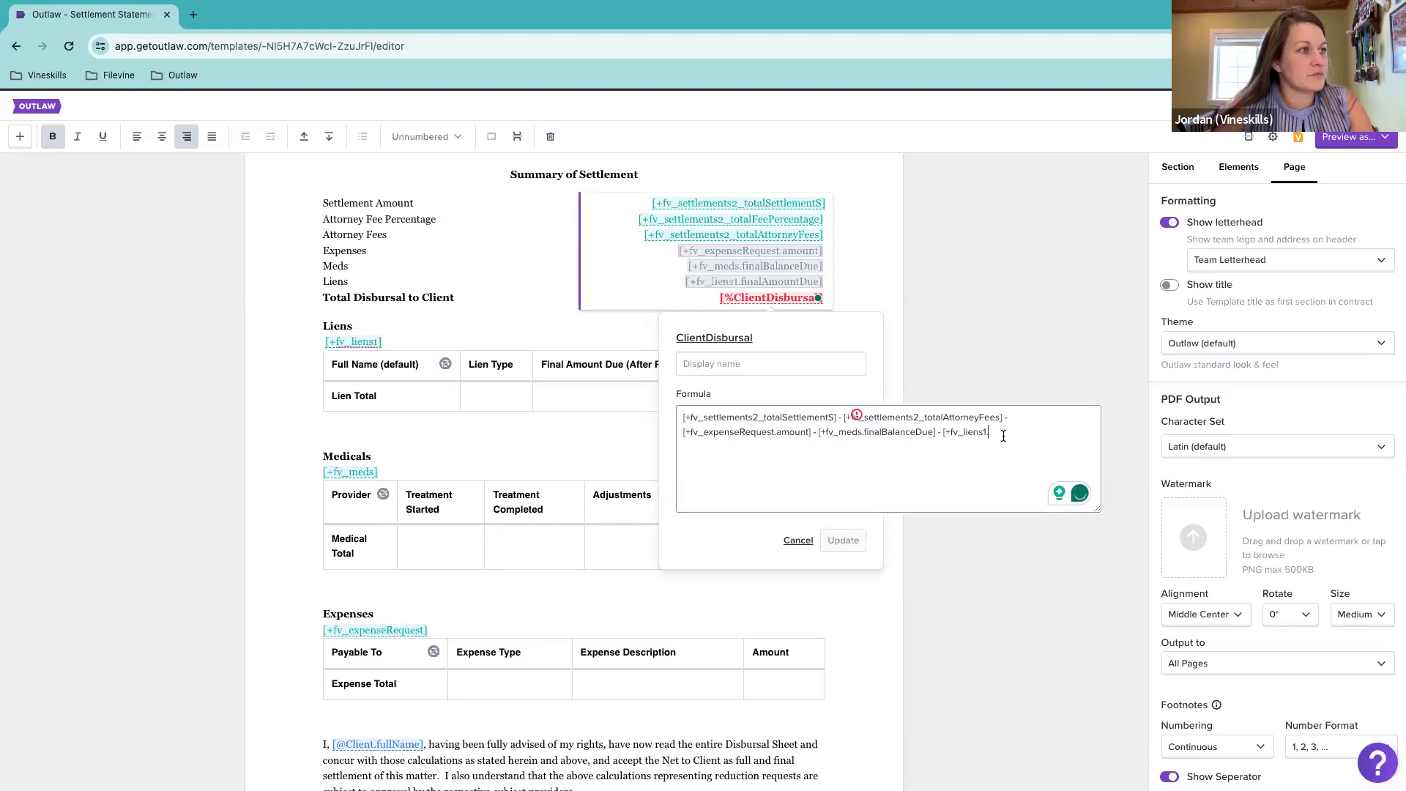
text(final)
click(855, 537)
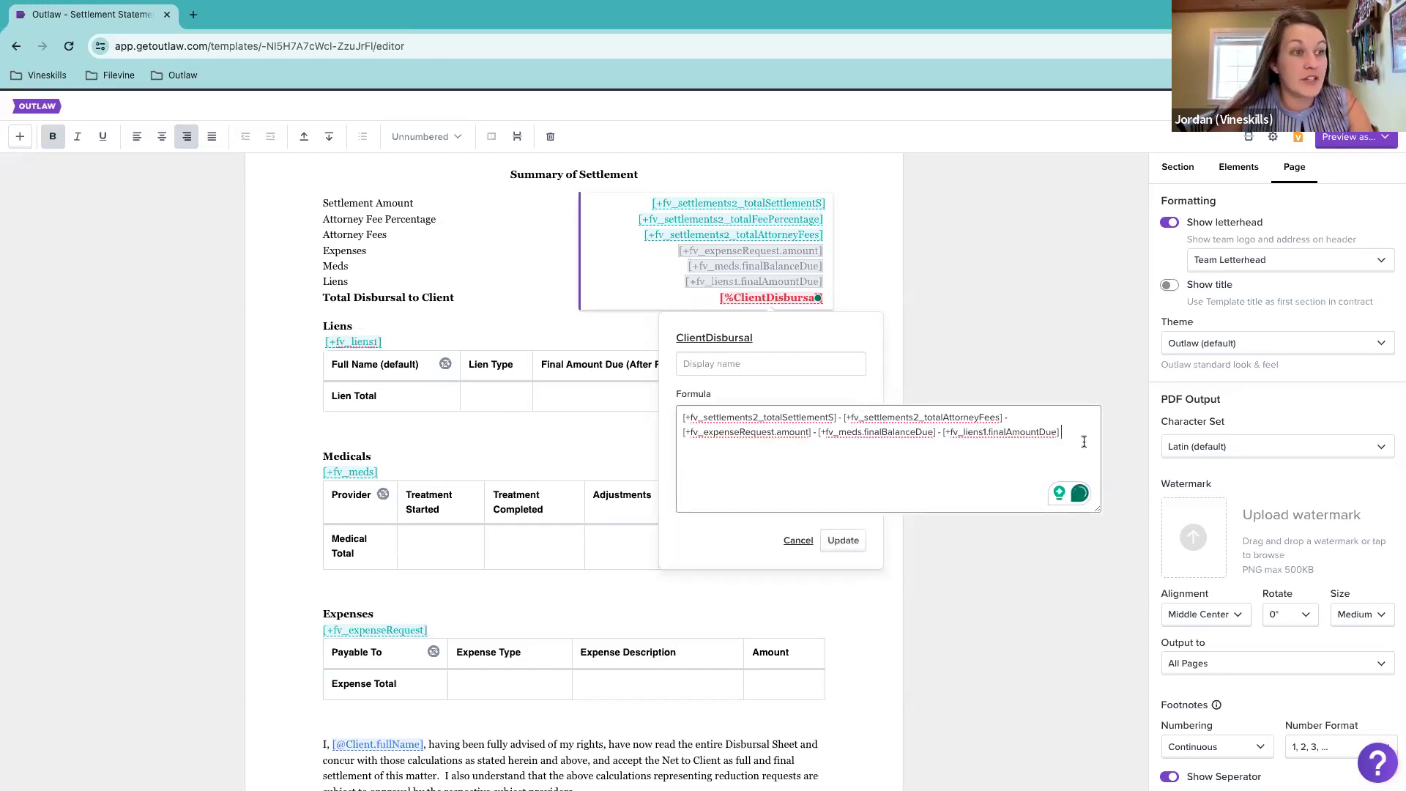
click(843, 540)
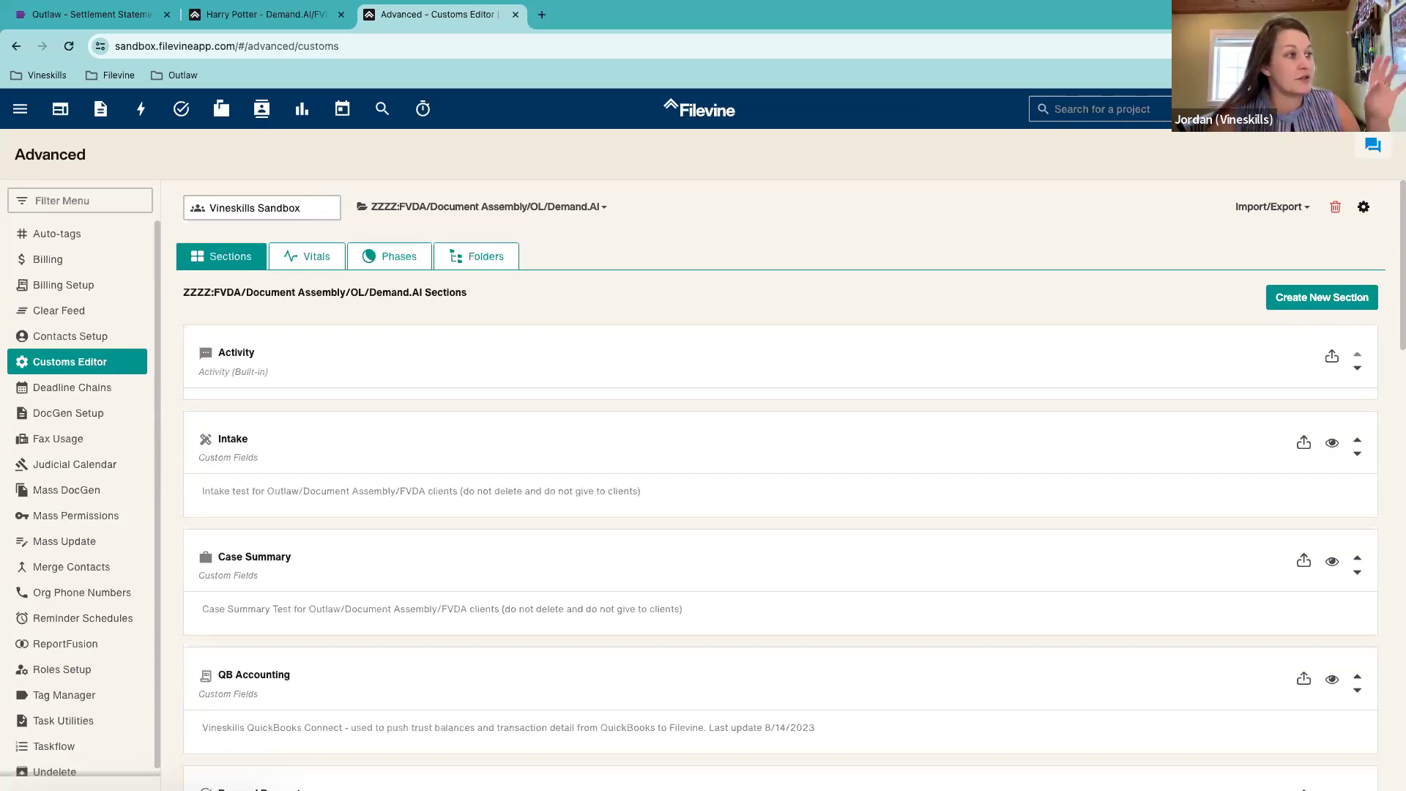
Step: In Filevine's Customs Editor, open the Case Summary section and look through its custom fields and widgets
scroll(931, 633, down, 3)
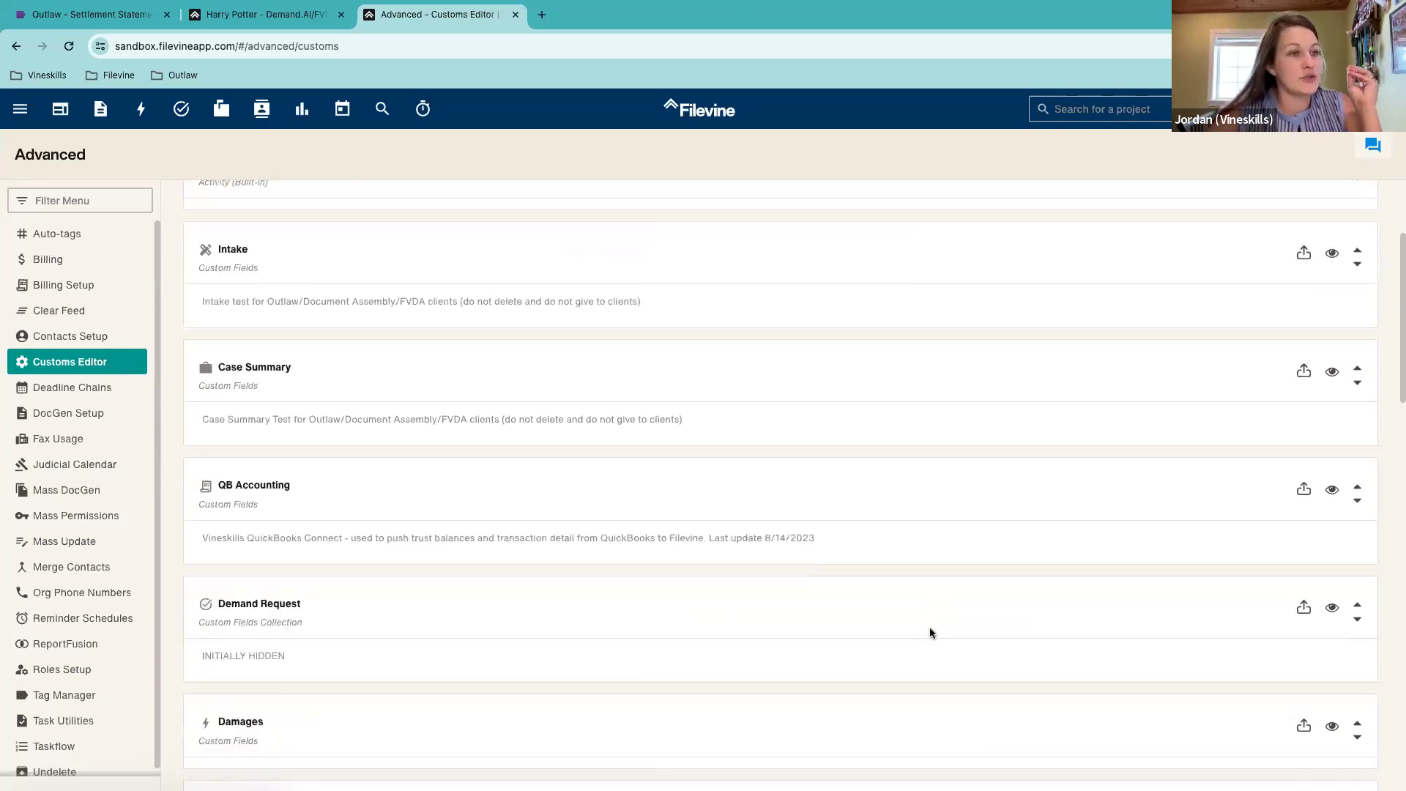
scroll(931, 633, up, 2)
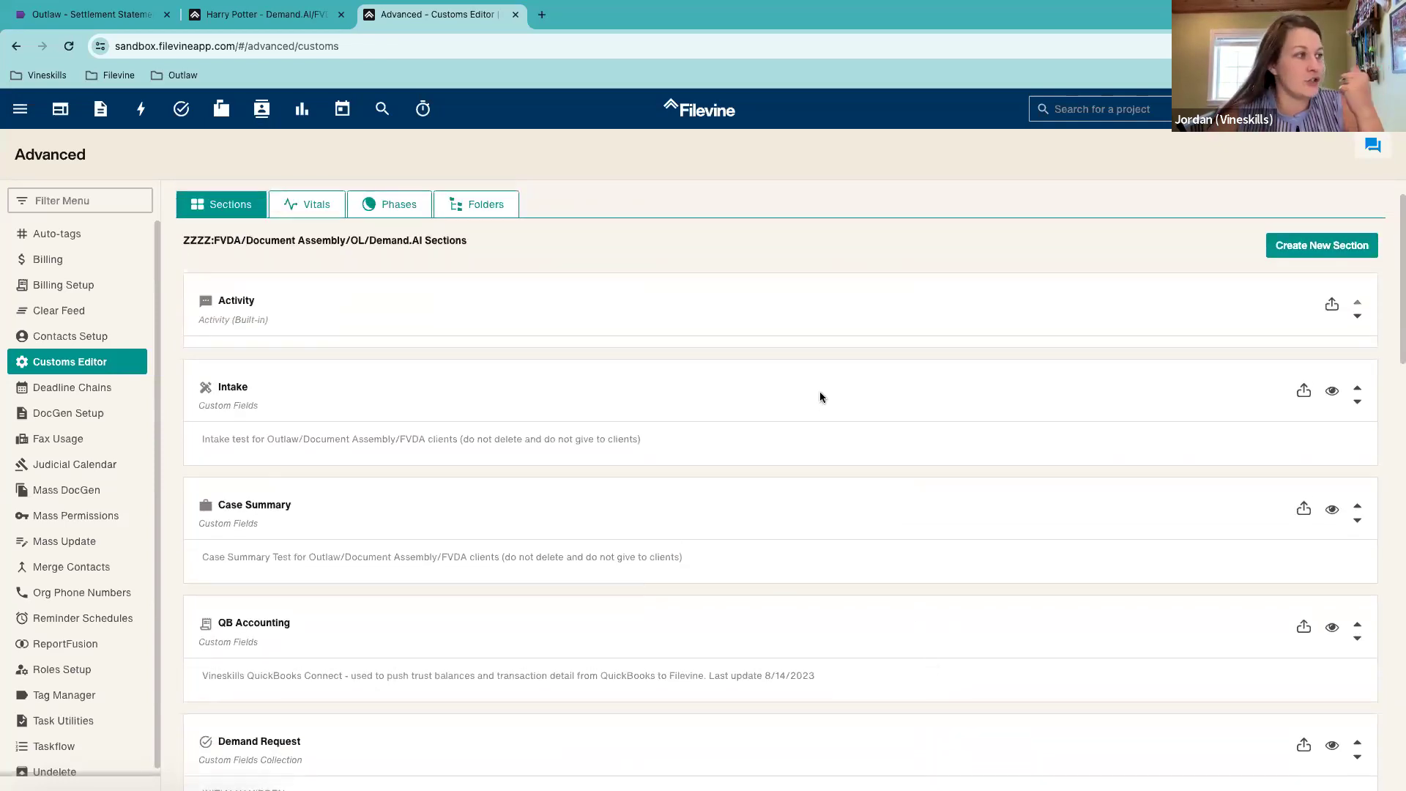
click(763, 507)
scroll(727, 548, down, 8)
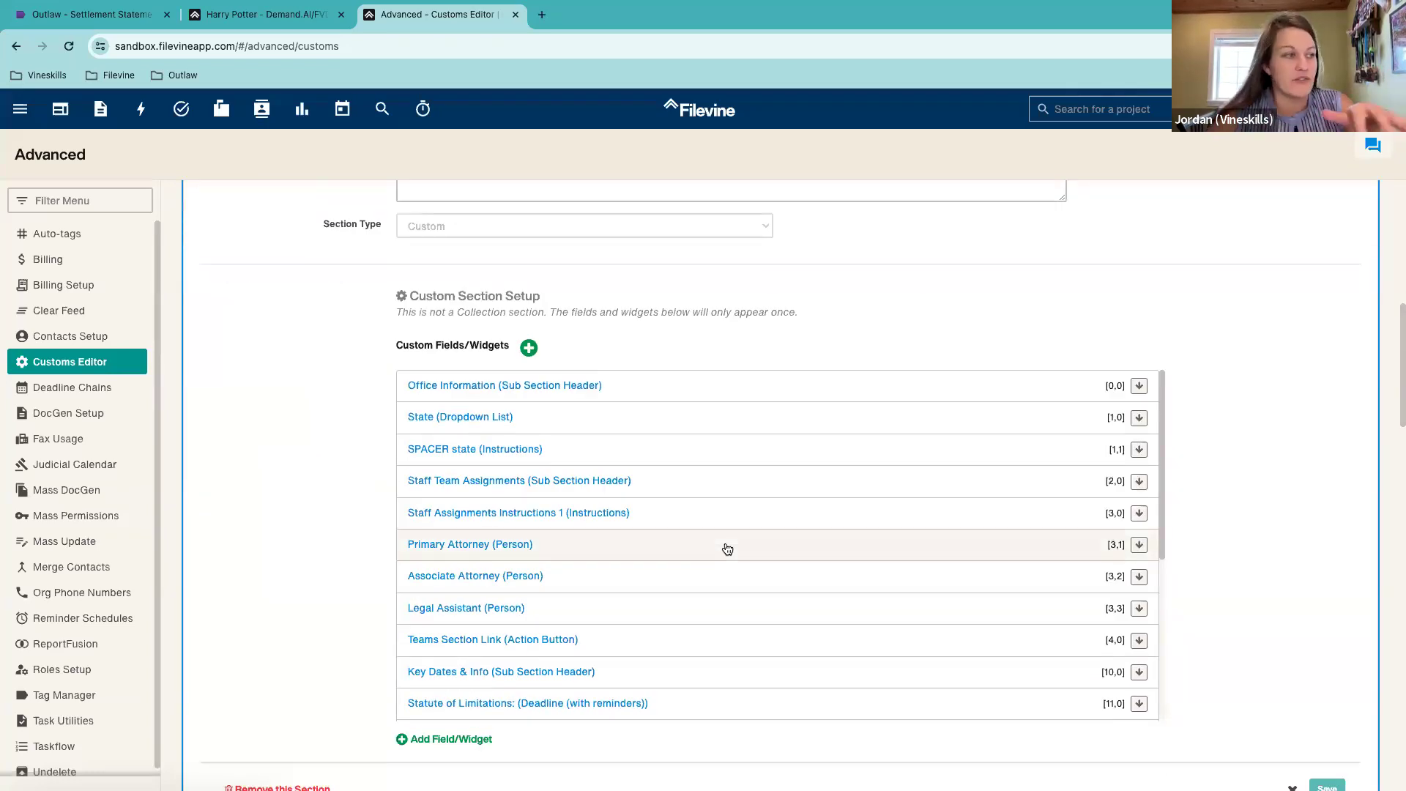
scroll(727, 549, down, 4)
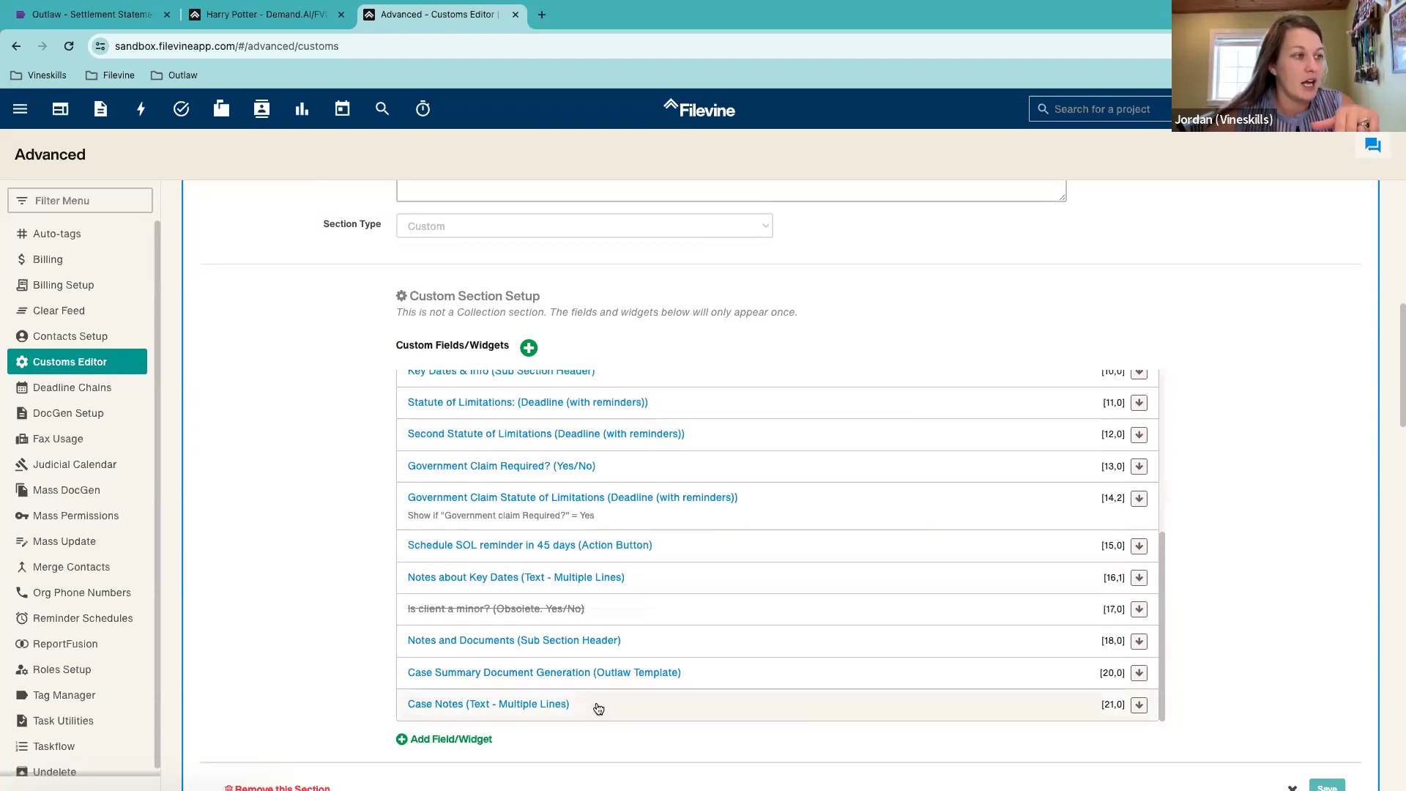
Step: Start a new custom widget of type Outlaw Template in the Case Summary section
click(465, 741)
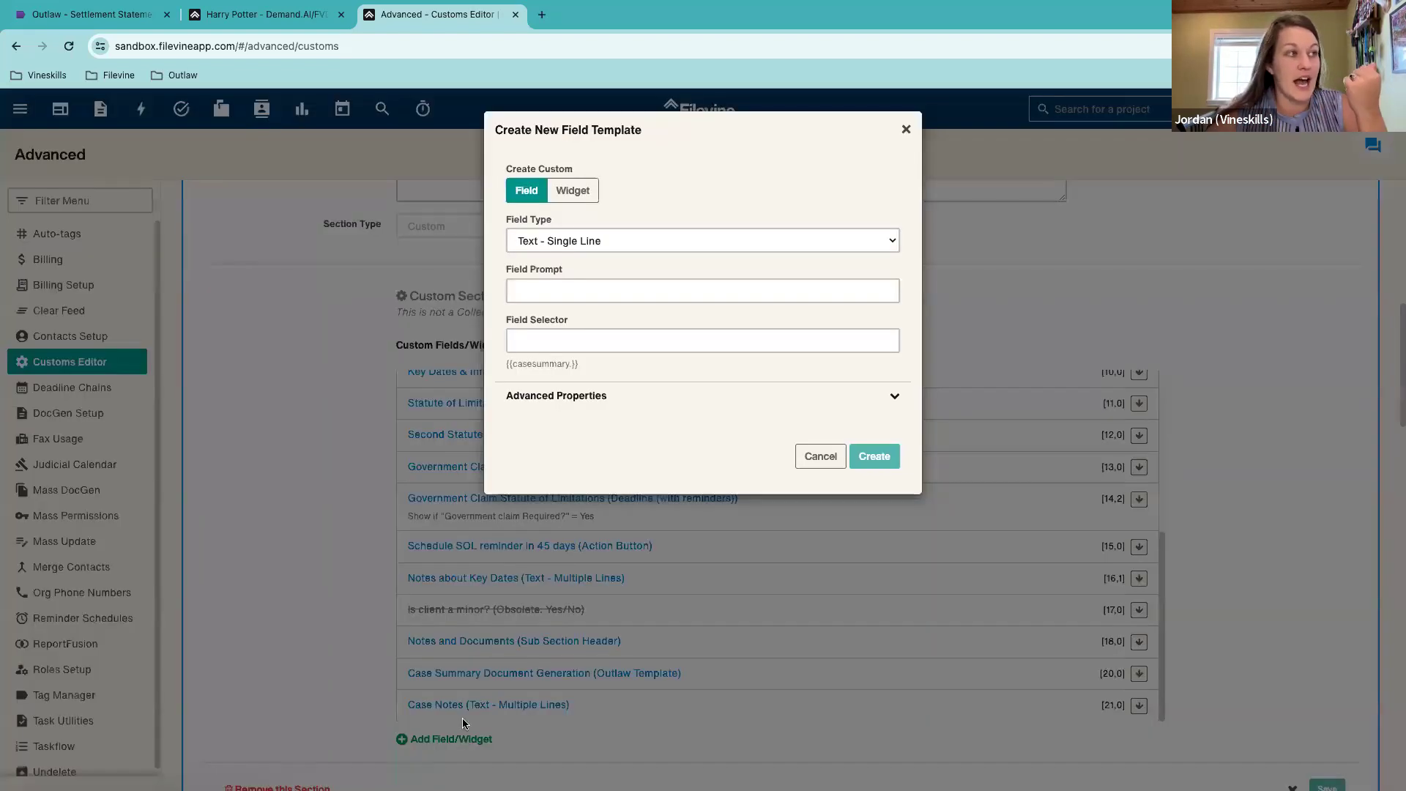
click(574, 192)
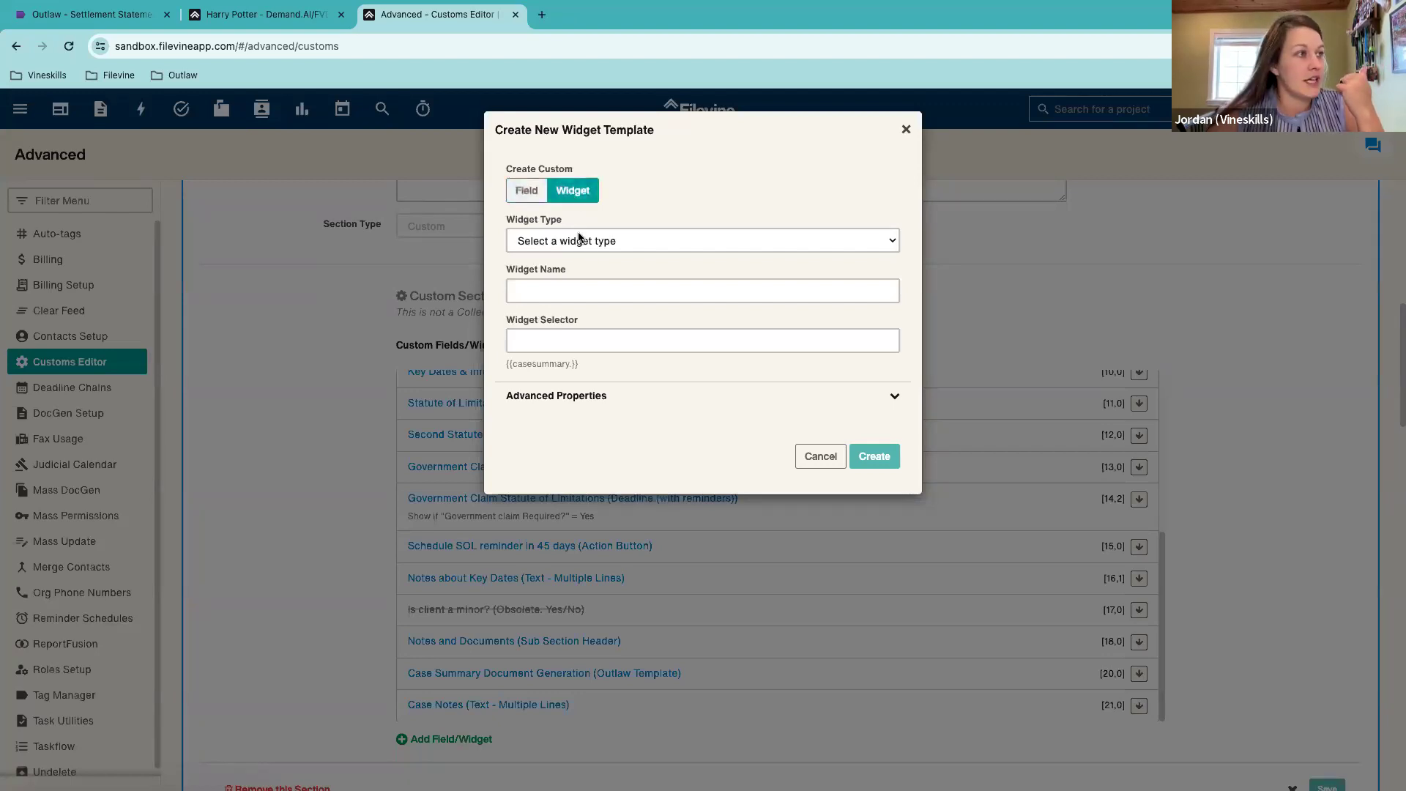
click(577, 240)
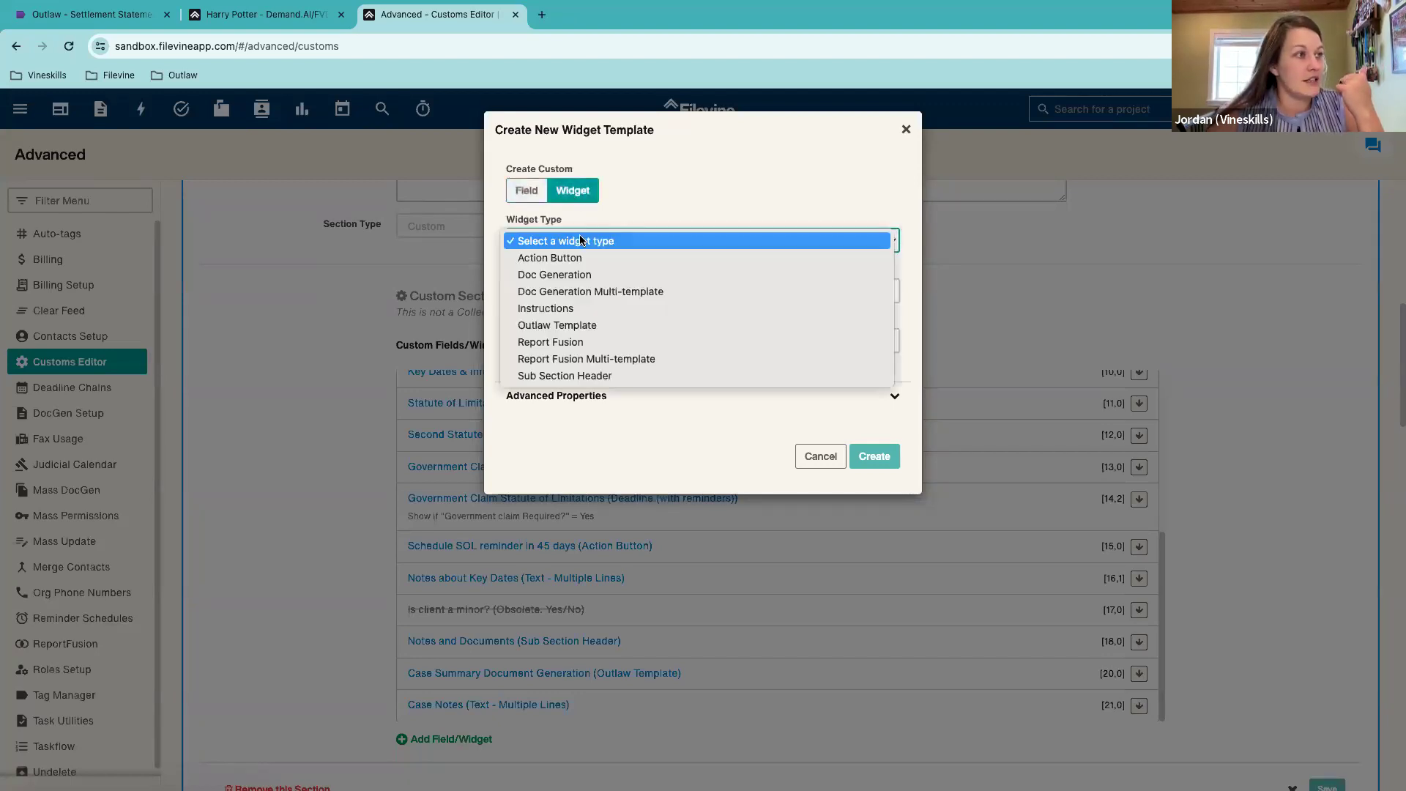
click(578, 326)
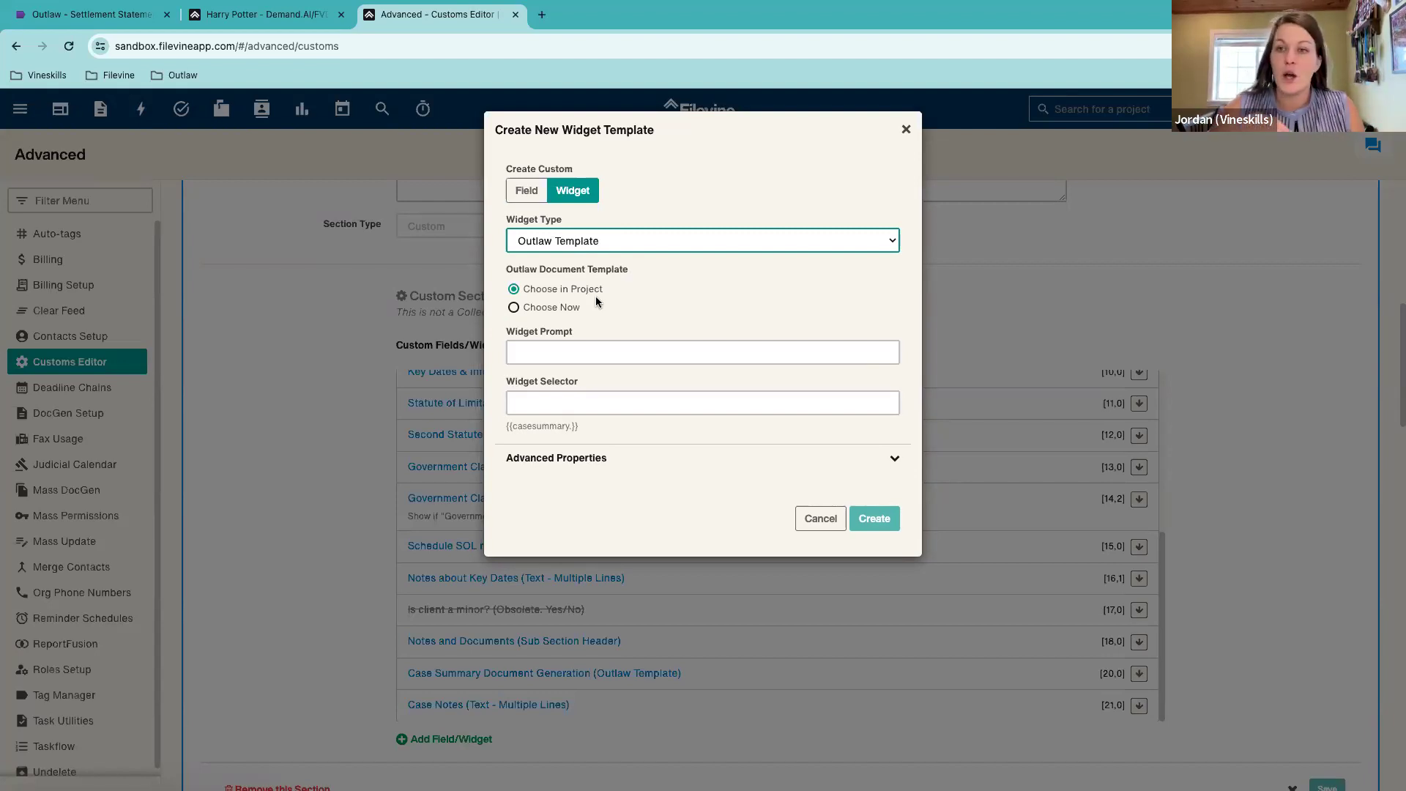
Step: Compare the widget's Choose Now and Choose in Project template options, view the selectable contract templates, and keep Choose in Project
click(556, 308)
click(582, 327)
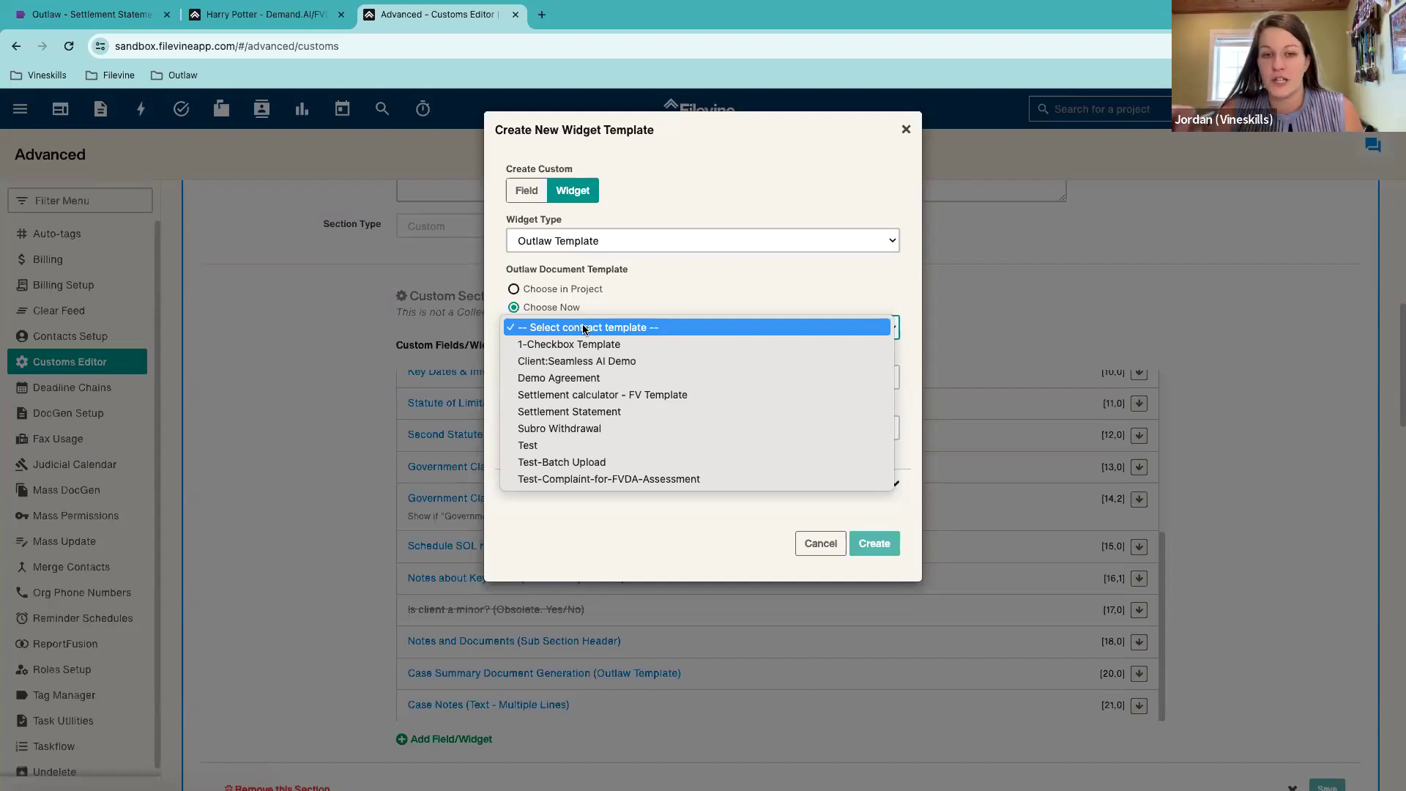
click(647, 290)
click(582, 290)
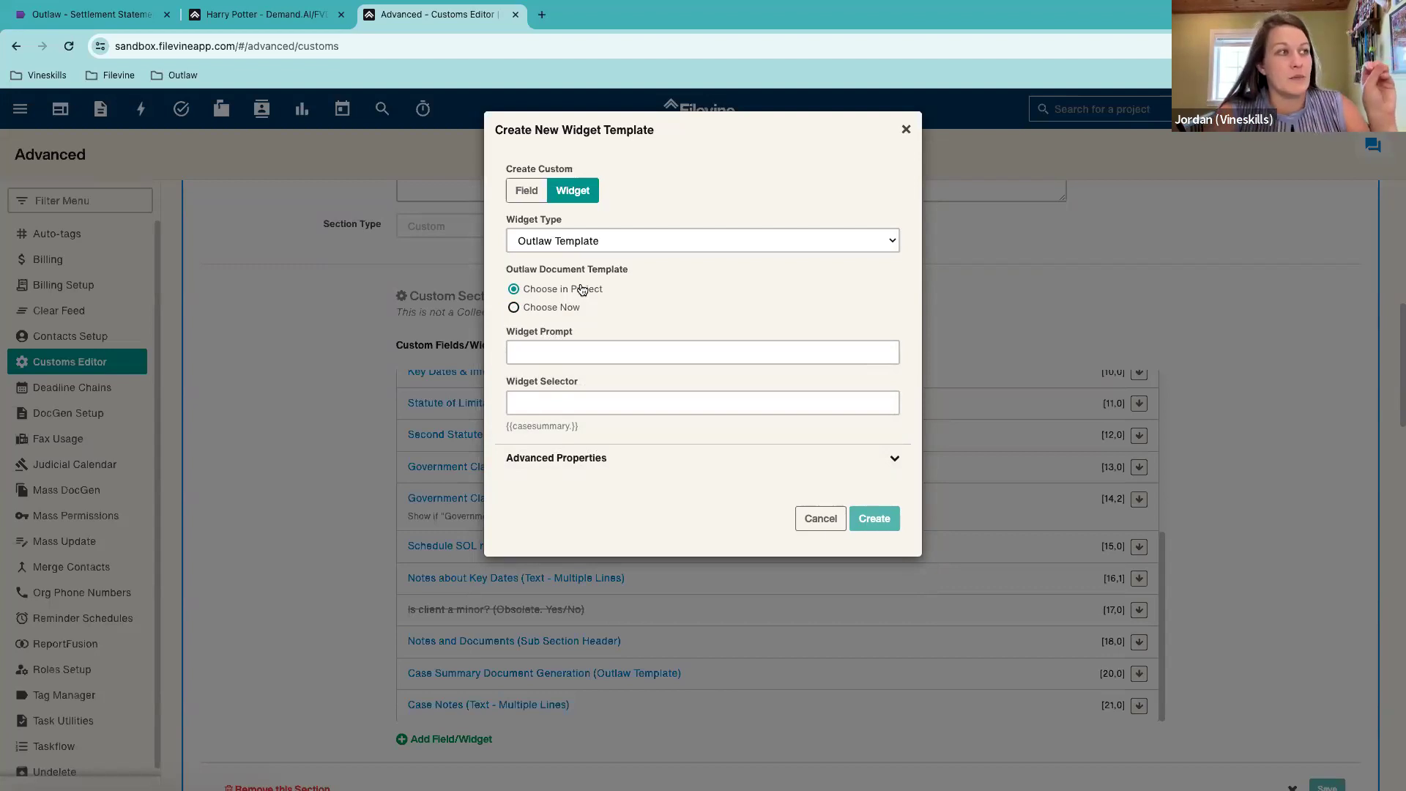
click(542, 311)
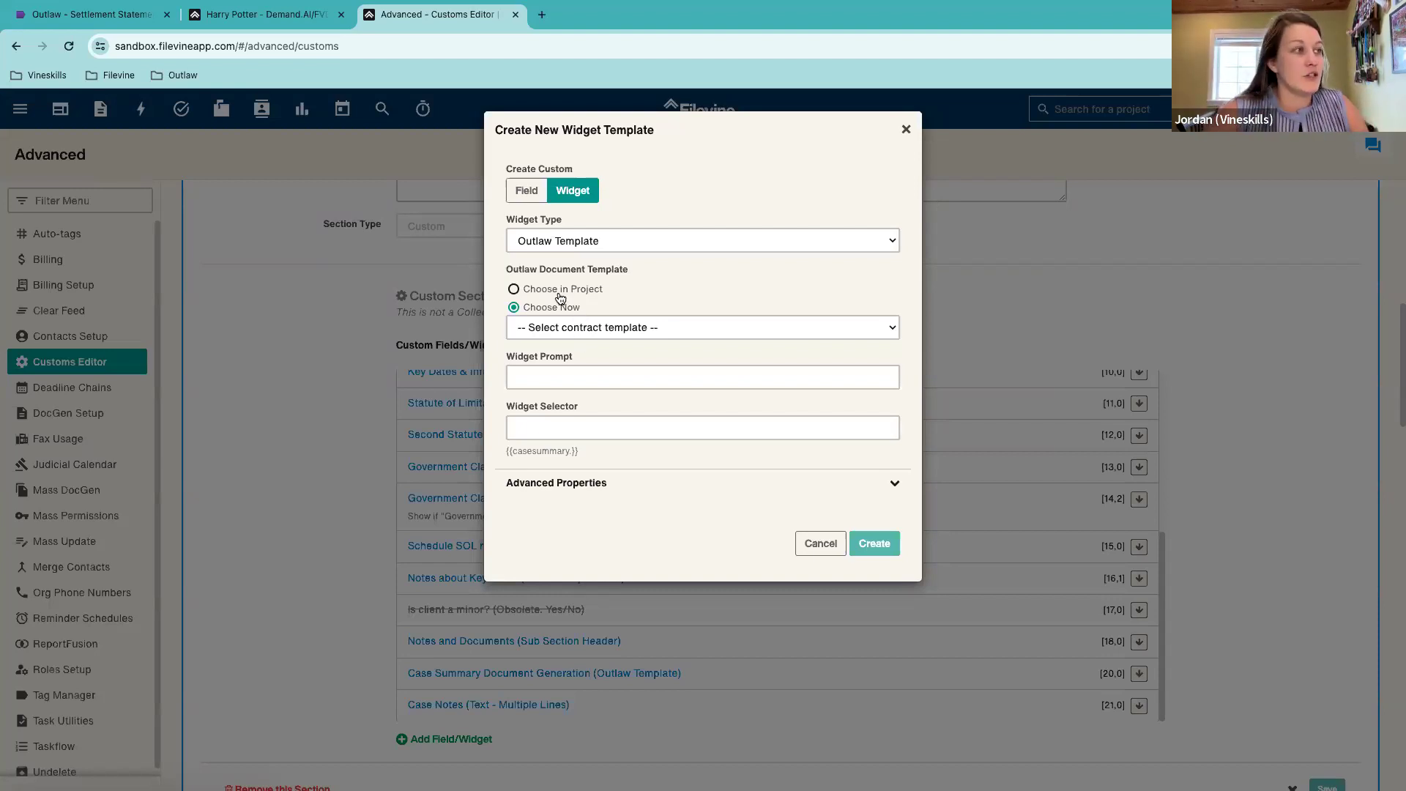
click(560, 298)
Step: Enter the widget prompt Case Summary FVDA Templates, expand the advanced properties, and close the dialog without creating the widget
click(570, 350)
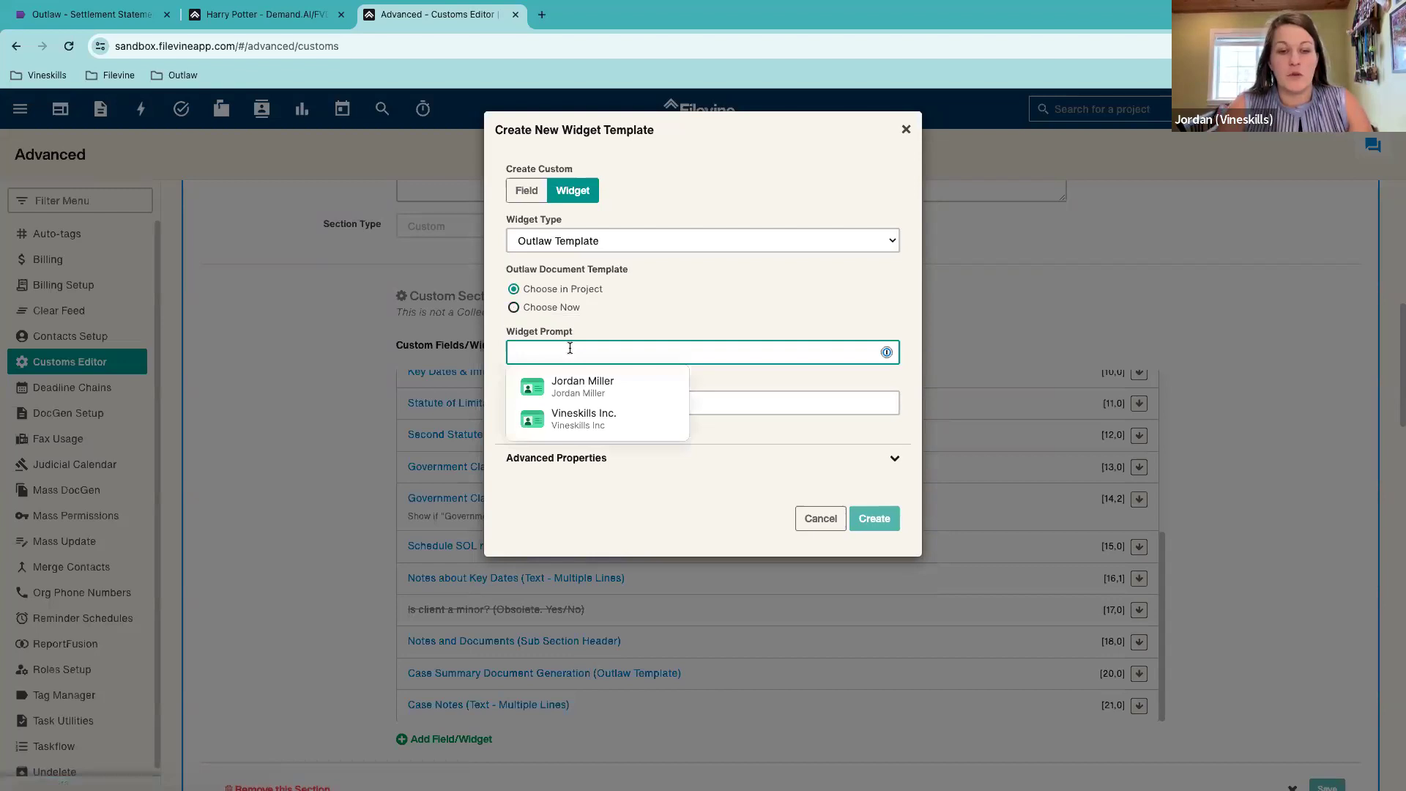
text(Case)
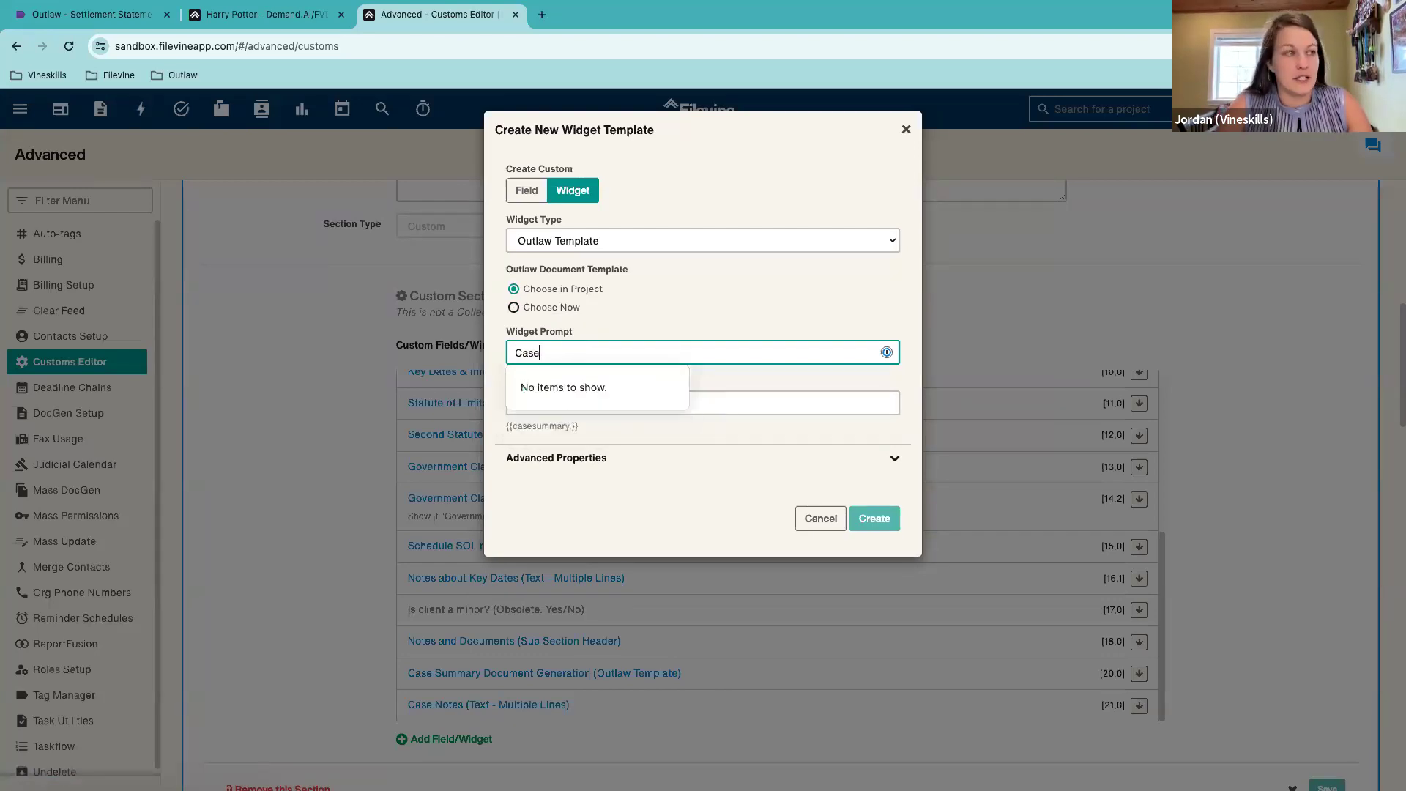
text( Summary FVDA)
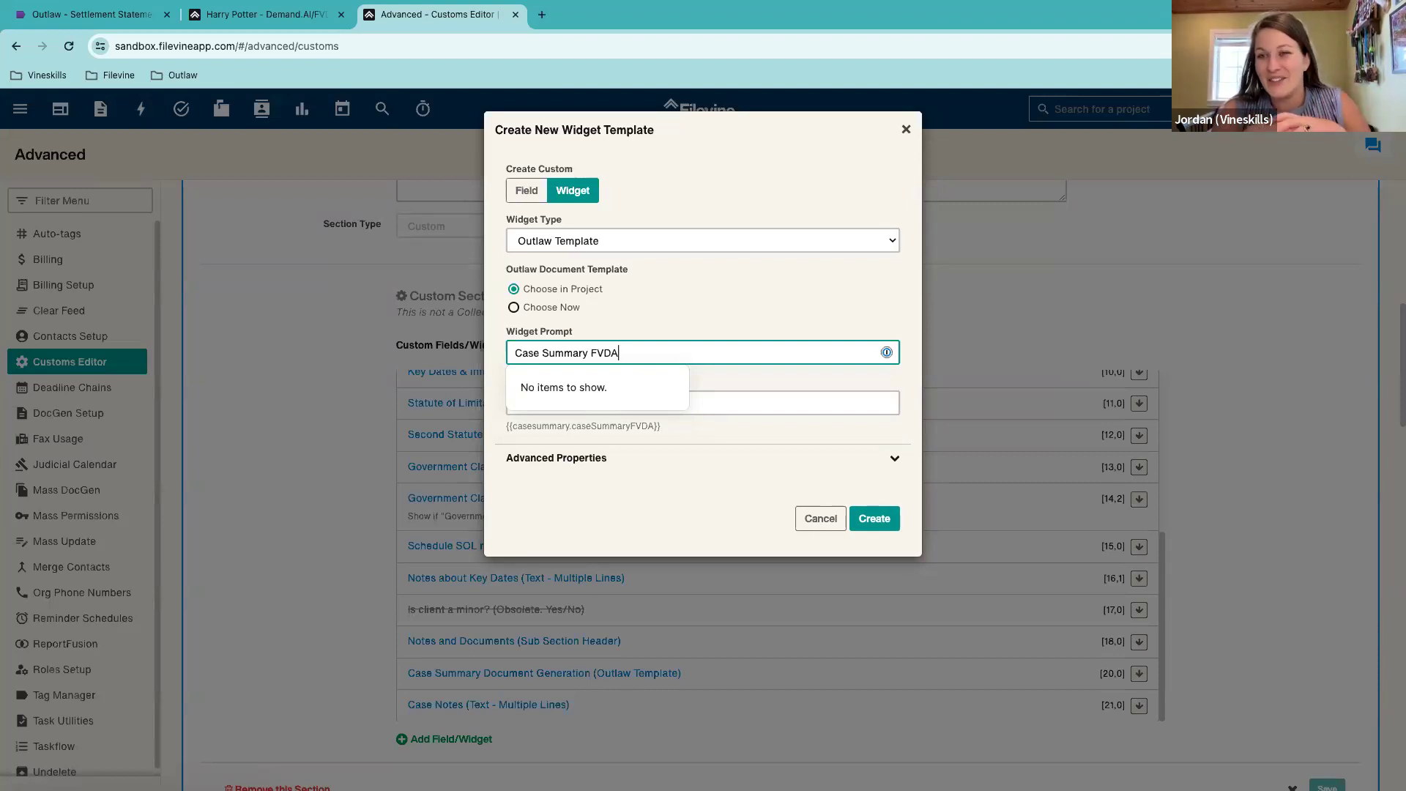
text(T)
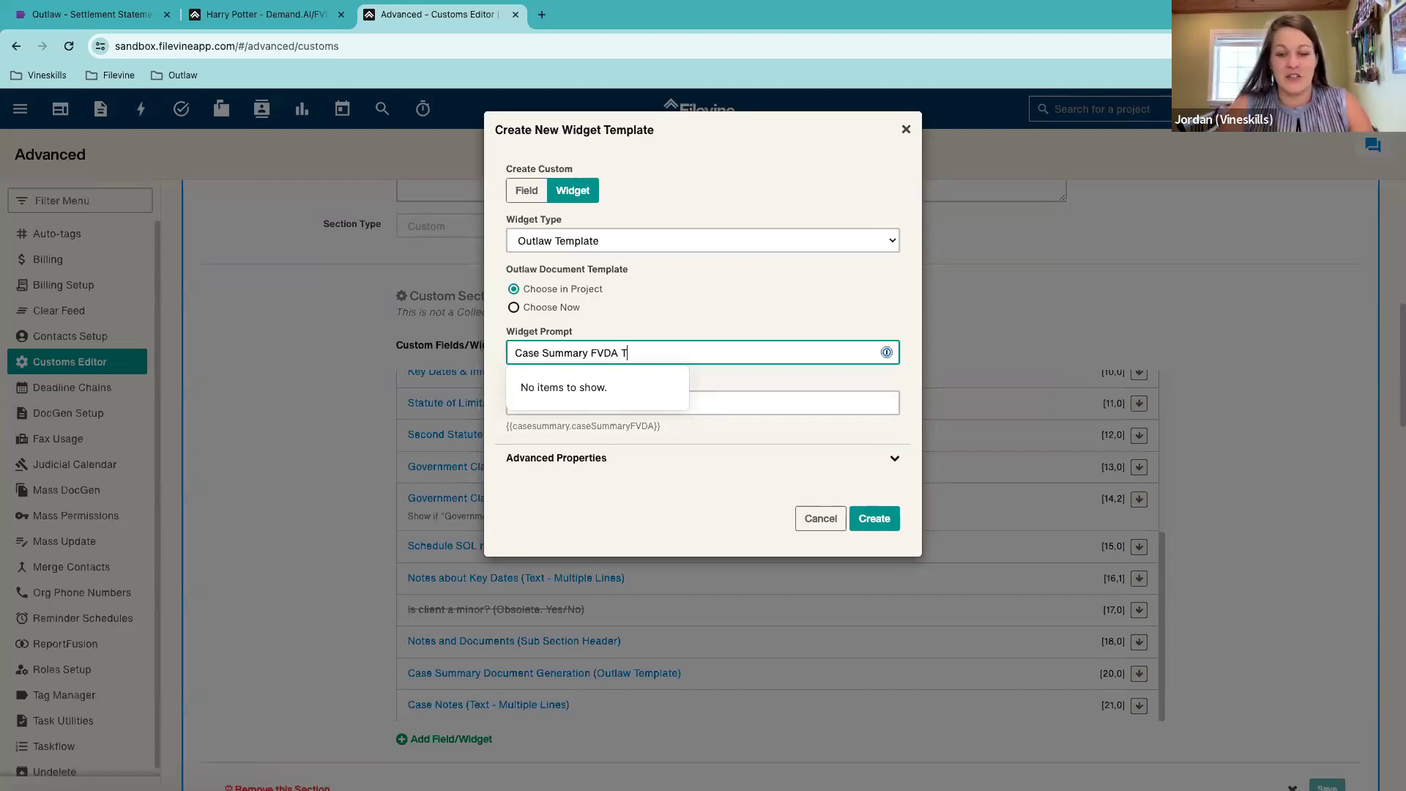
text(emplates)
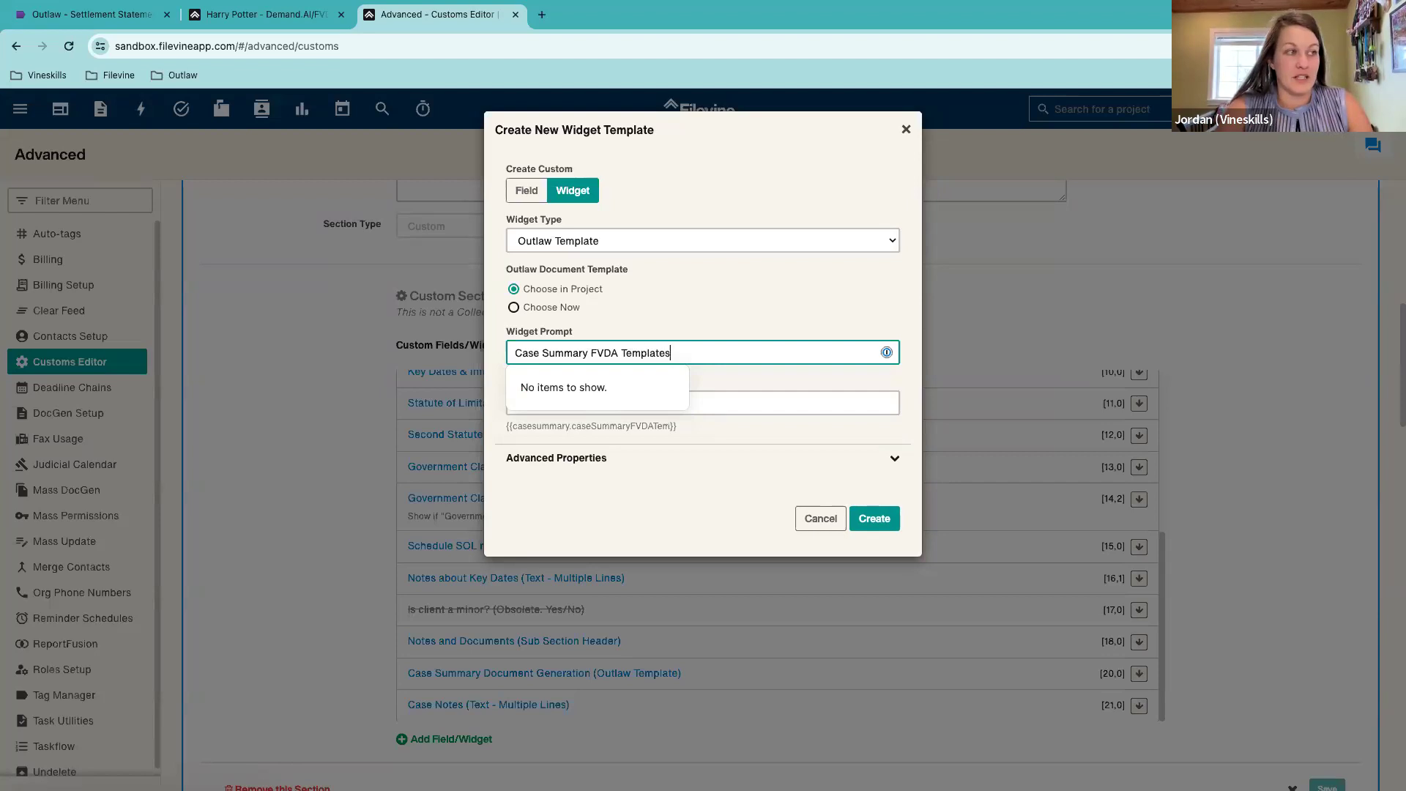
click(556, 458)
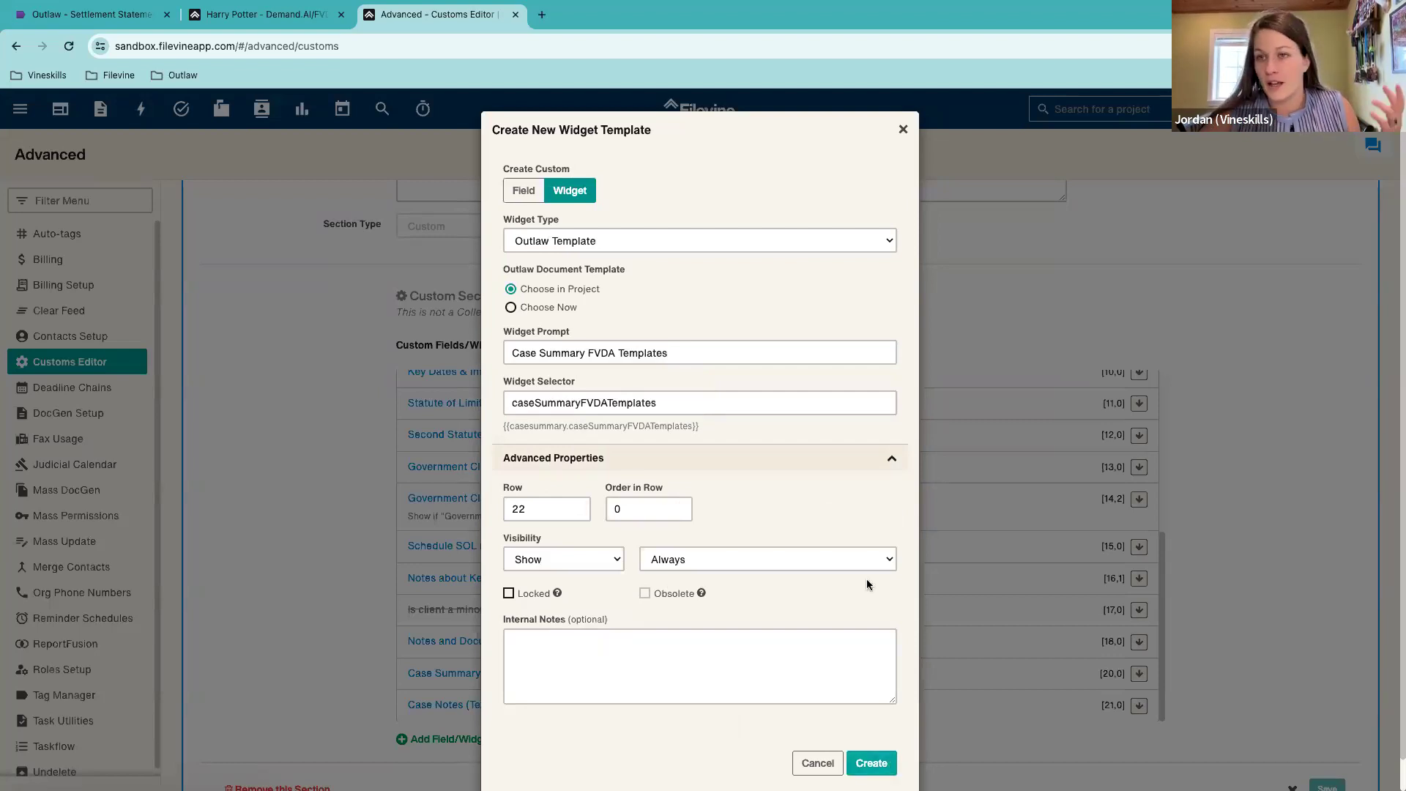
click(903, 129)
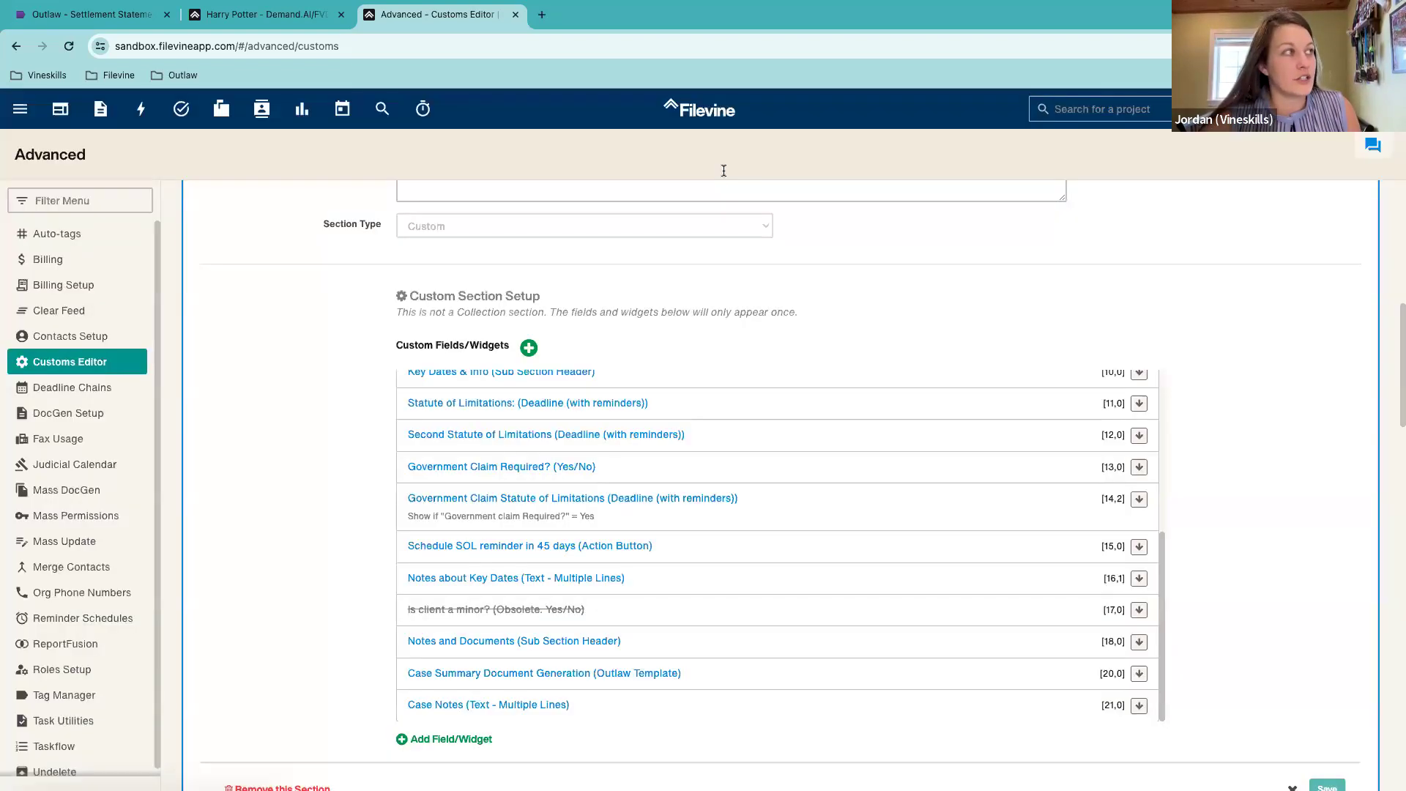
Step: Leave the Customs Editor and select the Settlement Statement template for Case Summary document generation in the Filevine project
scroll(686, 368, up, 3)
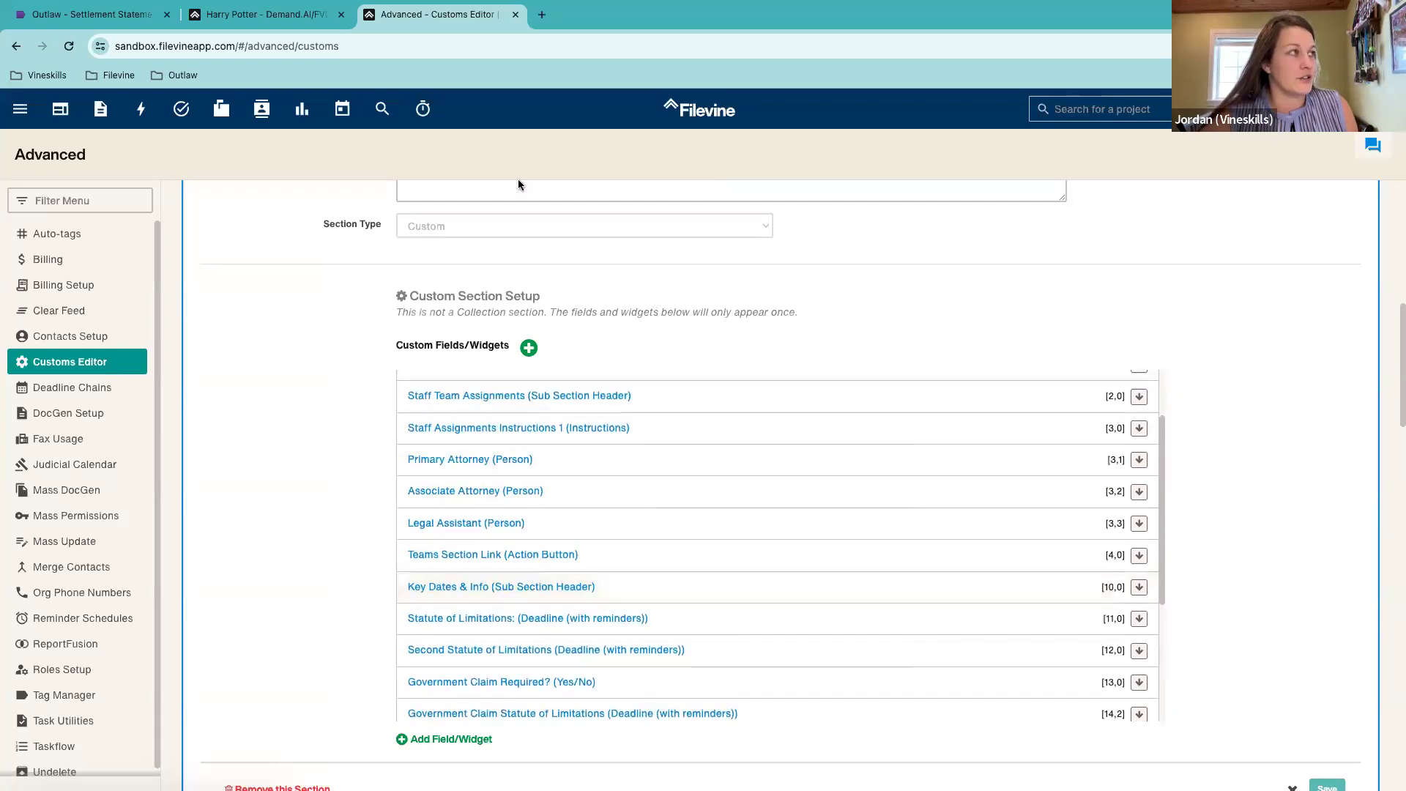
click(516, 15)
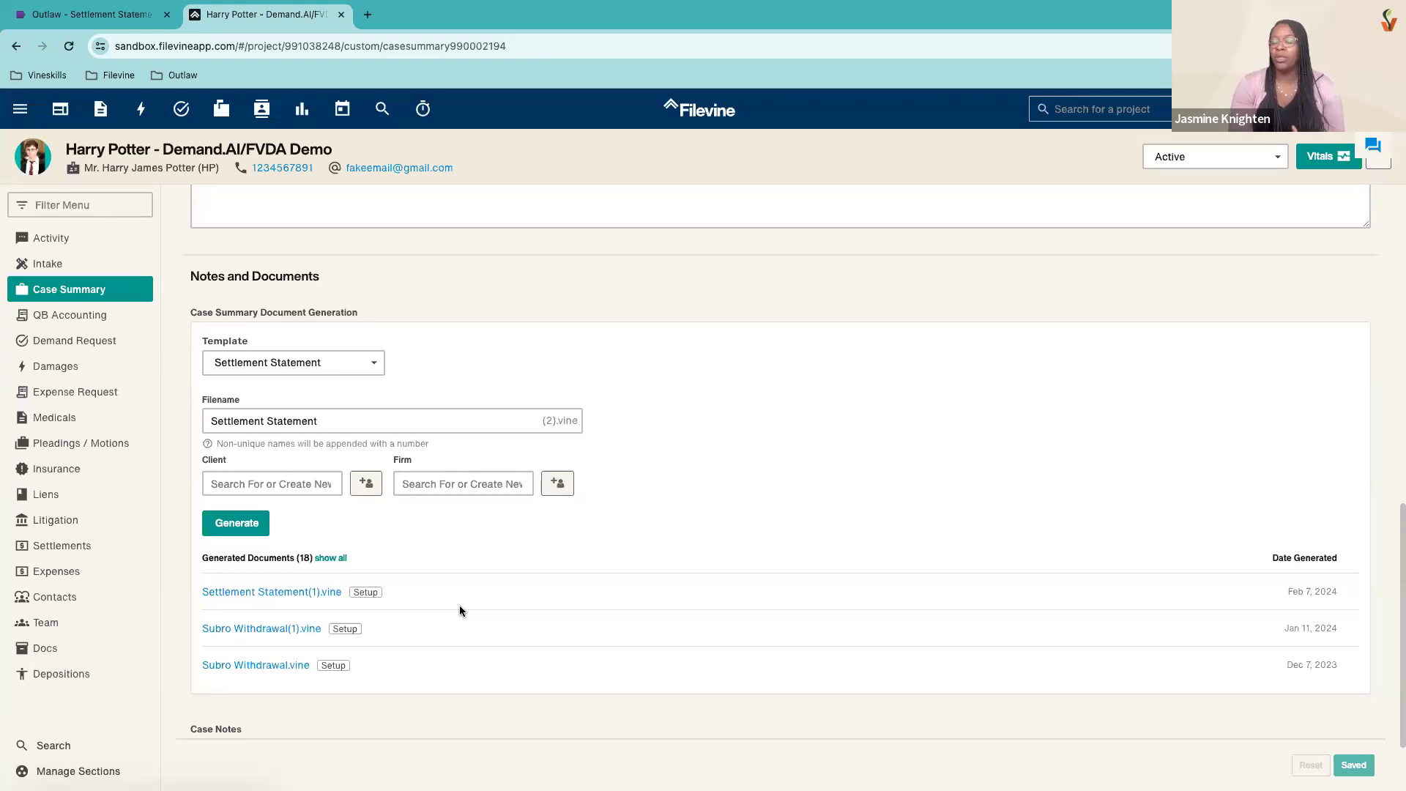
mouse_move(926, 761)
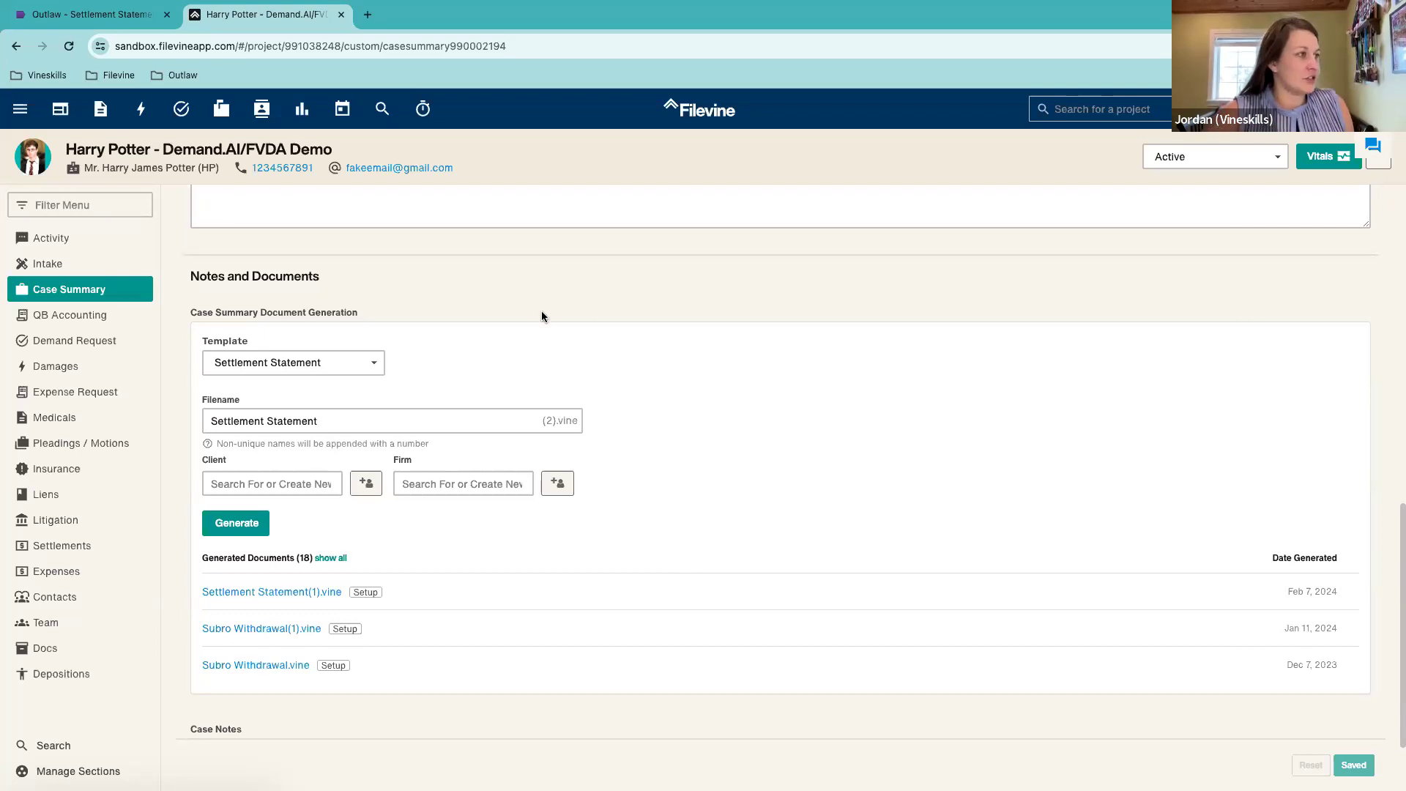
scroll(541, 316, up, 3)
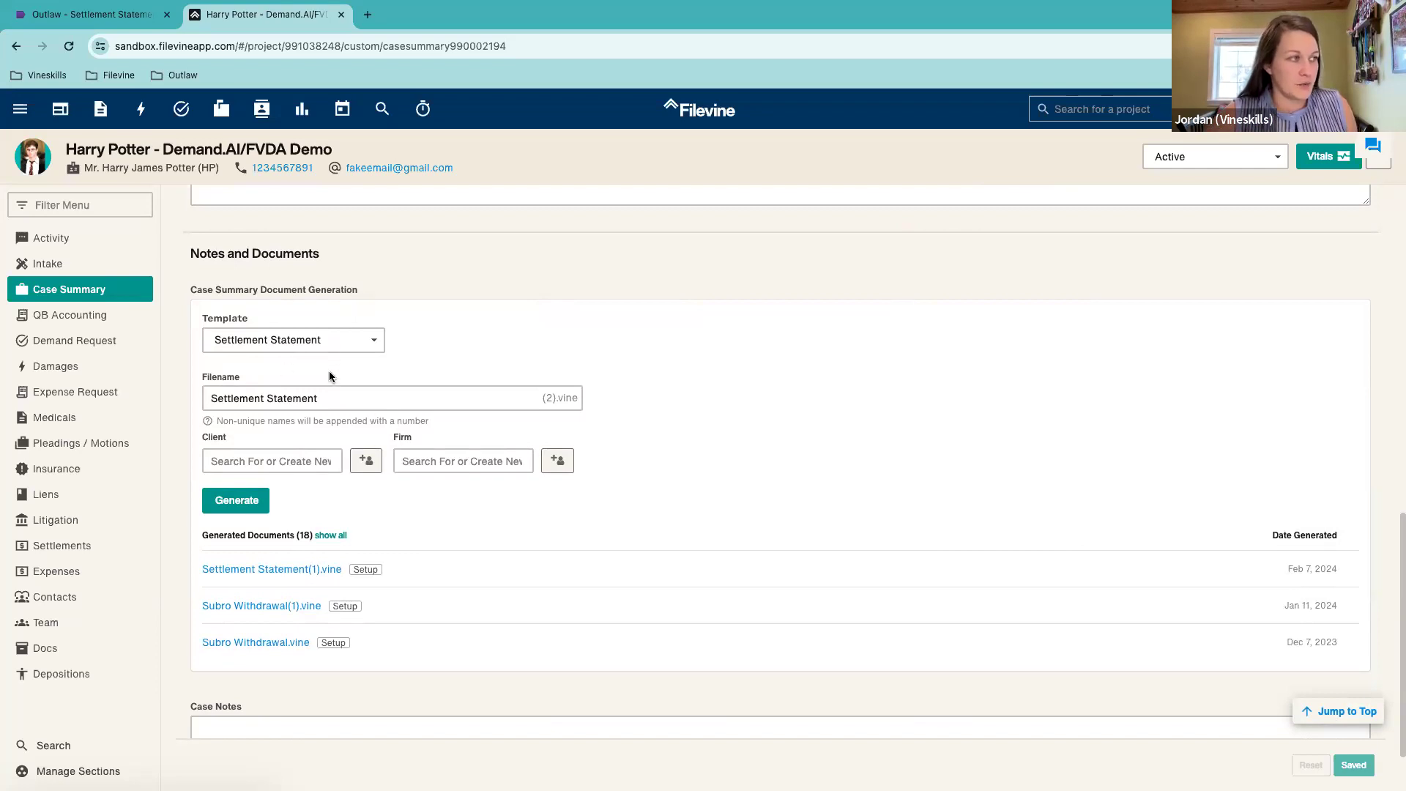
click(327, 340)
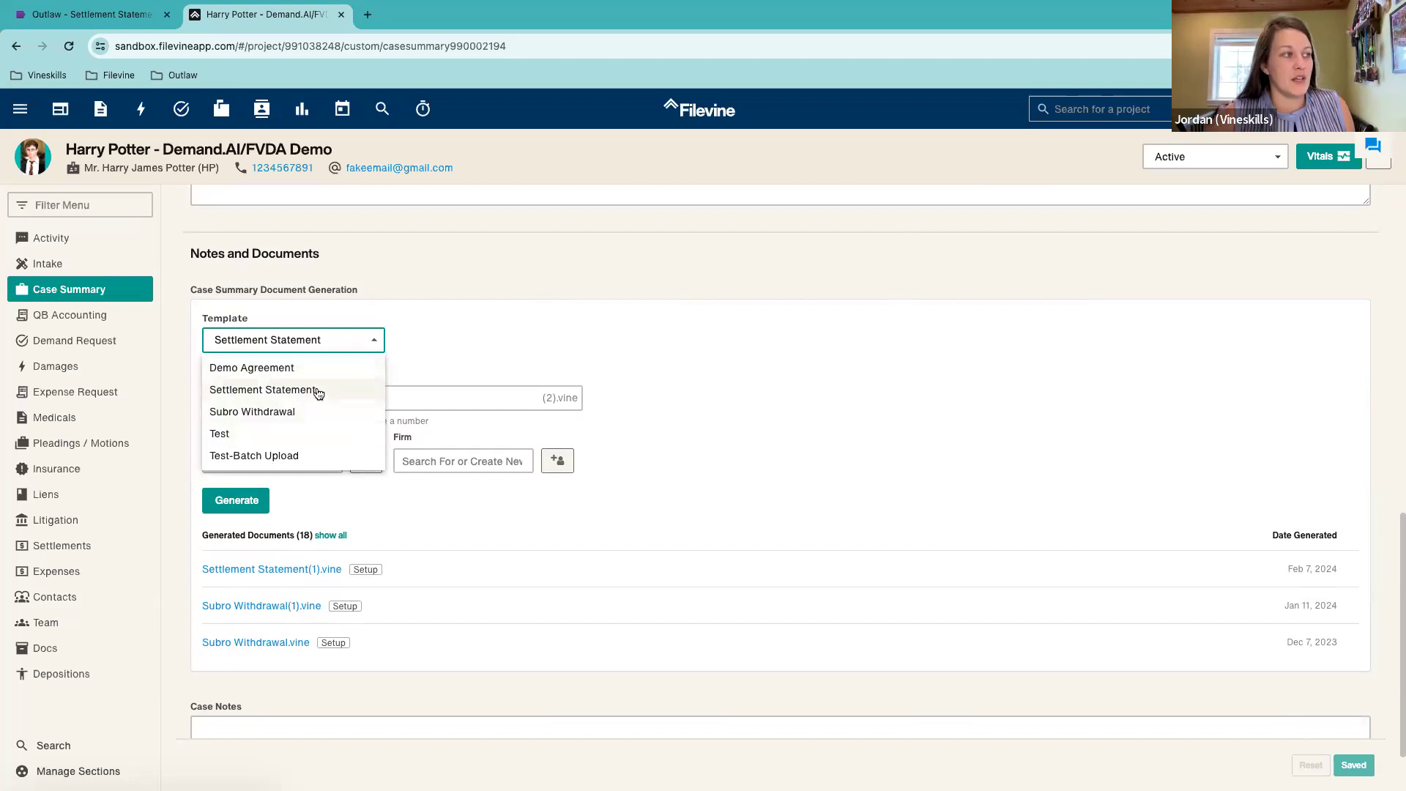
click(319, 394)
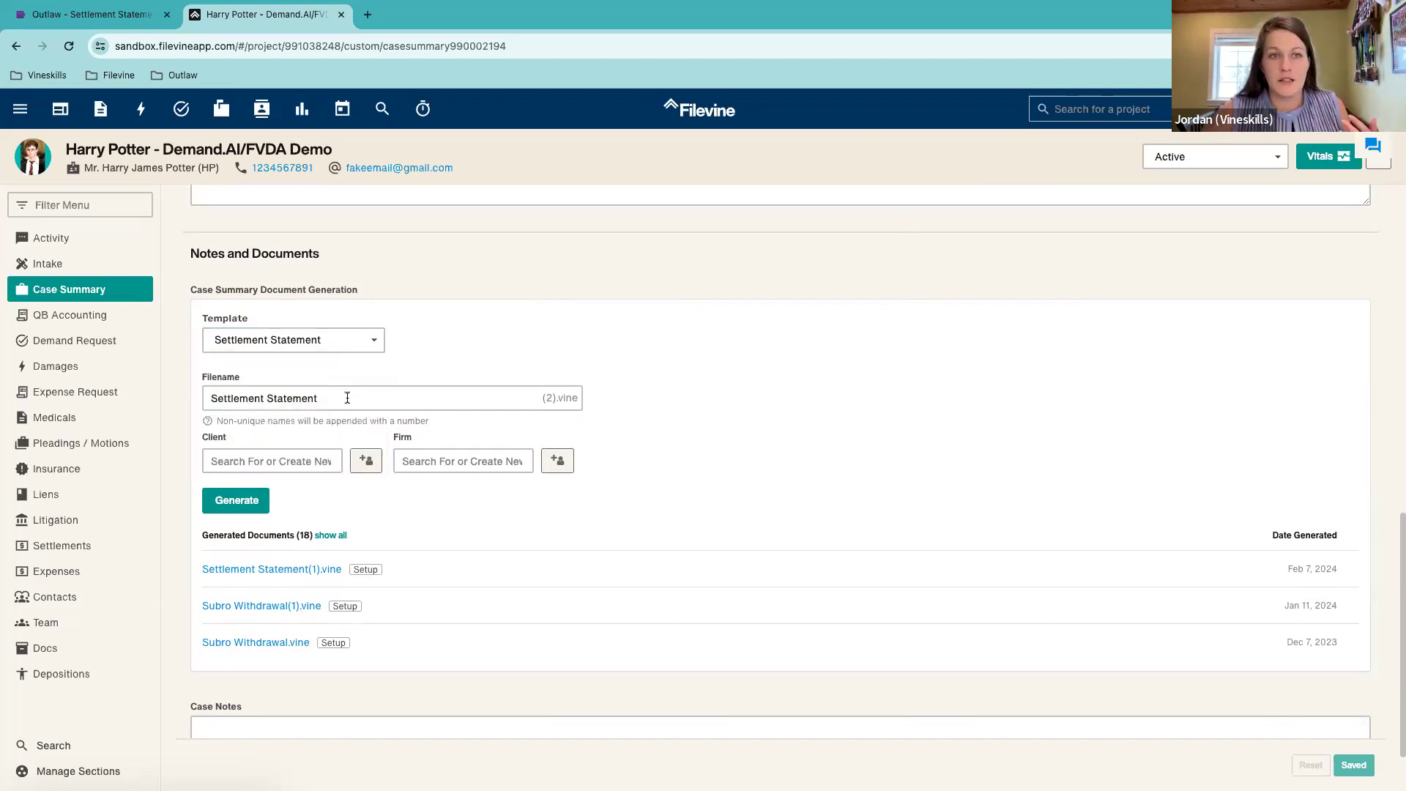
Step: Append a hyphen and the client's name to the Settlement Statement filename
click(347, 398)
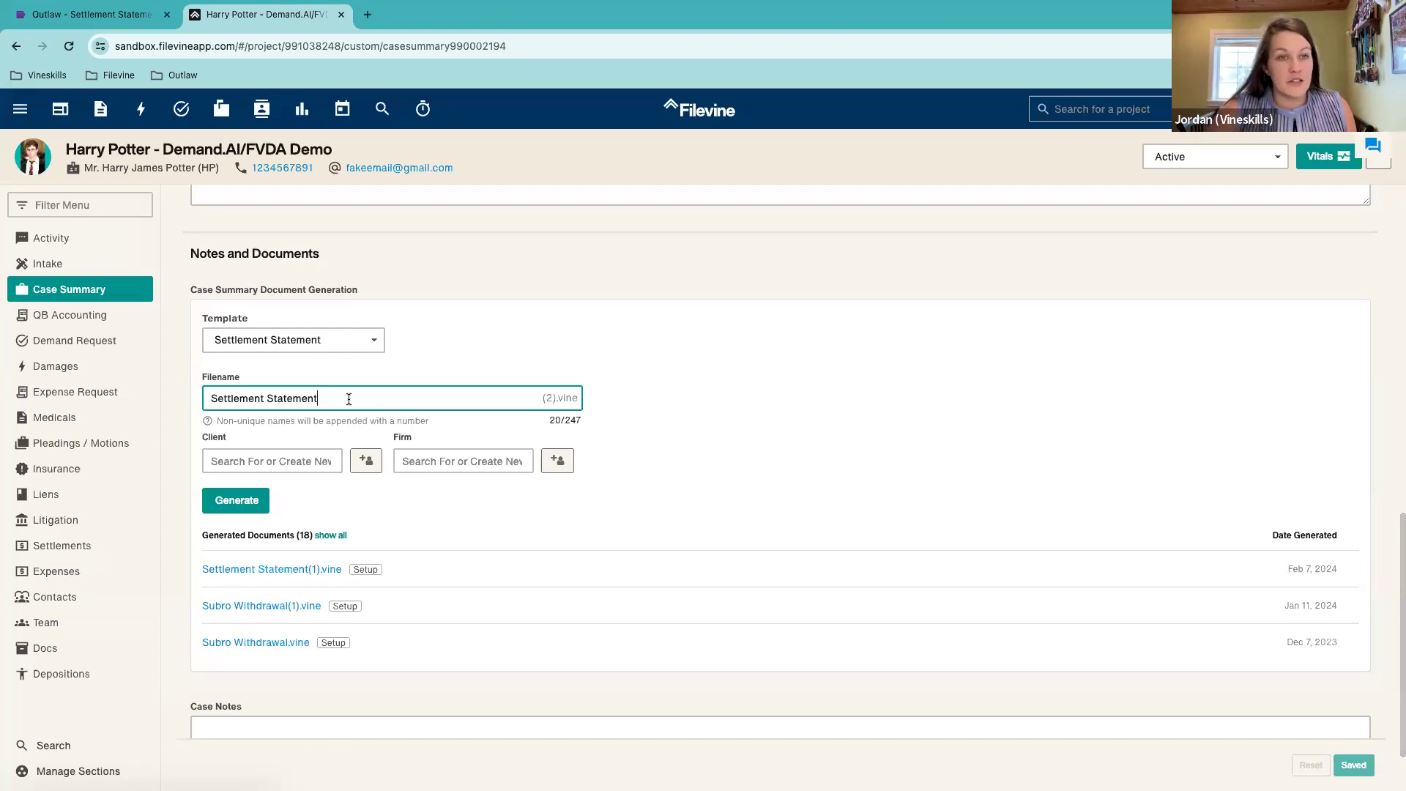
drag(210, 399, 319, 399)
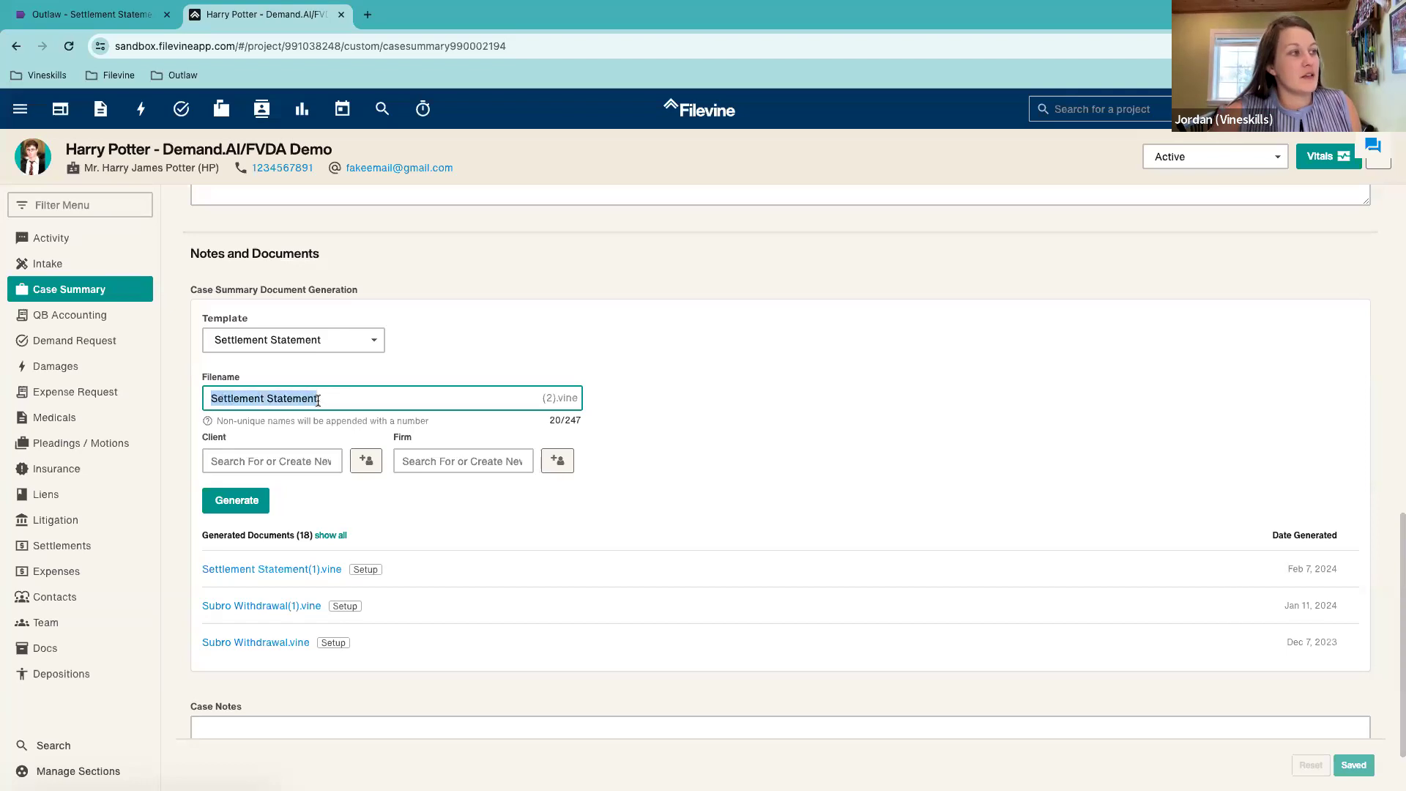
click(340, 398)
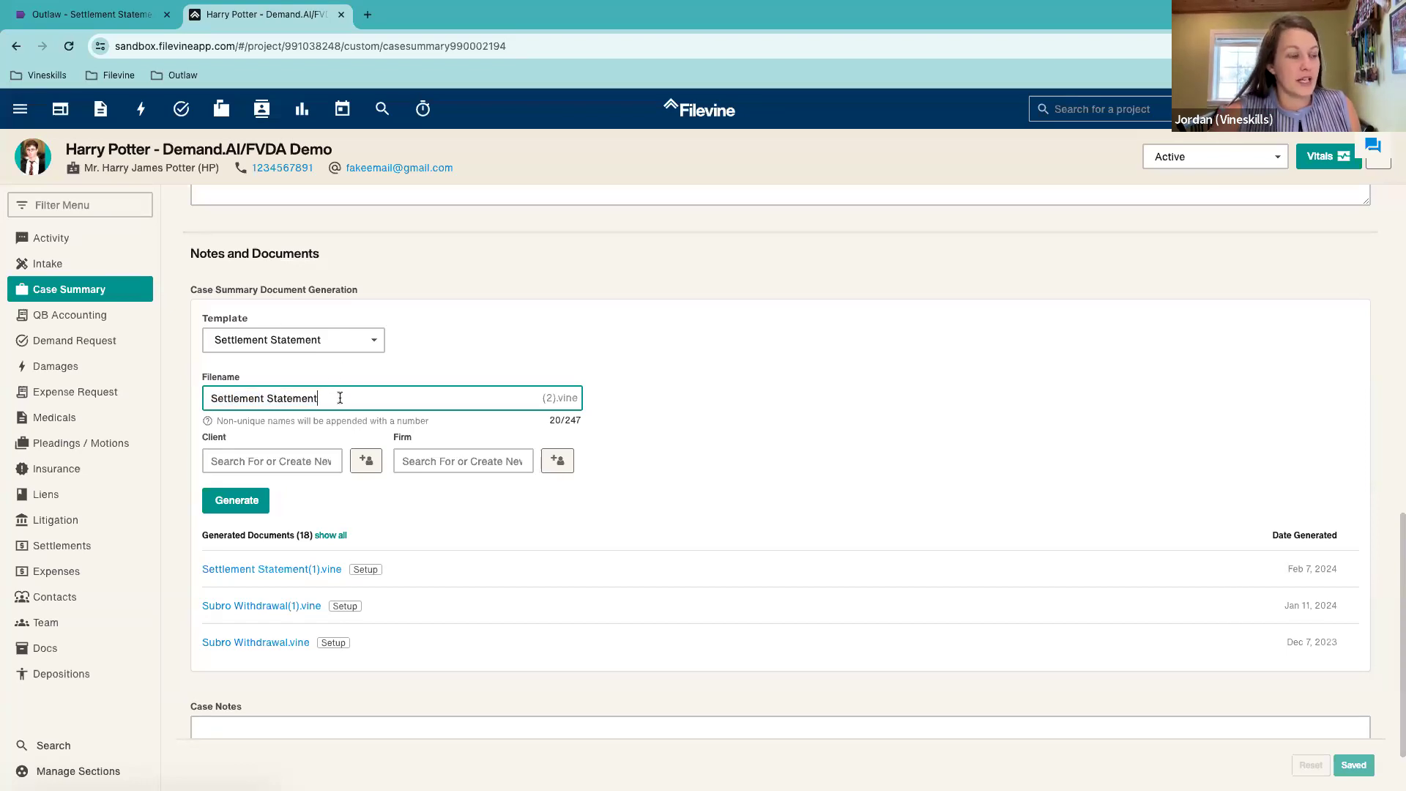
text(- )
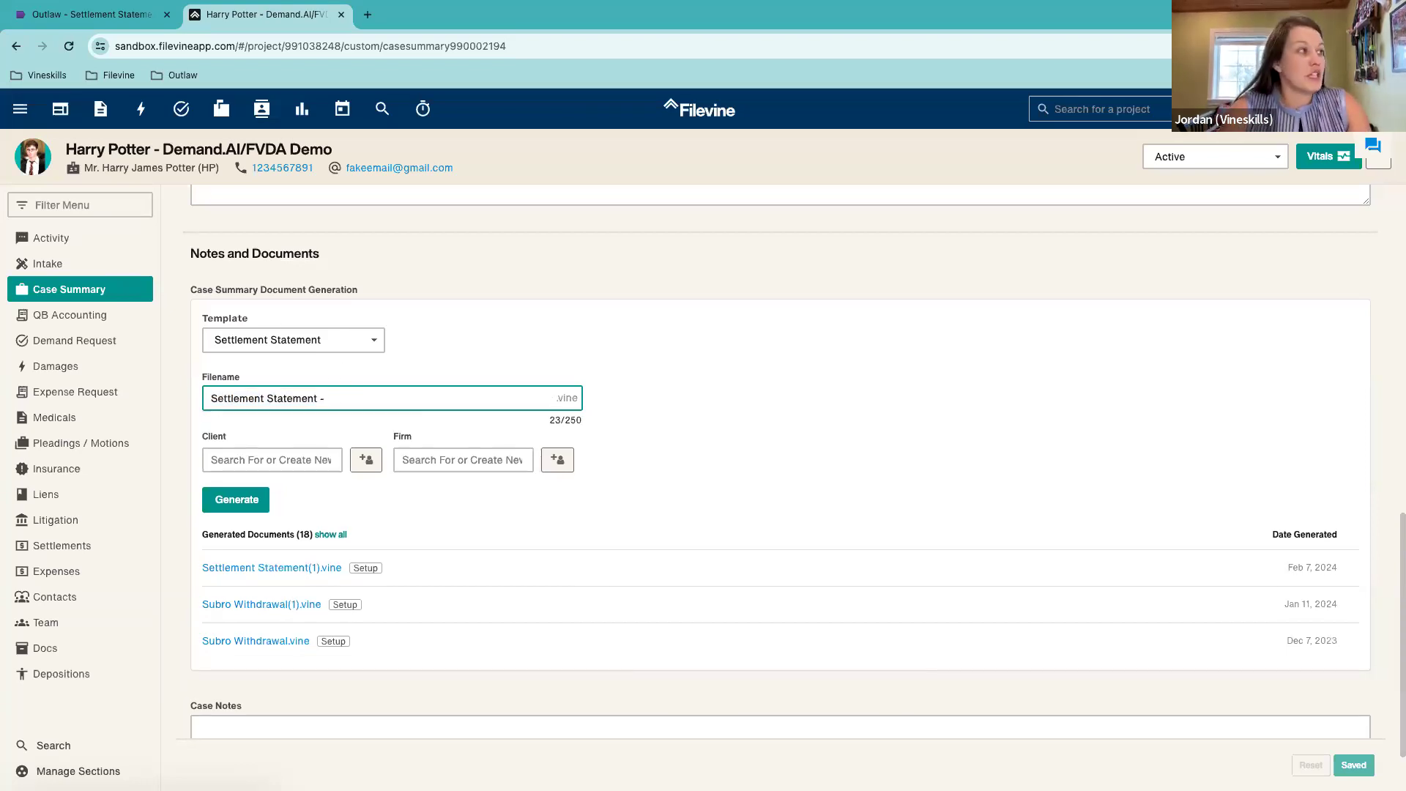
text(harry potter)
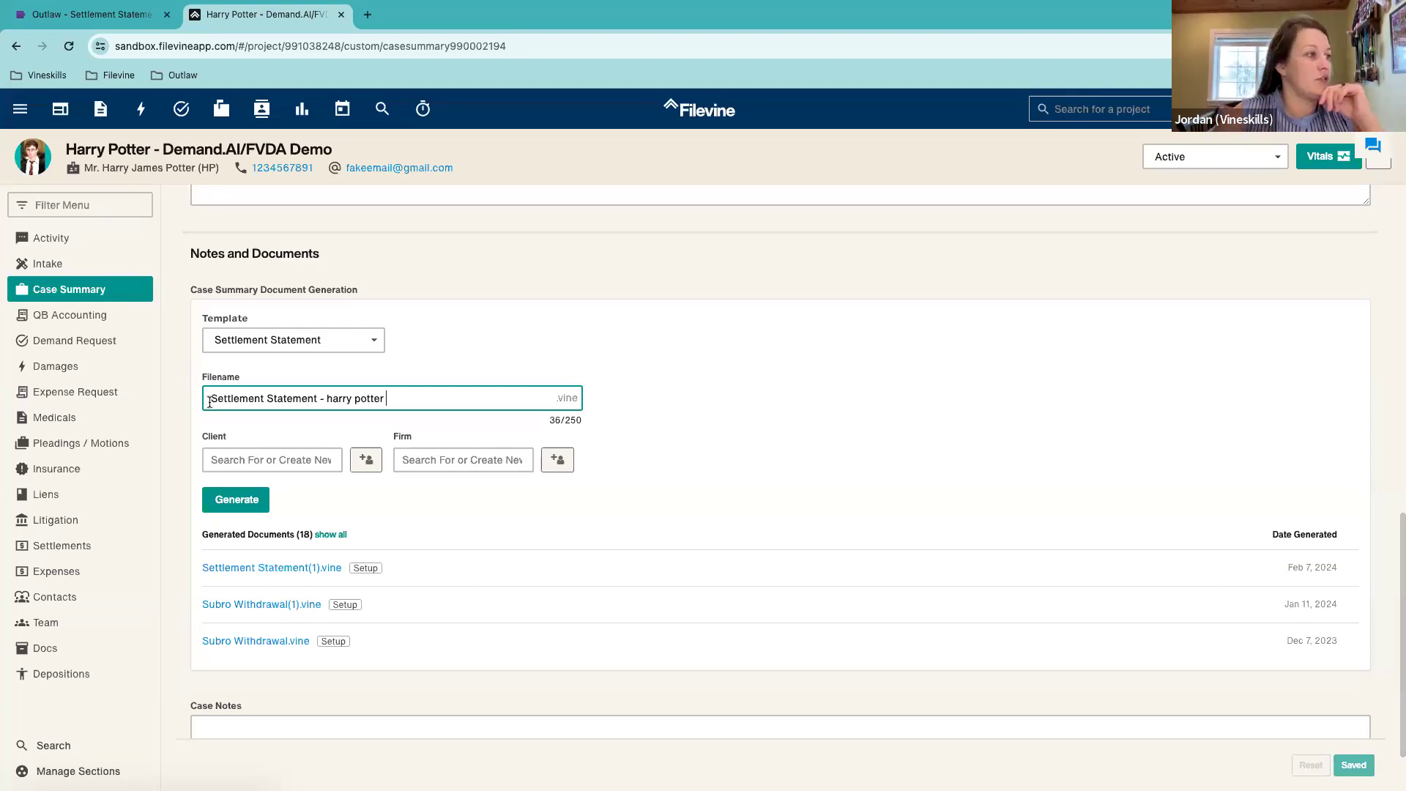
Step: Search the contacts by the client's first name and assign the matching Client and Plaintiff contact as the document's Client party
click(286, 460)
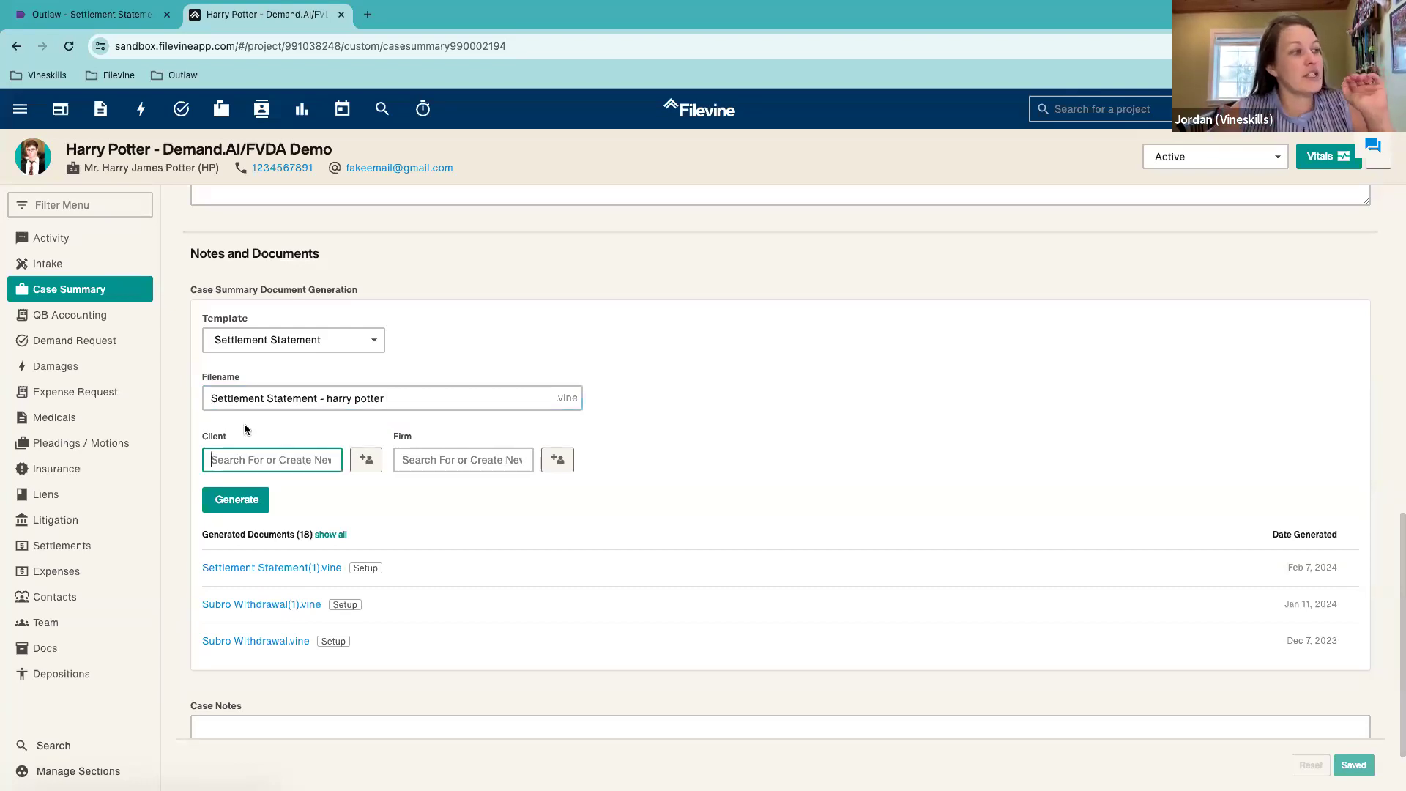
drag(204, 437, 227, 438)
click(266, 459)
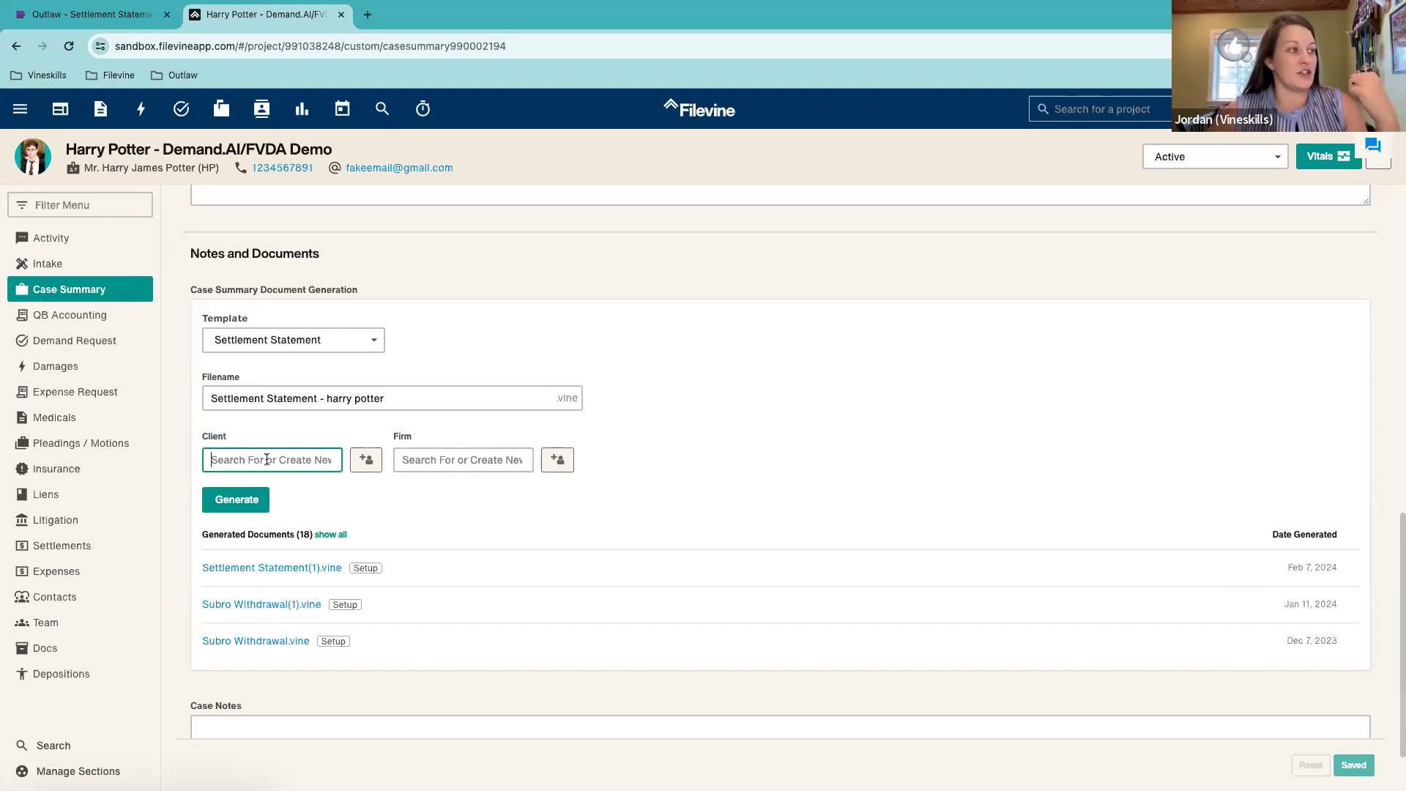
text(harry)
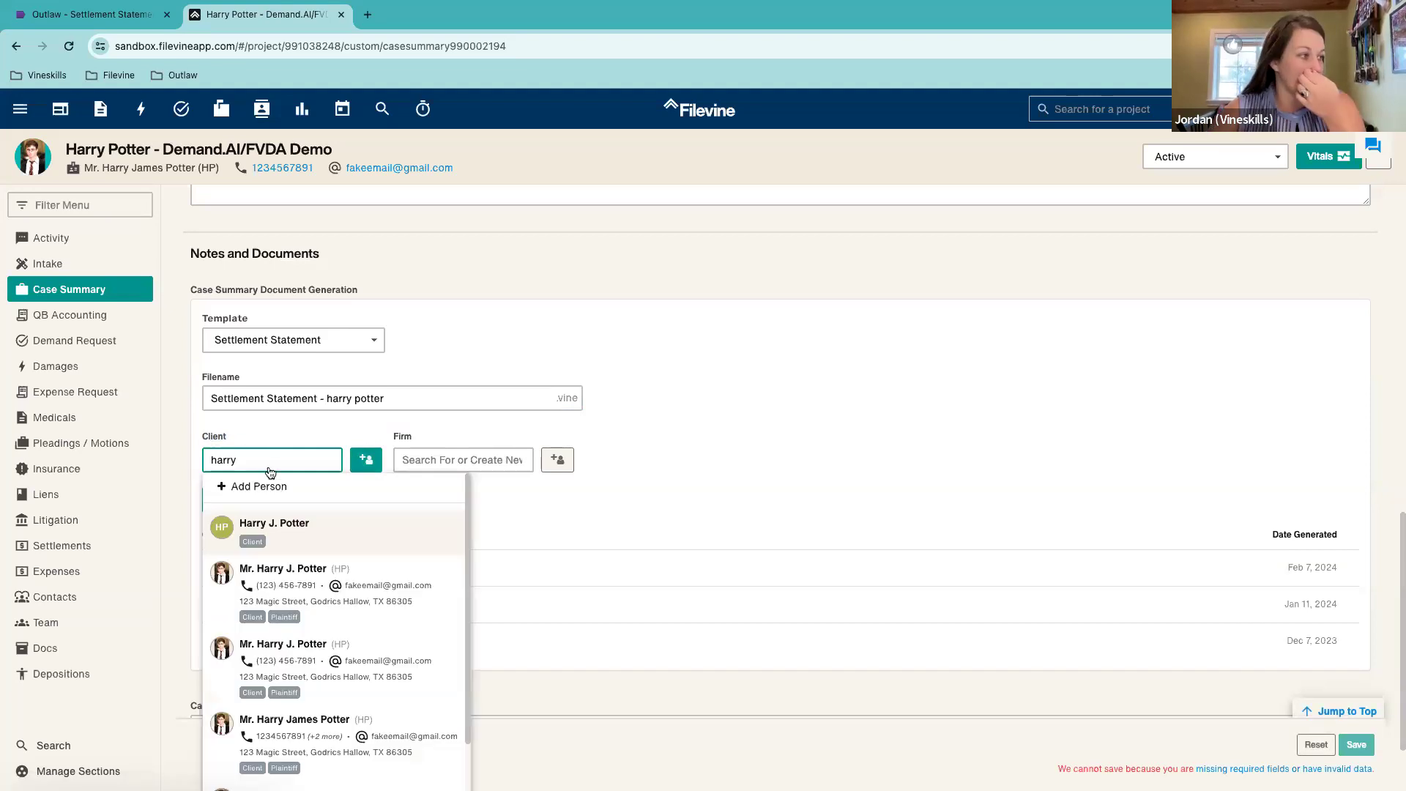
click(328, 603)
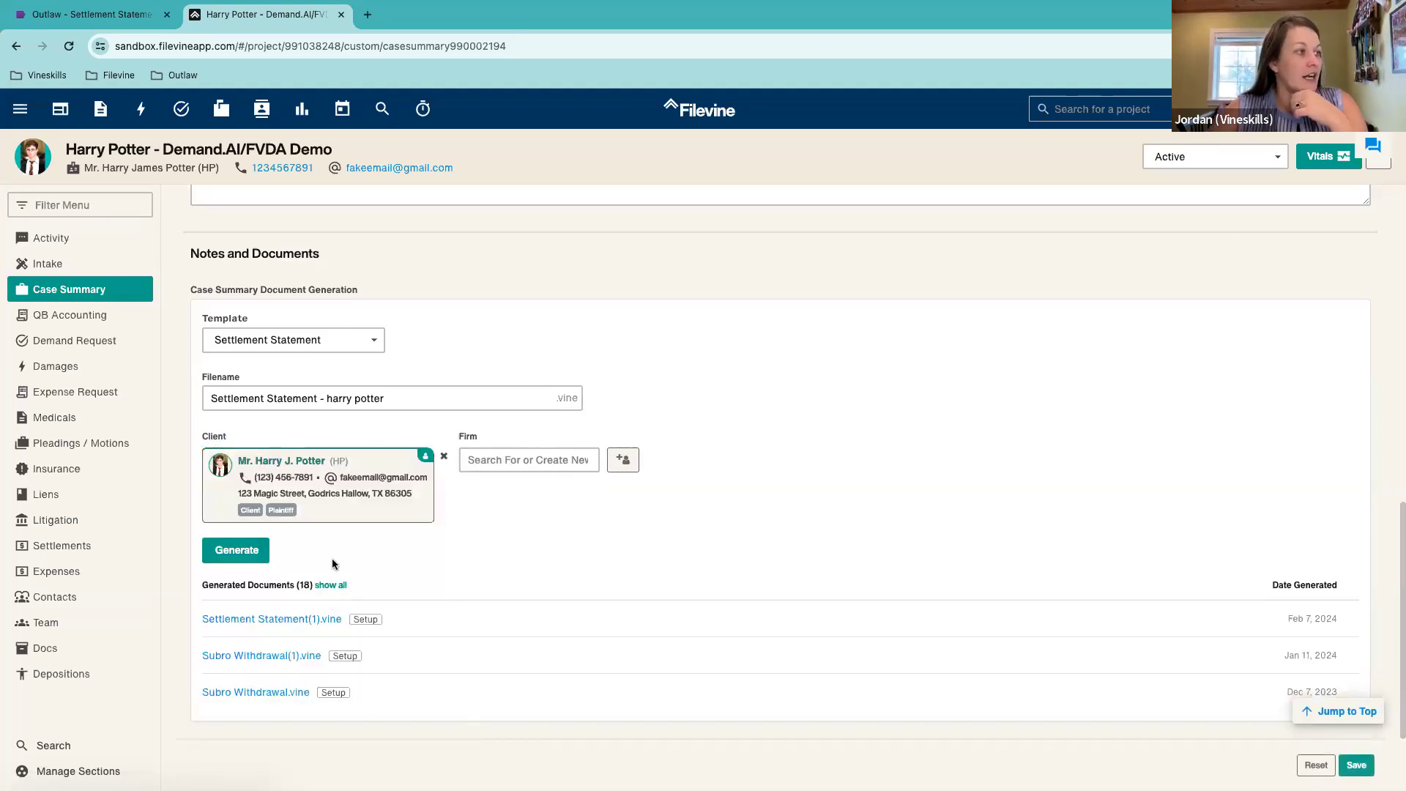
Step: Search the contacts by the attorney's first name and assign the matching Firm Staff contact as the document's Firm party
click(505, 458)
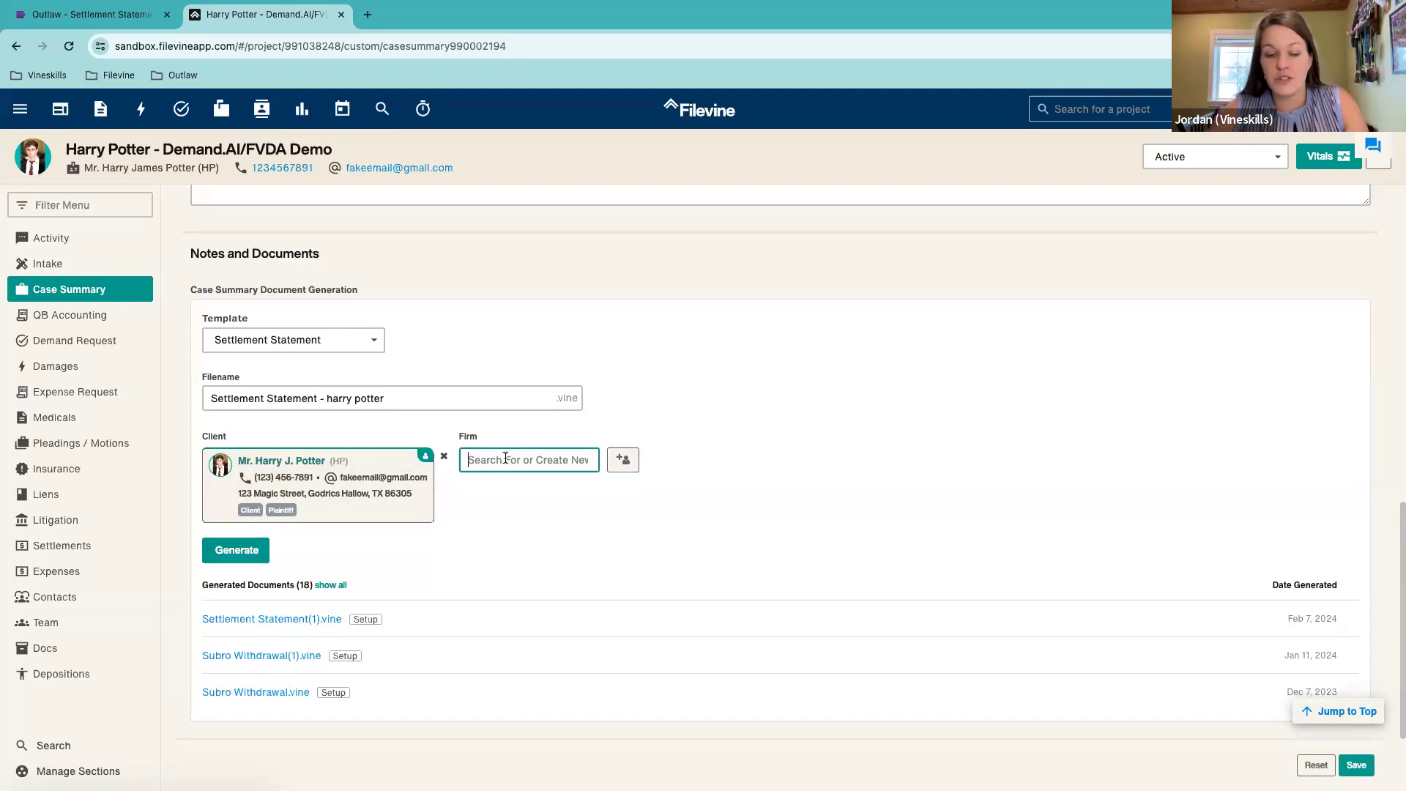
text(alb)
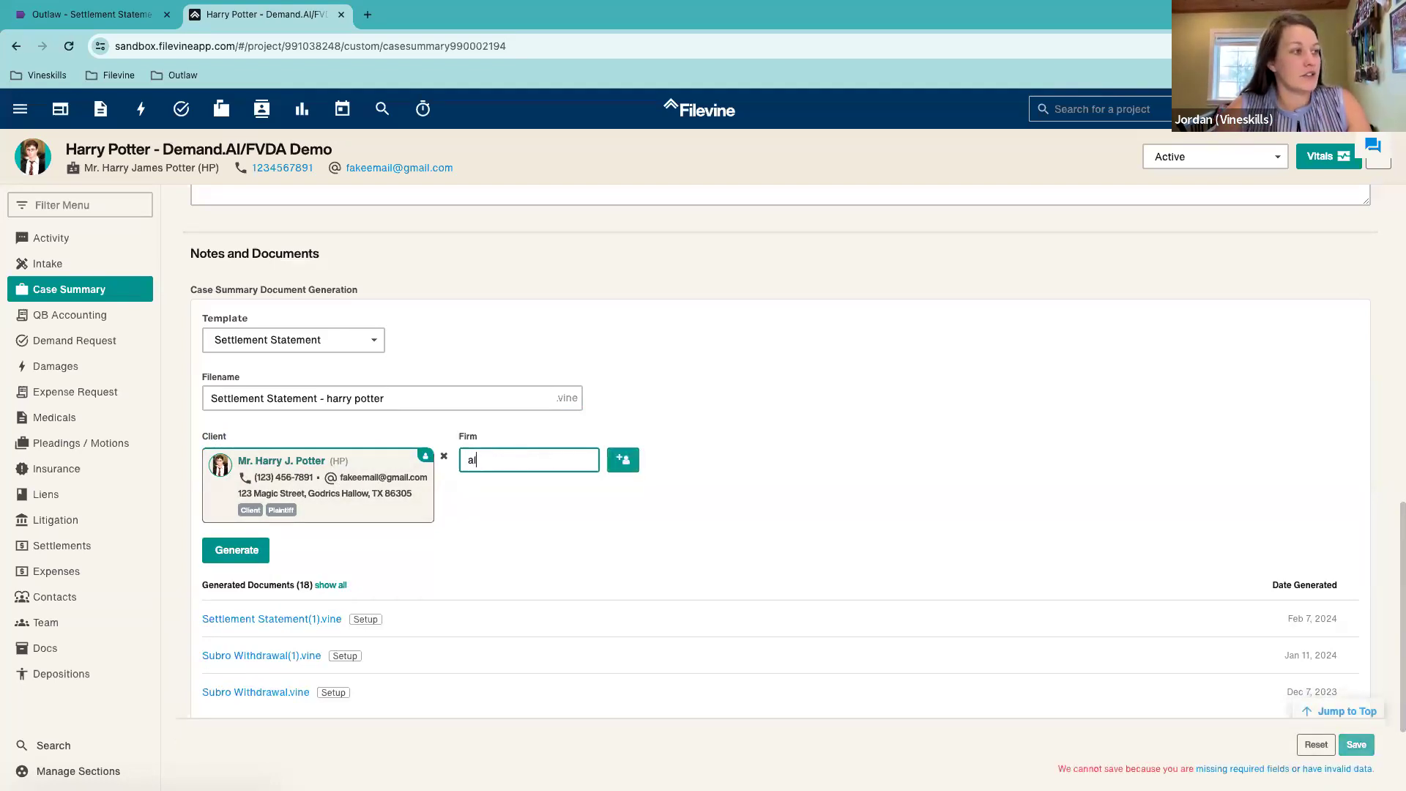
key(BackSpace)
key(BackSpace)
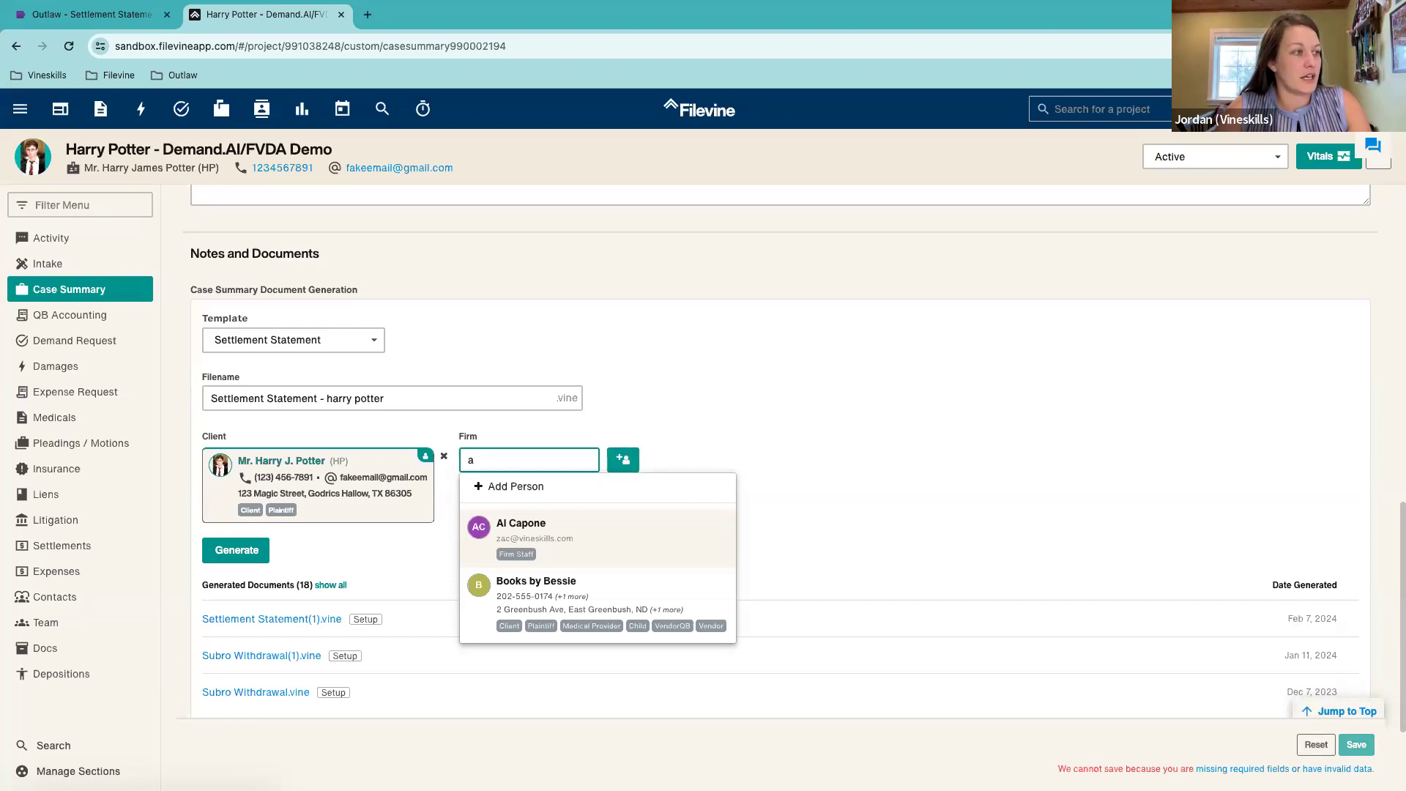
text(l)
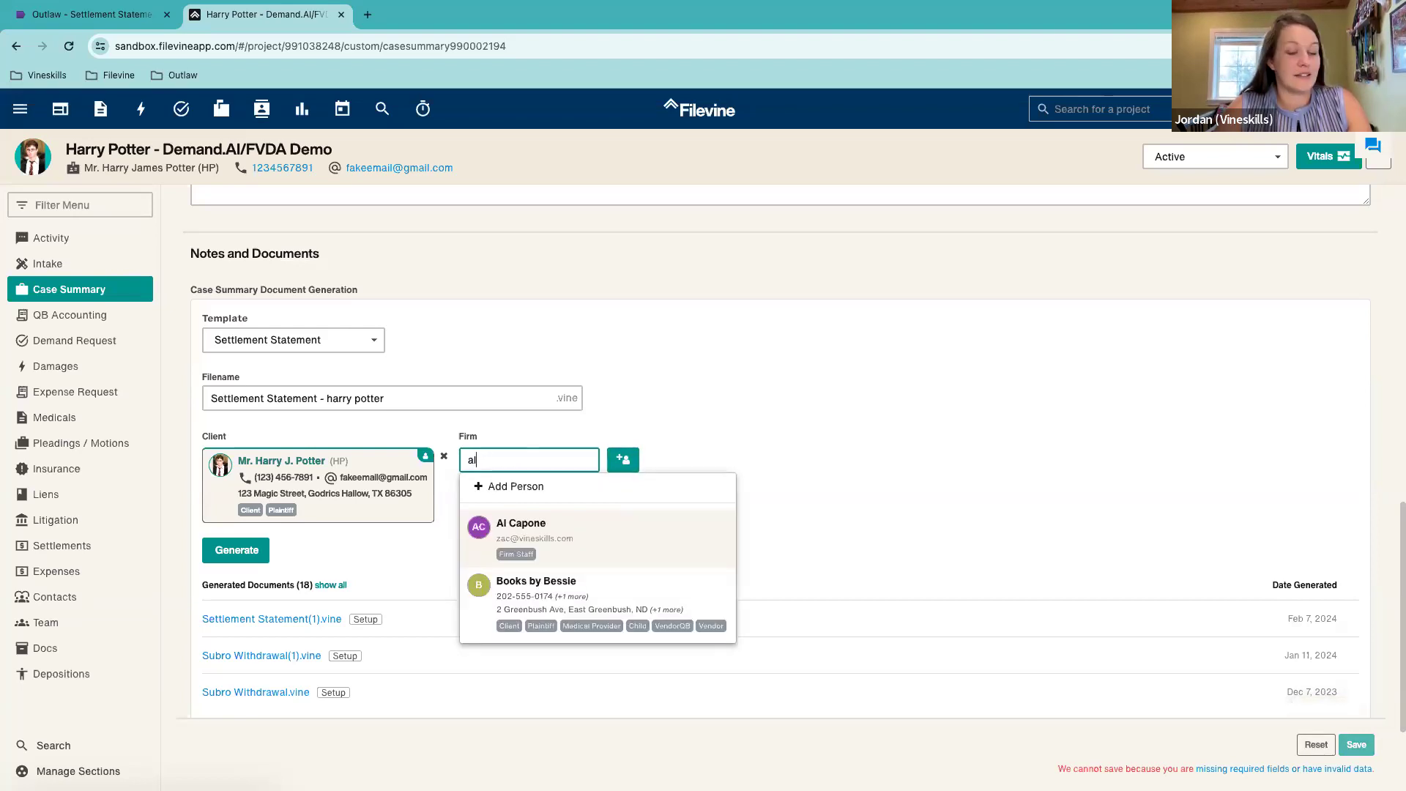
text(bus)
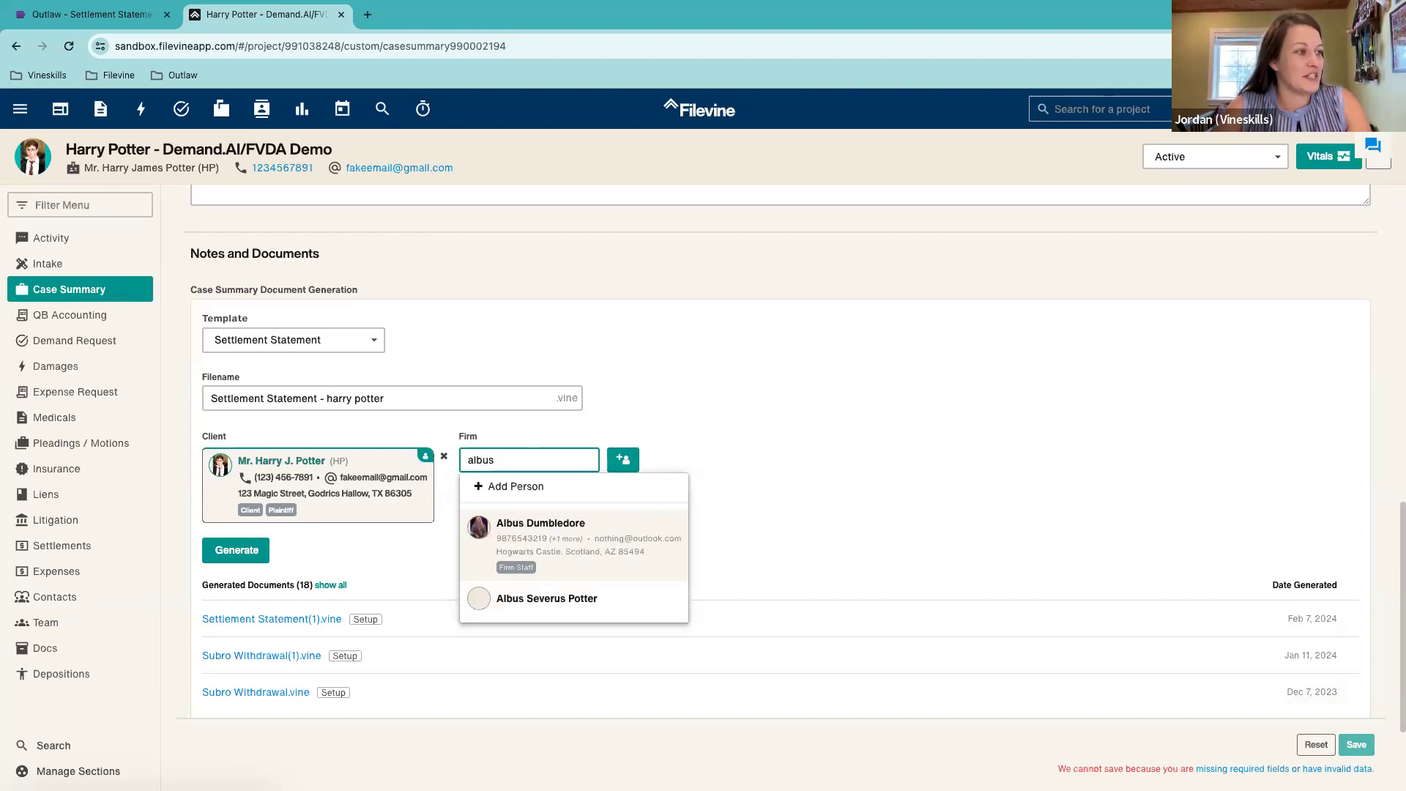
click(567, 557)
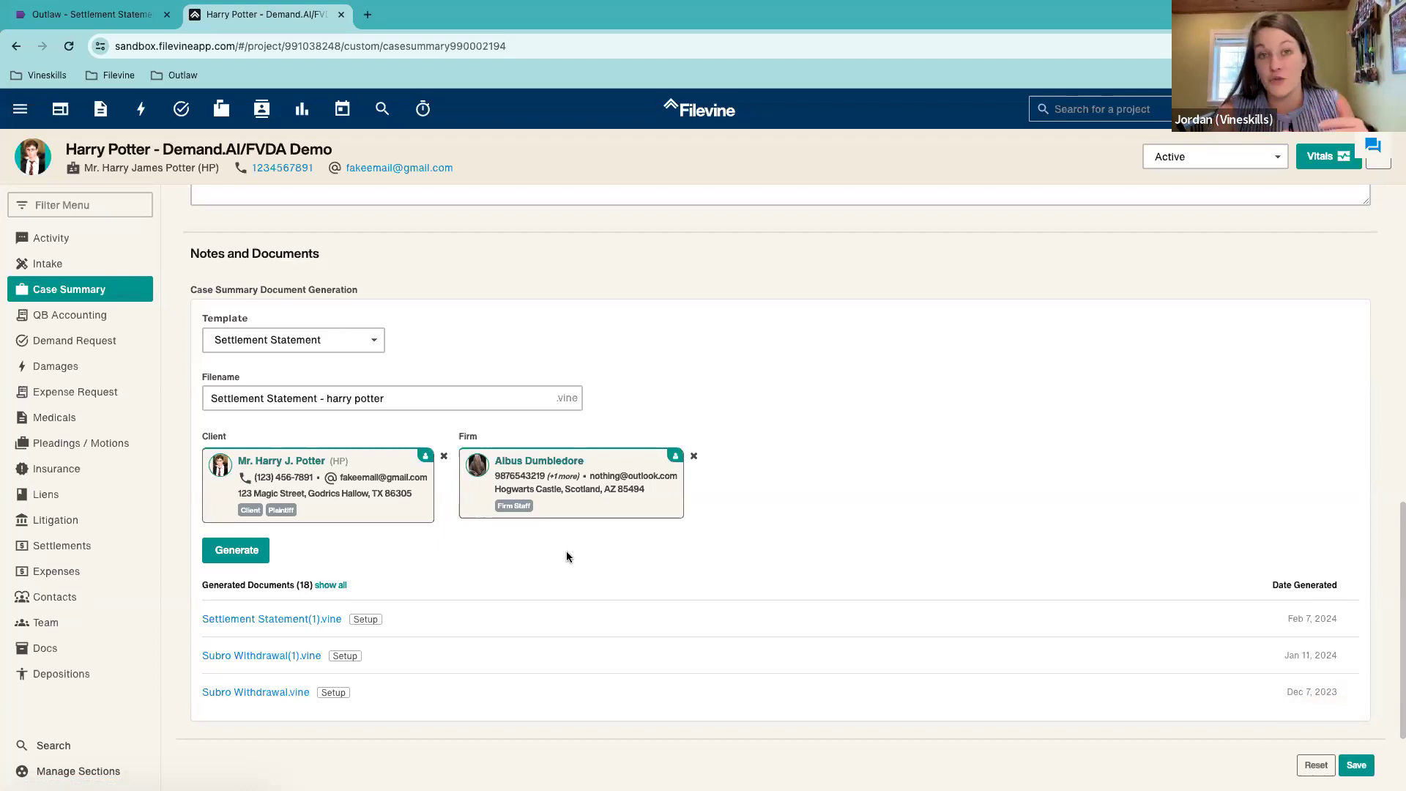
Step: In the Outlaw template's signature section, remove the Firm signature block and add Firm back as a signatory
click(102, 17)
scroll(621, 498, down, 15)
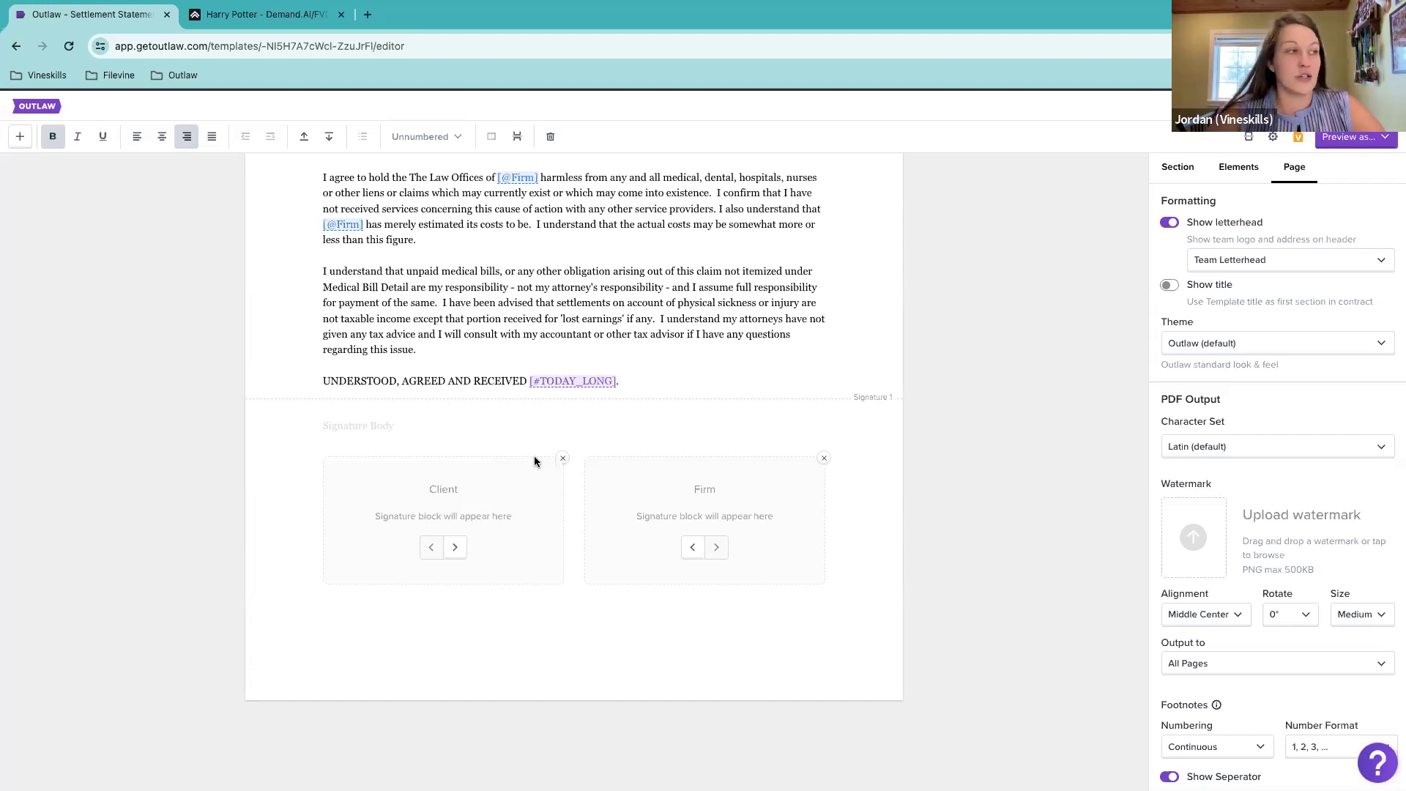
click(824, 460)
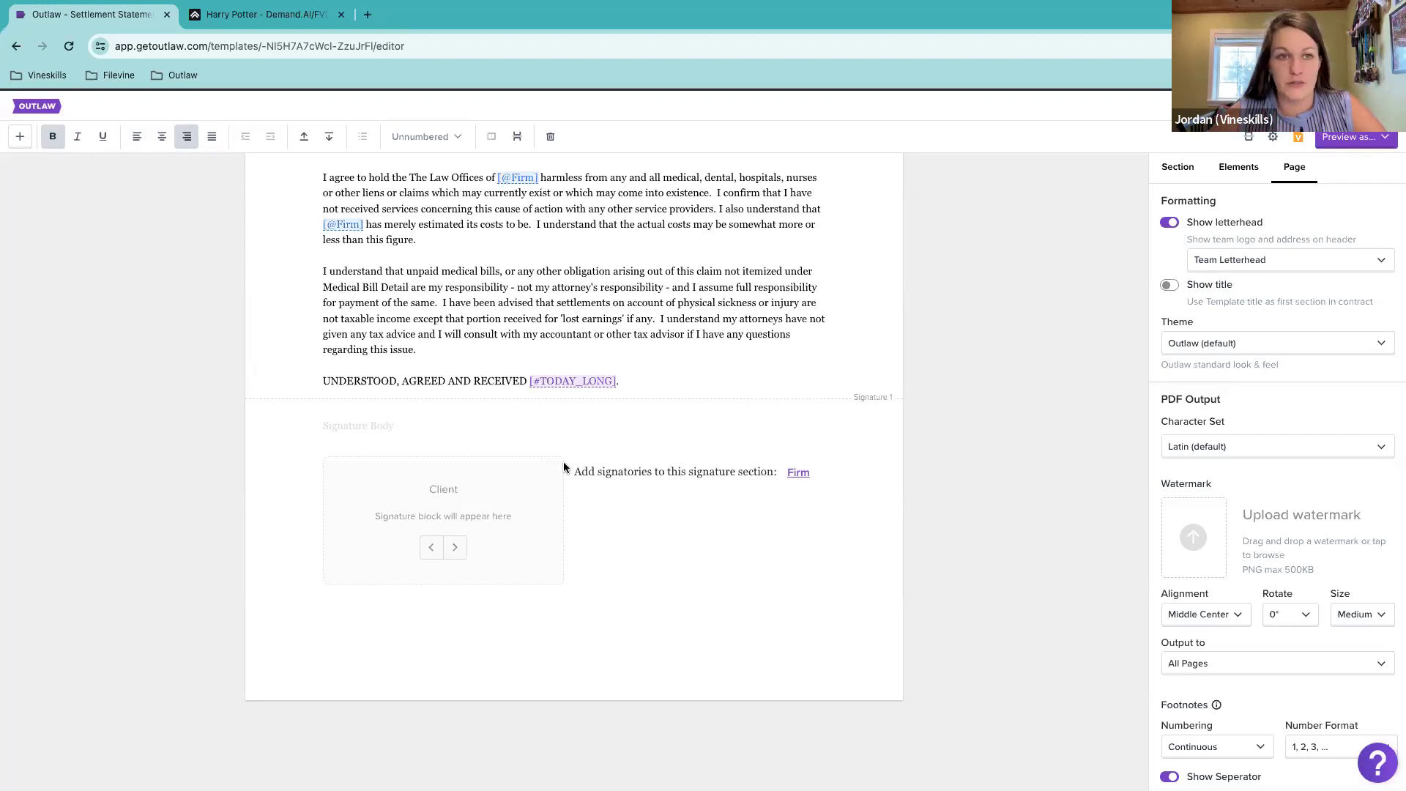
click(798, 474)
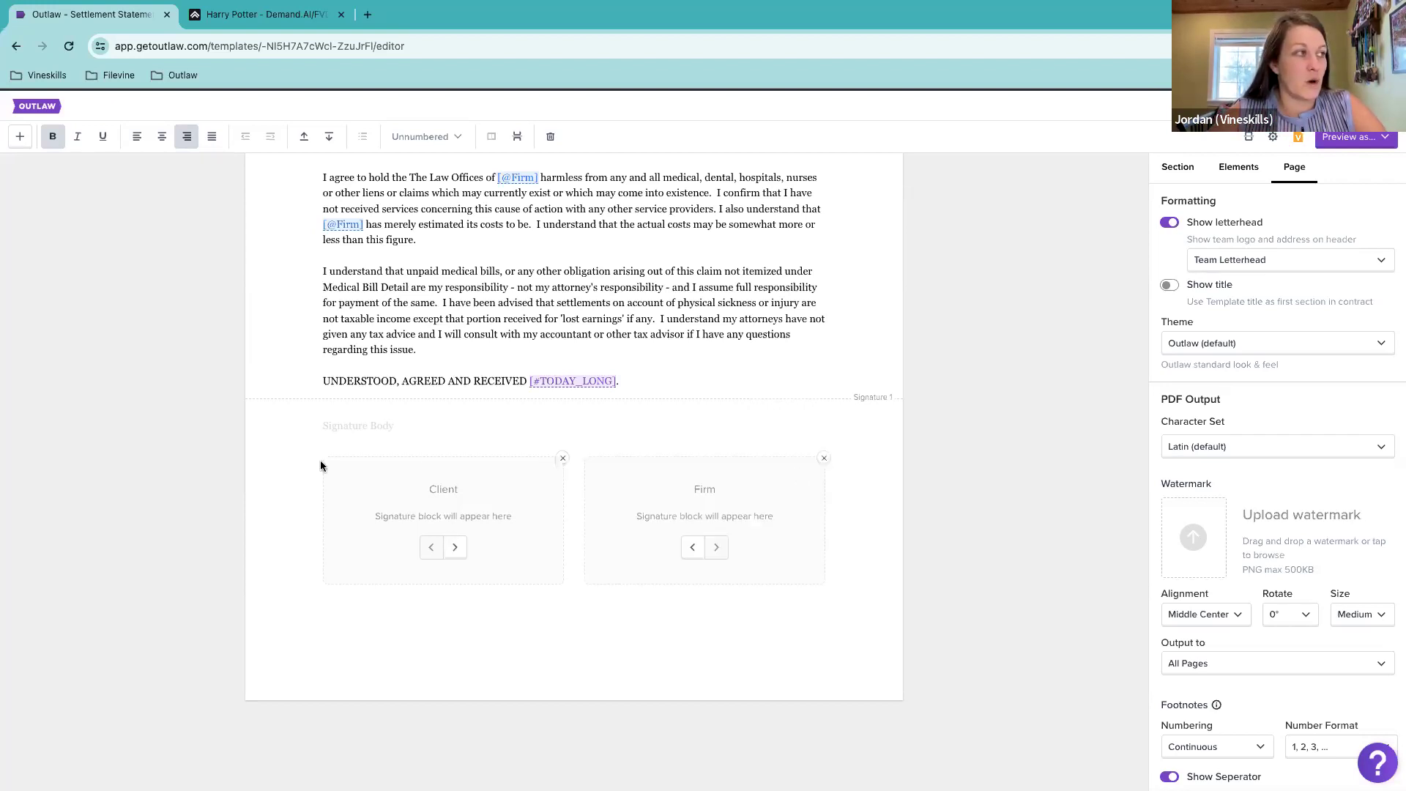
Step: Return to the Filevine project, expand the full list of generated documents, and look through their names and statuses
click(283, 26)
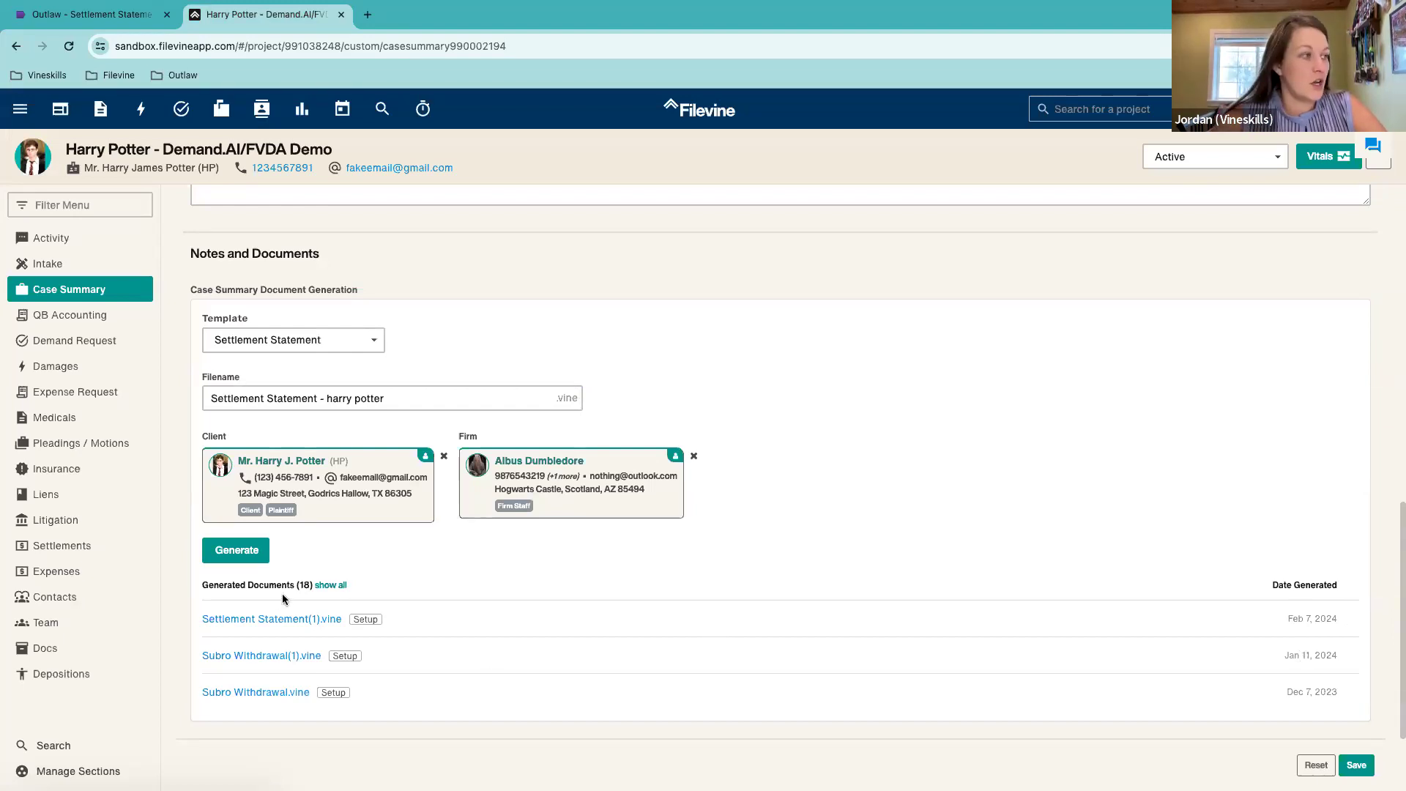
click(333, 585)
scroll(570, 646, down, 5)
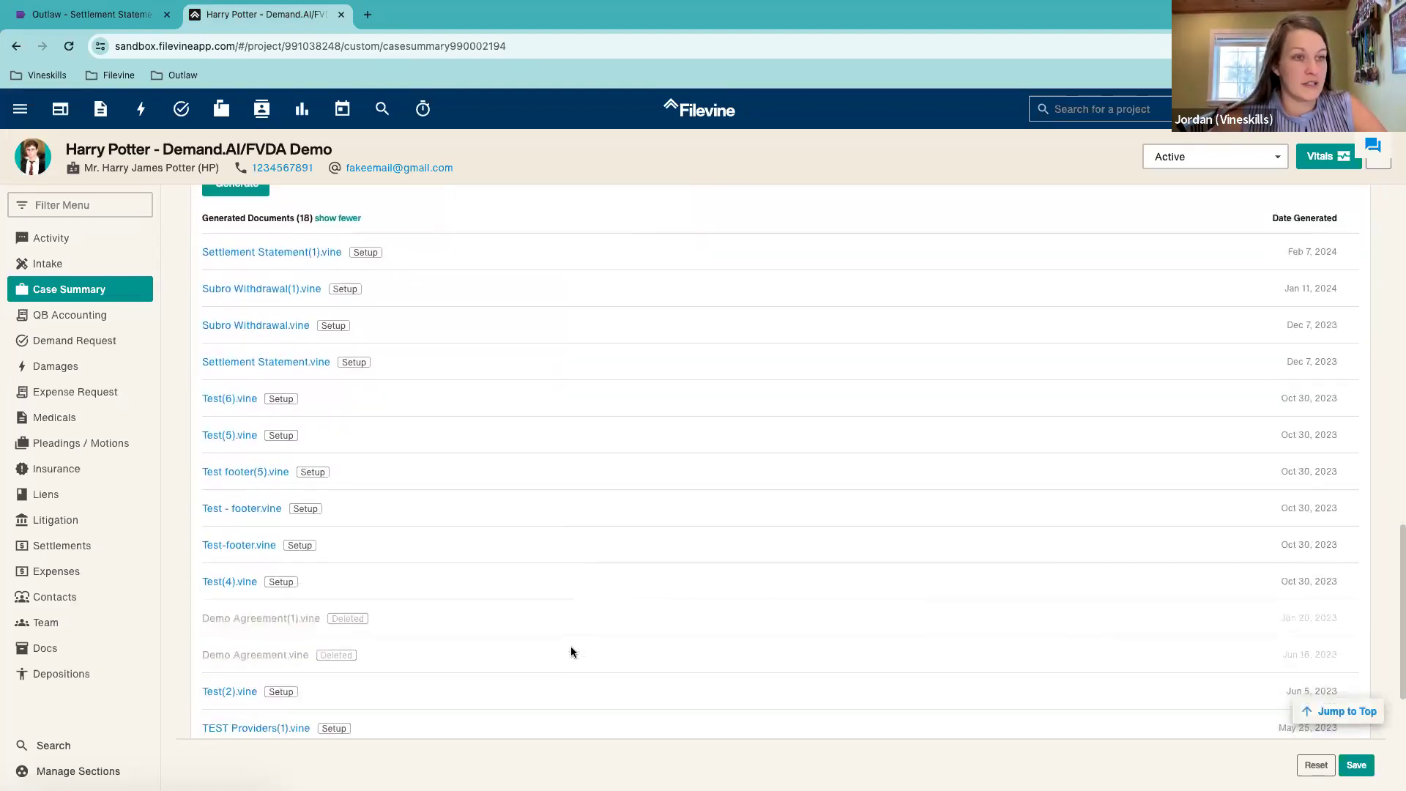
scroll(570, 648, down, 1)
scroll(570, 633, up, 5)
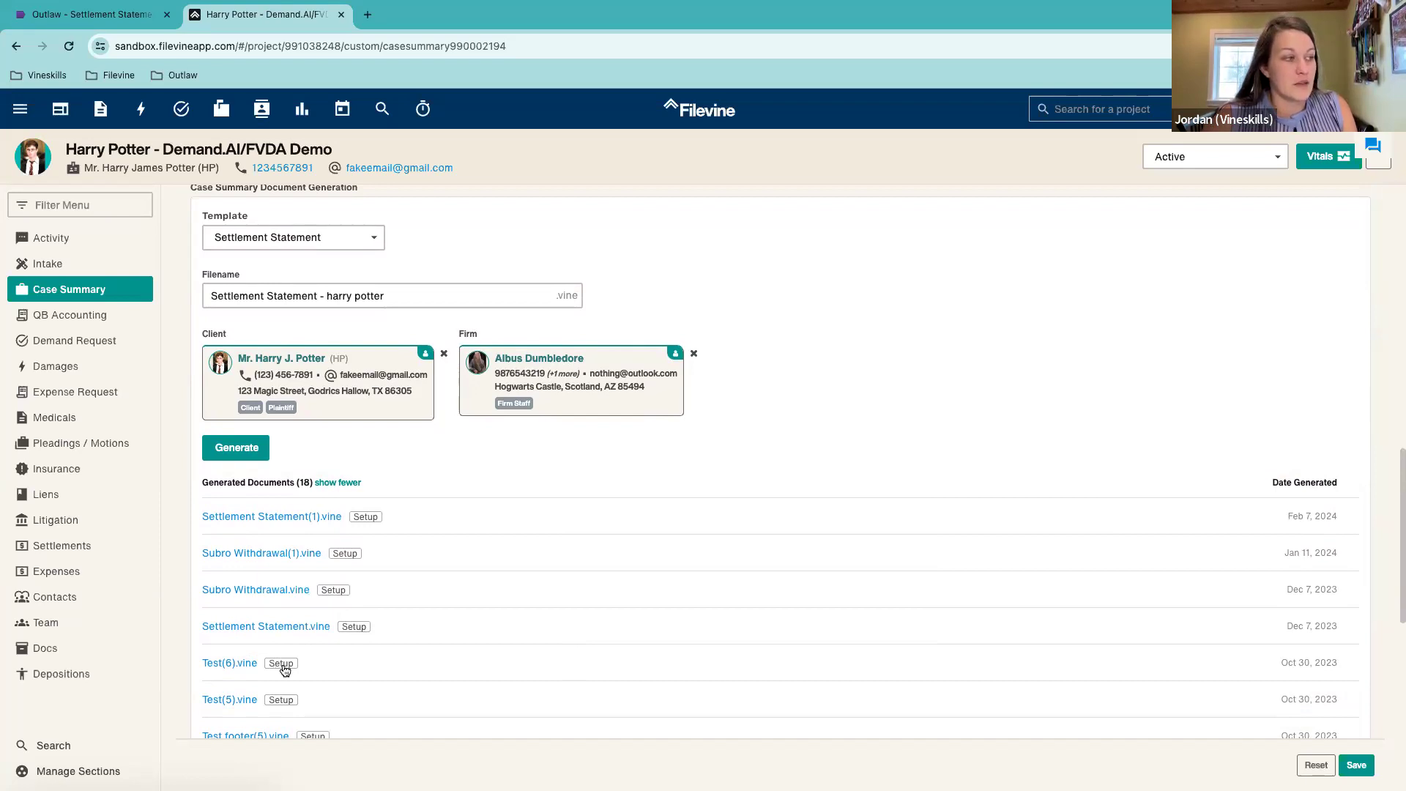
Step: Check for status updates on the generated documents Settlement Statement.vine and TEST Providers.vine
click(353, 628)
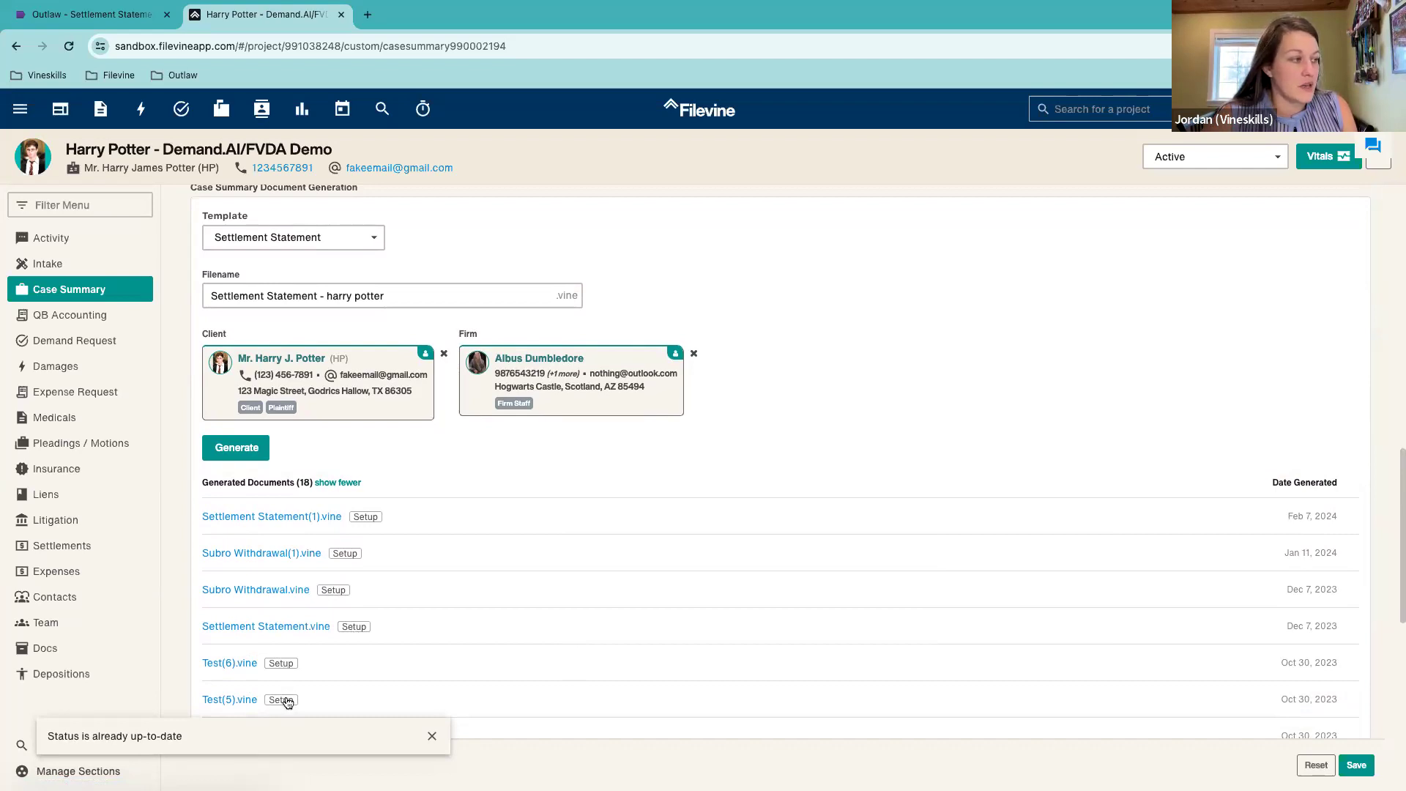
scroll(371, 627, down, 4)
scroll(371, 627, down, 3)
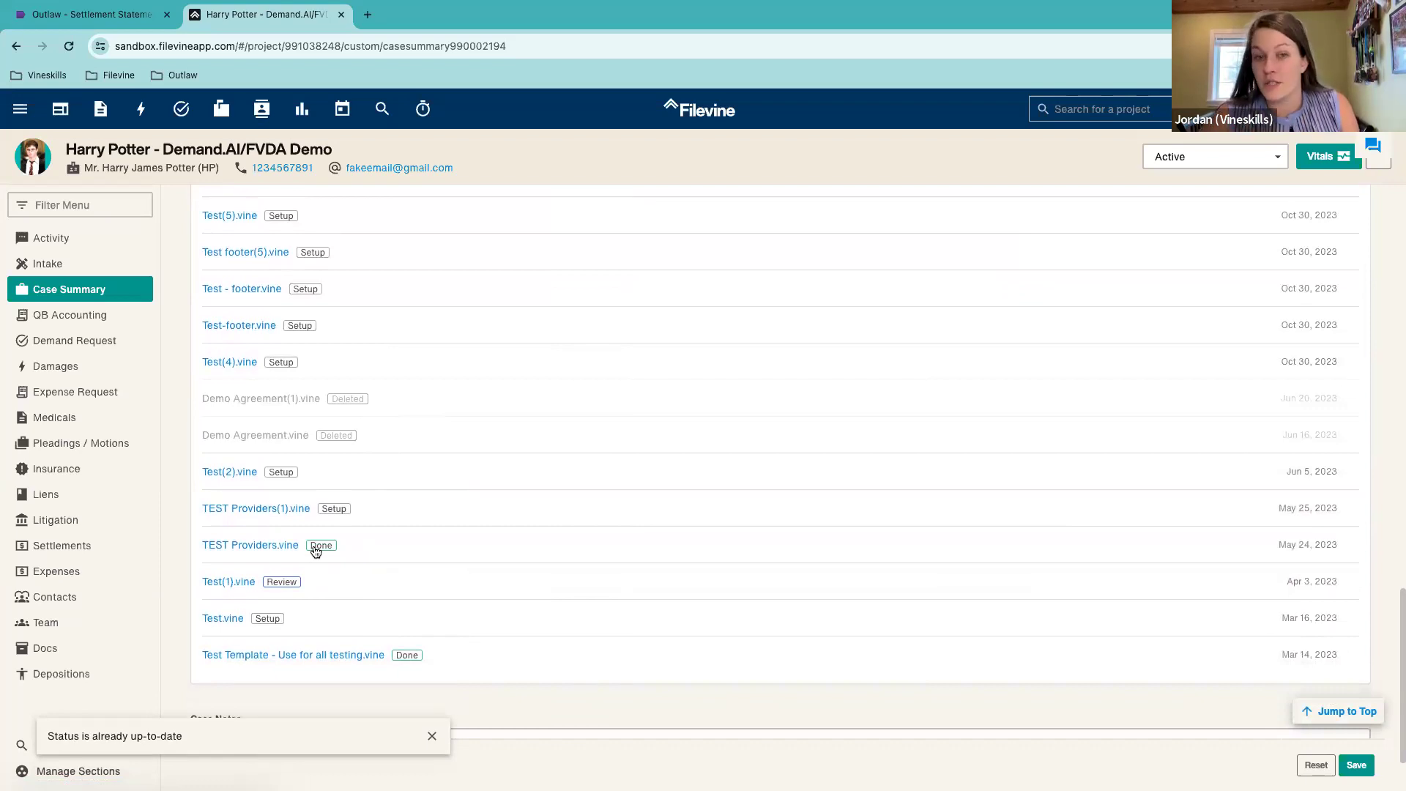
click(316, 547)
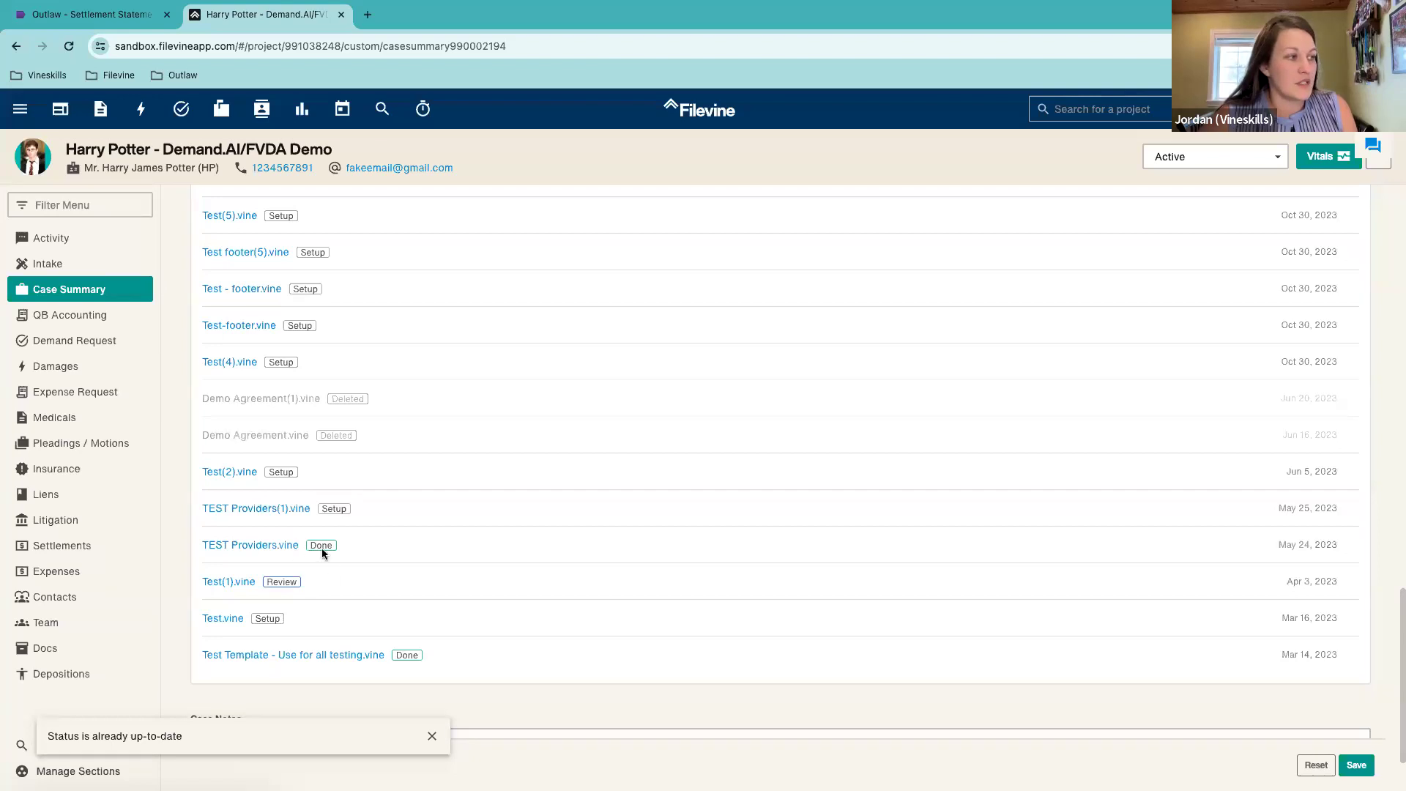
Step: Open the generated Settlement Statement(1).vine, resize its preview beside the Case Summary section, and review the overview's data fields
scroll(381, 515, up, 6)
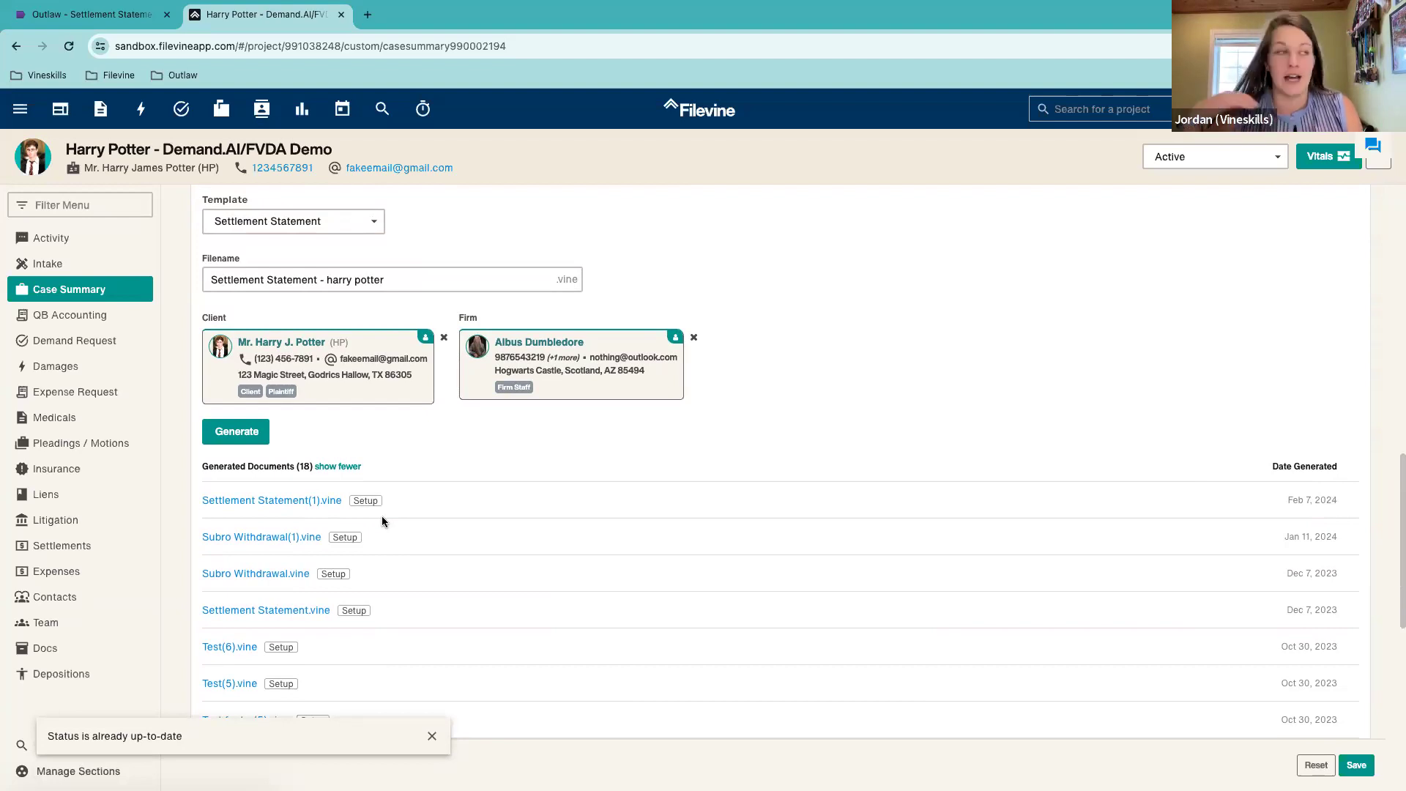
click(296, 505)
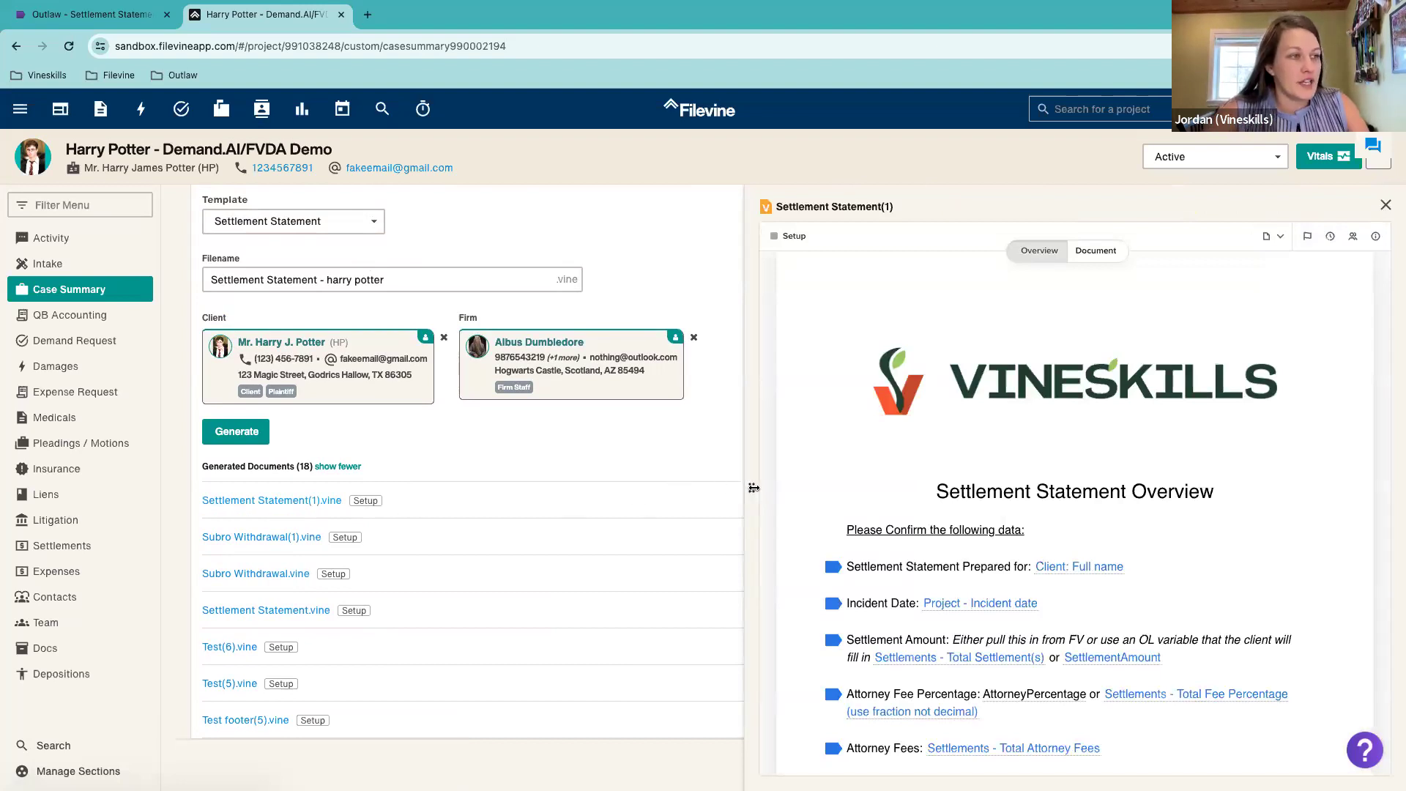
drag(754, 488, 179, 524)
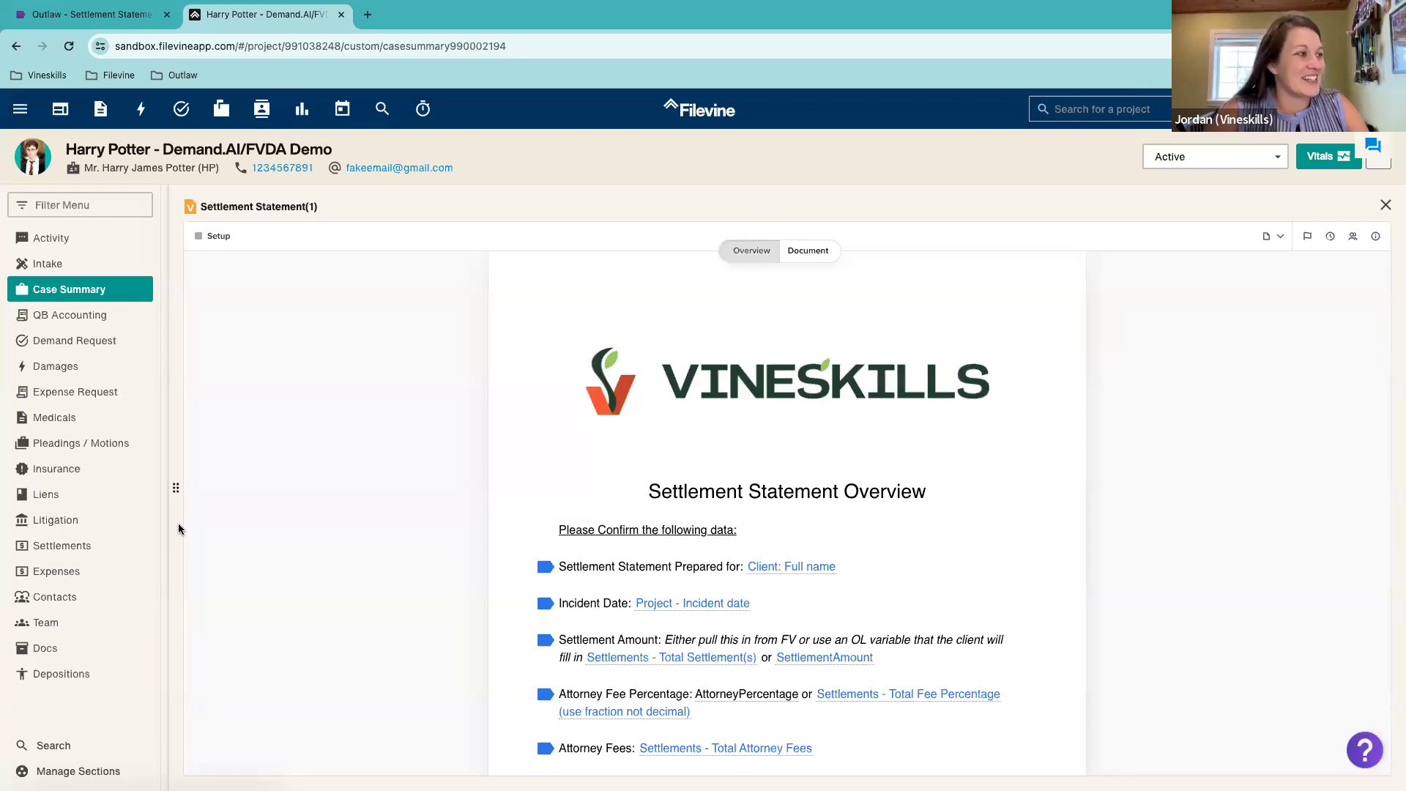
drag(178, 495, 558, 502)
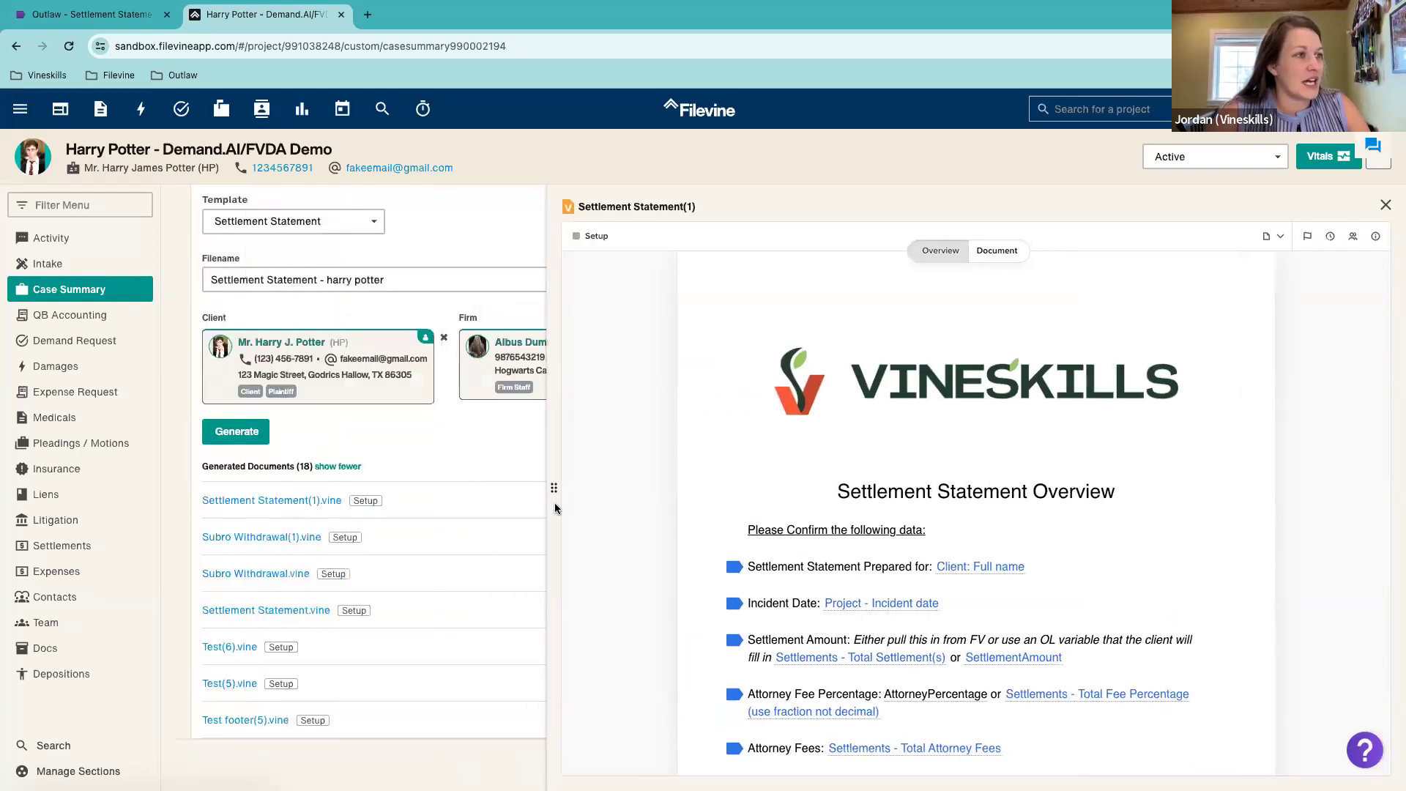
scroll(1021, 492, down, 1)
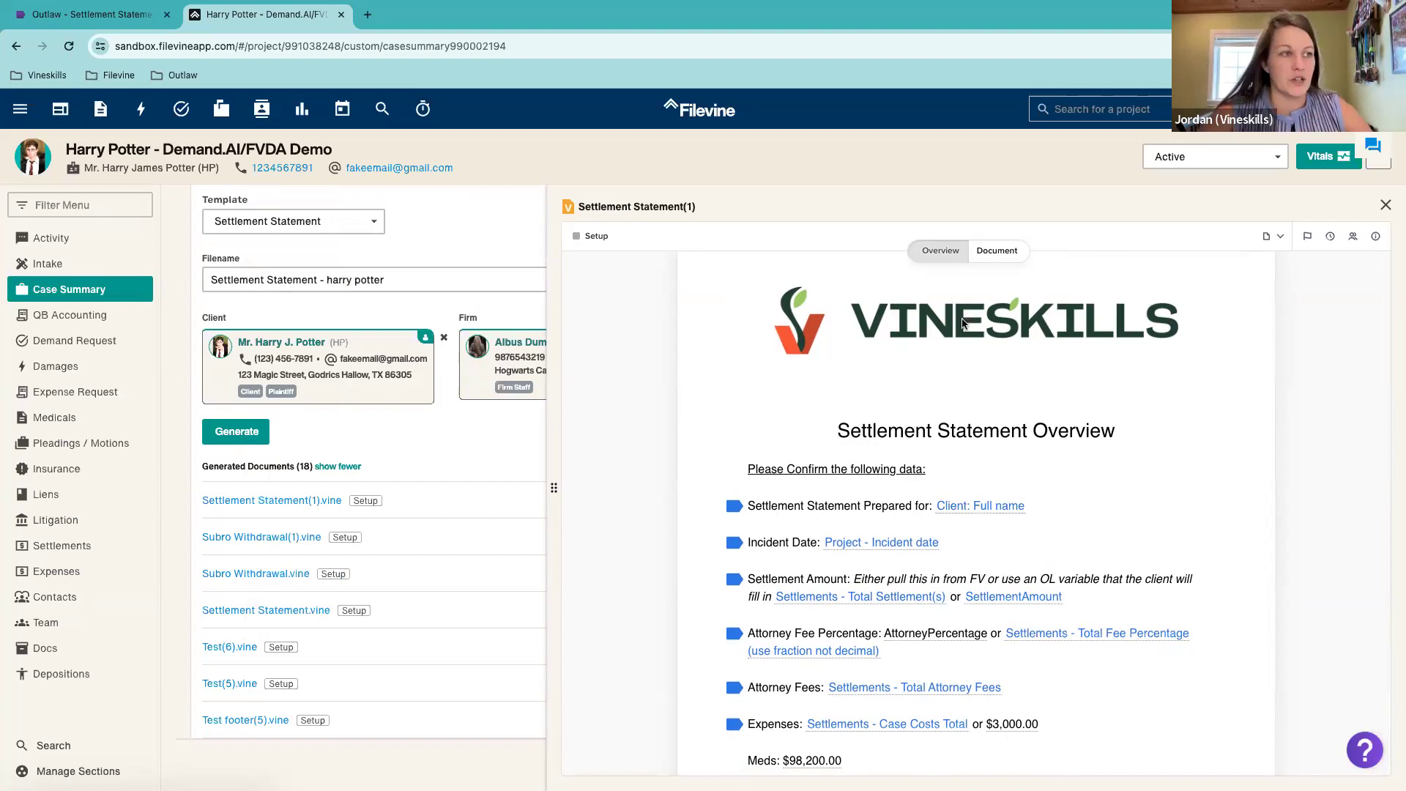
Step: Show the settlement statement's document view and set the Total Settlement(s) value to 3000000
click(996, 252)
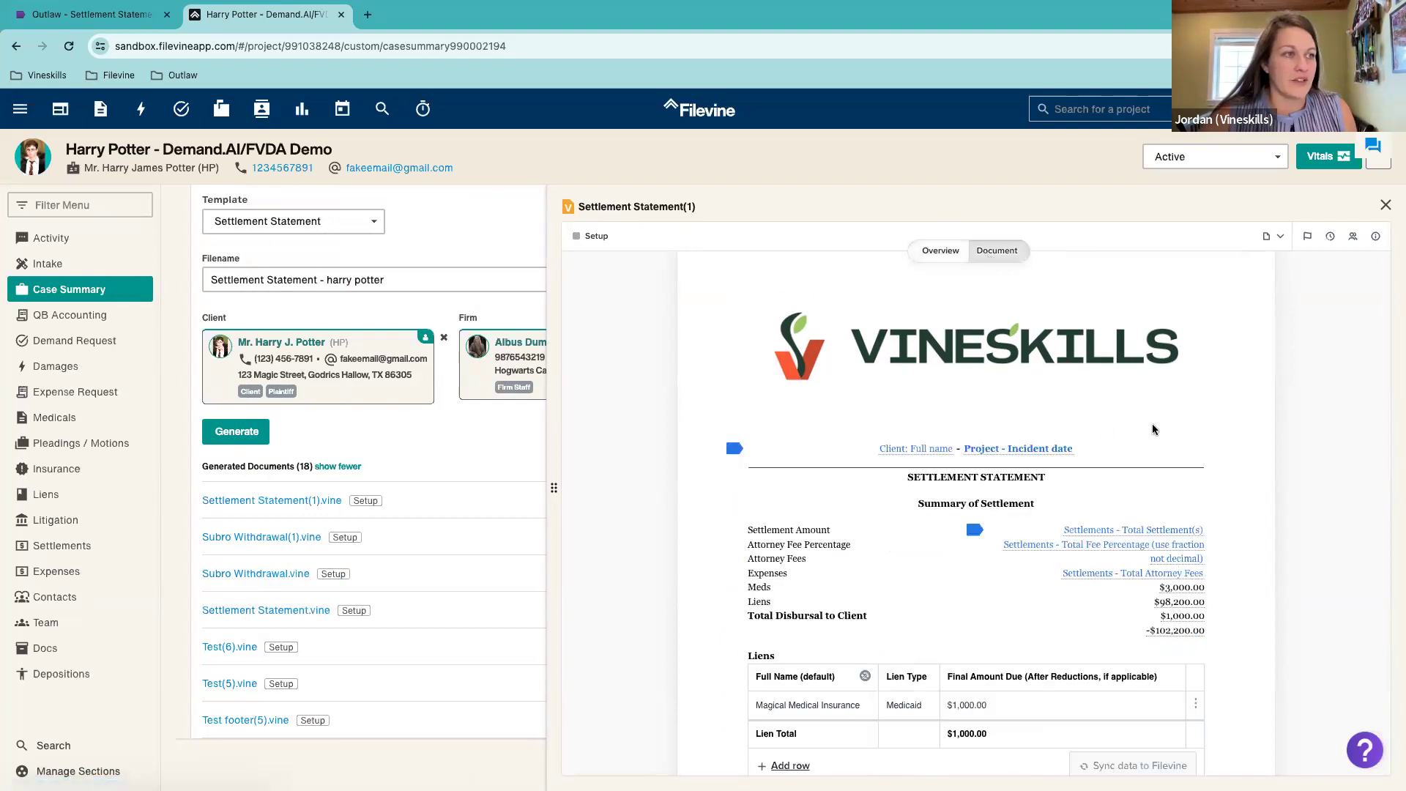
scroll(1153, 430, down, 3)
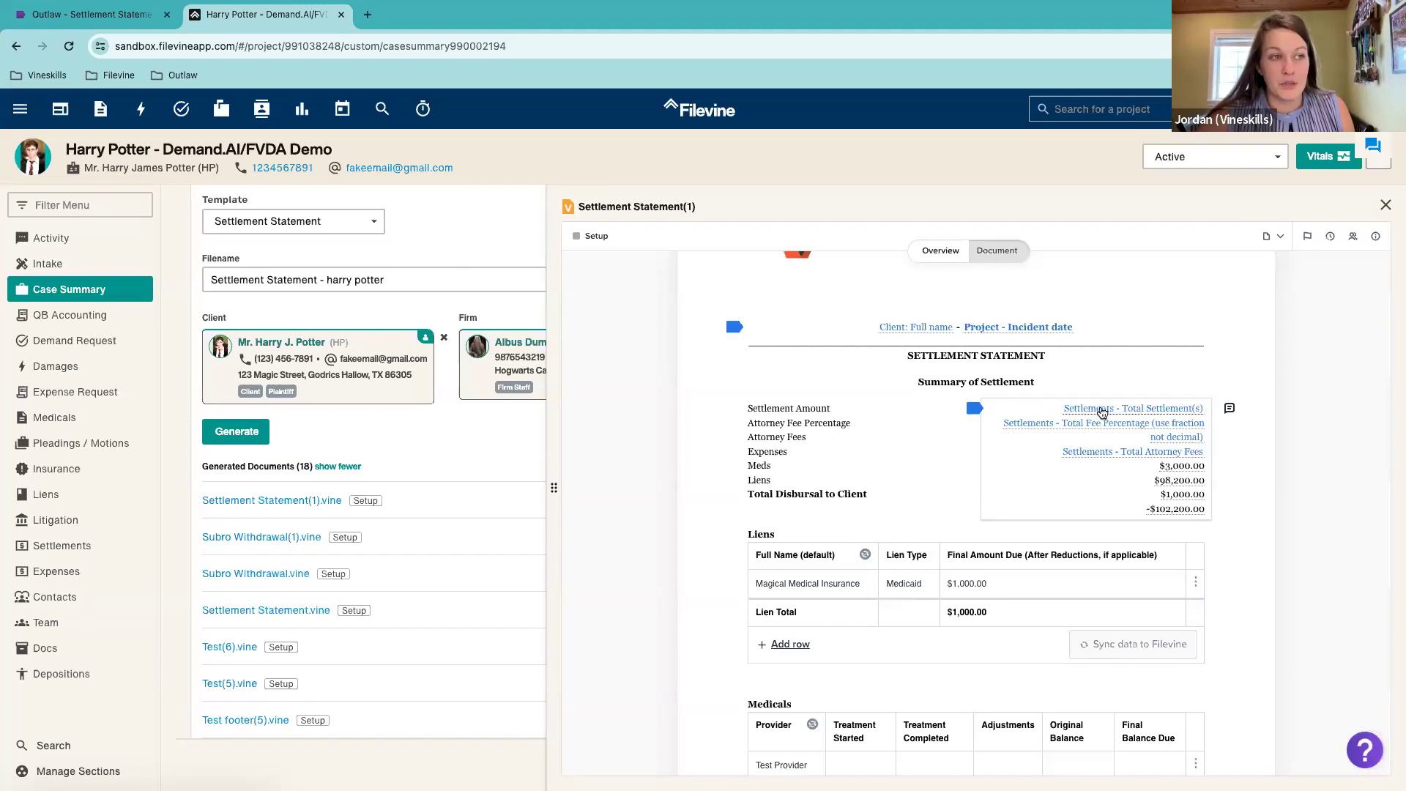
click(1102, 412)
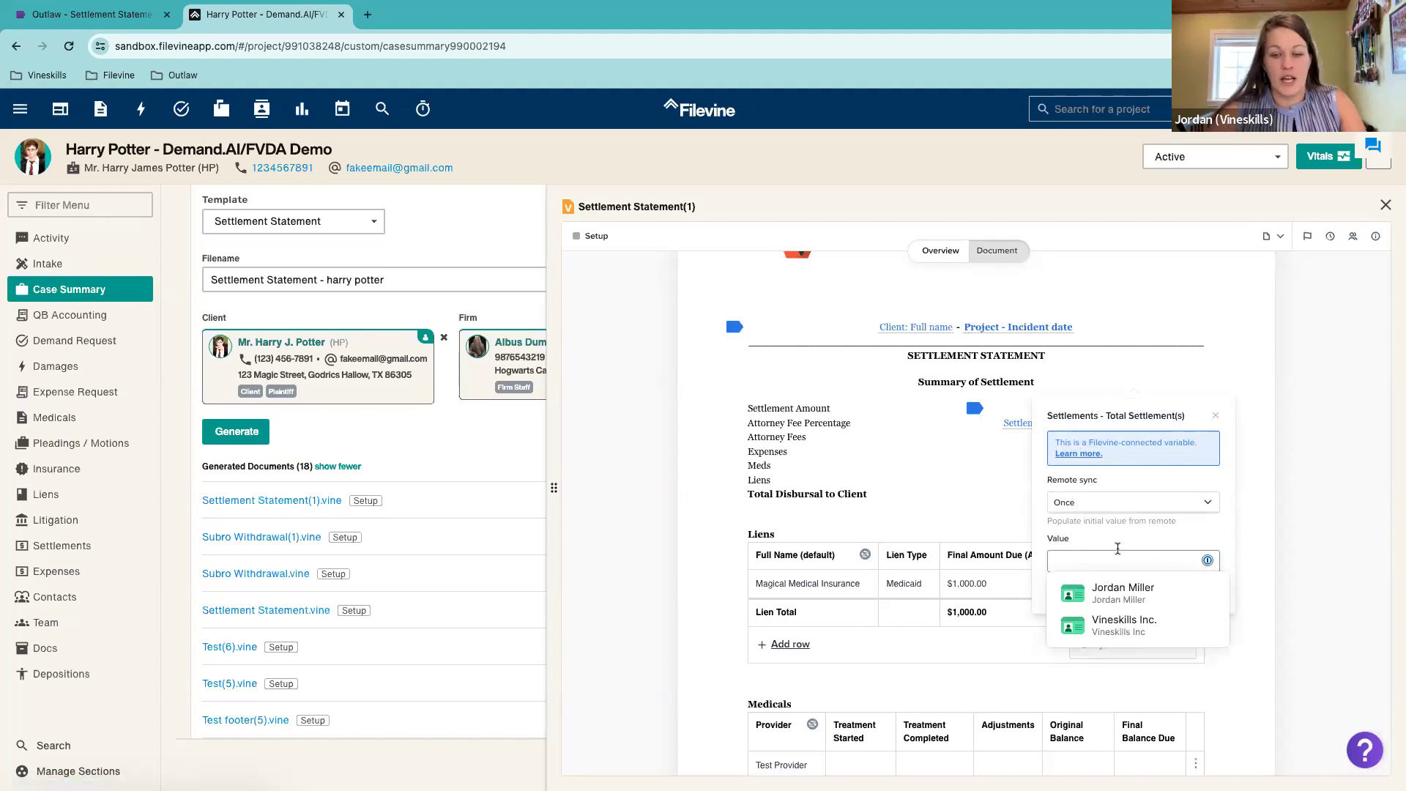
text(3000000)
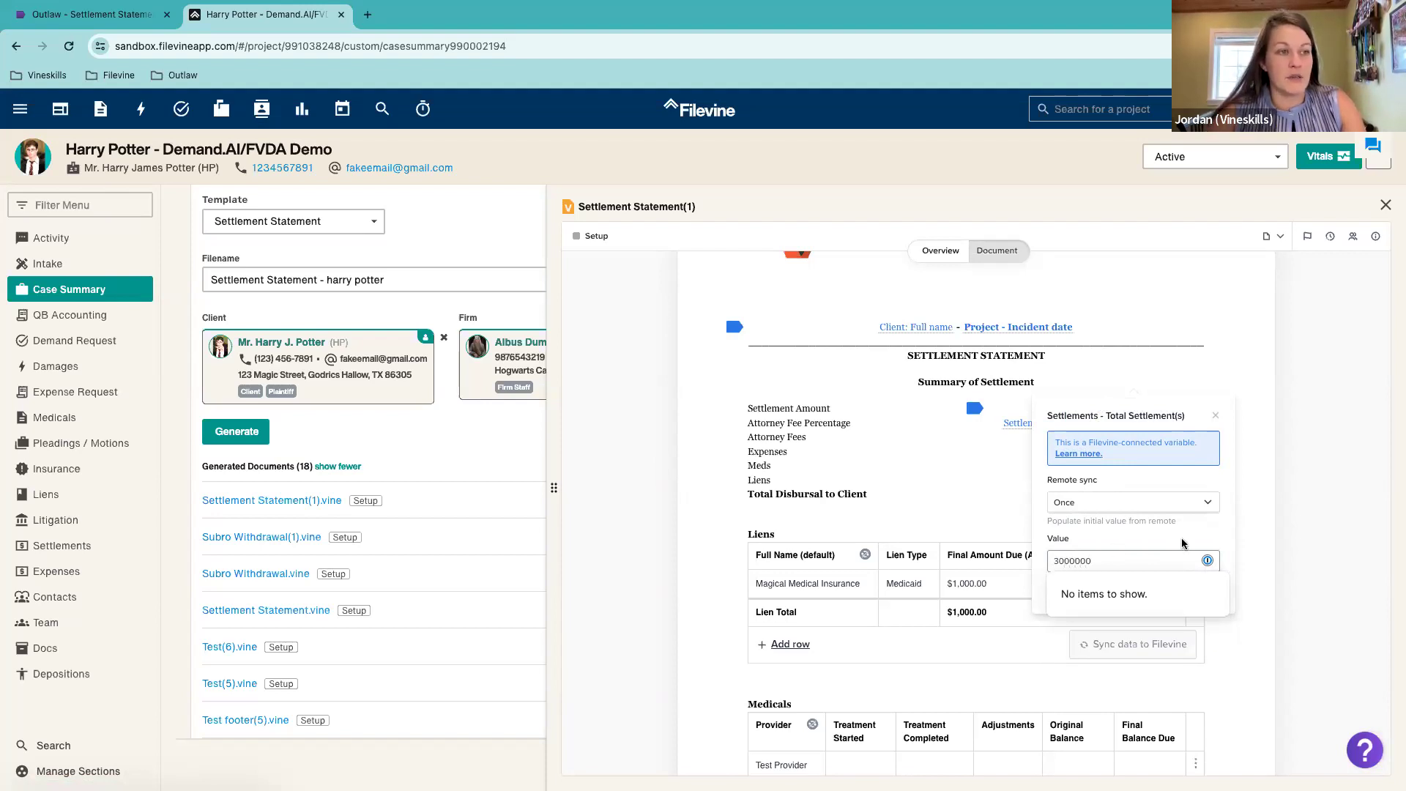
click(1193, 589)
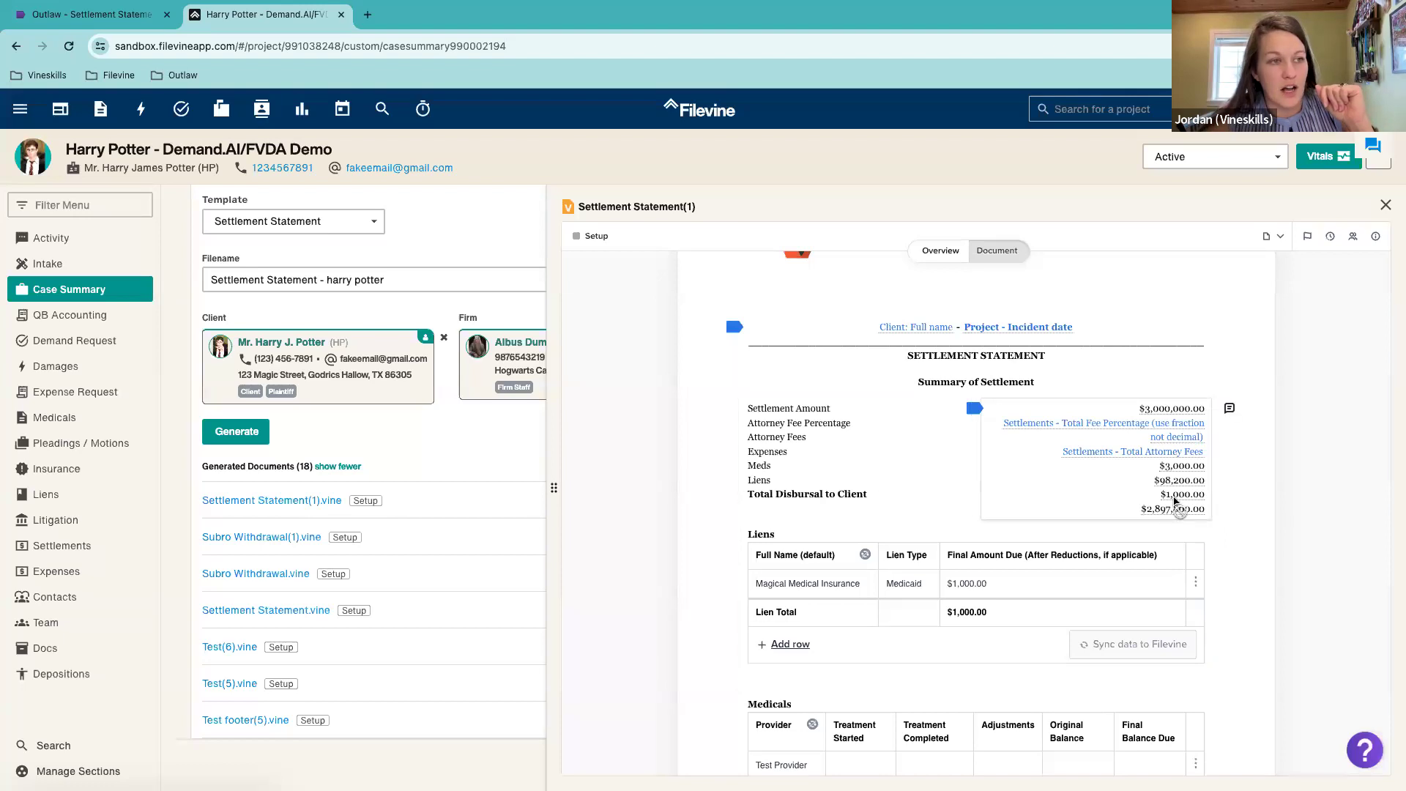
Step: Try to set the Total Fee Percentage in the Summary of Settlement with 1/3, then with .3333
click(1105, 428)
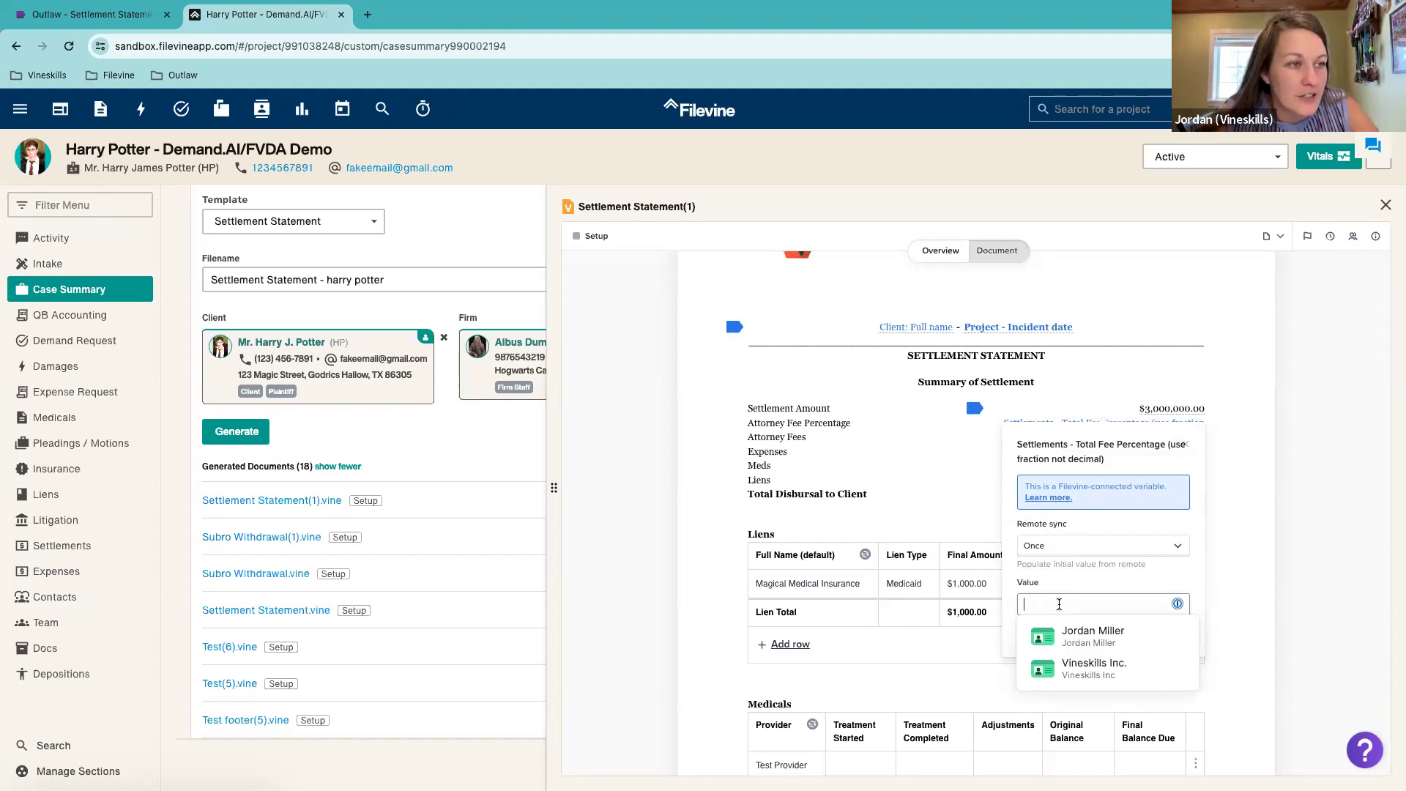
text(1/3)
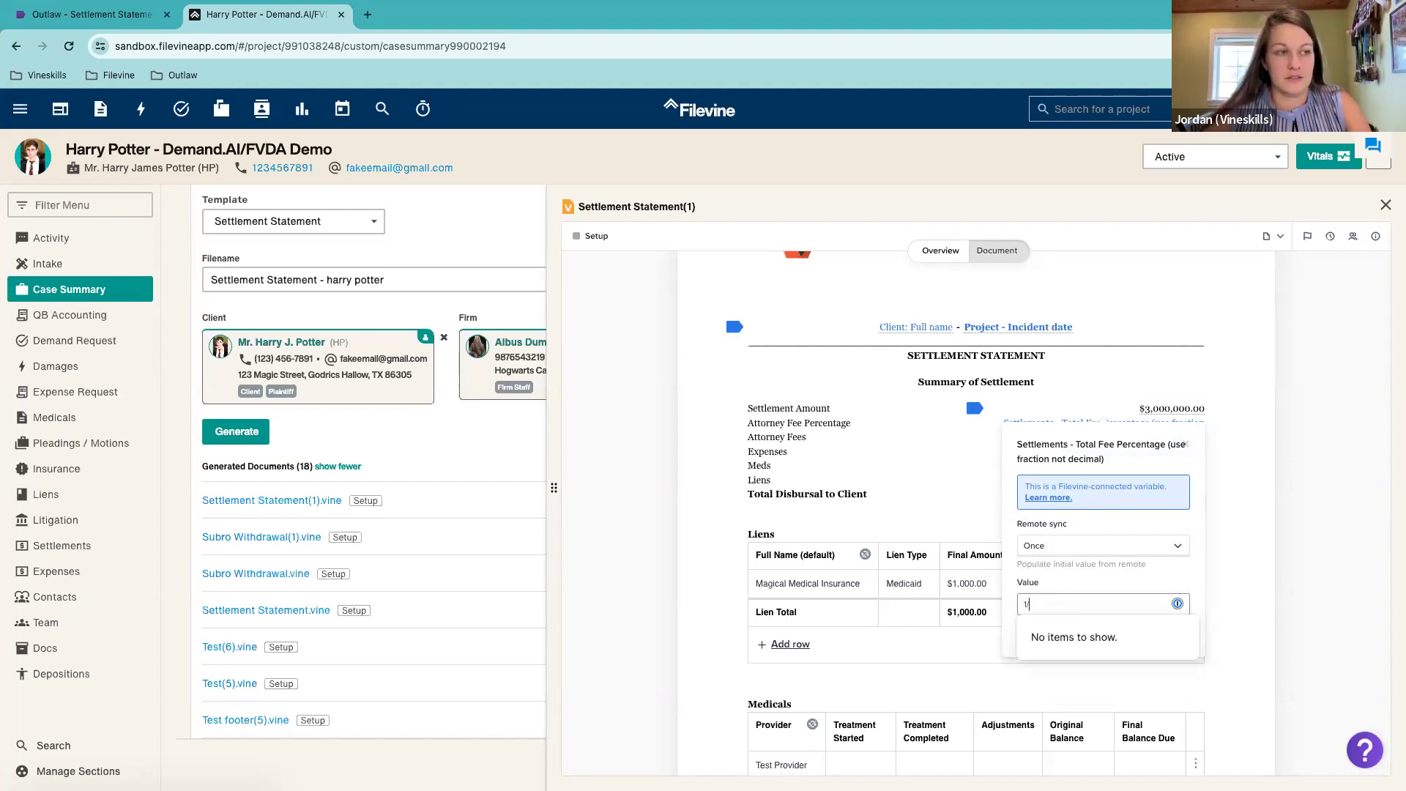
click(1196, 612)
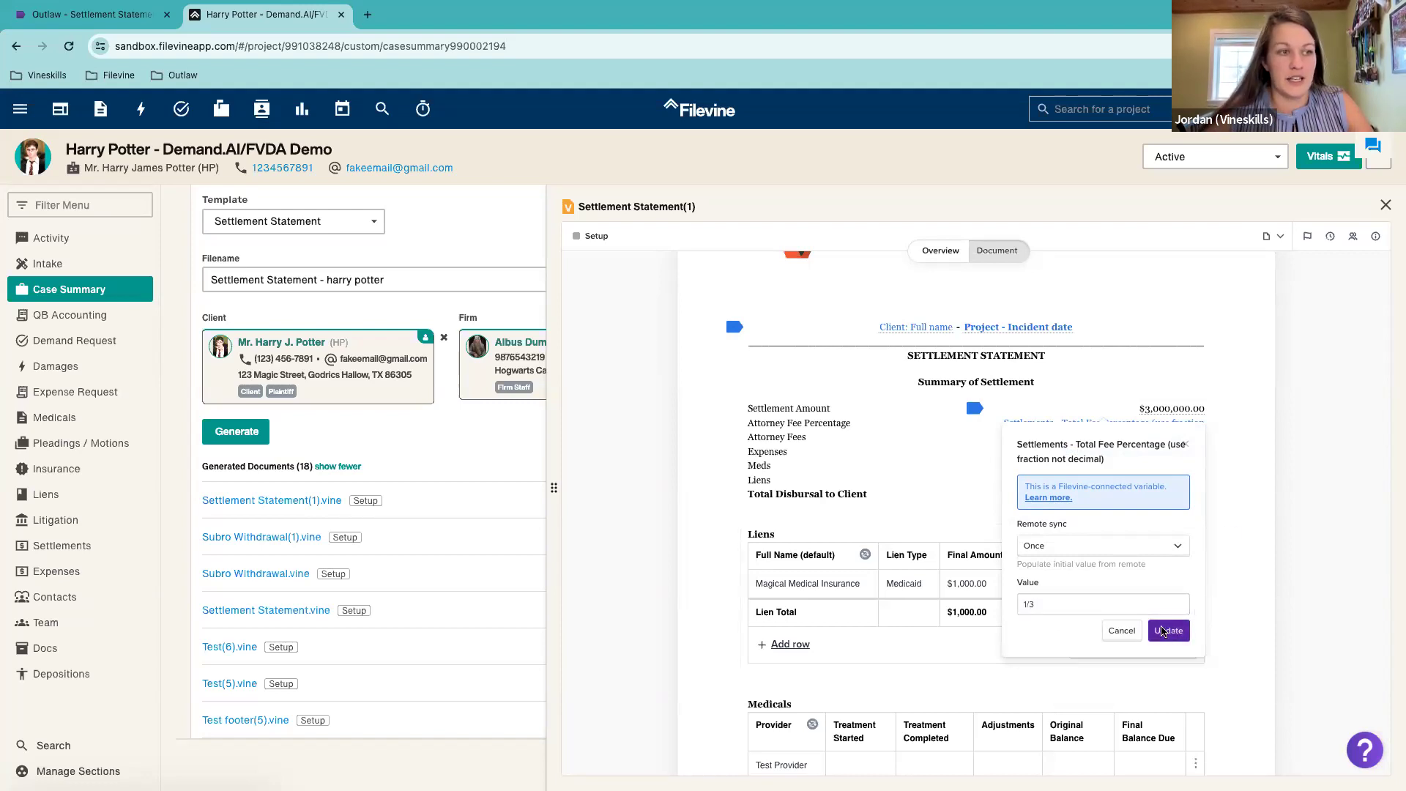
click(1093, 604)
key(BackSpace)
key(BackSpace)
key(BackSpace)
text(.)
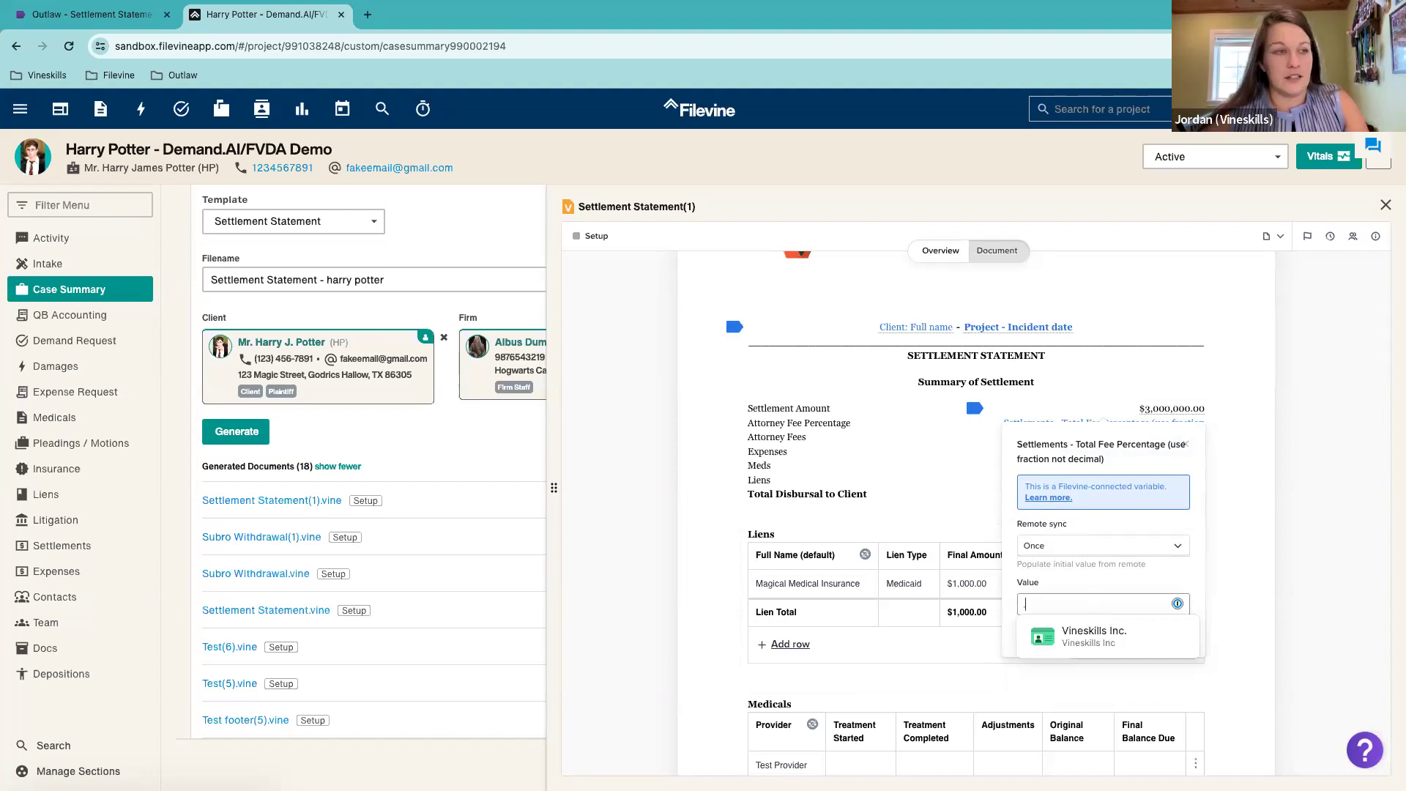
text(3333)
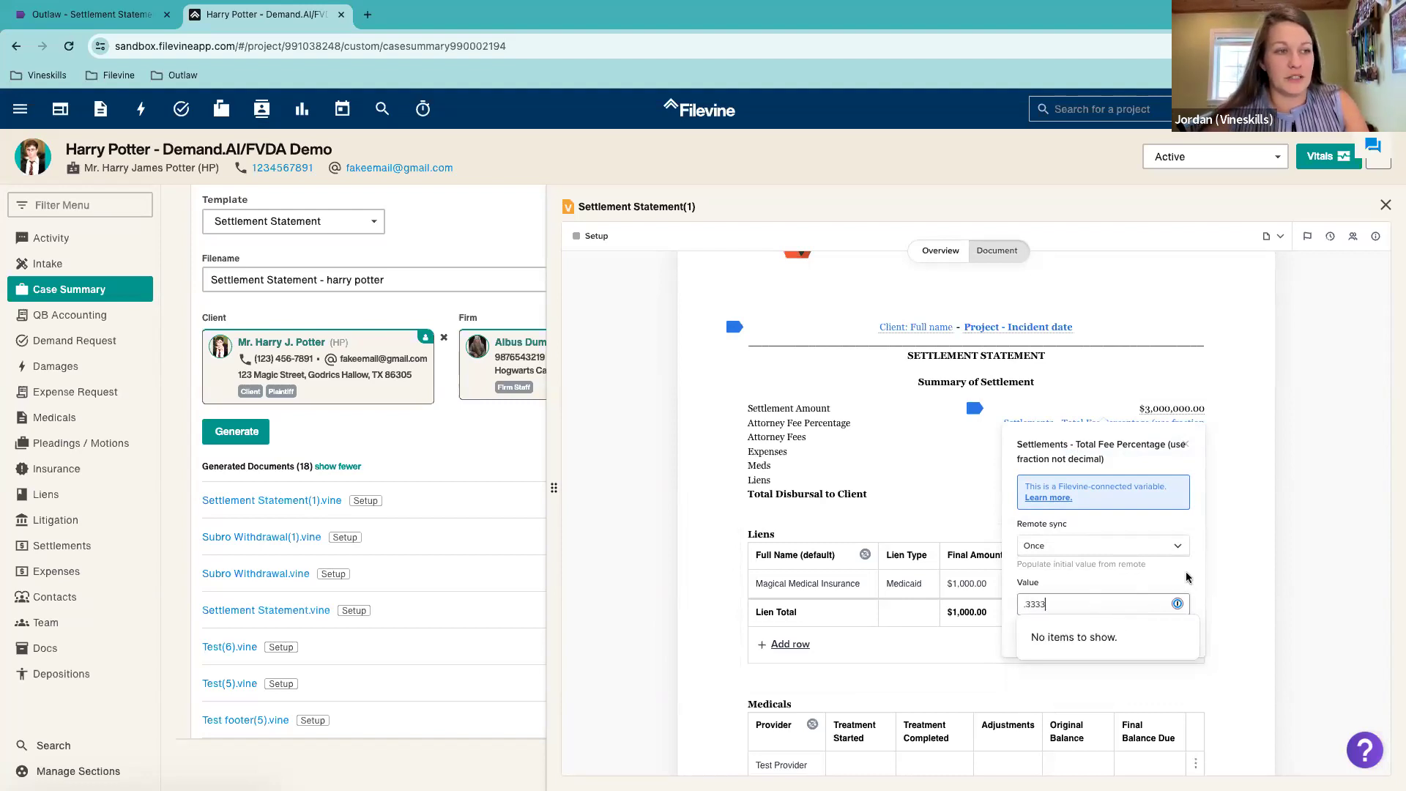
click(1172, 628)
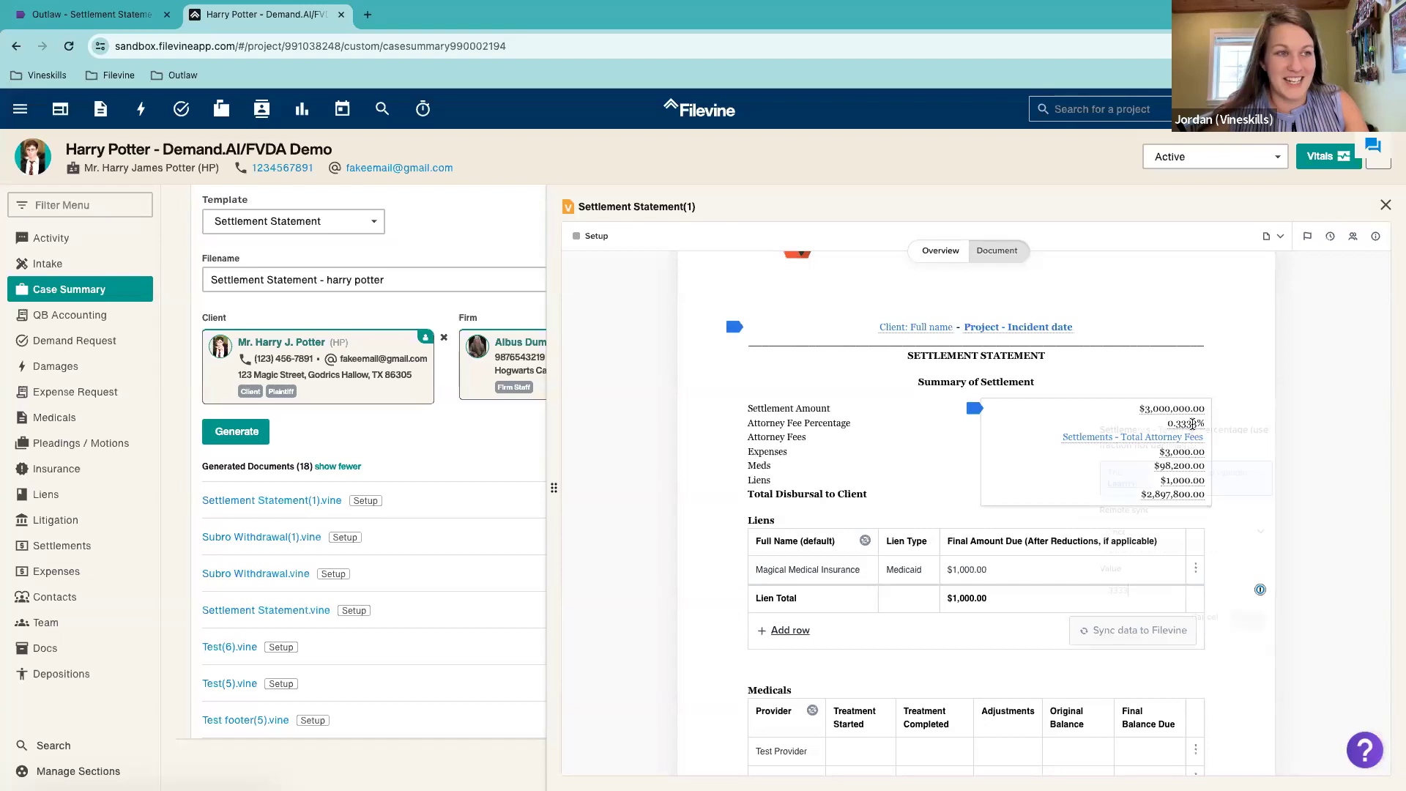
Step: Set the Total Fee Percentage in the Summary of Settlement to 33.33
click(1193, 429)
text(33.33)
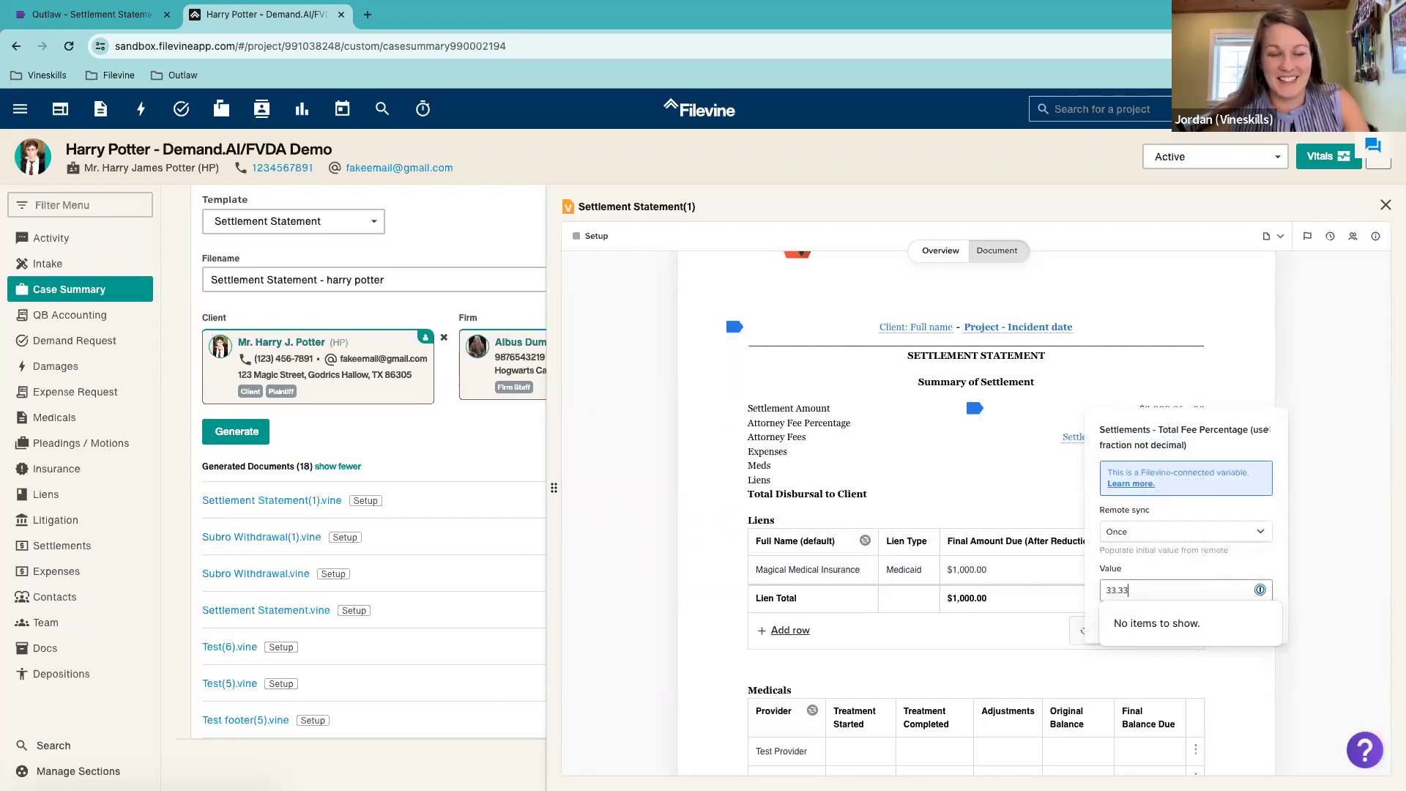
scroll(1177, 582, down, 1)
click(1240, 566)
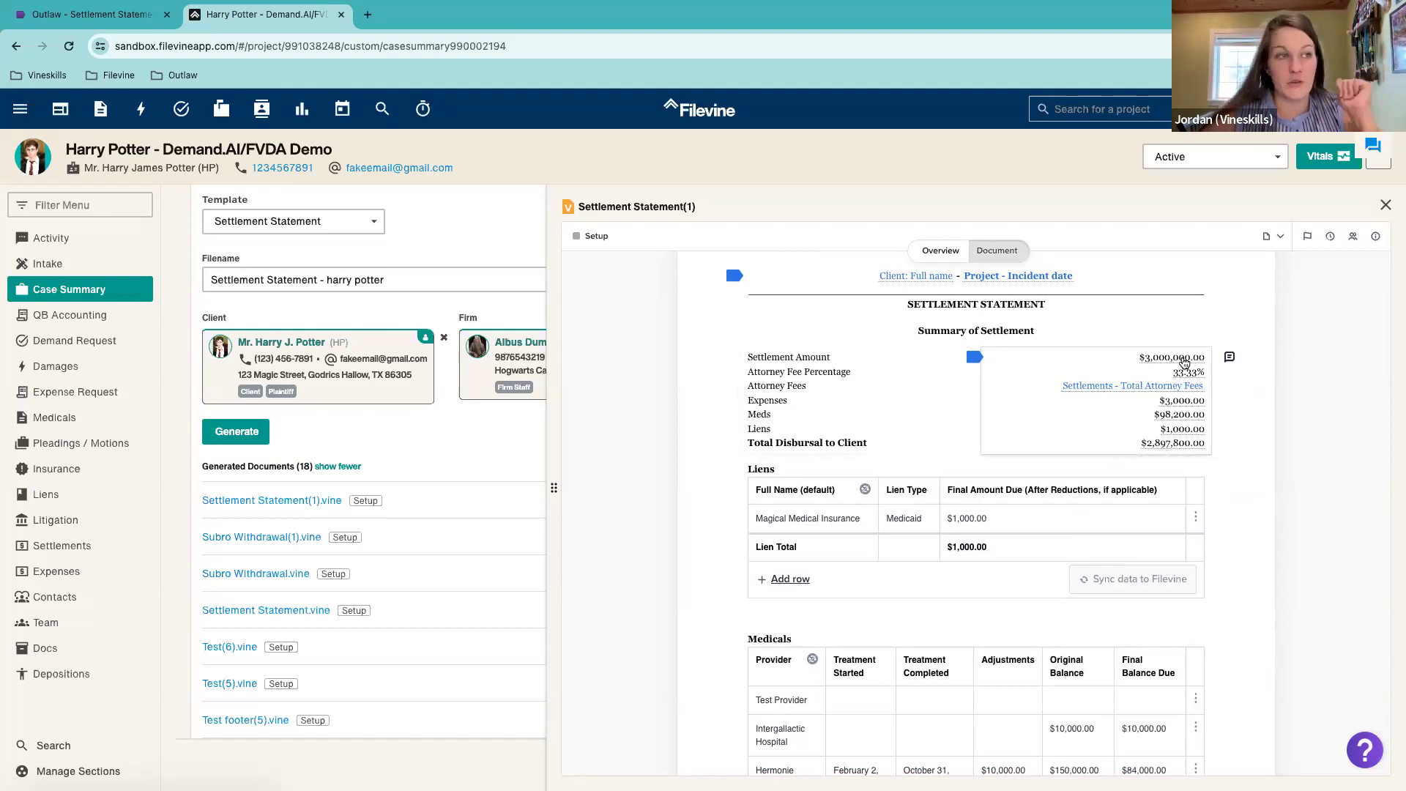
Step: Examine the Remote sync options of the settlement amount variable, keep Once, and close its settings without updating
click(1184, 360)
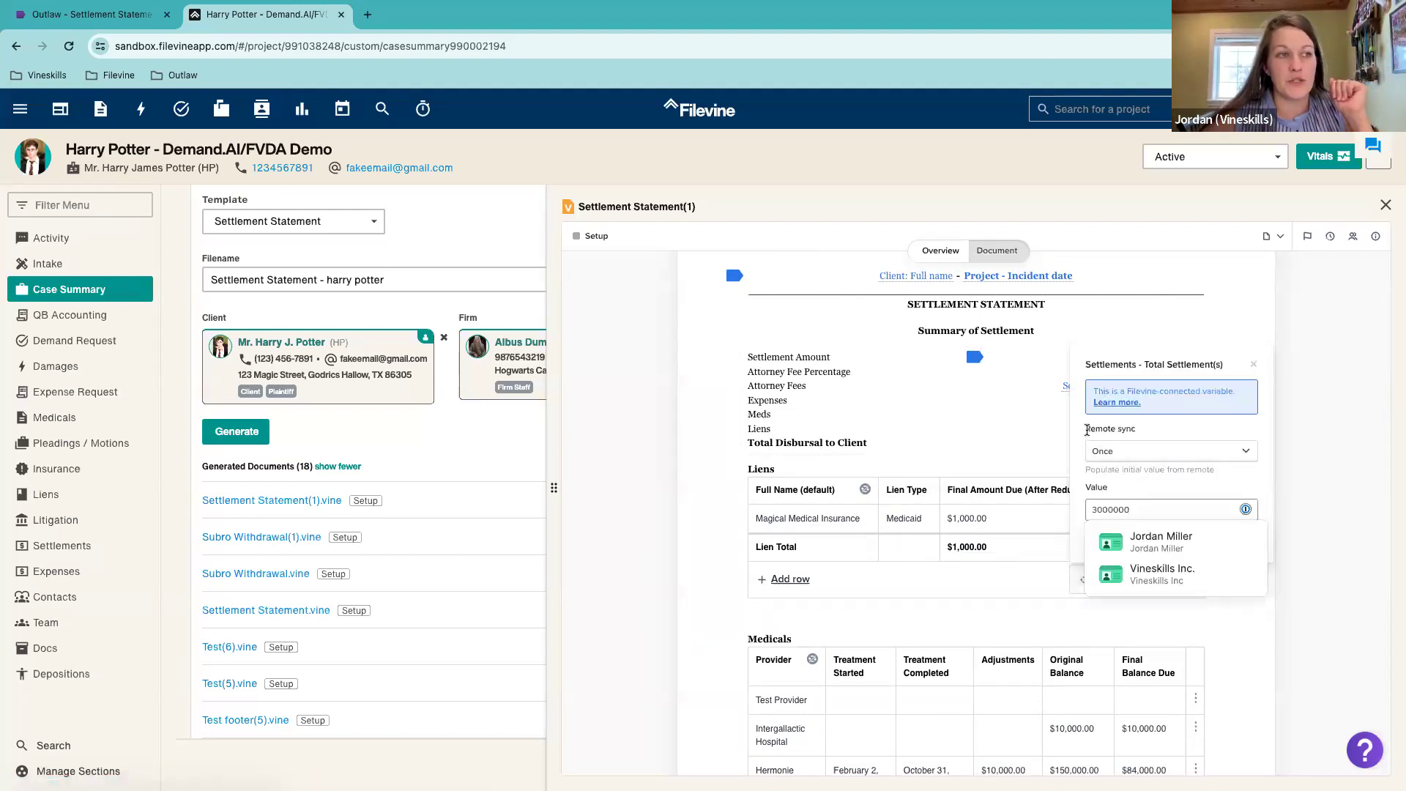
drag(1087, 429, 1133, 433)
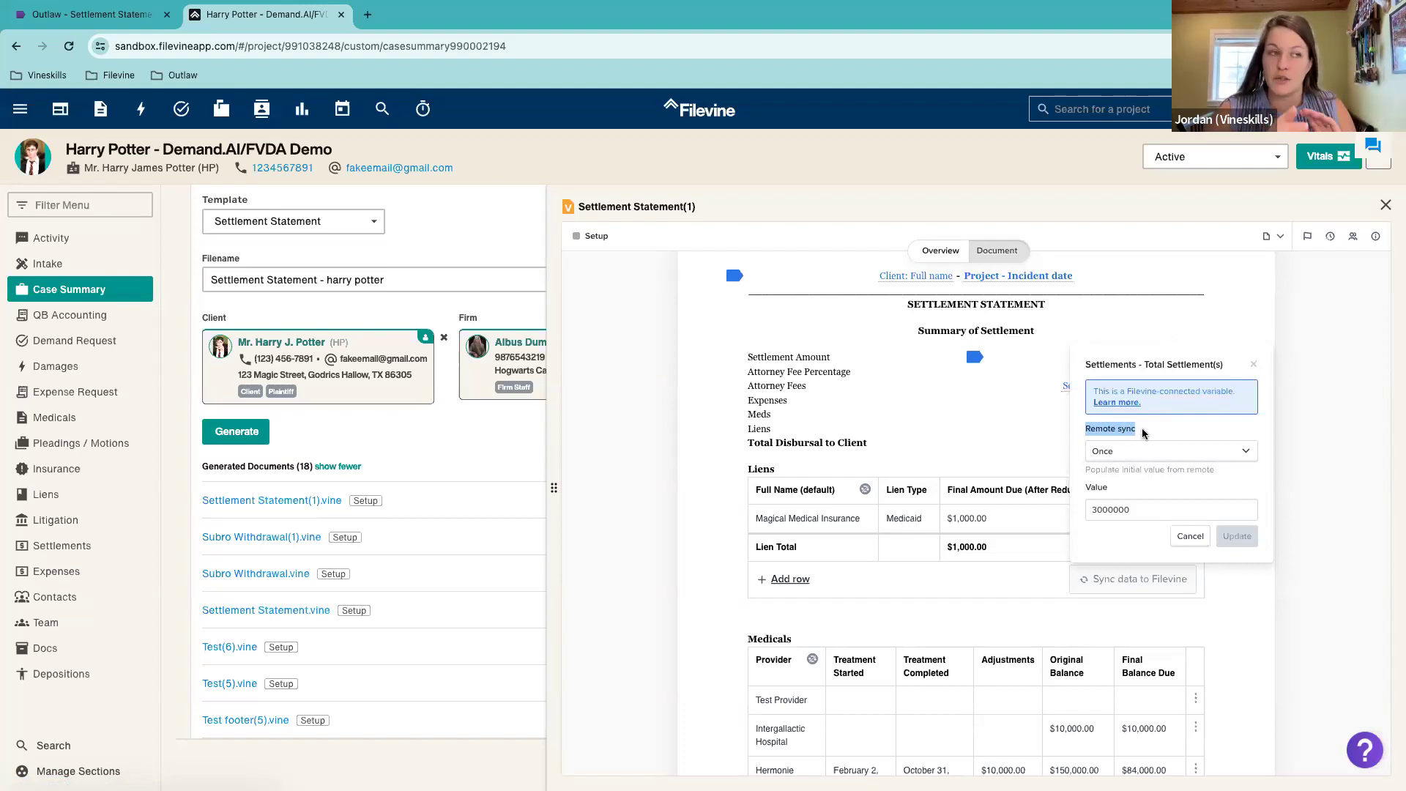
click(1154, 450)
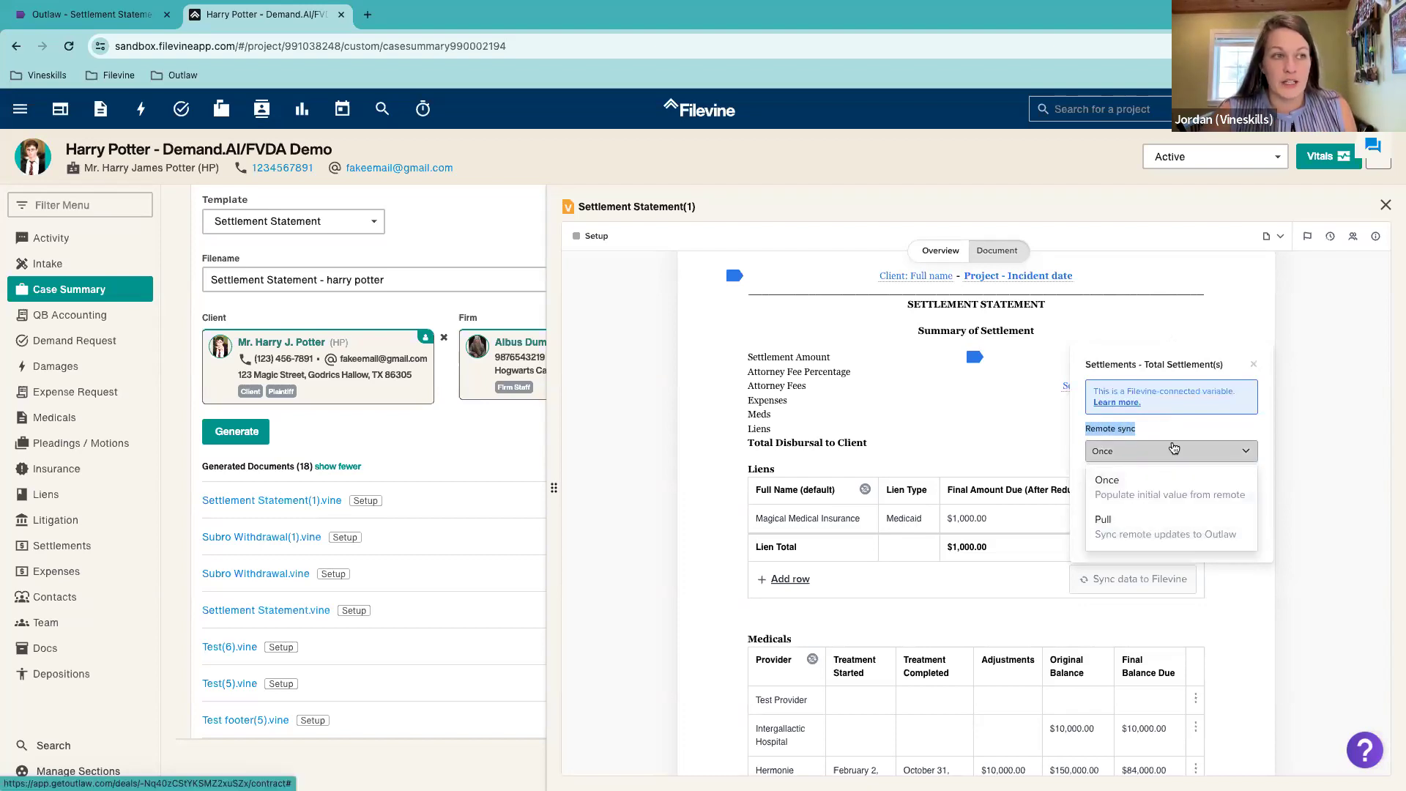
click(1115, 486)
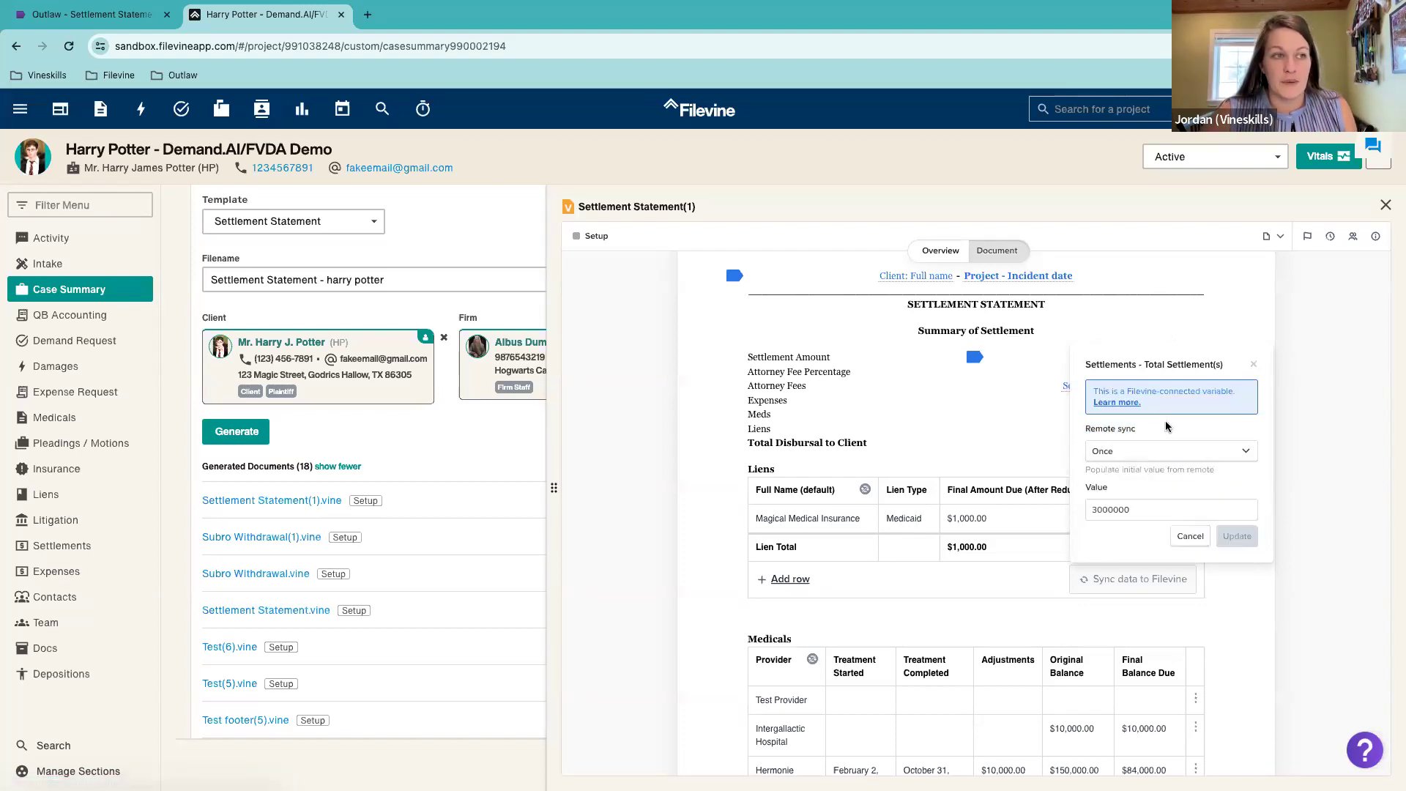
click(1190, 537)
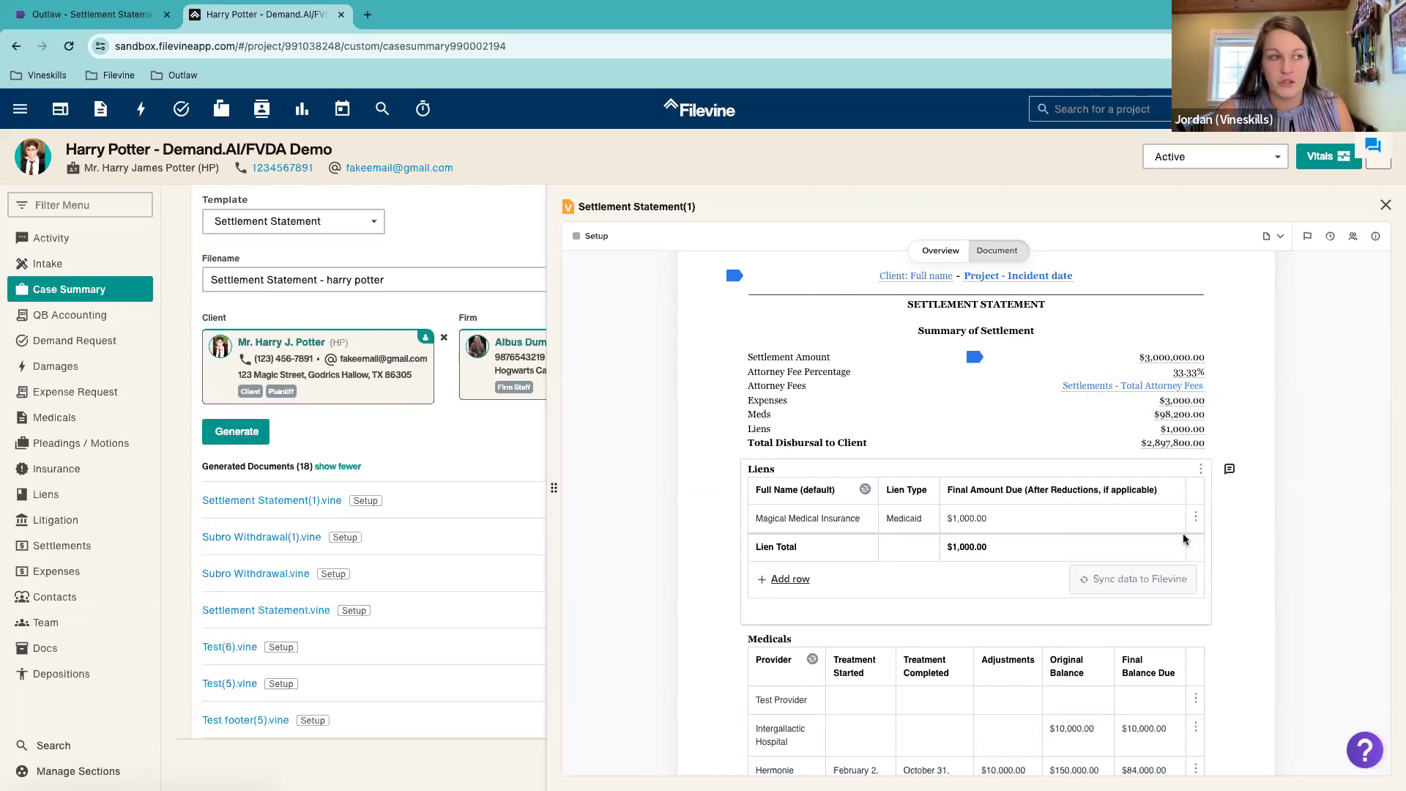
Step: Check the sync restriction on the Liens table's Full Name column and the actions available for the Magical Medical Insurance row
mouse_move(864, 490)
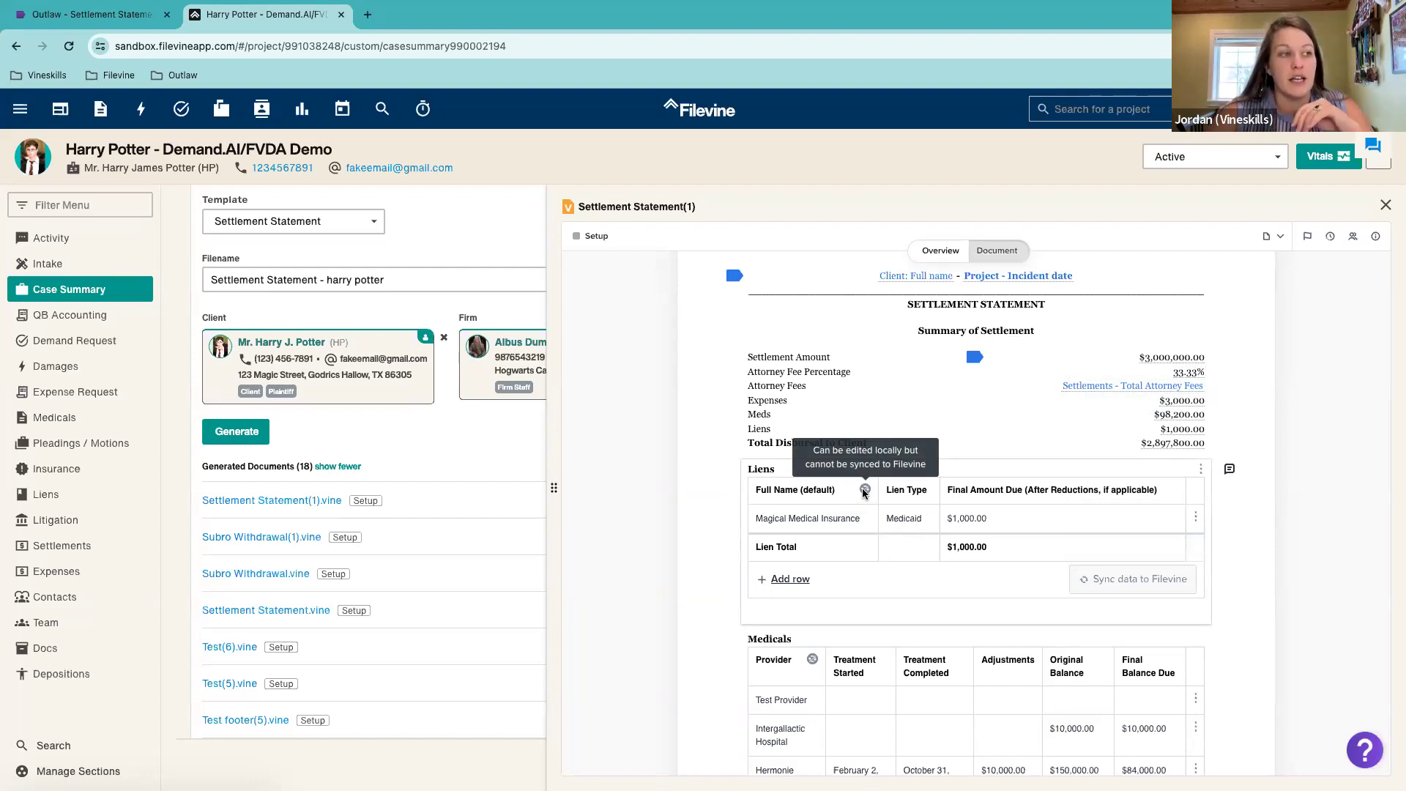
click(1196, 517)
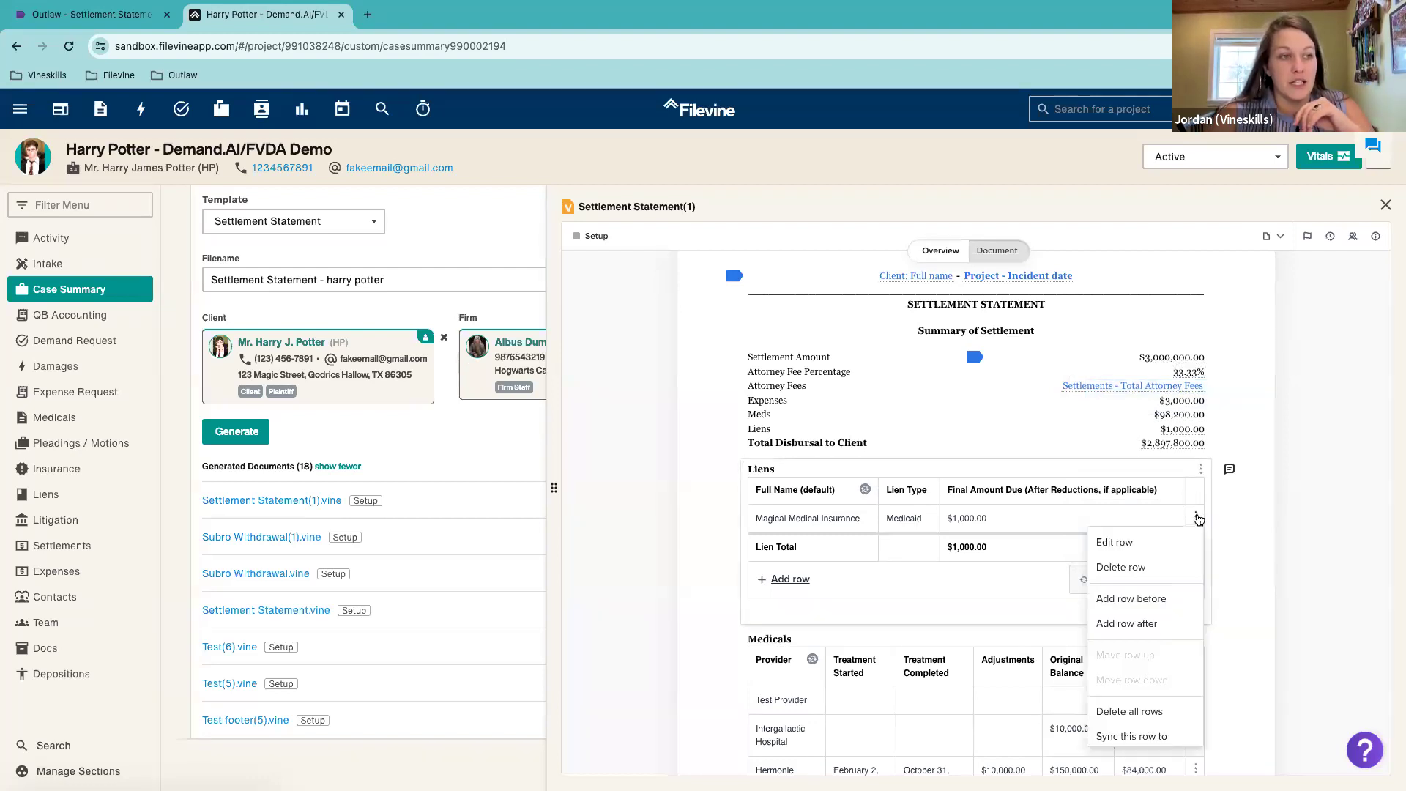
scroll(1135, 659, down, 2)
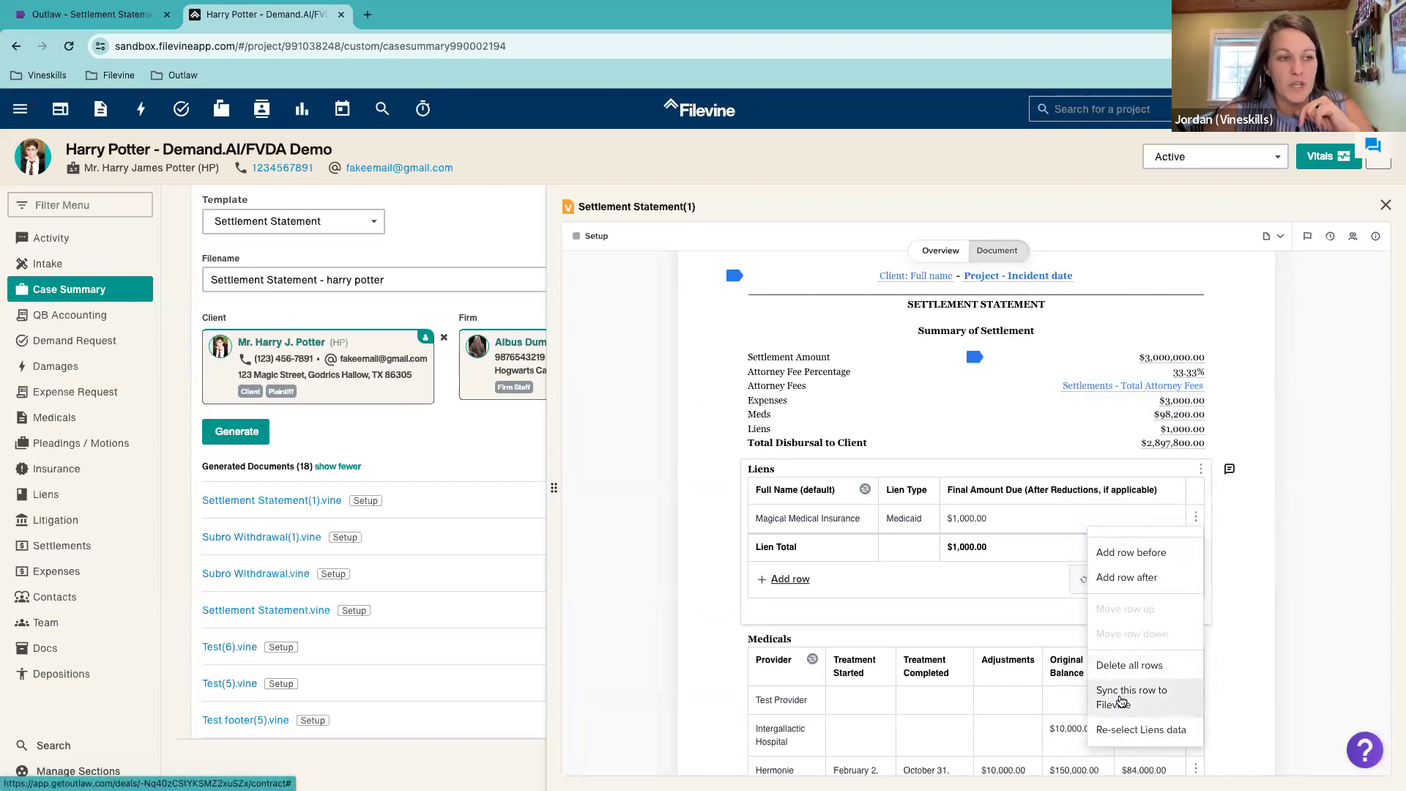
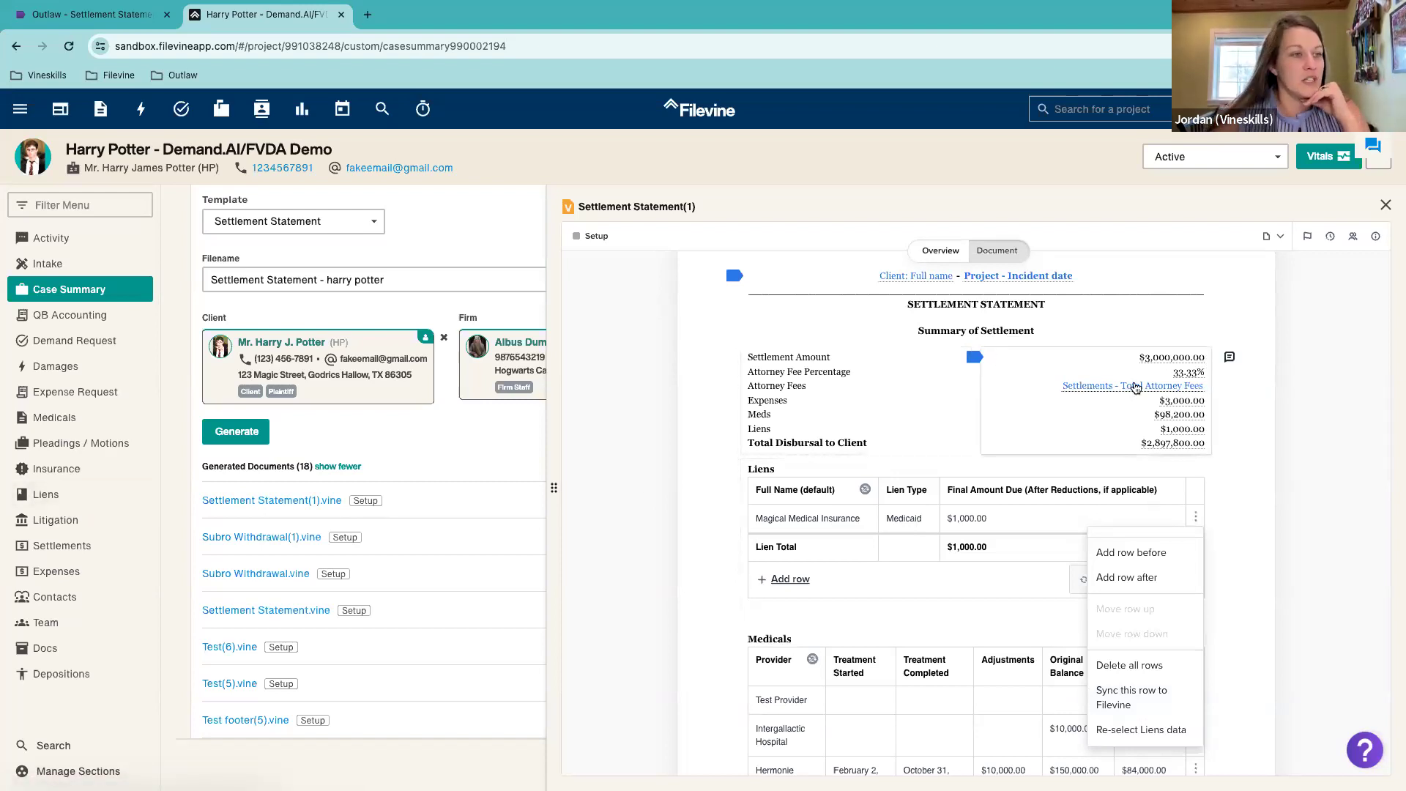
Step: Set the Total Attorney Fees value in the Summary of Settlement to 500000
click(1135, 387)
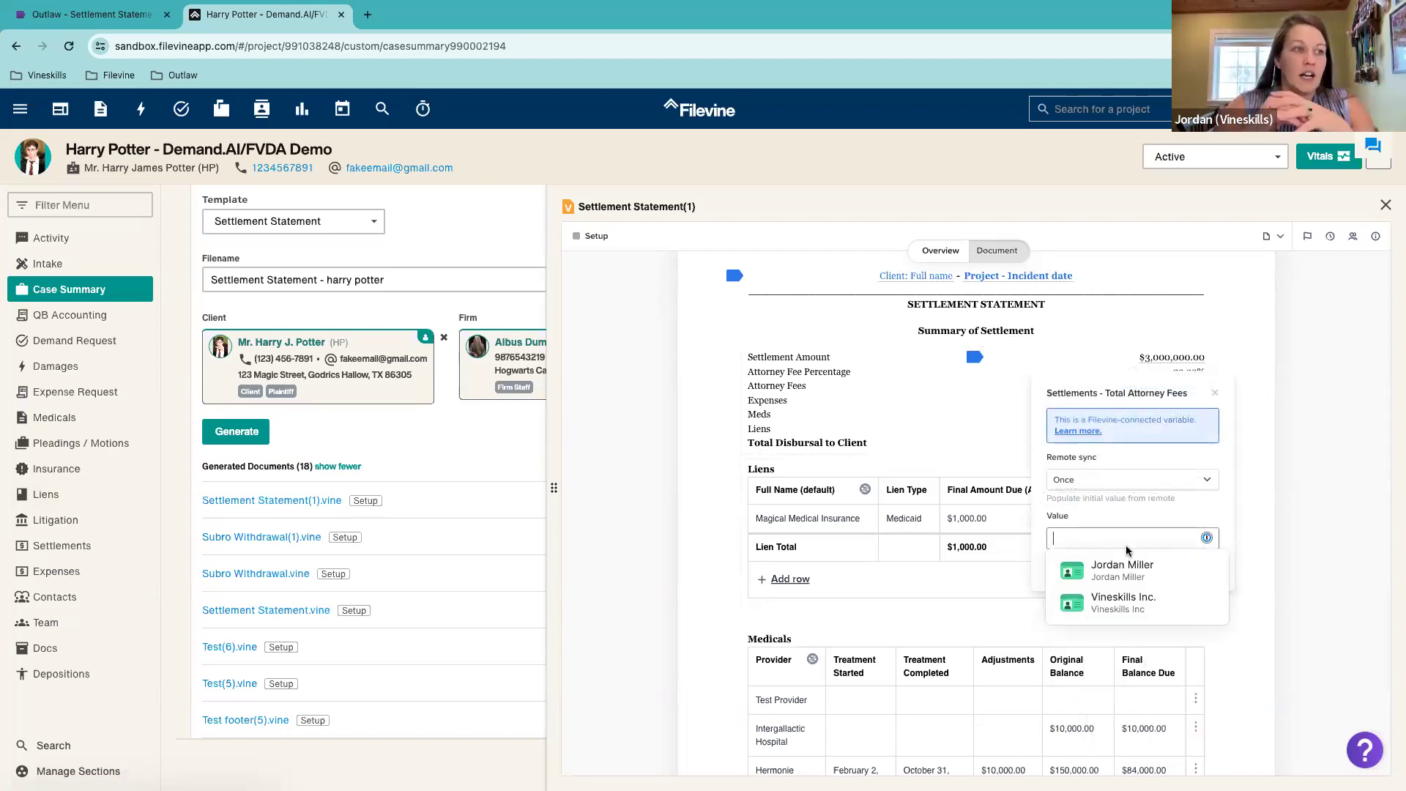
text(50)
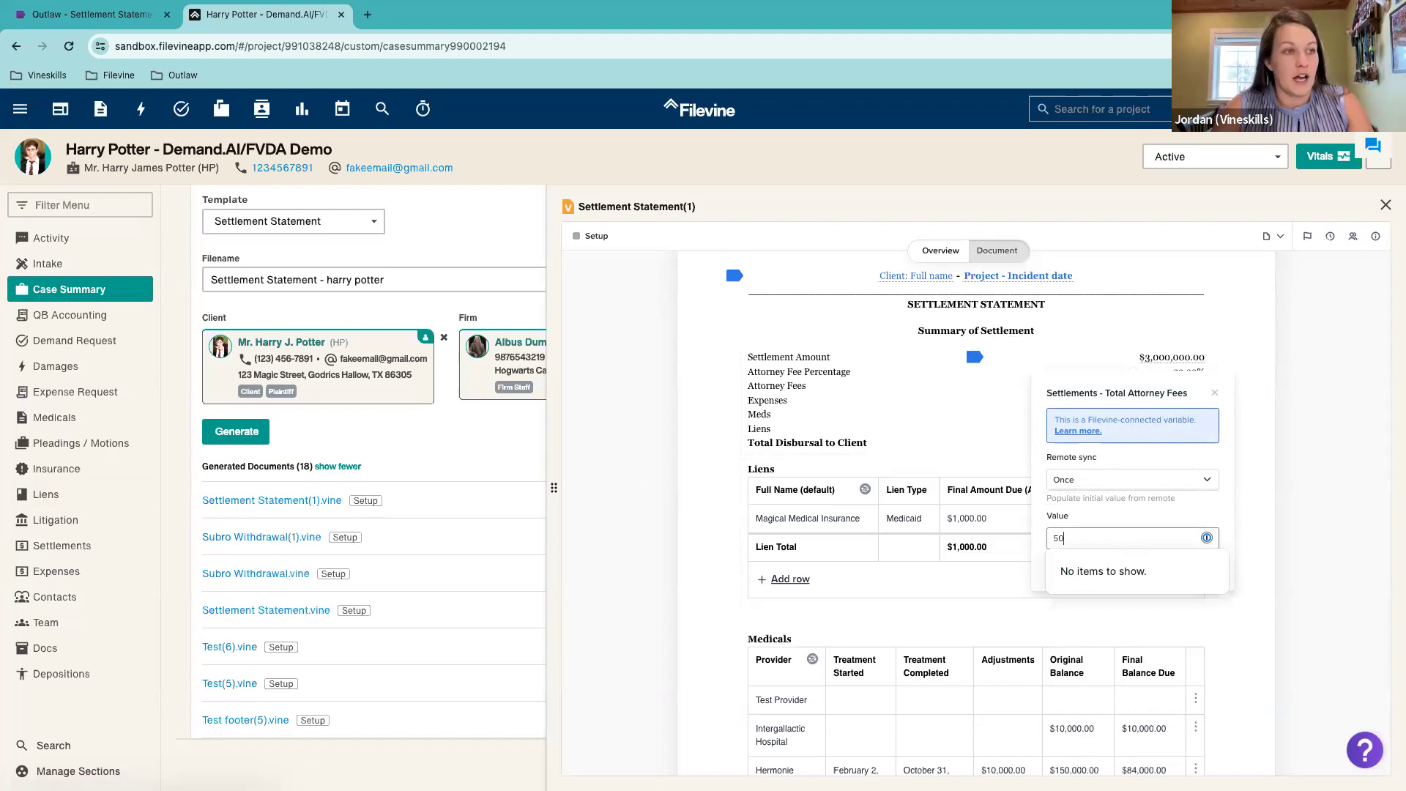
text(0000)
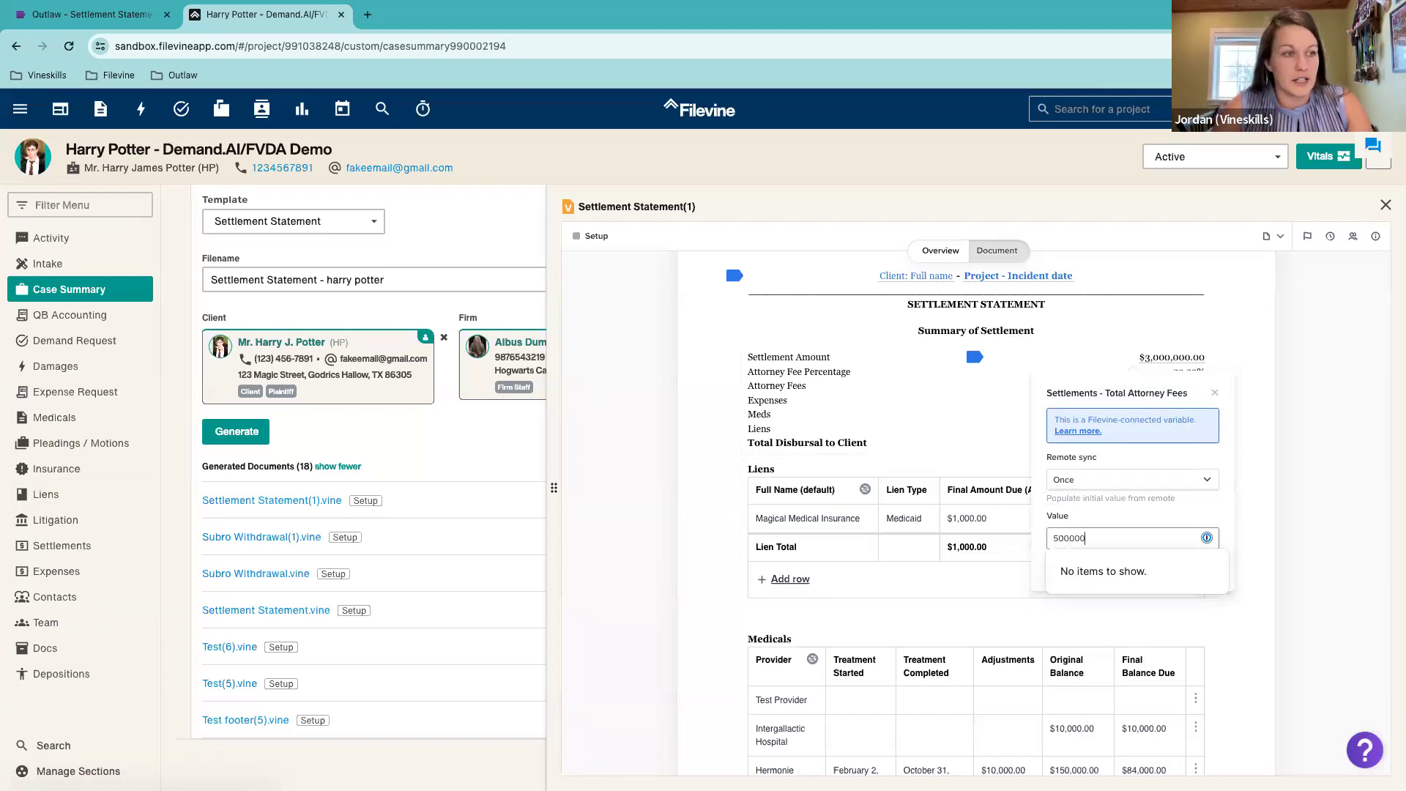
click(1214, 504)
click(1198, 573)
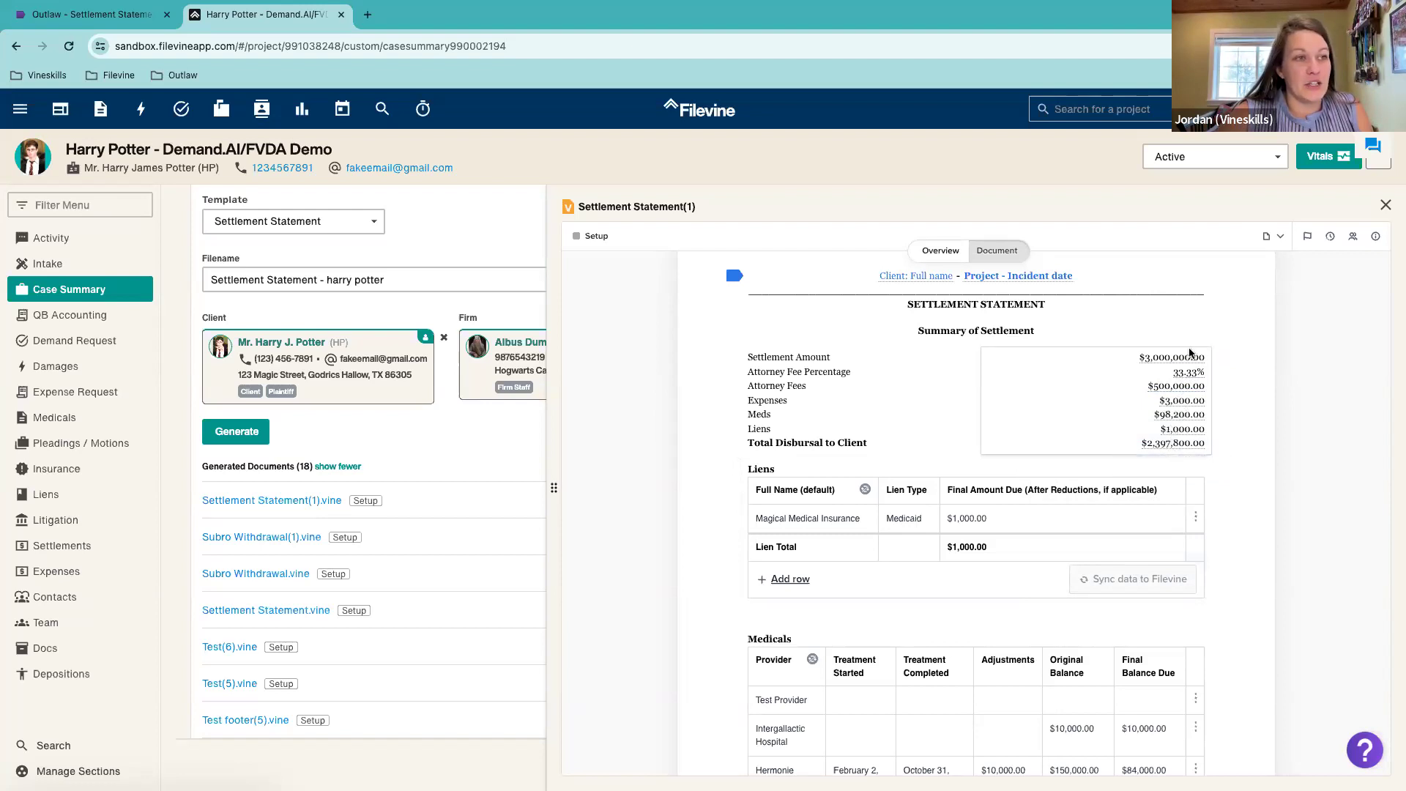
Step: Re-select the Liens table's data with all rows included, and update the table
scroll(1184, 445, down, 2)
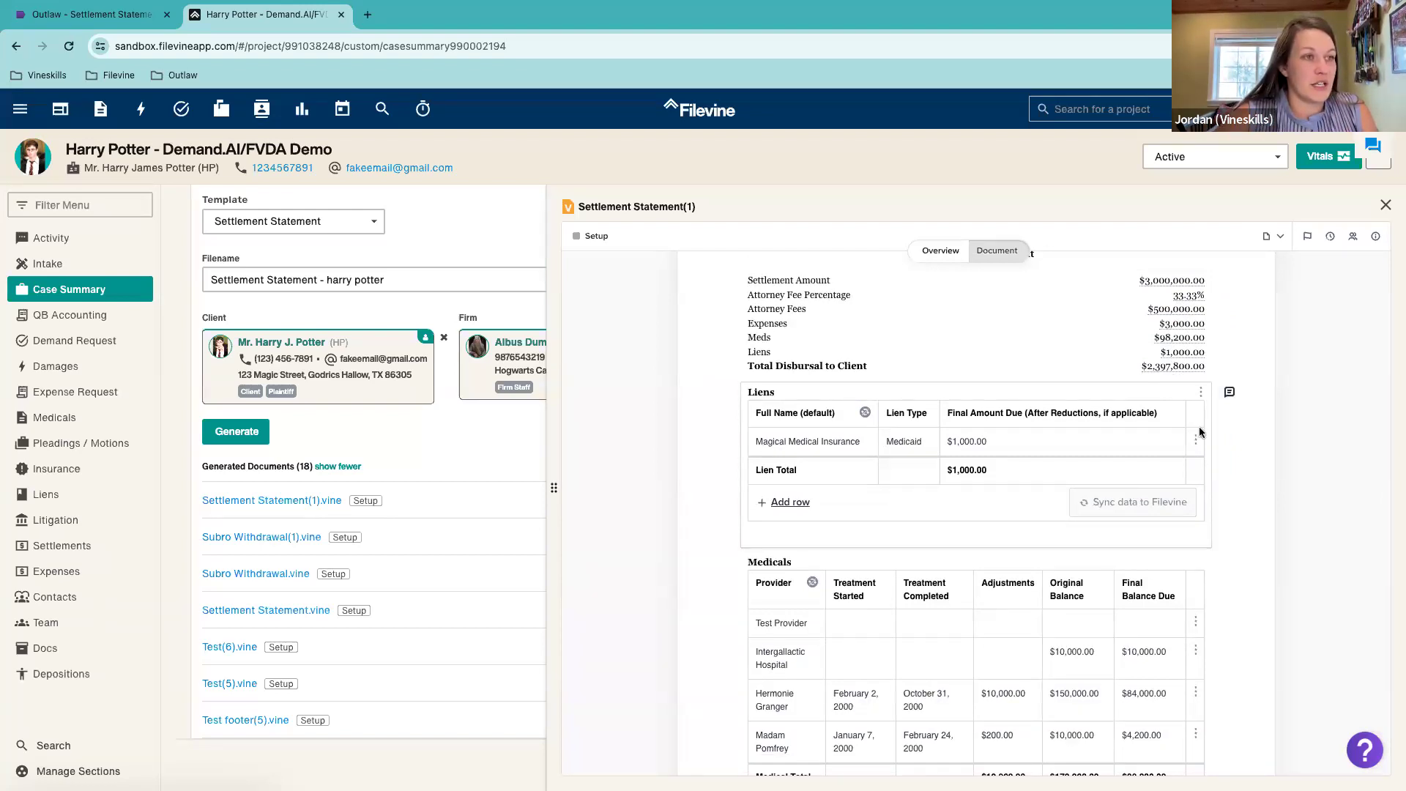
click(1195, 439)
click(1142, 651)
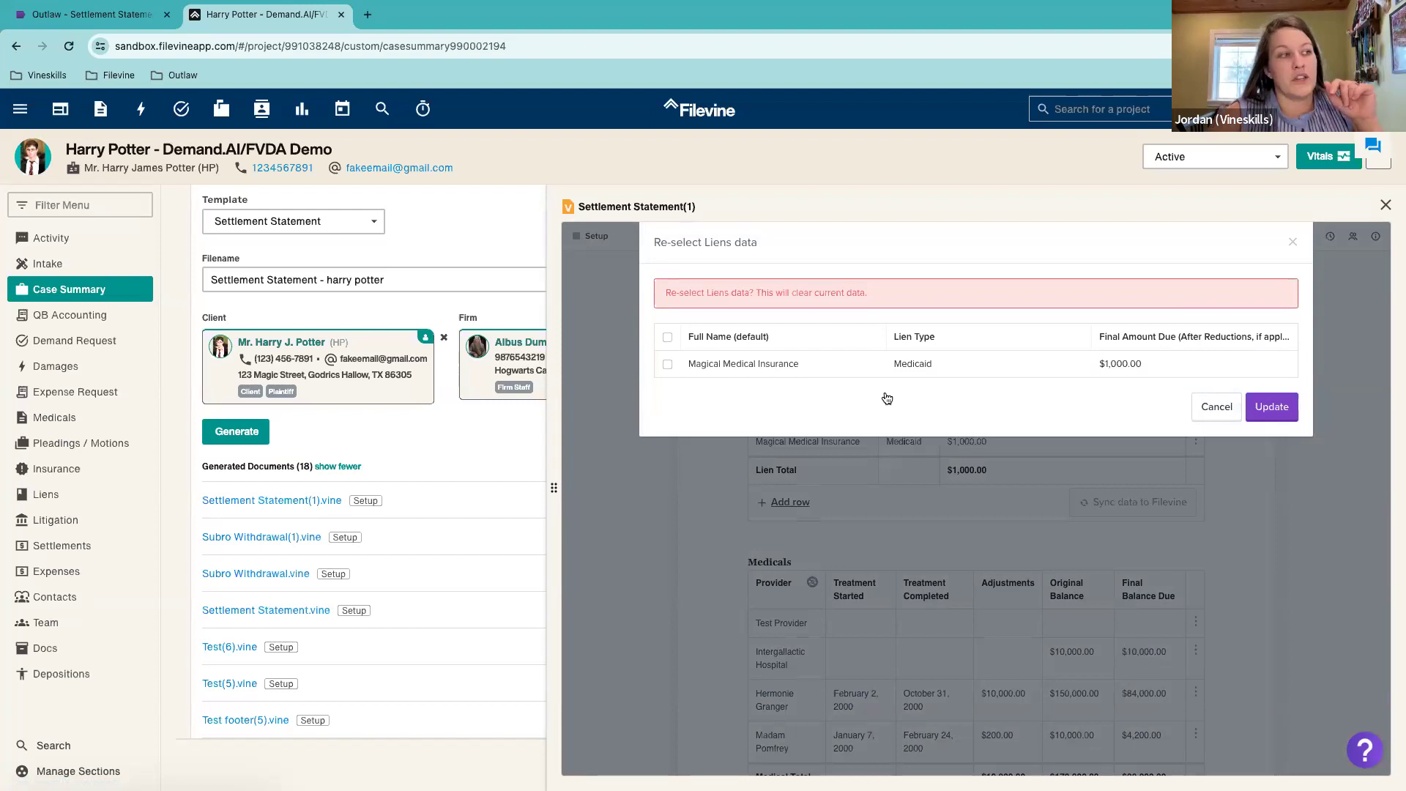
click(667, 338)
click(667, 340)
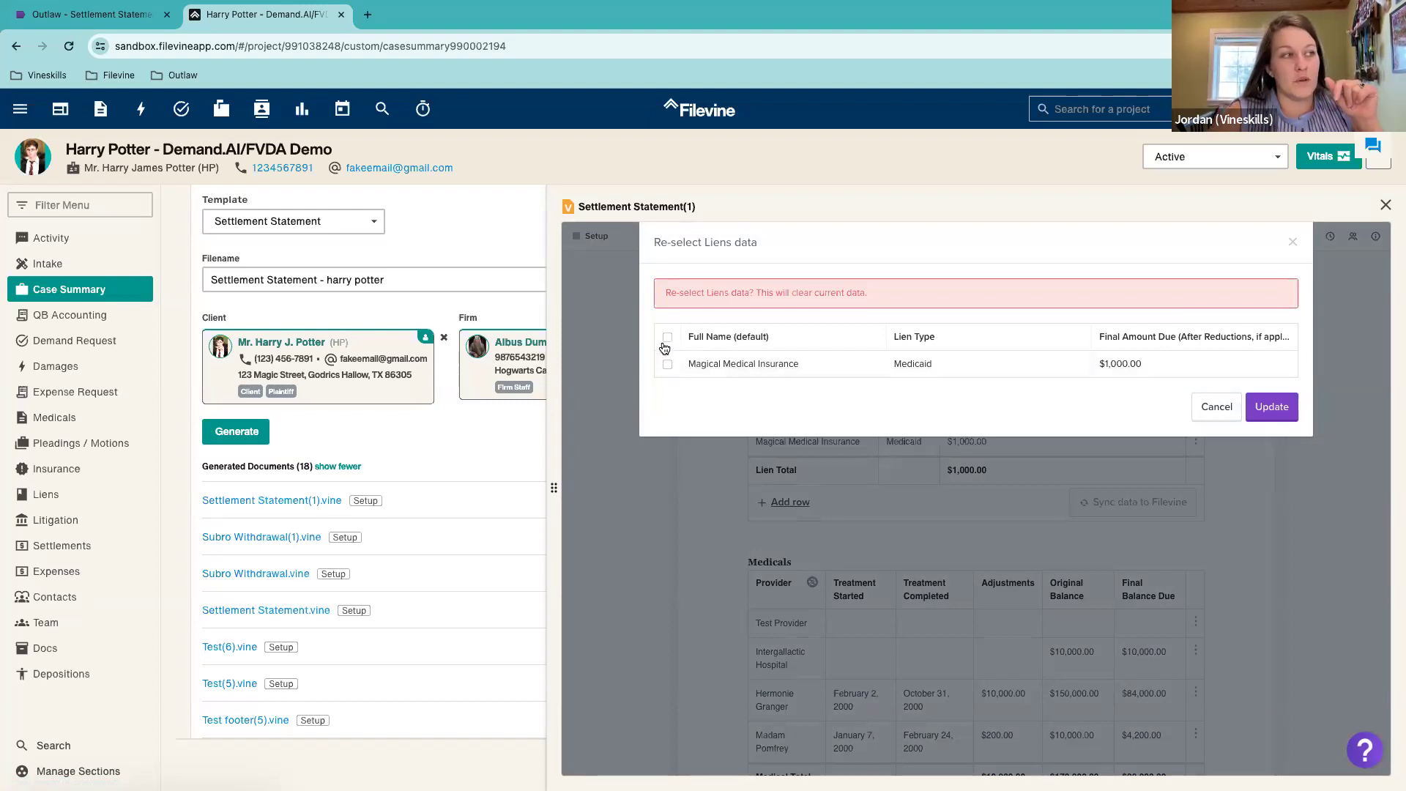
click(666, 340)
click(666, 340)
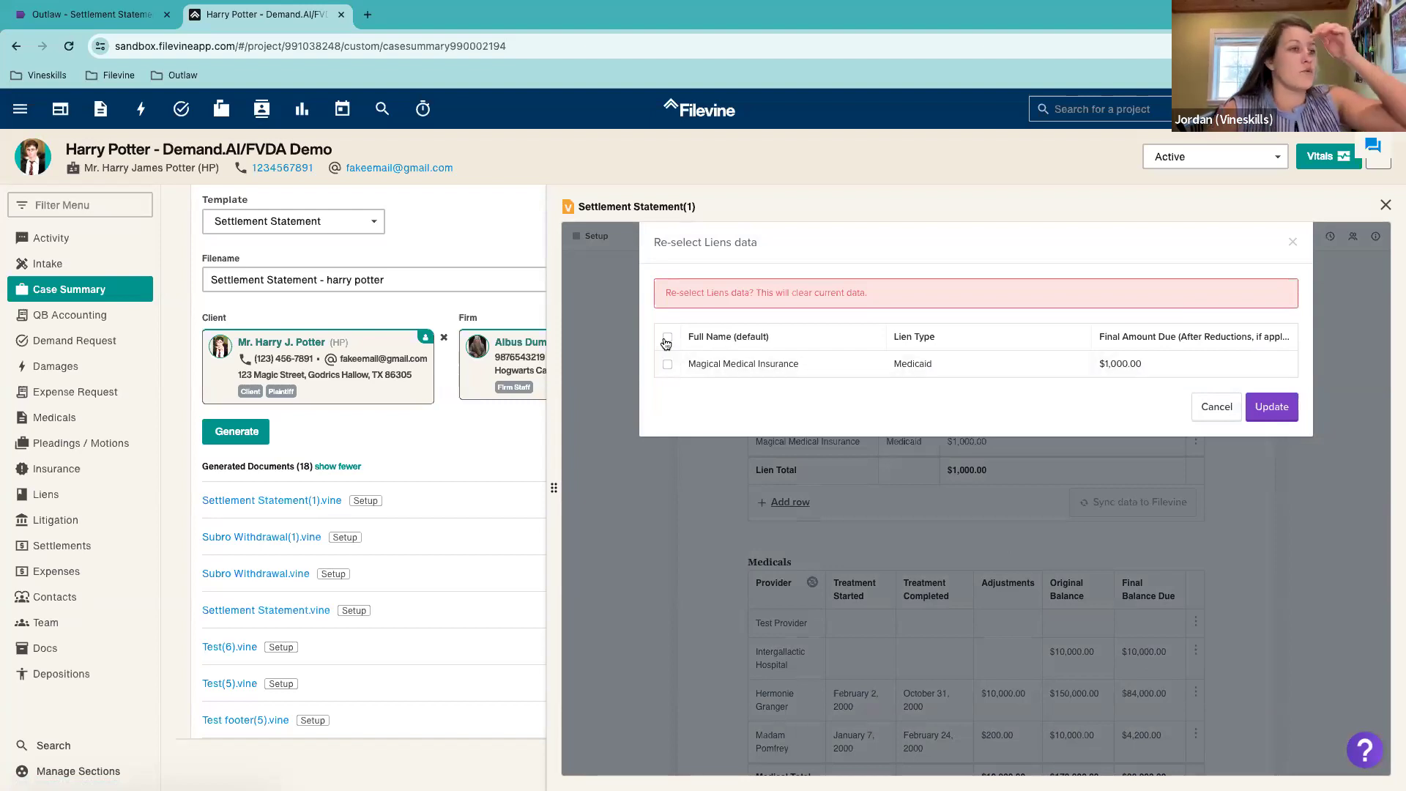
click(667, 340)
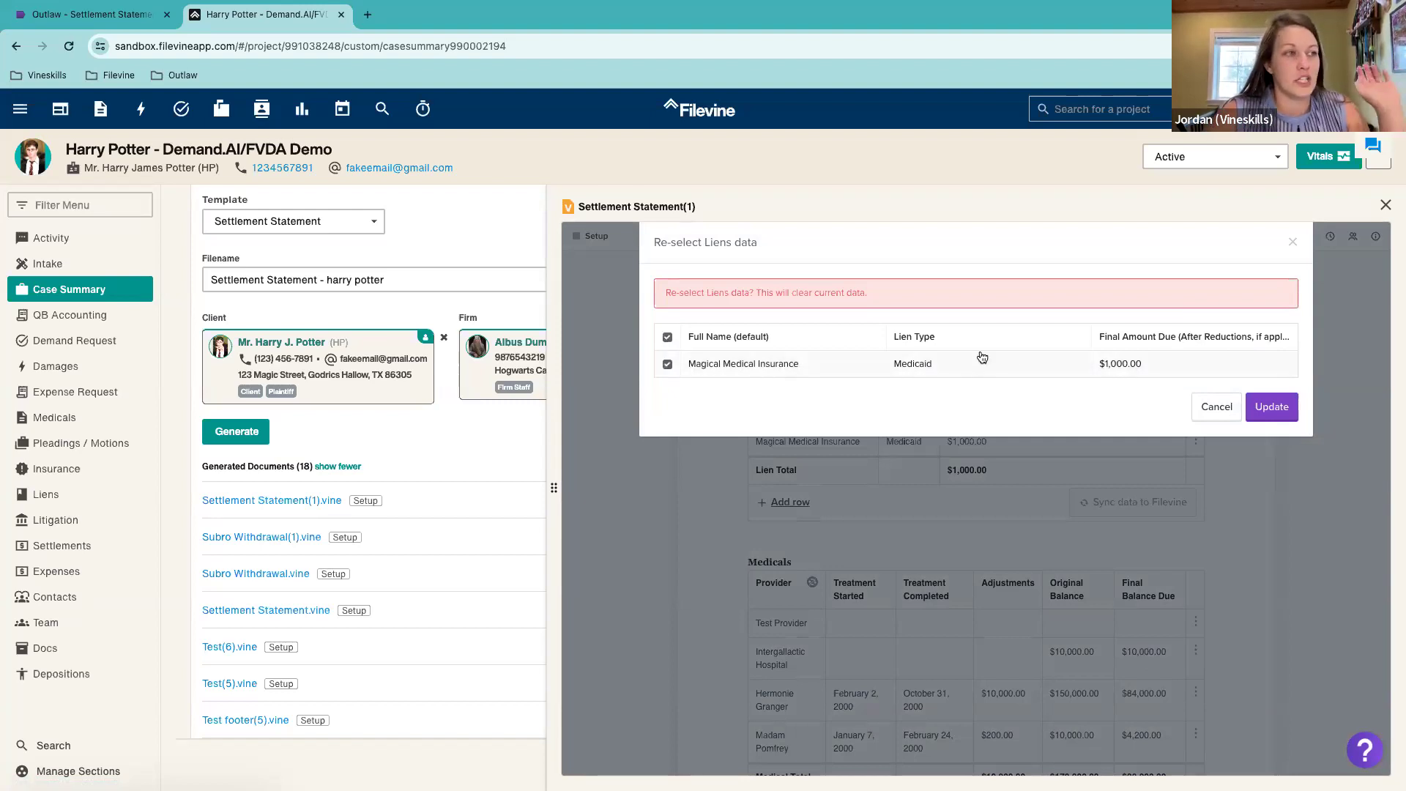
click(1252, 406)
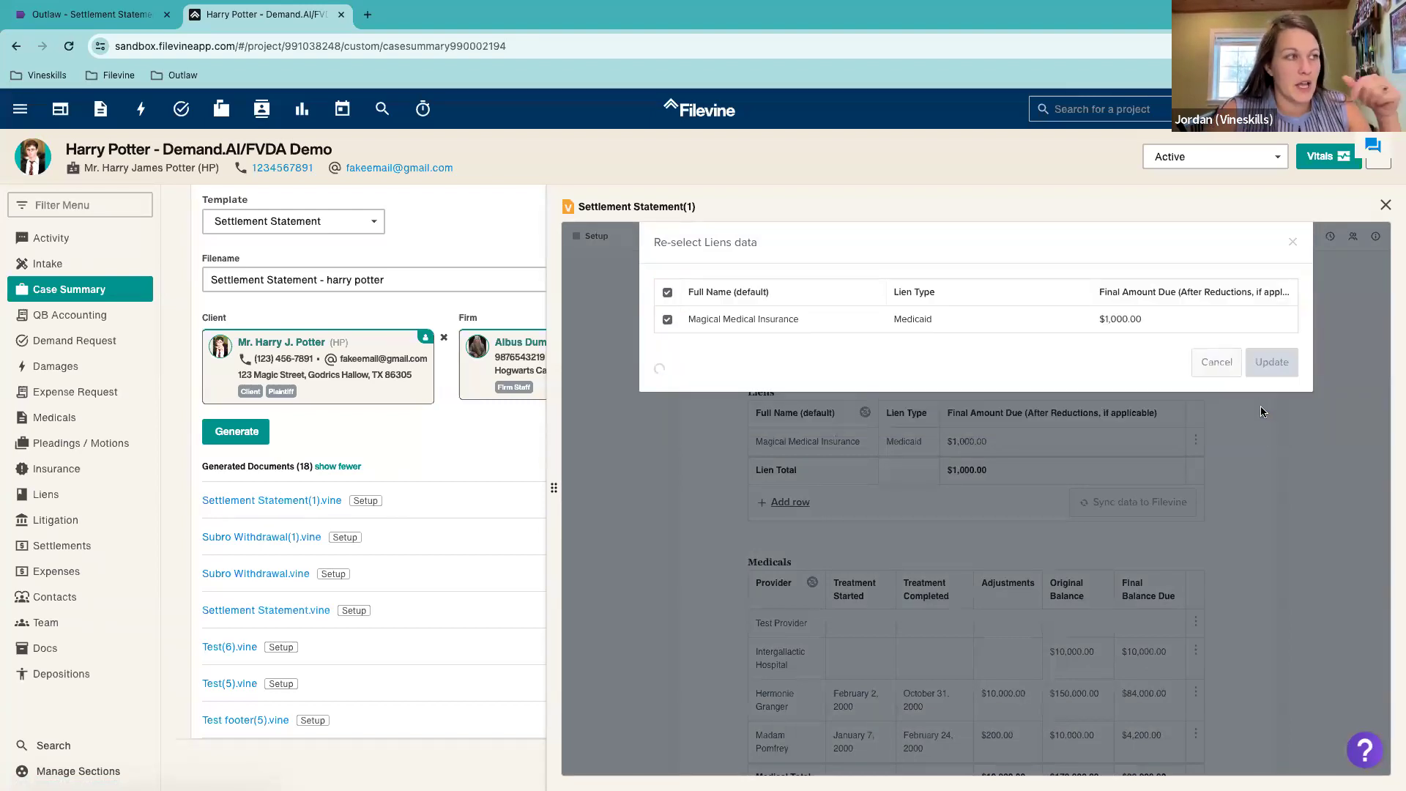
Step: Re-select the Medicals table's data with only the two providers that have treatment dates, and update the table
scroll(1188, 530, down, 3)
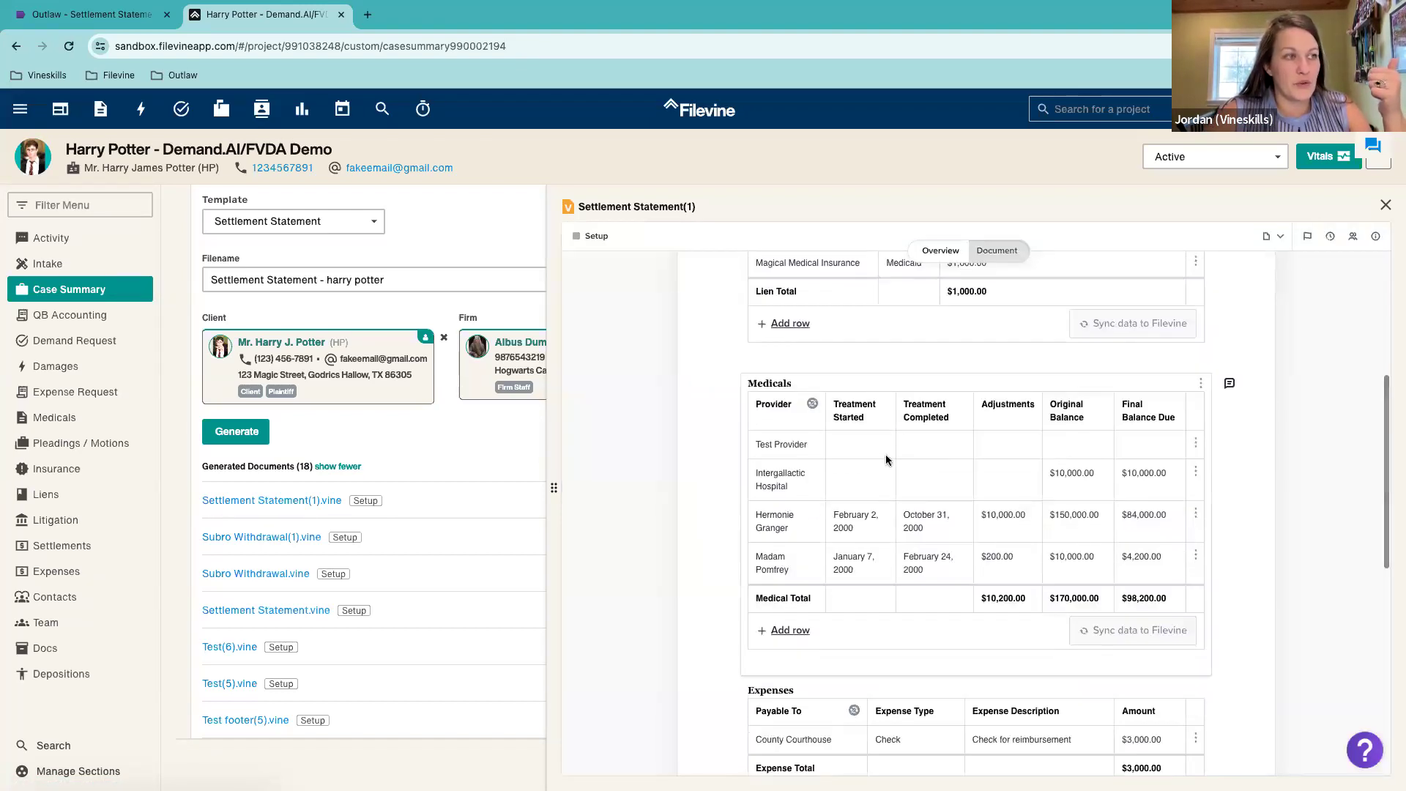
click(1195, 442)
scroll(1167, 592, down, 2)
click(1154, 637)
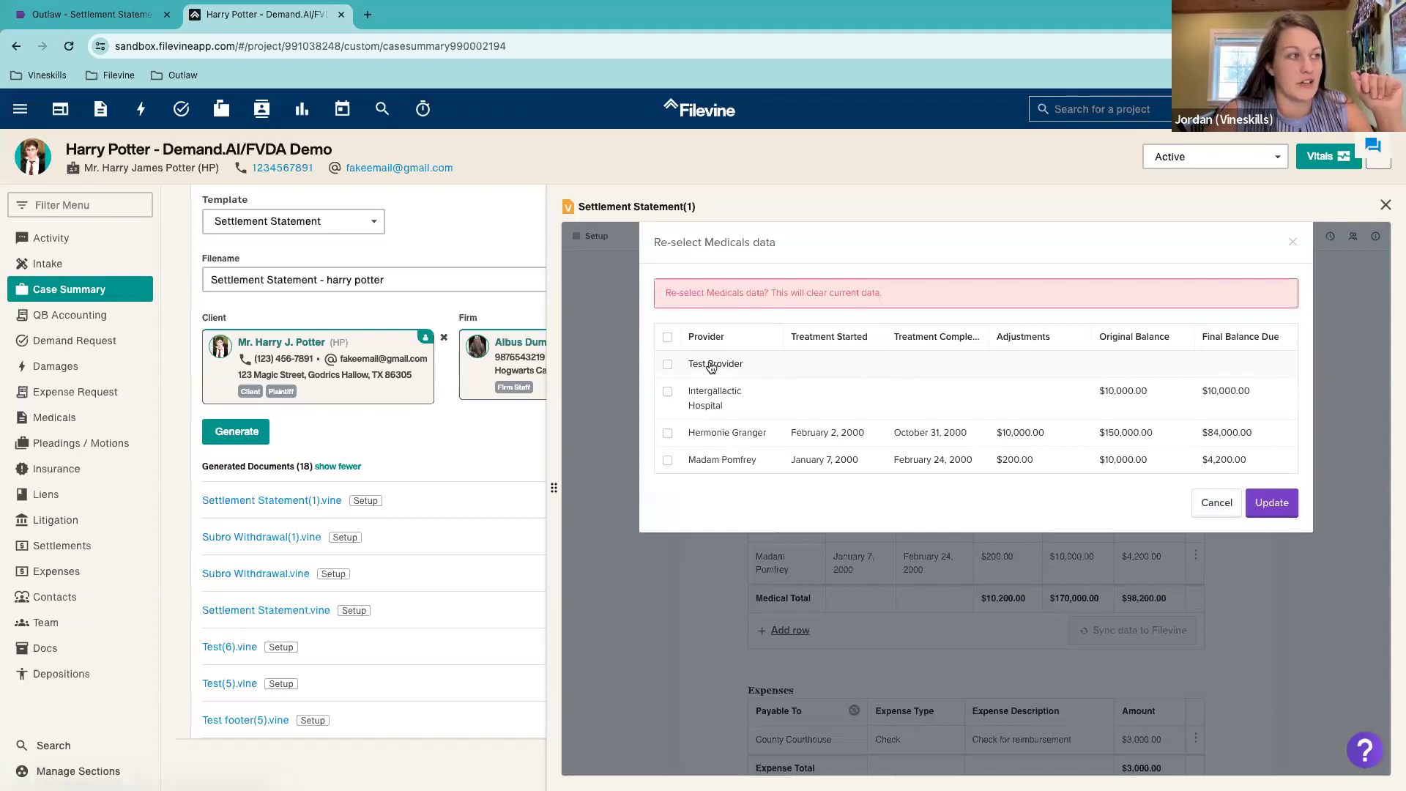
click(668, 337)
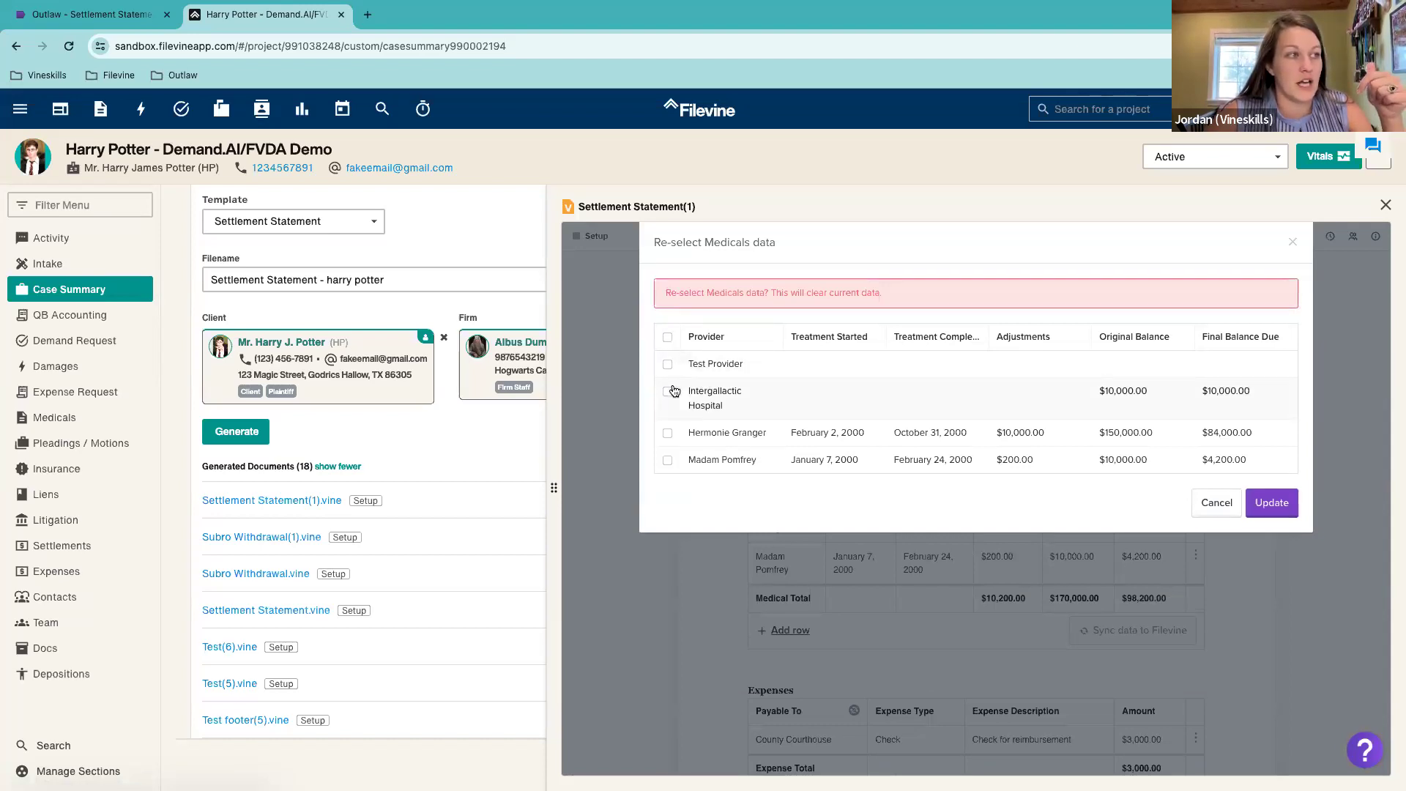
click(668, 392)
click(667, 433)
click(668, 461)
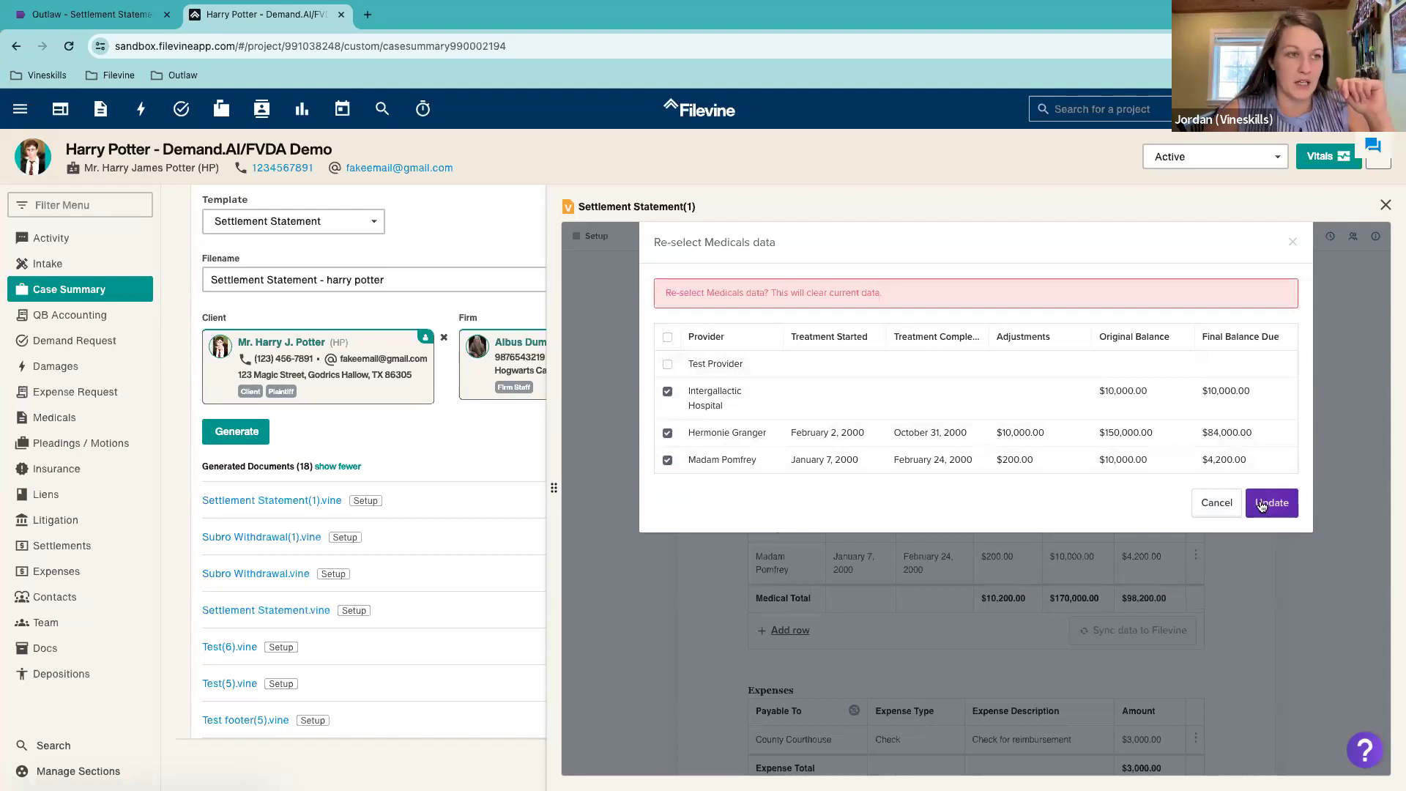
click(667, 391)
click(1271, 502)
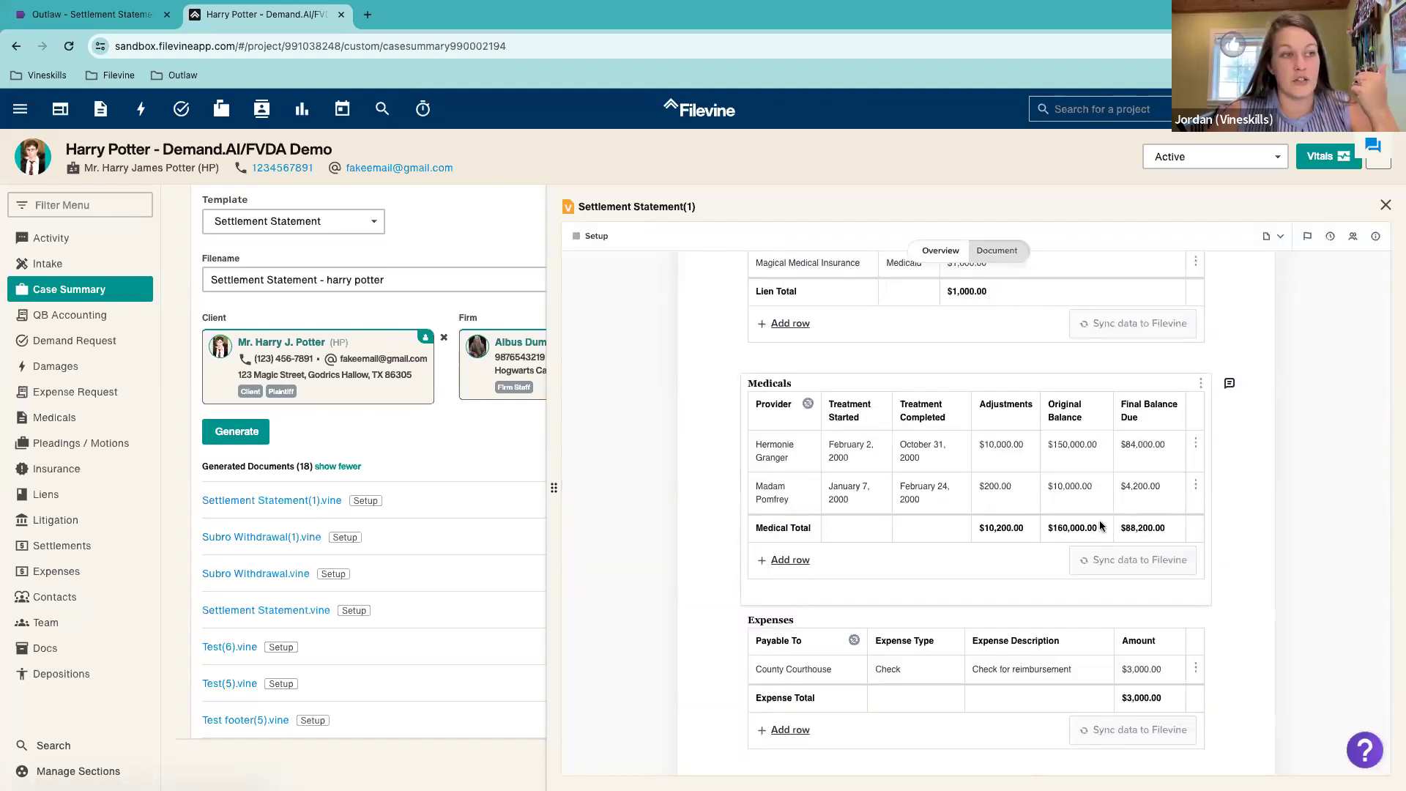
Step: Check the Summary of Settlement amounts and the Expenses table's re-select data options, cancelling without updating
scroll(1148, 518, up, 4)
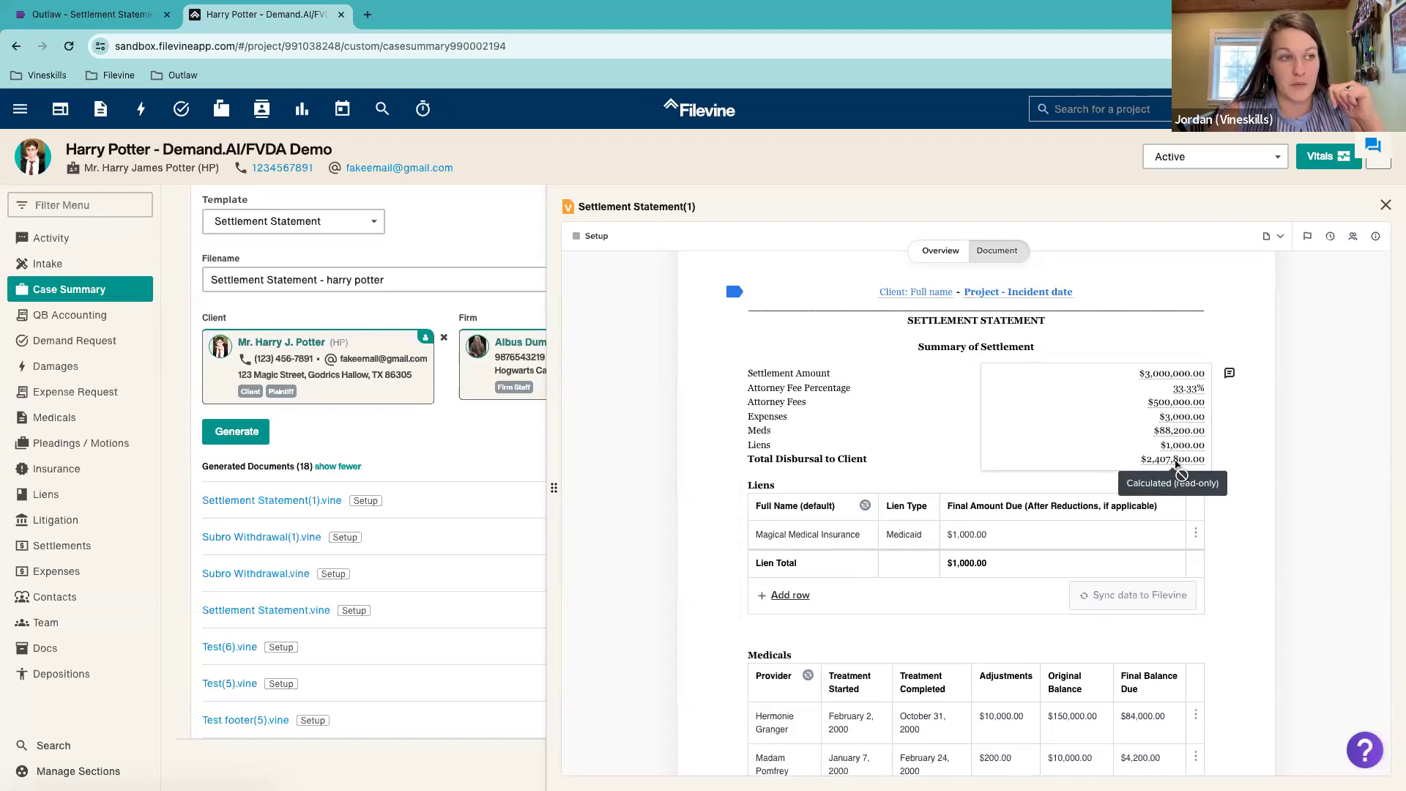
scroll(1175, 464, down, 3)
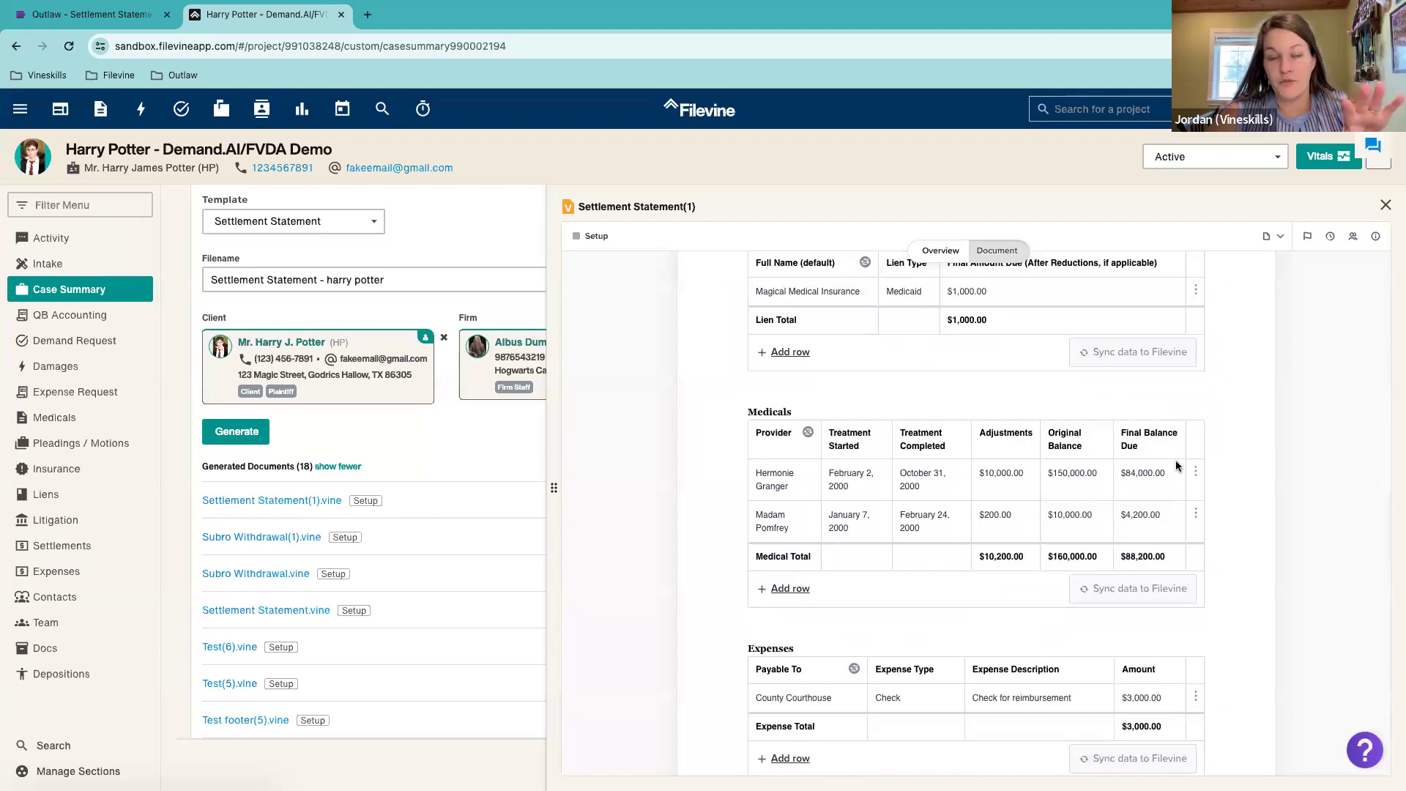
scroll(1175, 465, down, 2)
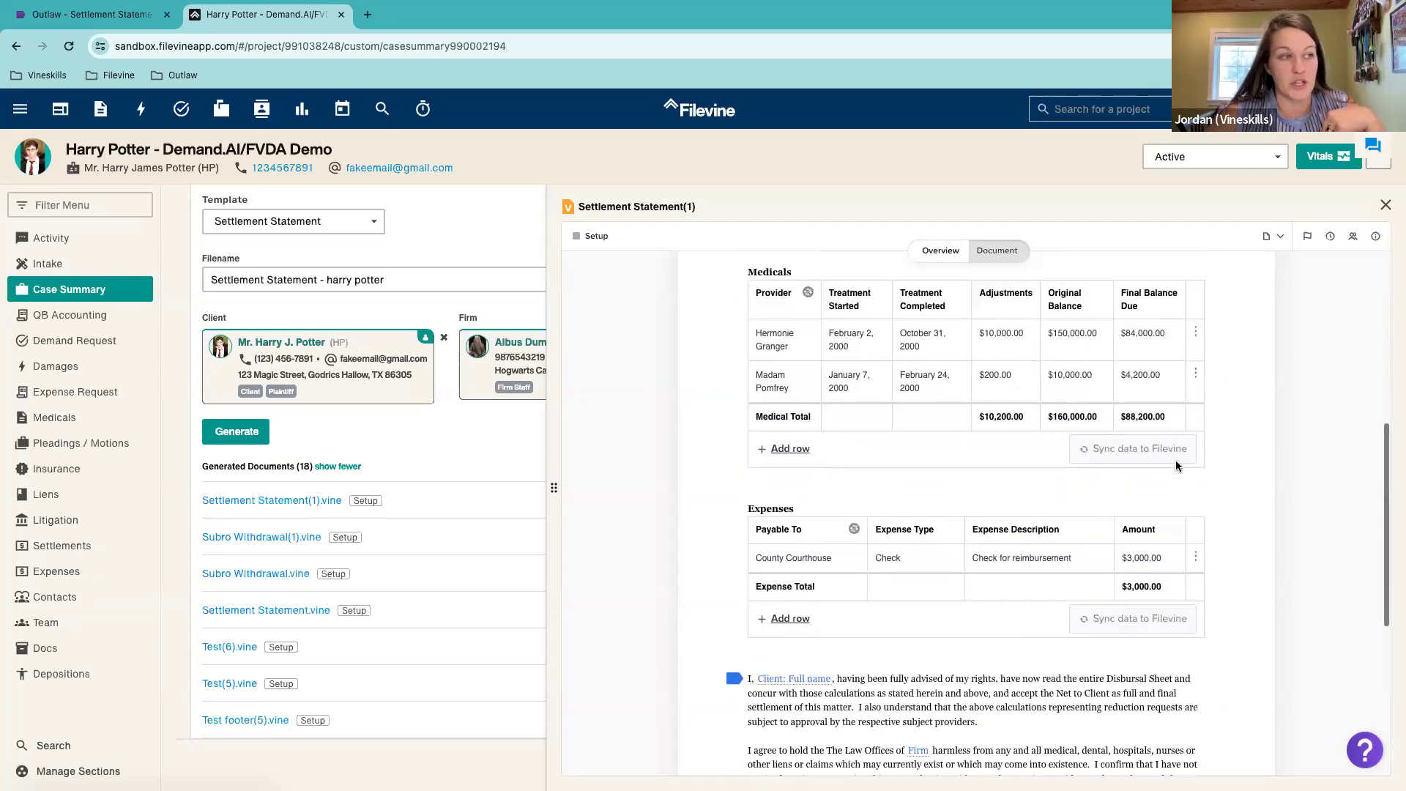
click(1195, 528)
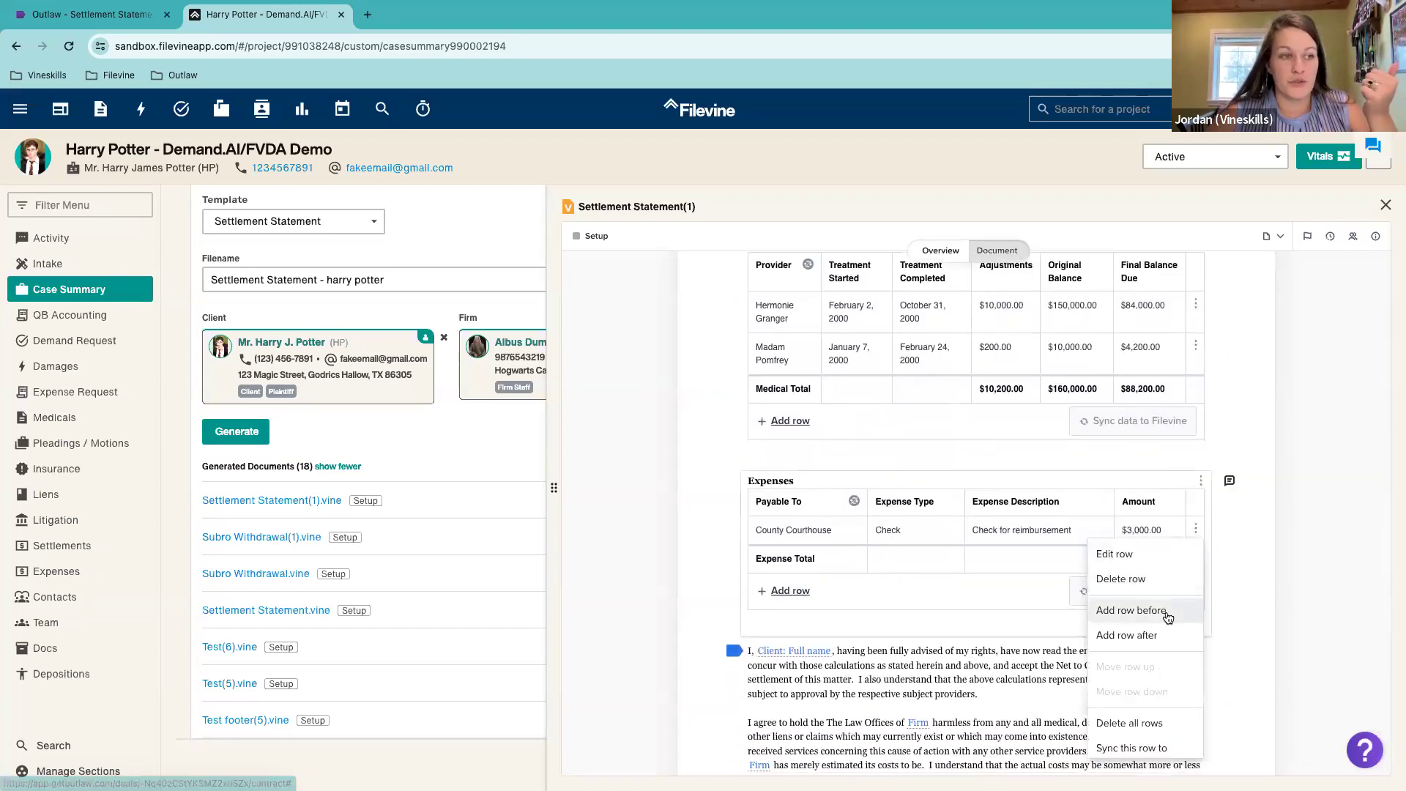
scroll(1160, 684, down, 1)
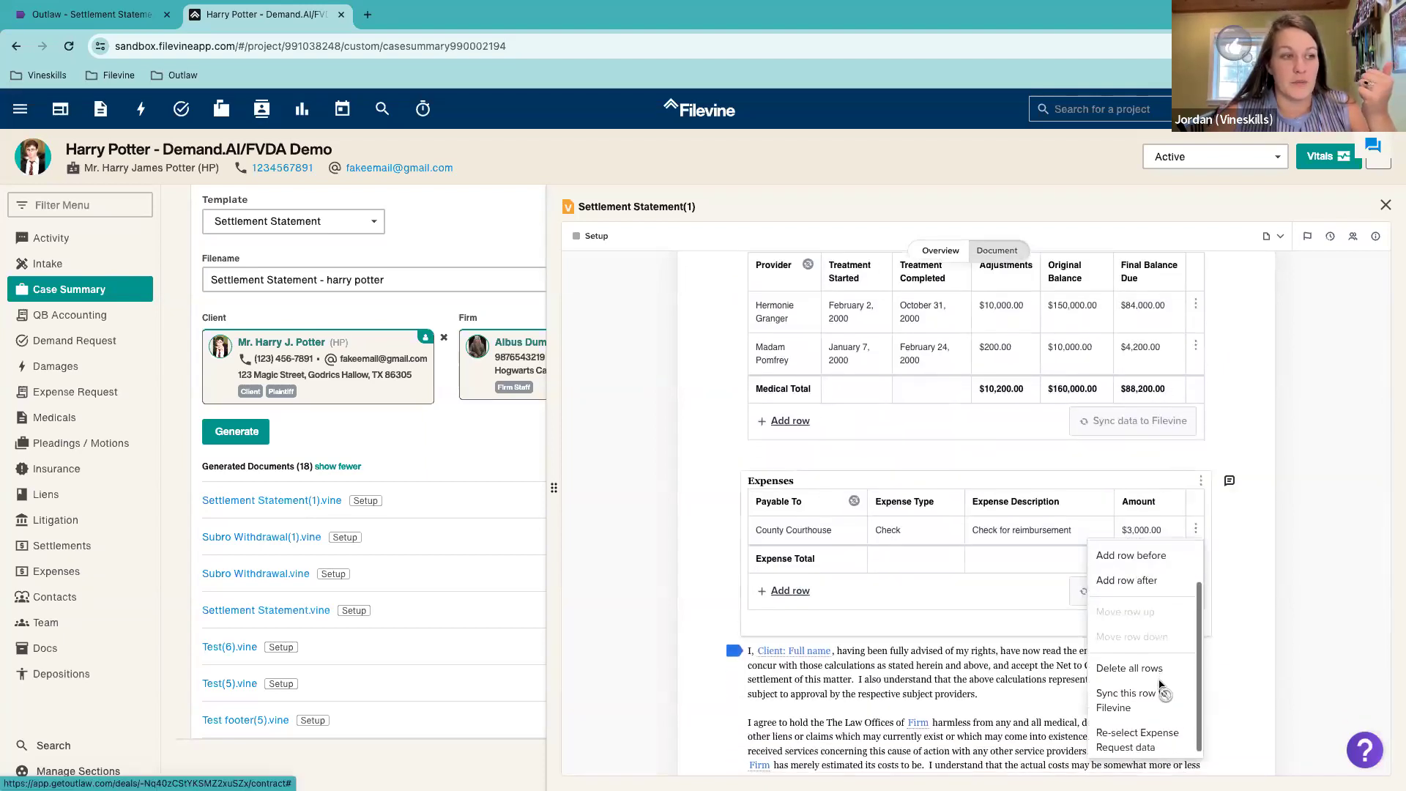
click(1137, 729)
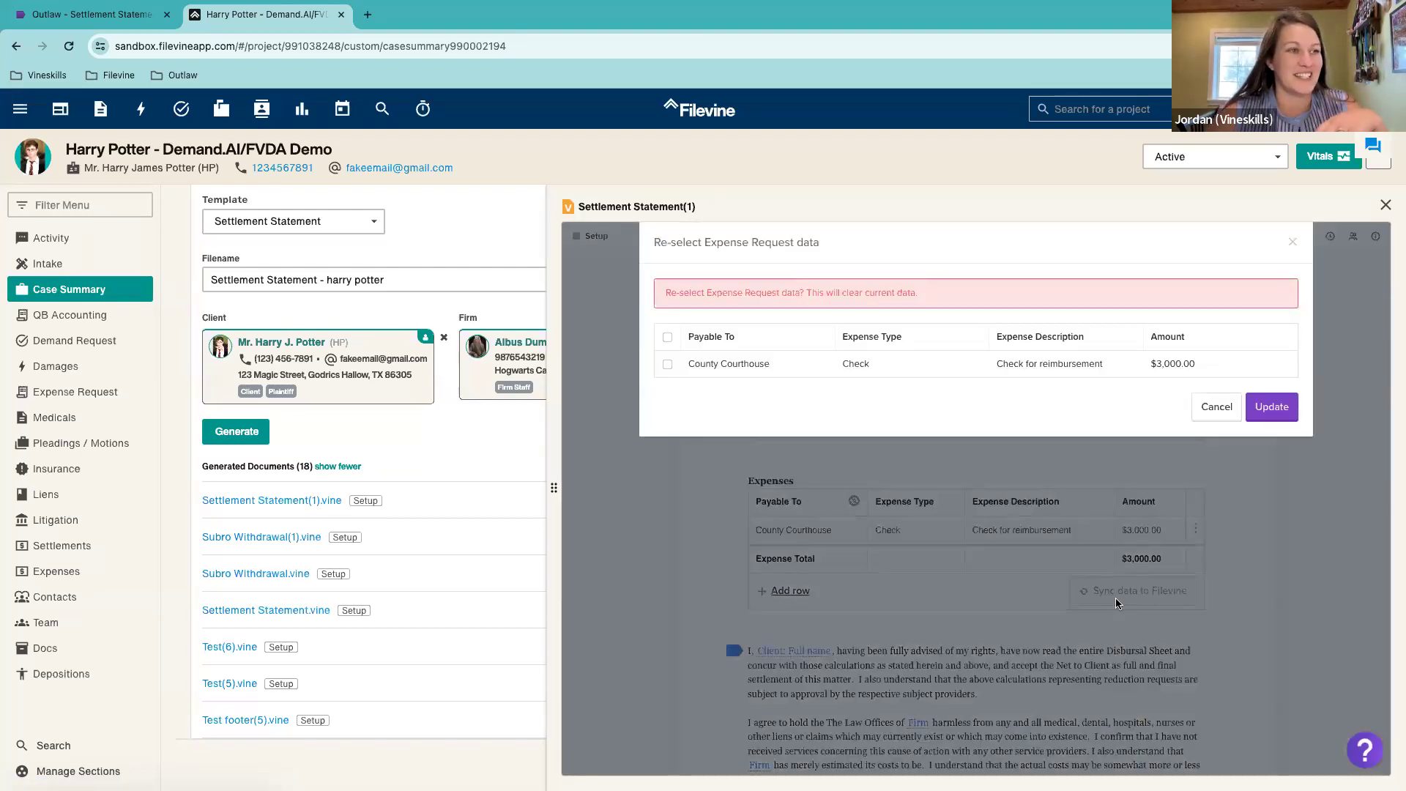
click(1214, 413)
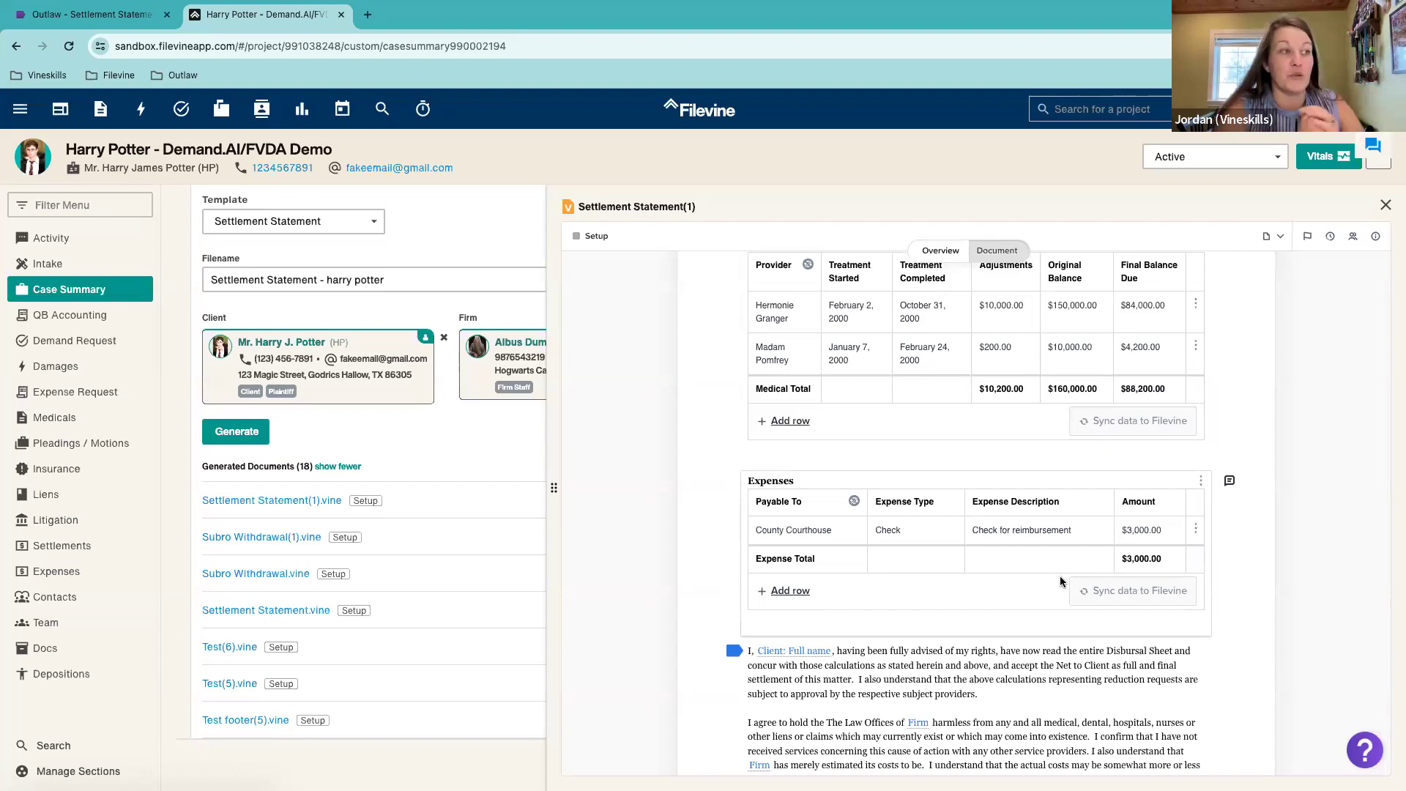
Step: Fill in the Client party in the header line with the client's full name and save it
scroll(1060, 576, up, 5)
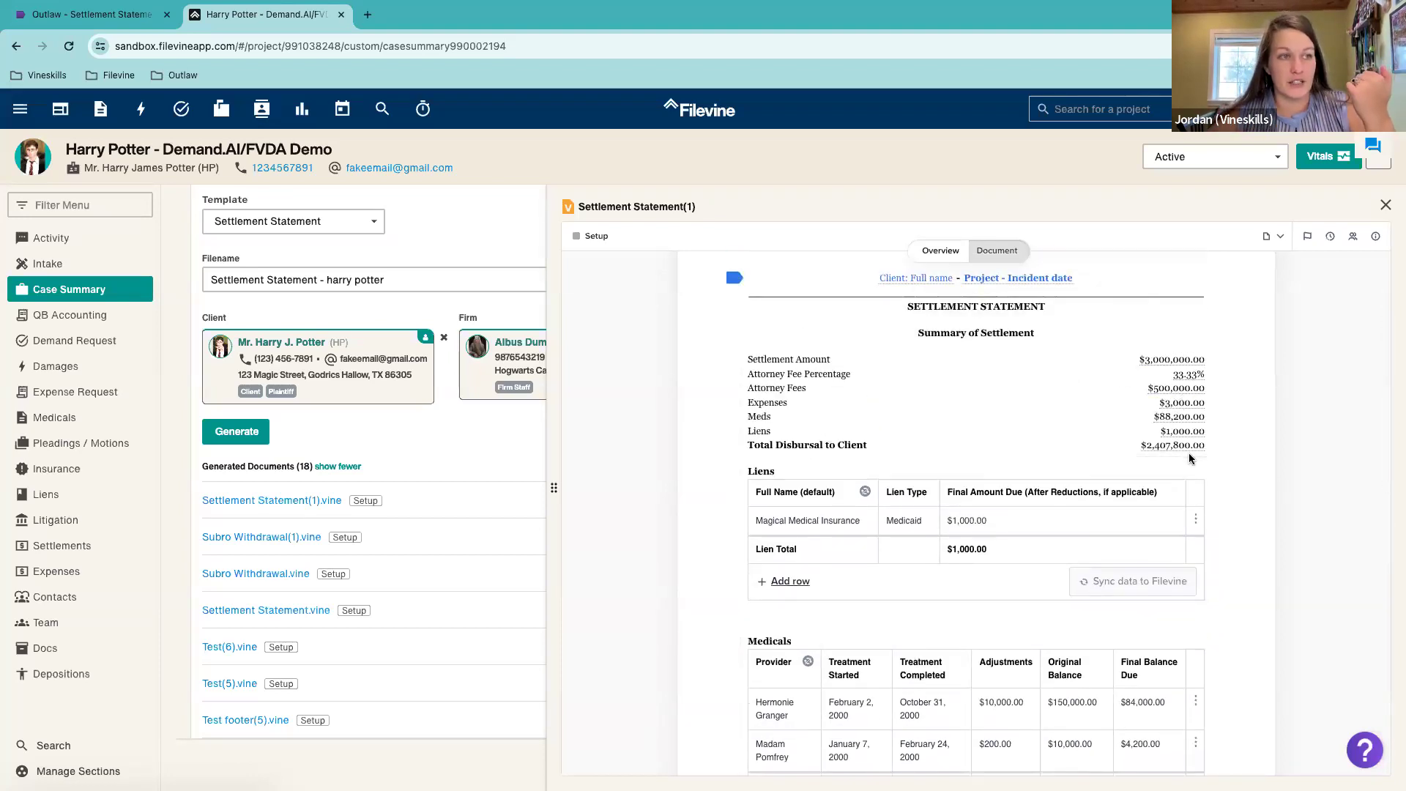
scroll(924, 365, up, 1)
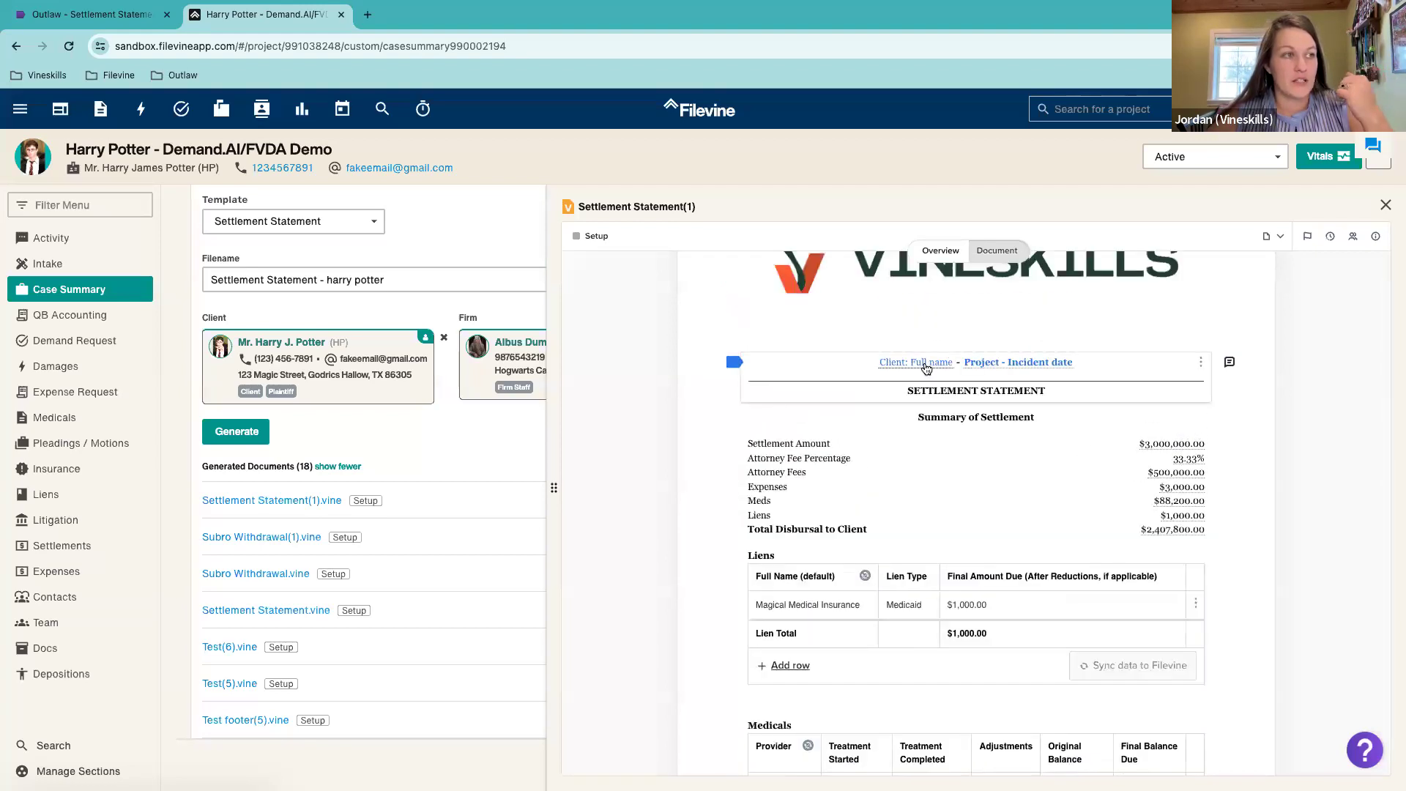
click(924, 362)
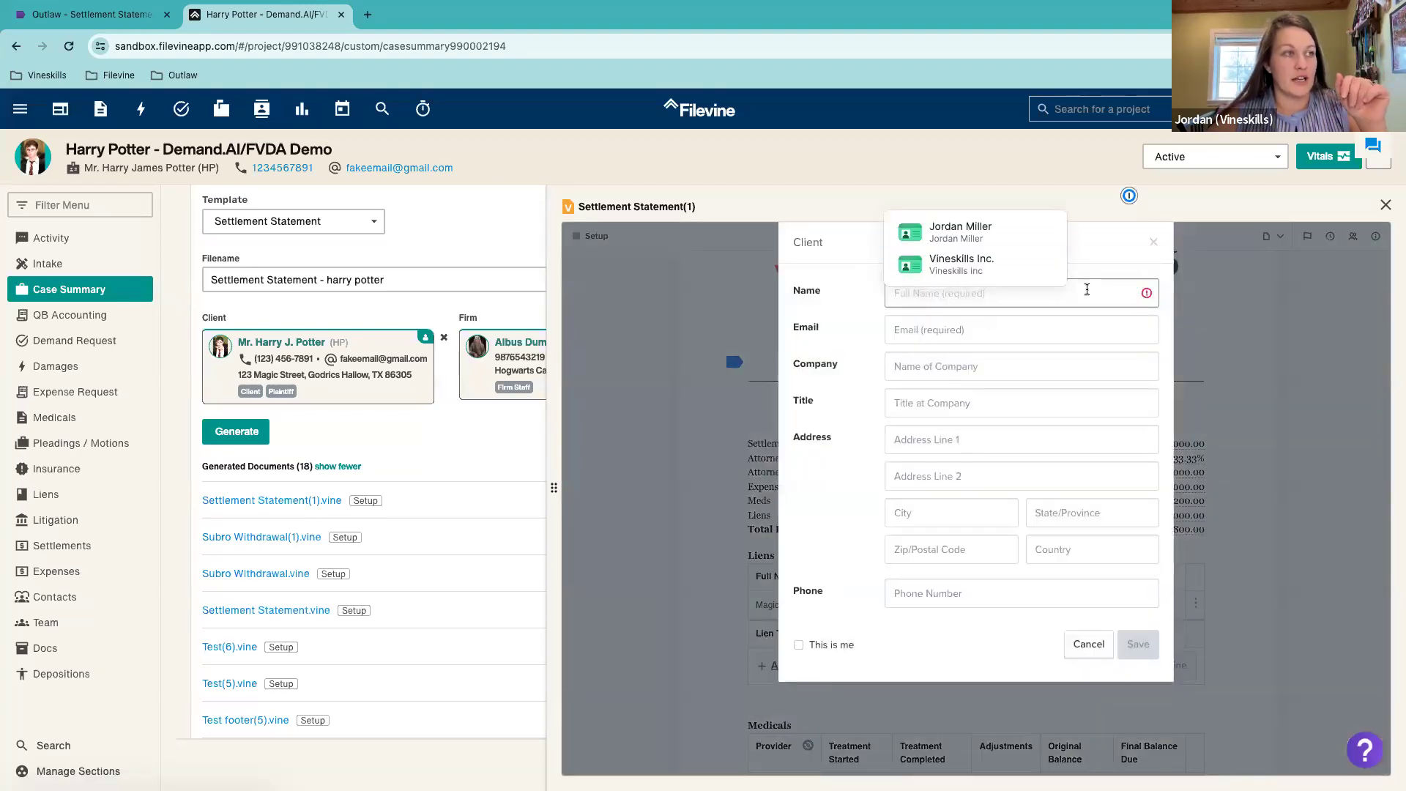
text(Harry Potter)
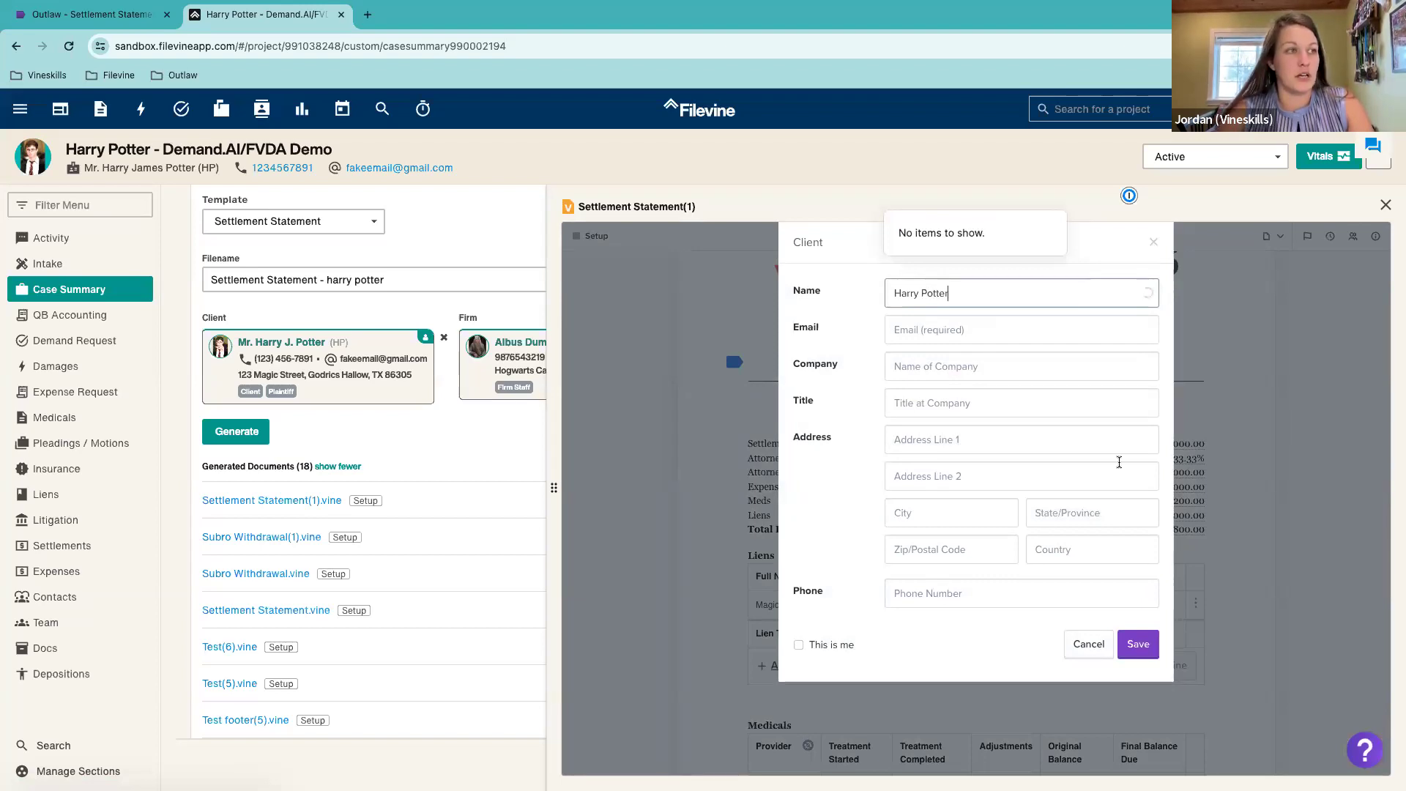
click(1138, 644)
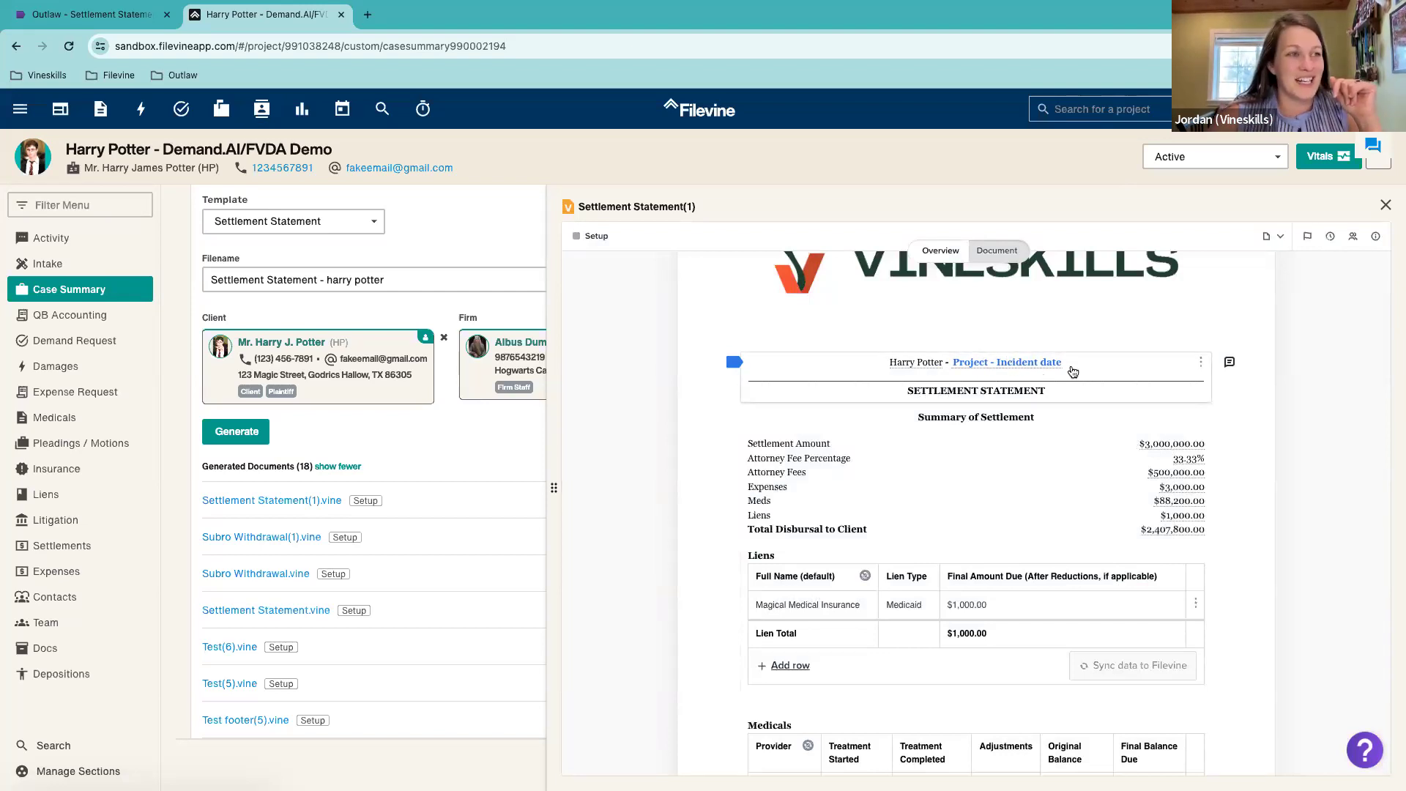
Step: Open the header paragraph above SETTLEMENT STATEMENT for editing, remove the trial redlined dash, and turn redlining off
click(1069, 366)
click(1097, 377)
text(-)
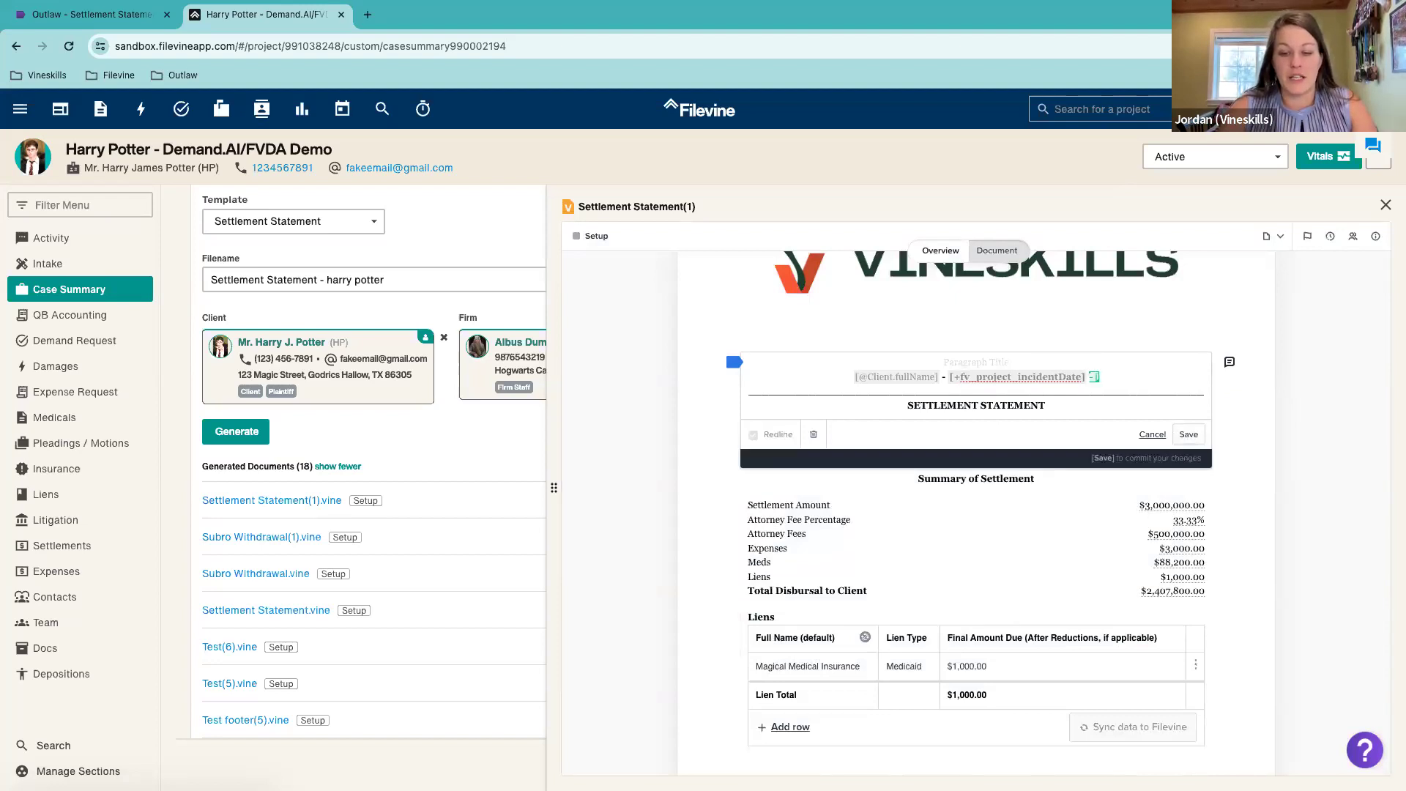
key(BackSpace)
key(BackSpace)
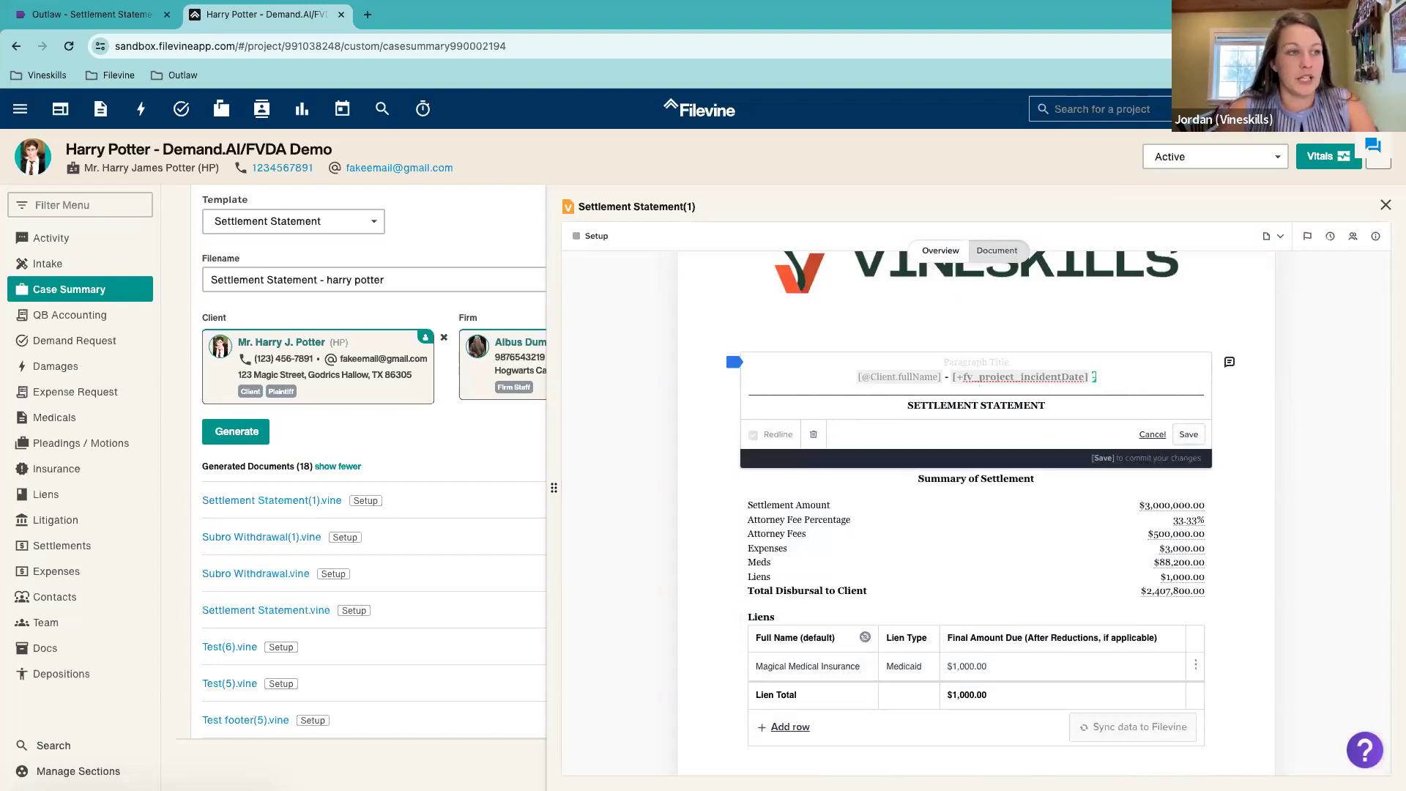
key(BackSpace)
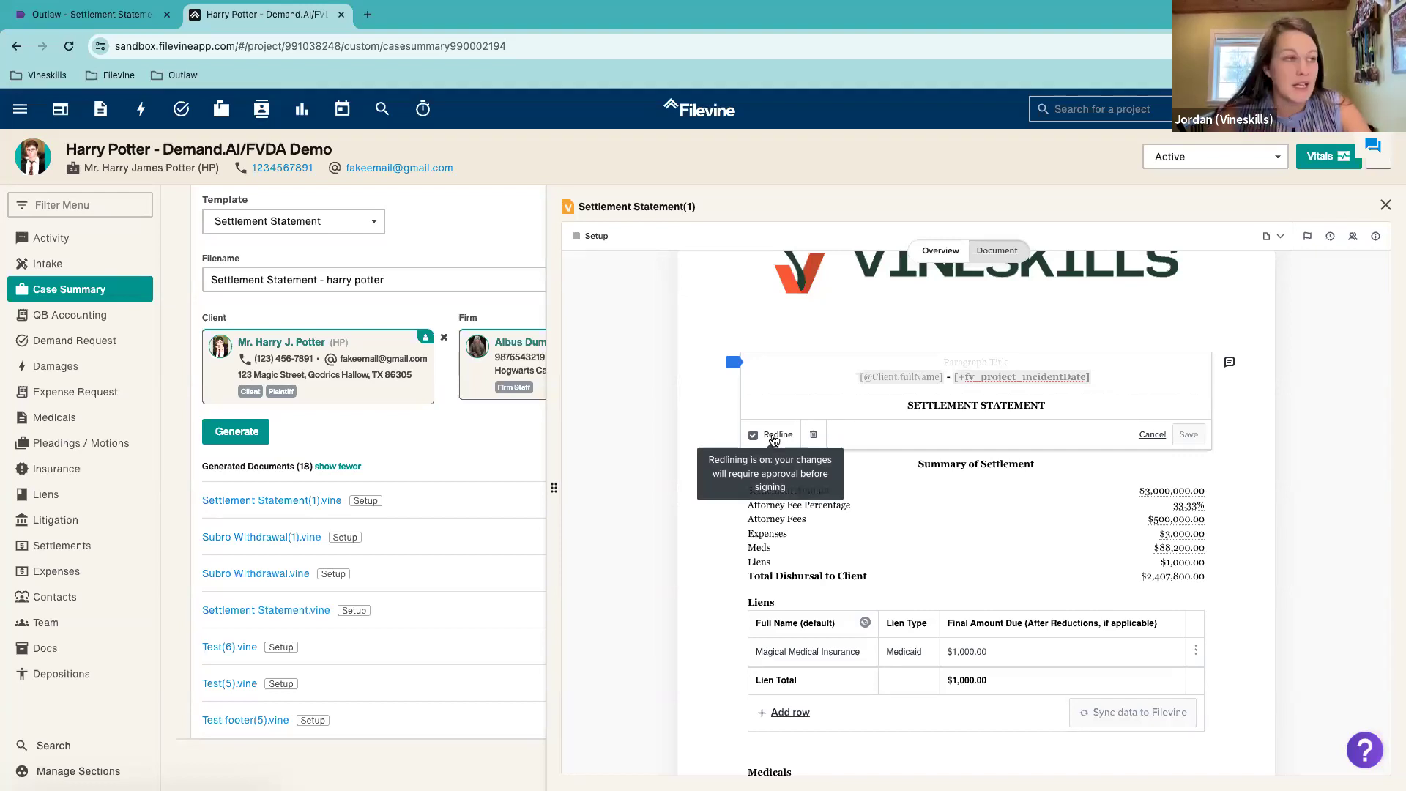
click(774, 438)
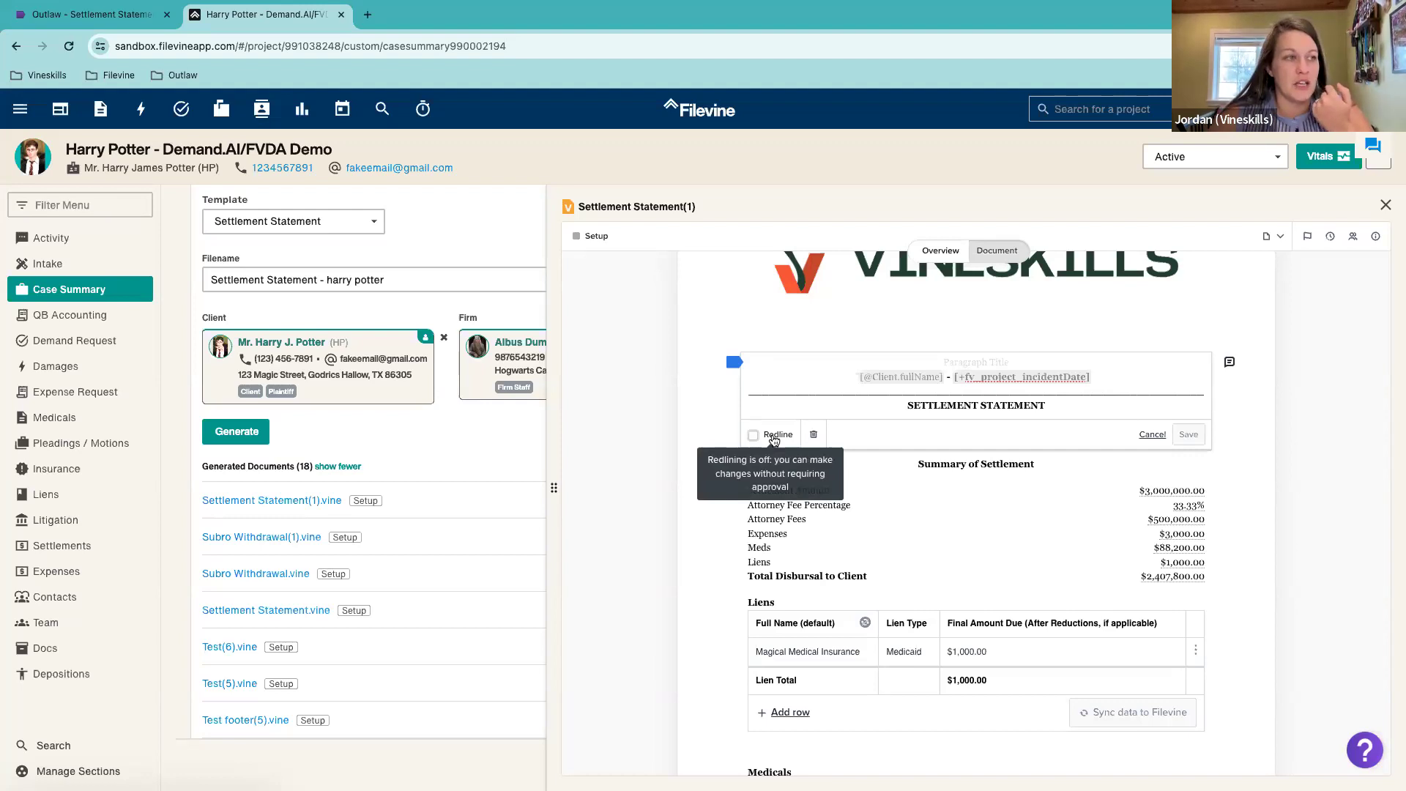
Step: Append a dash and the connected variable fv_project_number after the incident date in the header line, and save the paragraph
click(1104, 377)
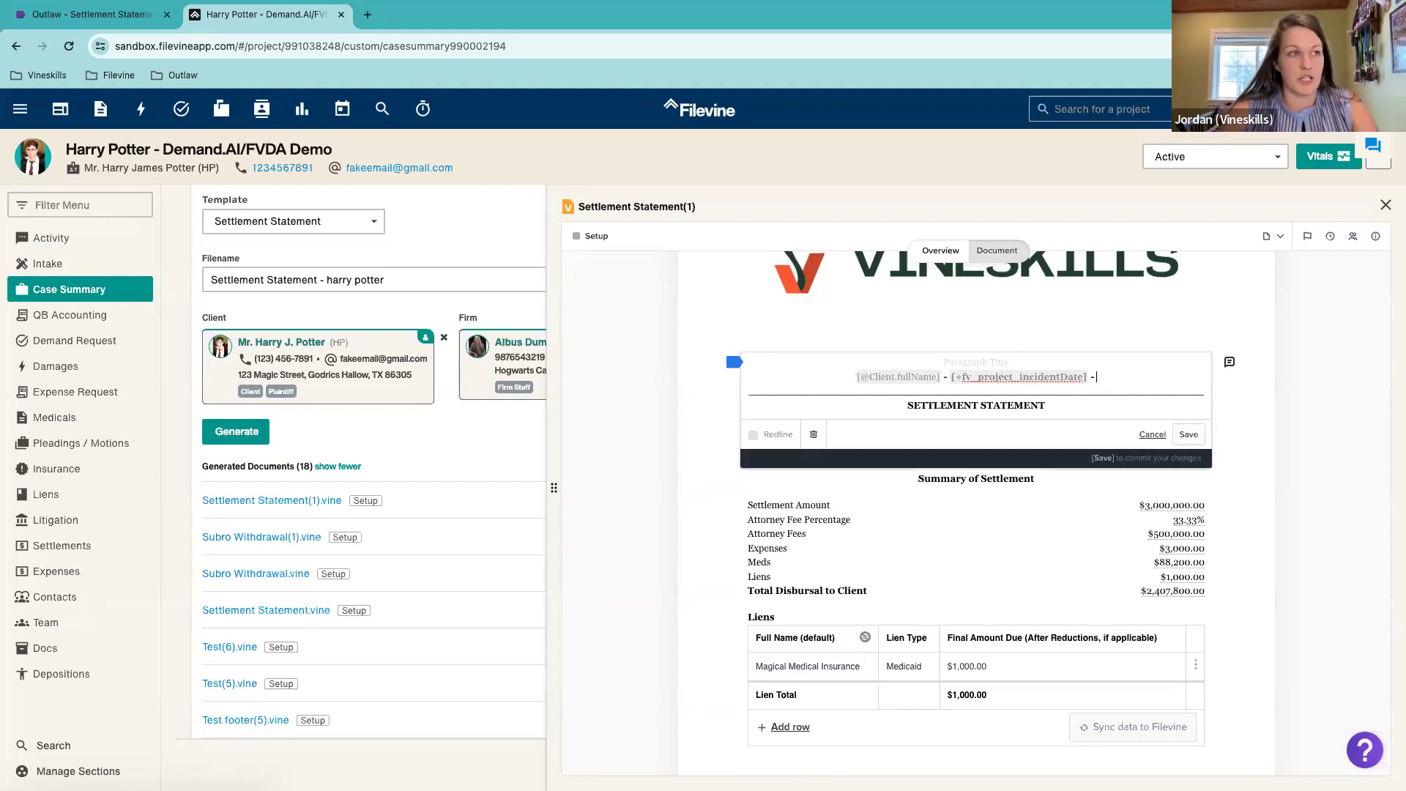
text(-)
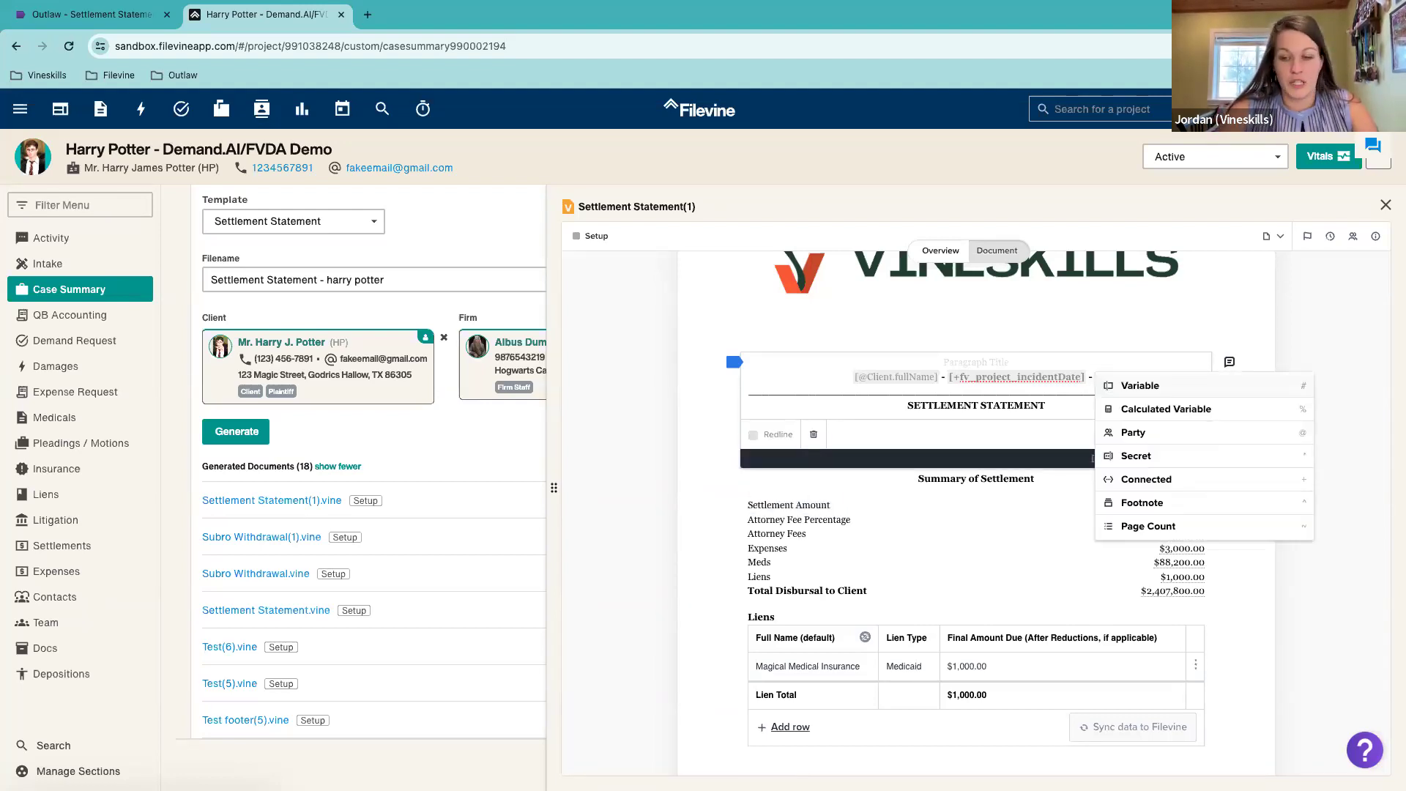
key(plus)
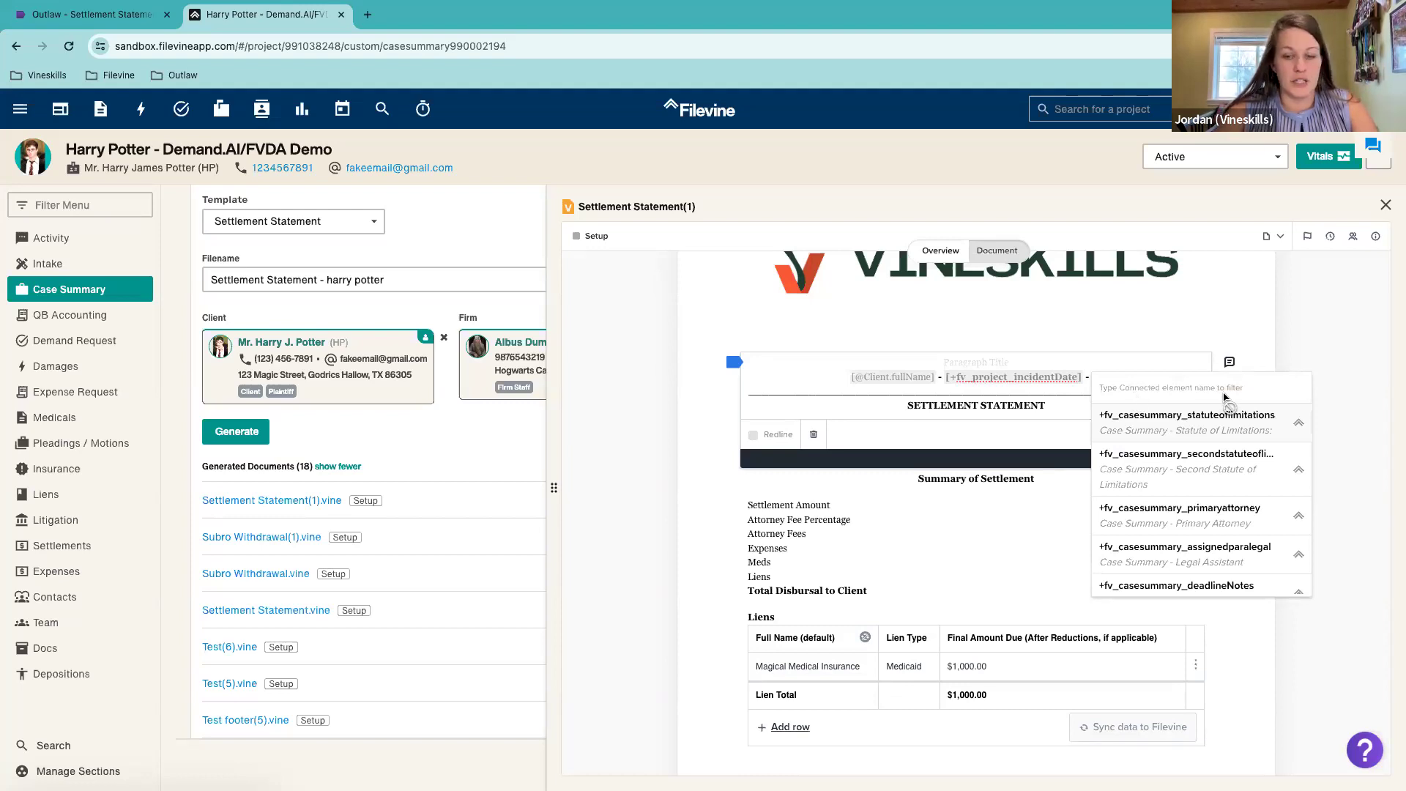
text(proj)
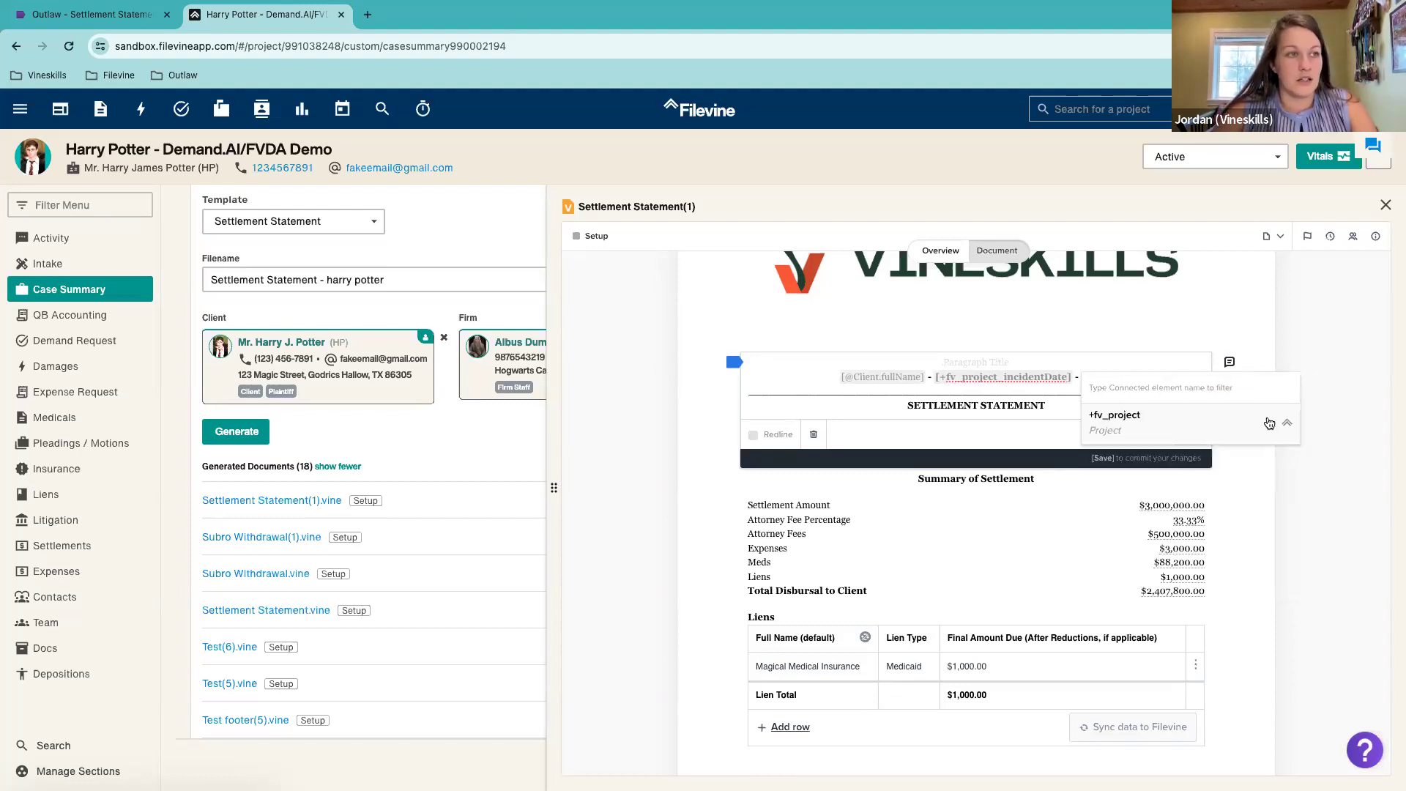
click(1229, 435)
scroll(1204, 516, down, 3)
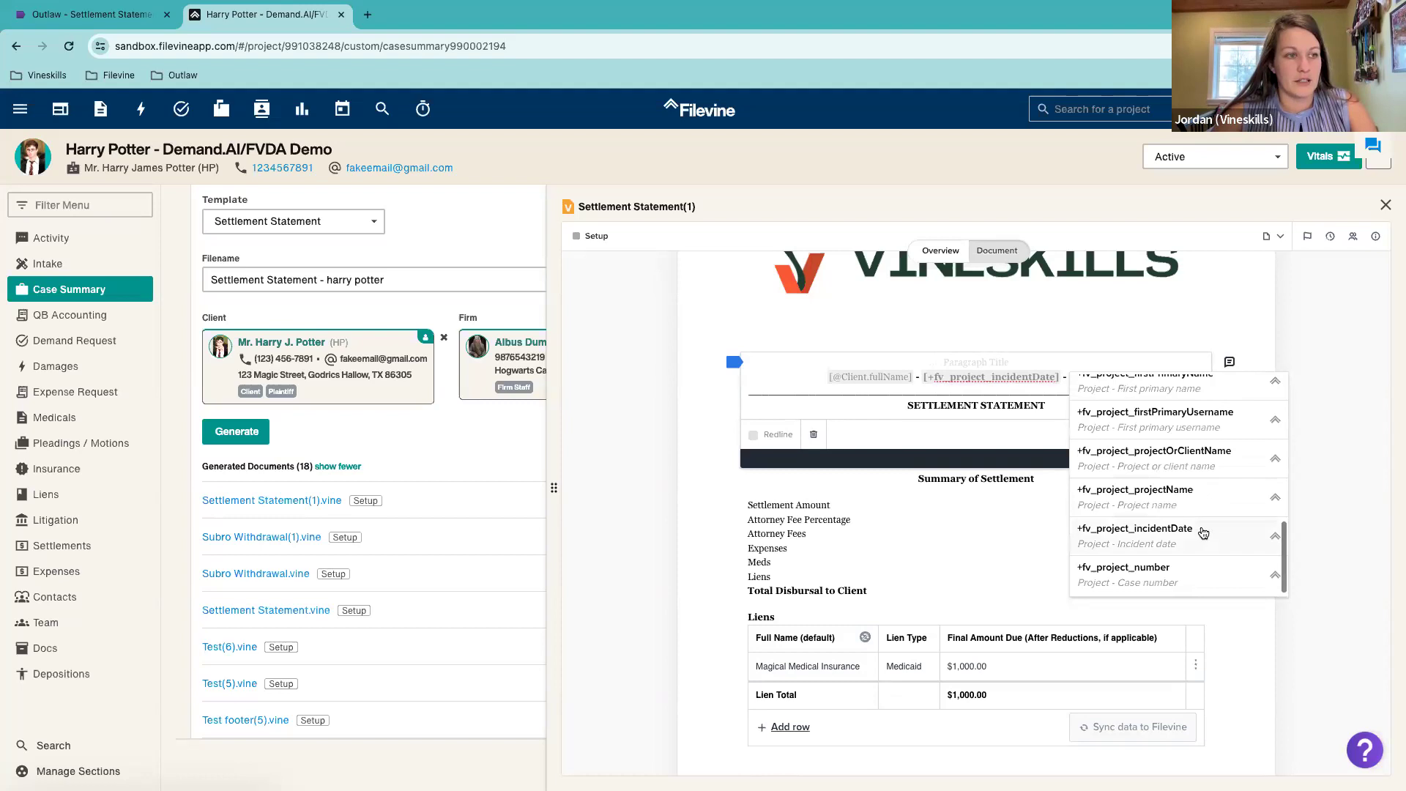
click(1188, 583)
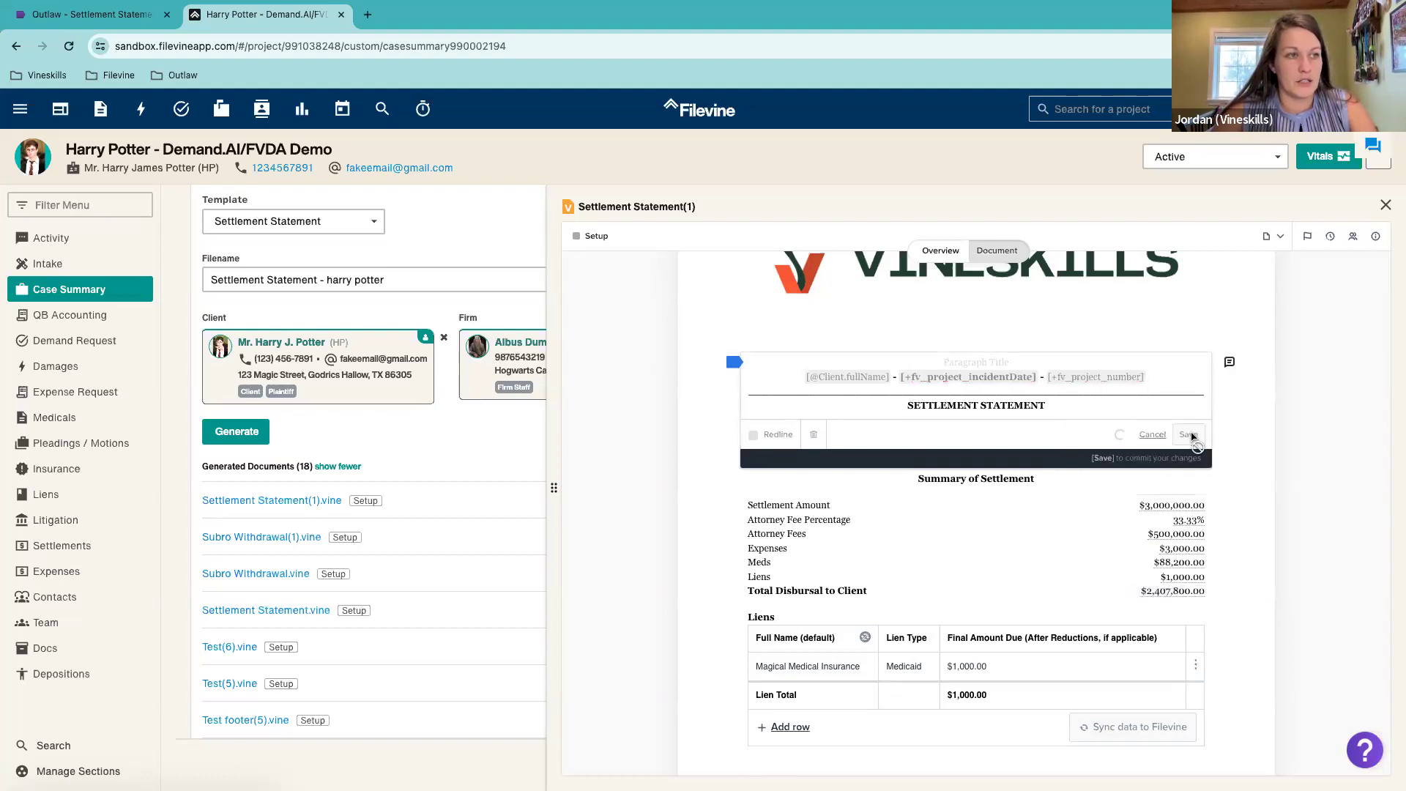
click(1192, 436)
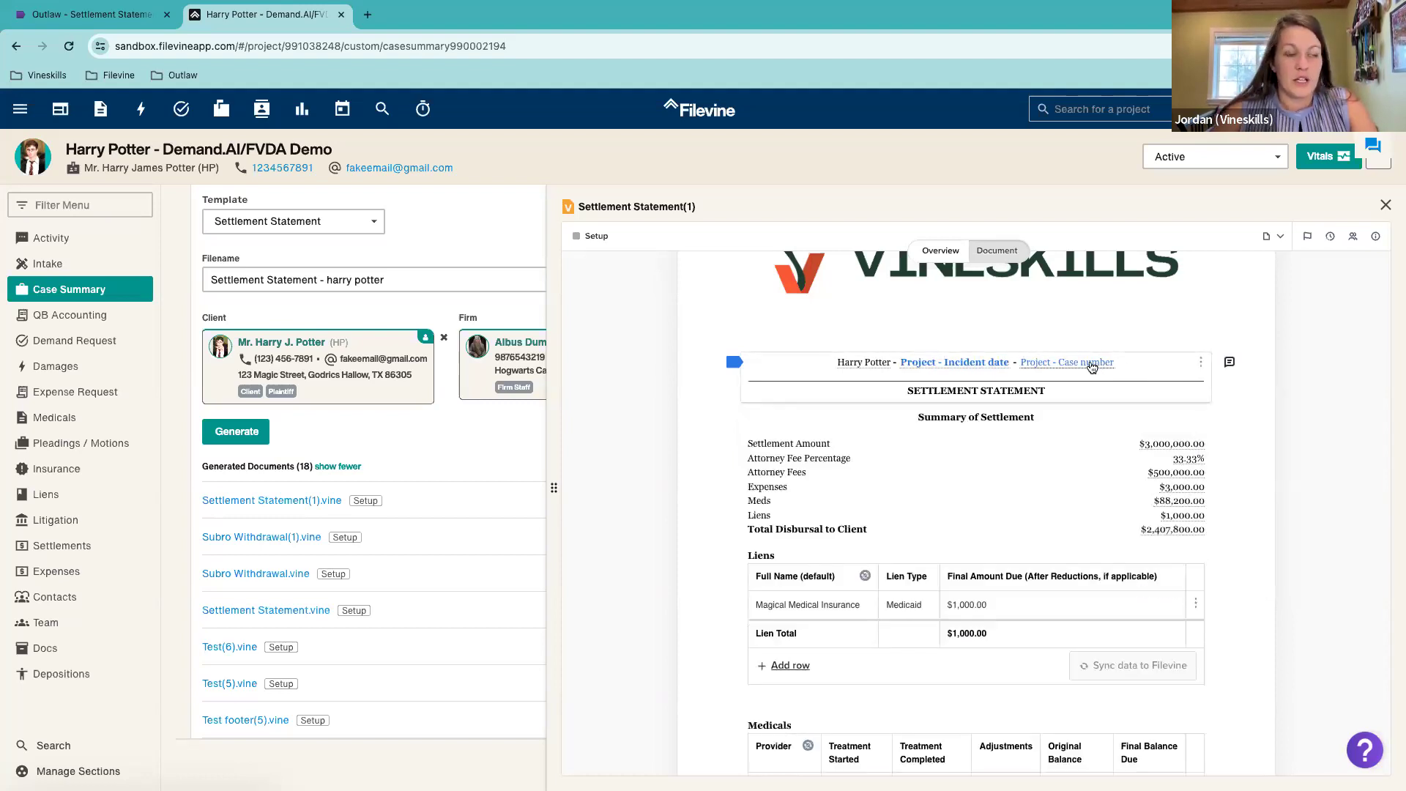
Step: Examine the Remote sync options of the Project - Case number variable, keep Pull, and close its settings
click(1090, 364)
click(1087, 453)
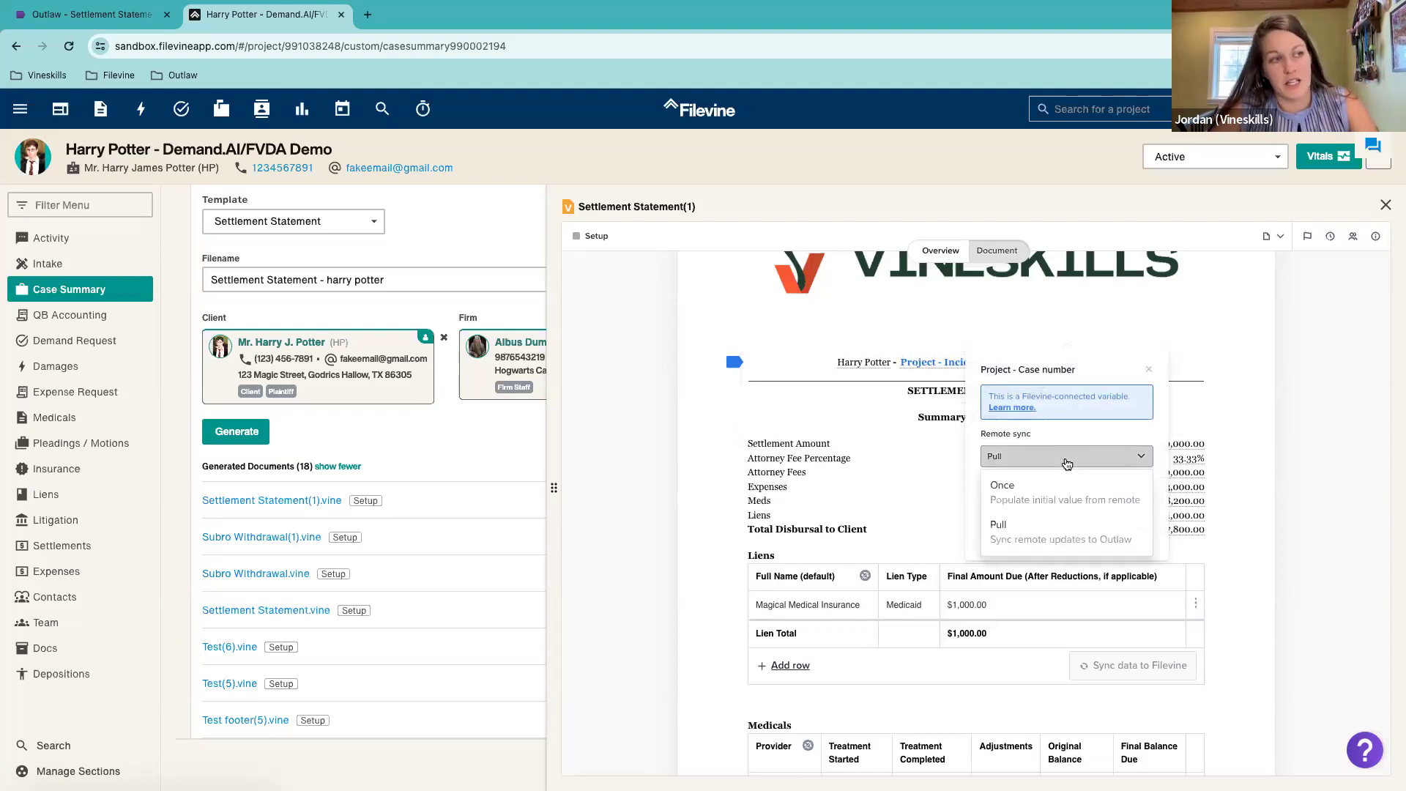
click(1088, 443)
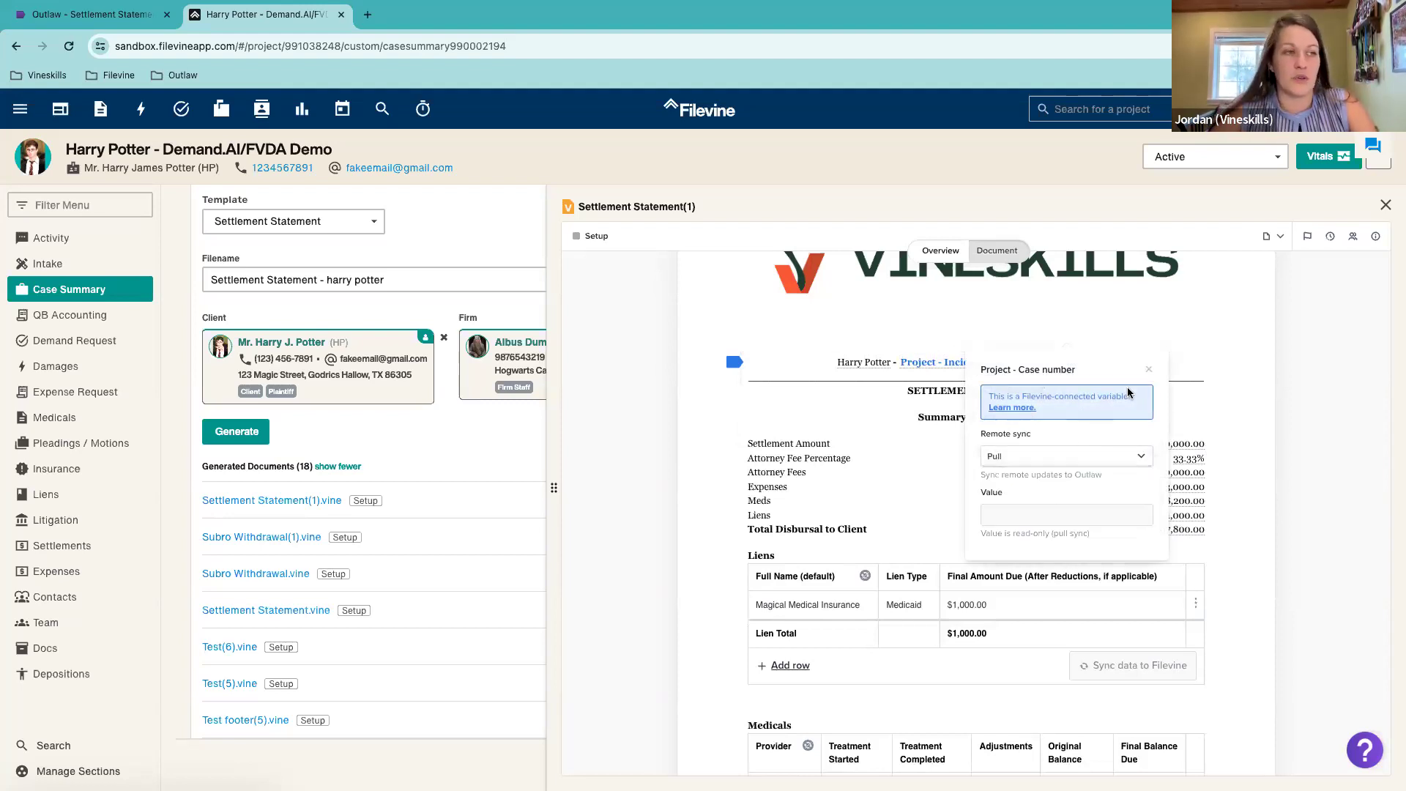
click(1148, 366)
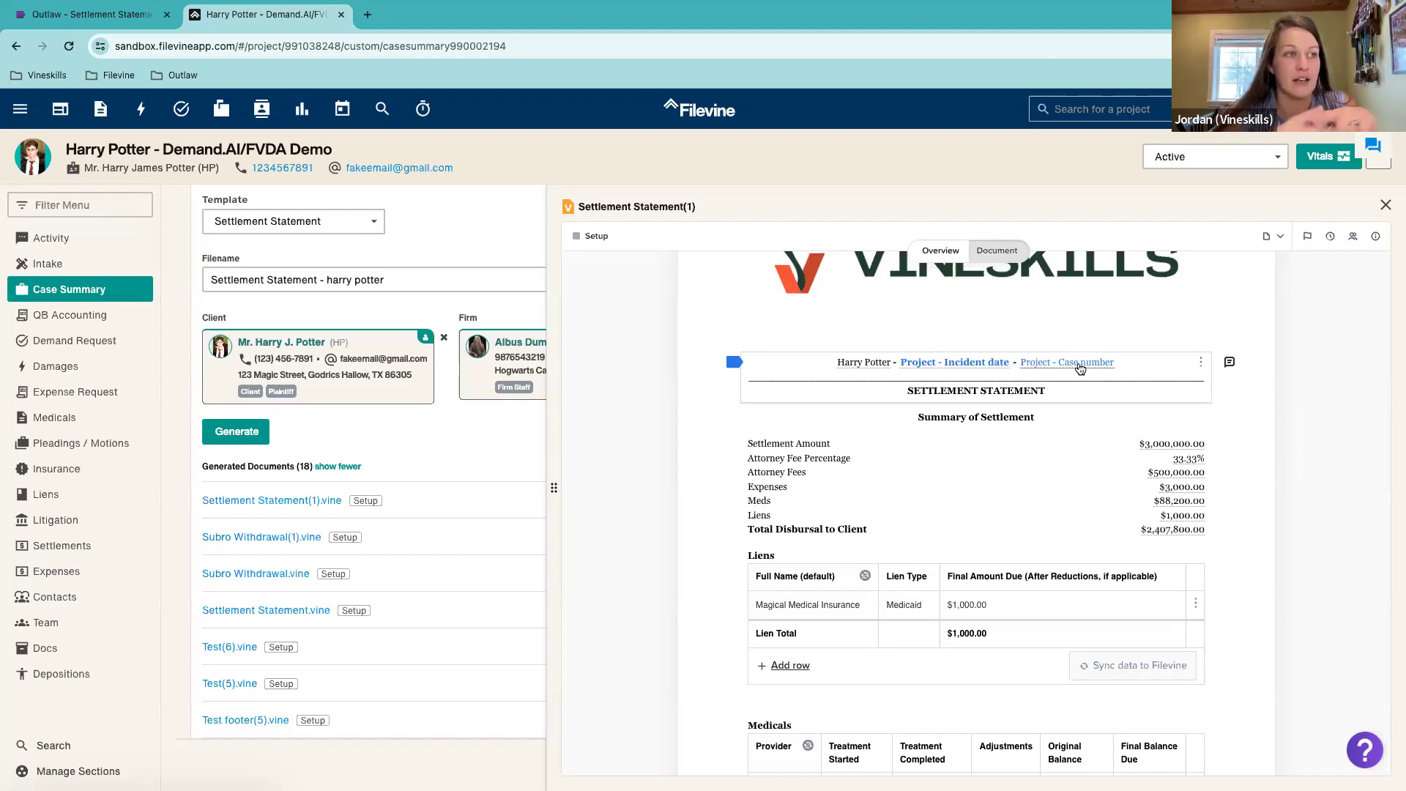
Step: Try adding the free text "alsjdflajafljaklsd" after the case number in the header line, remove it, and save the paragraph
click(1151, 371)
text(alsjdflajafljaklsd)
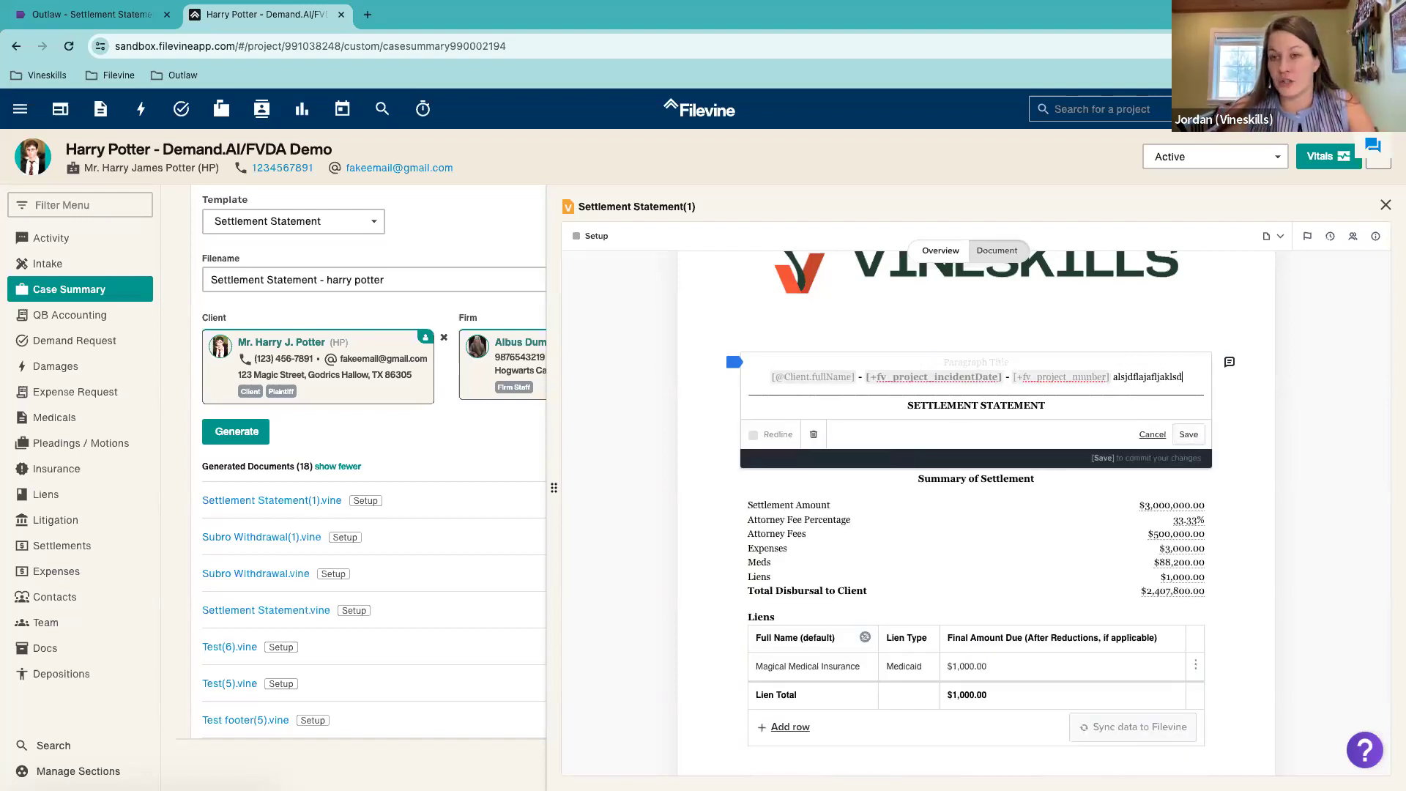
key(BackSpace)
key(BackSpace)
key(BackSpace)
key(BackSpace)
key(BackSpace)
key(BackSpace)
key(BackSpace)
key(BackSpace)
key(BackSpace)
key(BackSpace)
key(BackSpace)
key(BackSpace)
key(BackSpace)
key(BackSpace)
key(BackSpace)
key(BackSpace)
key(BackSpace)
key(BackSpace)
click(1189, 434)
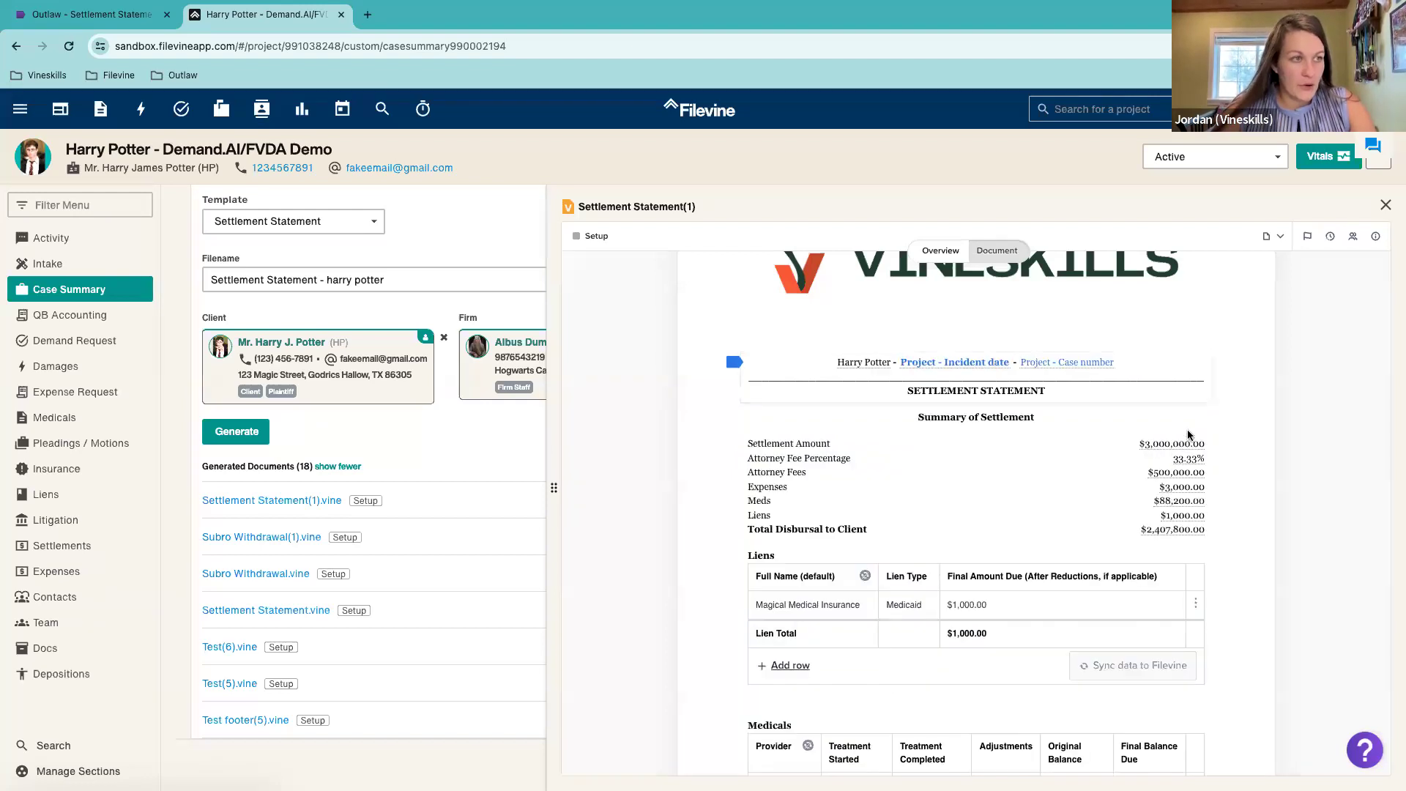
Step: Fill in the Firm party in the agreement paragraph below the Expenses table with the name Vineskills and save it
scroll(1177, 492, down, 2)
scroll(1173, 499, down, 1)
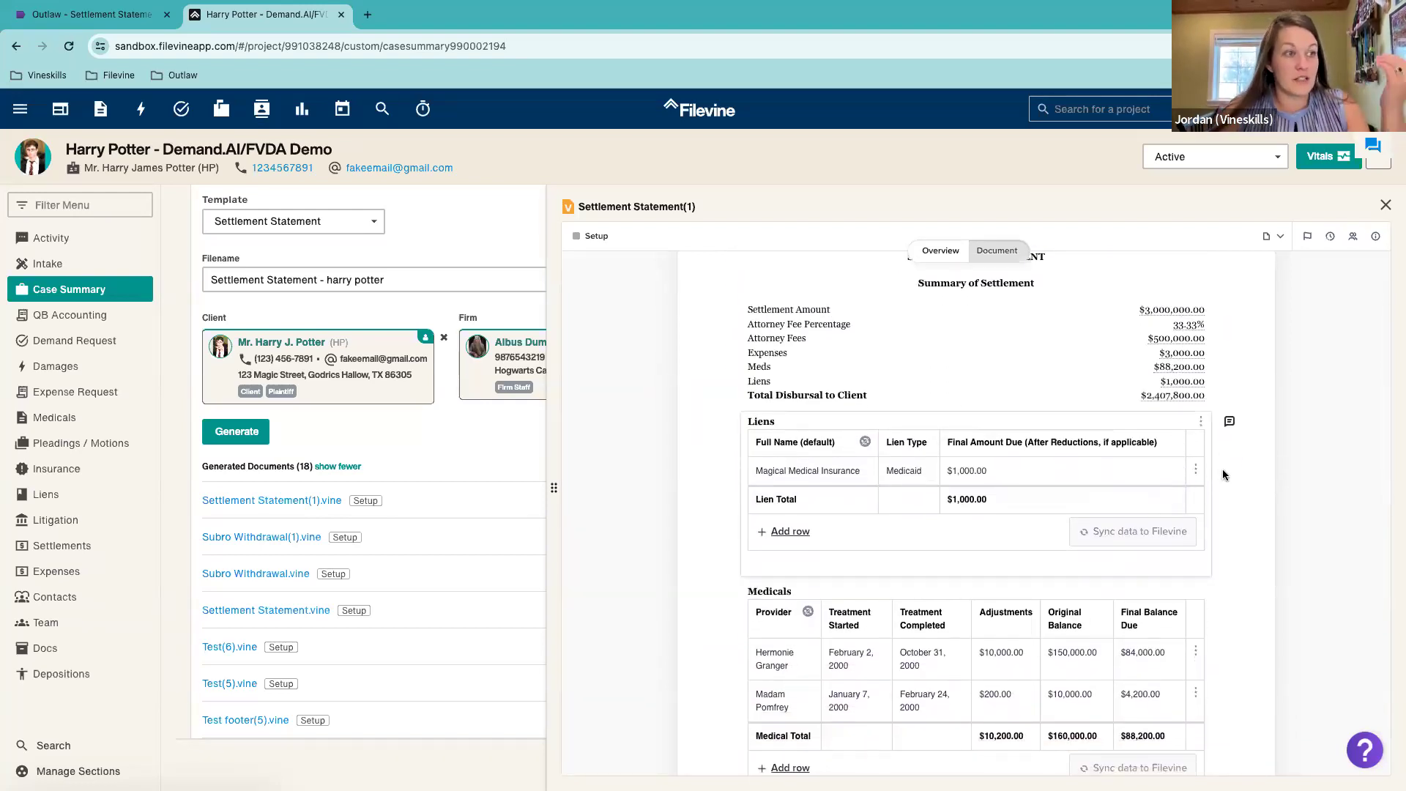
scroll(1222, 473, down, 10)
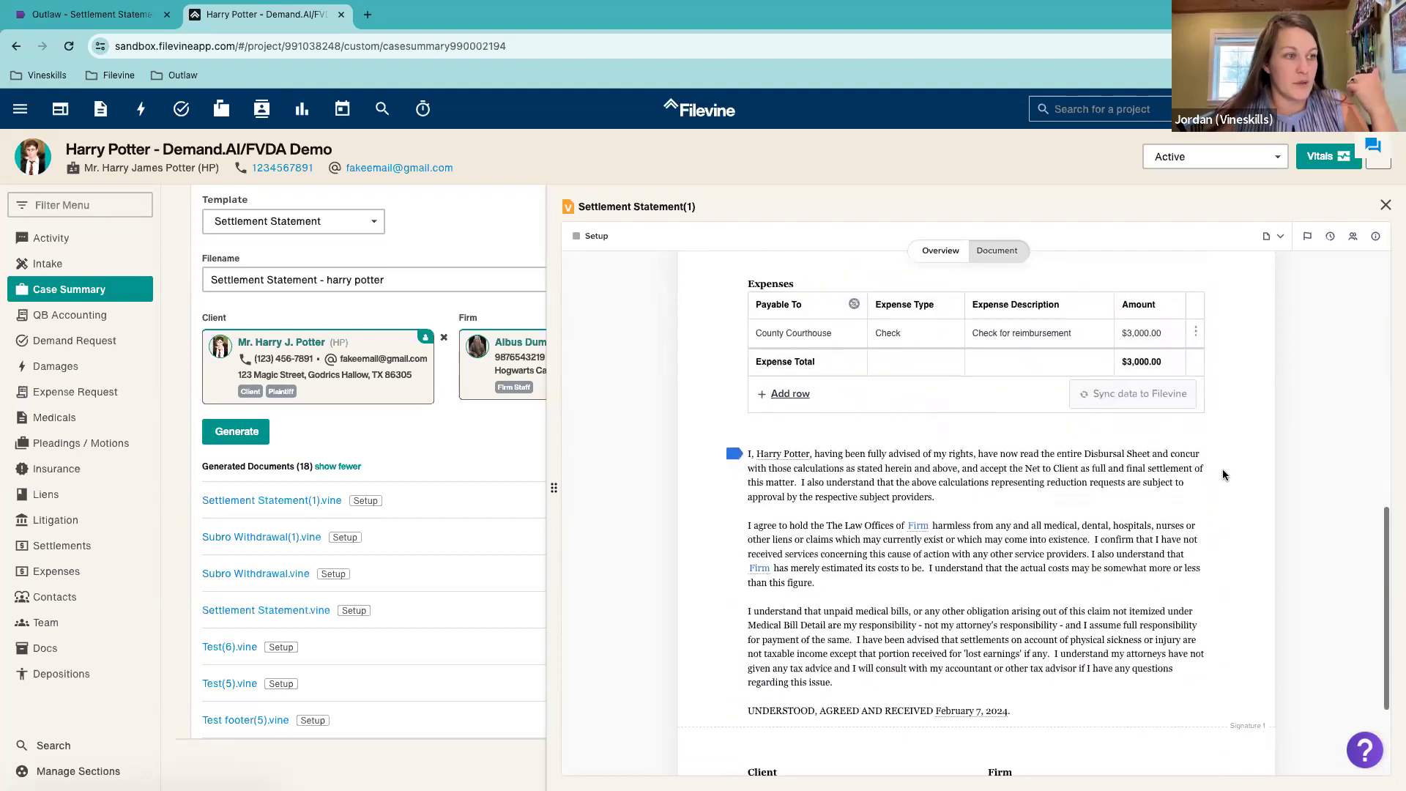
click(917, 484)
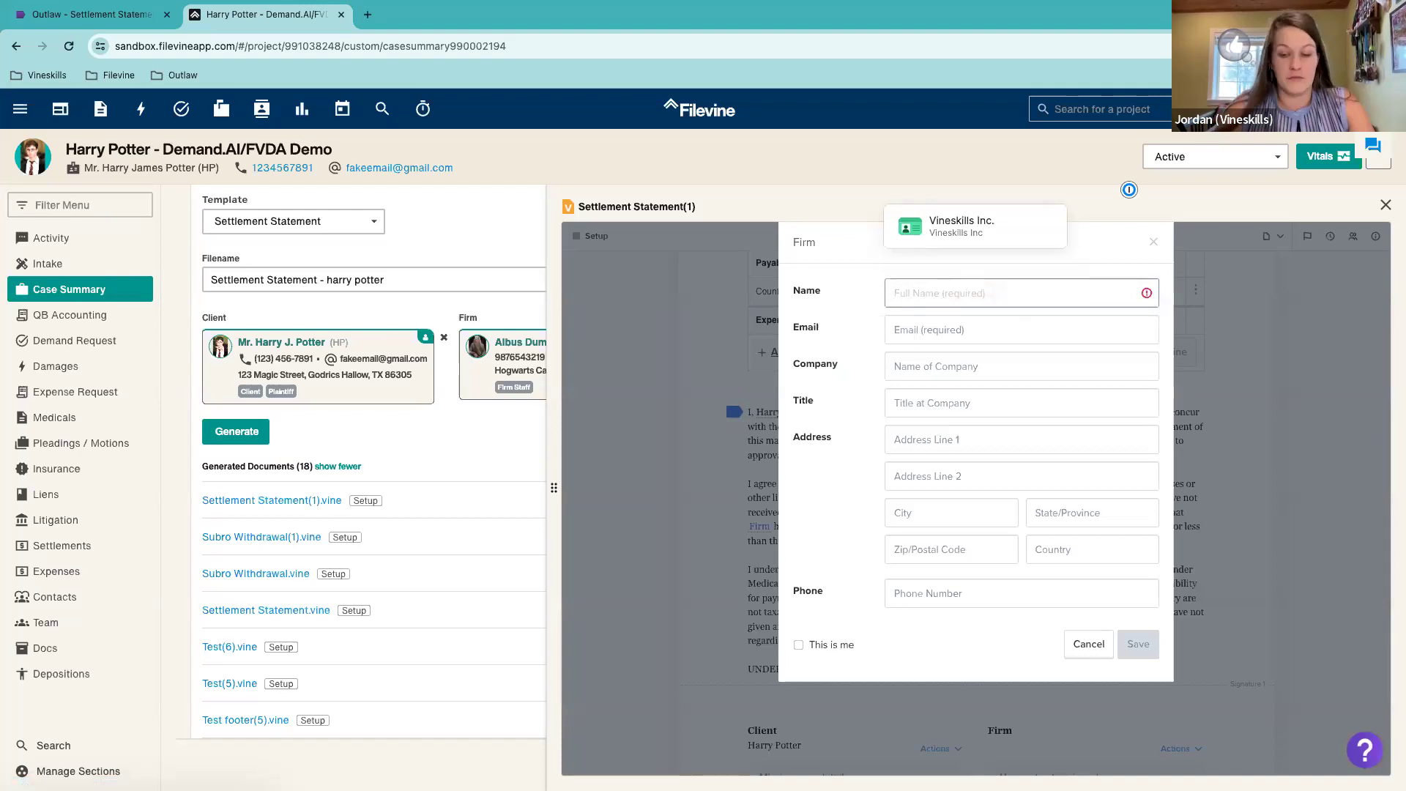
text(Vineskills)
key(Return)
scroll(1078, 505, down, 2)
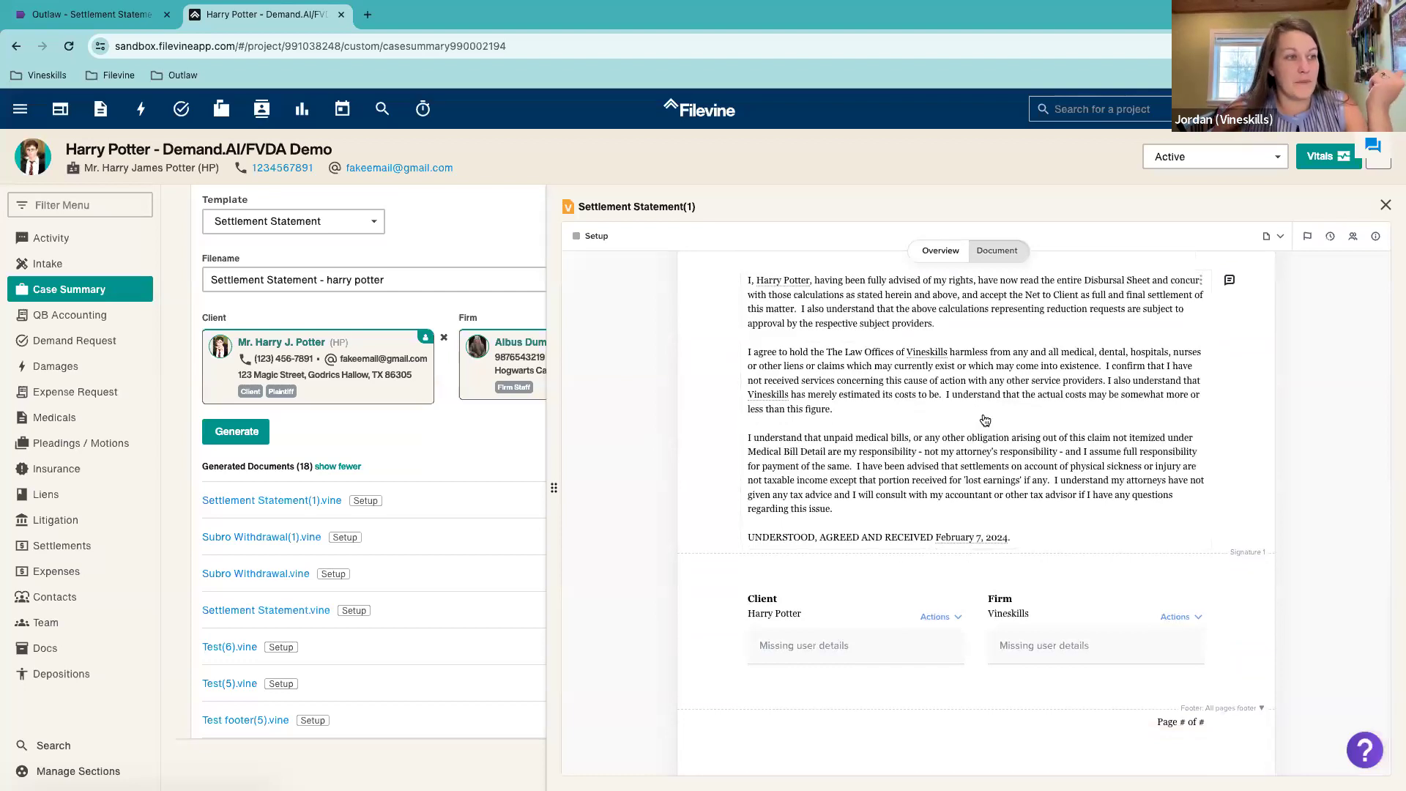
Step: Set the Project - Incident date variable in the header line to remote sync Once and give it the value 2/14/2023
scroll(986, 411, up, 15)
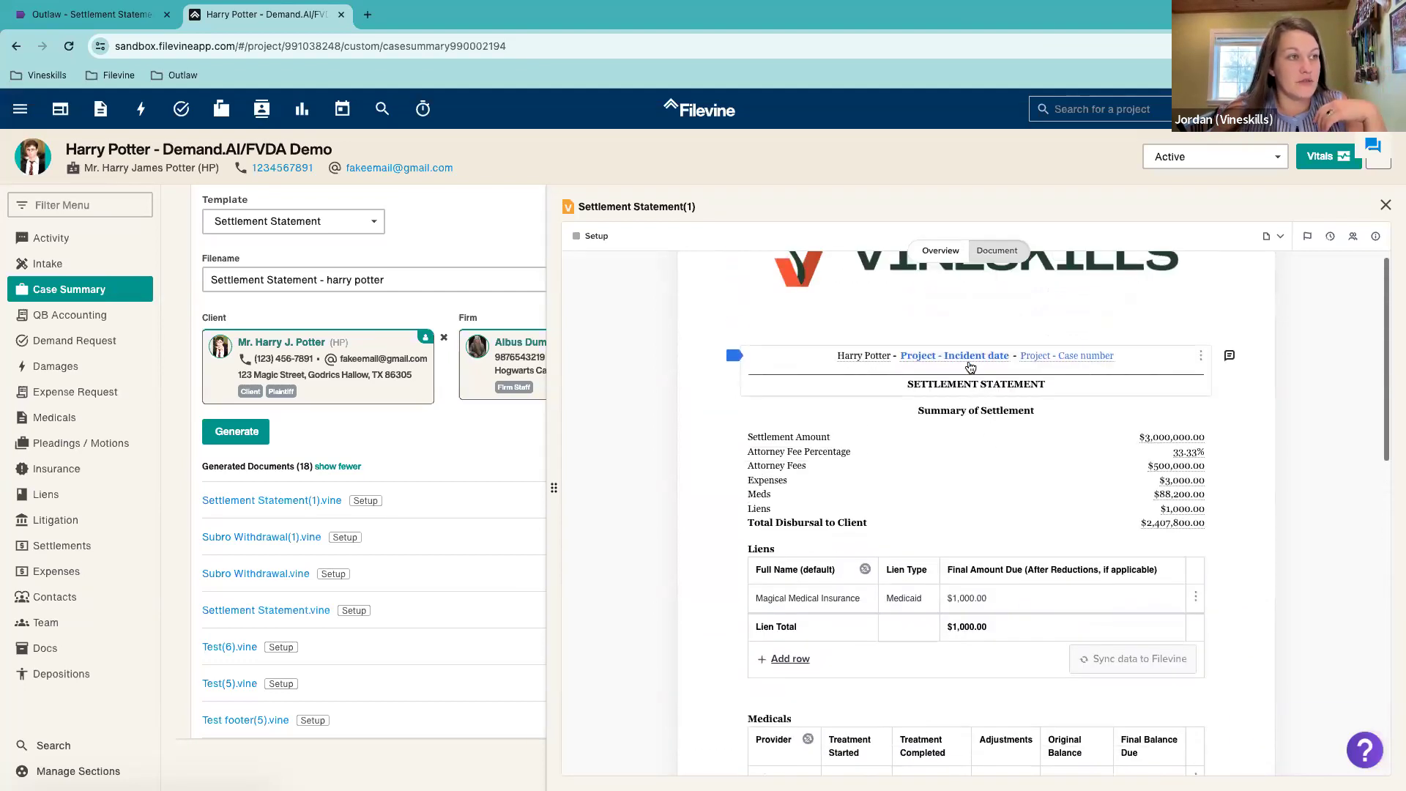
click(962, 358)
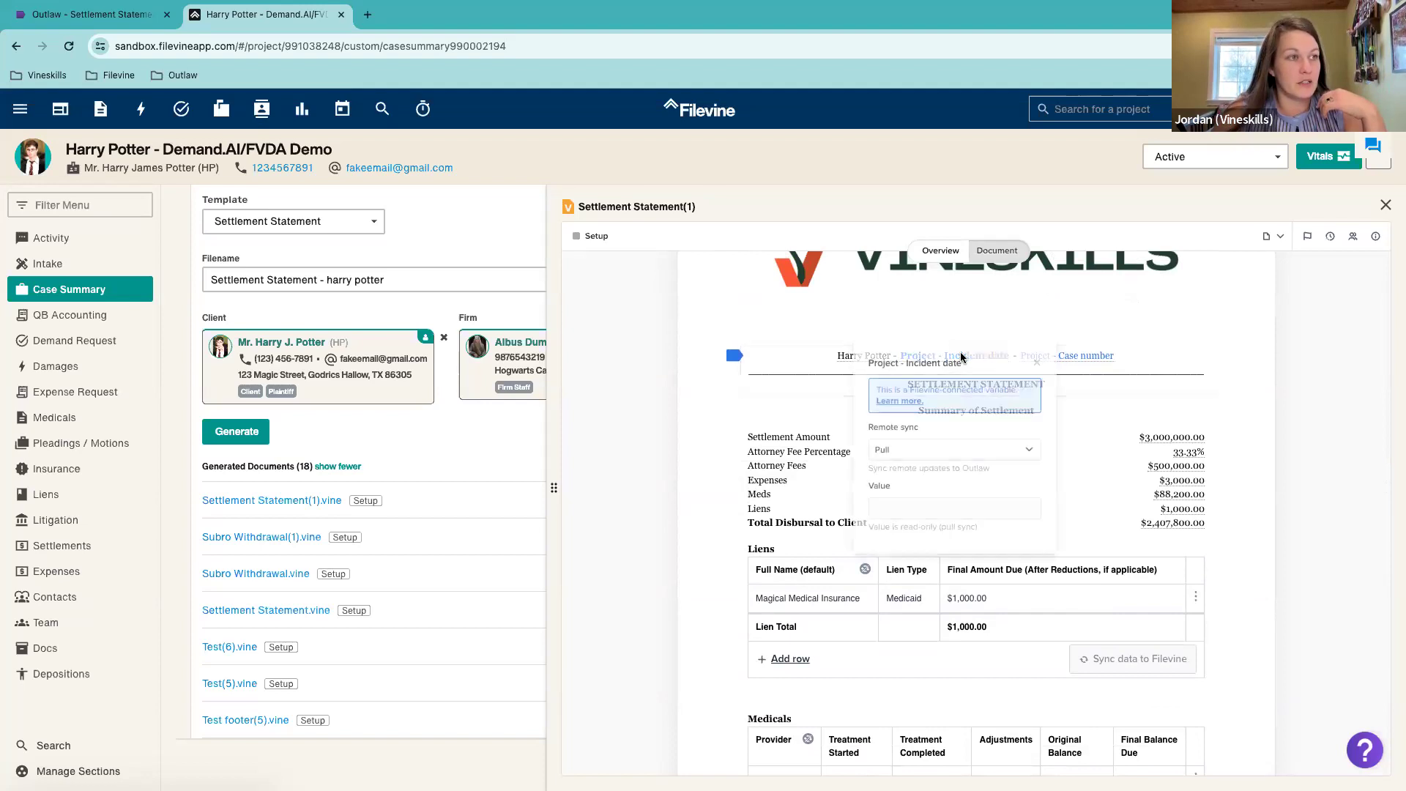
click(945, 449)
click(938, 474)
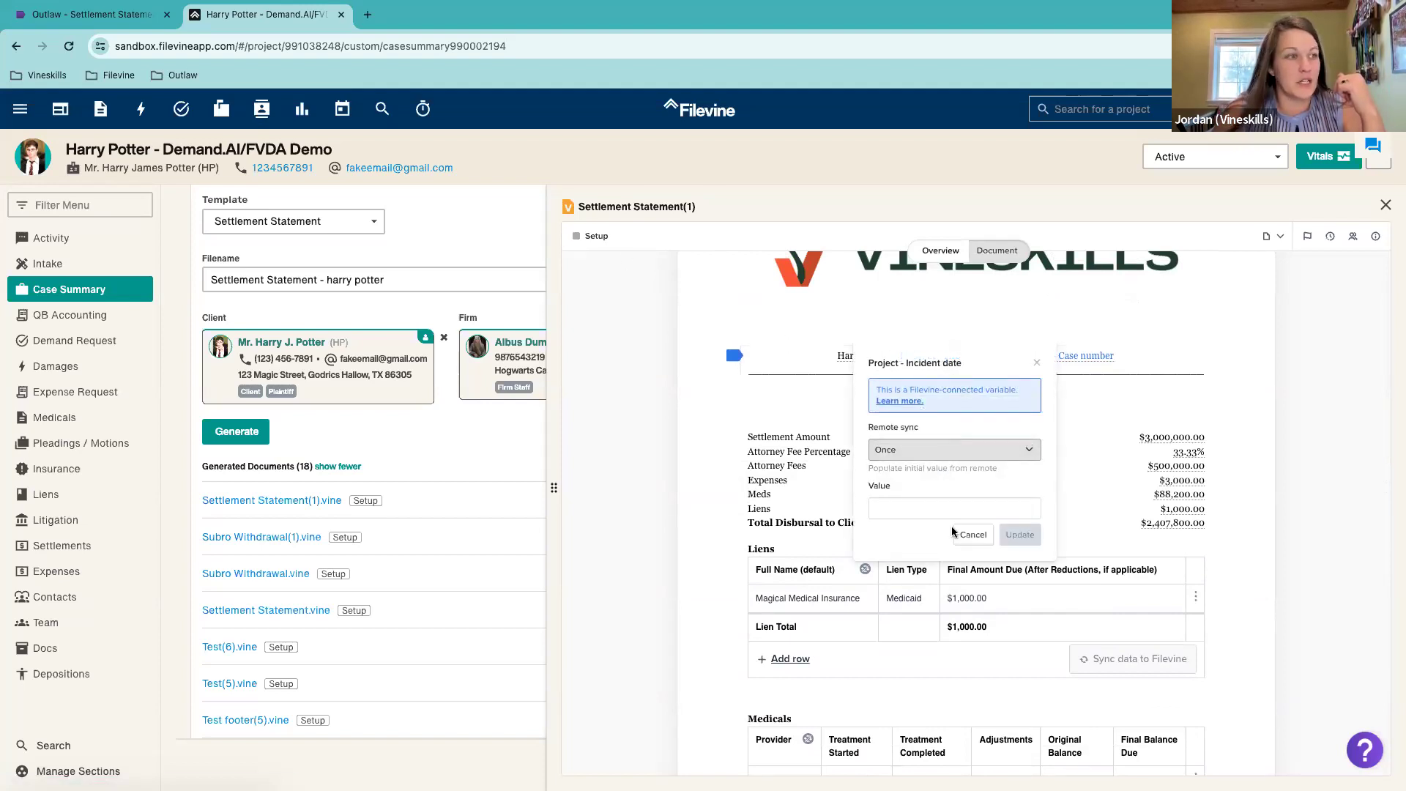
click(945, 499)
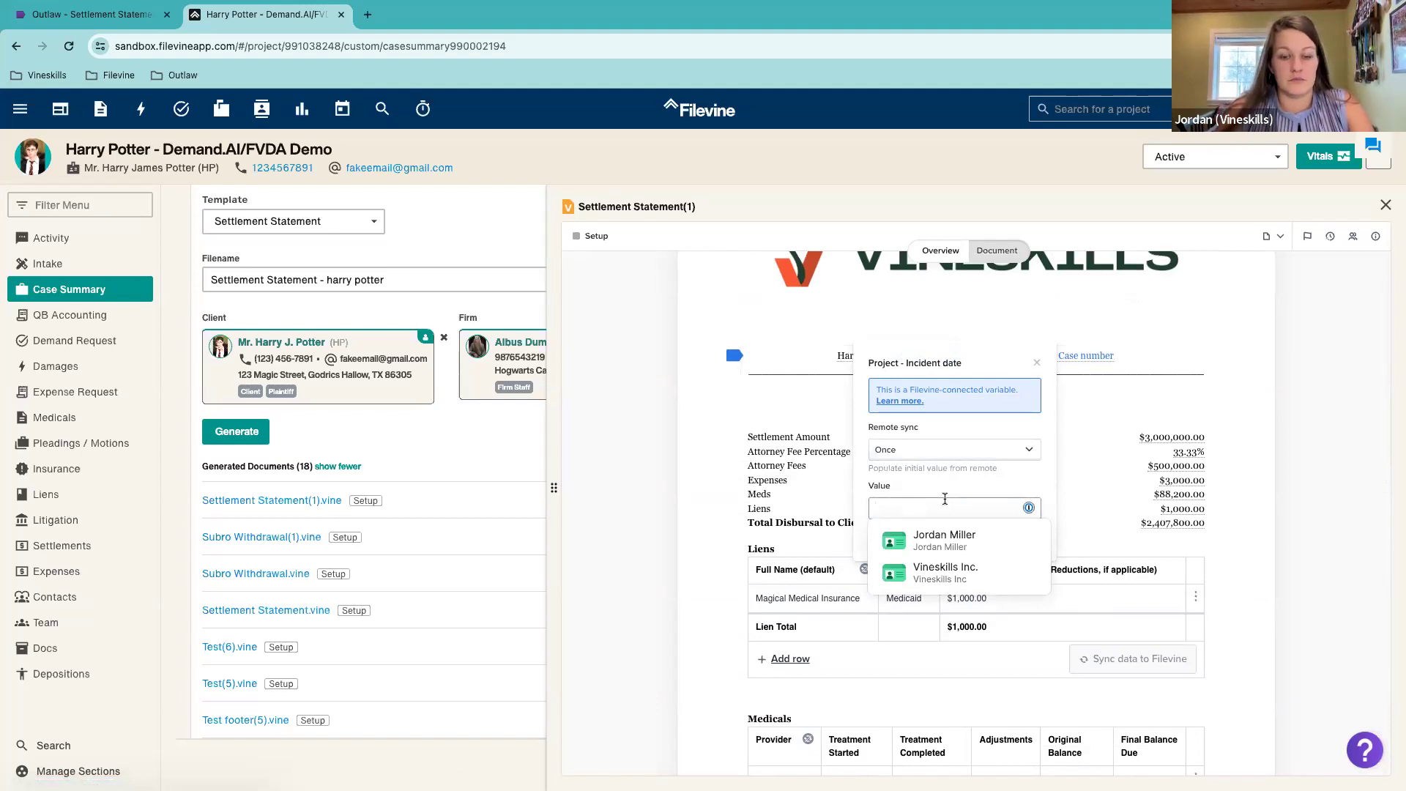
text(2/14/)
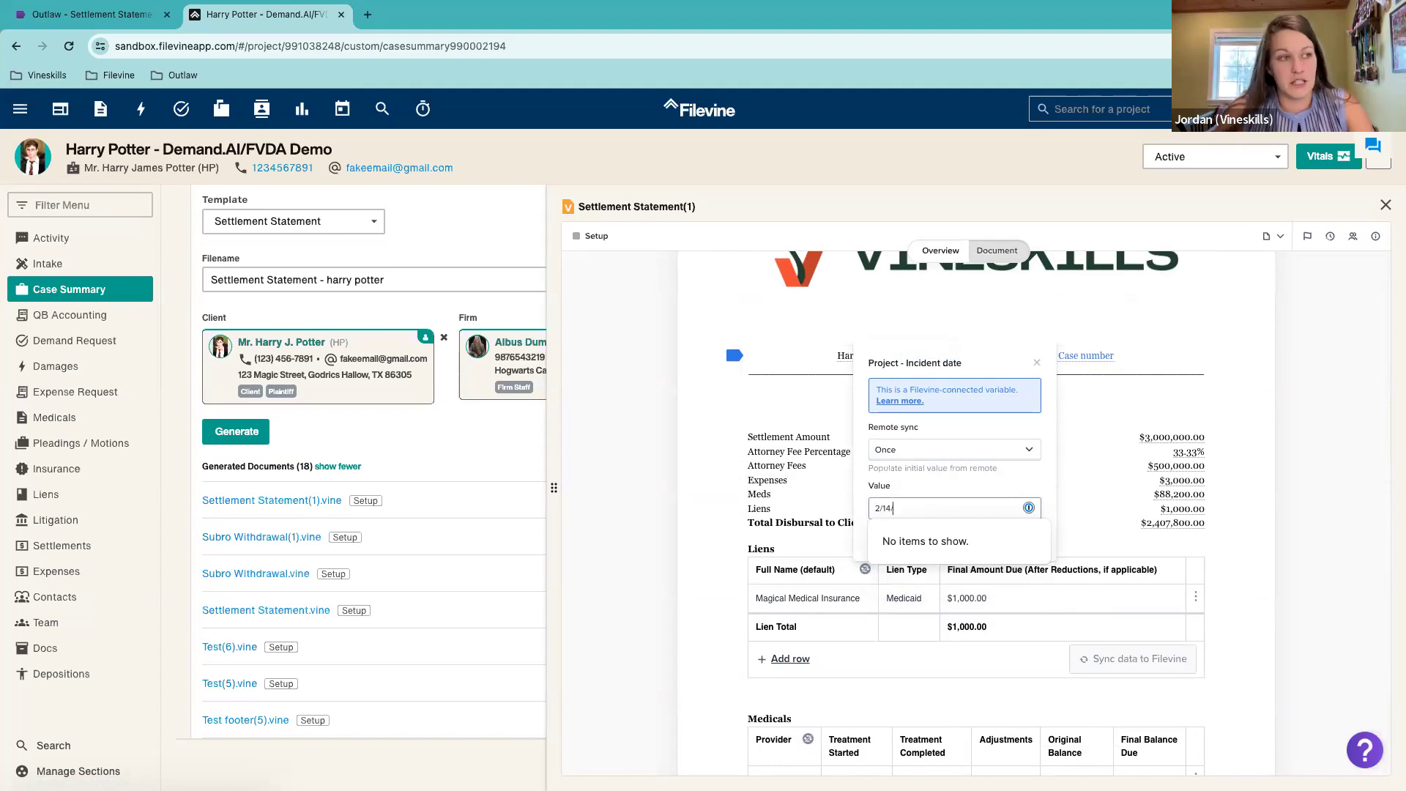
text(2023)
click(1017, 495)
click(1019, 534)
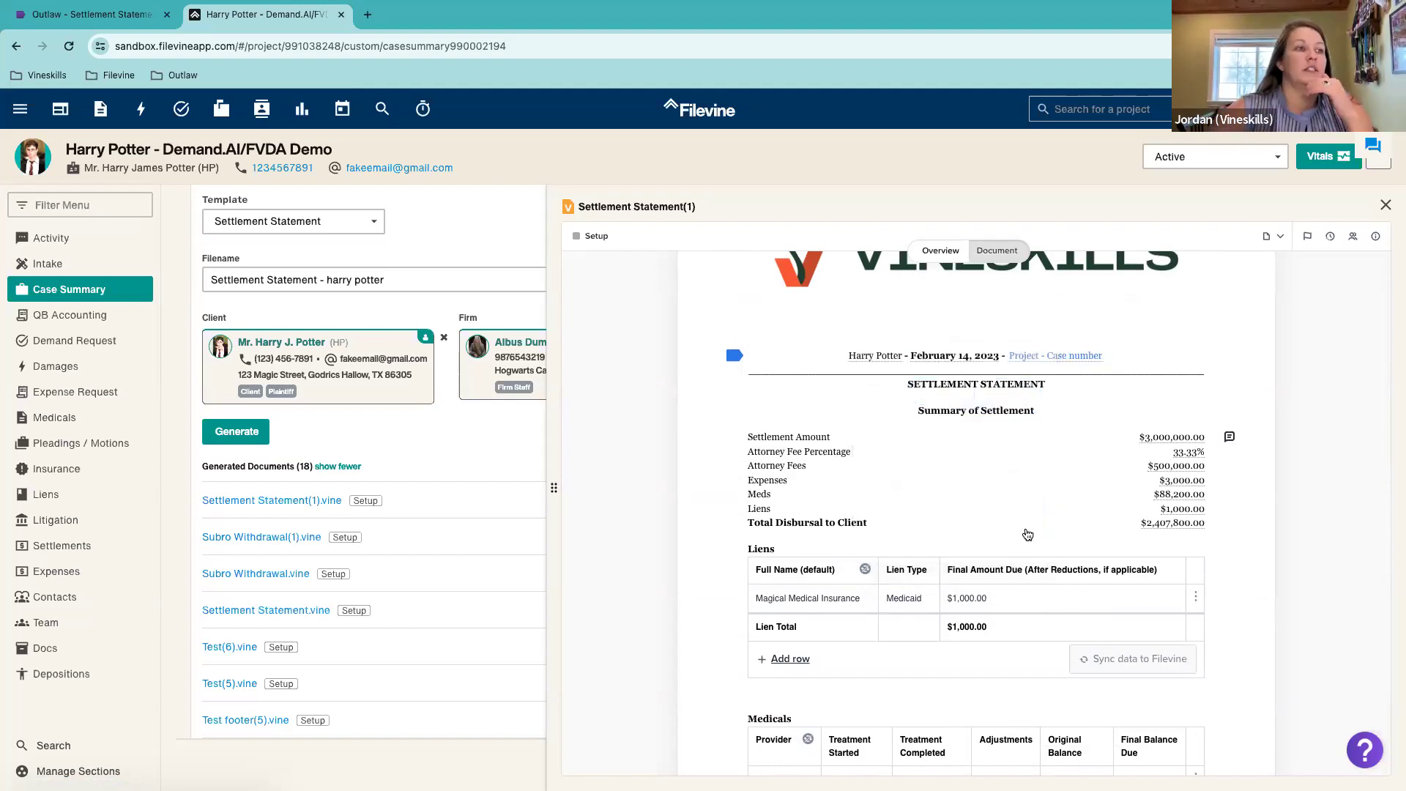
Step: Set the Project - Case number variable in the header line to remote sync Once and give it the value 19837498
click(1053, 365)
click(1035, 450)
click(1029, 476)
click(1054, 507)
text(19837498)
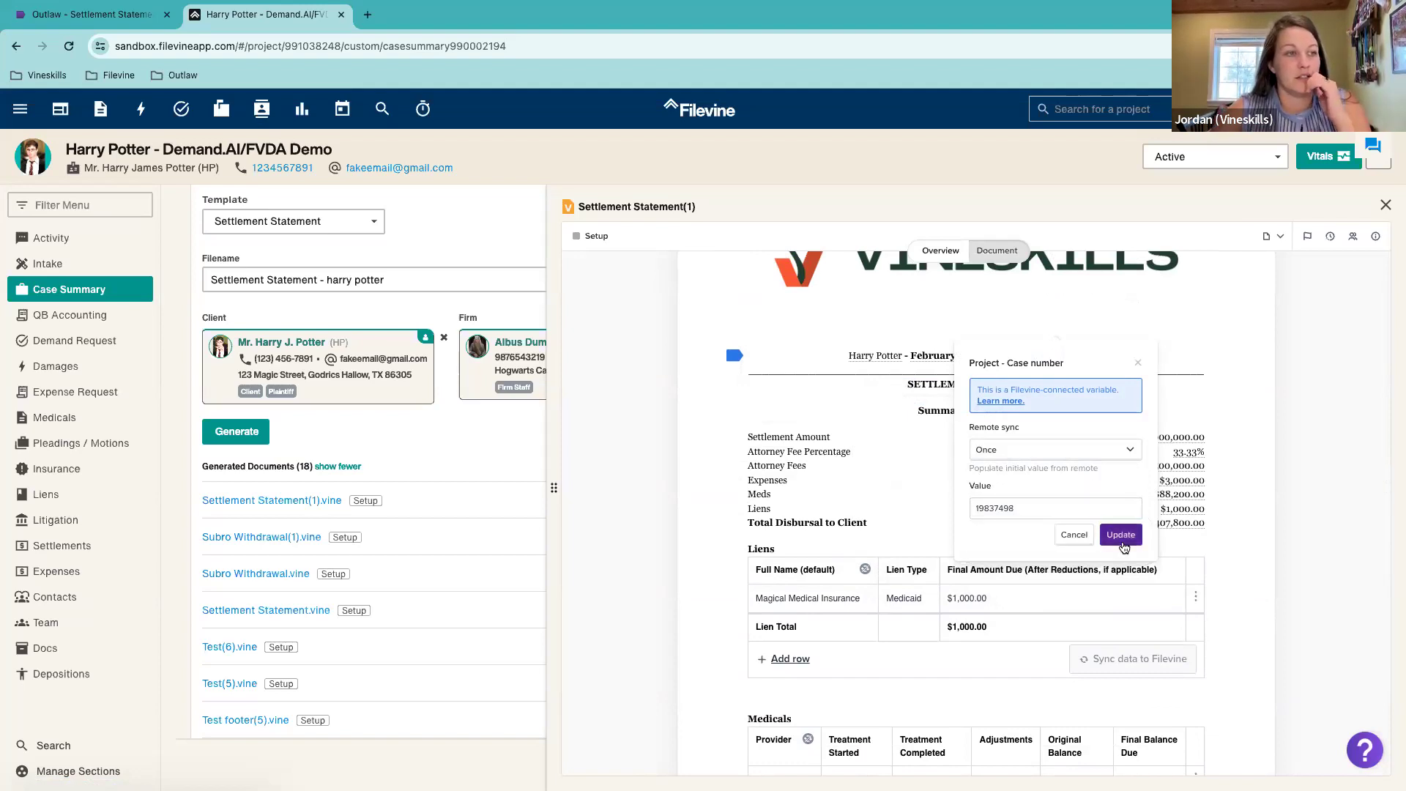
click(1118, 534)
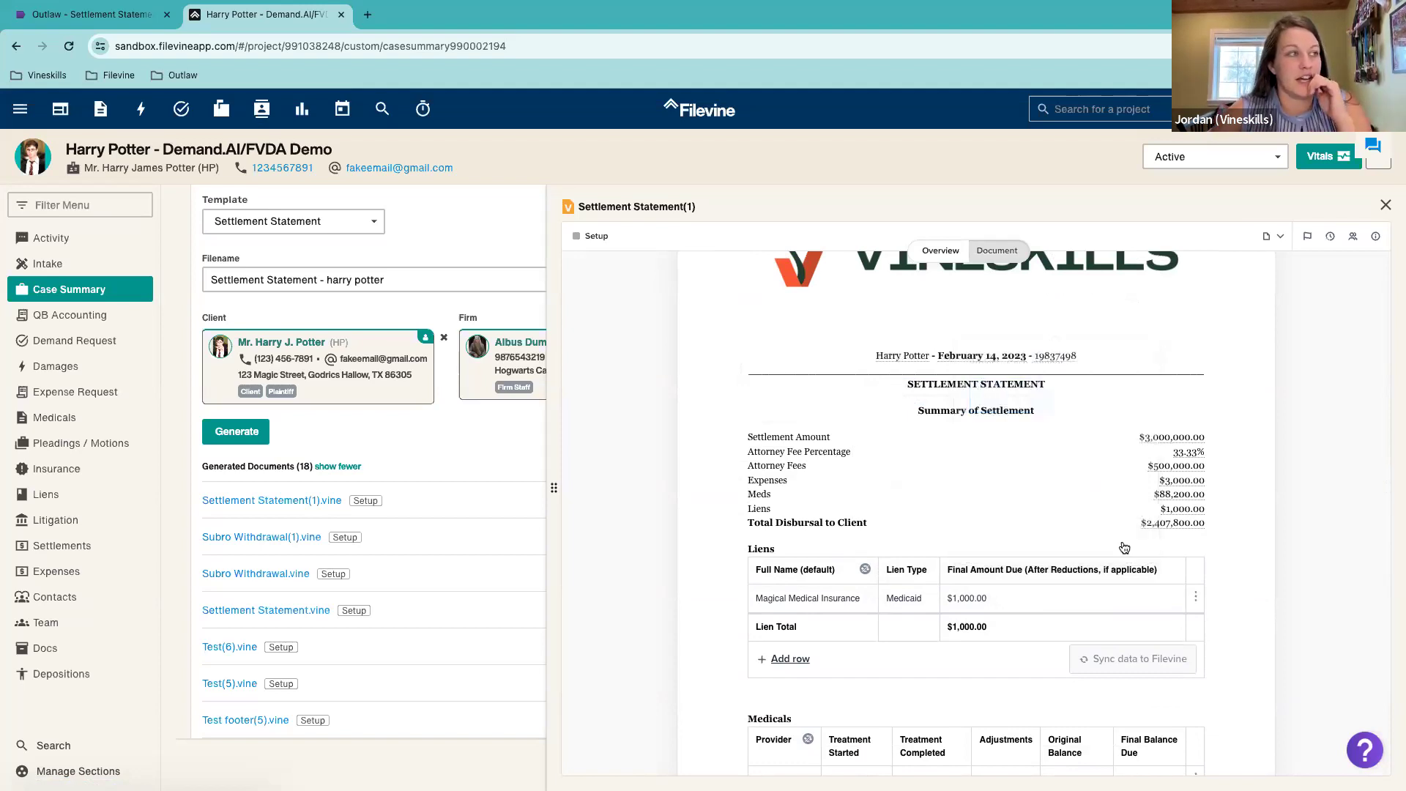
Step: Fill in the SettlementAmount variable on the document's Overview with 029485 and update it
scroll(1096, 439, down, 5)
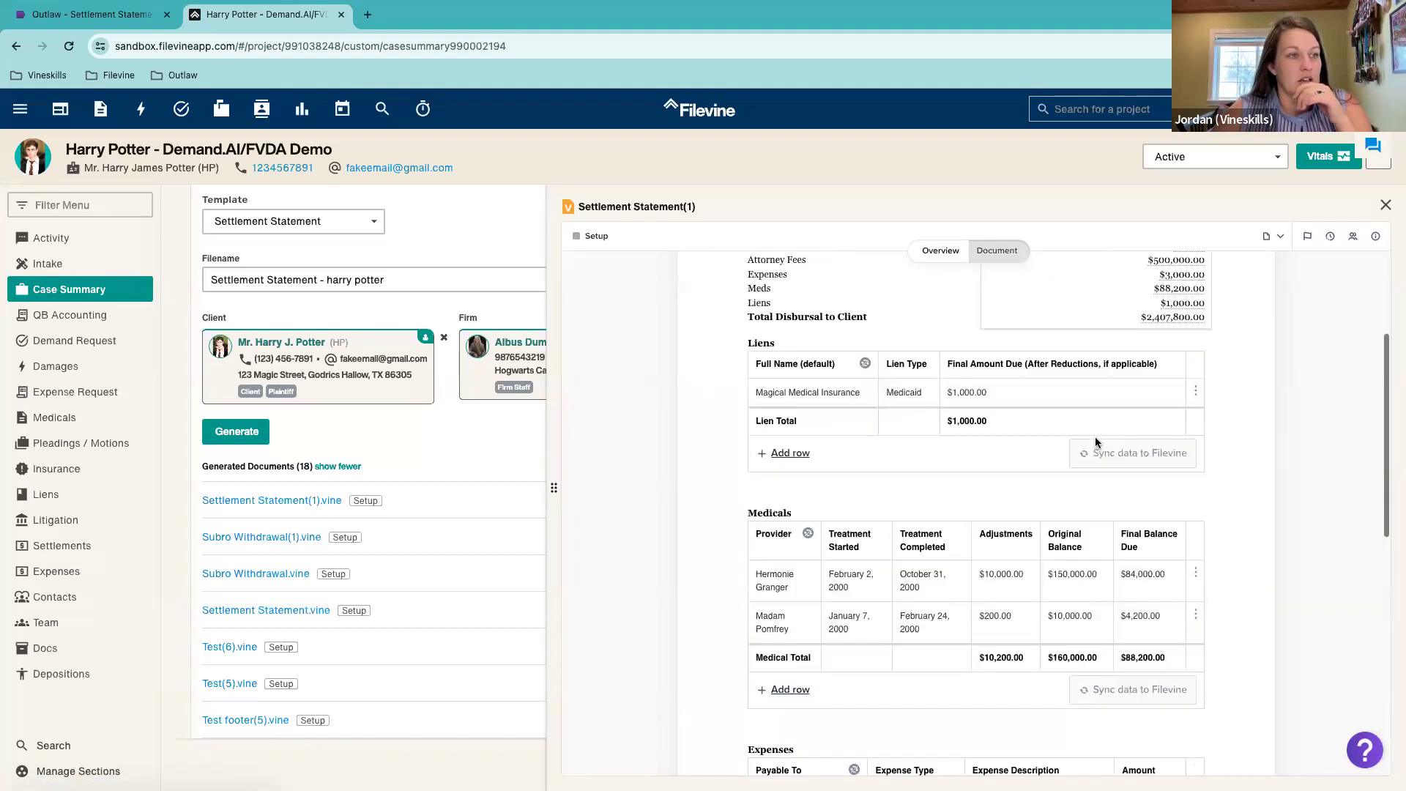
scroll(1095, 436, down, 6)
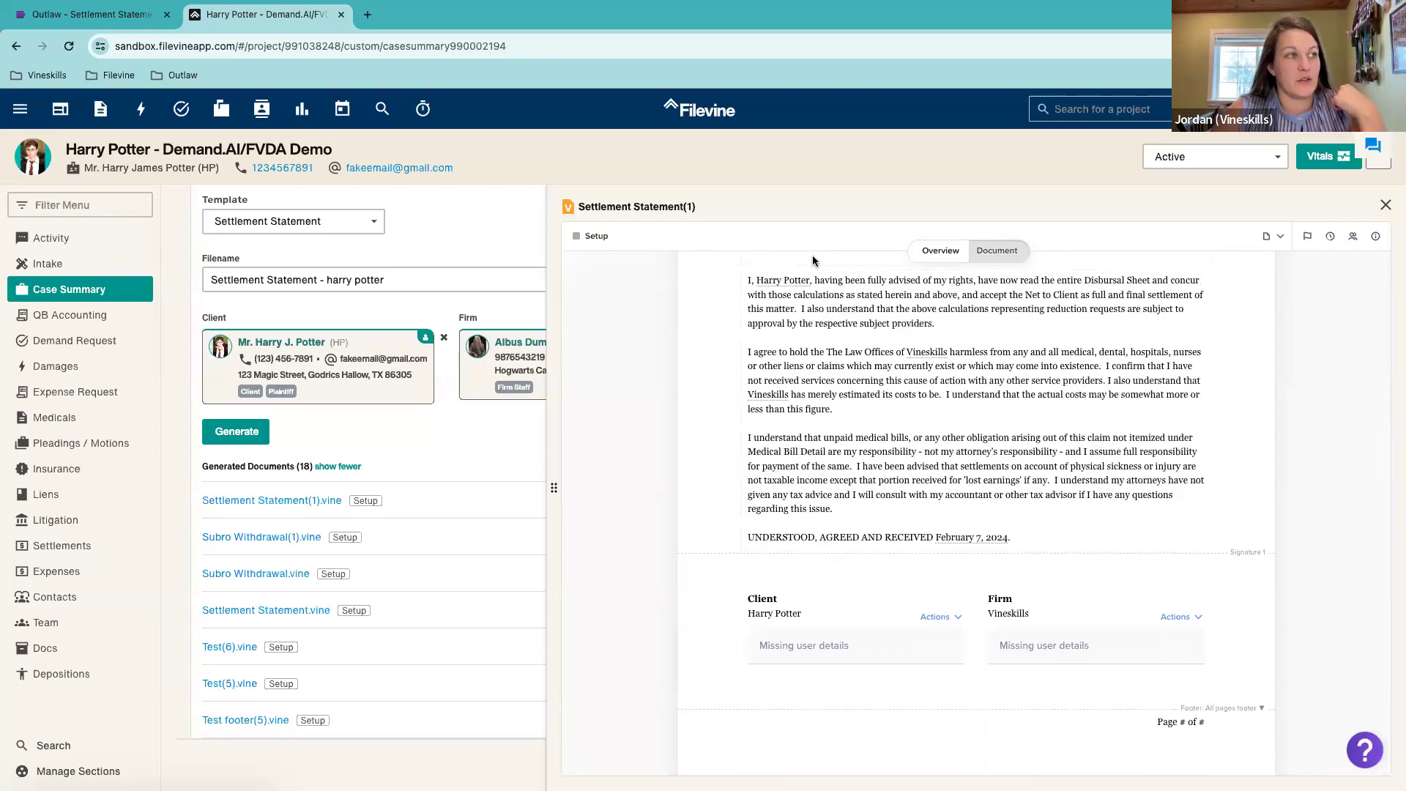
click(924, 252)
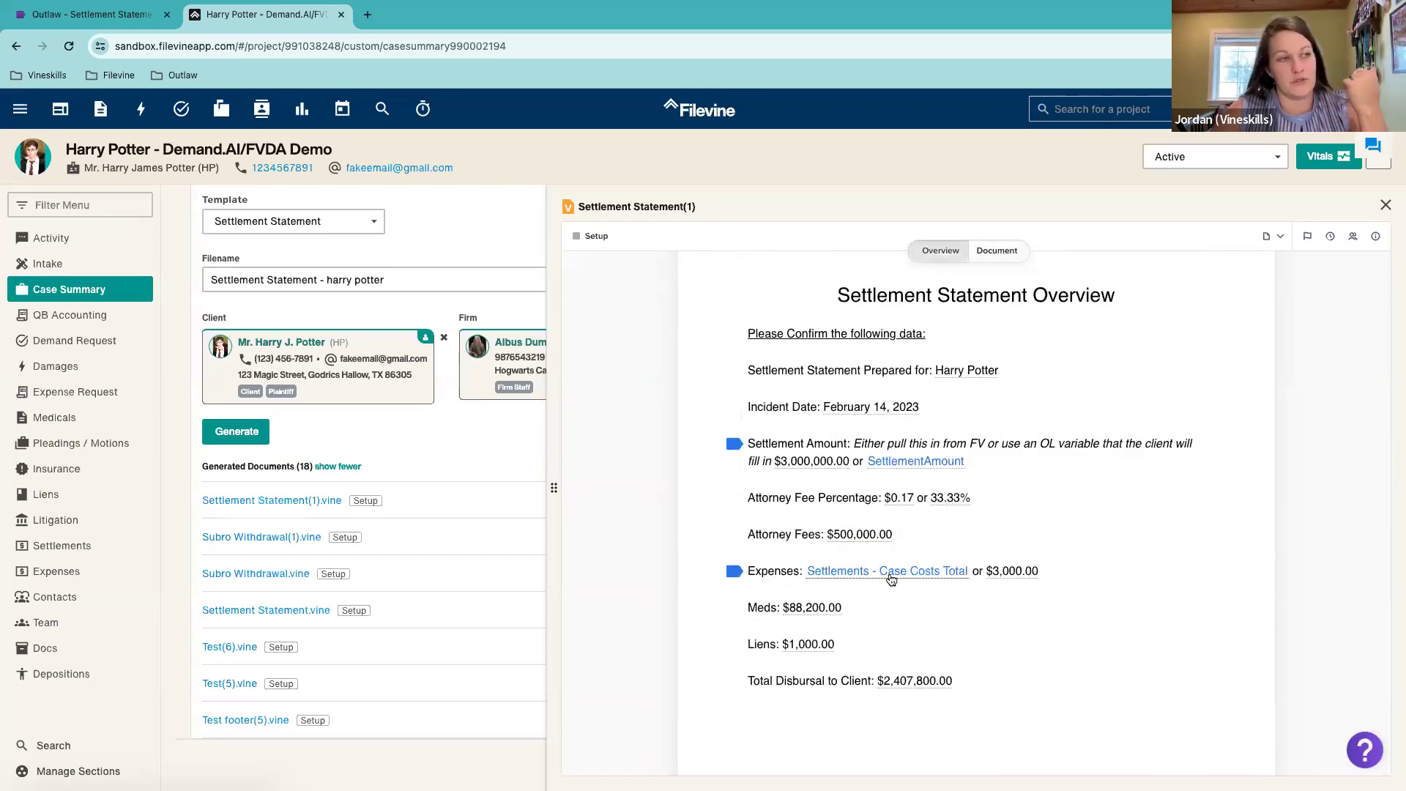
click(916, 461)
text(029485)
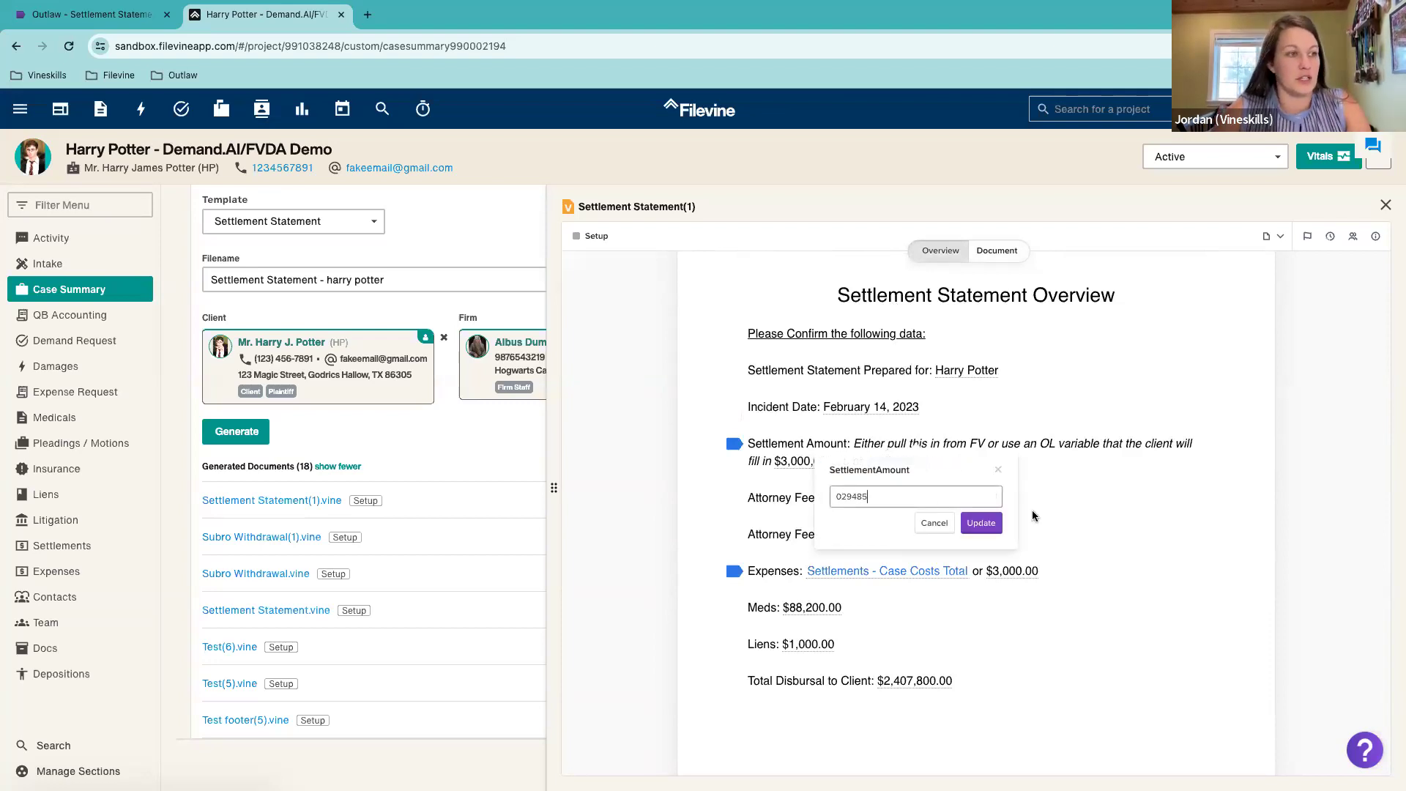
click(981, 523)
Step: Try entering the text "qoeirut" as the value of the Settlements - Case Costs Total variable on the Expenses line
click(914, 571)
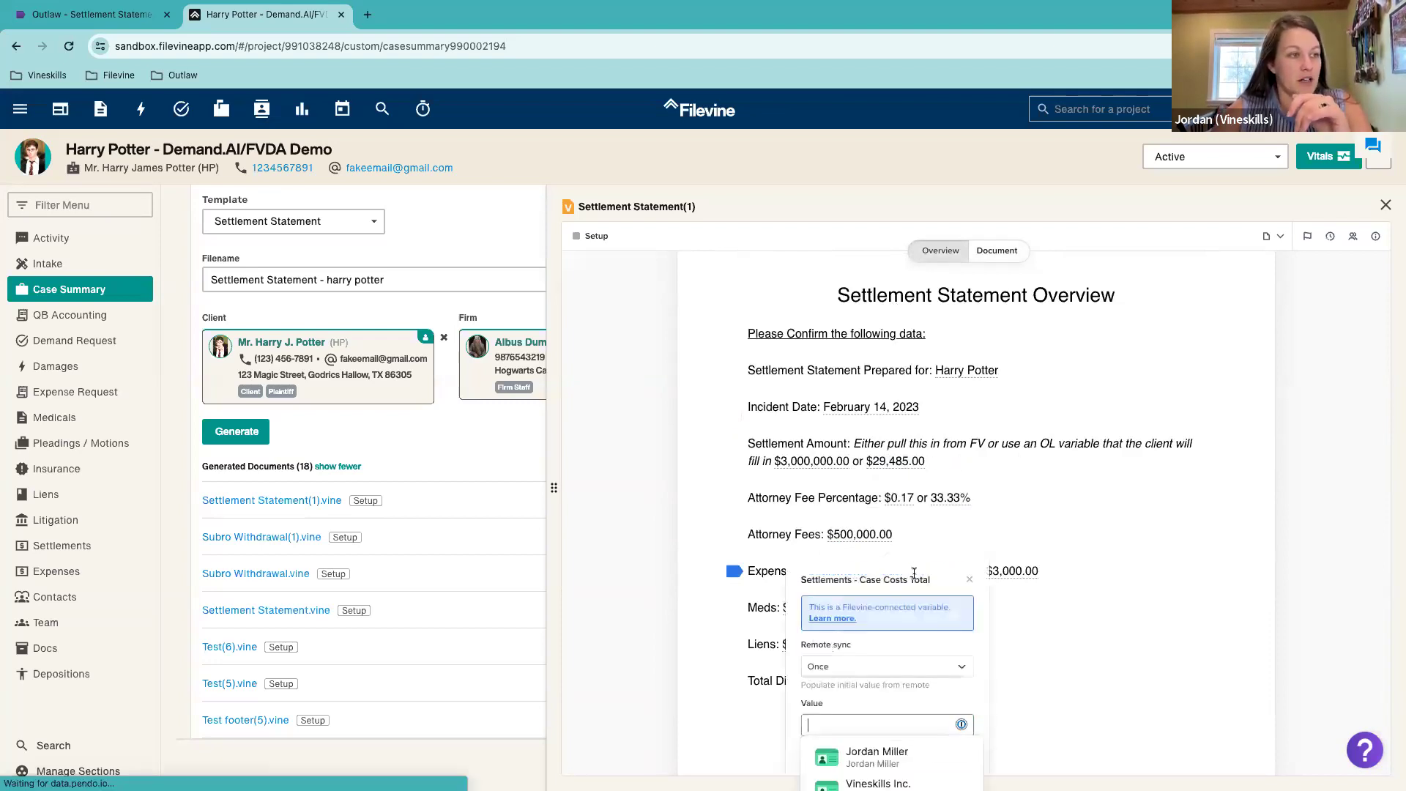
text(qoeirut)
click(1017, 670)
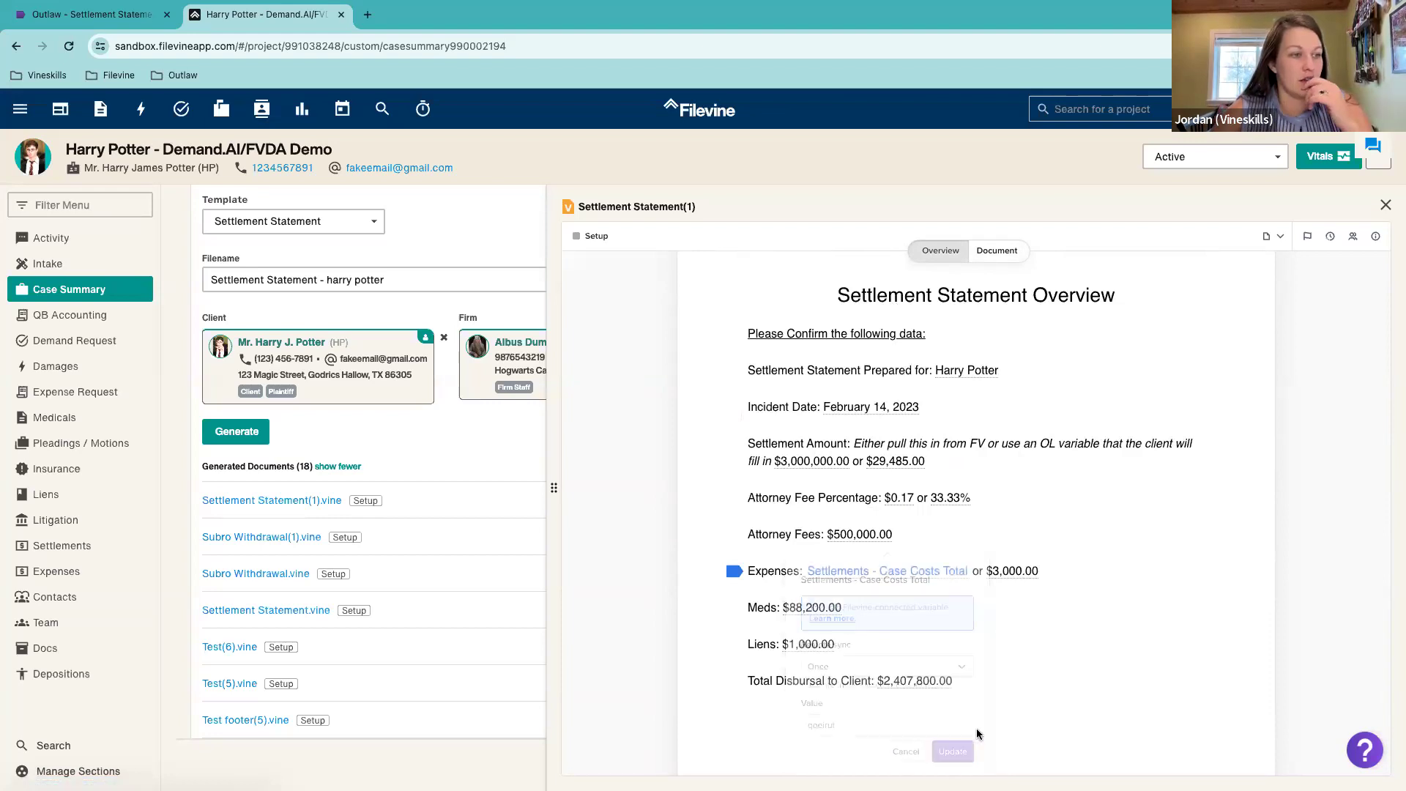
Step: Set the Settlements - Case Costs Total variable on the Expenses line to 1000
click(887, 571)
text(1000)
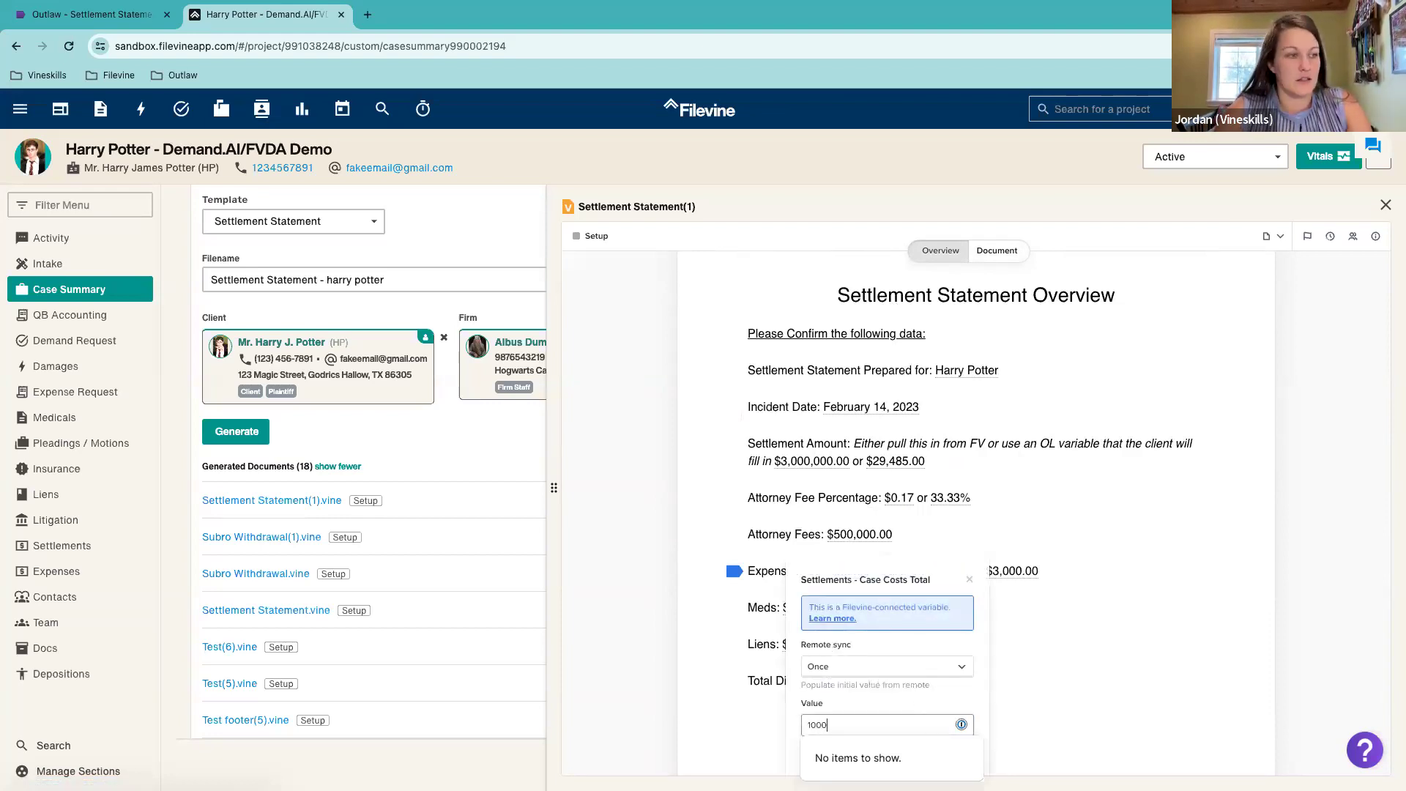
click(952, 750)
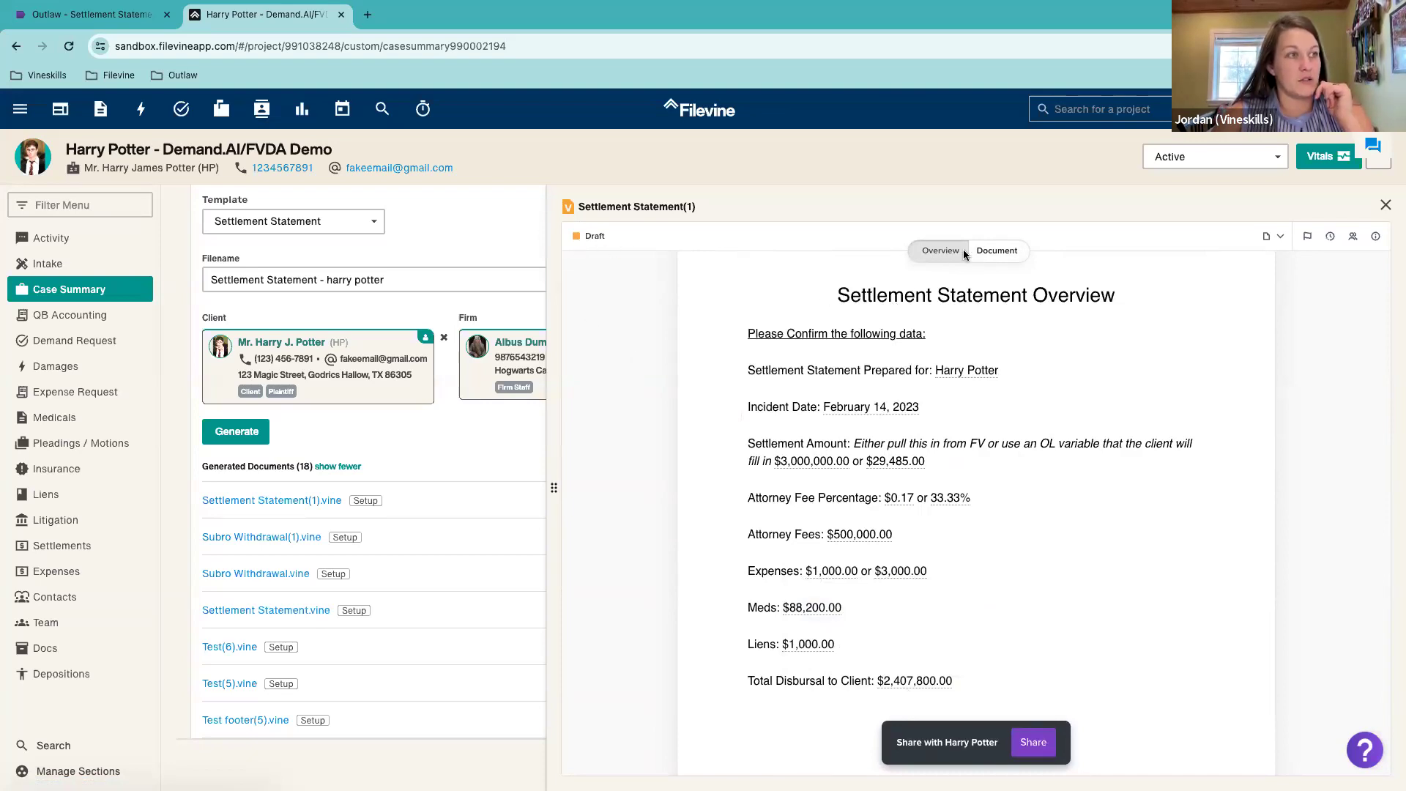
Step: Return to the Document view, check the closing paragraphs and signature section, and look at the preview and download options
click(992, 250)
scroll(1006, 498, down, 10)
scroll(1005, 492, down, 5)
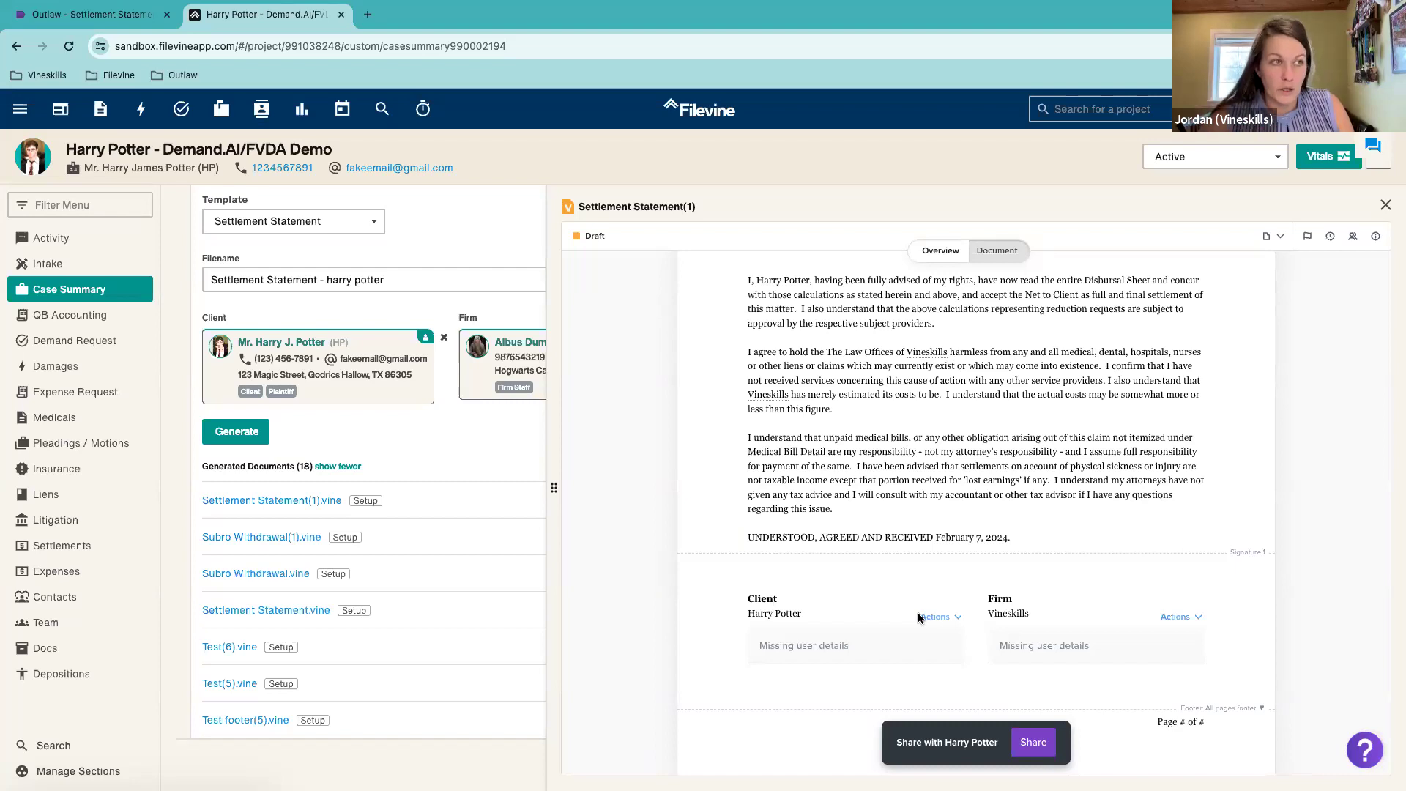
click(1272, 237)
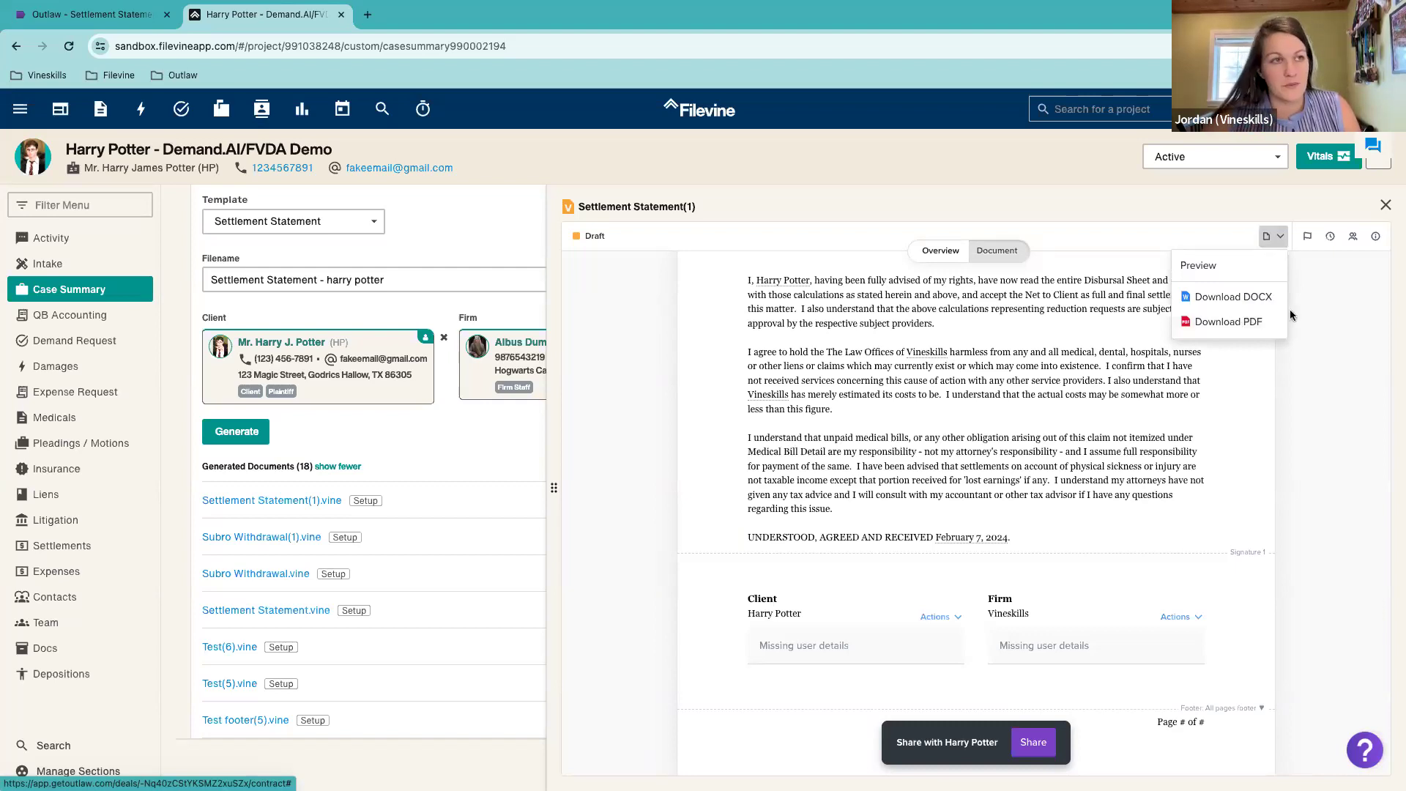
click(1324, 349)
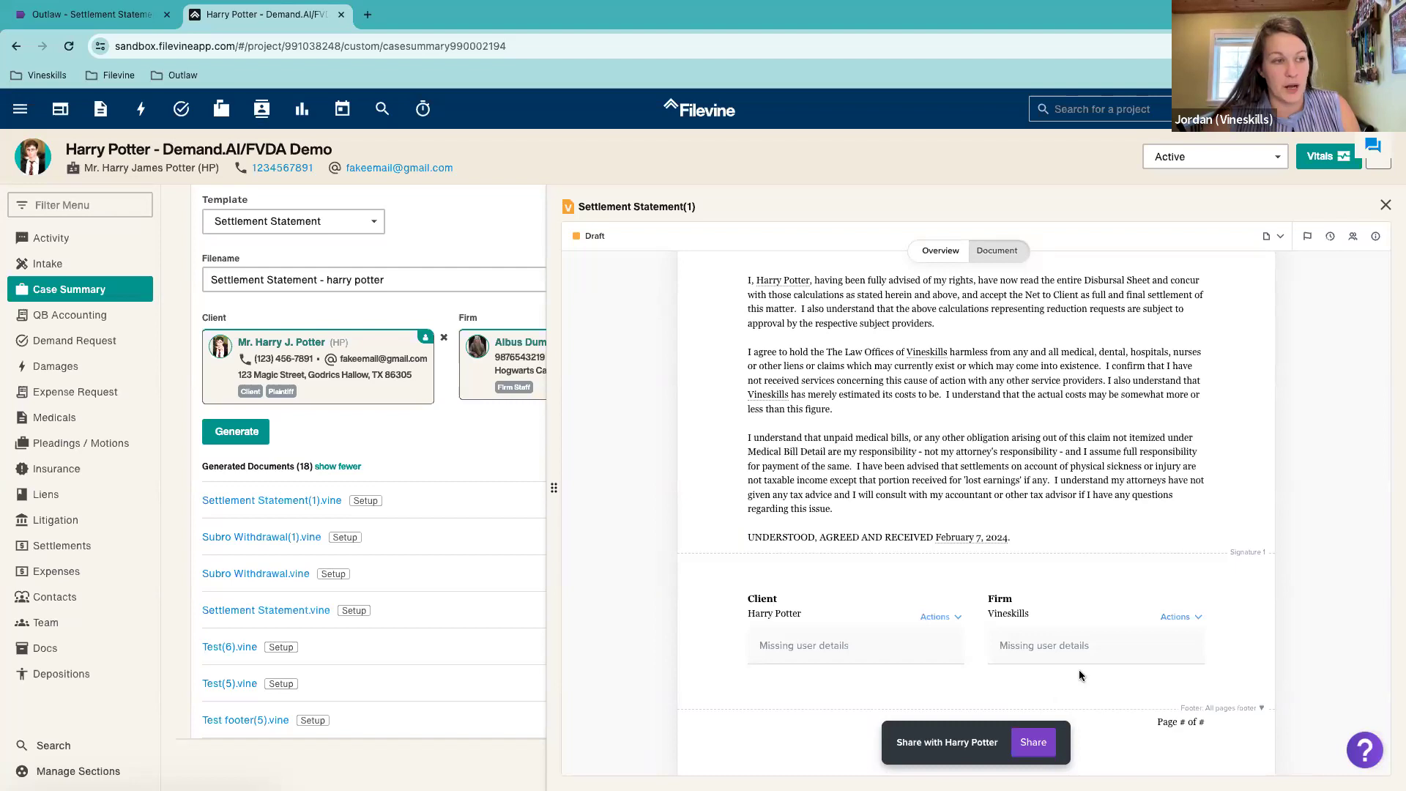
Step: Try sharing the document with the client by email, adding "alskjdflakjsdlfkj" after Vineskills in the message, and close the share form unsent
drag(897, 742, 1032, 743)
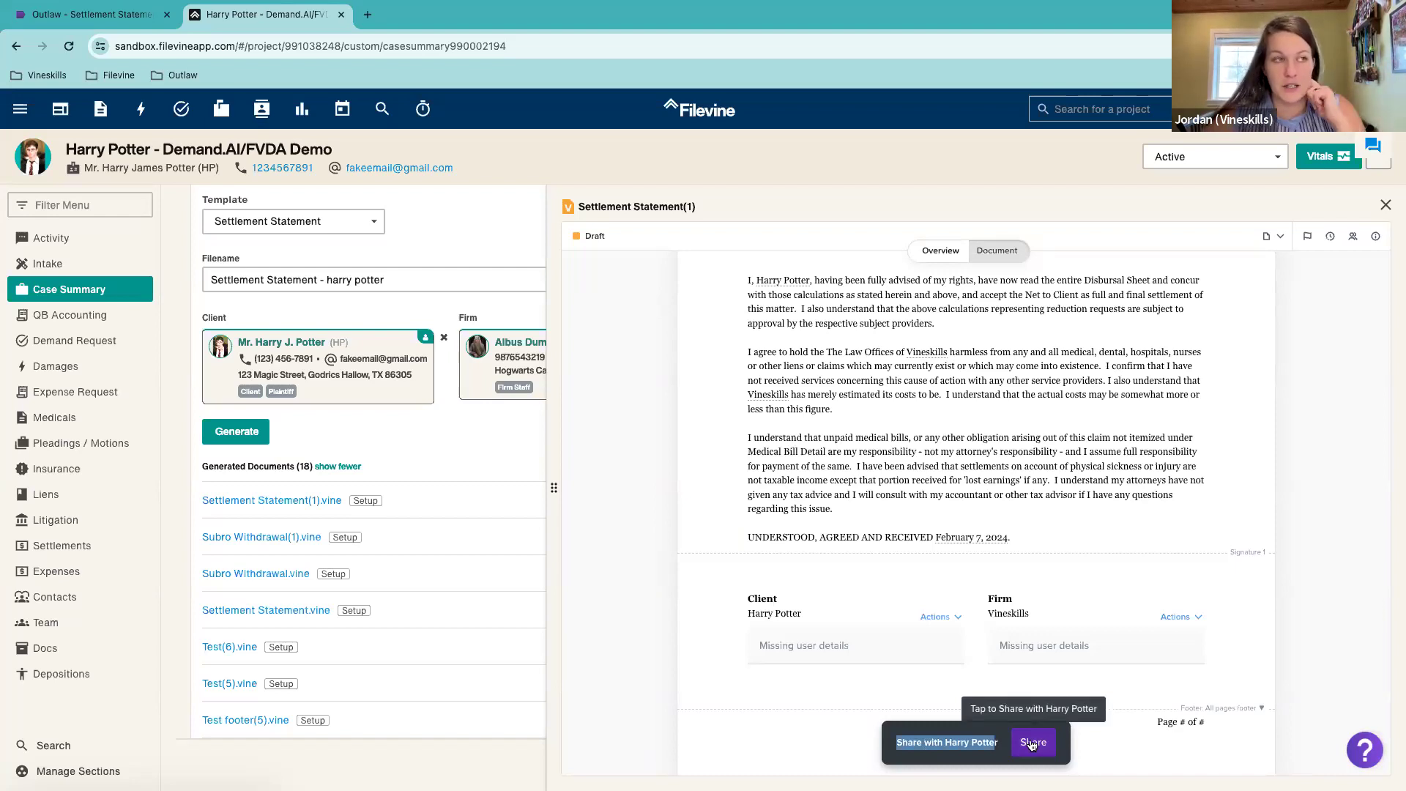
click(1032, 742)
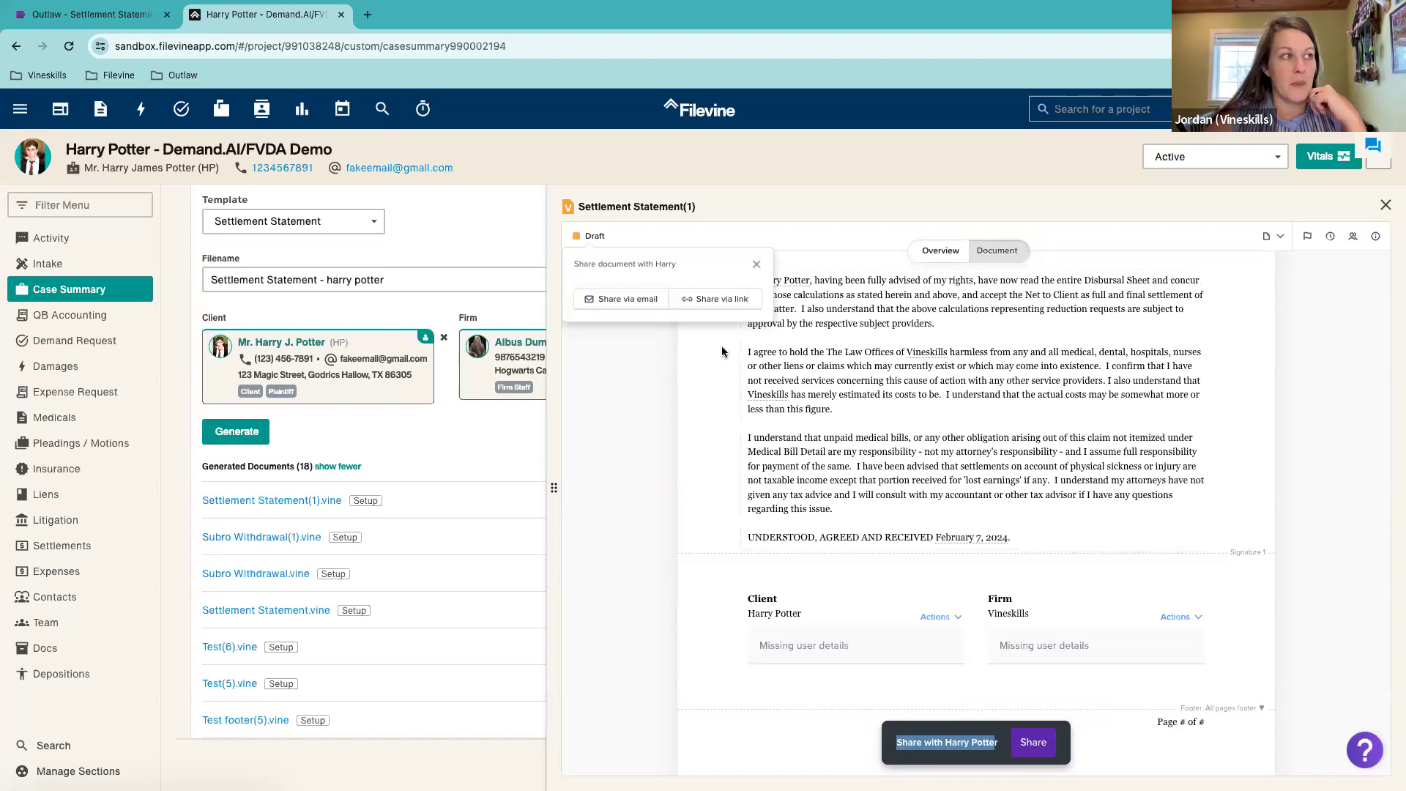
click(614, 308)
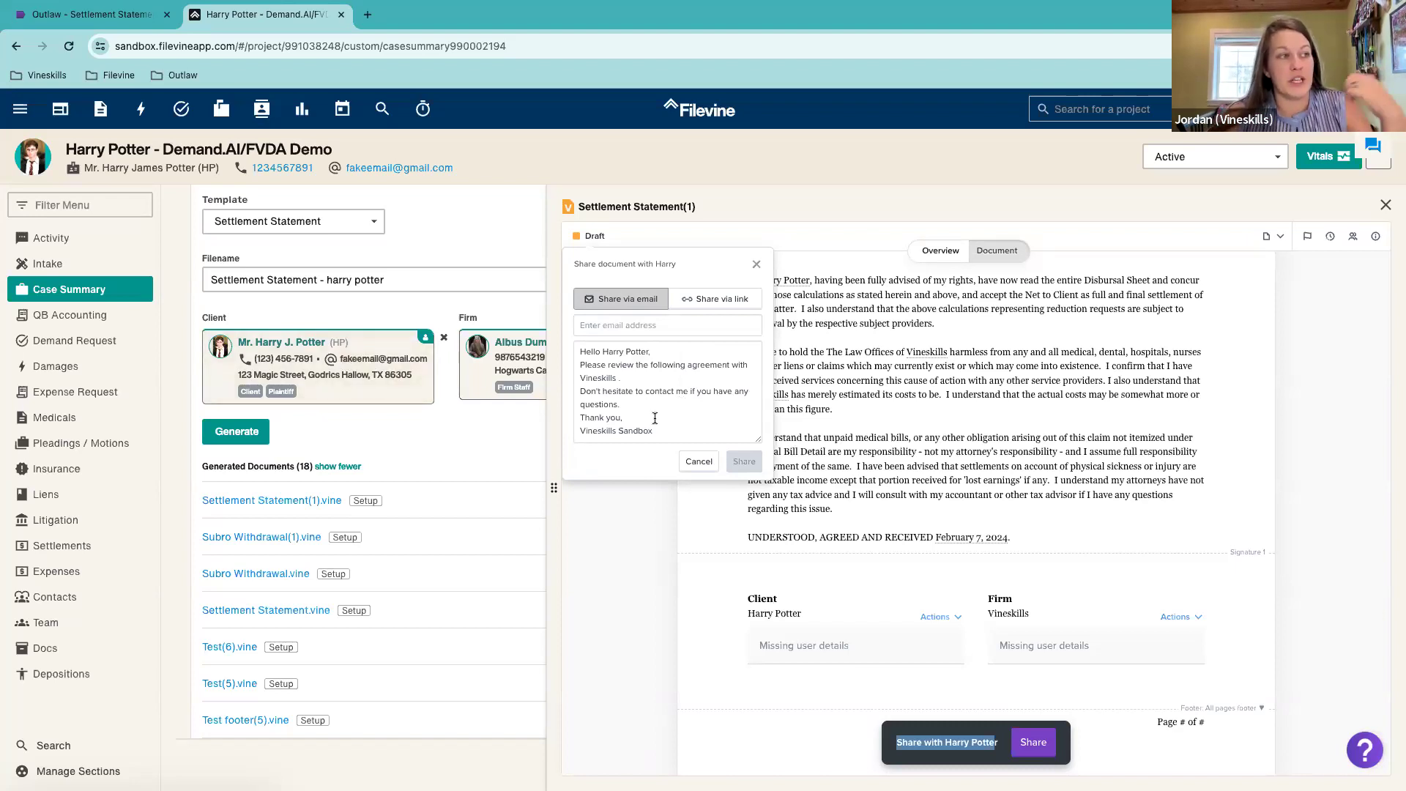
click(641, 378)
text(alskjdflakjsdlfkj)
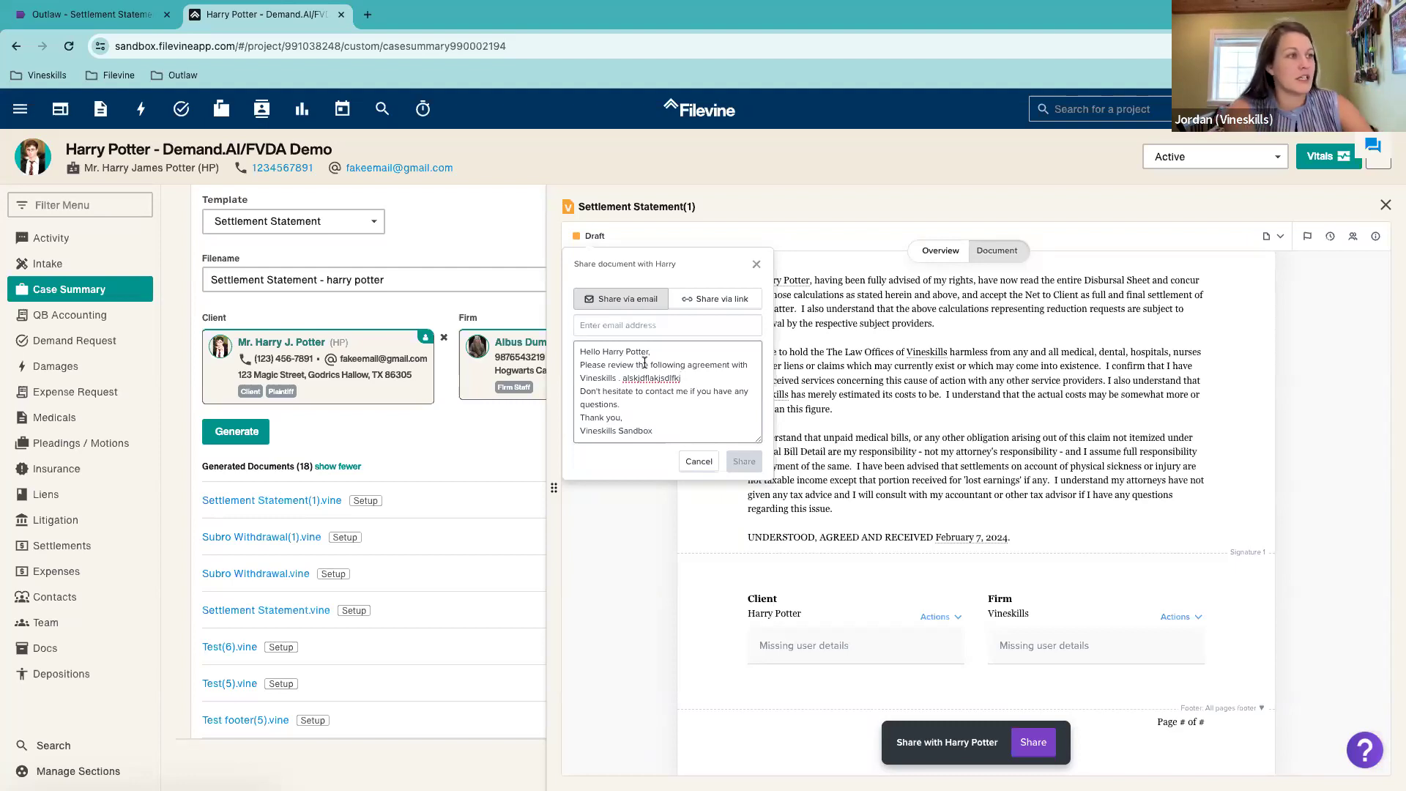
click(633, 329)
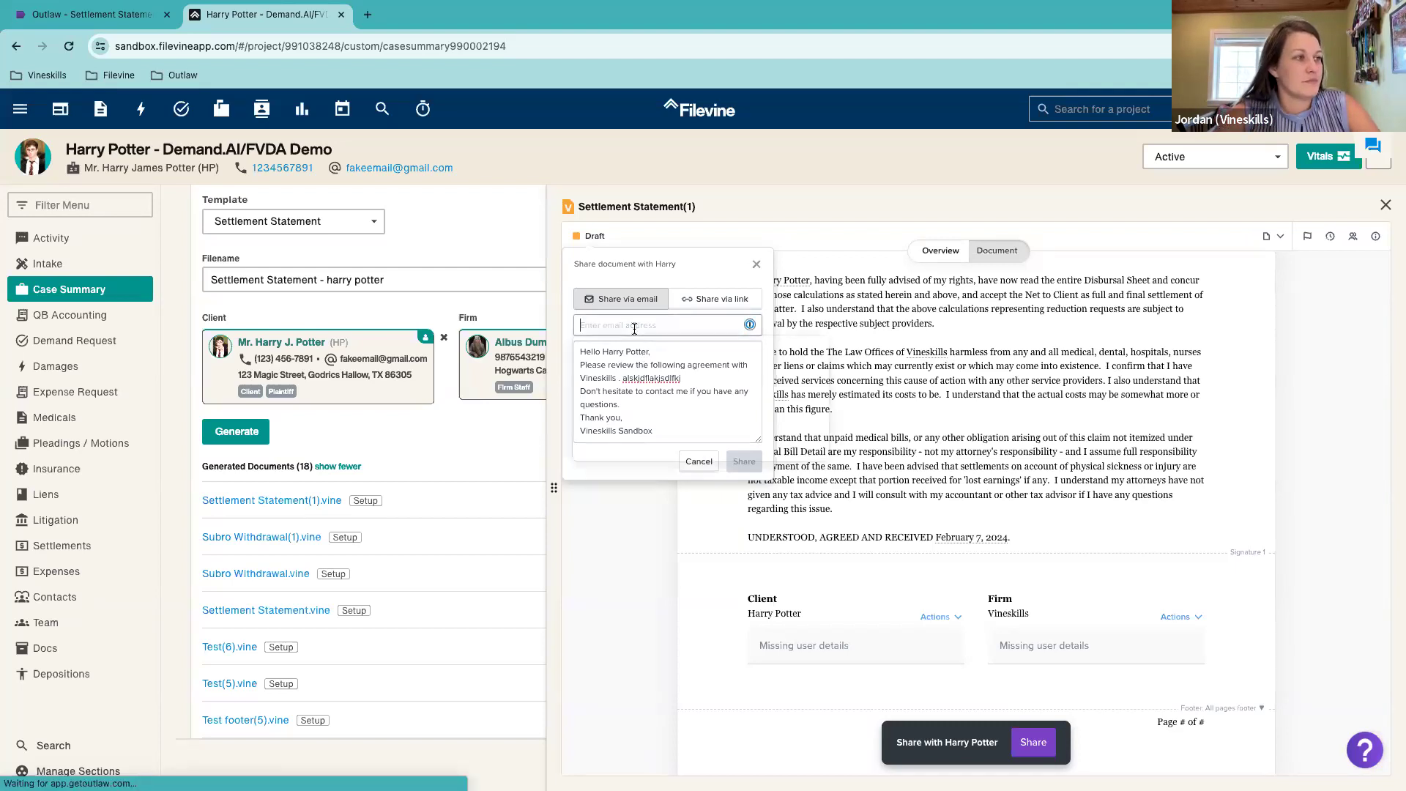
click(757, 265)
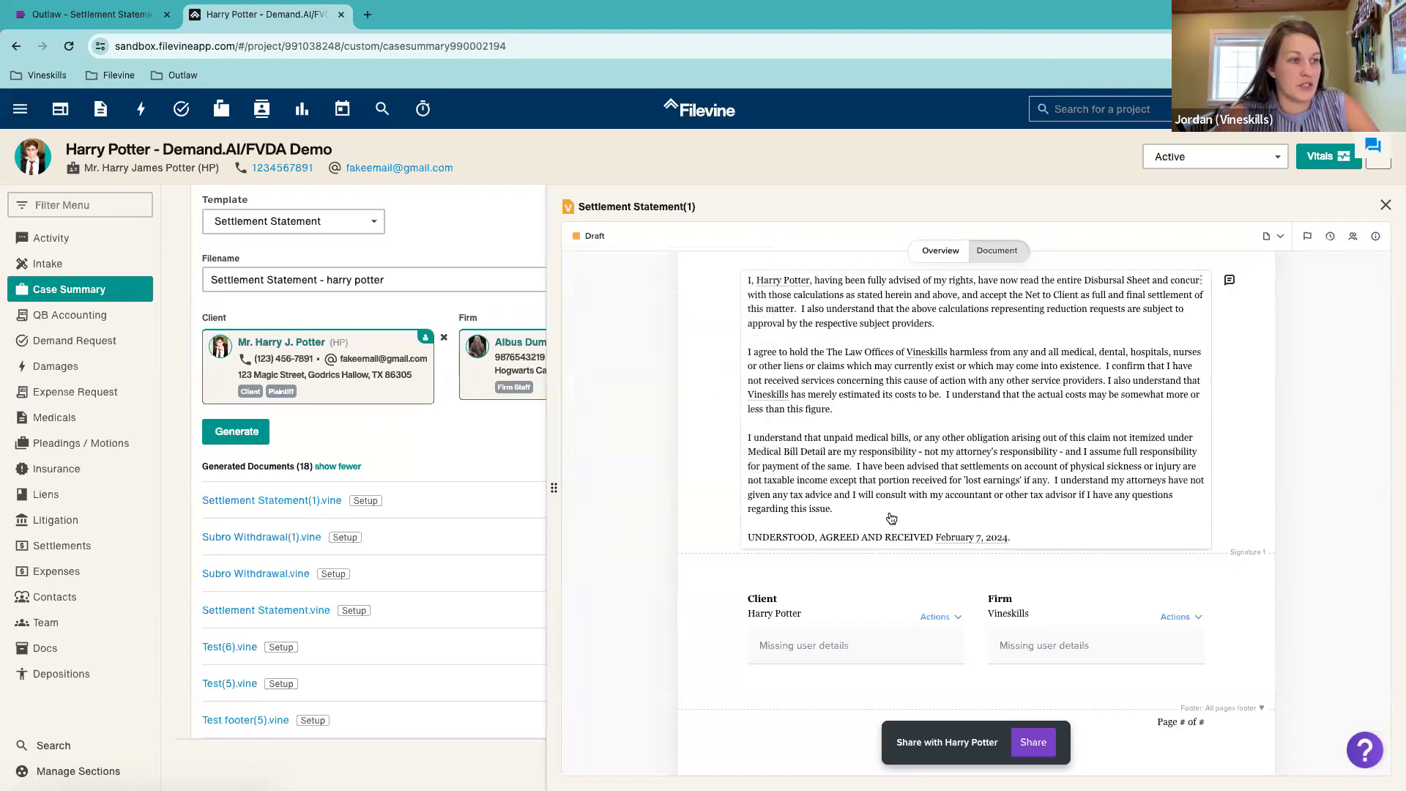
Step: Download the settlement statement as a PDF and open the downloaded file
click(1272, 236)
click(1235, 325)
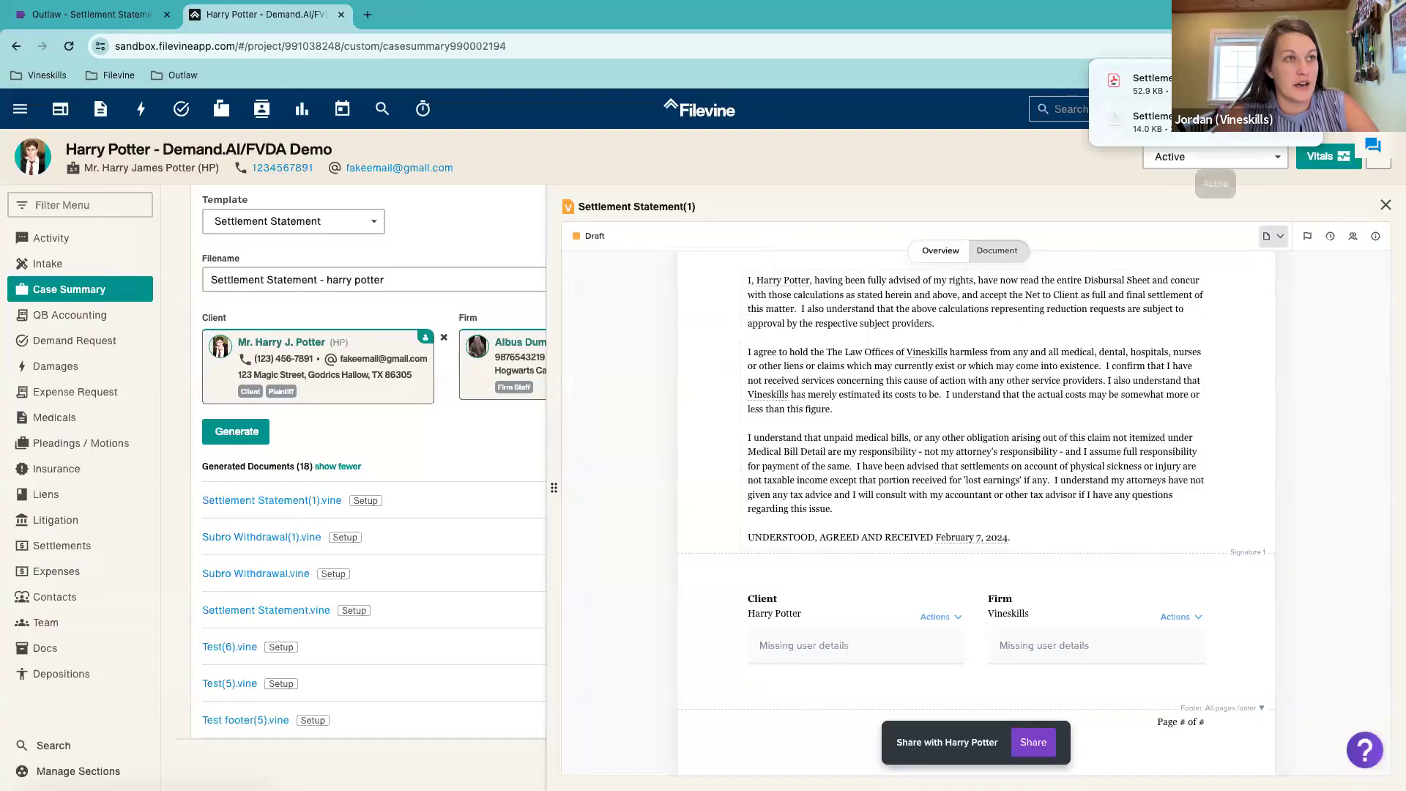
click(1146, 85)
Step: Review the PDF from the settlement summary to the signature page, and return to the document in the Filevine project
scroll(894, 494, down, 2)
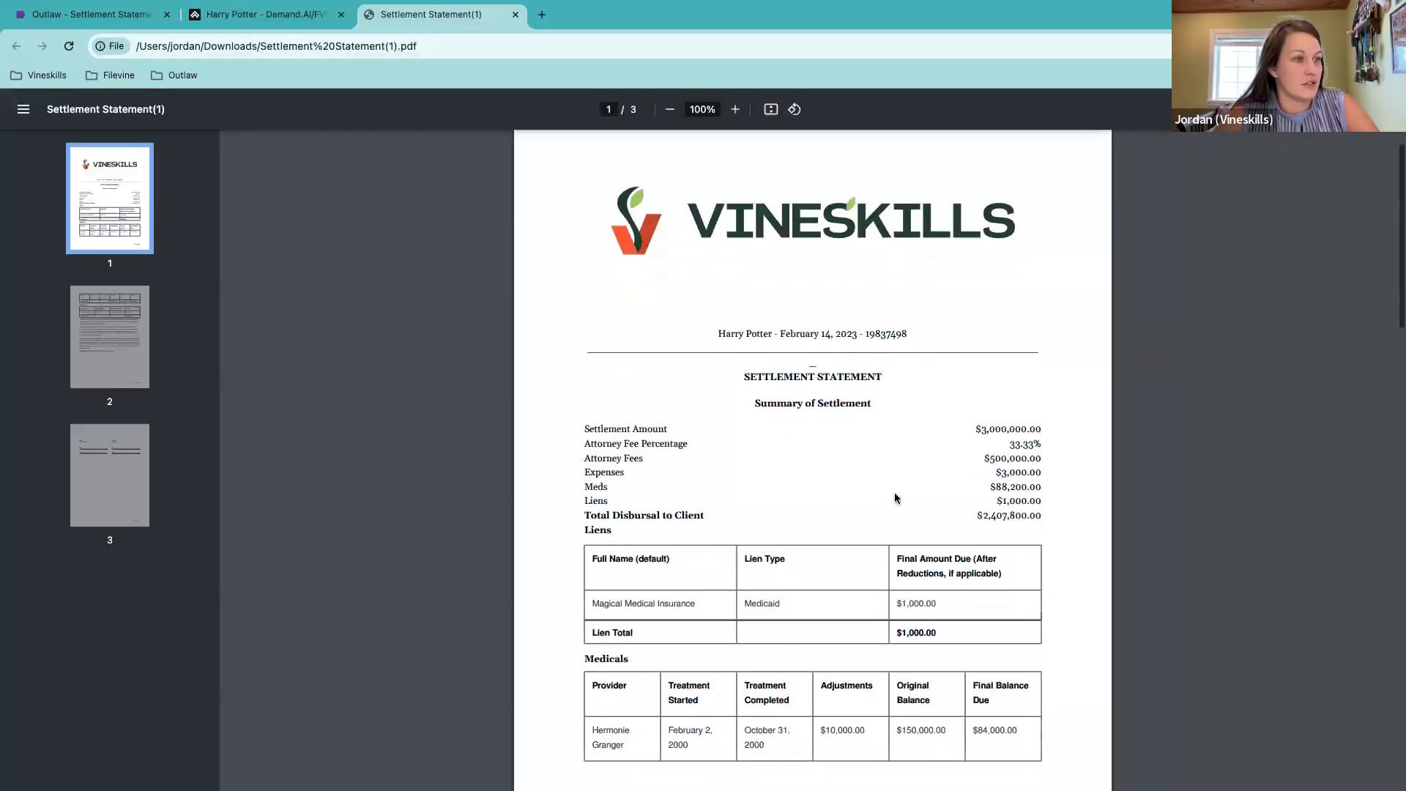
scroll(895, 497, down, 5)
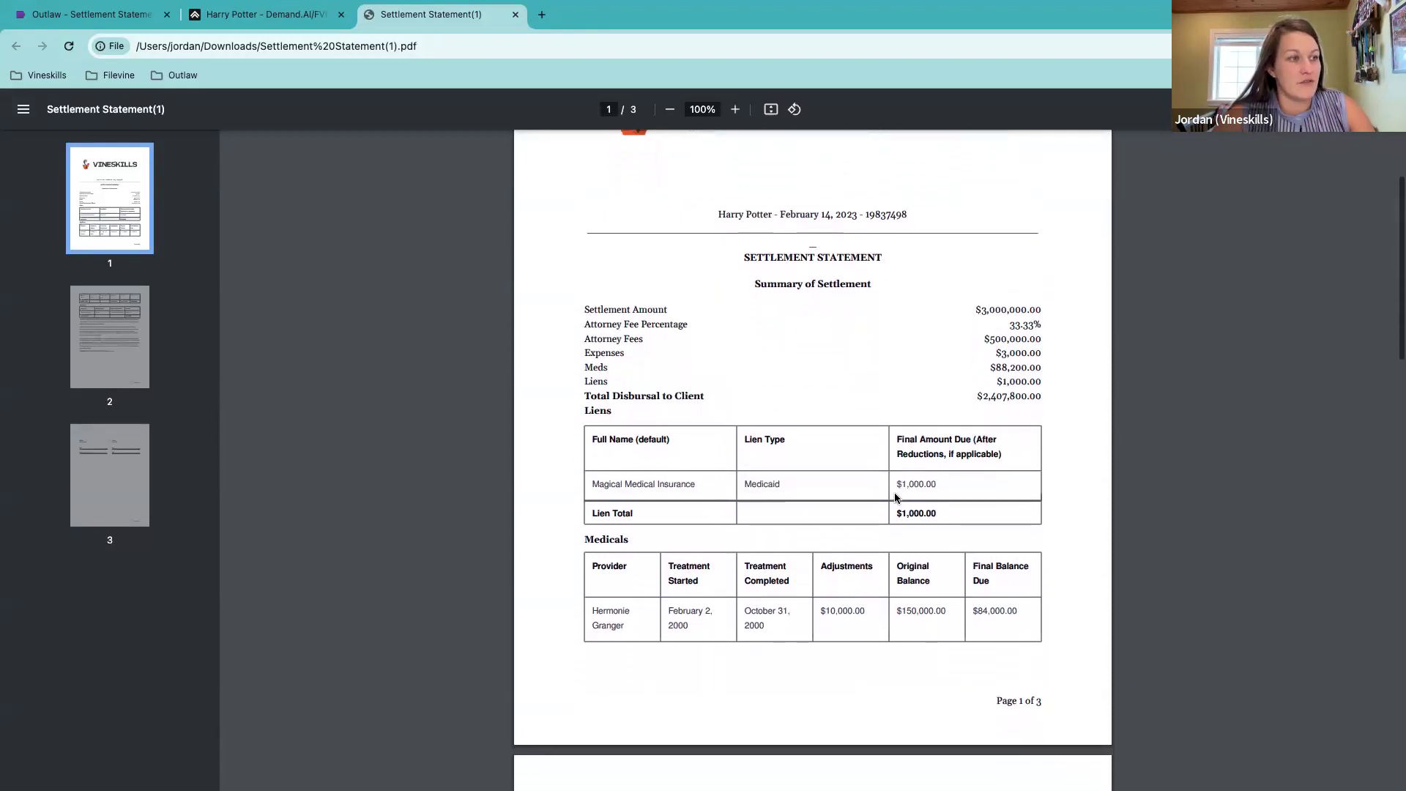
scroll(895, 497, down, 11)
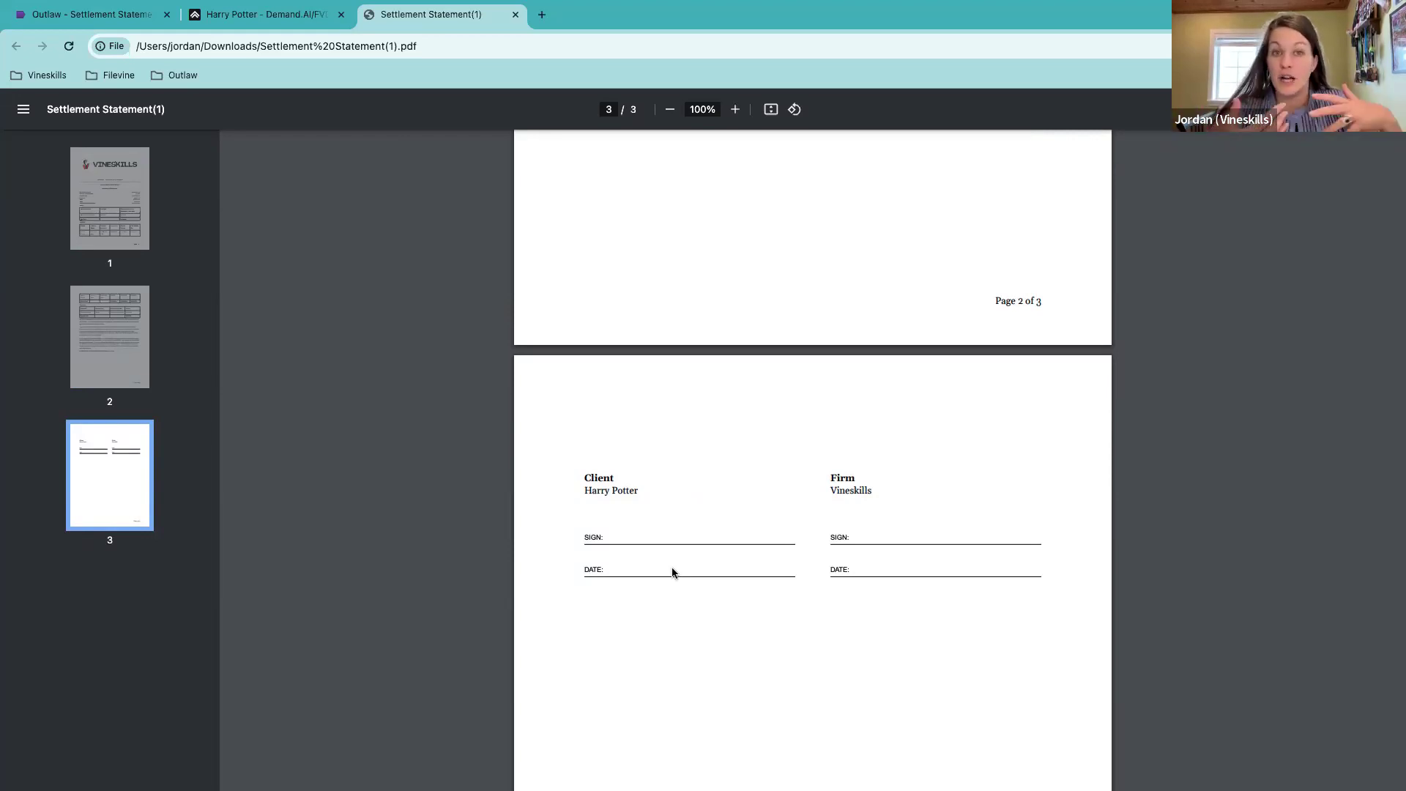
click(276, 21)
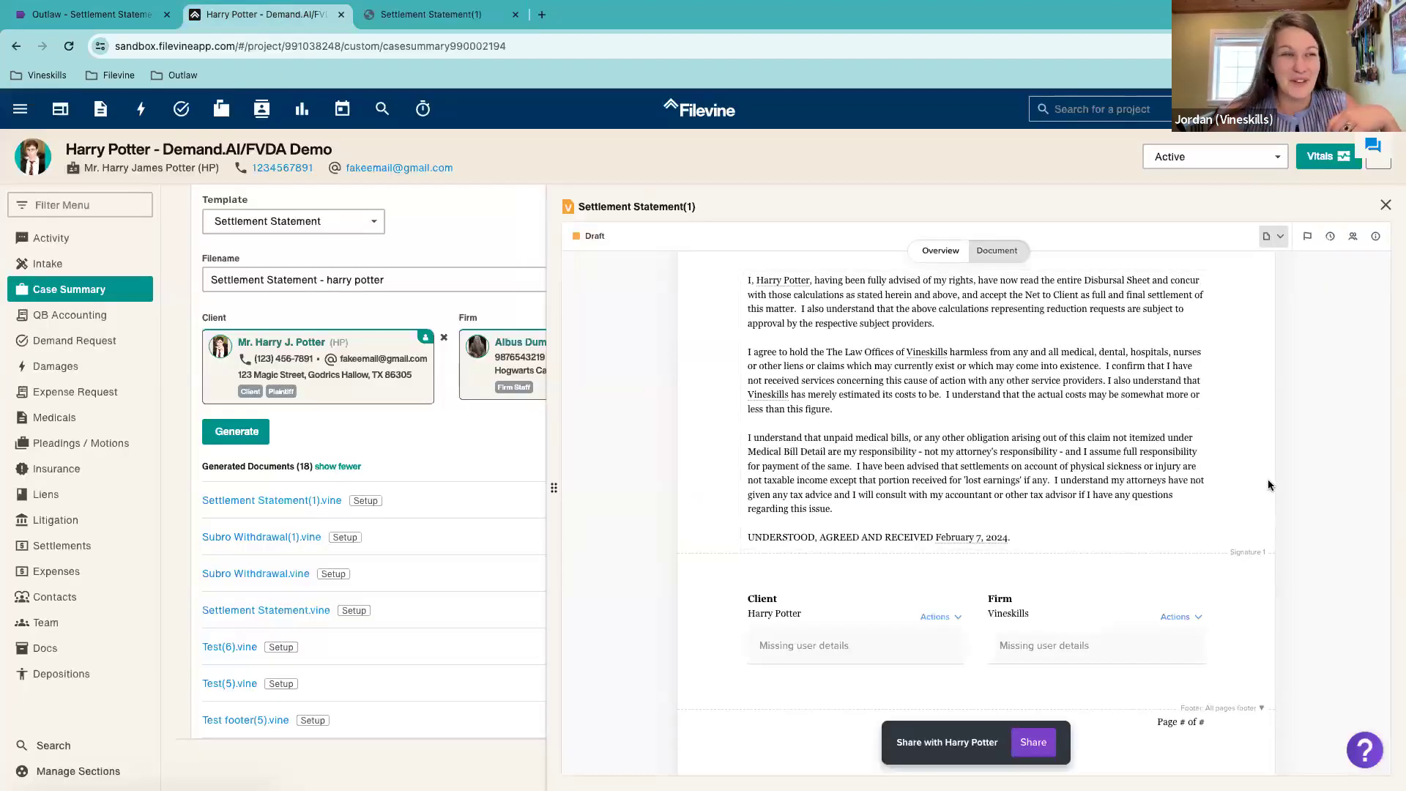
scroll(1269, 484, up, 3)
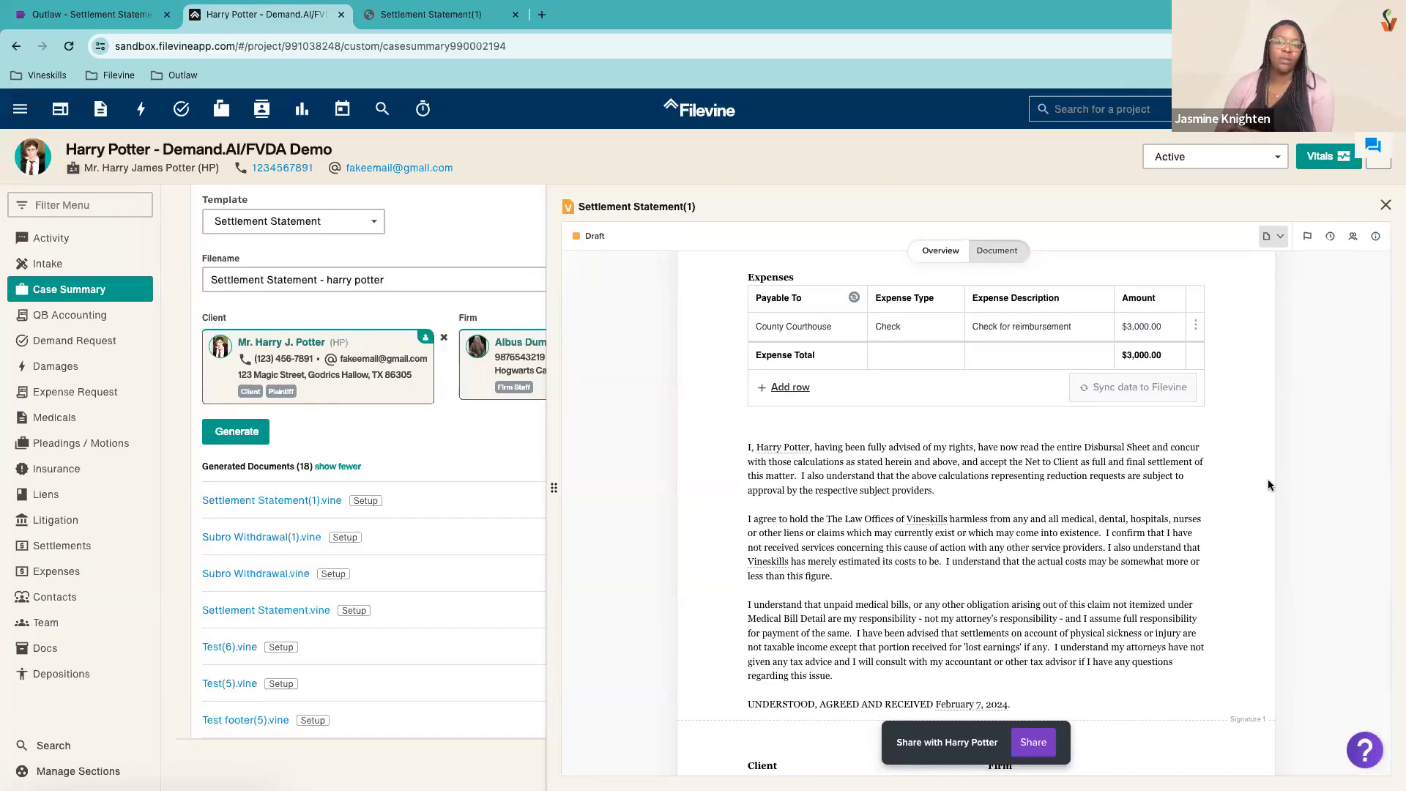
Step: Review the settlement figures in the Overview, return to the Document view, and check the Summary of Settlement
click(940, 251)
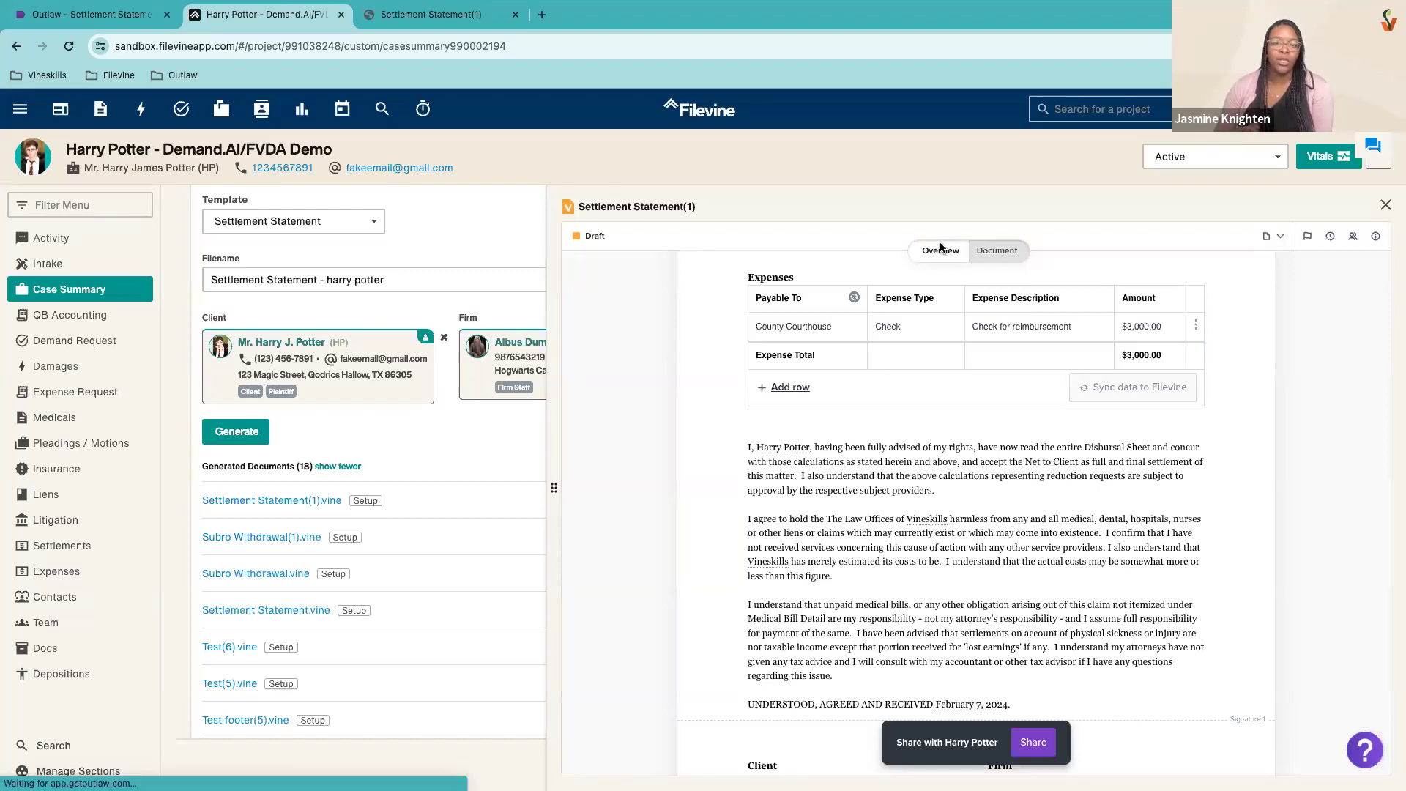
scroll(1065, 511, down, 1)
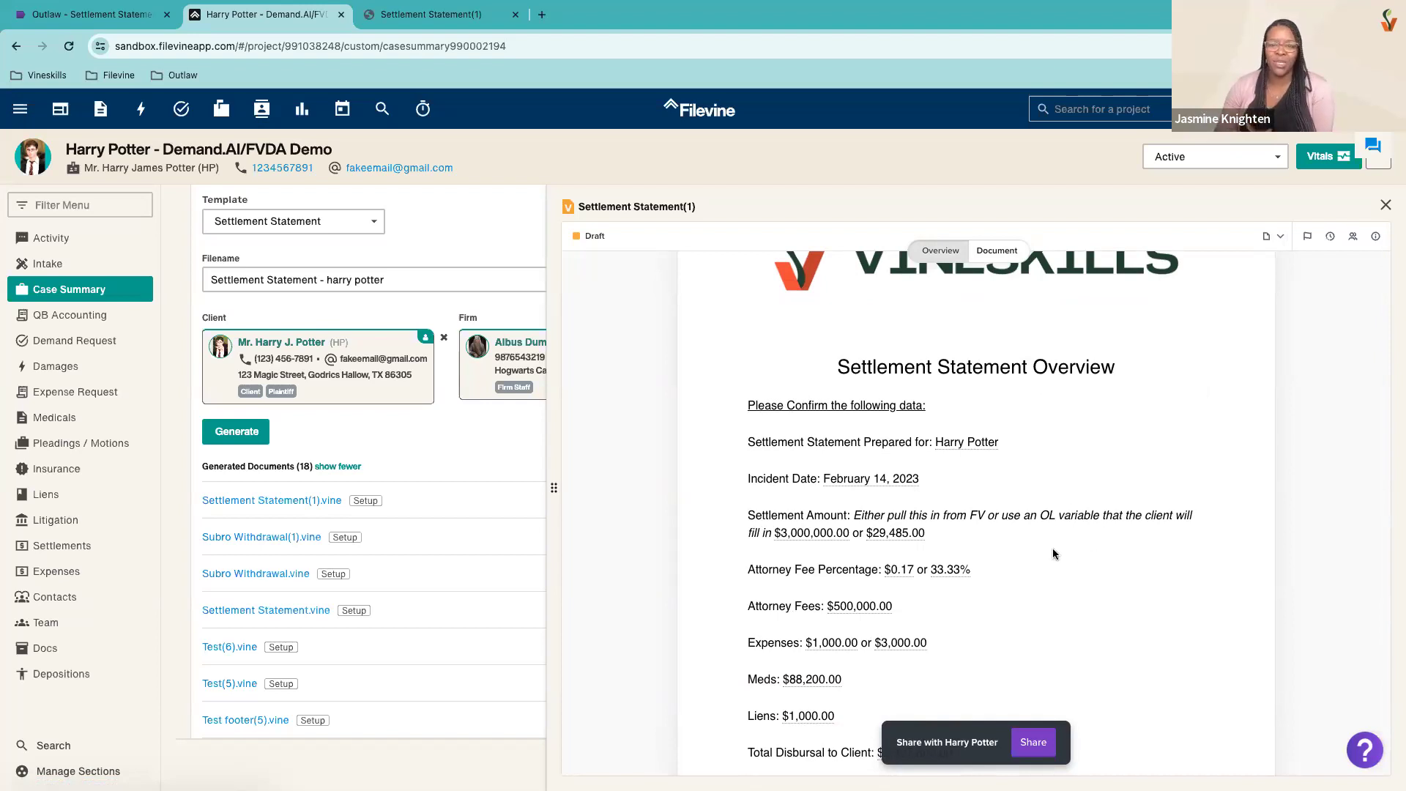
scroll(1054, 552, down, 1)
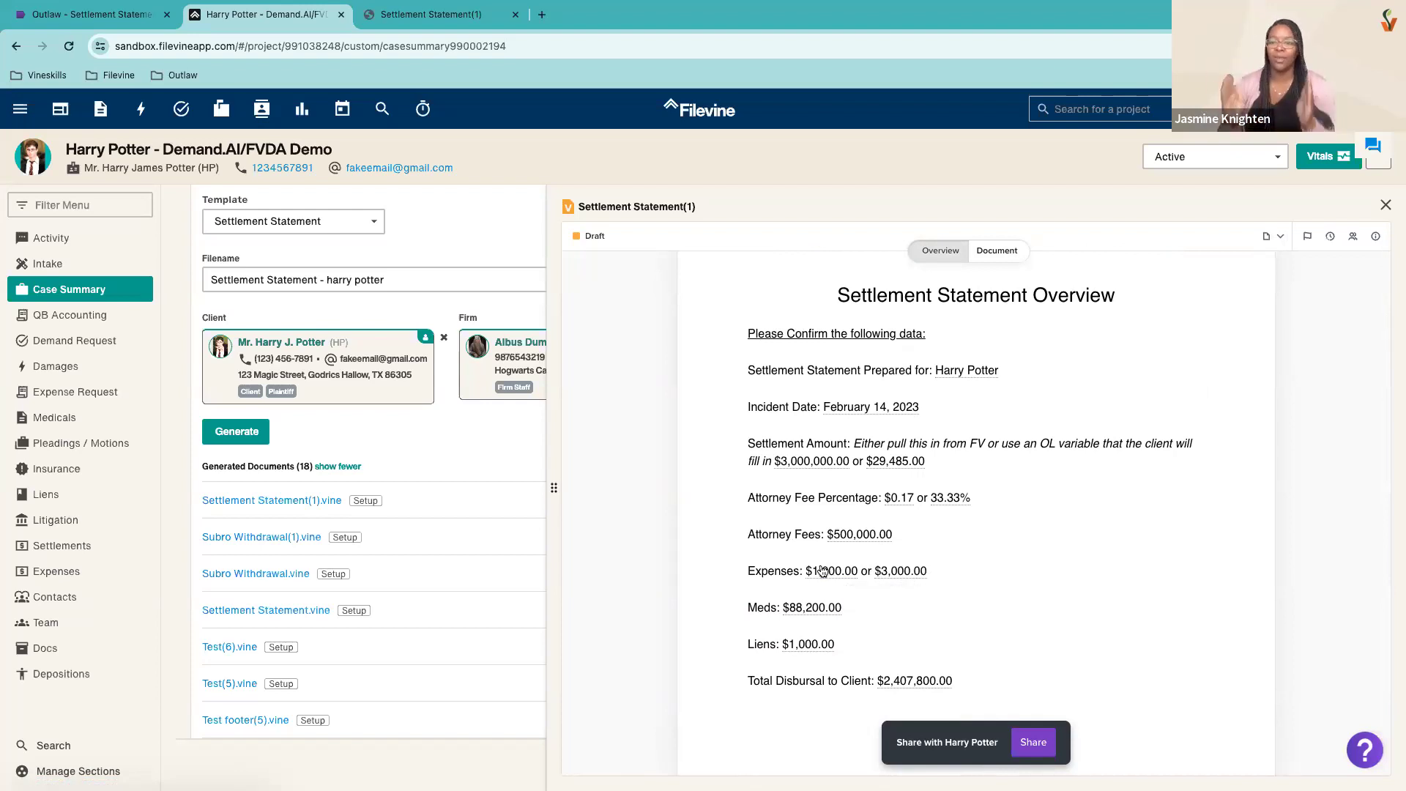
click(1007, 252)
scroll(1076, 447, down, 1)
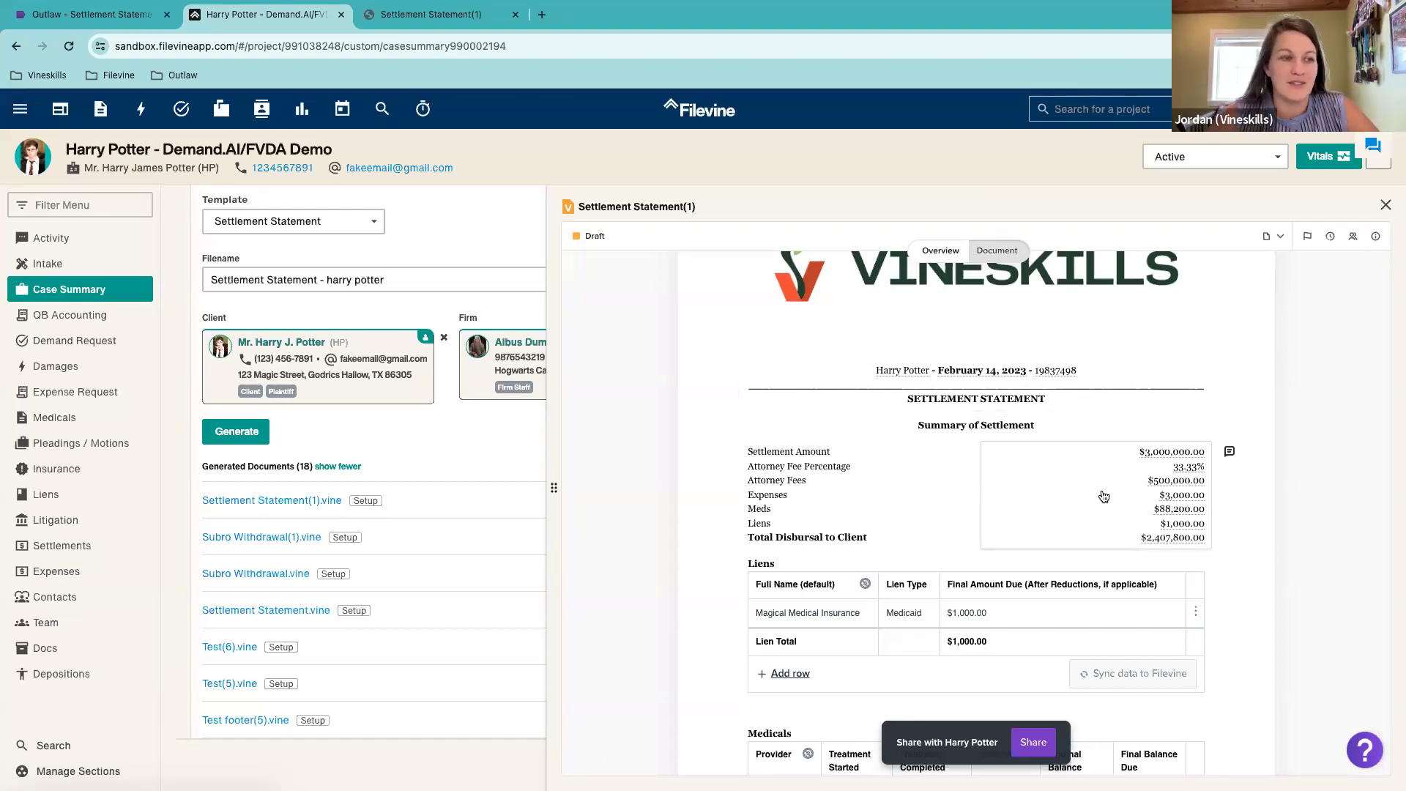
scroll(1103, 496, down, 2)
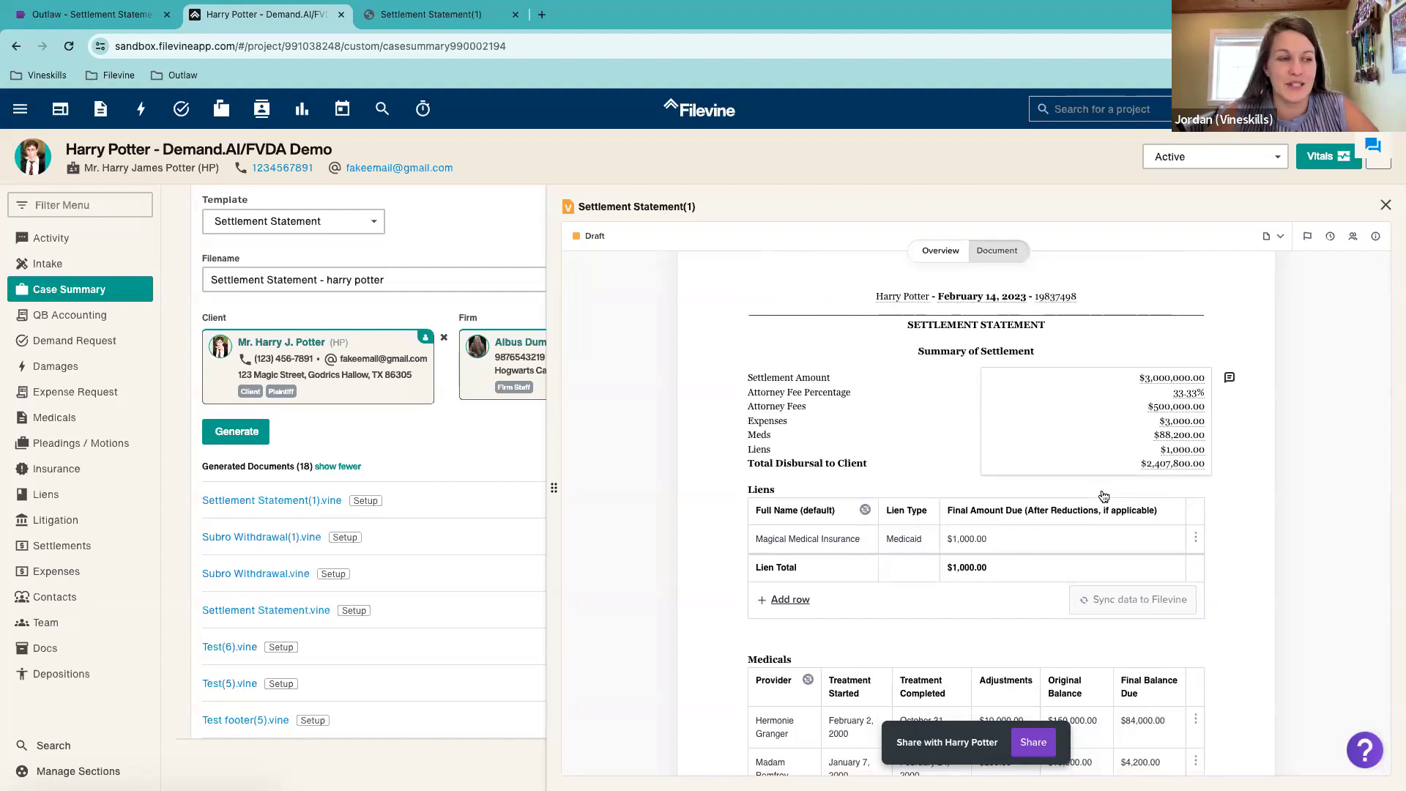
Step: Compare V2 and V3 of the title paragraph in its version history, switching Show differences off and on, and close the history
click(1156, 331)
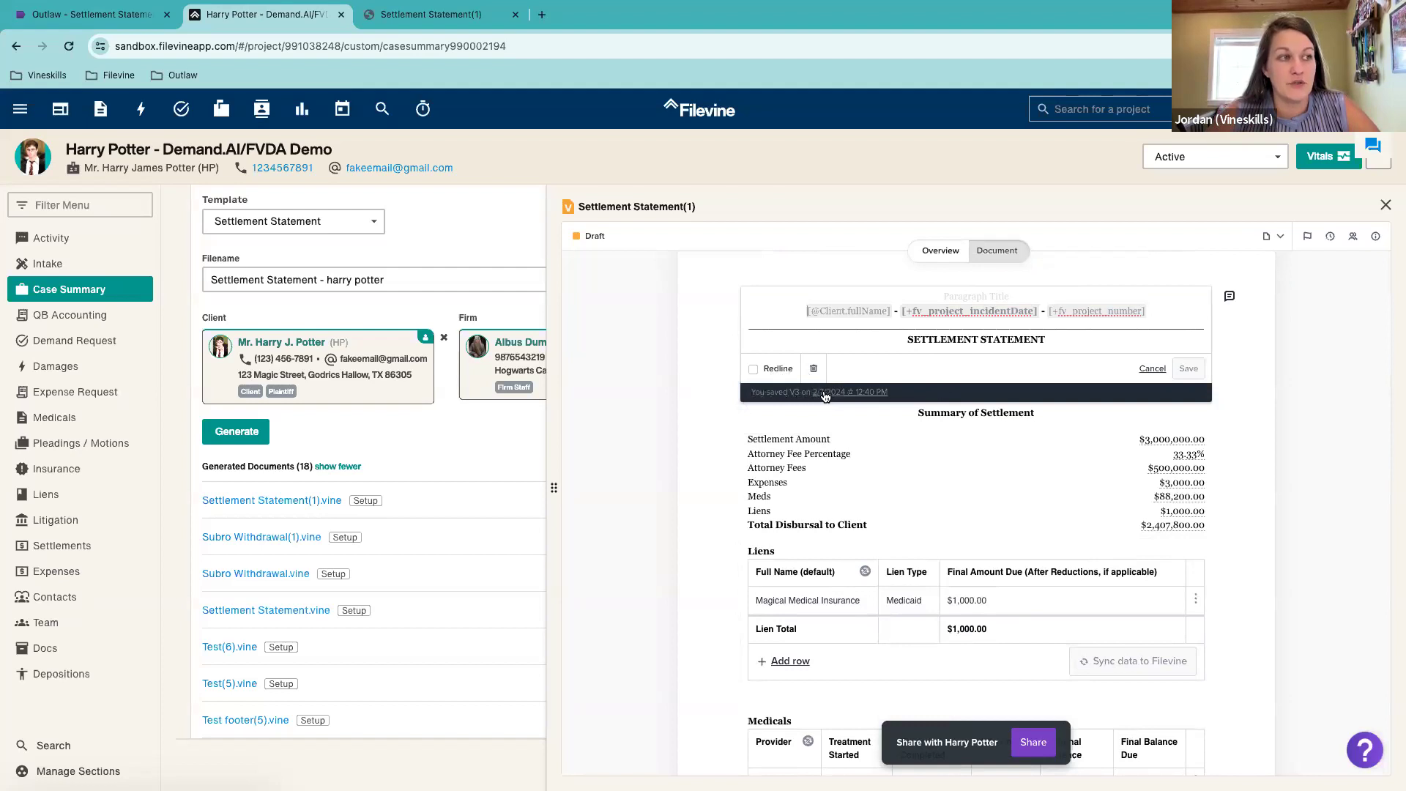
drag(750, 393, 902, 394)
click(903, 393)
click(858, 393)
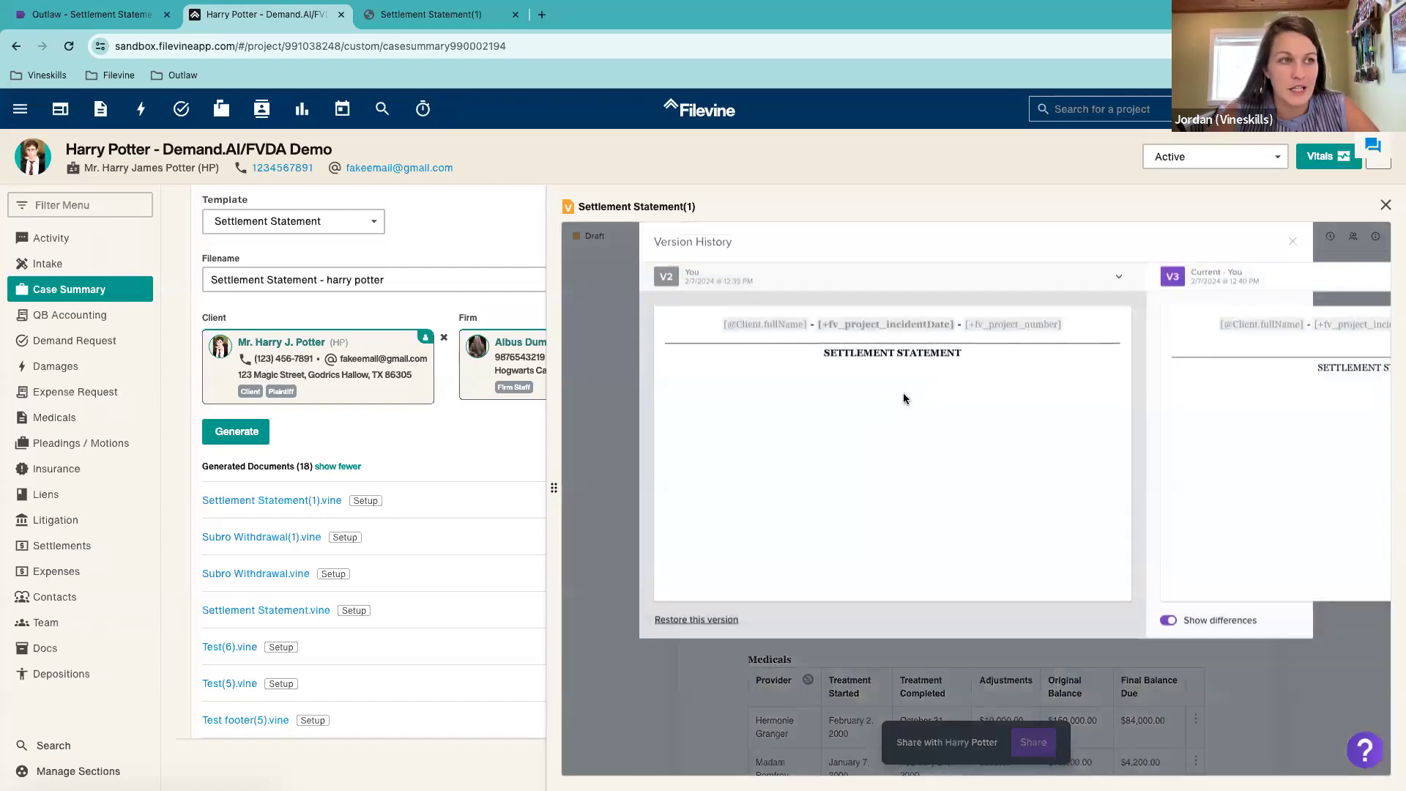
drag(554, 487, 214, 490)
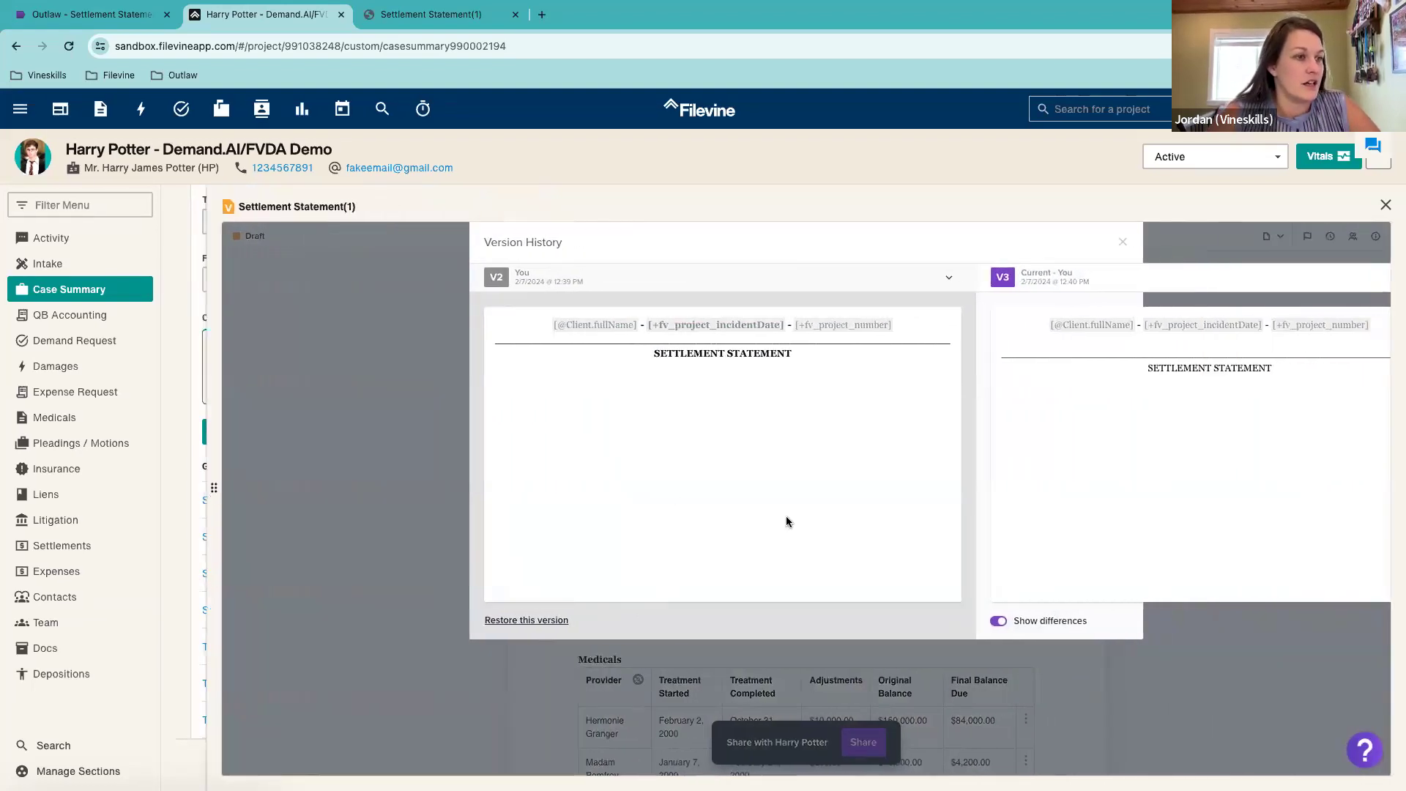
click(999, 621)
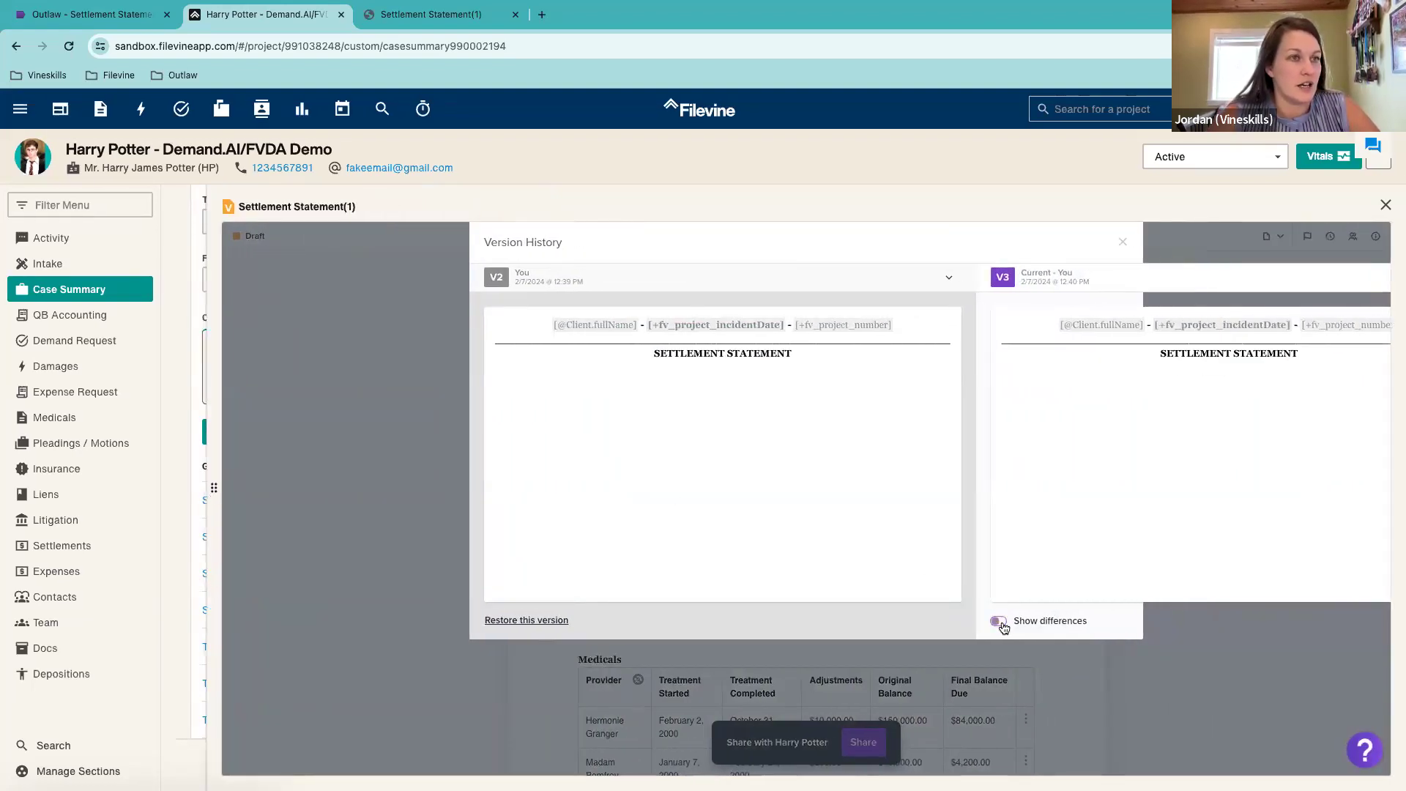
click(1000, 622)
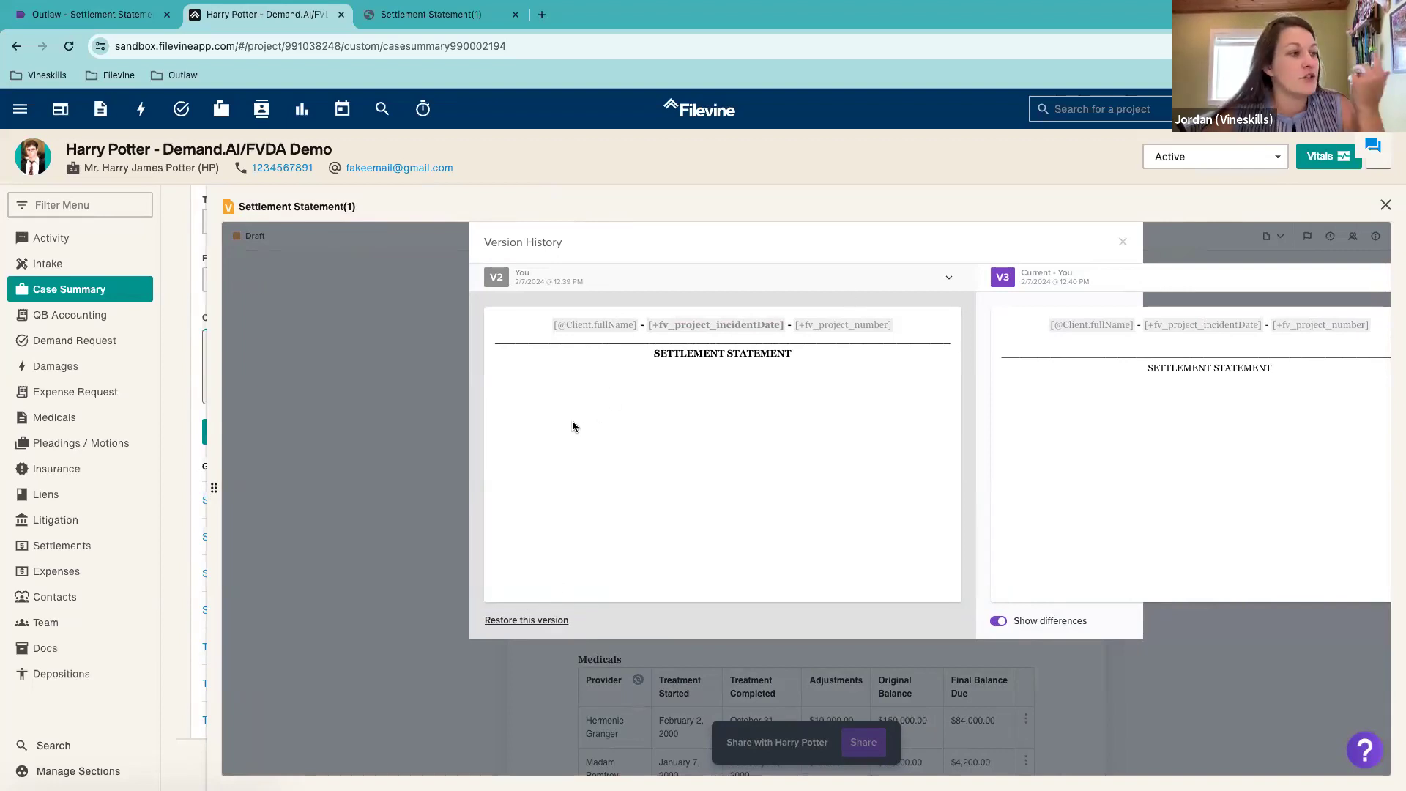
click(1293, 240)
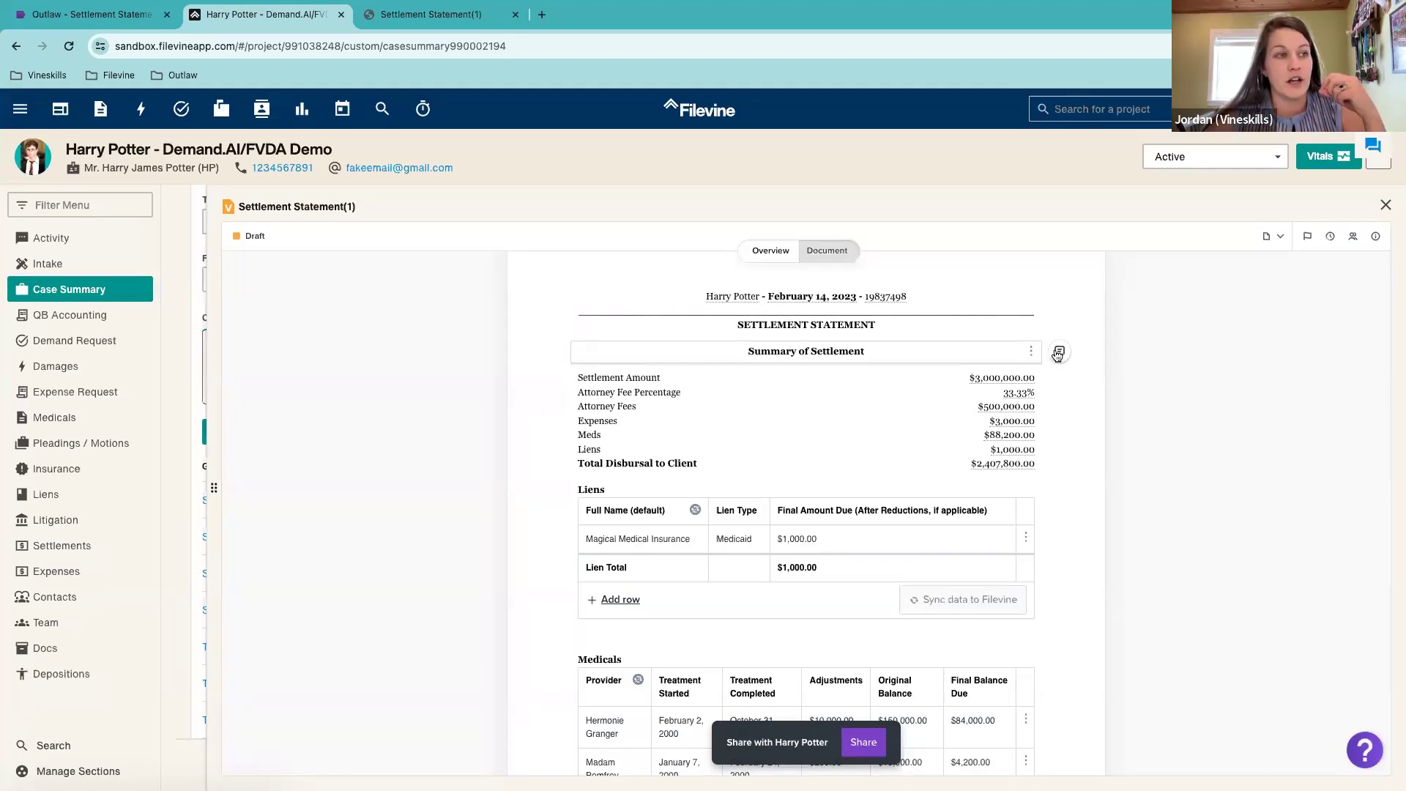
Step: Add the comment "please review" to the Summary of Settlement heading
click(1059, 353)
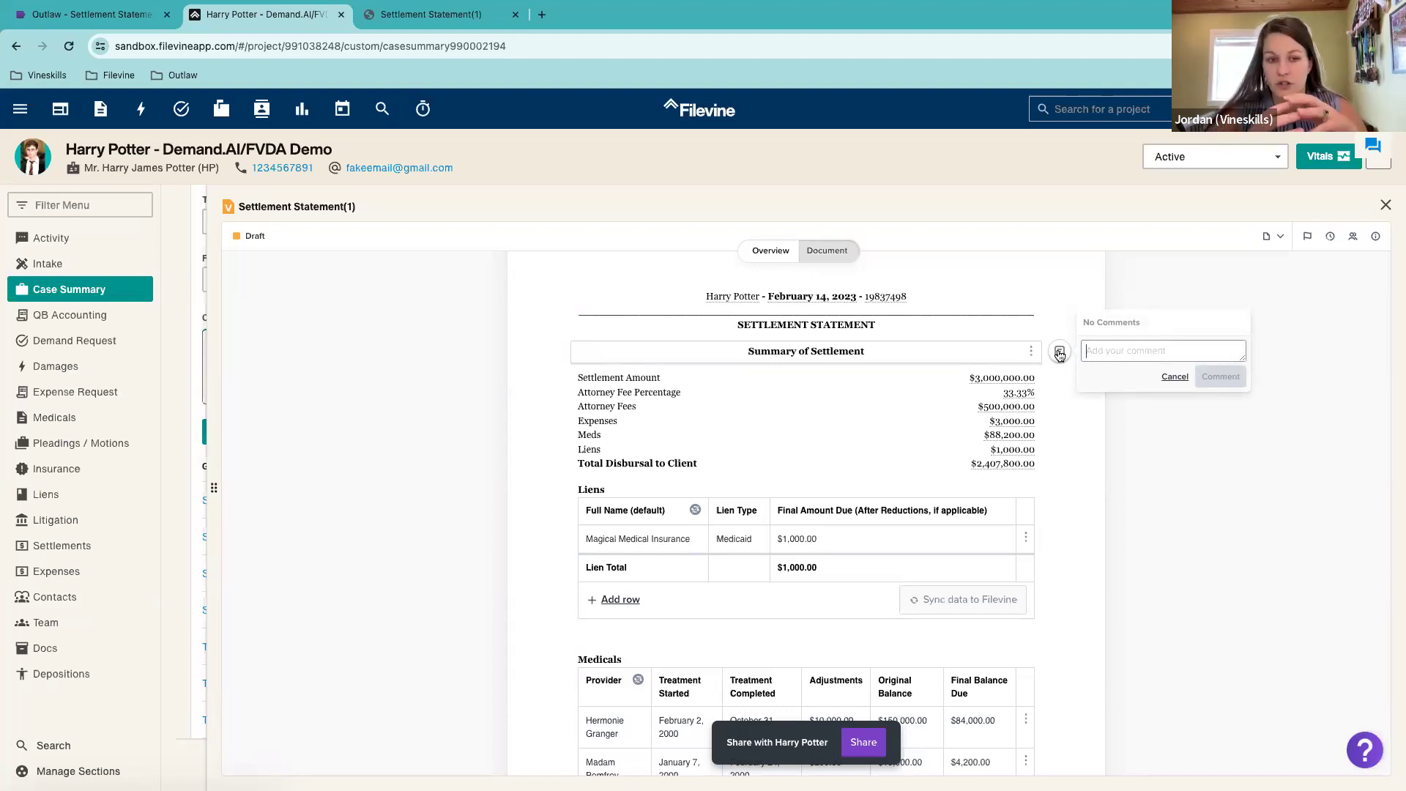
text(please review)
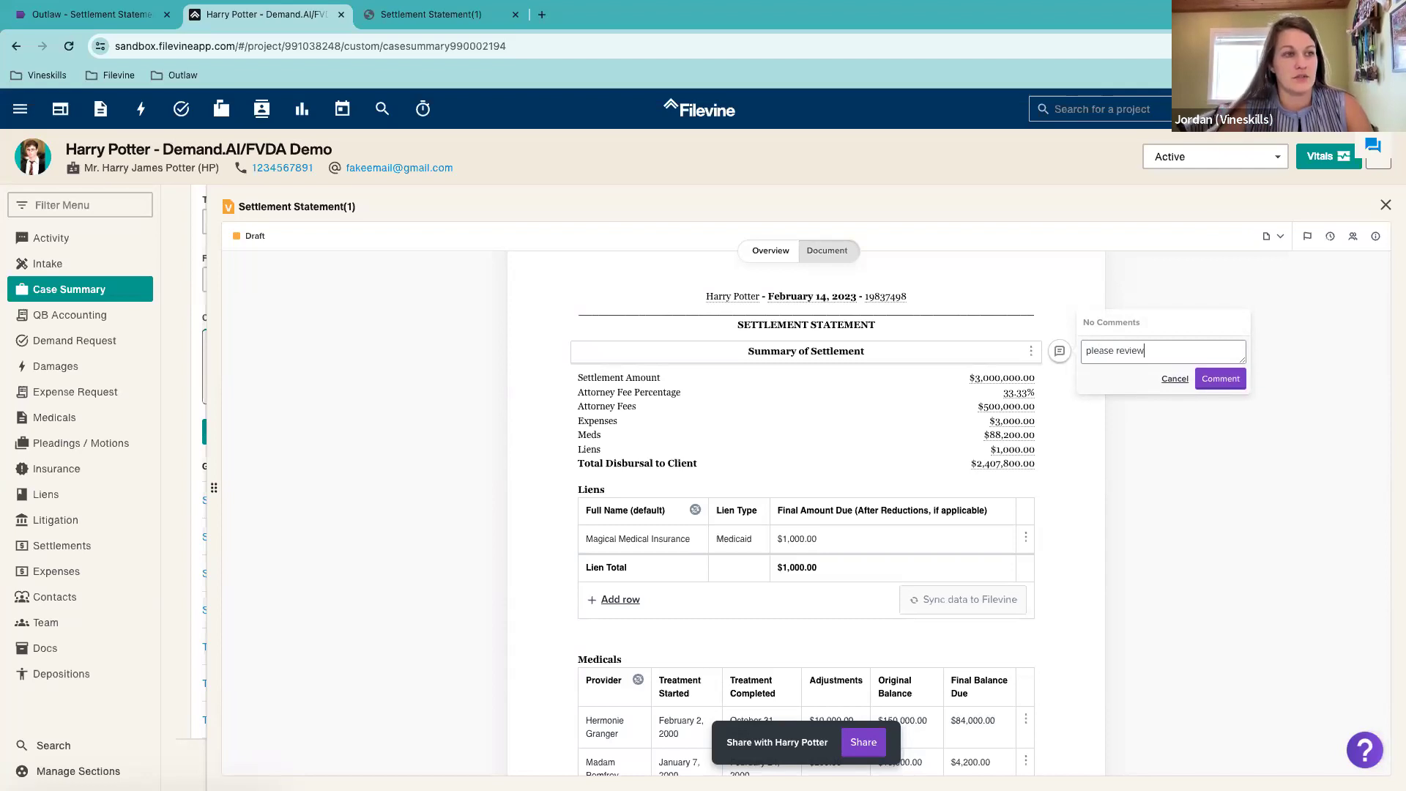
click(1219, 379)
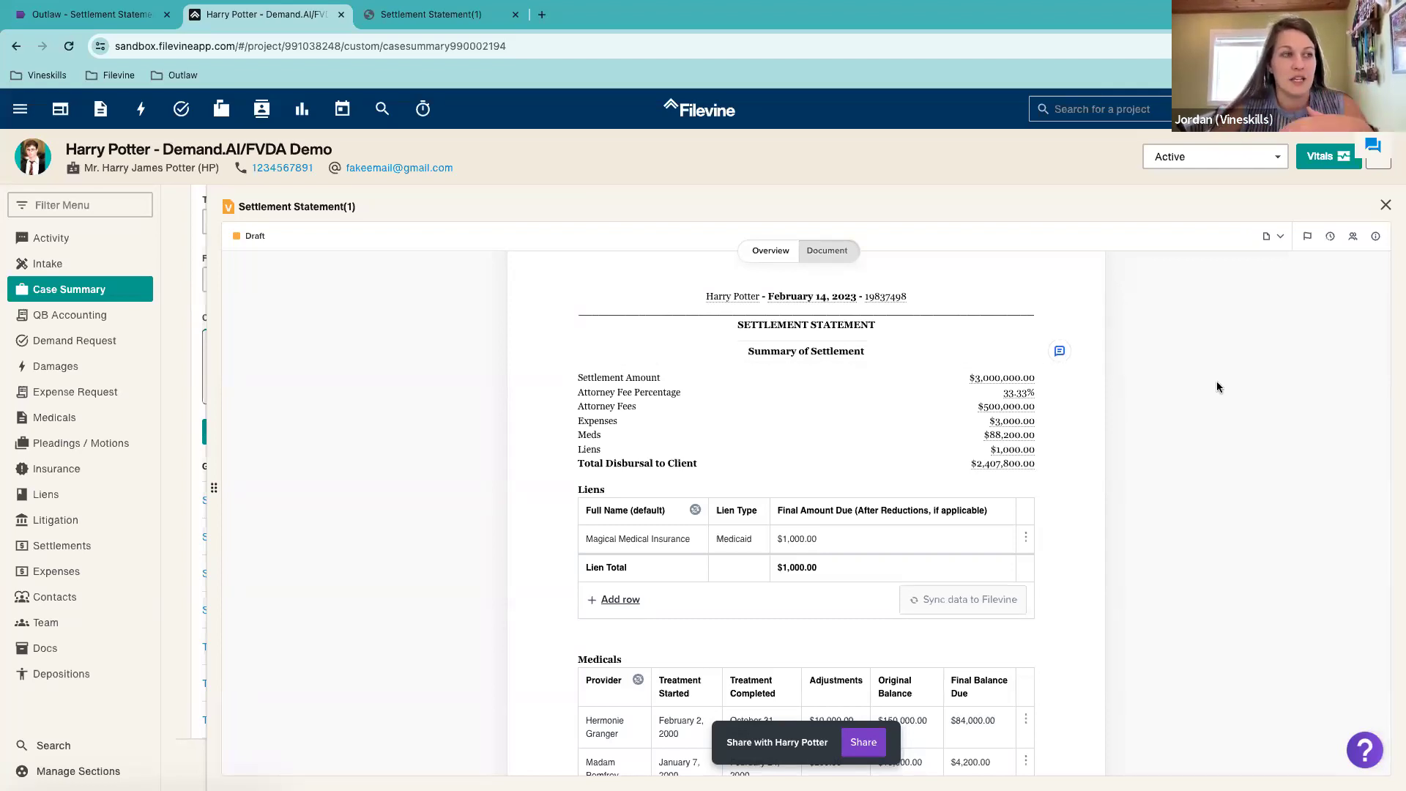
Step: Add a teammate from the team list to the document's users and close the user list
click(1352, 236)
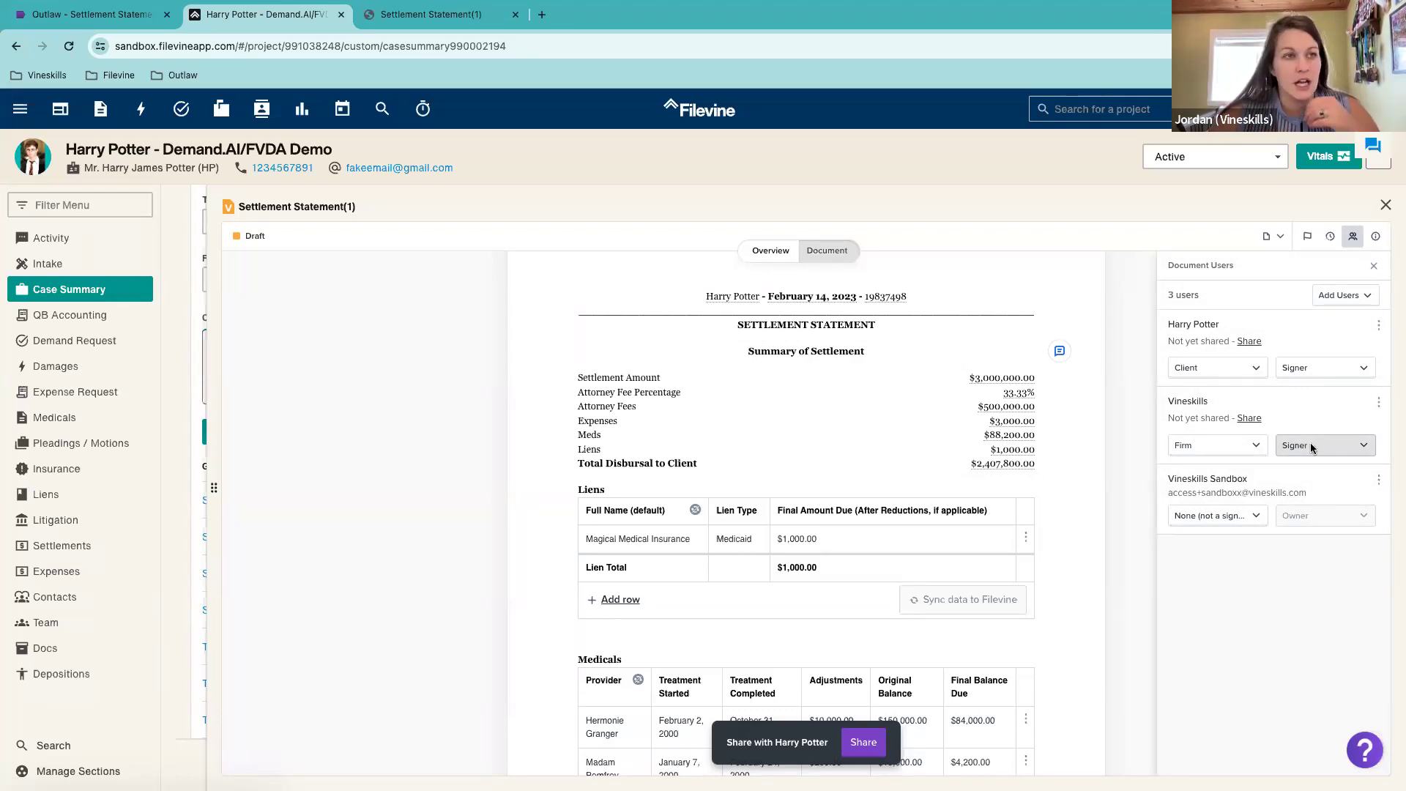
click(1351, 295)
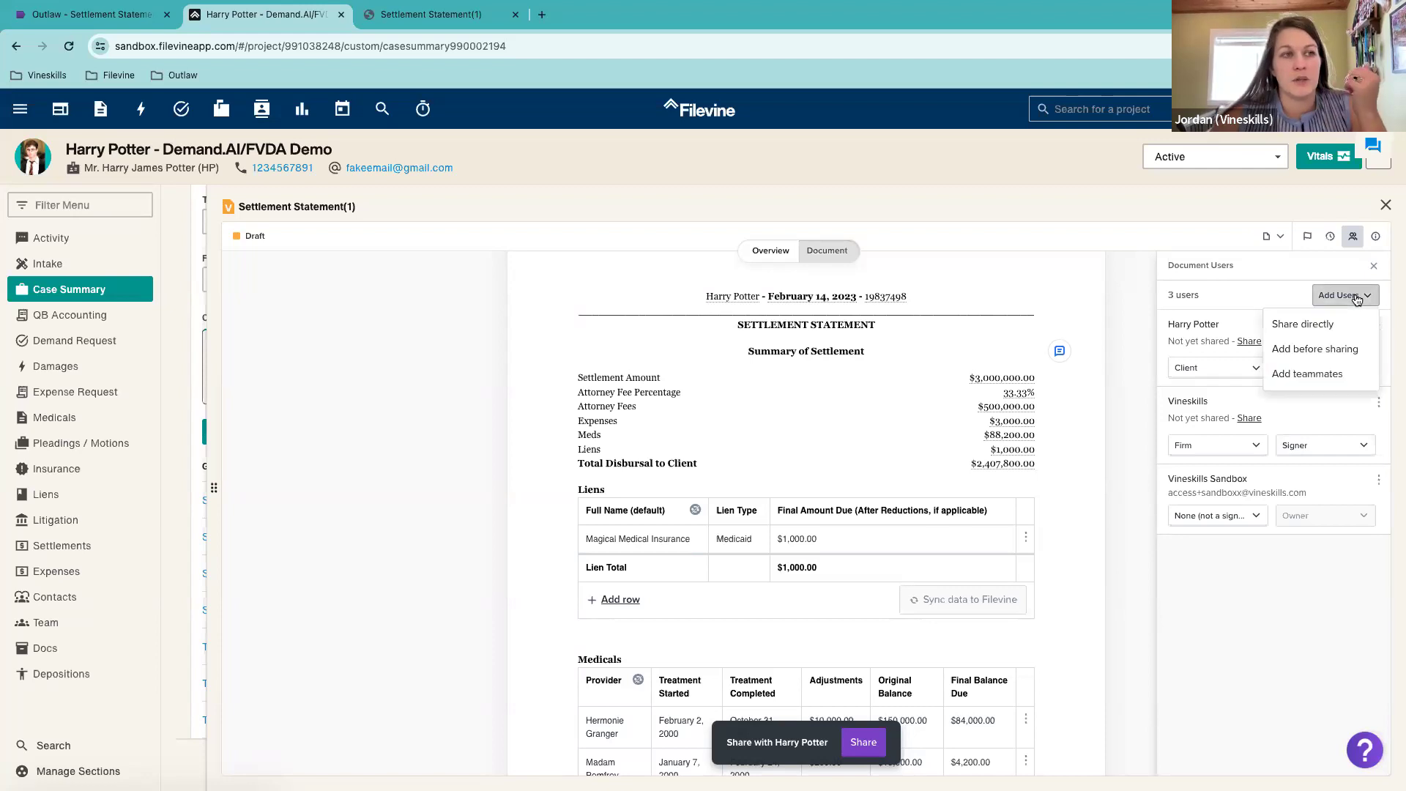
click(1329, 363)
scroll(1295, 433, down, 1)
scroll(1295, 432, down, 3)
click(1274, 423)
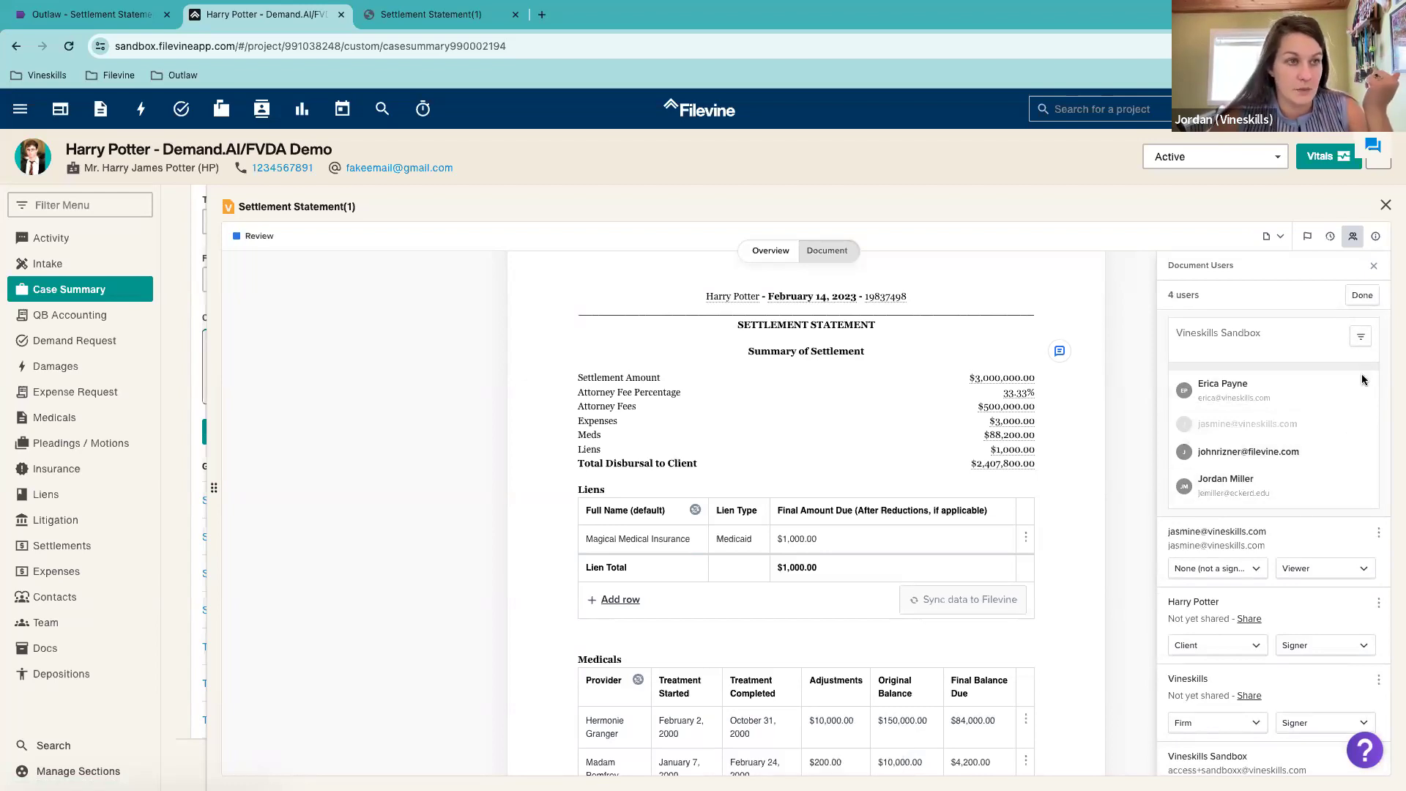
click(1363, 296)
click(1374, 266)
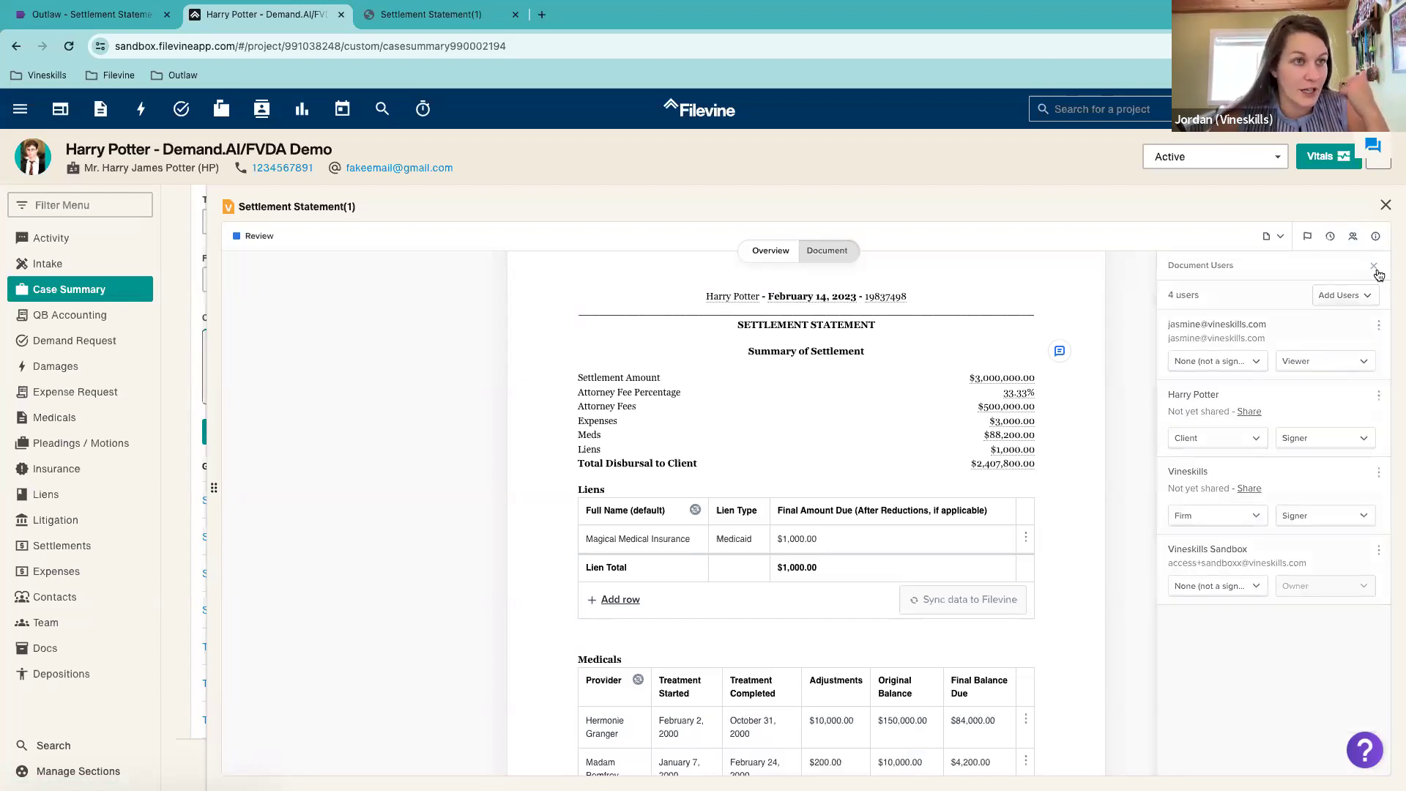
Step: Edit the comment on the Summary of Settlement heading to "please review the" and resolve its thread
click(1060, 354)
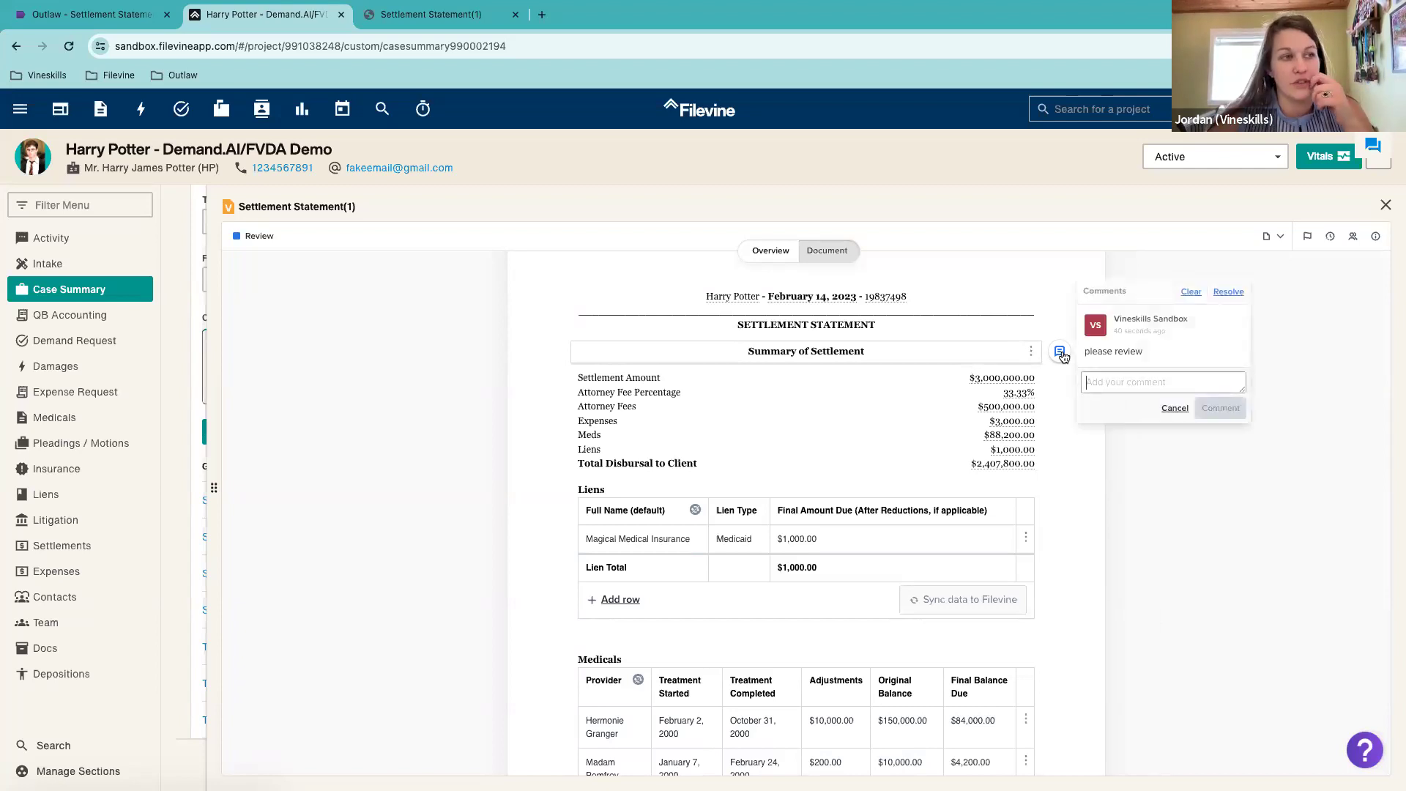
click(1153, 352)
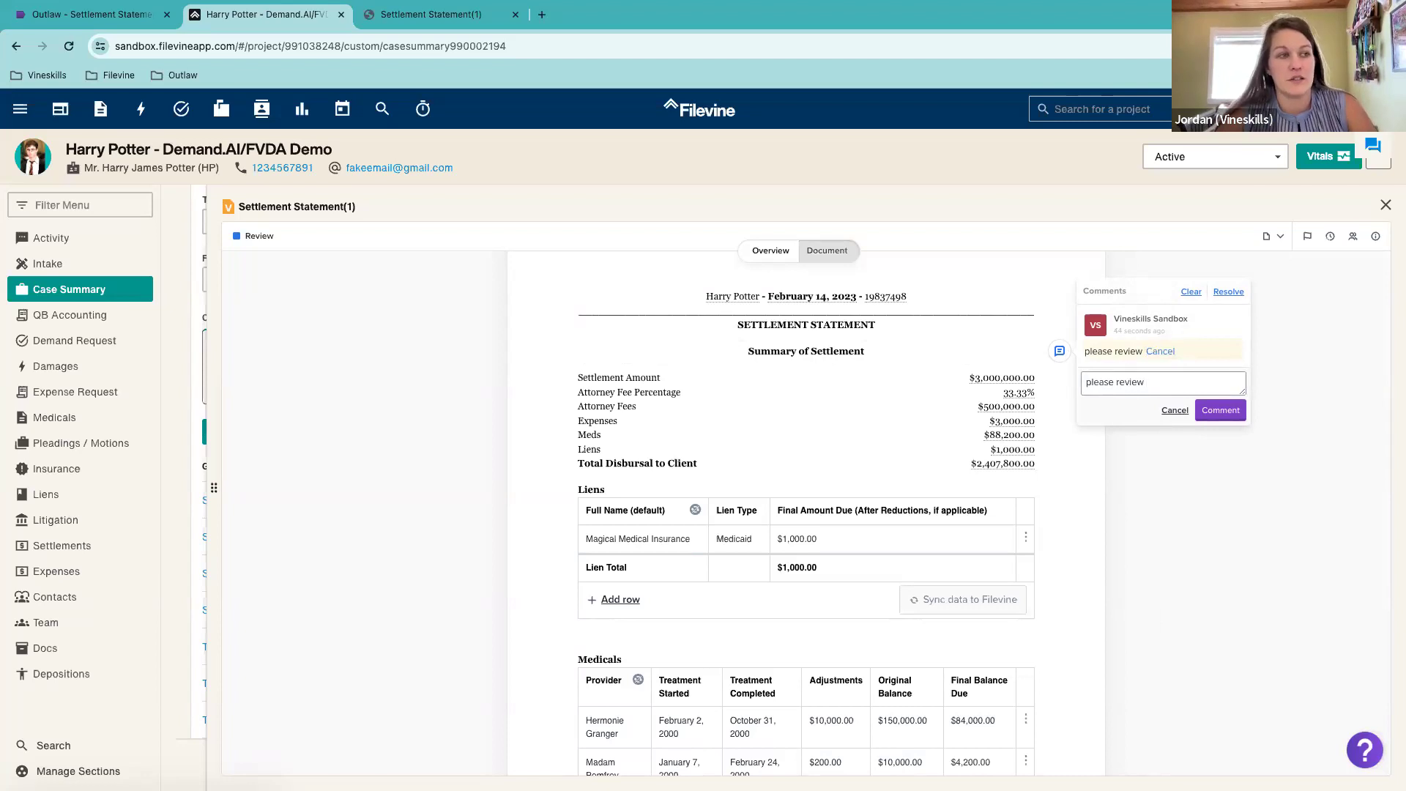
text(the)
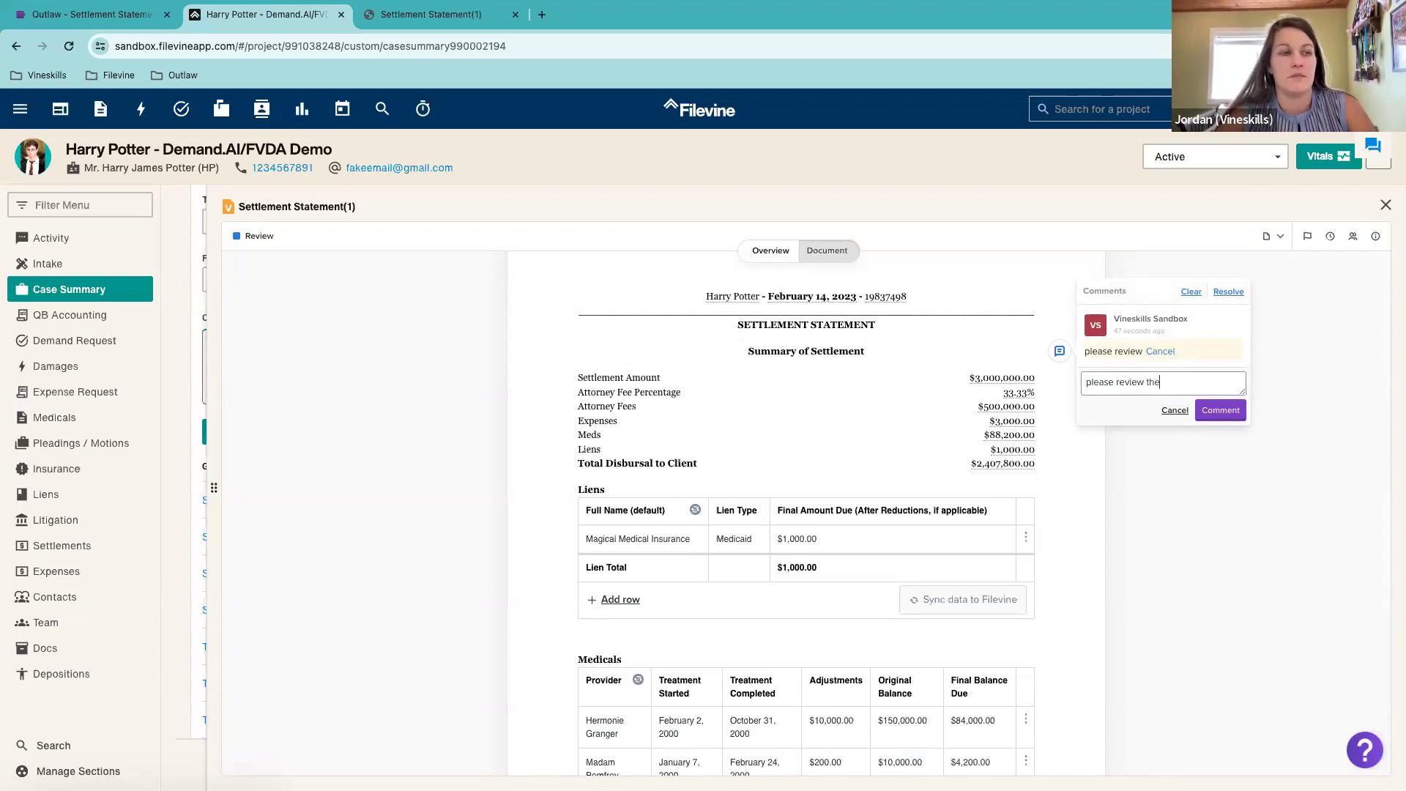
click(1215, 410)
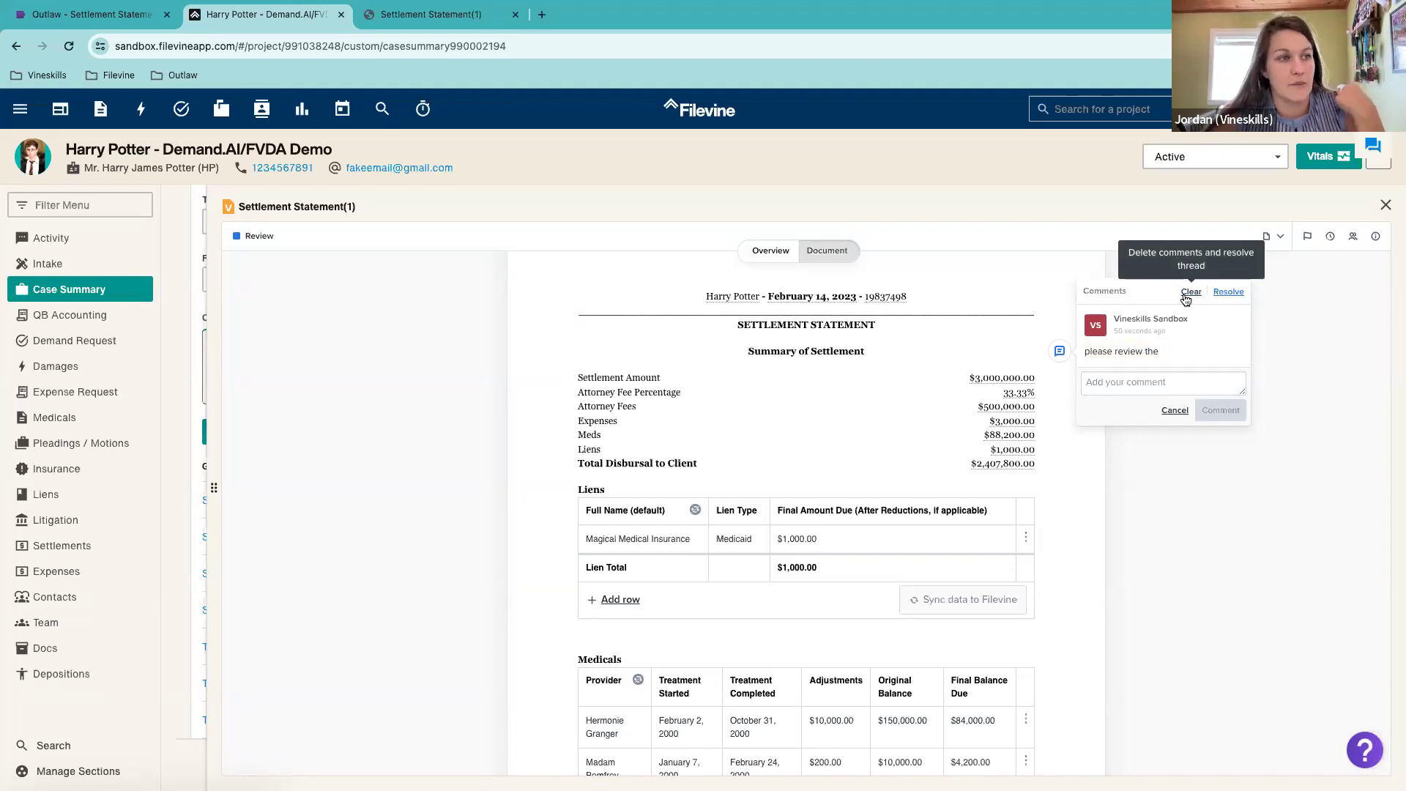
click(1140, 383)
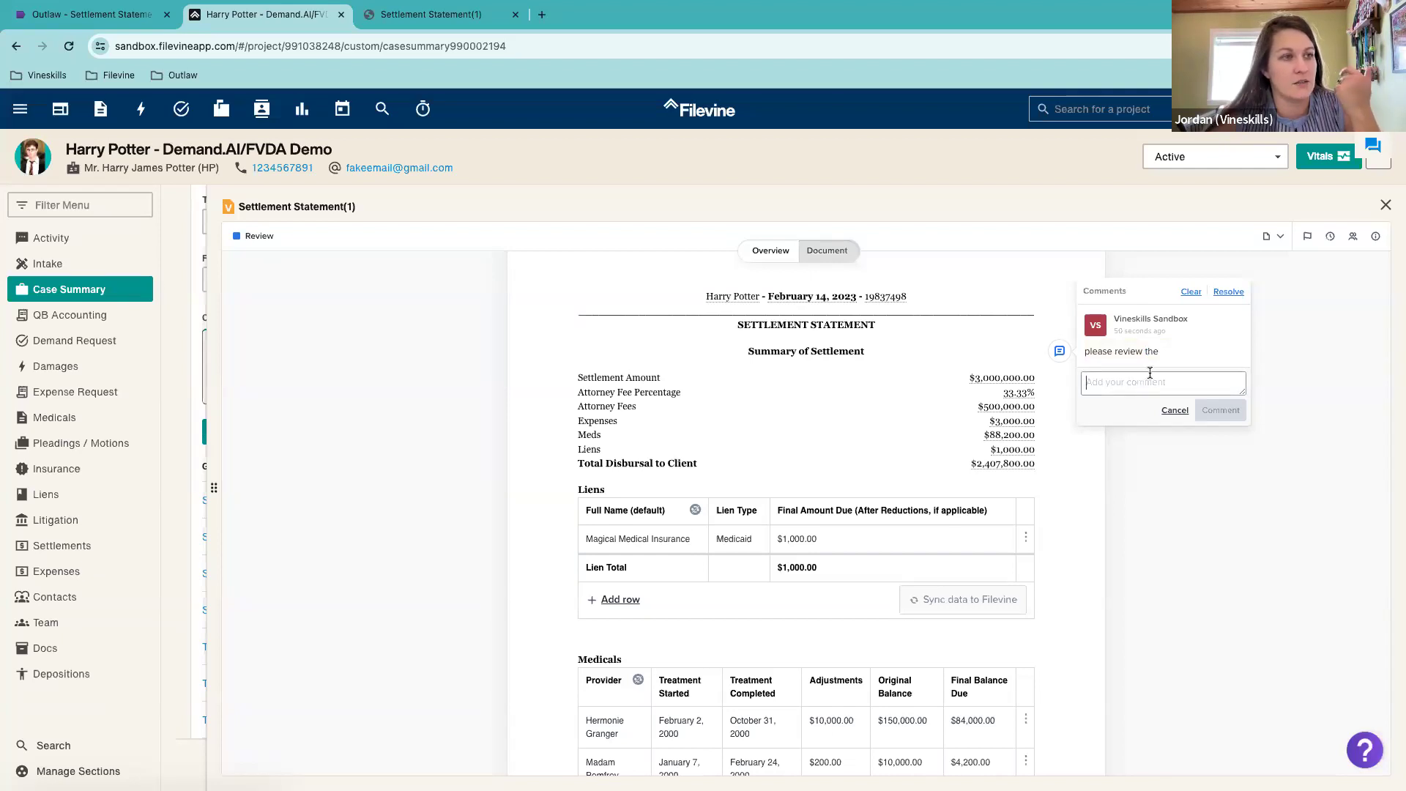
click(1224, 294)
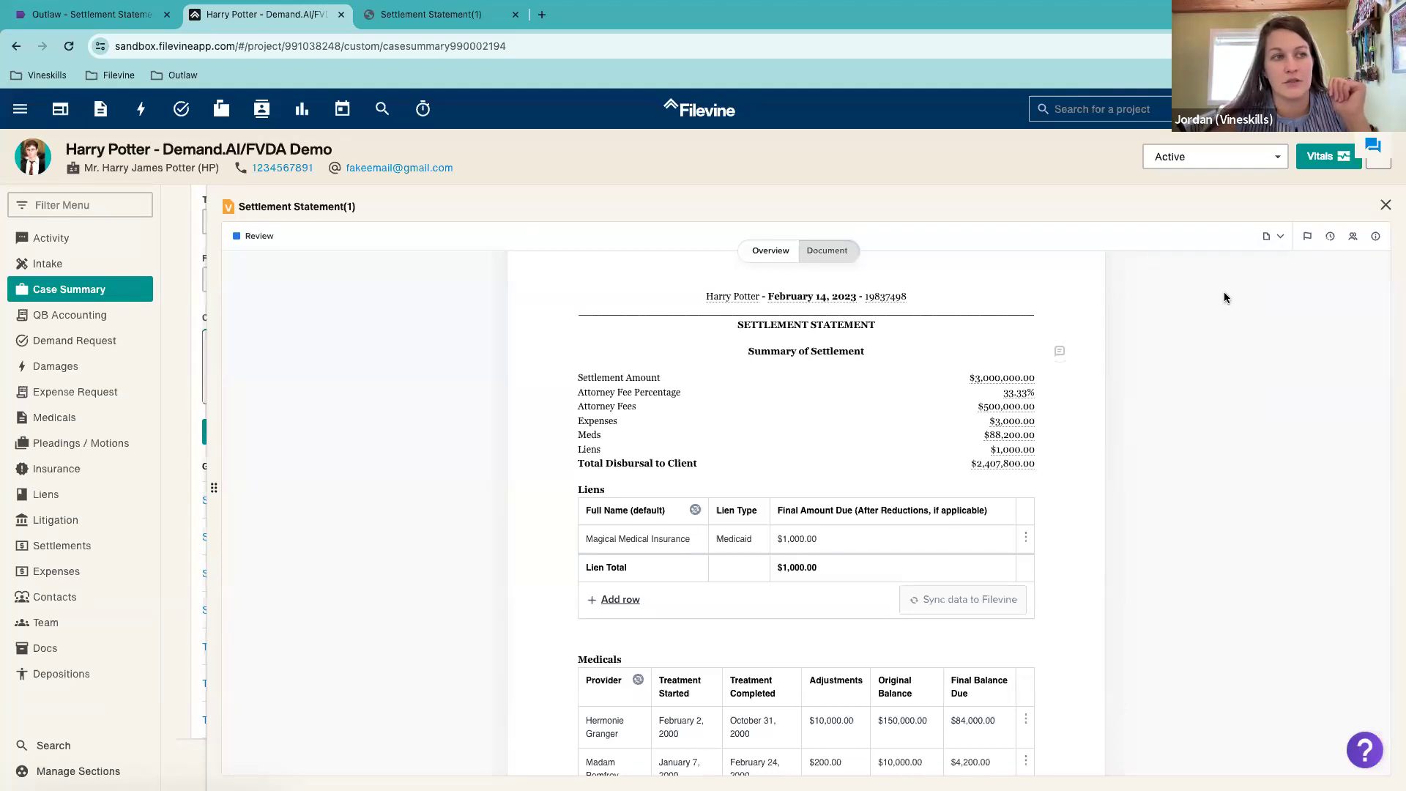
Step: Clear the resolved comment thread on the Summary of Settlement heading, and cancel a new comment on the settlement amounts
click(1060, 354)
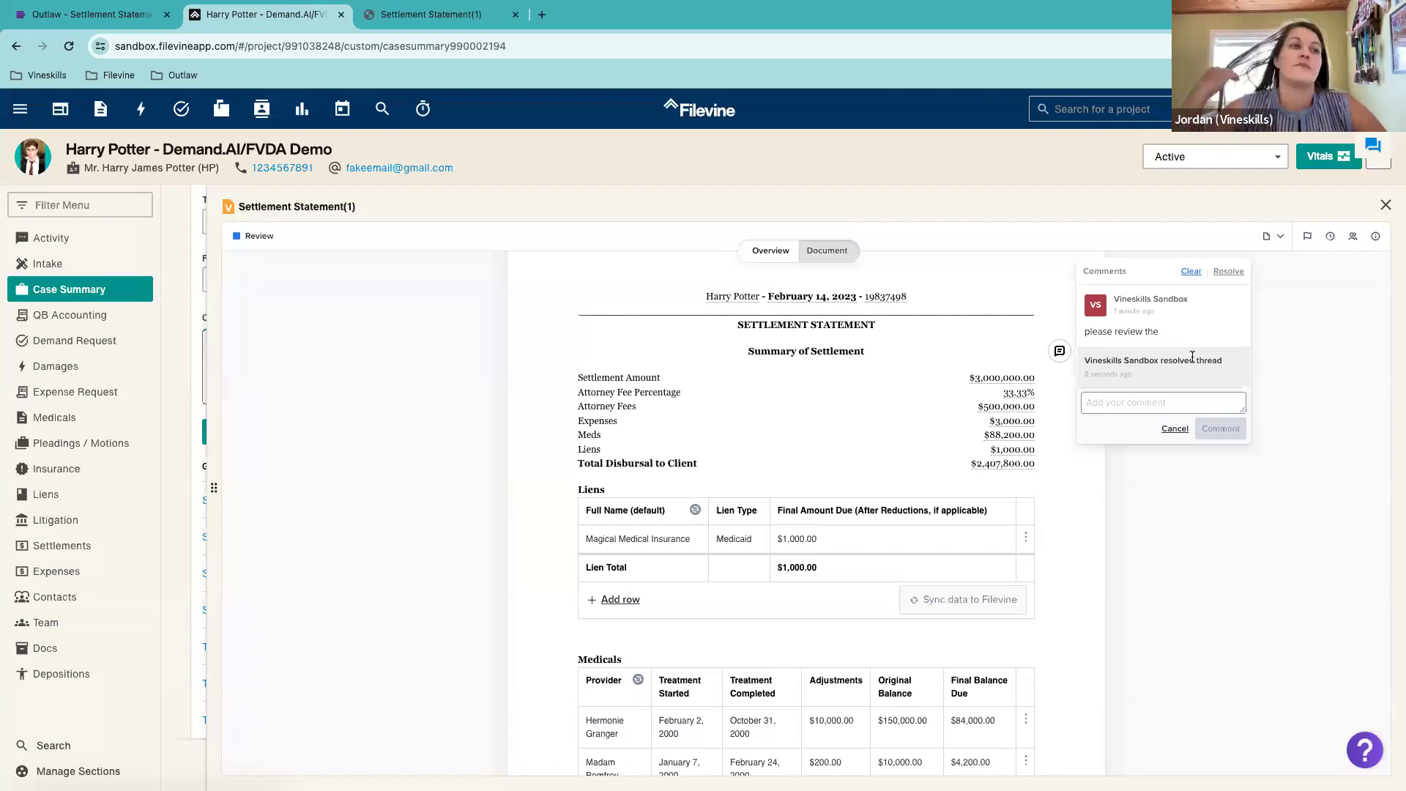
click(1191, 272)
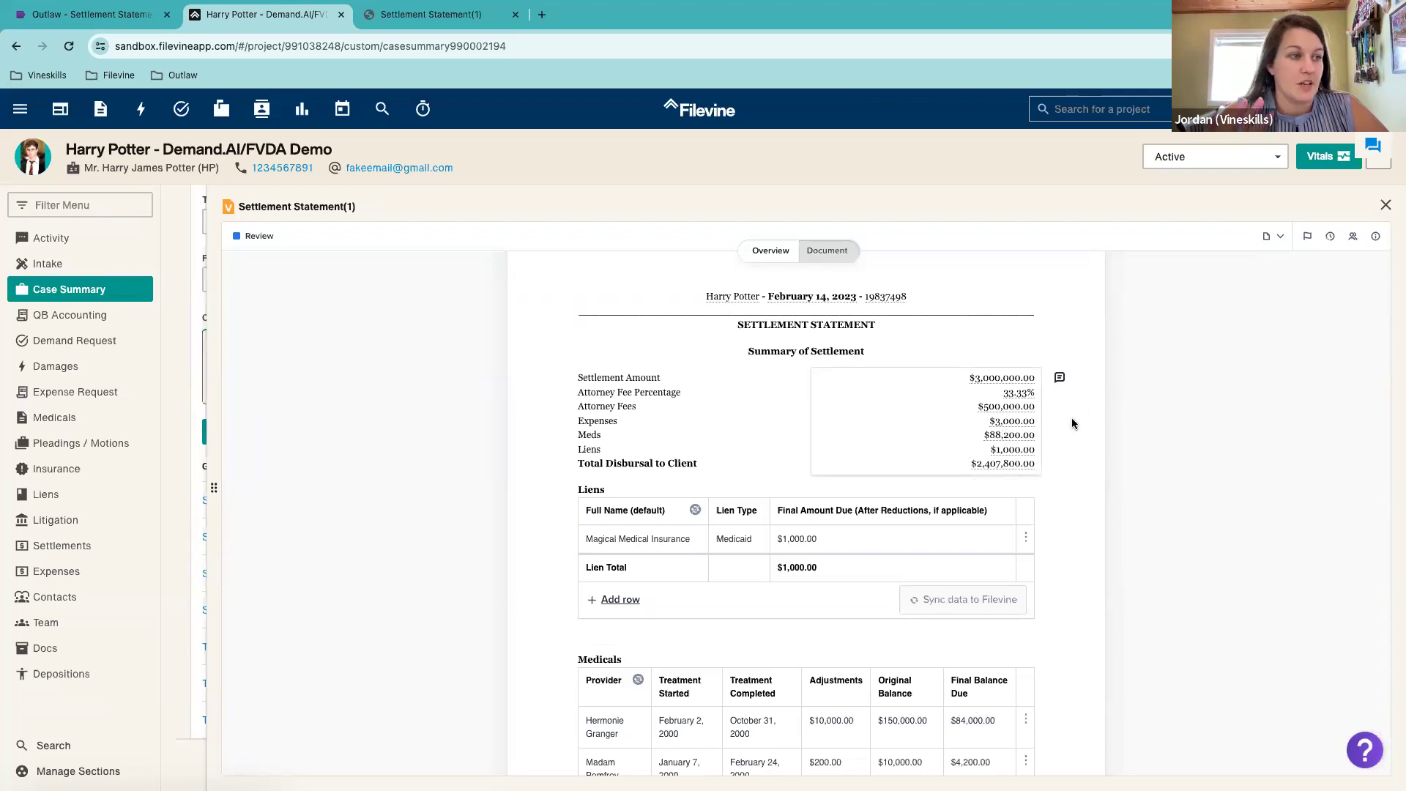
click(1058, 379)
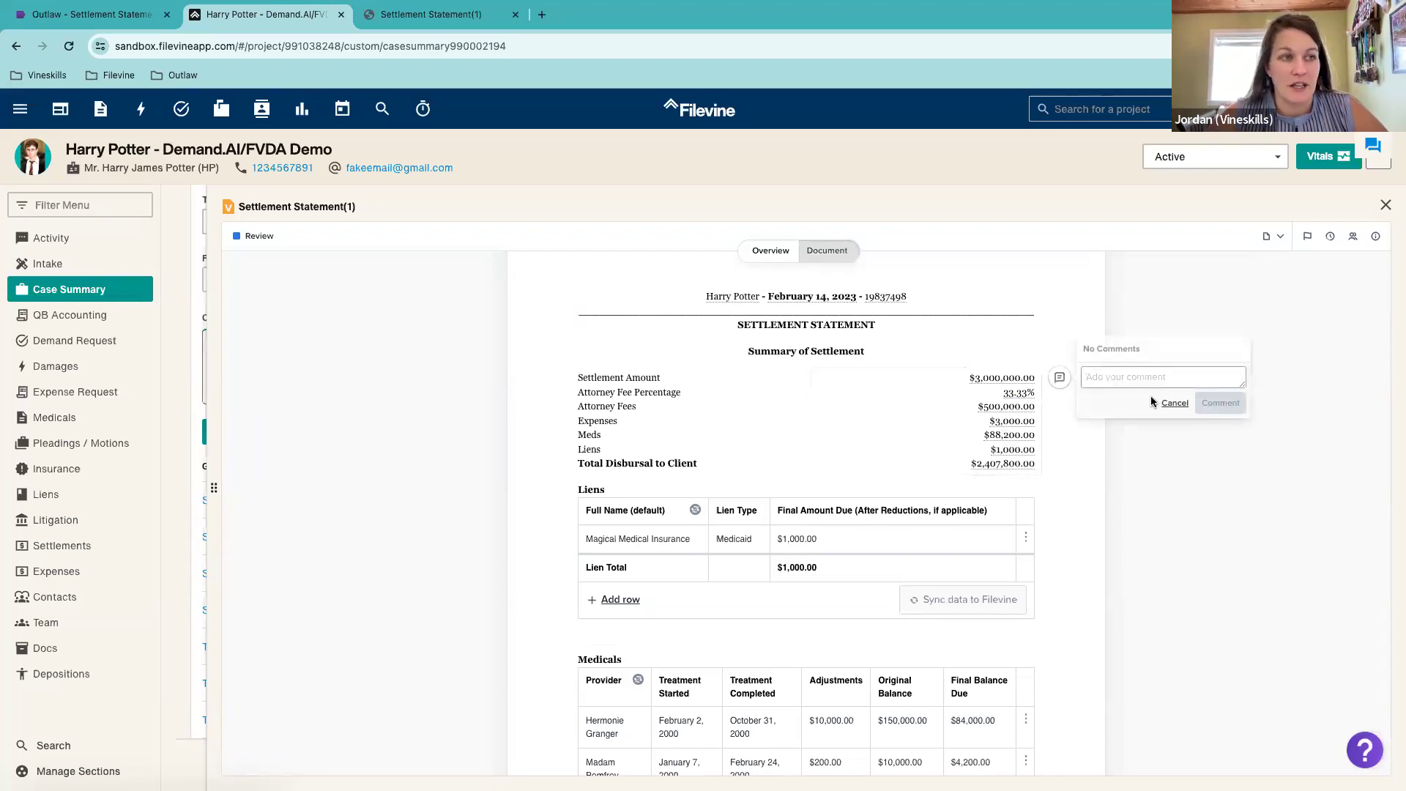
click(1174, 404)
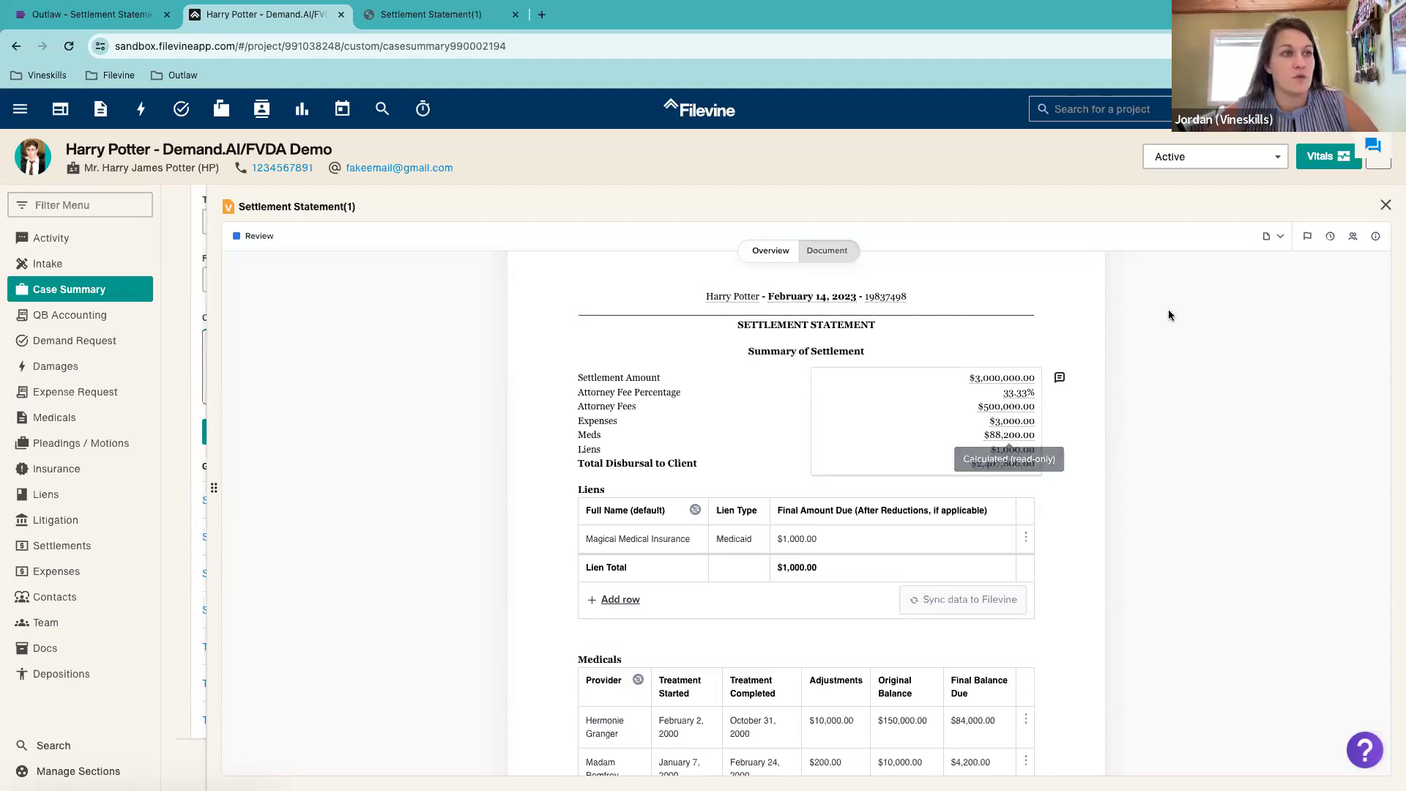
Step: Look at the document's preview and download options, and look over the statement from the letterhead to the Medicals table
click(1272, 235)
click(1263, 374)
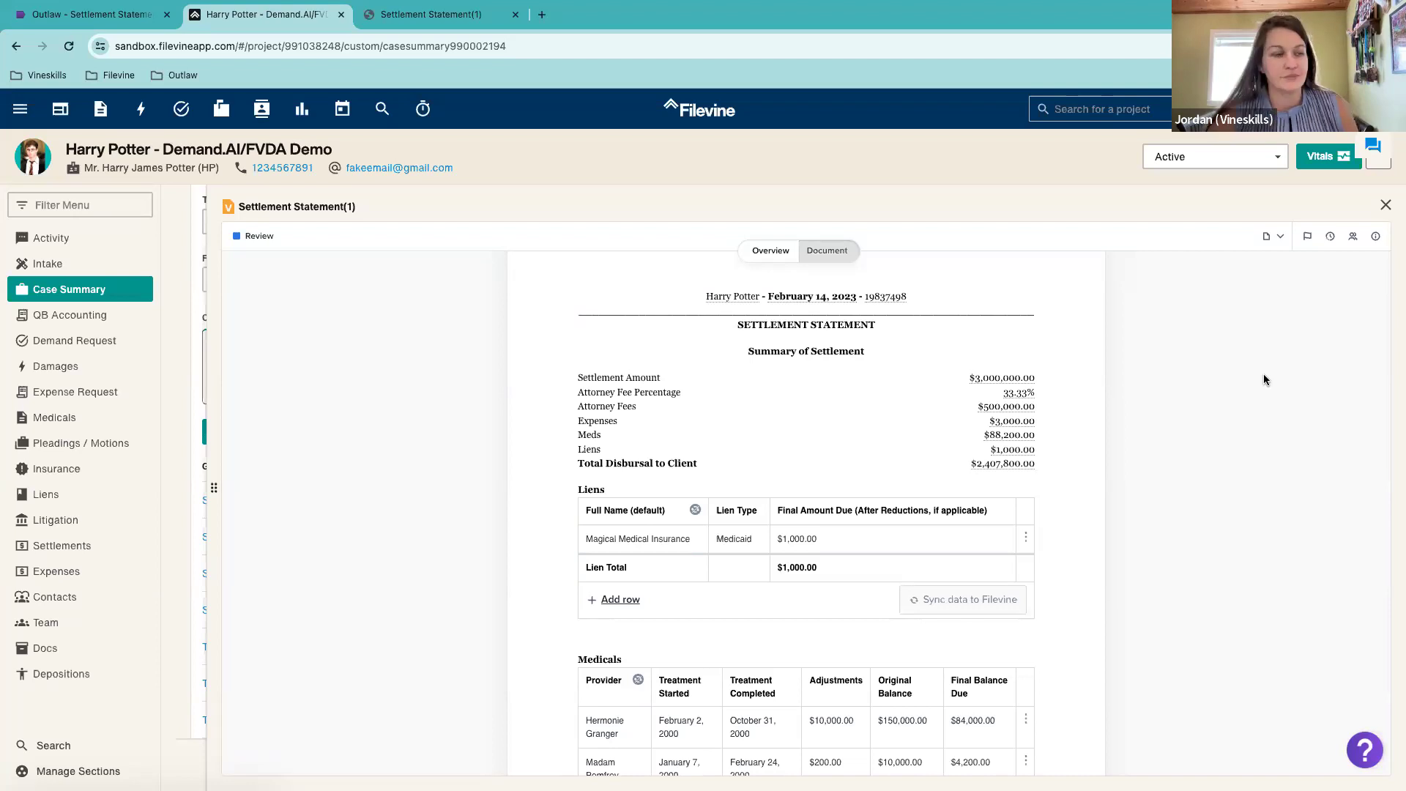
scroll(1124, 406, down, 2)
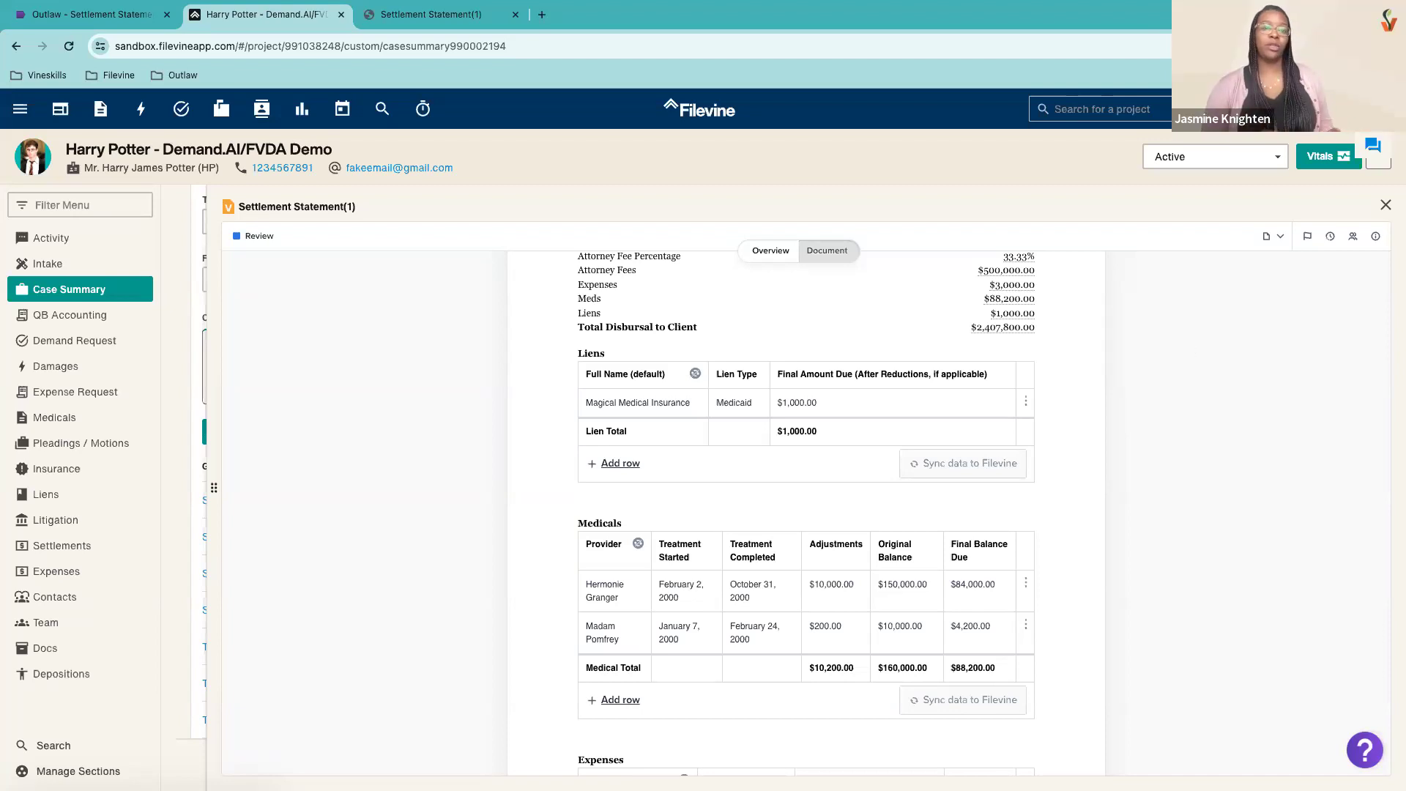
scroll(976, 368, up, 2)
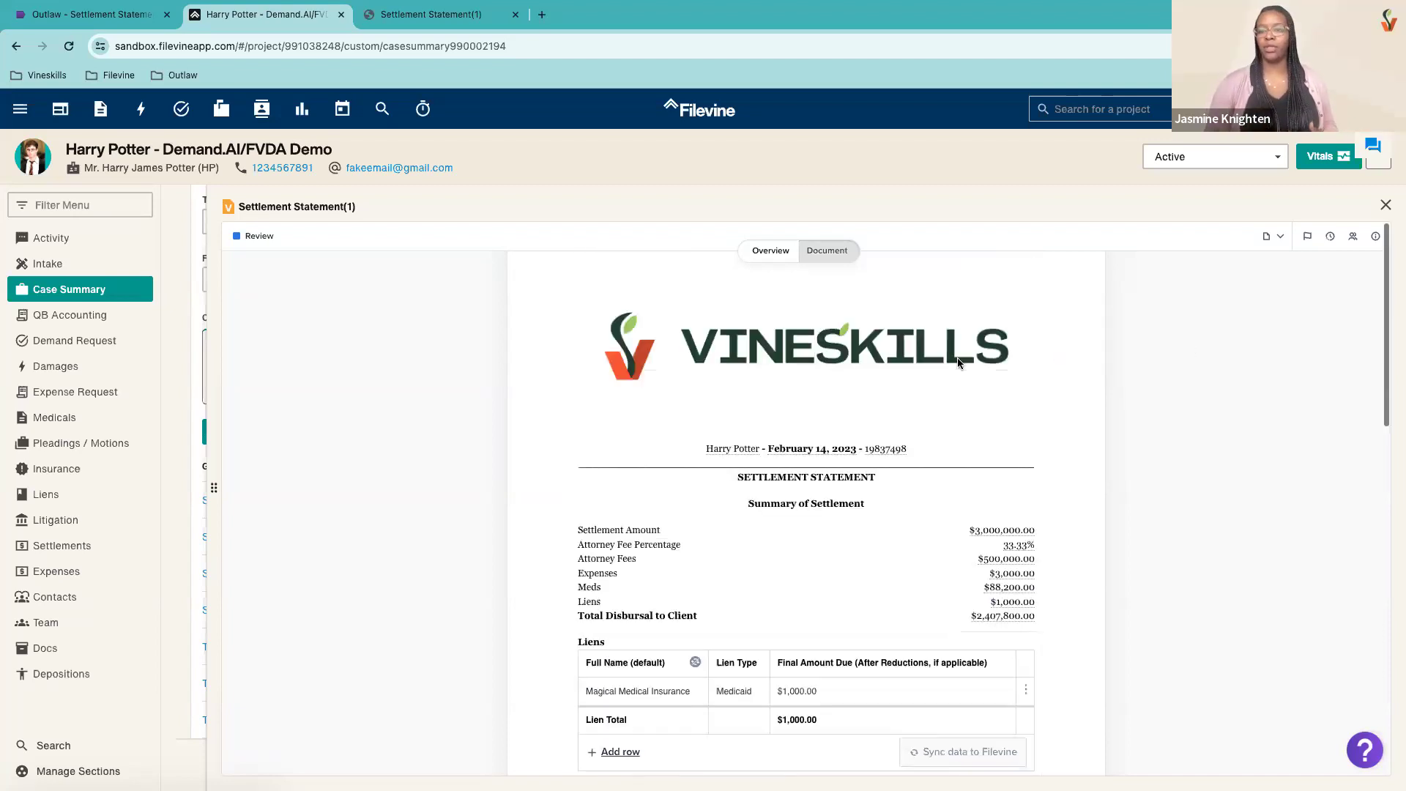
Step: Switch to Outlaw, go to the contracts list and open the Settlement Statement(1) contract
click(88, 14)
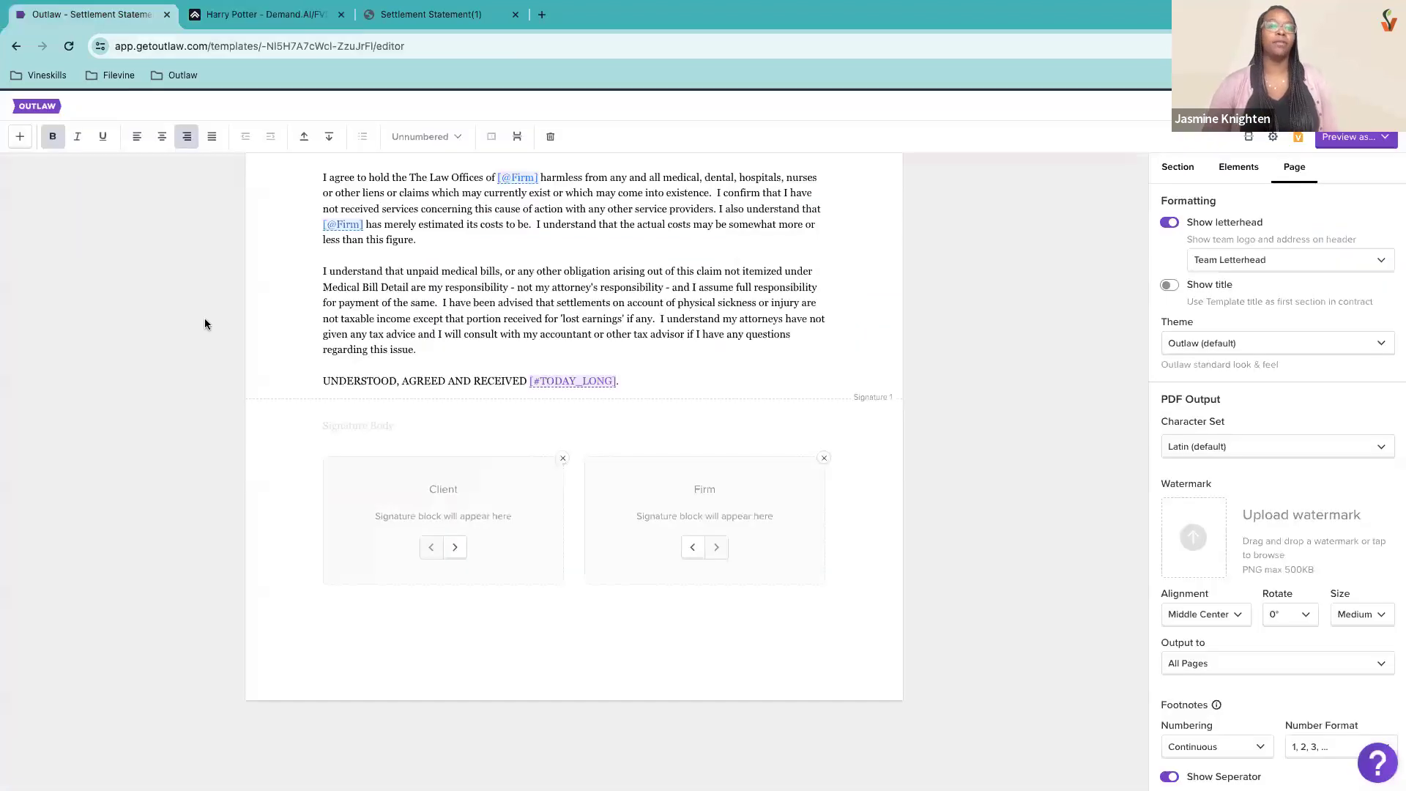
click(46, 109)
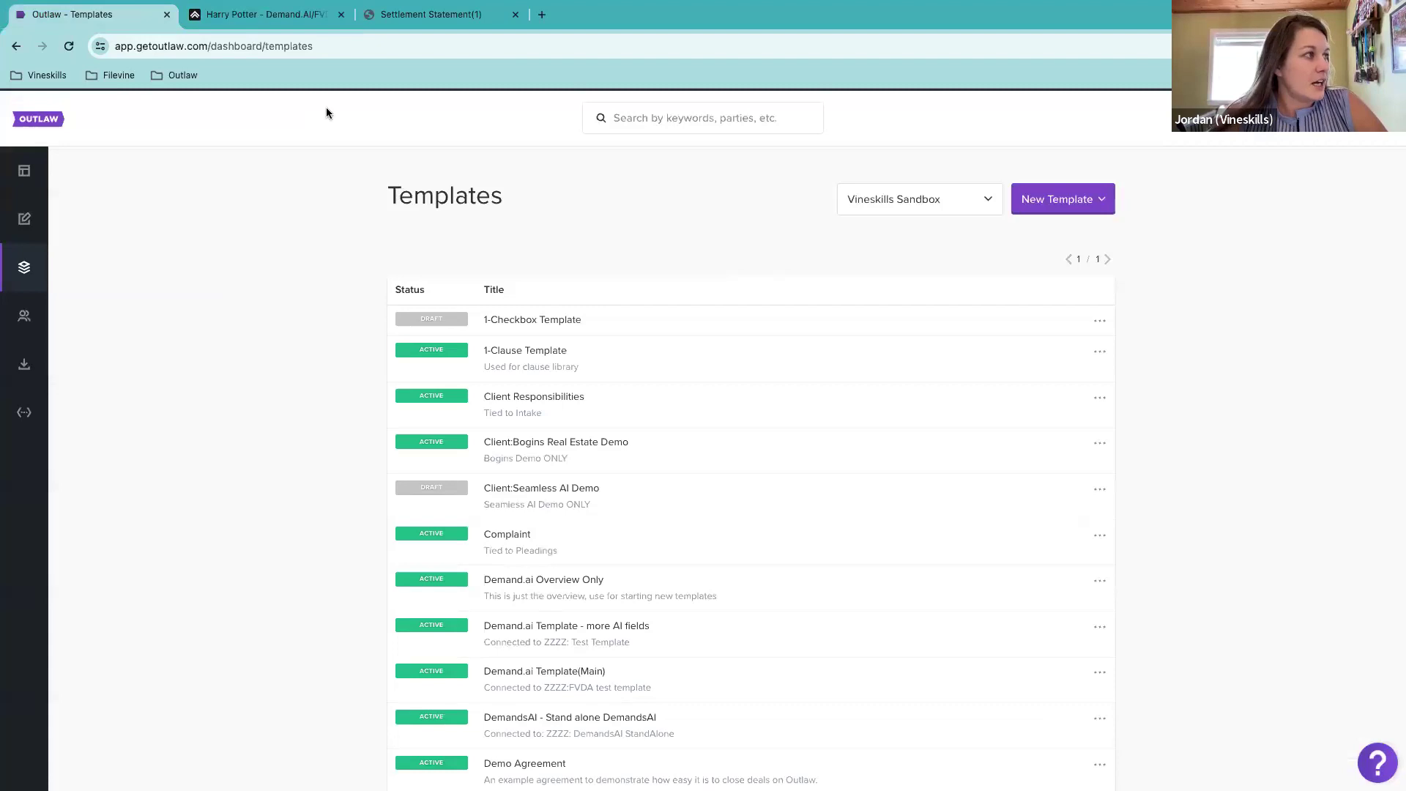
click(26, 220)
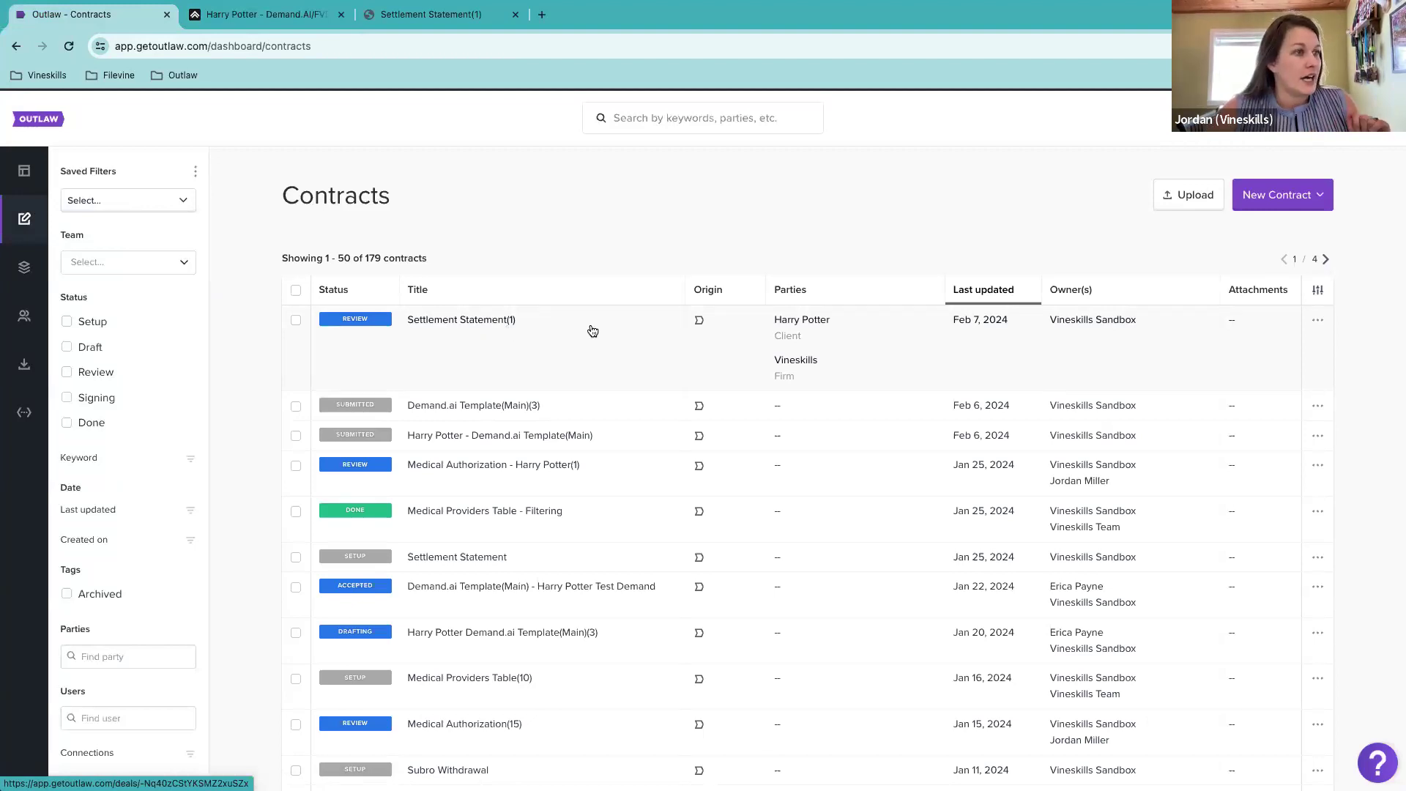
click(1317, 323)
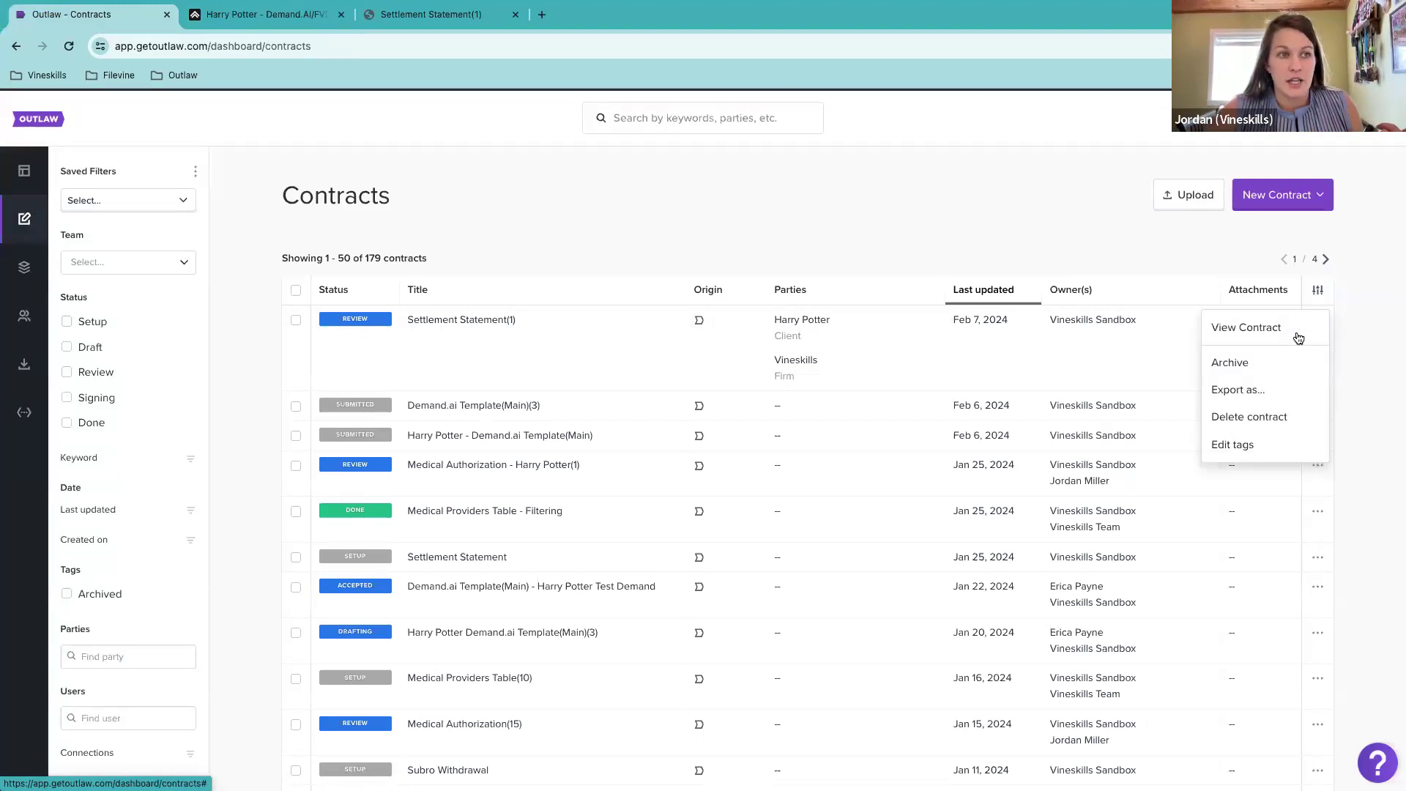
click(1294, 329)
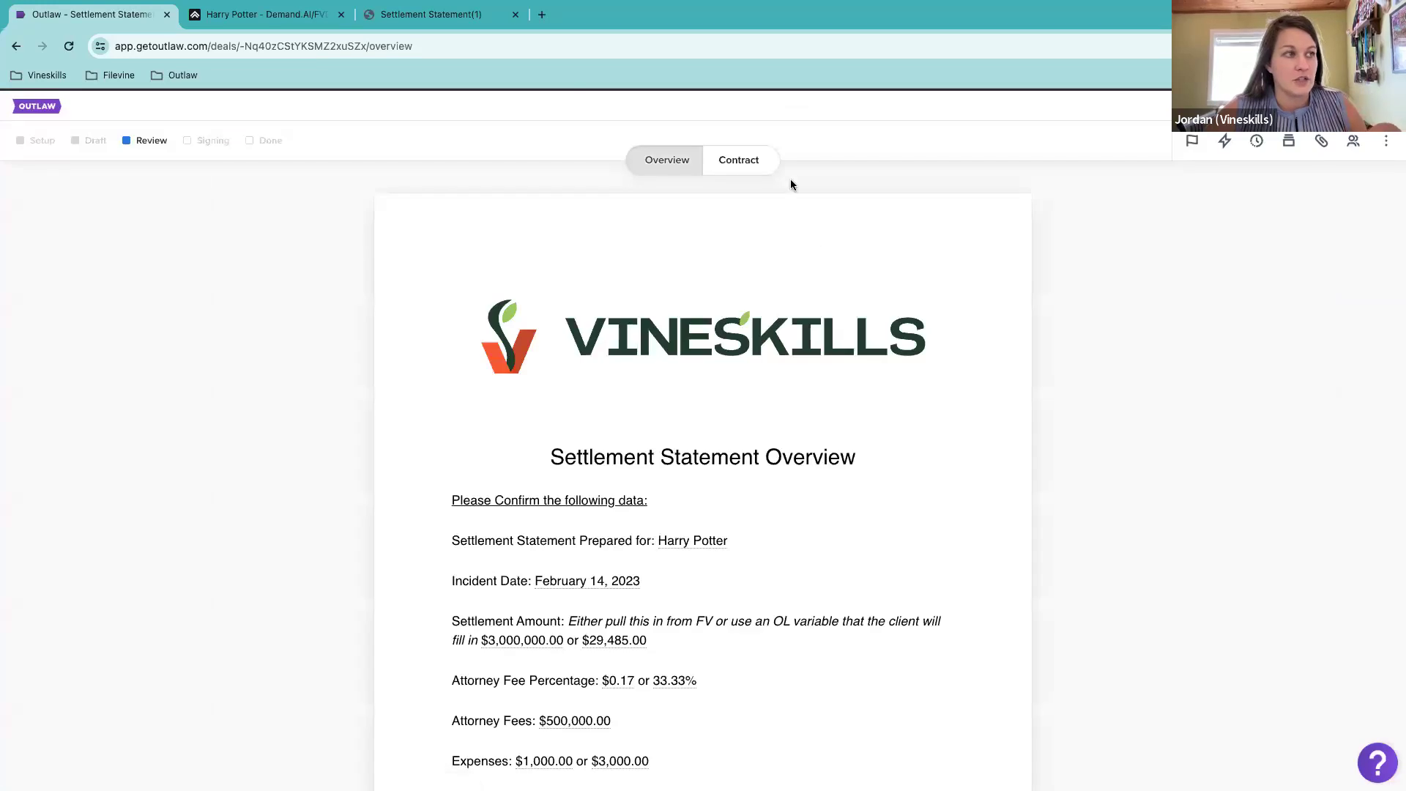
Step: Look over the contract's full document down to the Expenses table, and return to the contracts list
click(761, 173)
scroll(902, 461, down, 8)
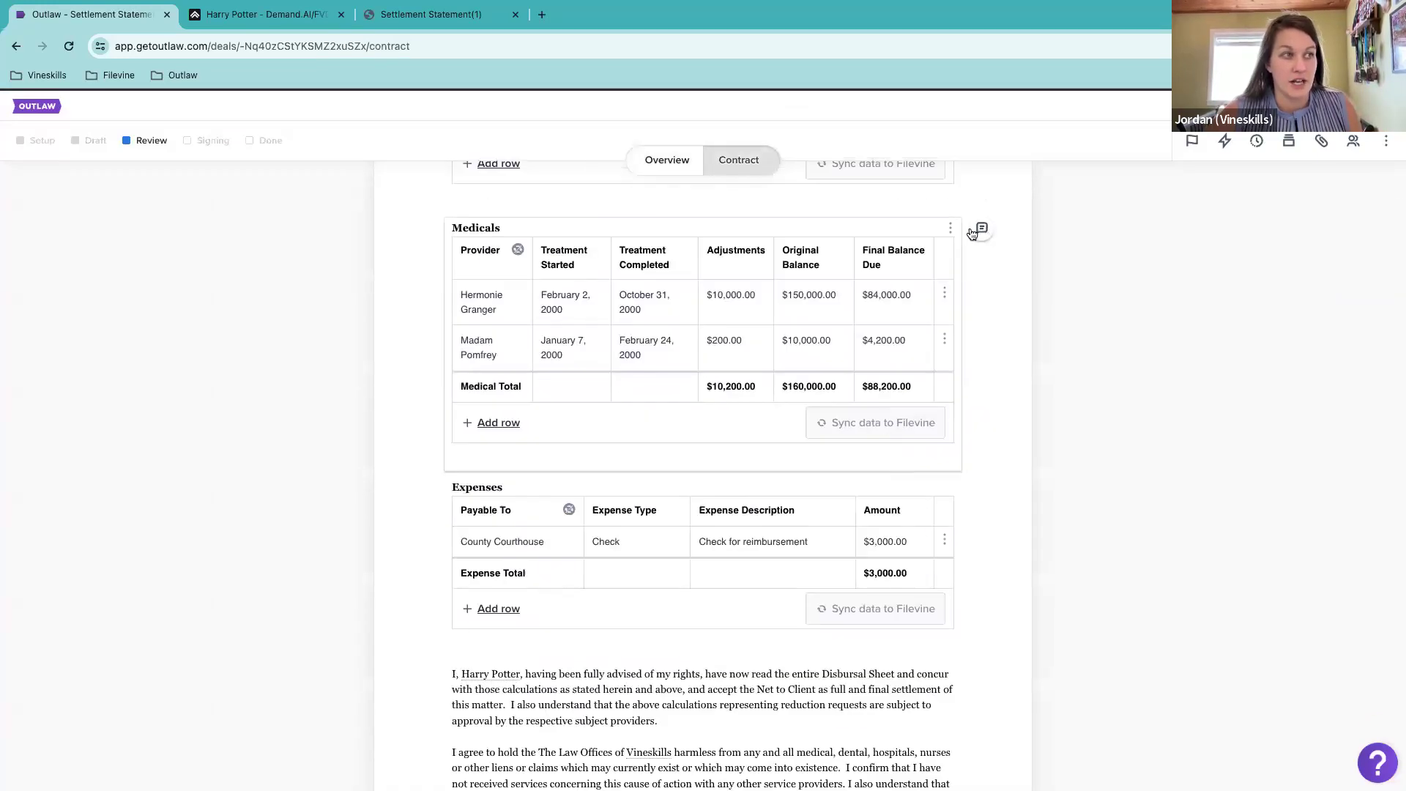
scroll(861, 280, up, 8)
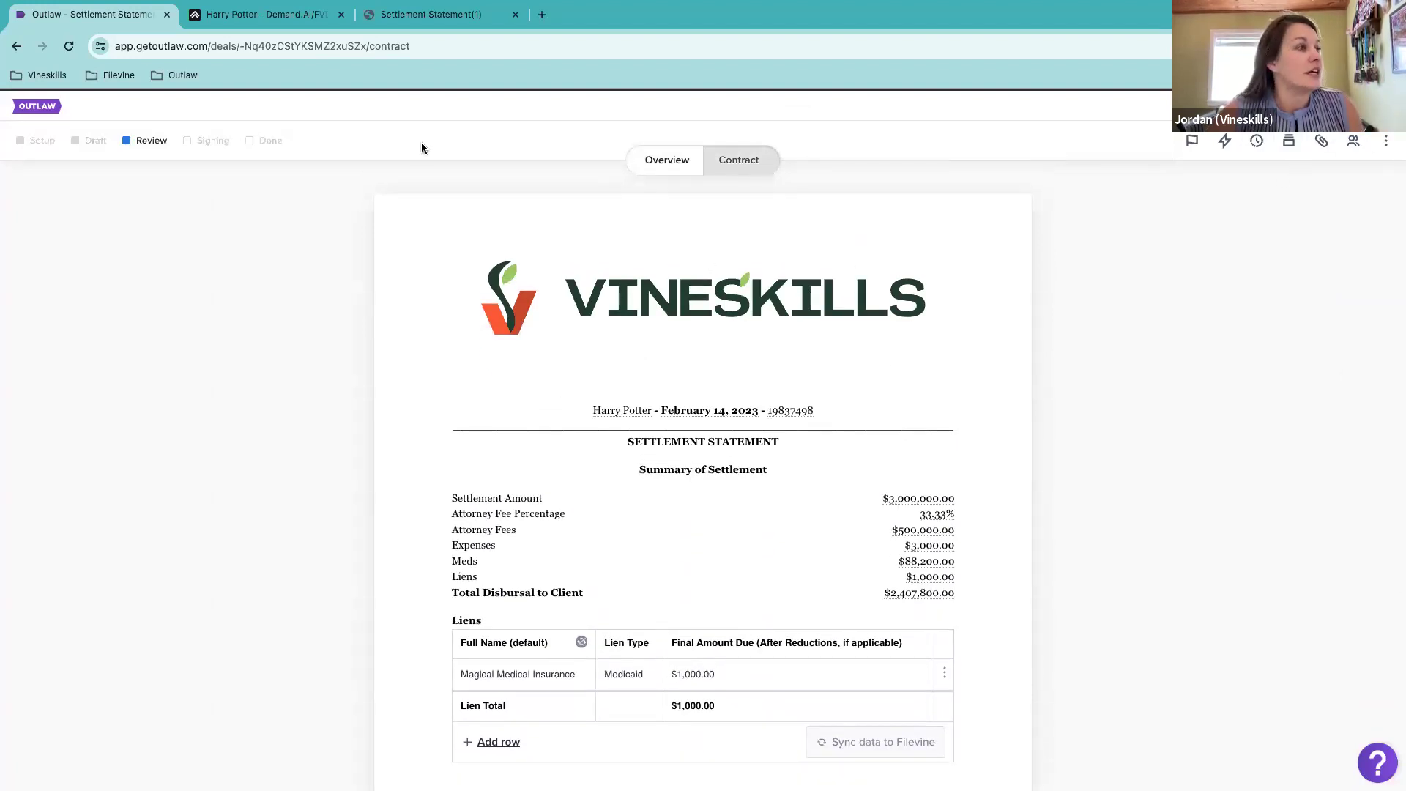
click(38, 107)
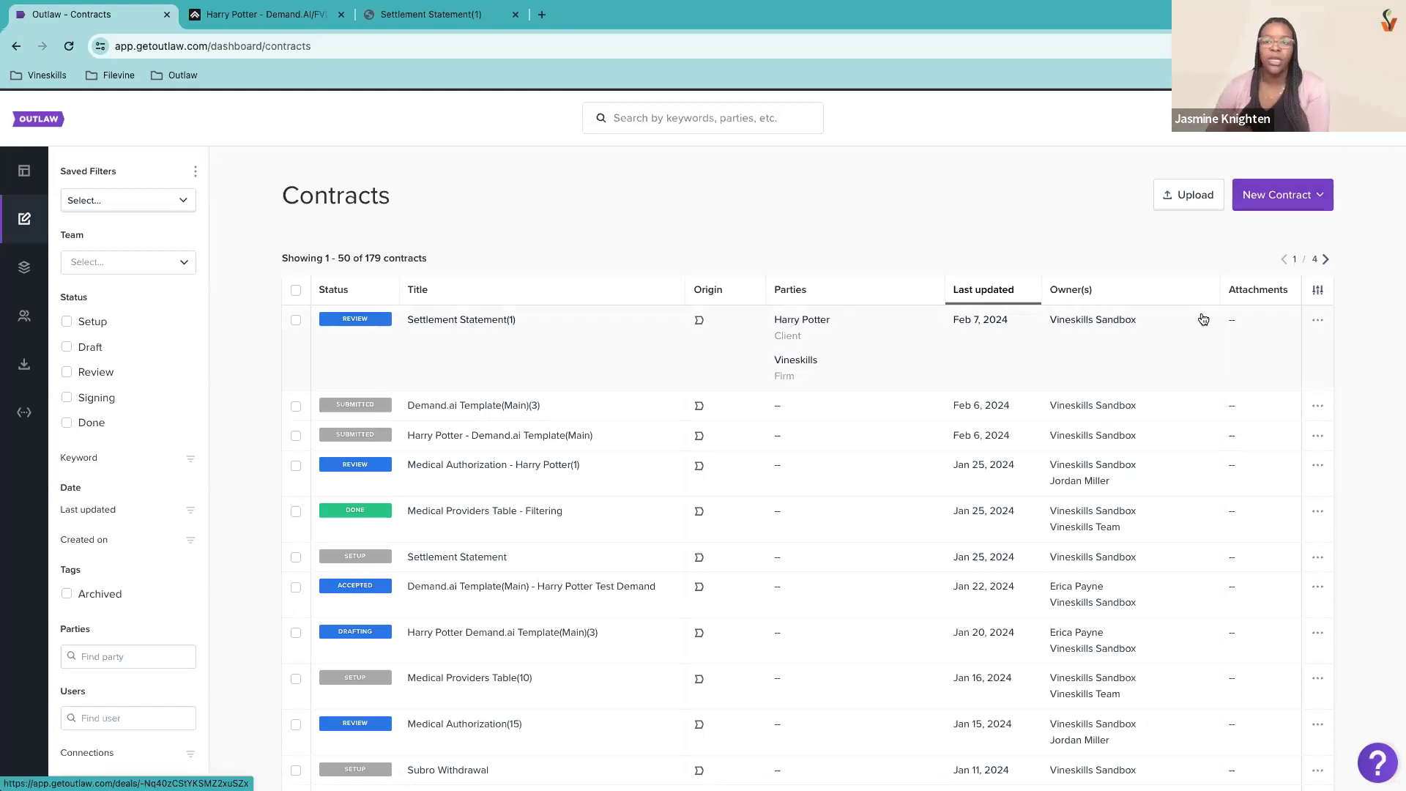
Step: Open the Settlement Statement template of type Settlement Calculator for editing from the templates list
click(25, 267)
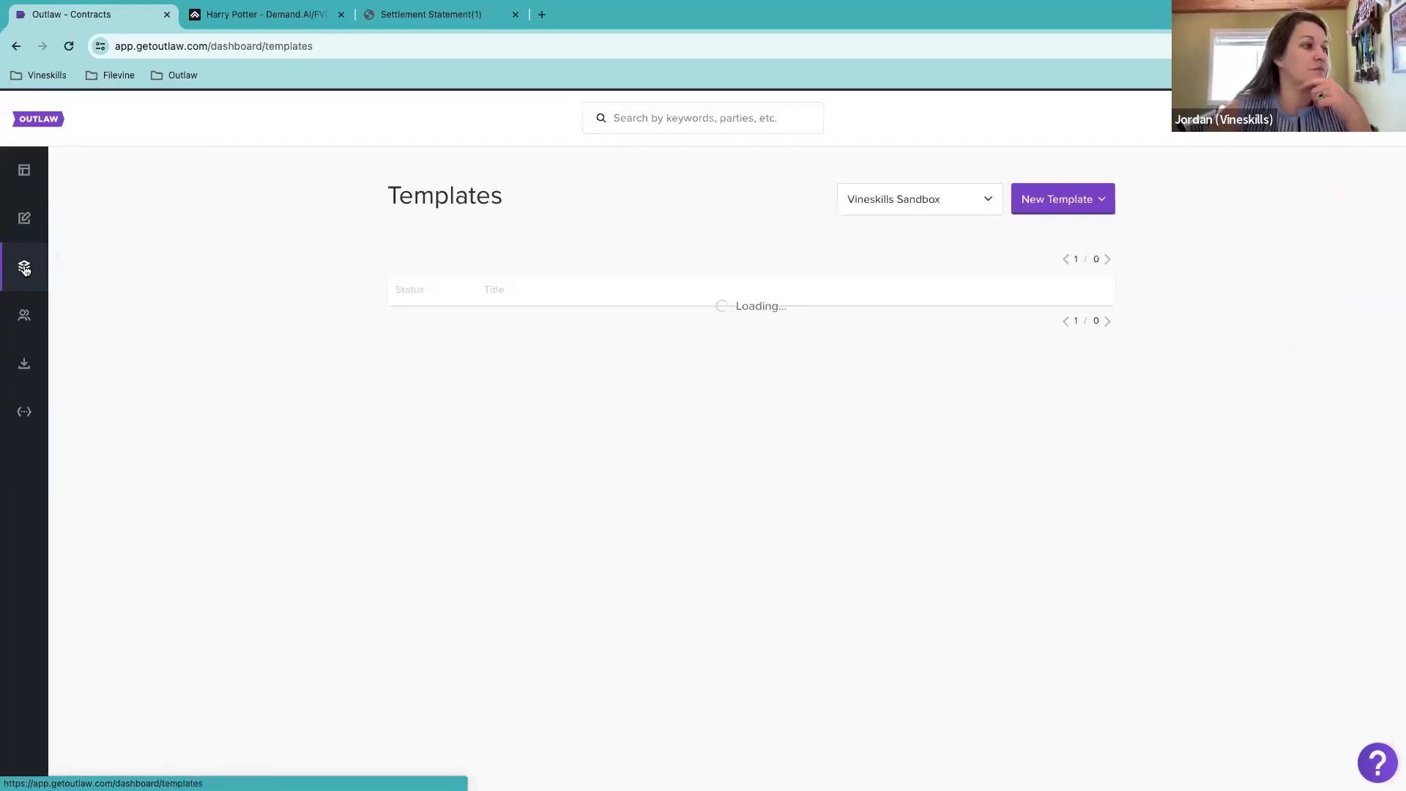
scroll(888, 566, down, 9)
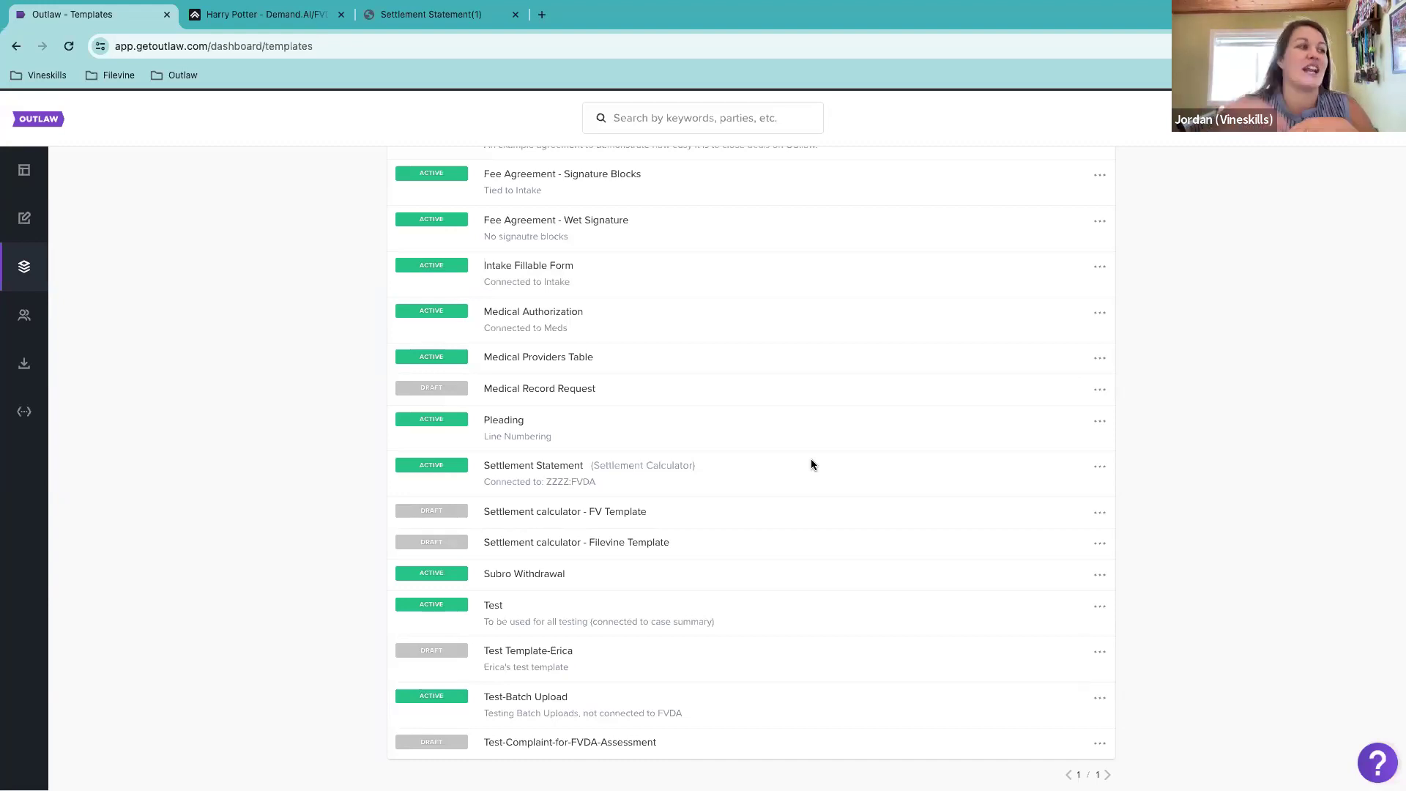
click(1100, 468)
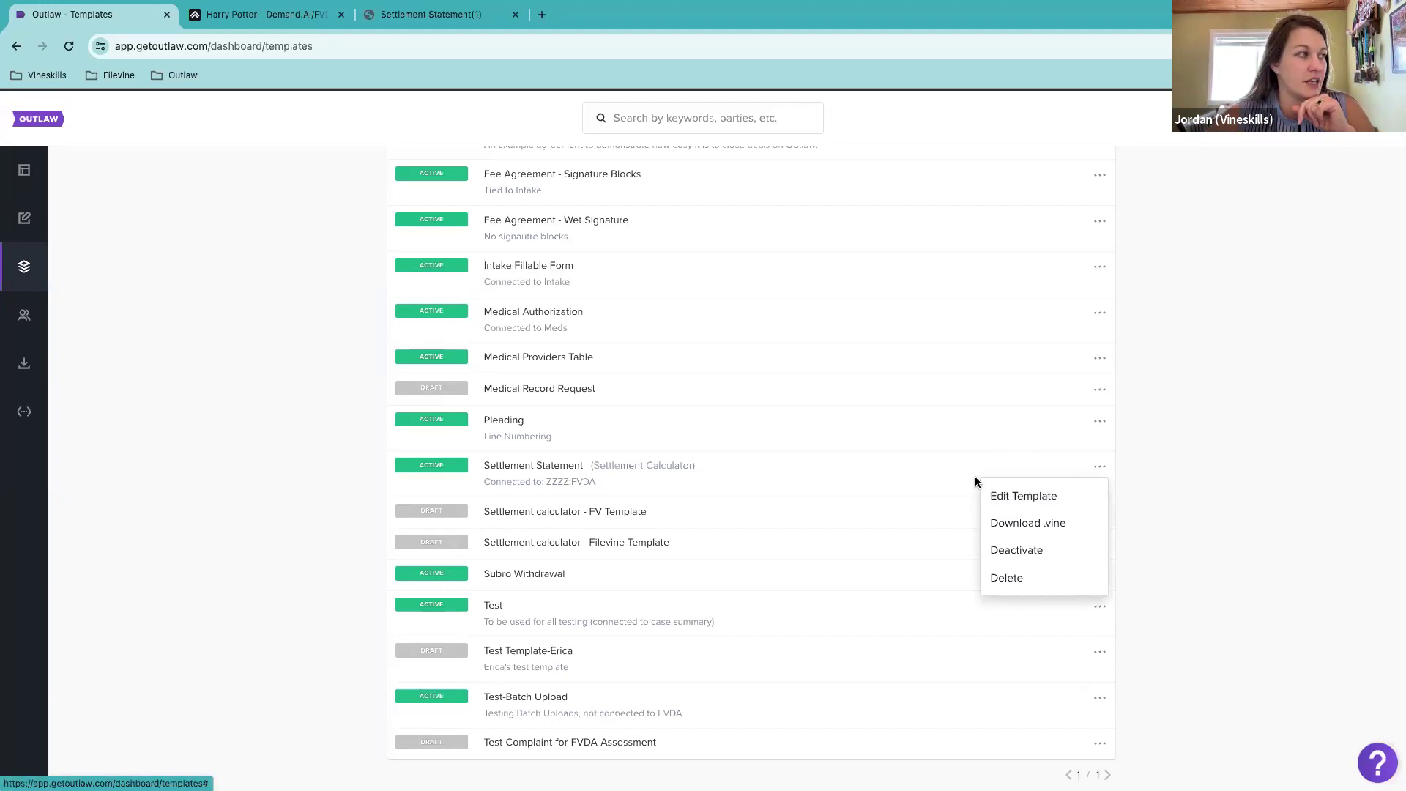
scroll(173, 296, up, 9)
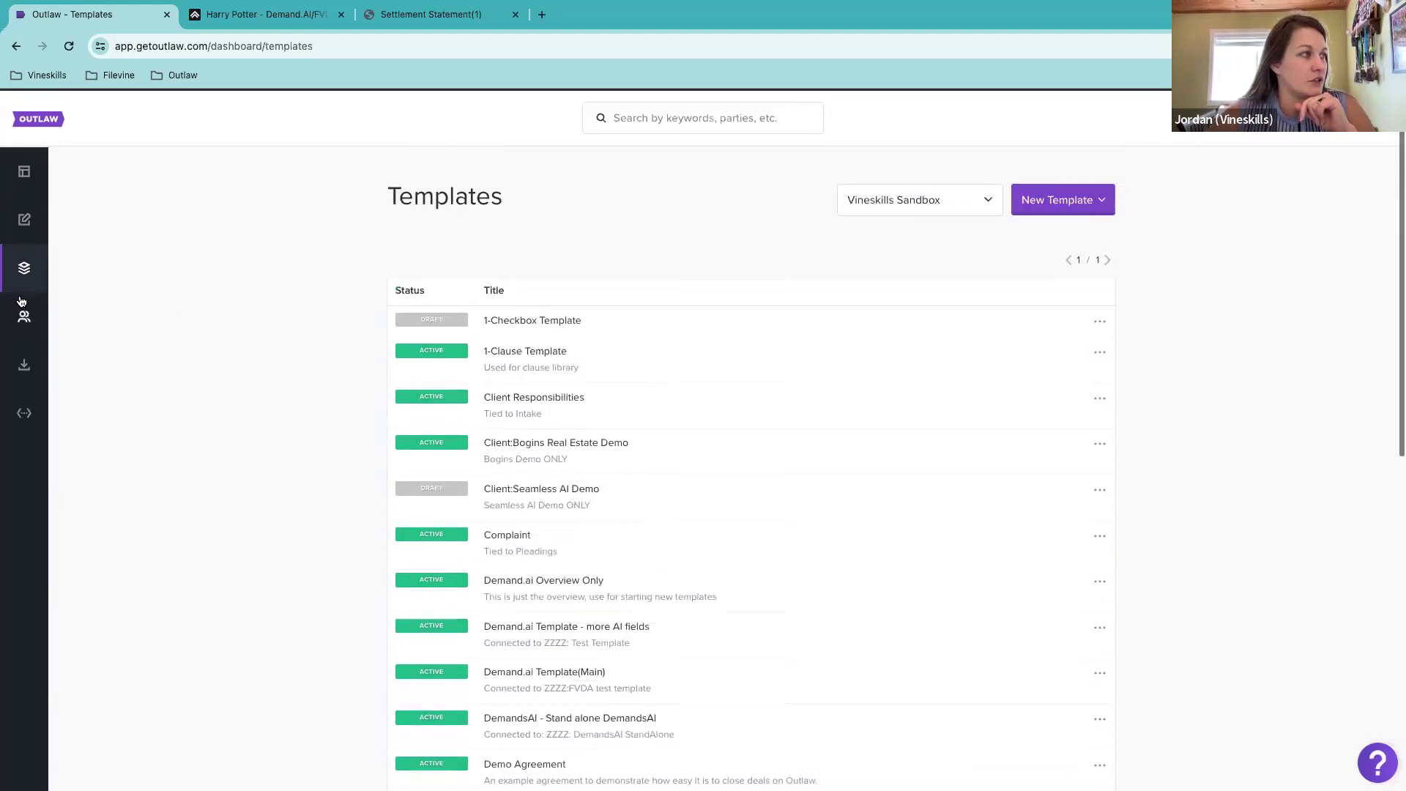
scroll(366, 380, down, 5)
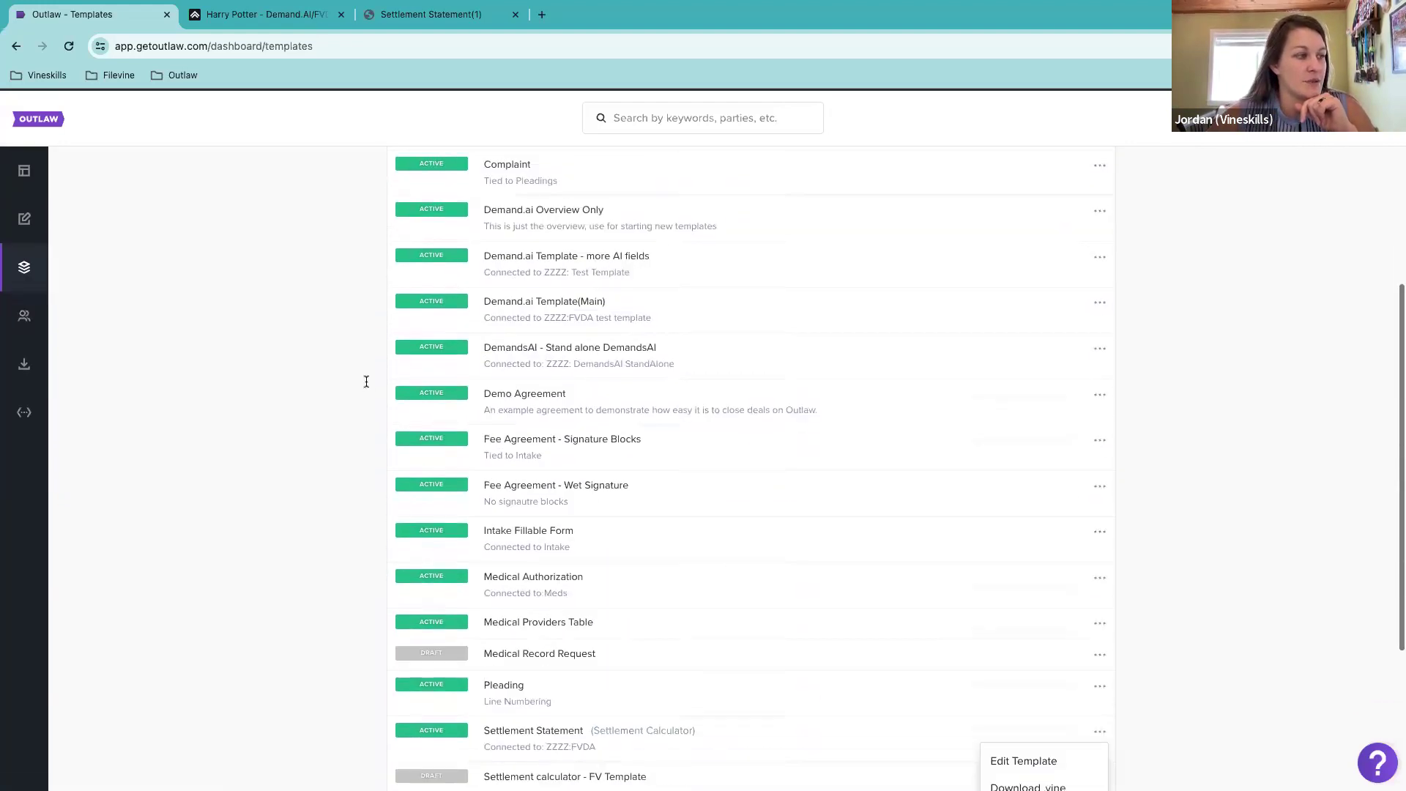
scroll(366, 381, down, 1)
click(1028, 662)
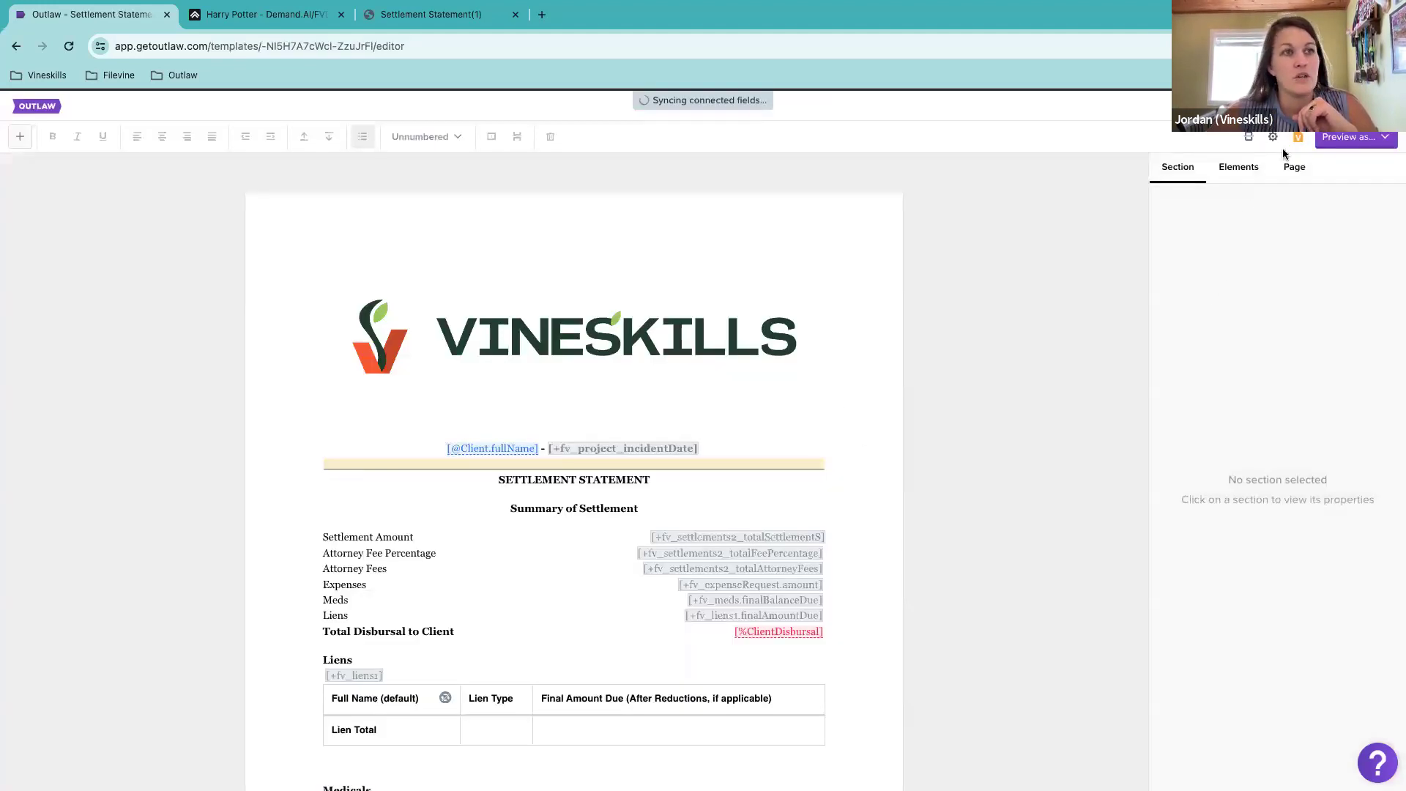
Step: Preview the template as Flow (Web), look at its overview page, and close the preview
click(1353, 137)
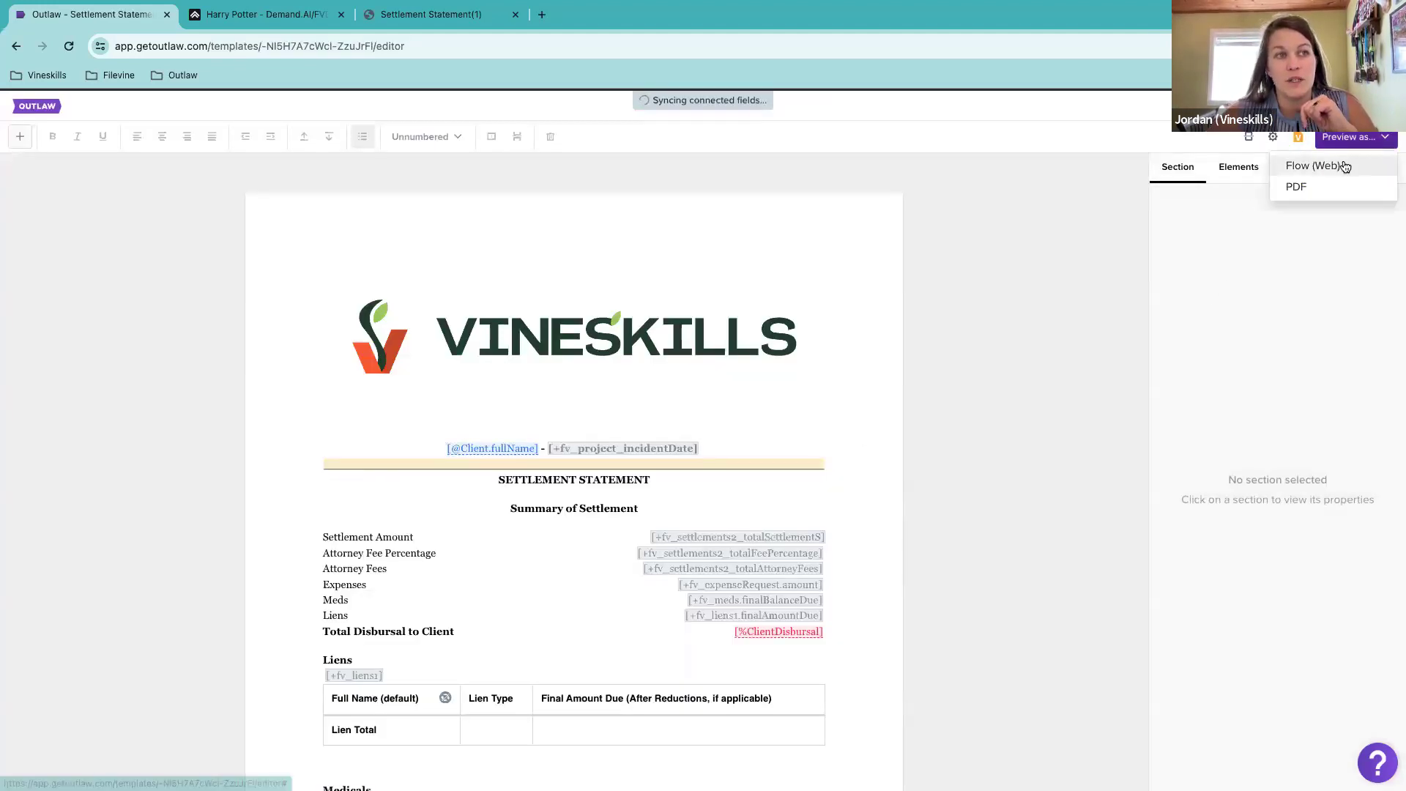
click(1345, 166)
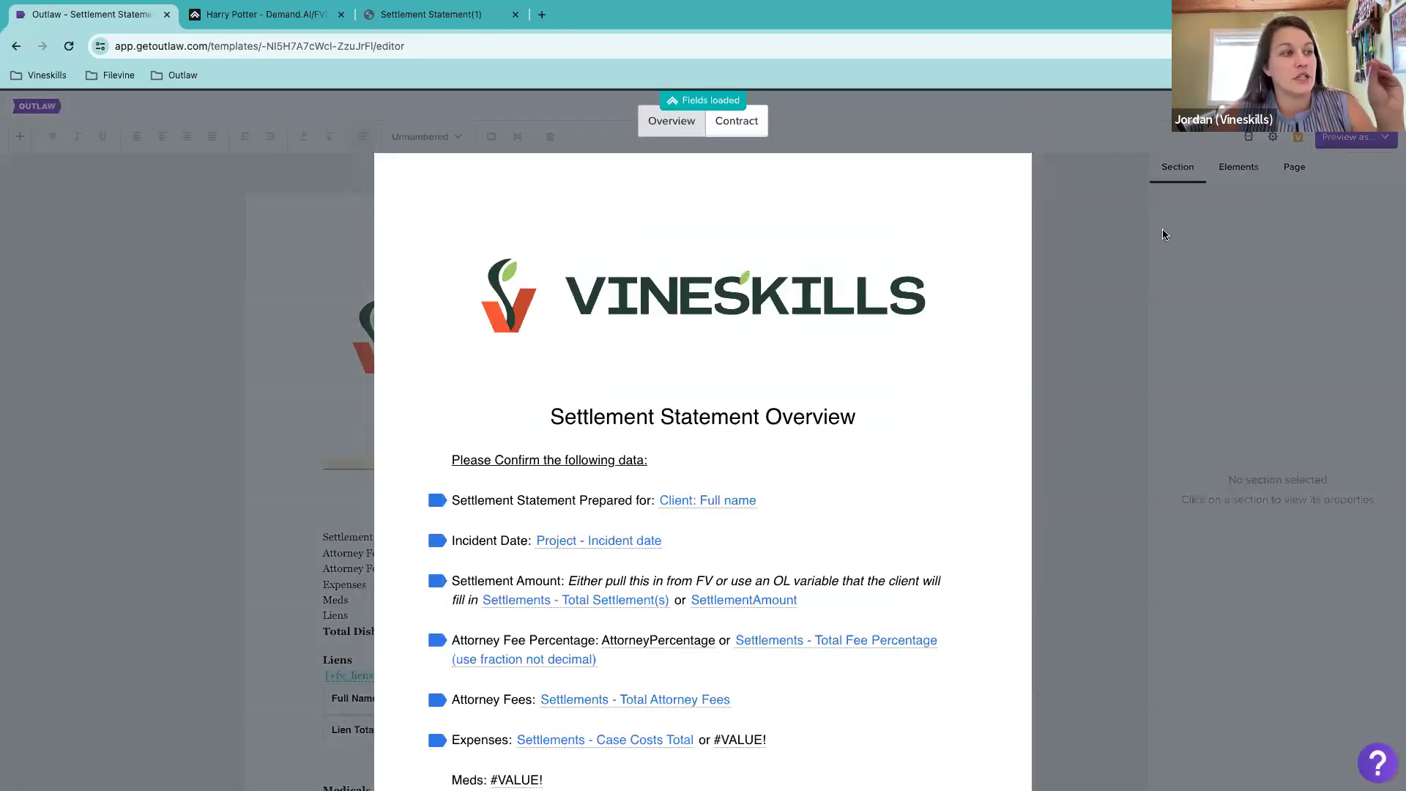
click(1105, 264)
Step: Open the template's Filevine connection for editing in the template settings and check what the Proofing ID is for
click(1273, 136)
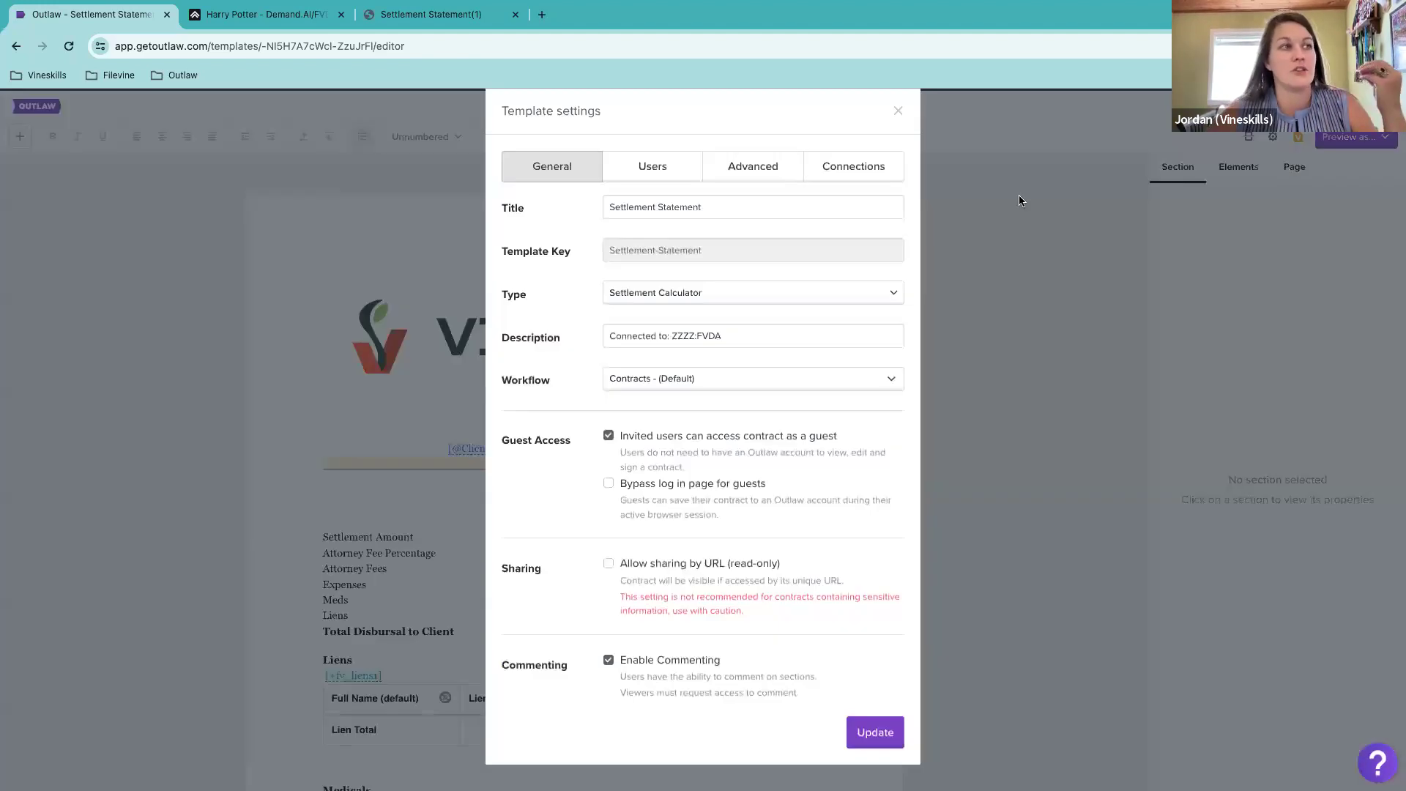
click(872, 174)
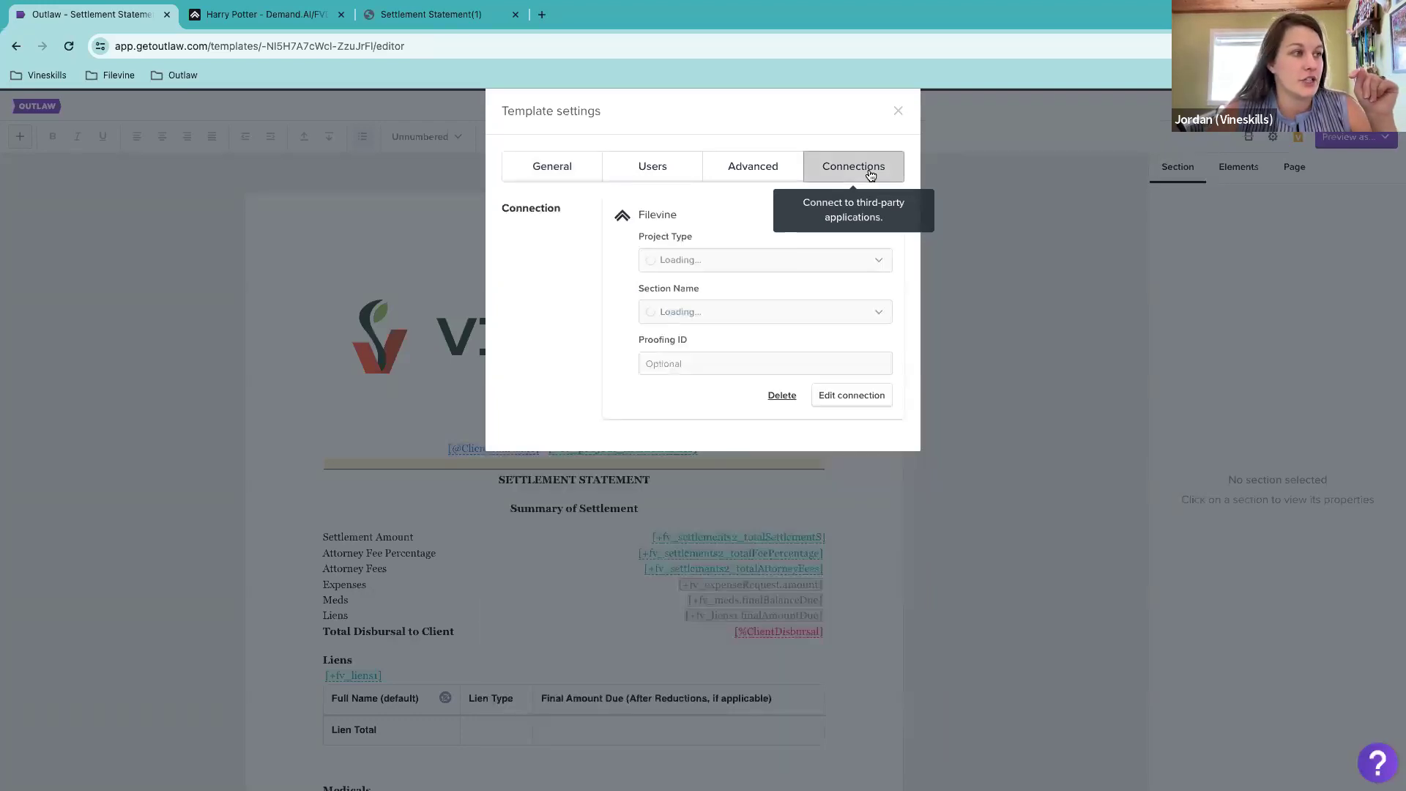
click(848, 397)
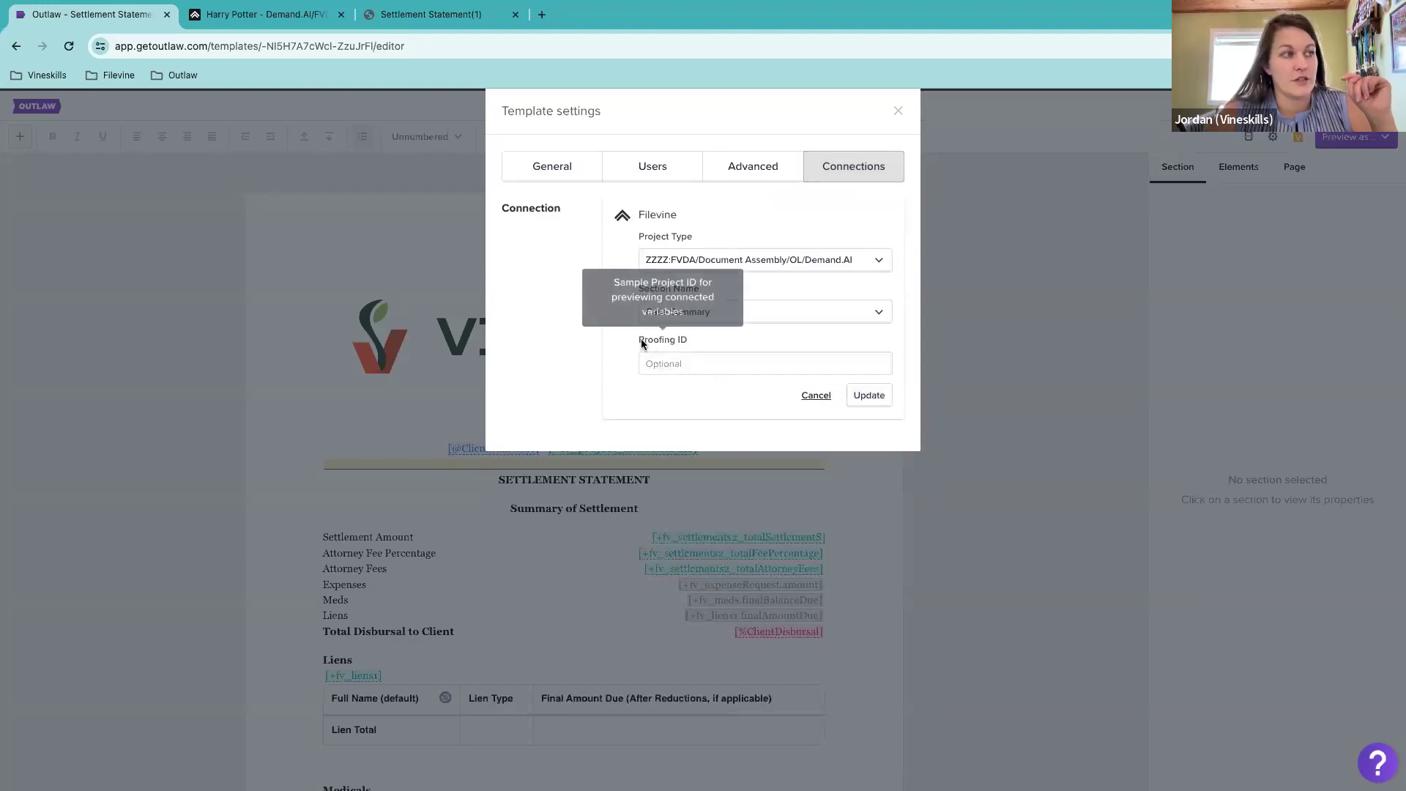
click(687, 362)
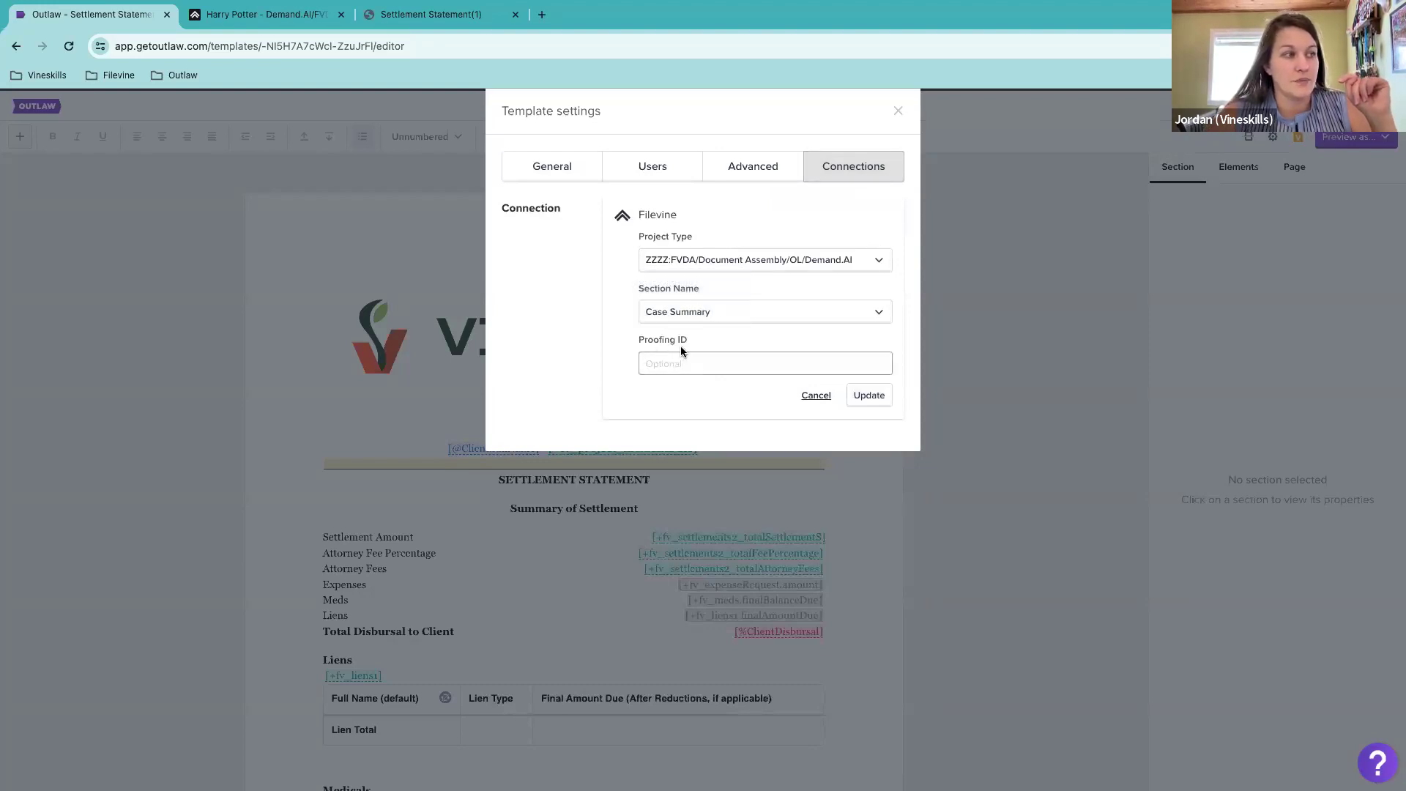
mouse_move(678, 342)
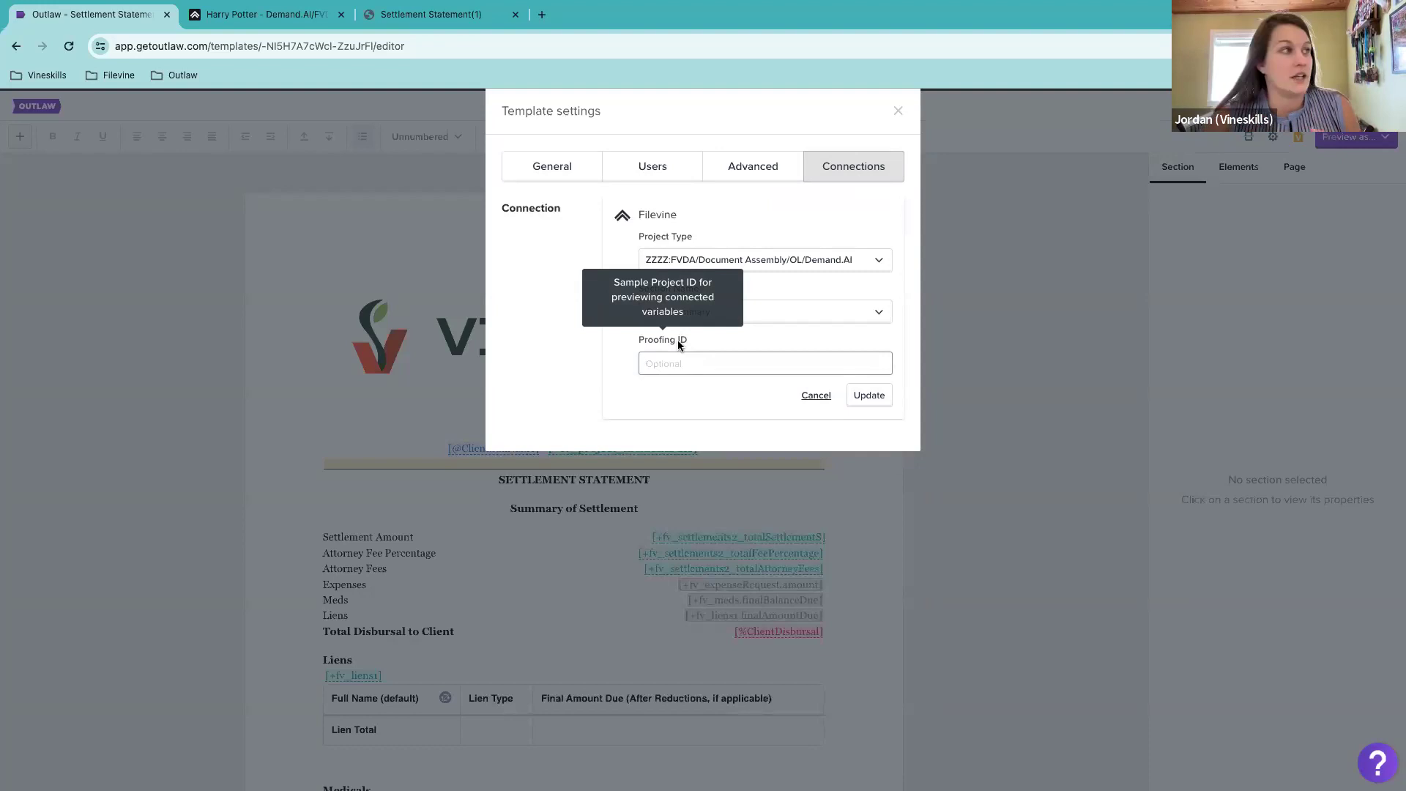
Step: Copy the project ID from the Filevine project's web address, save it as the Proofing ID 991038248, and close the template settings
click(266, 17)
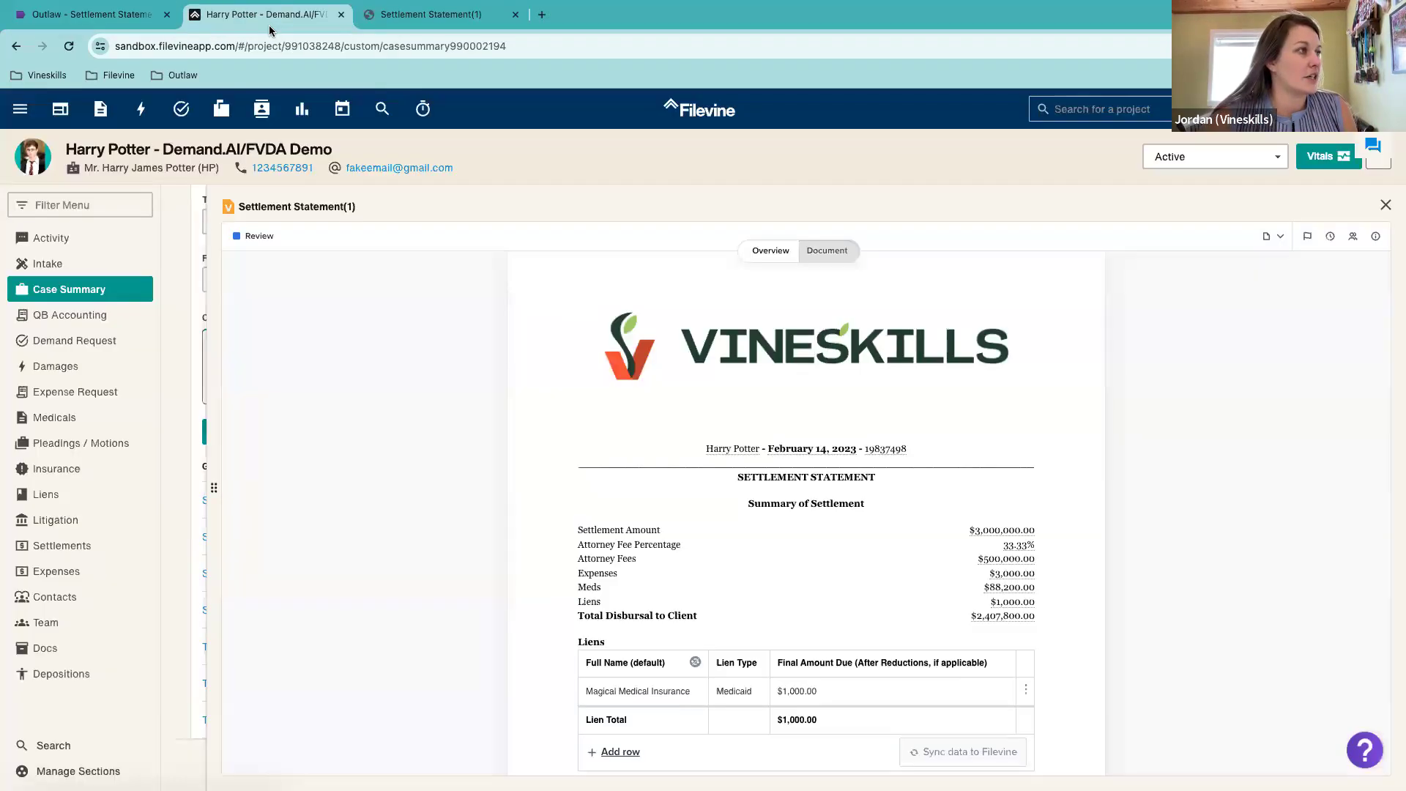
drag(344, 46, 287, 51)
key(ctrl+c)
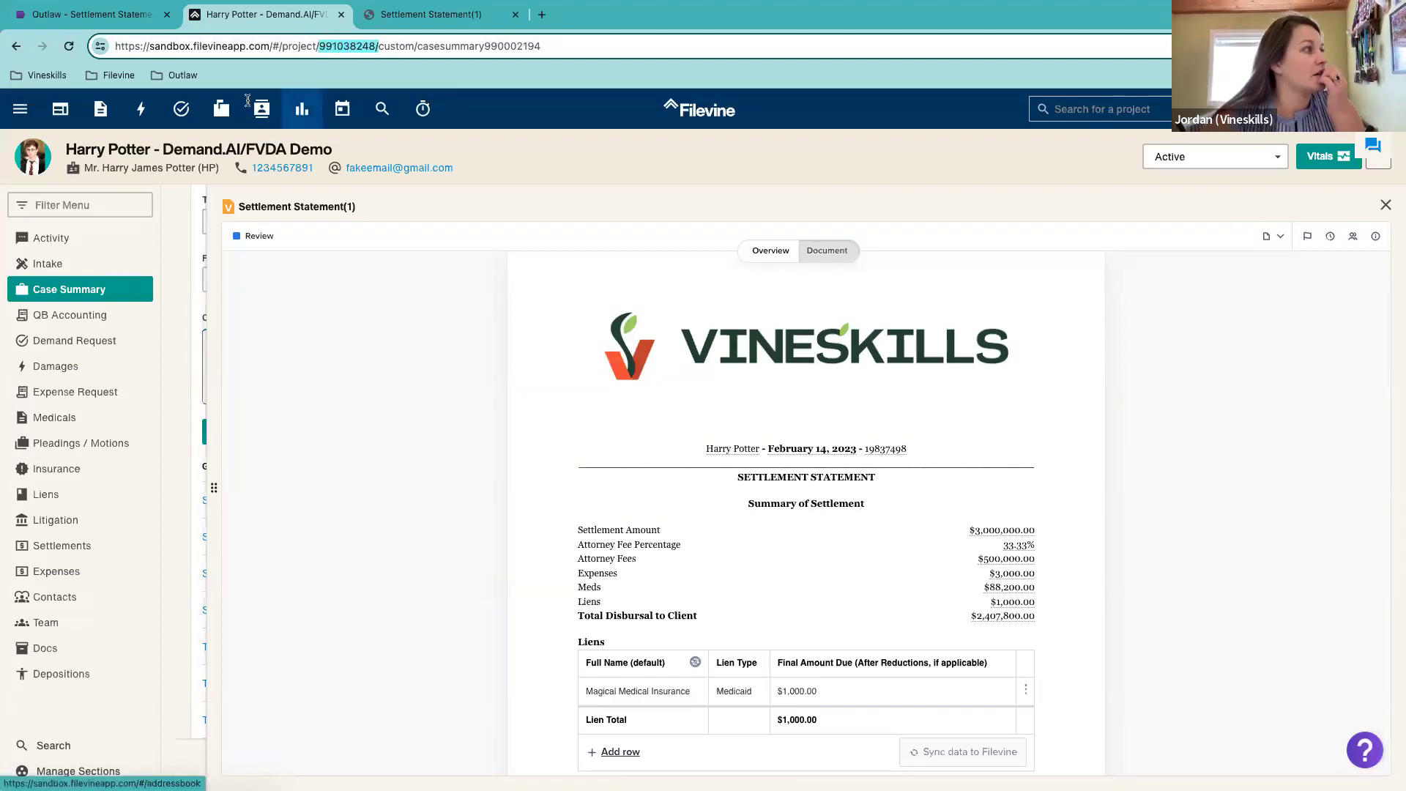
click(128, 16)
click(714, 357)
key(ctrl+v)
key(BackSpace)
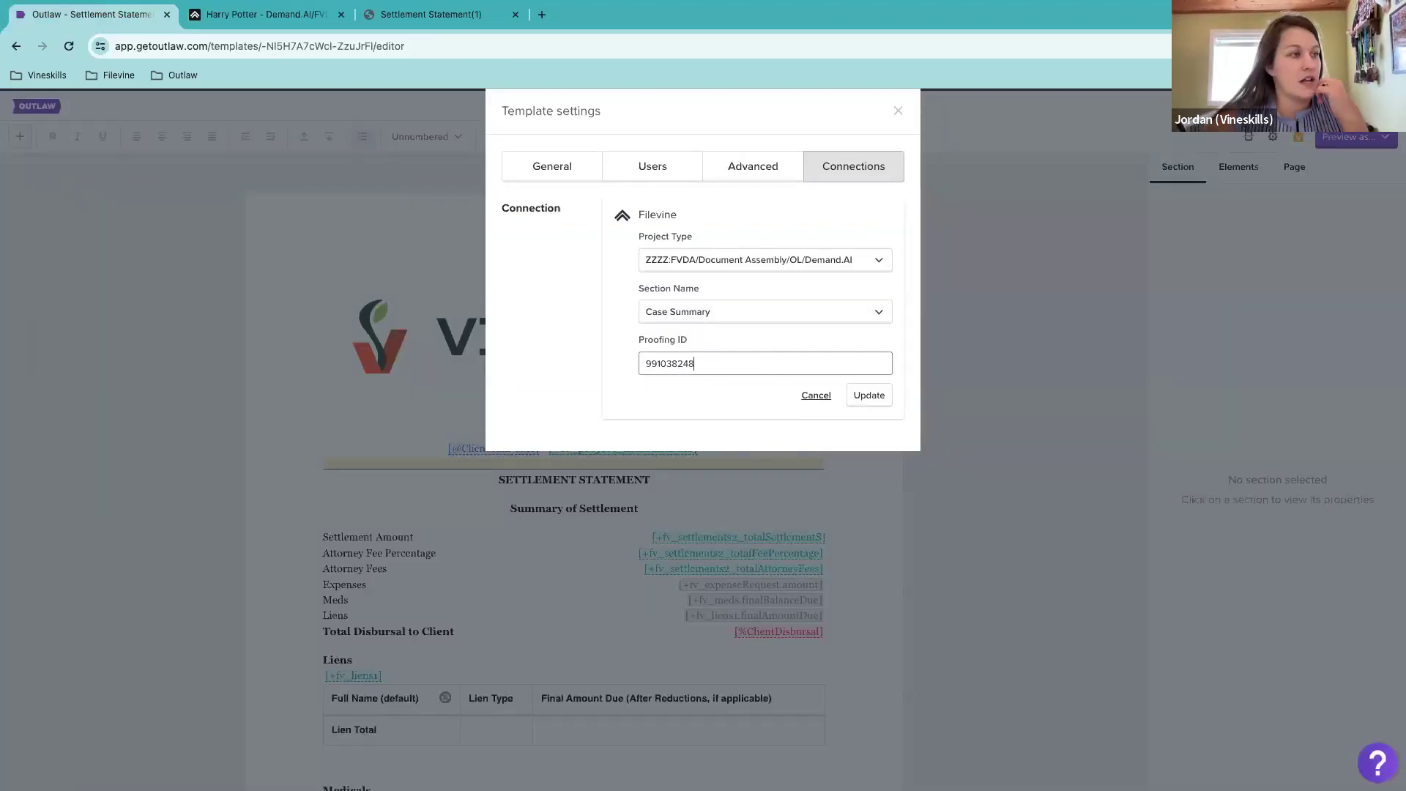
click(871, 394)
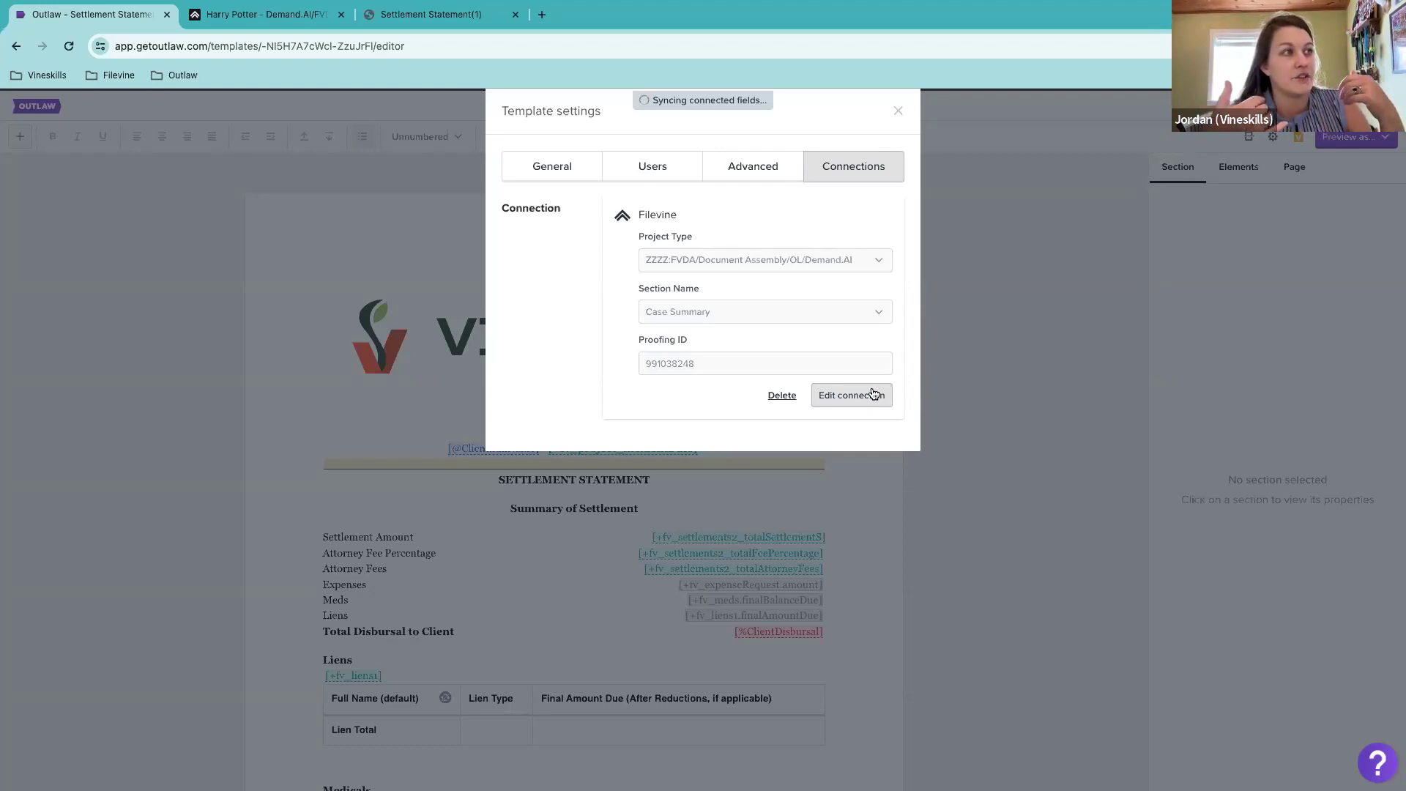
click(898, 111)
Step: Reload the template, preview it as Flow (Web), and show the contract down to the Liens, Medicals and Expenses sections
click(69, 47)
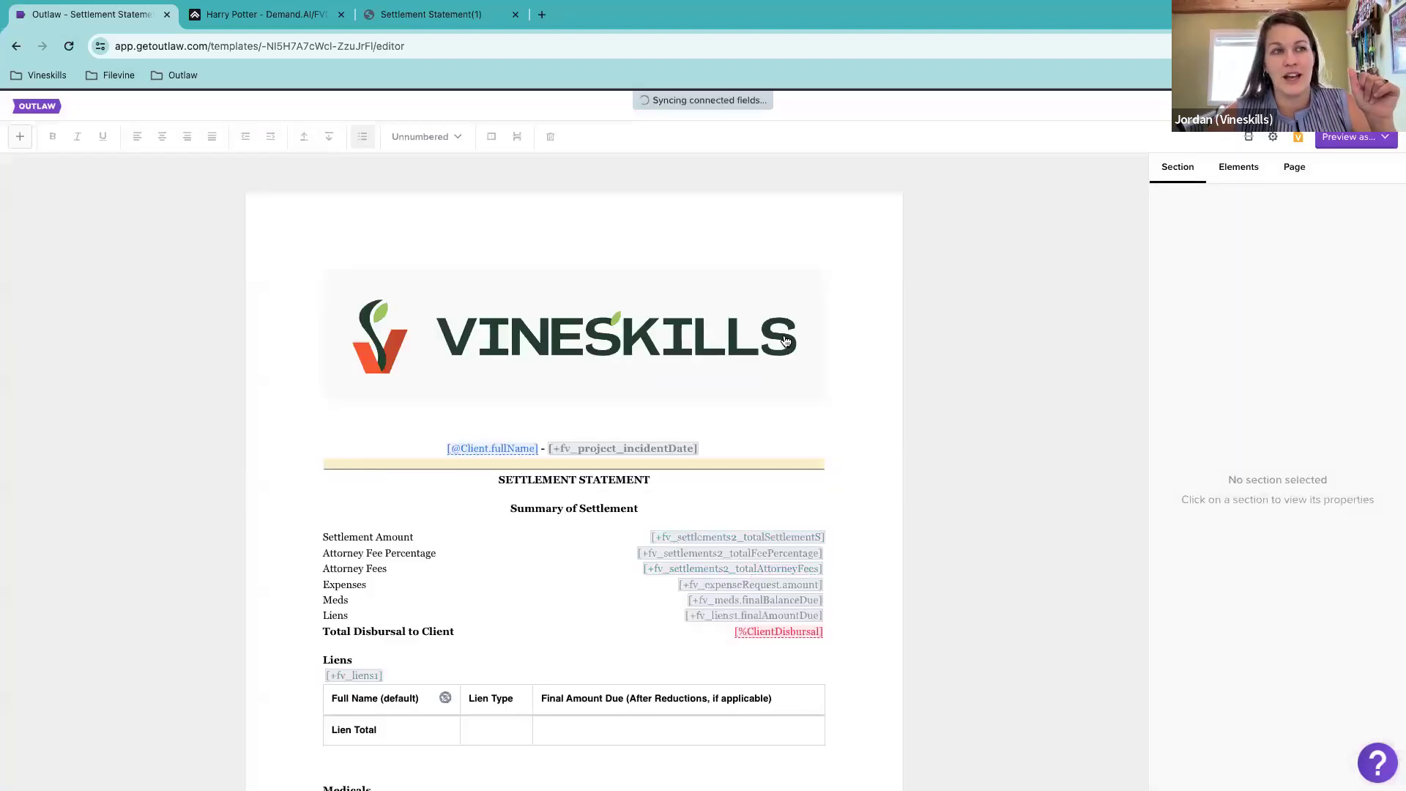
click(1356, 140)
click(1351, 162)
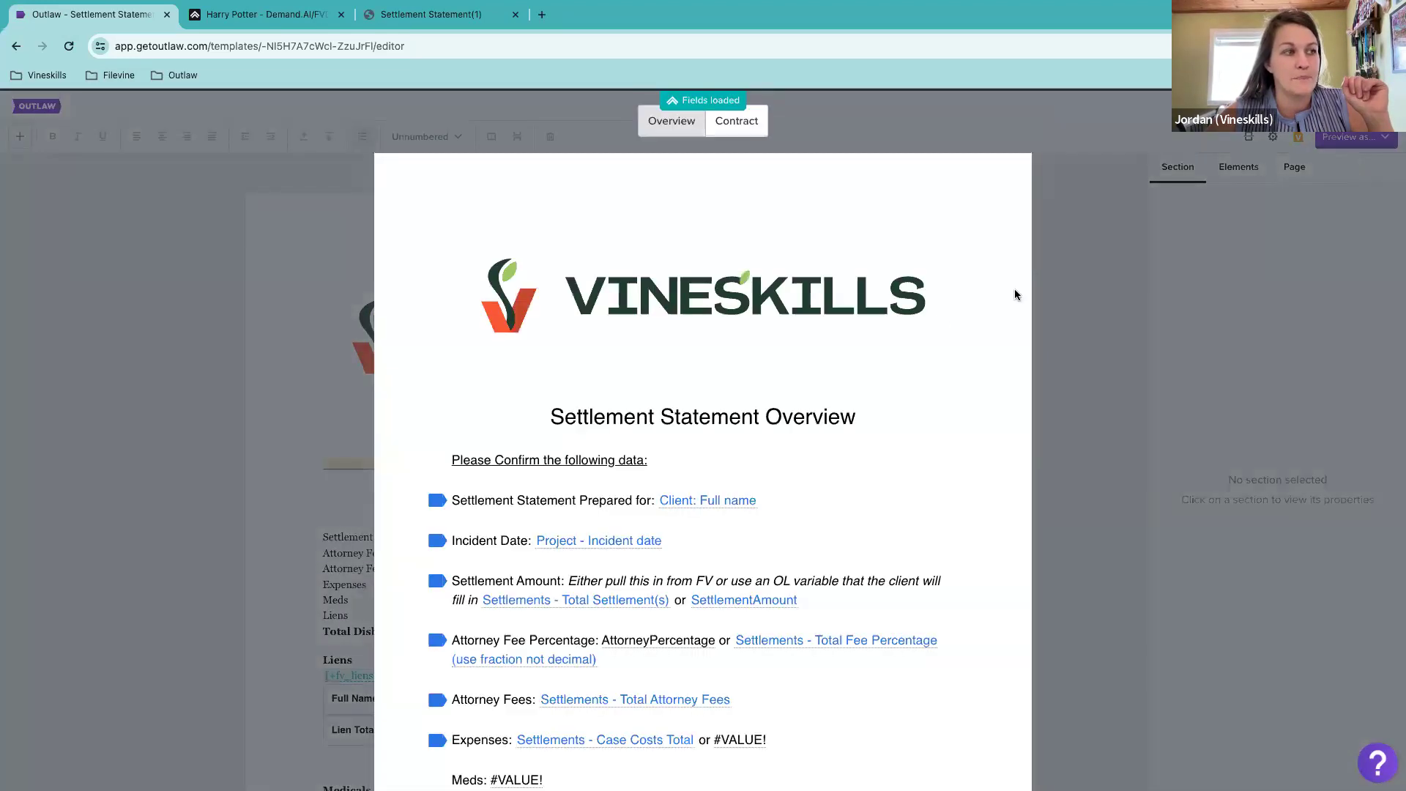
click(736, 120)
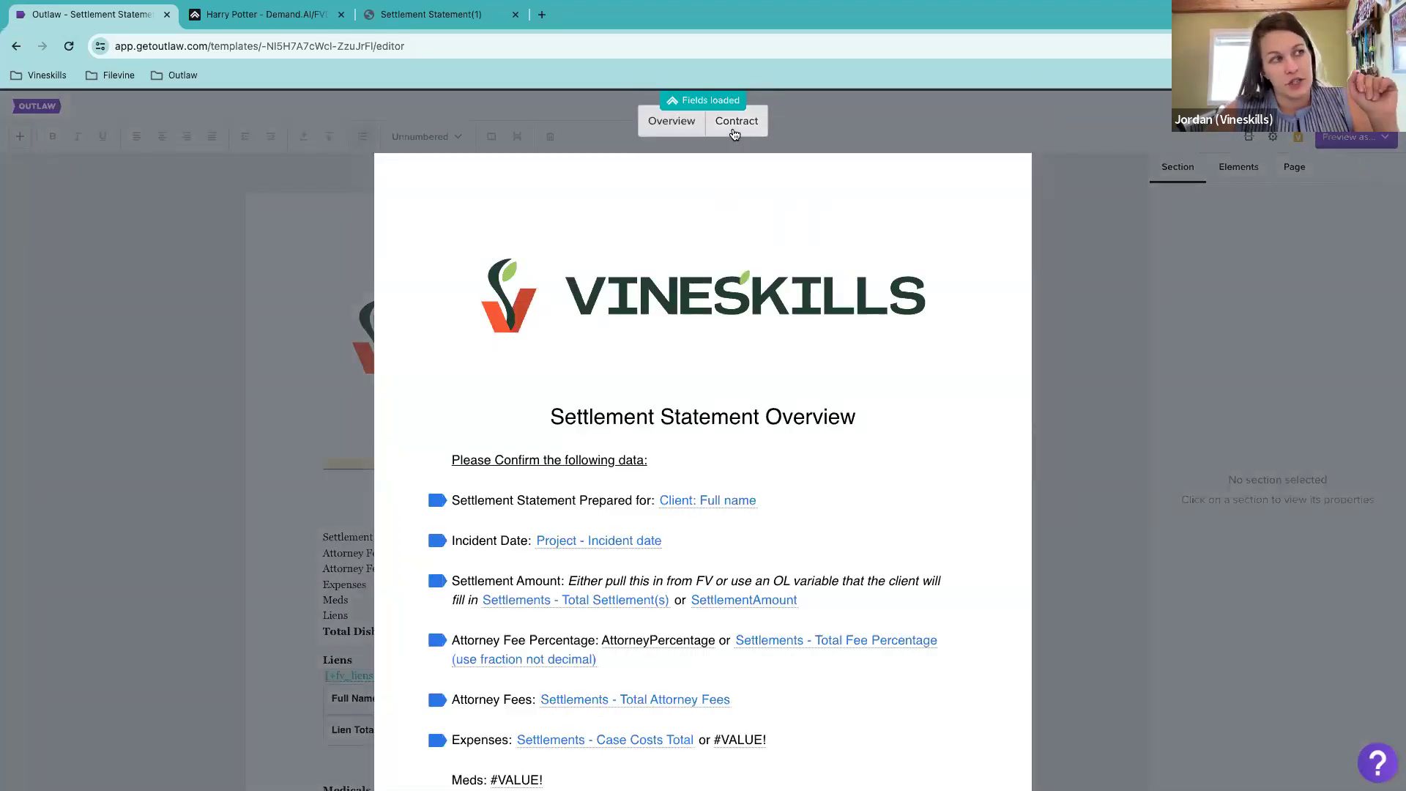
scroll(829, 555, down, 3)
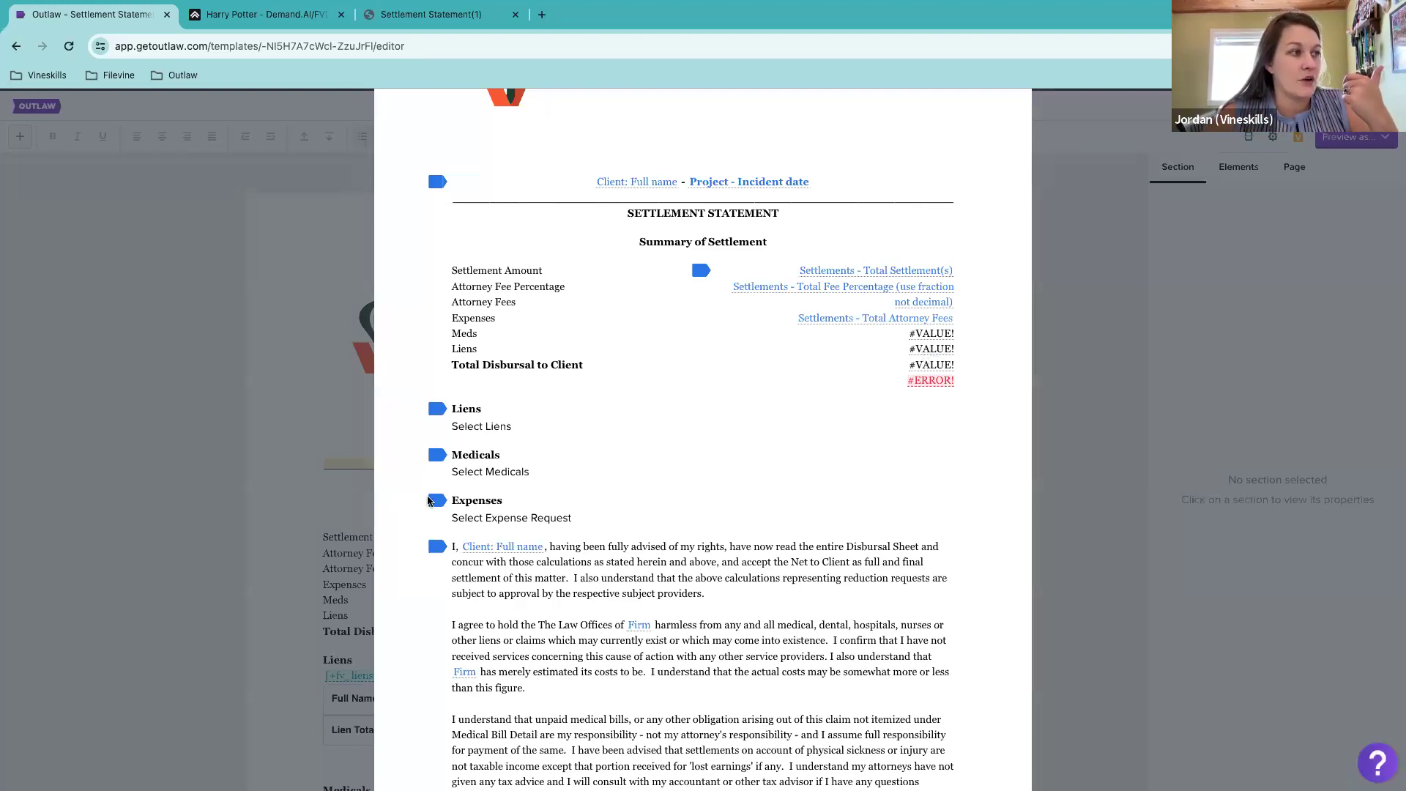
Step: Fill the preview's Liens table with Magical Medical Insurance and its Medicals table with all four providers
click(503, 429)
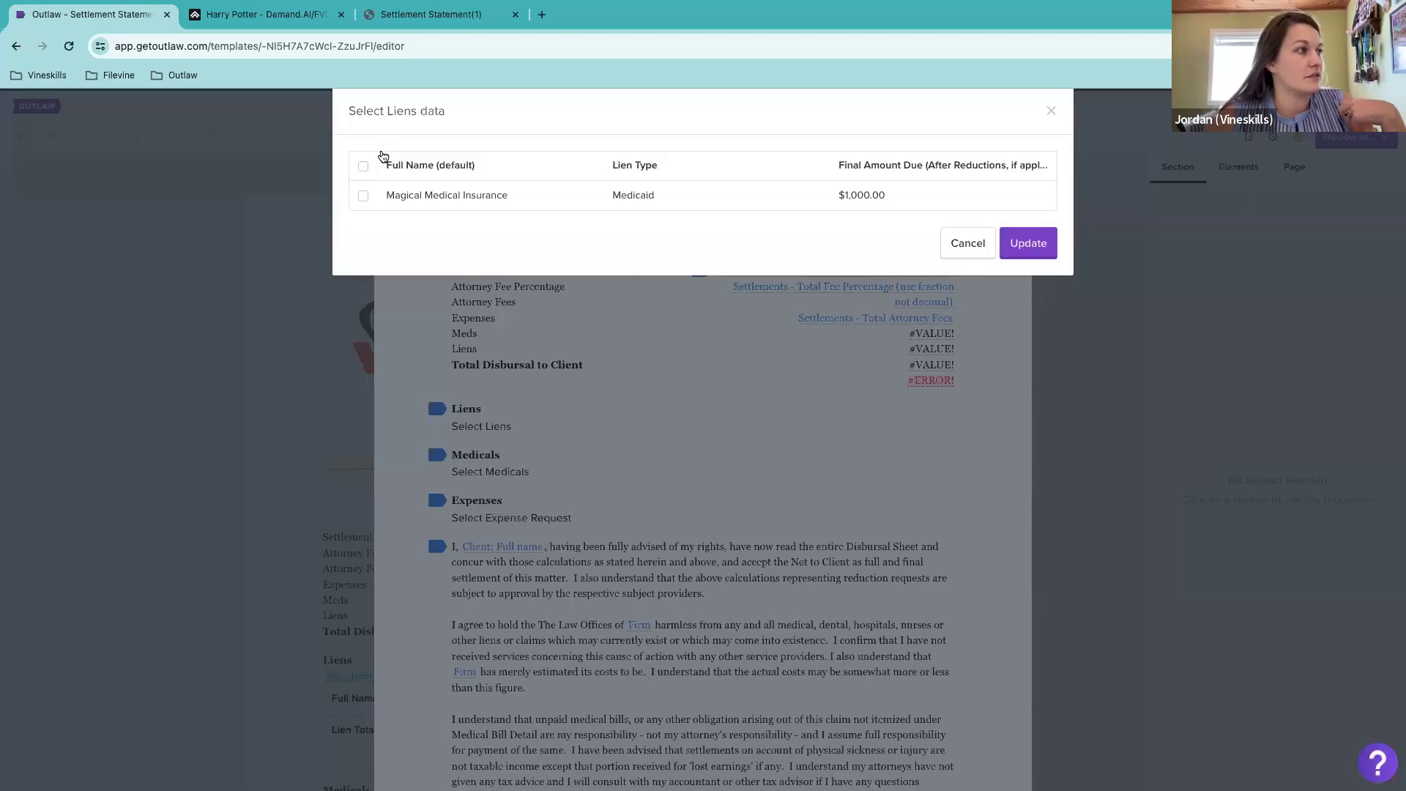
click(1028, 242)
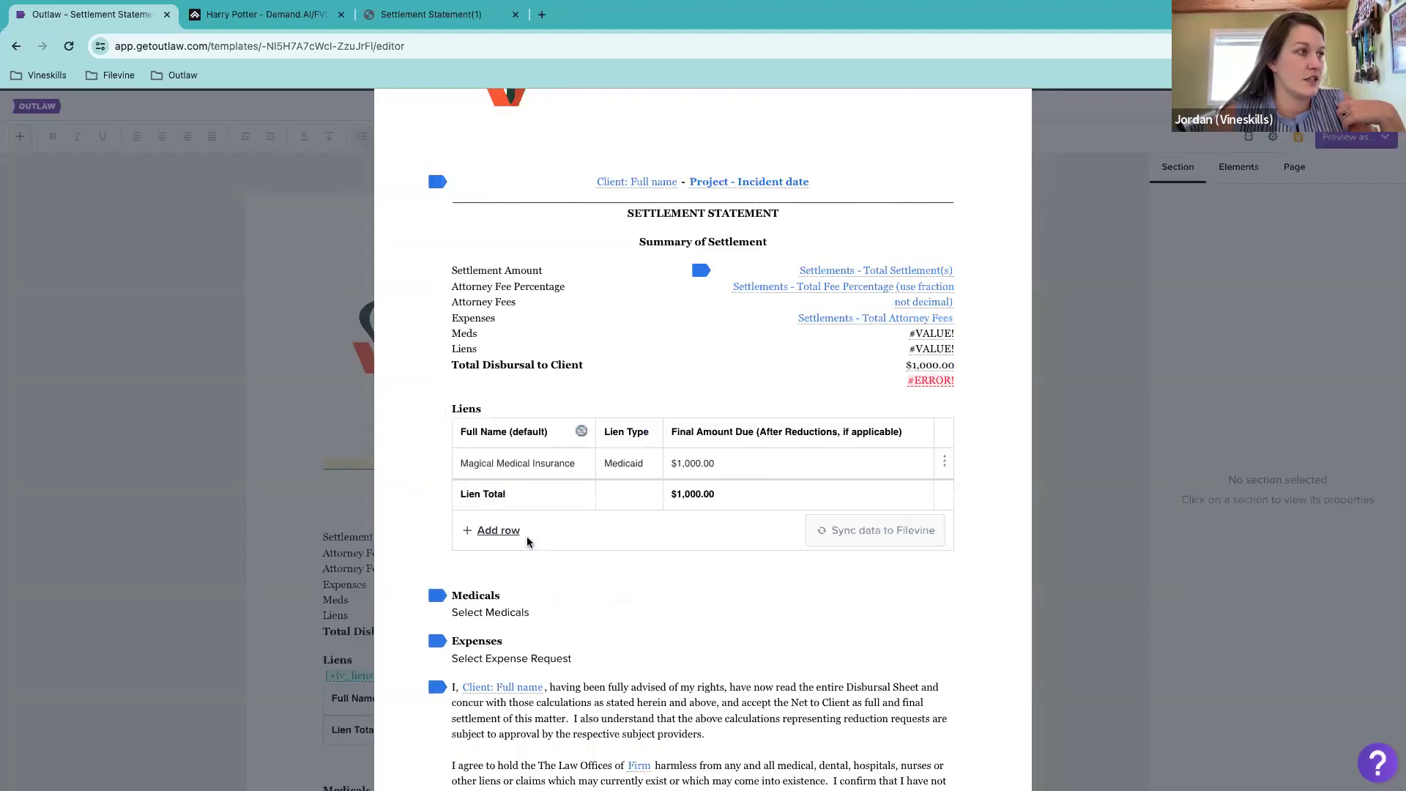
click(474, 615)
click(363, 166)
click(1040, 352)
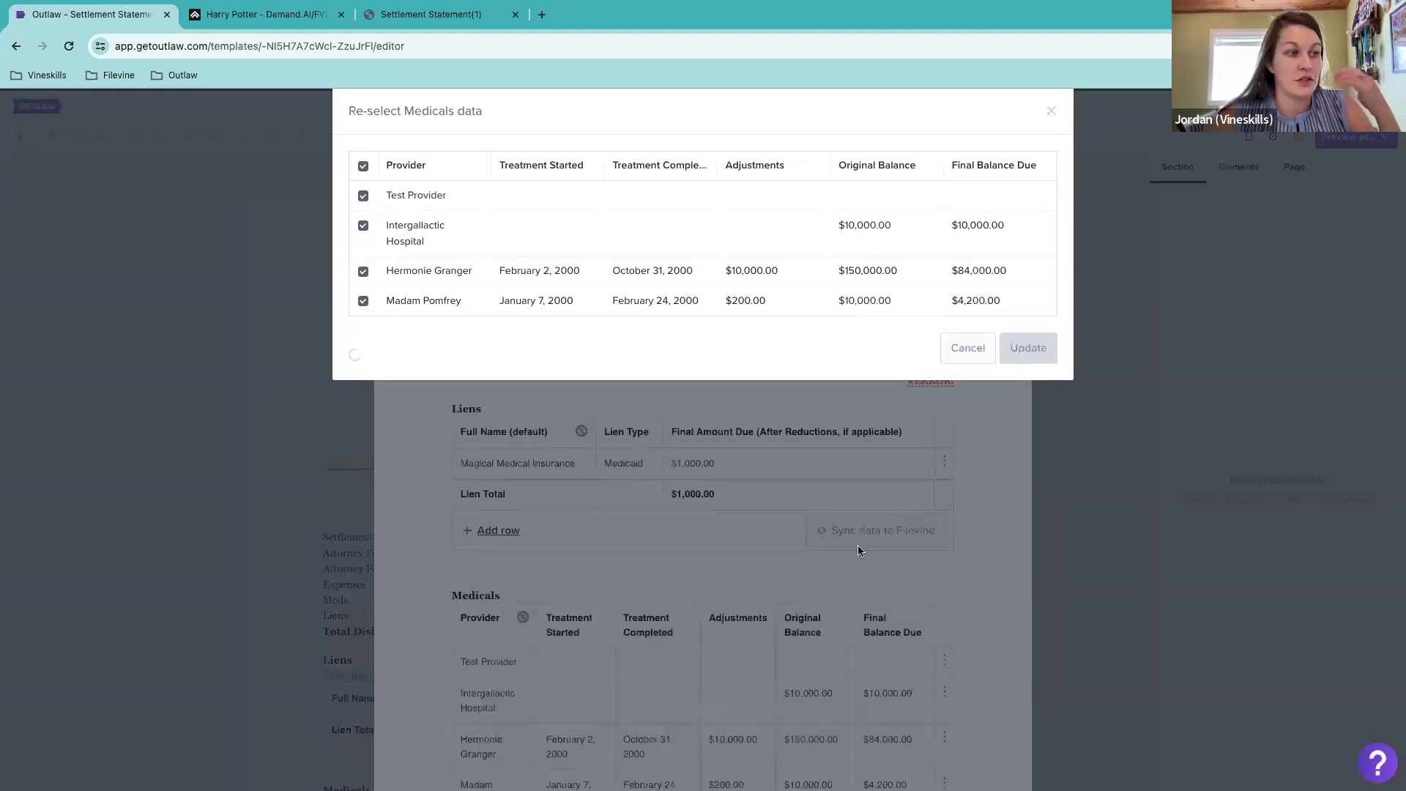
Step: Examine the preview's Summary of Settlement amounts, including the client disbursal formula, and look down to the Expenses section
scroll(858, 547, down, 3)
scroll(858, 547, up, 1)
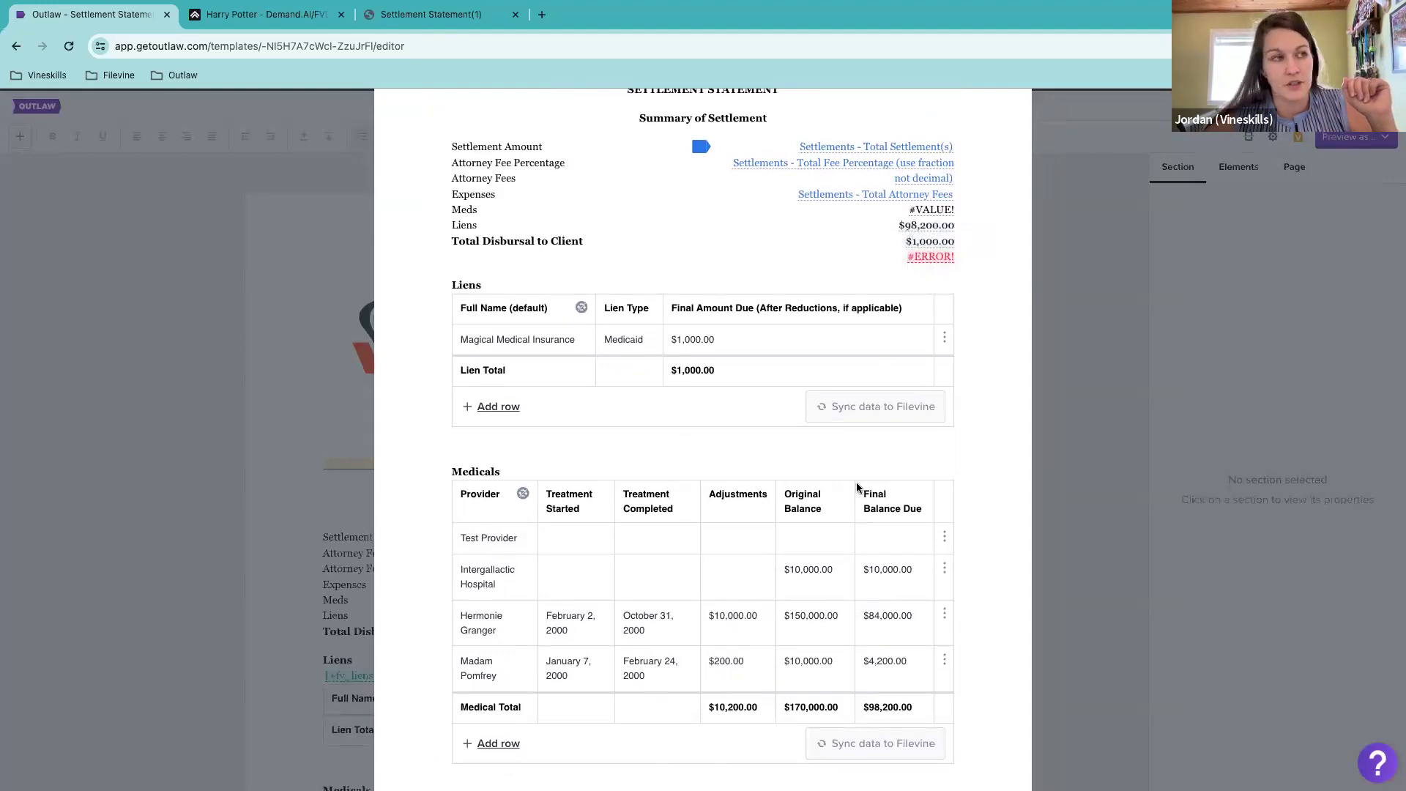
scroll(858, 487, down, 1)
mouse_move(935, 233)
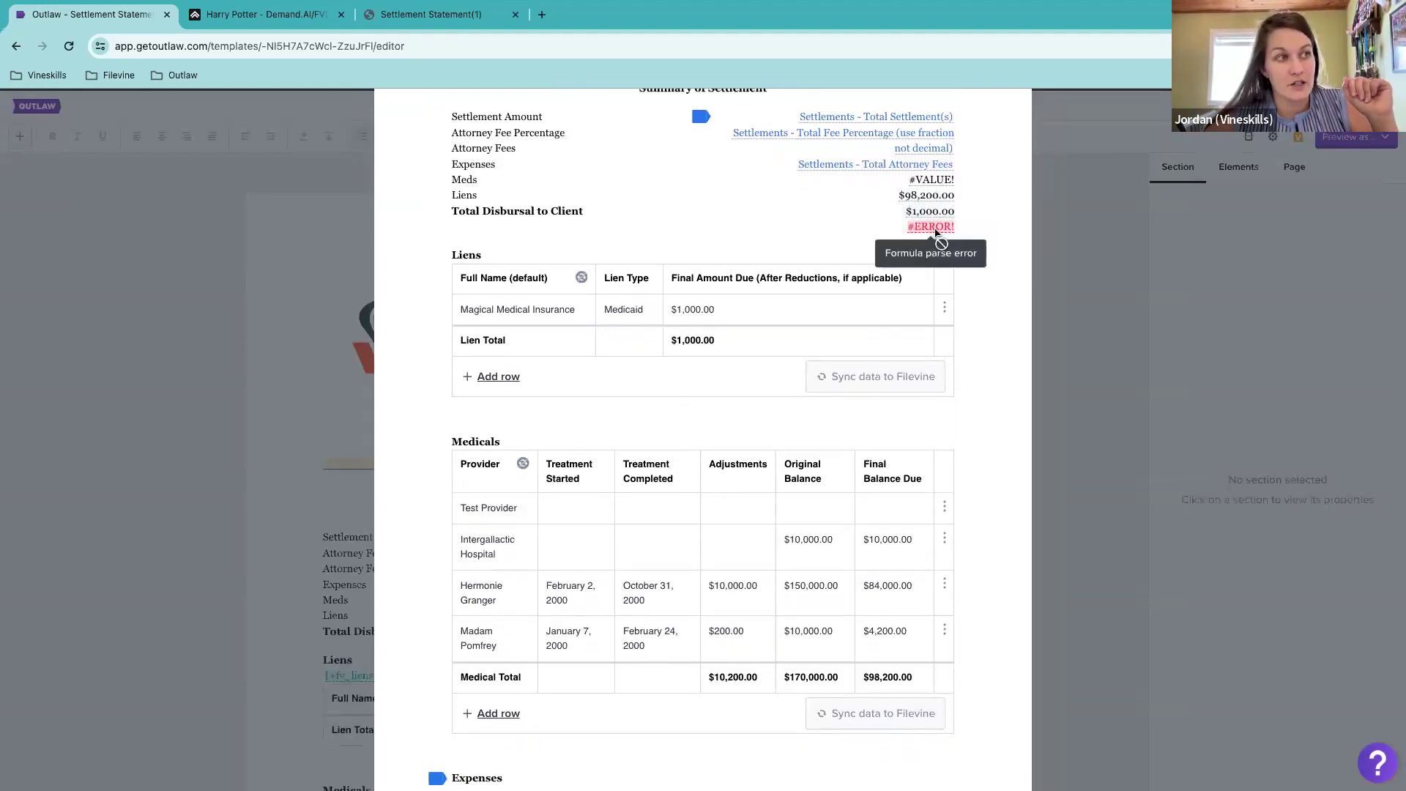
scroll(850, 571, down, 5)
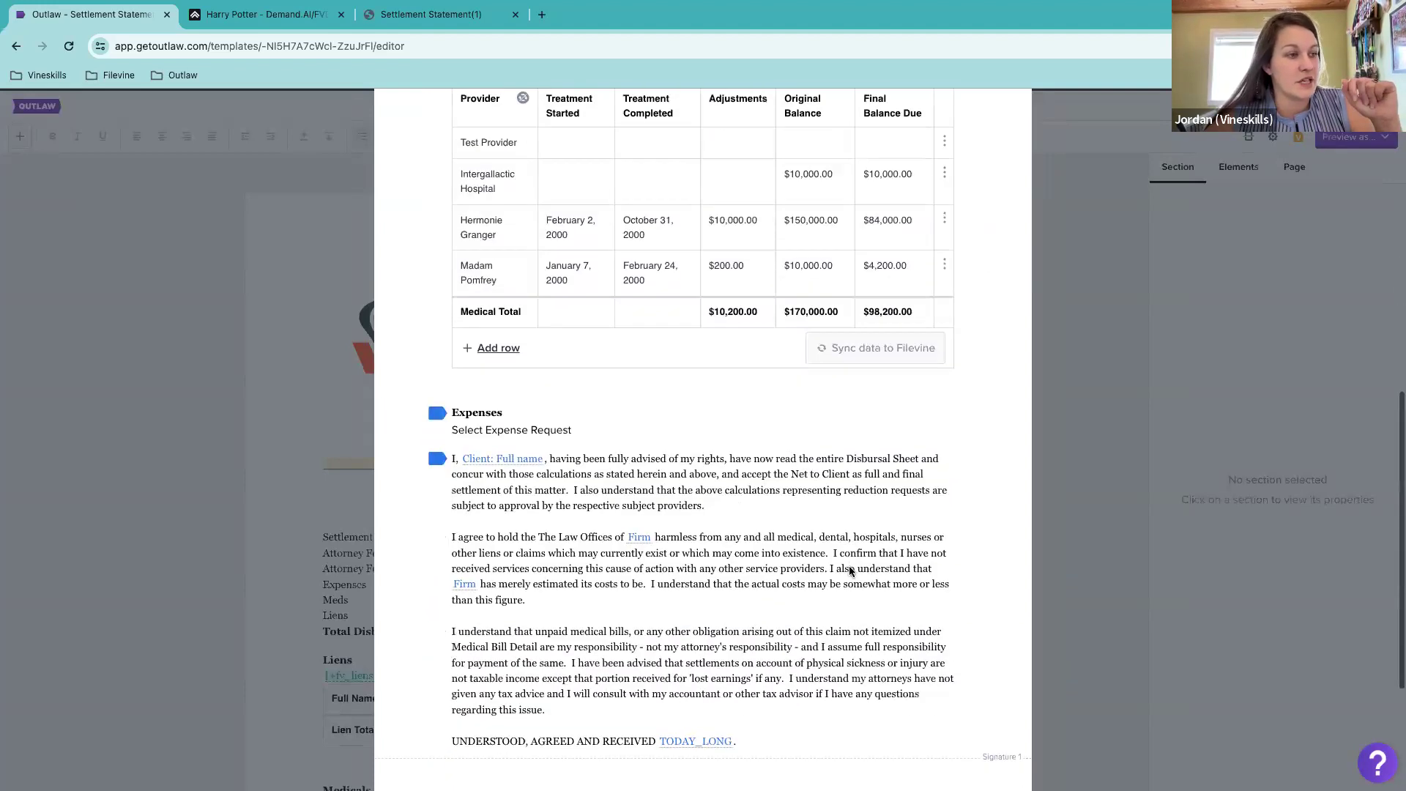
Step: Fill the preview's Expenses table with the County Courthouse expense request
scroll(850, 570, down, 1)
click(532, 412)
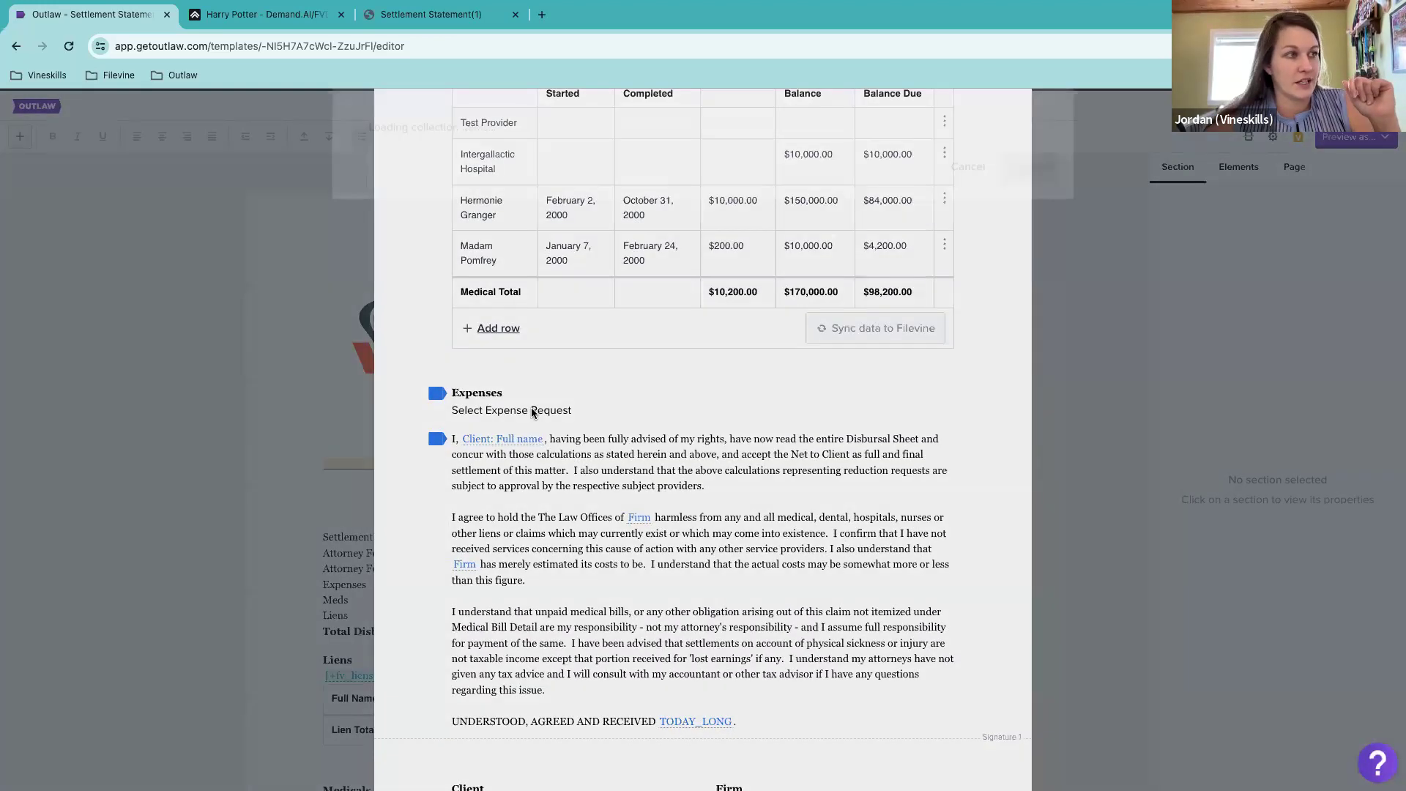
click(363, 165)
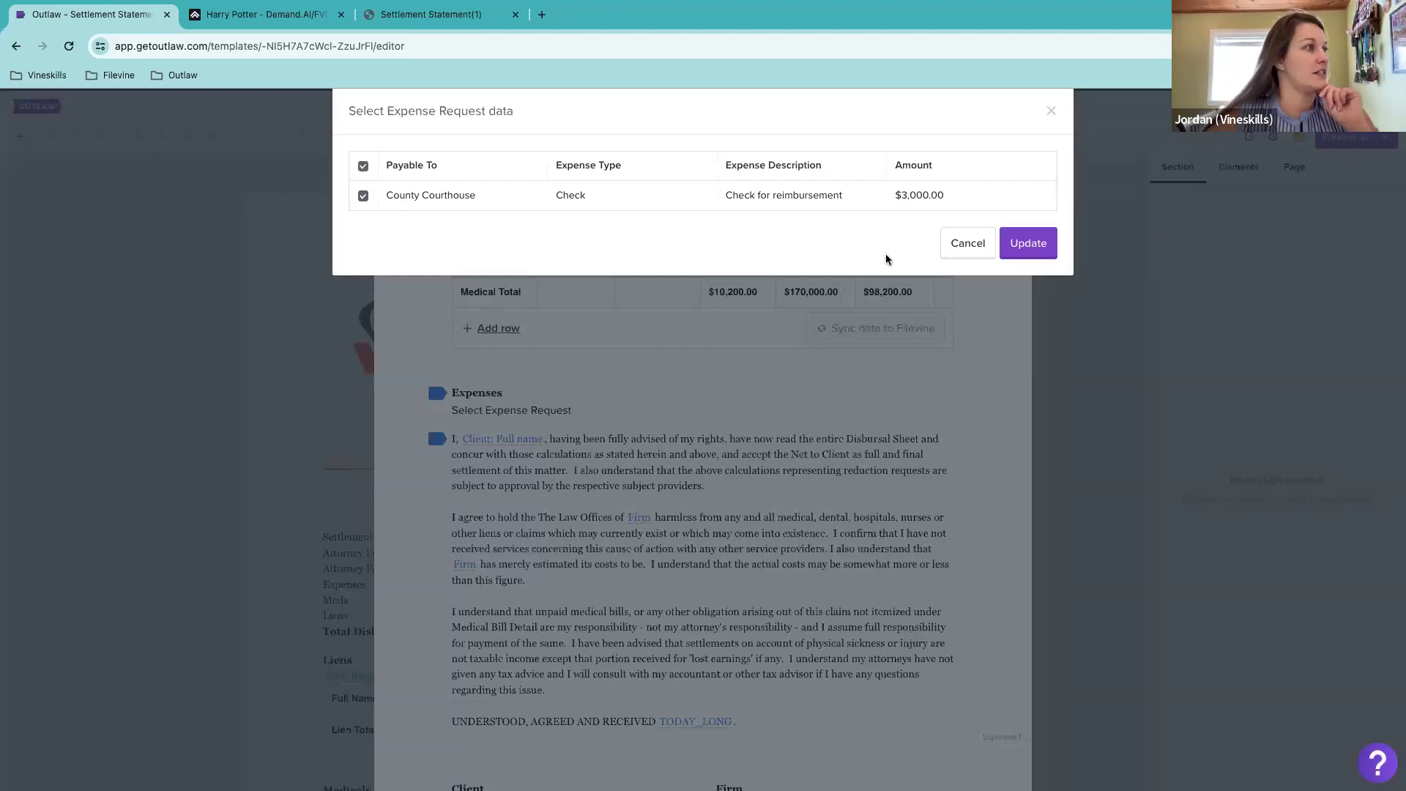
click(1025, 244)
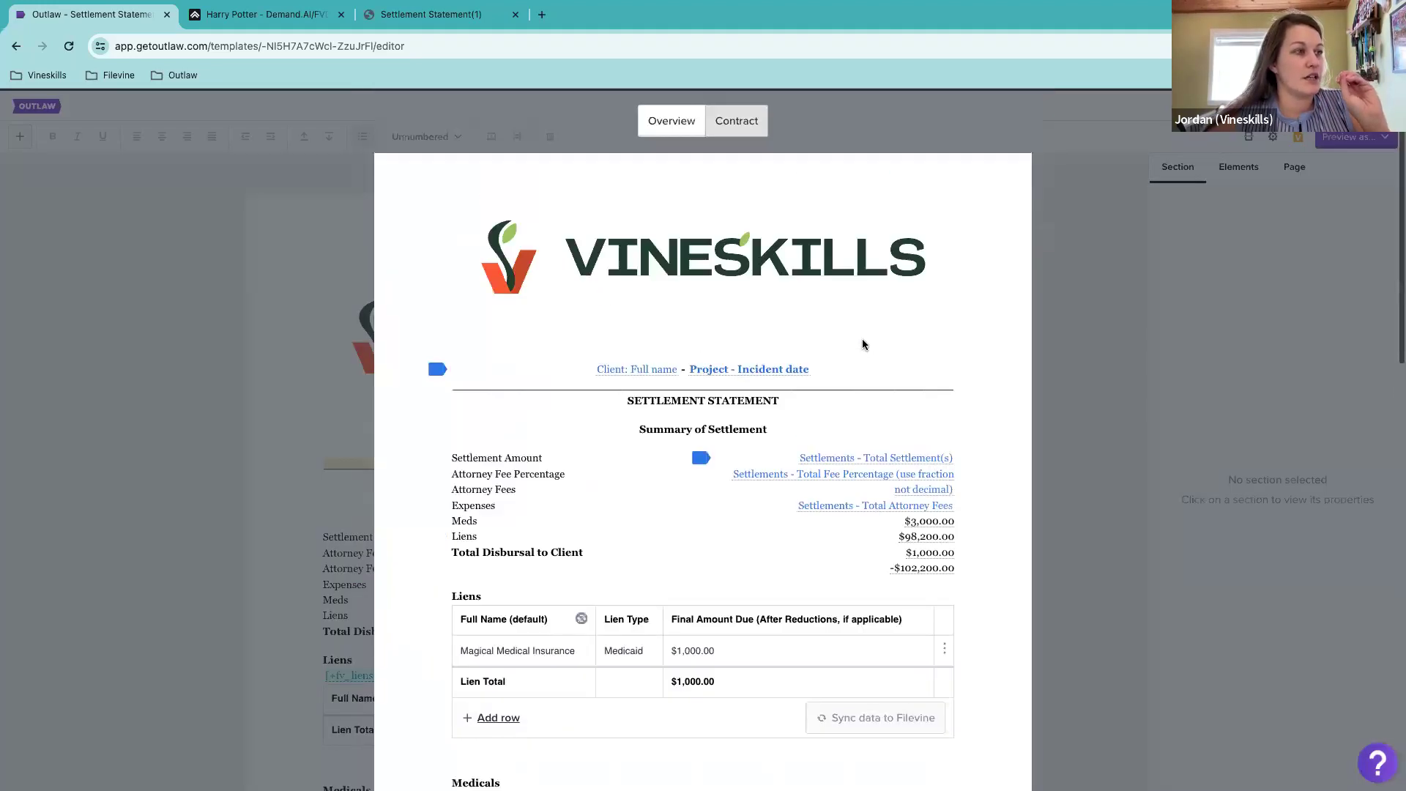
Step: Set the Total Settlement(s) value in the preview's Summary of Settlement to 3000000
scroll(862, 344, down, 2)
click(869, 313)
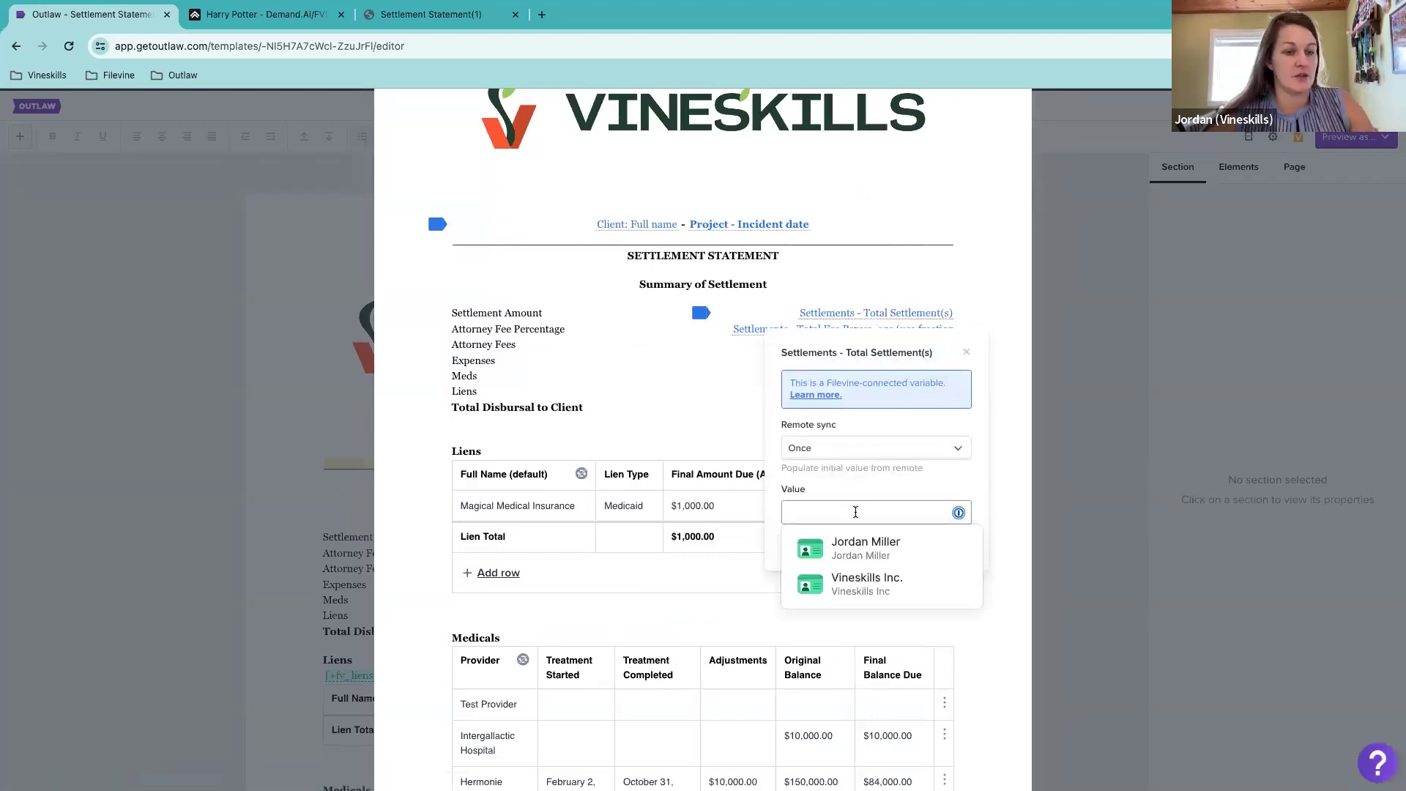
text(3000000)
click(933, 491)
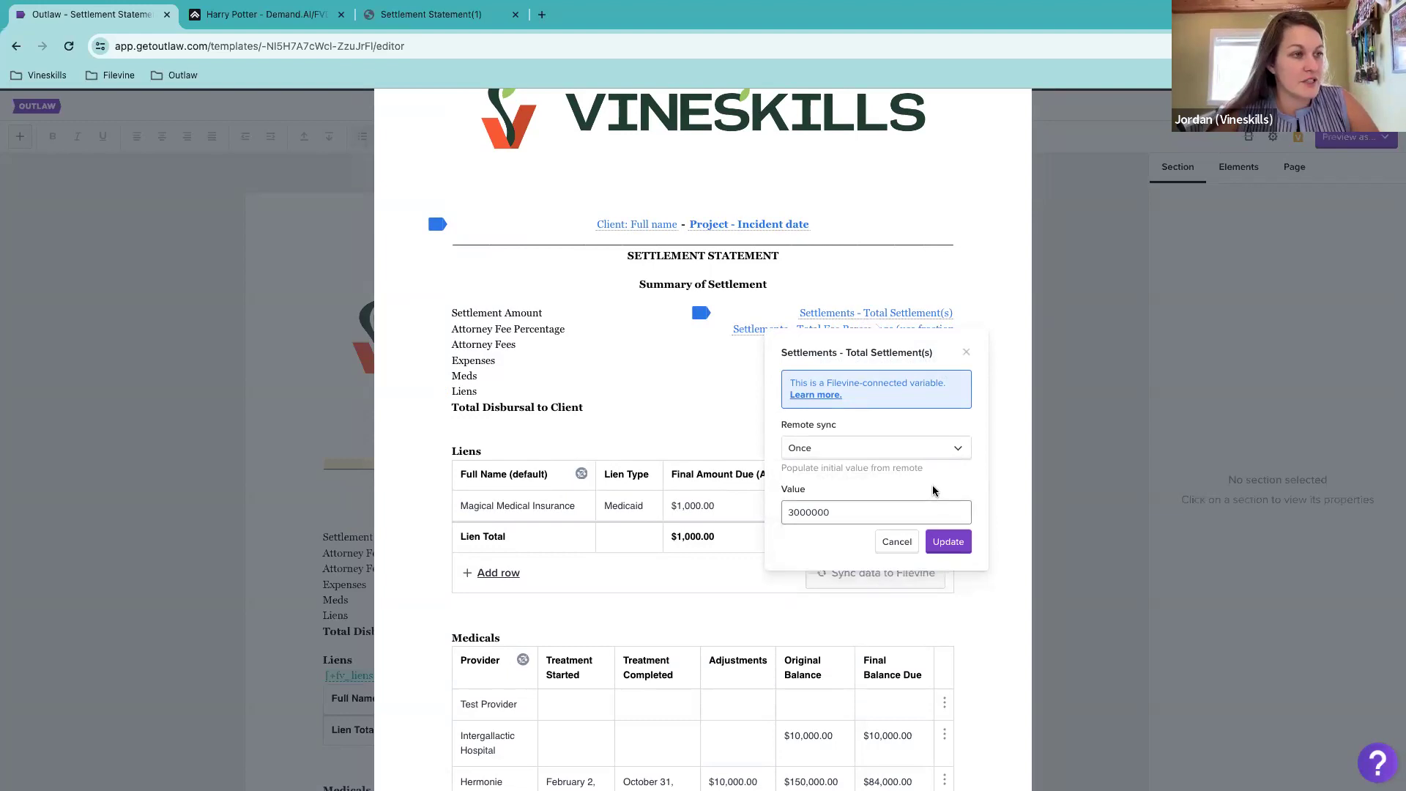
click(948, 542)
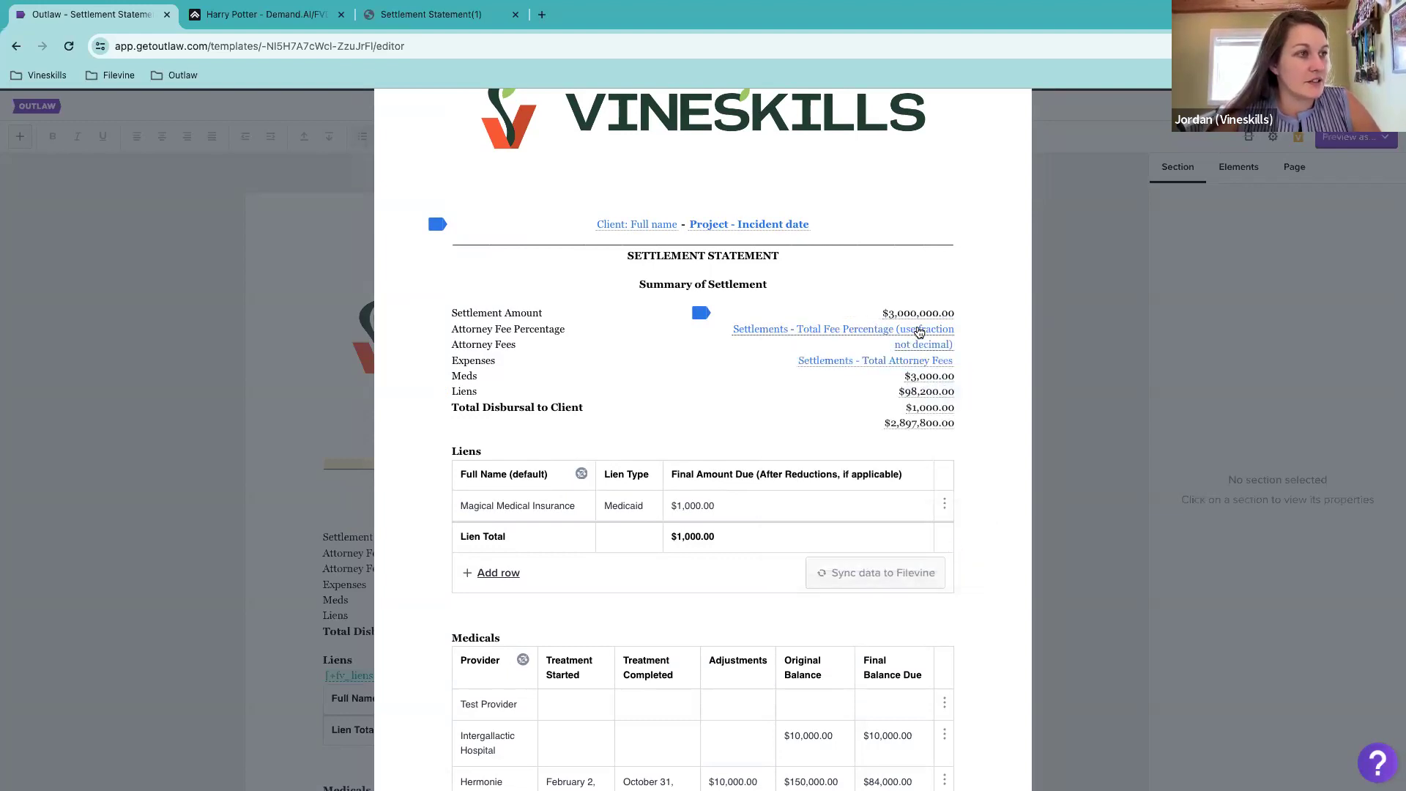
Step: Set the summary's Total Fee Percentage to 33.33 and its Total Attorney Fees to 500000
click(919, 331)
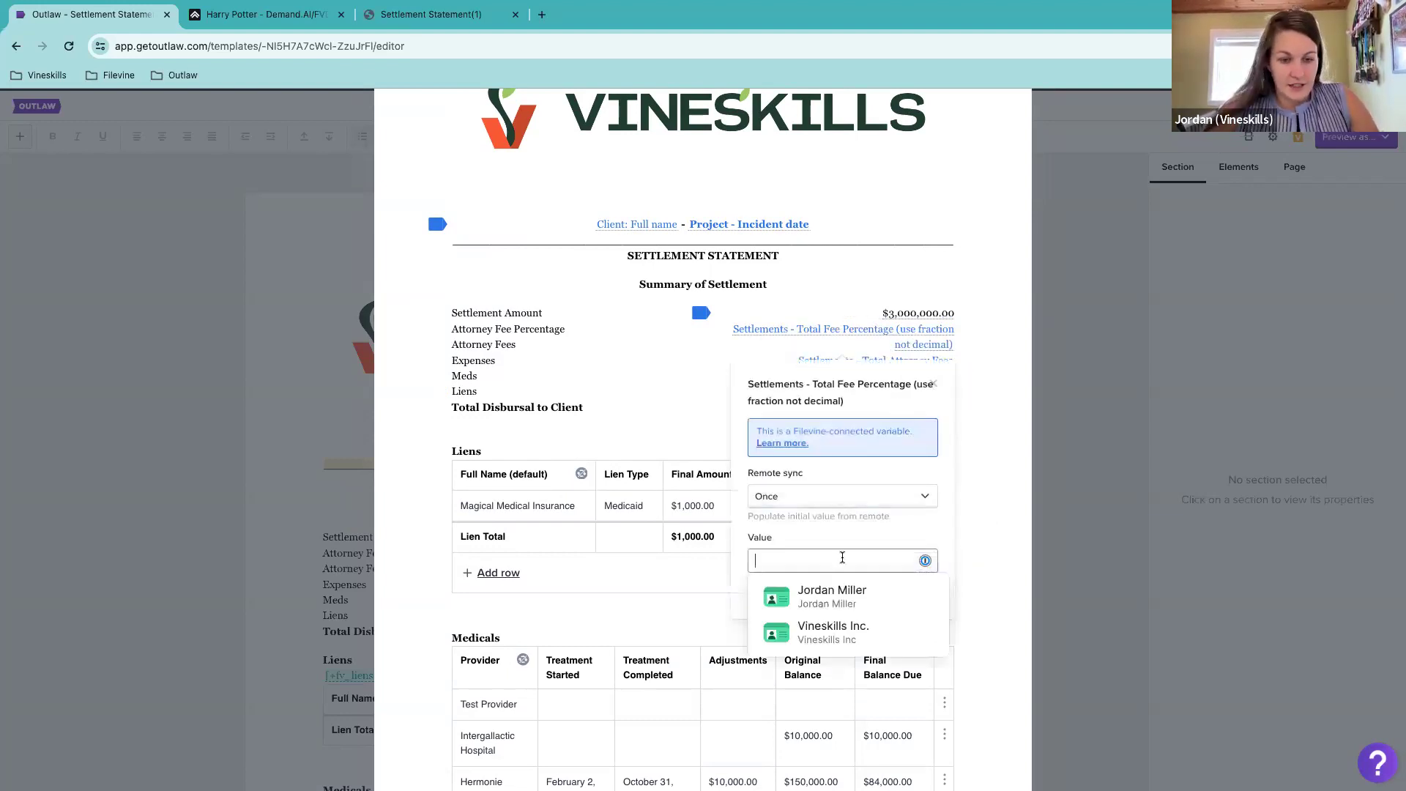
text(33.33)
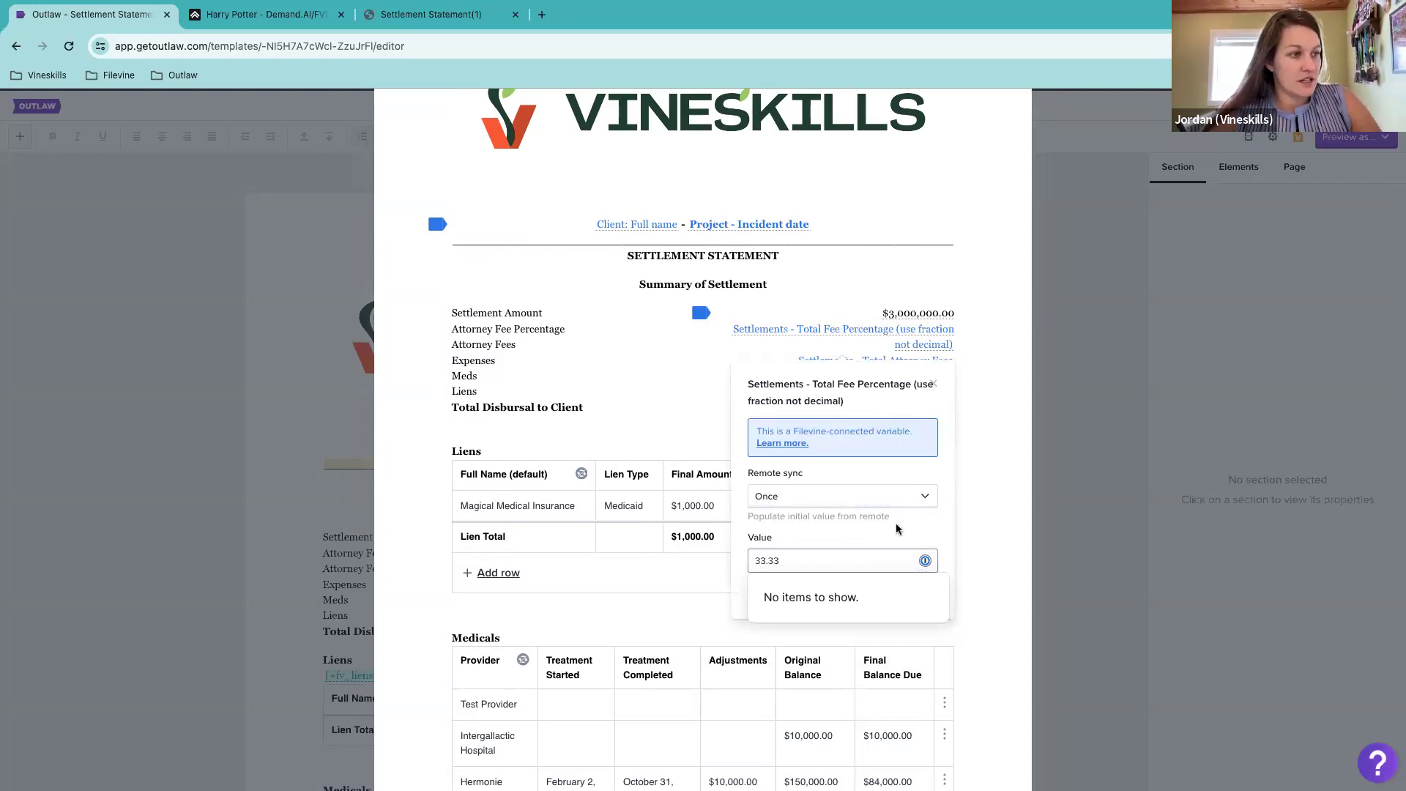
scroll(907, 520, down, 1)
click(919, 564)
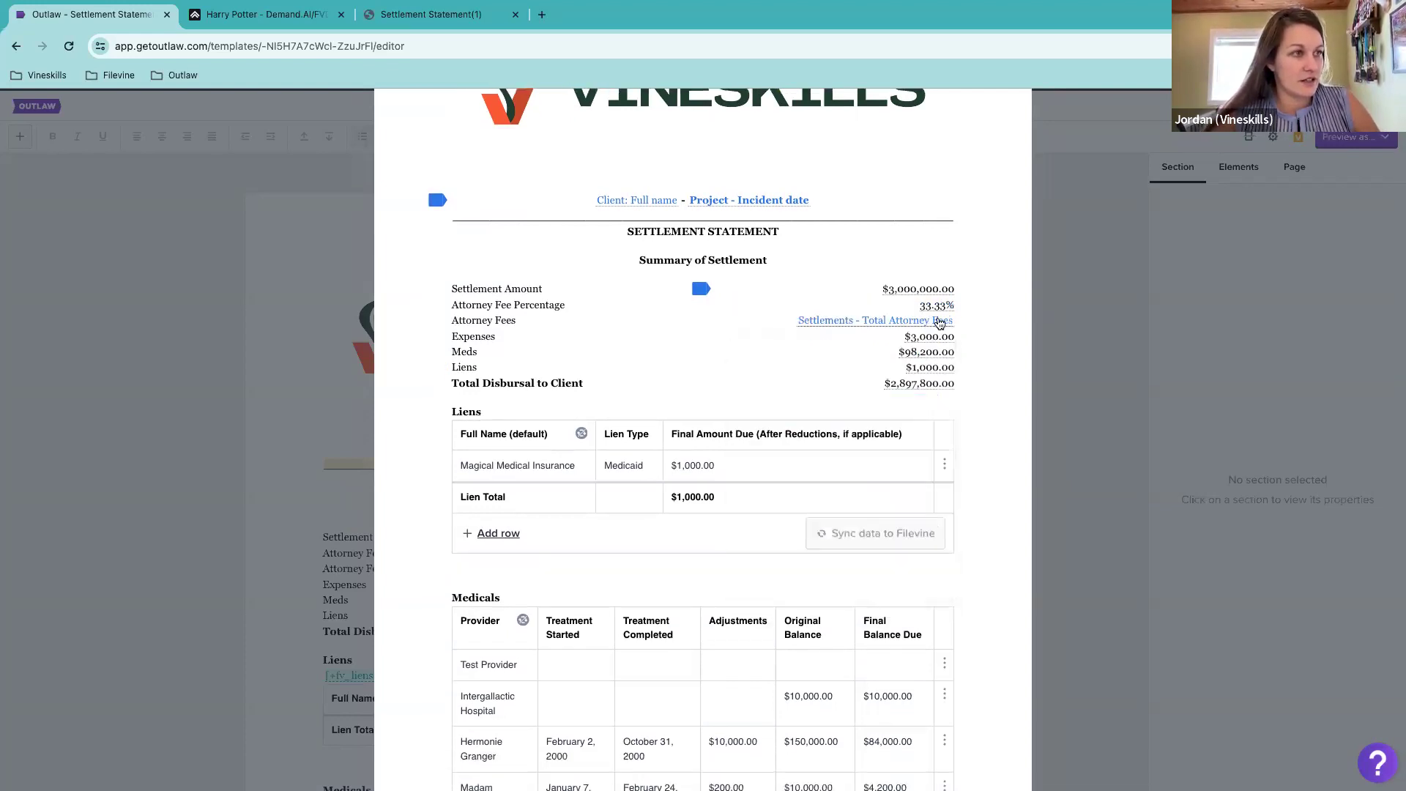
click(939, 322)
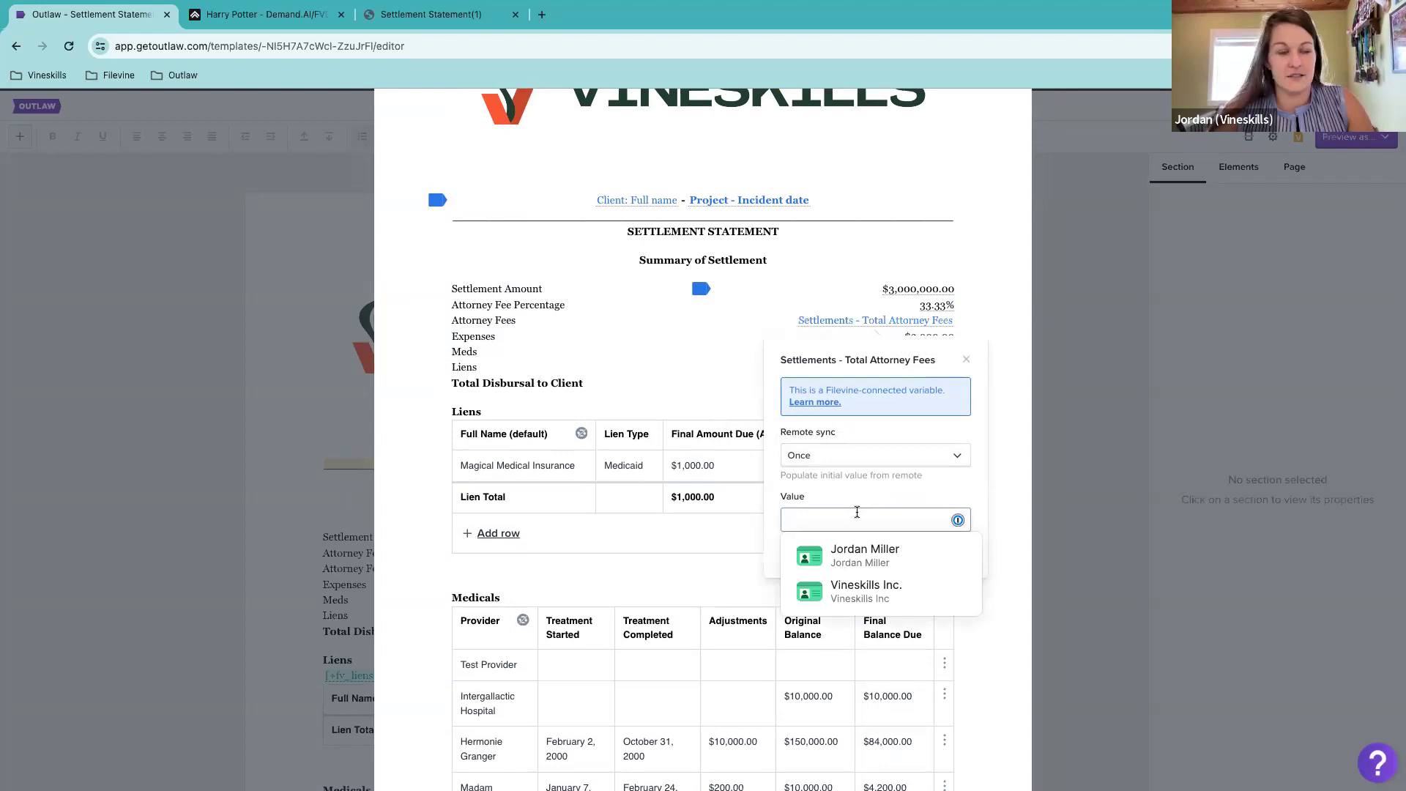
text(500000)
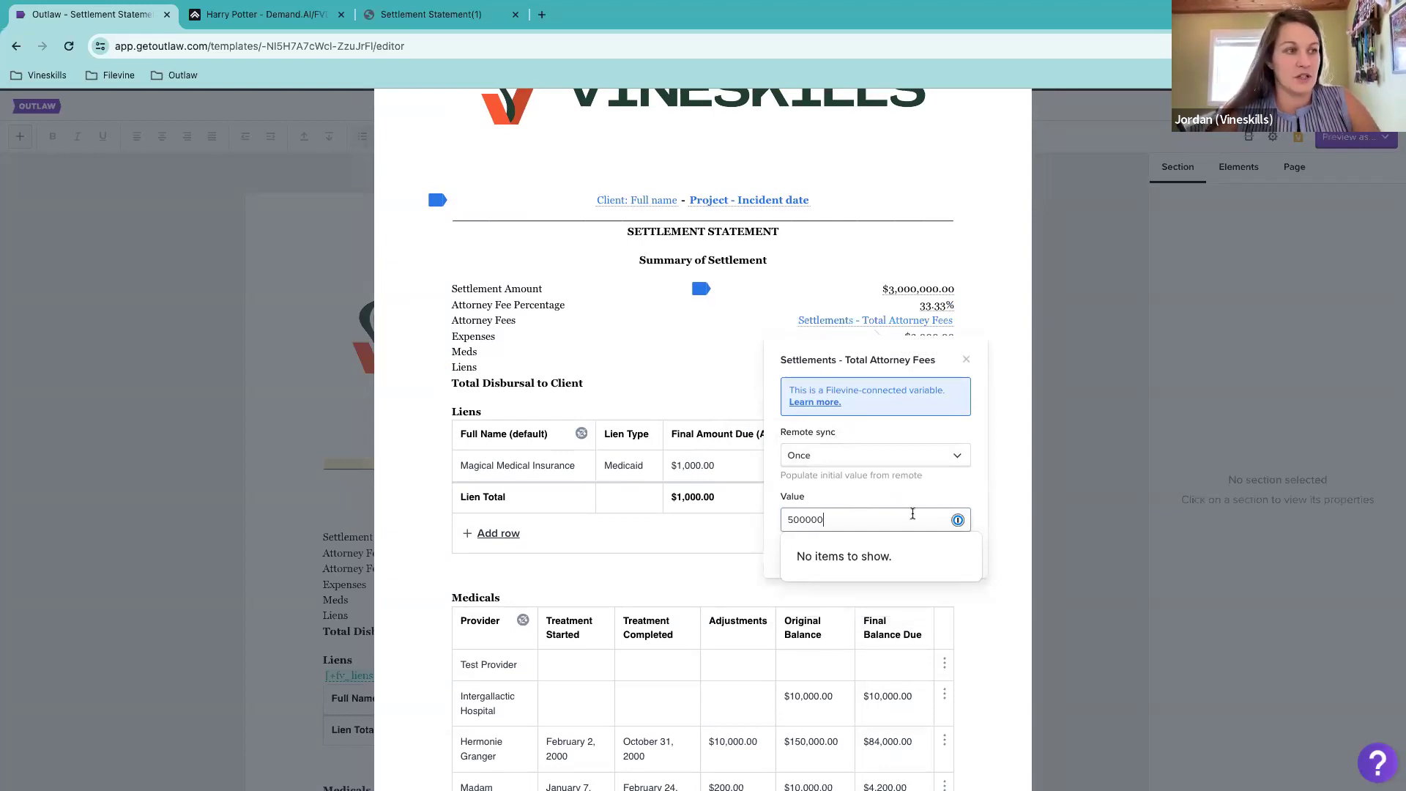
click(954, 553)
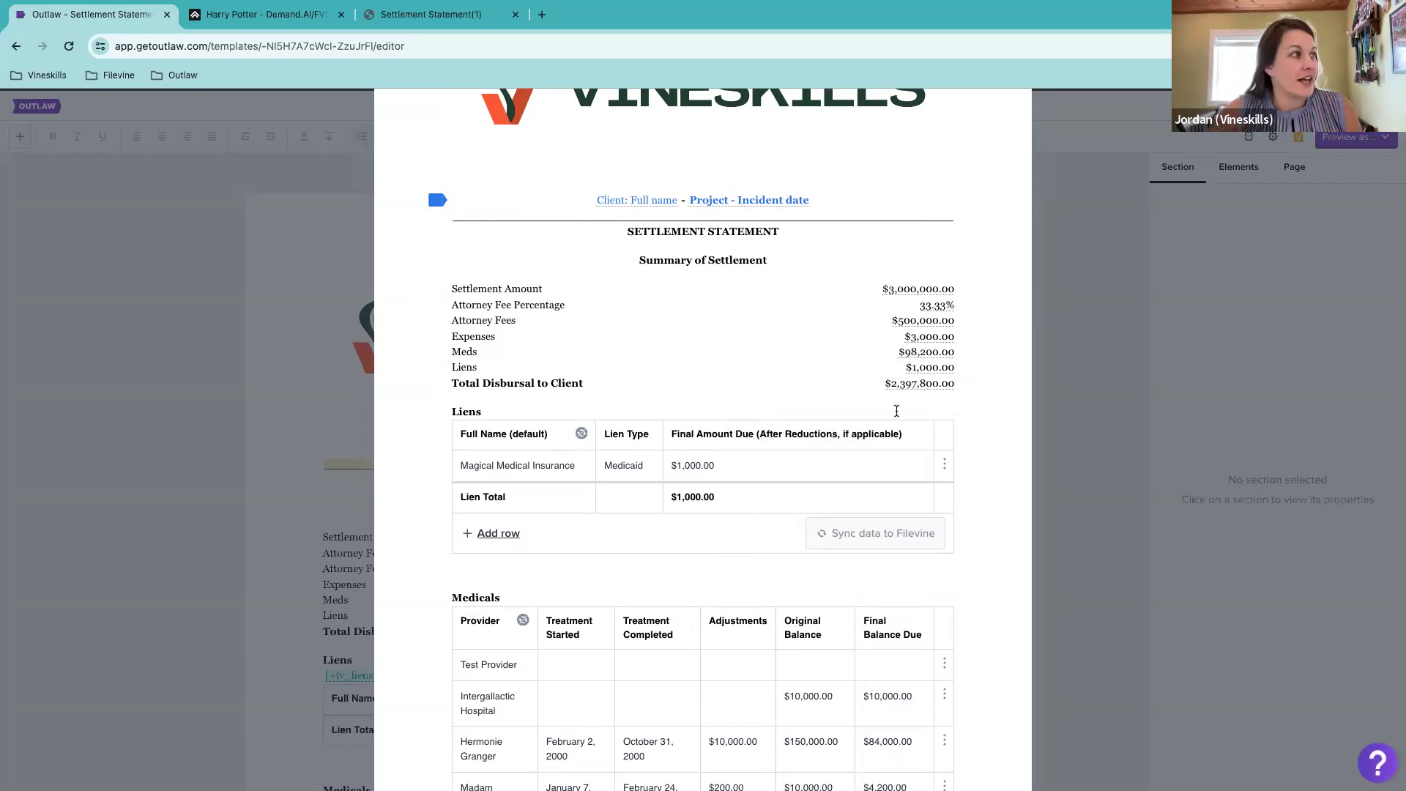
Step: Switch to the Filevine project, close the Settlement Statement(1) document, and look through the Generated Documents list in Case Summary
click(293, 14)
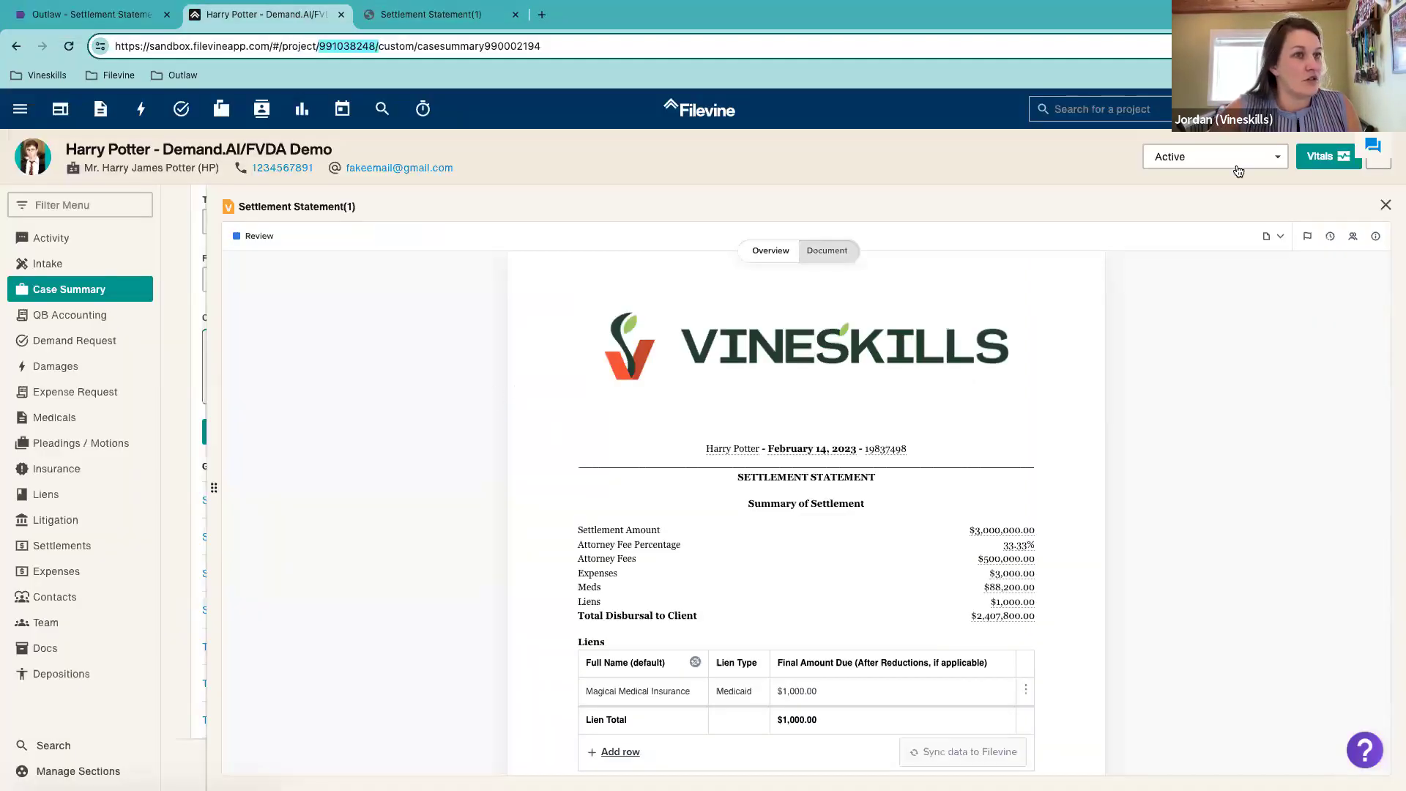
click(1386, 205)
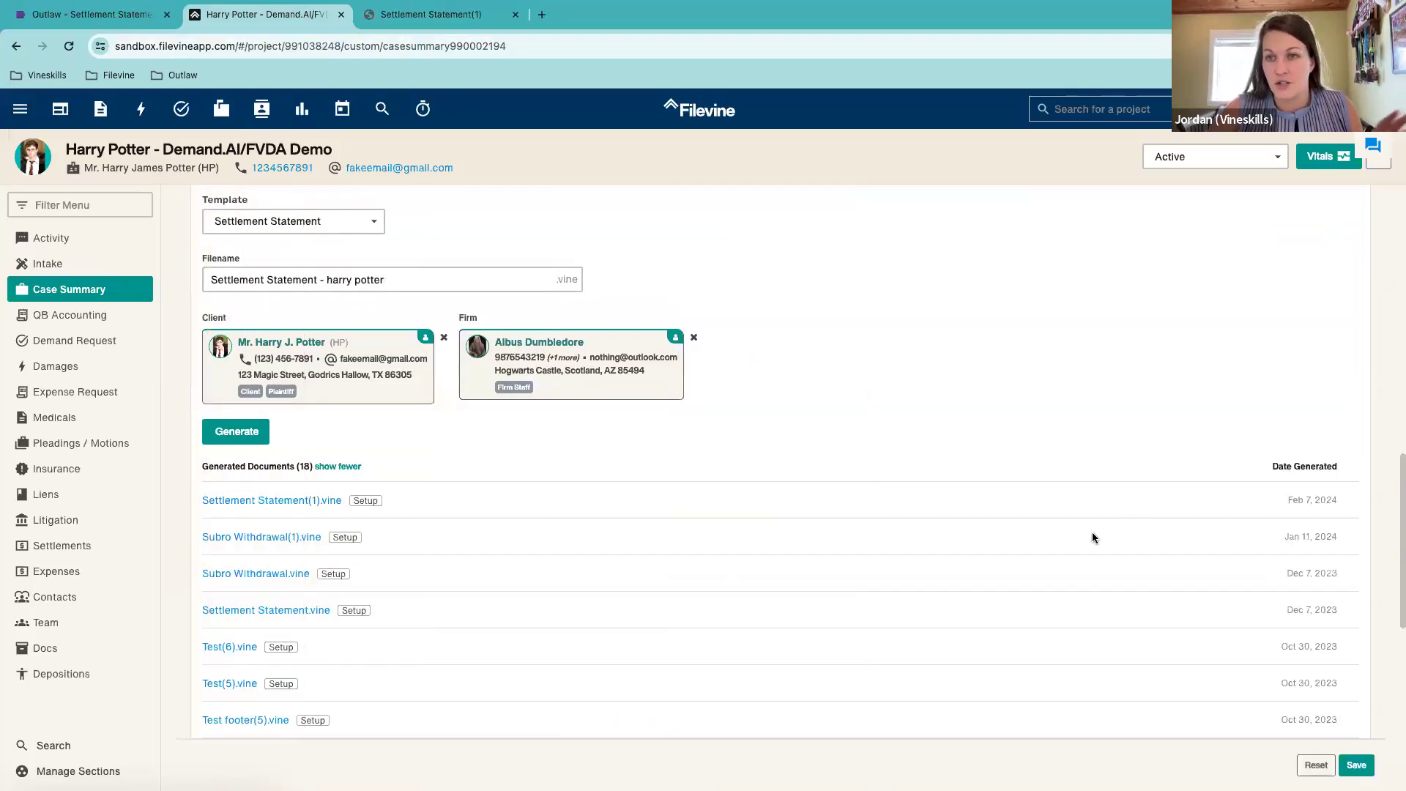
scroll(775, 644, down, 3)
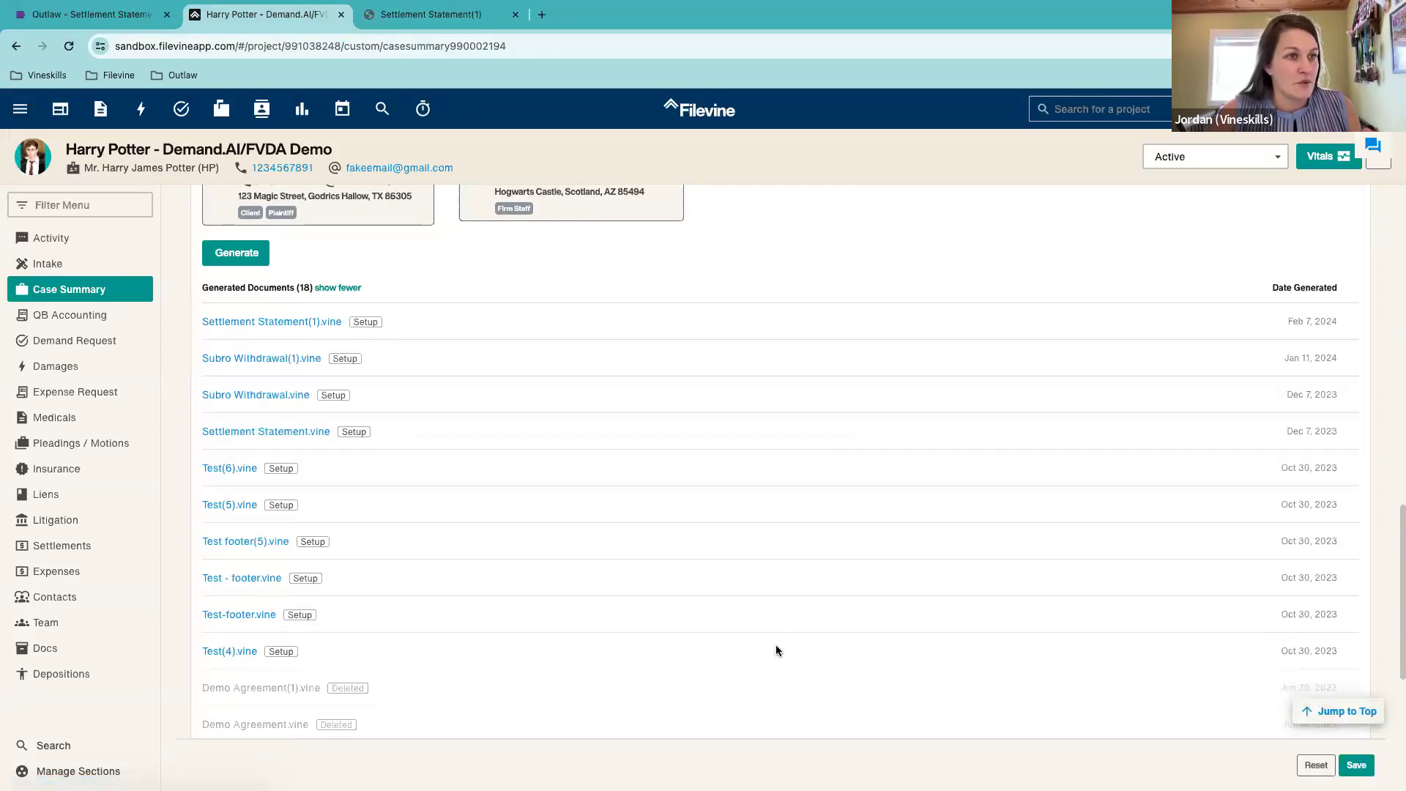
scroll(716, 601, down, 4)
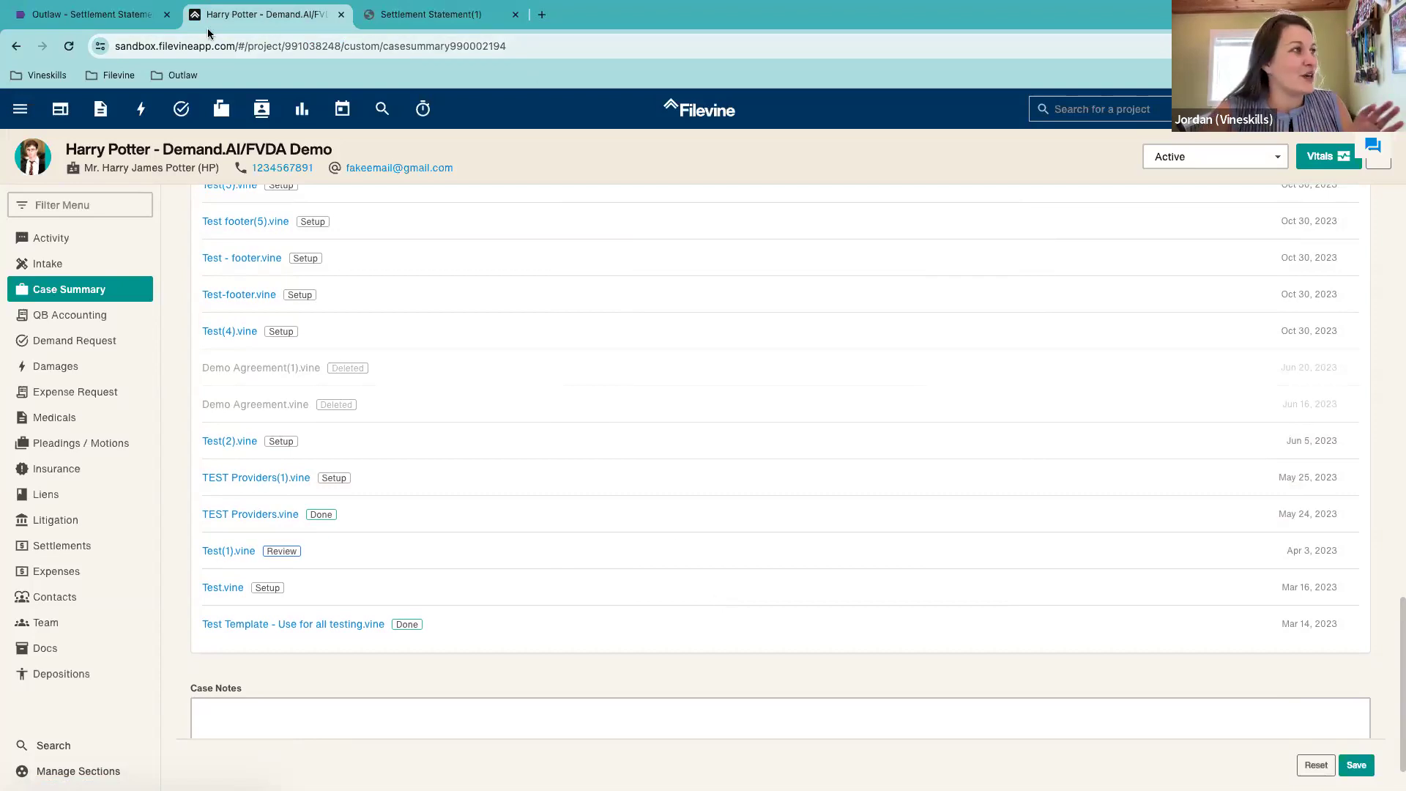
Step: Return to the Outlaw template preview, review the settlement summary with the Liens, Medicals and Expenses tables, and close the preview
click(141, 20)
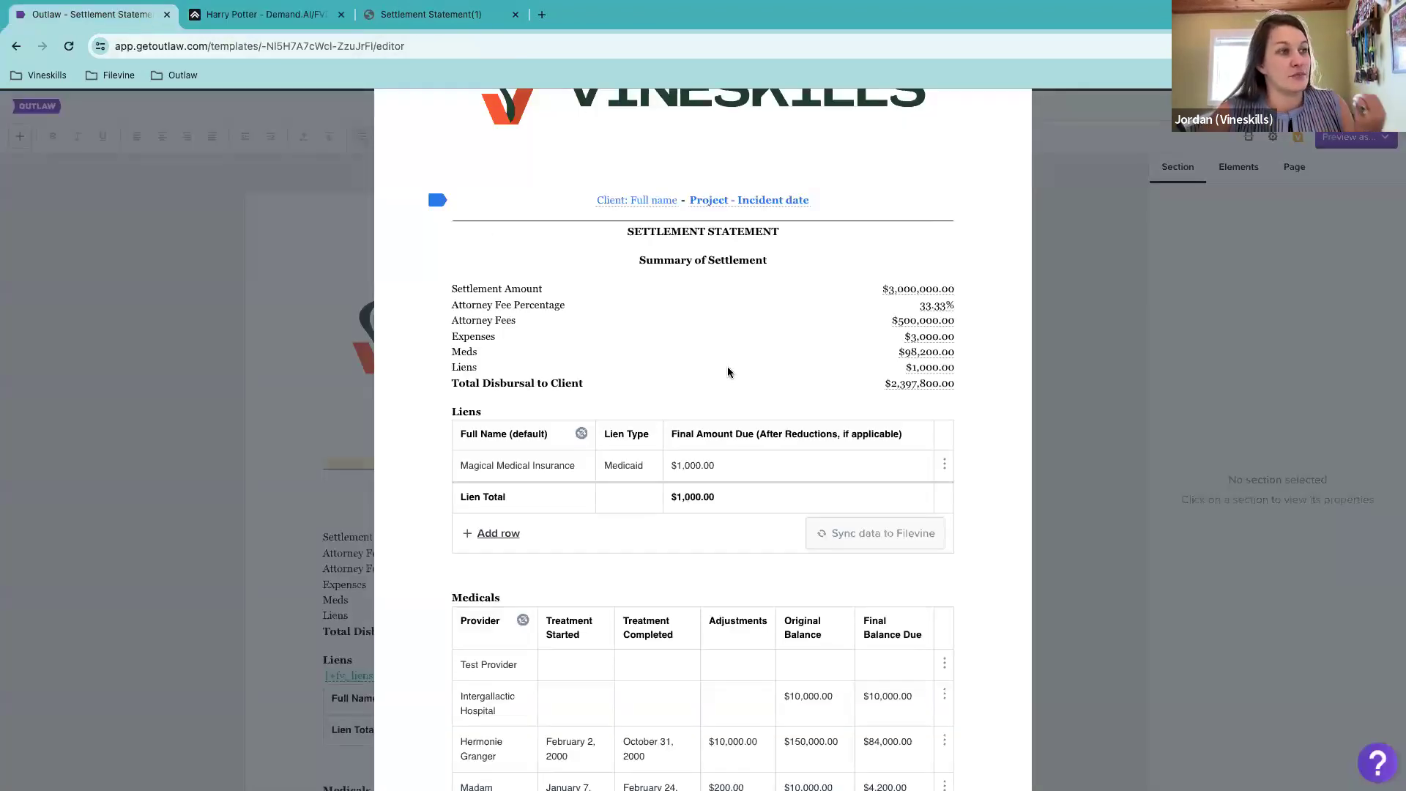
scroll(727, 366, down, 3)
scroll(727, 367, up, 1)
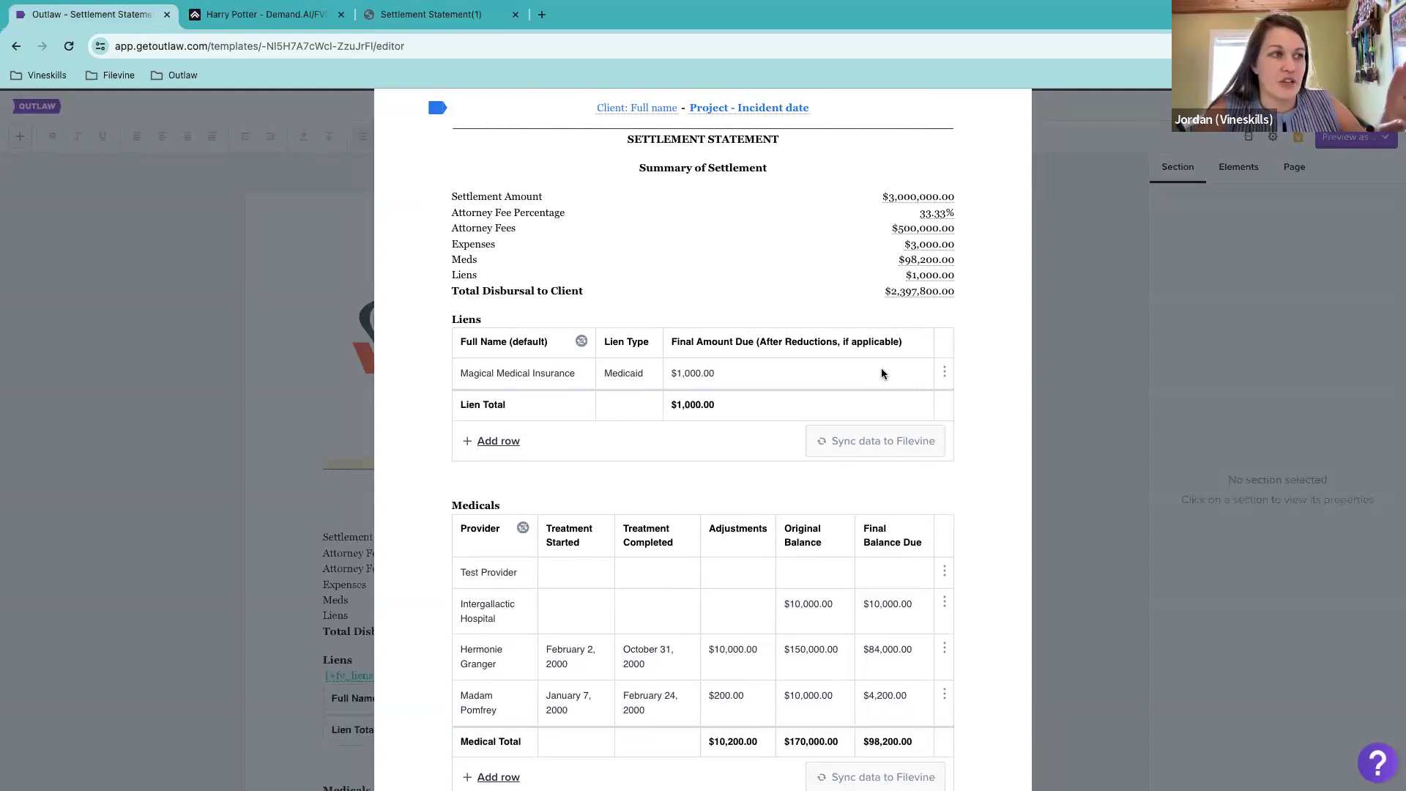
scroll(882, 358, down, 7)
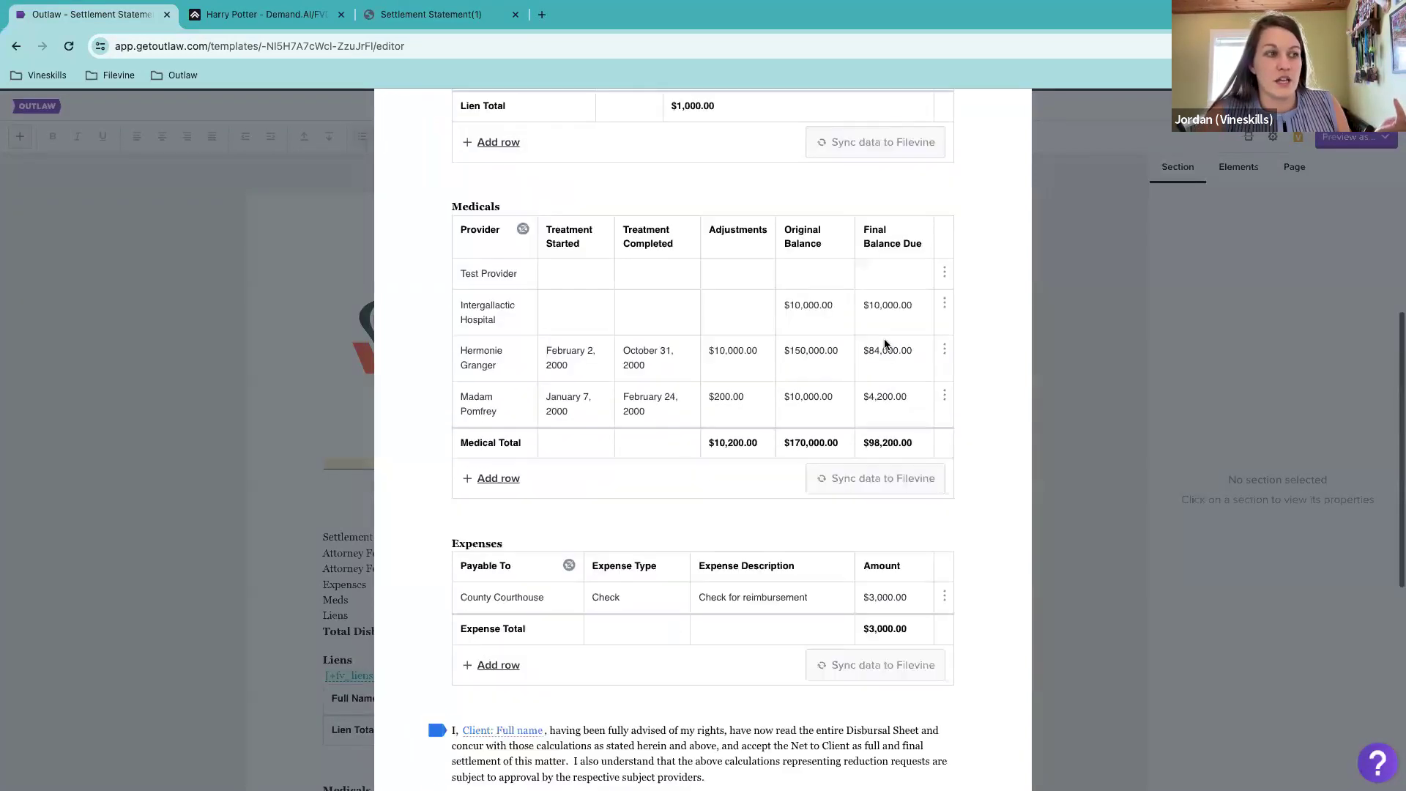
scroll(884, 343, up, 9)
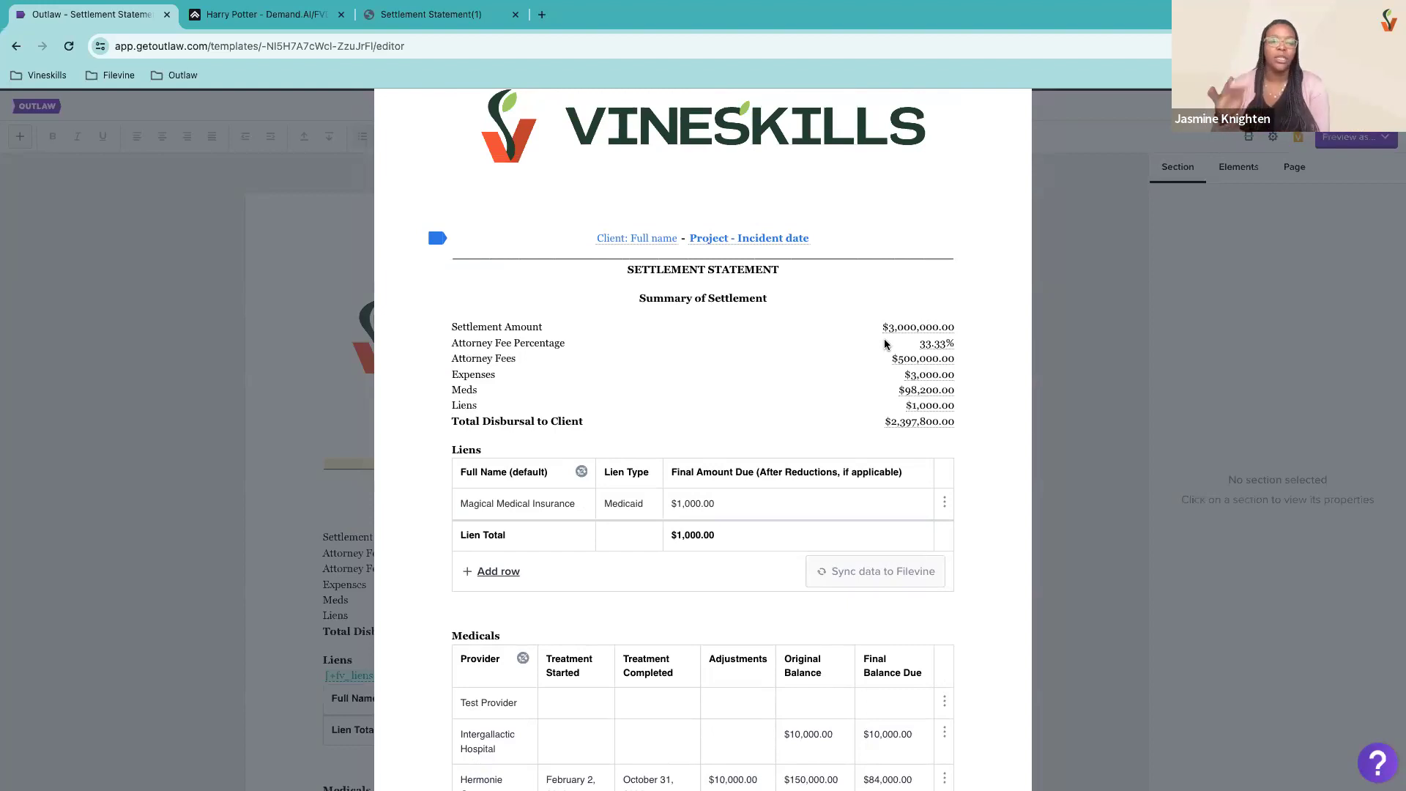
scroll(885, 344, down, 7)
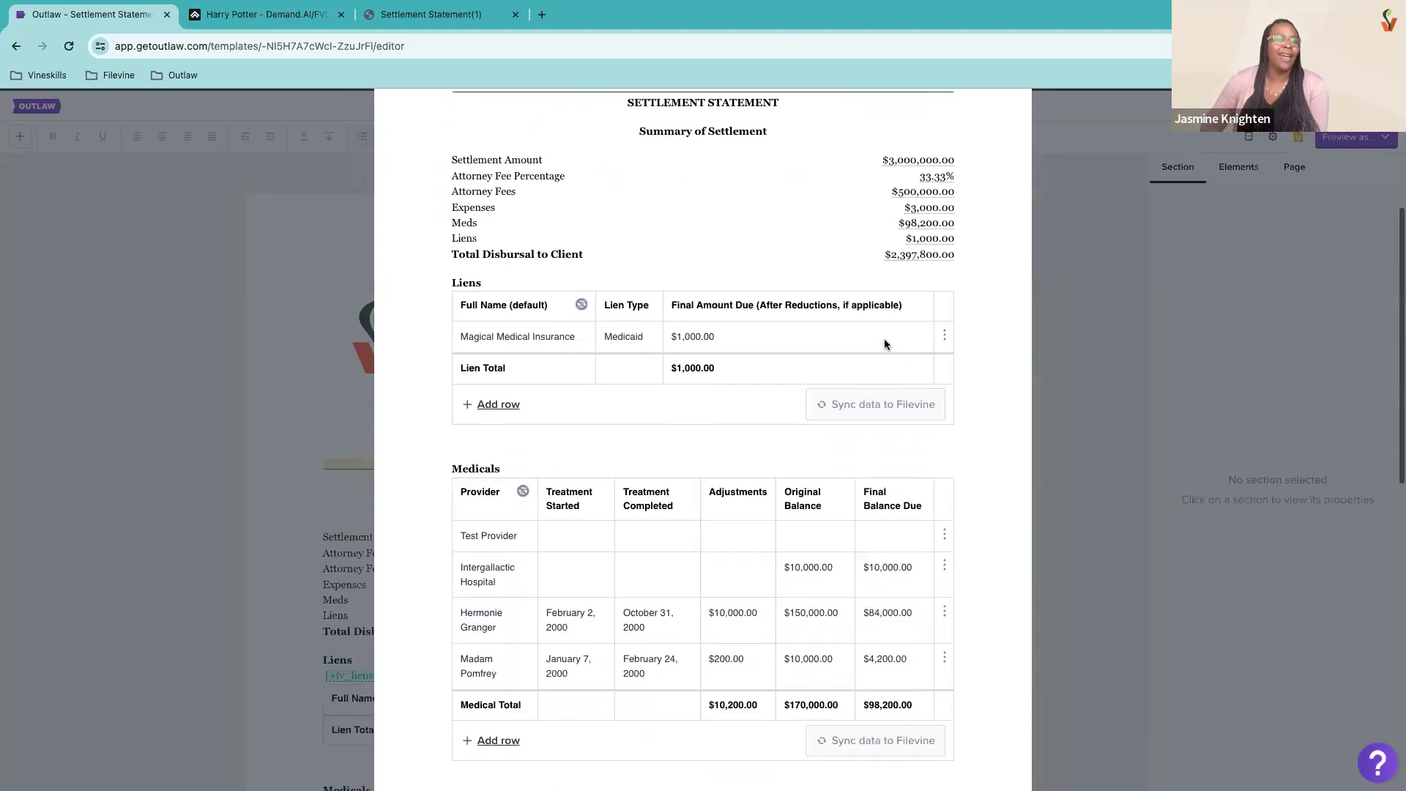
scroll(885, 338, up, 8)
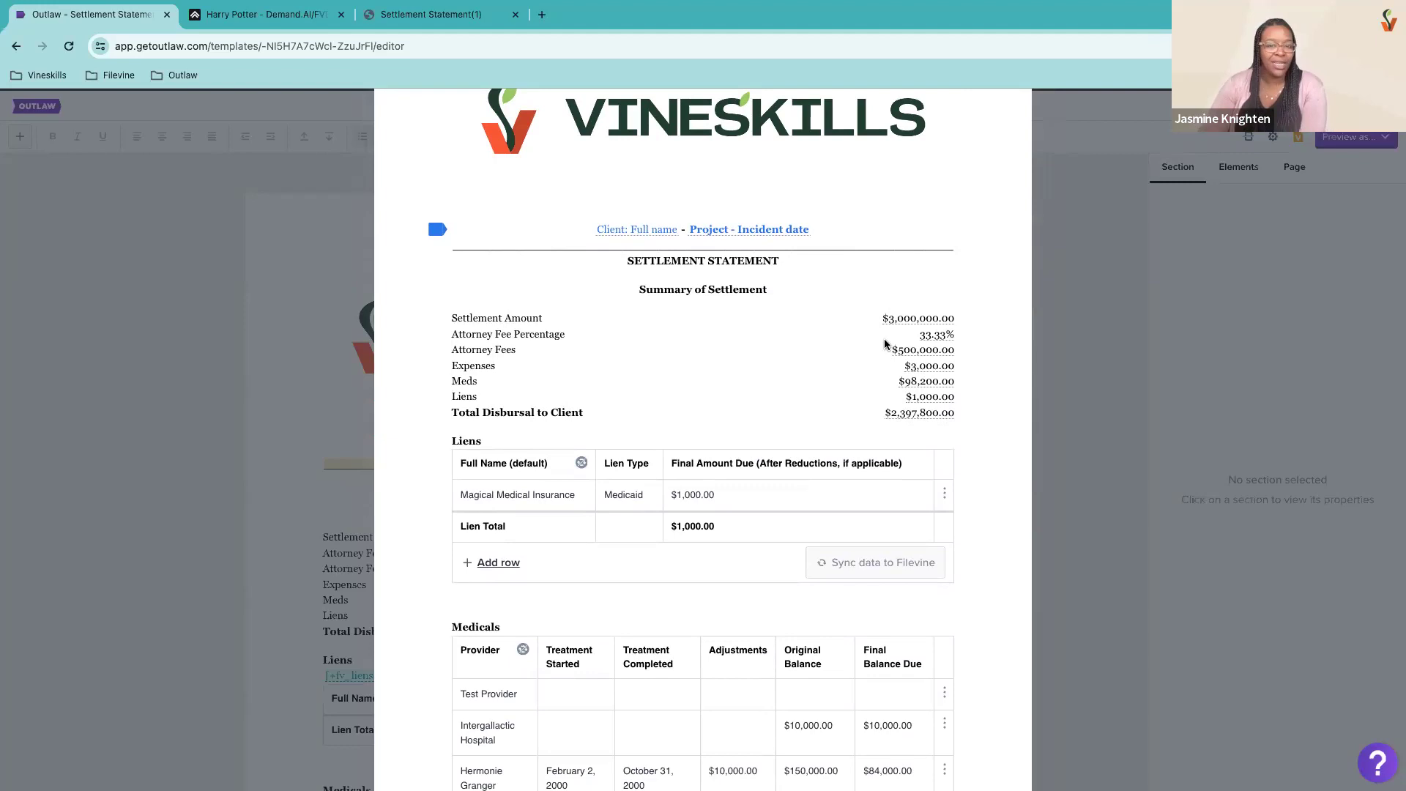
scroll(884, 344, down, 2)
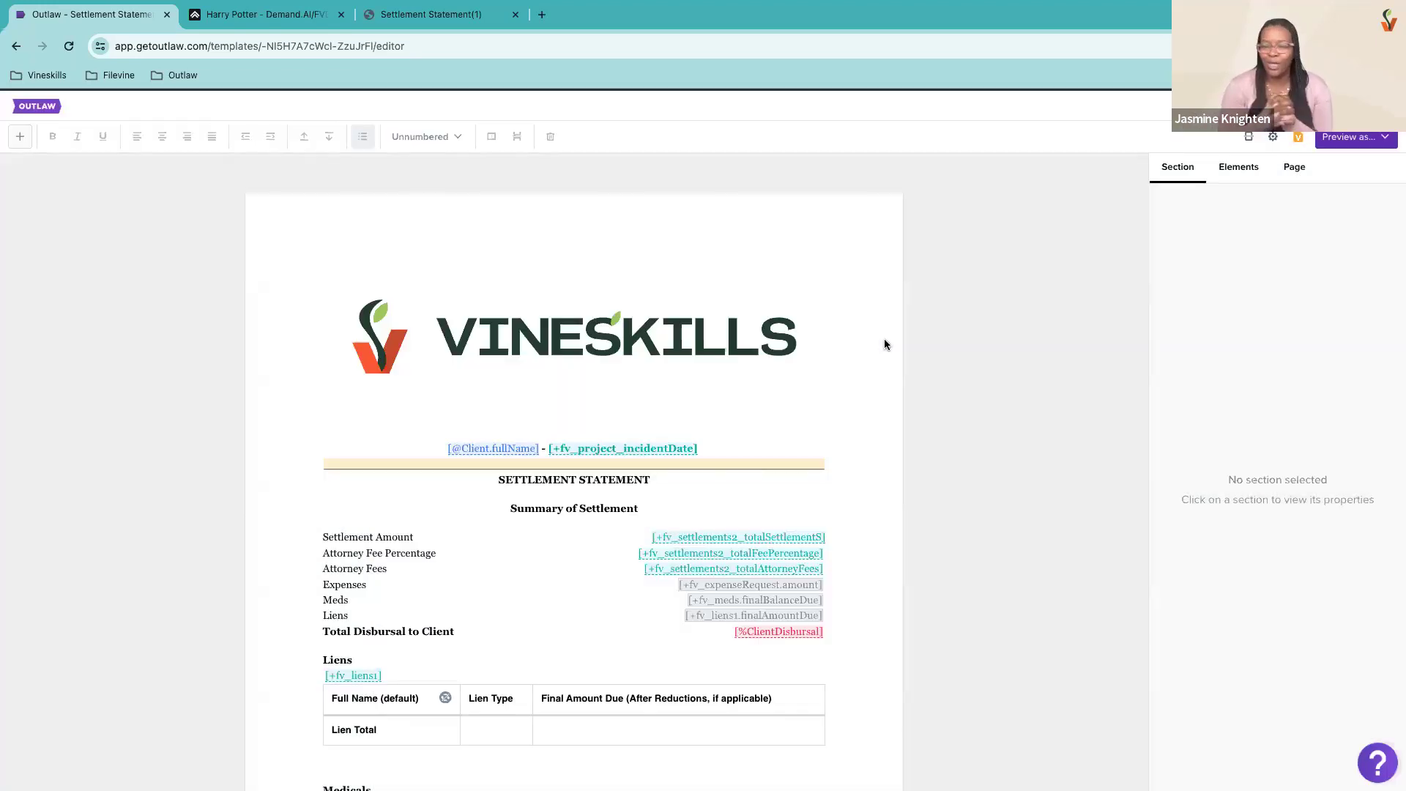